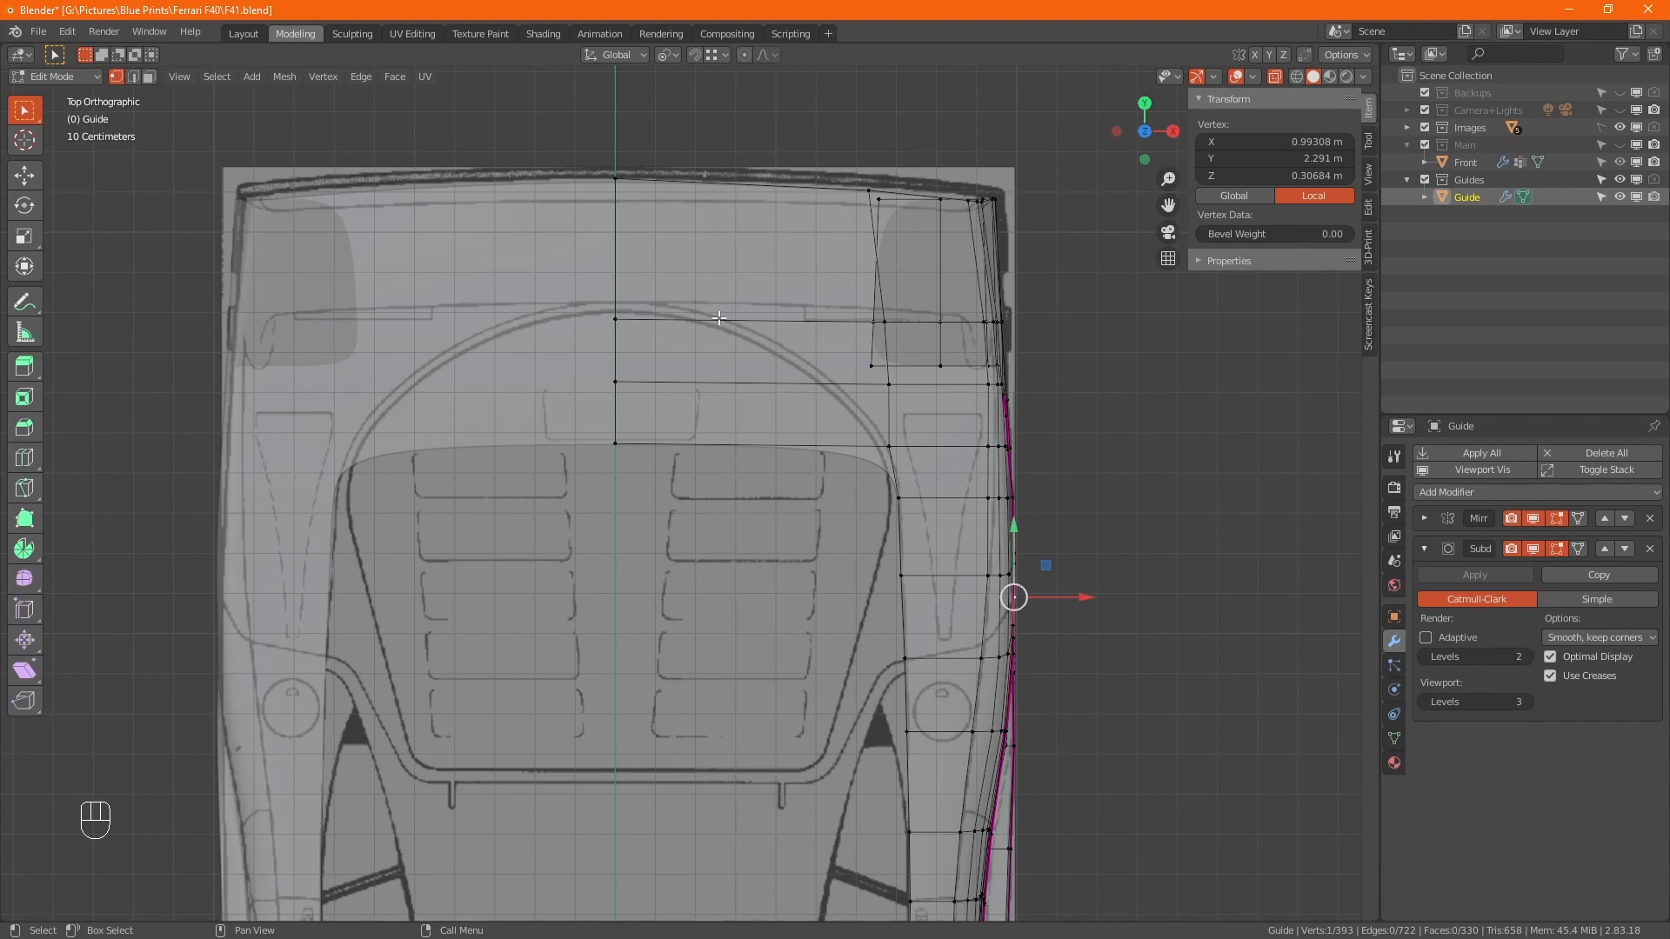
Edge-slide the rear deck's crosswise edge loop by a factor of about -0.12 onto the blueprint line at the top of the arch
alt+click(719, 318)
middle_drag(718, 319, 626, 435)
key(KP_3)
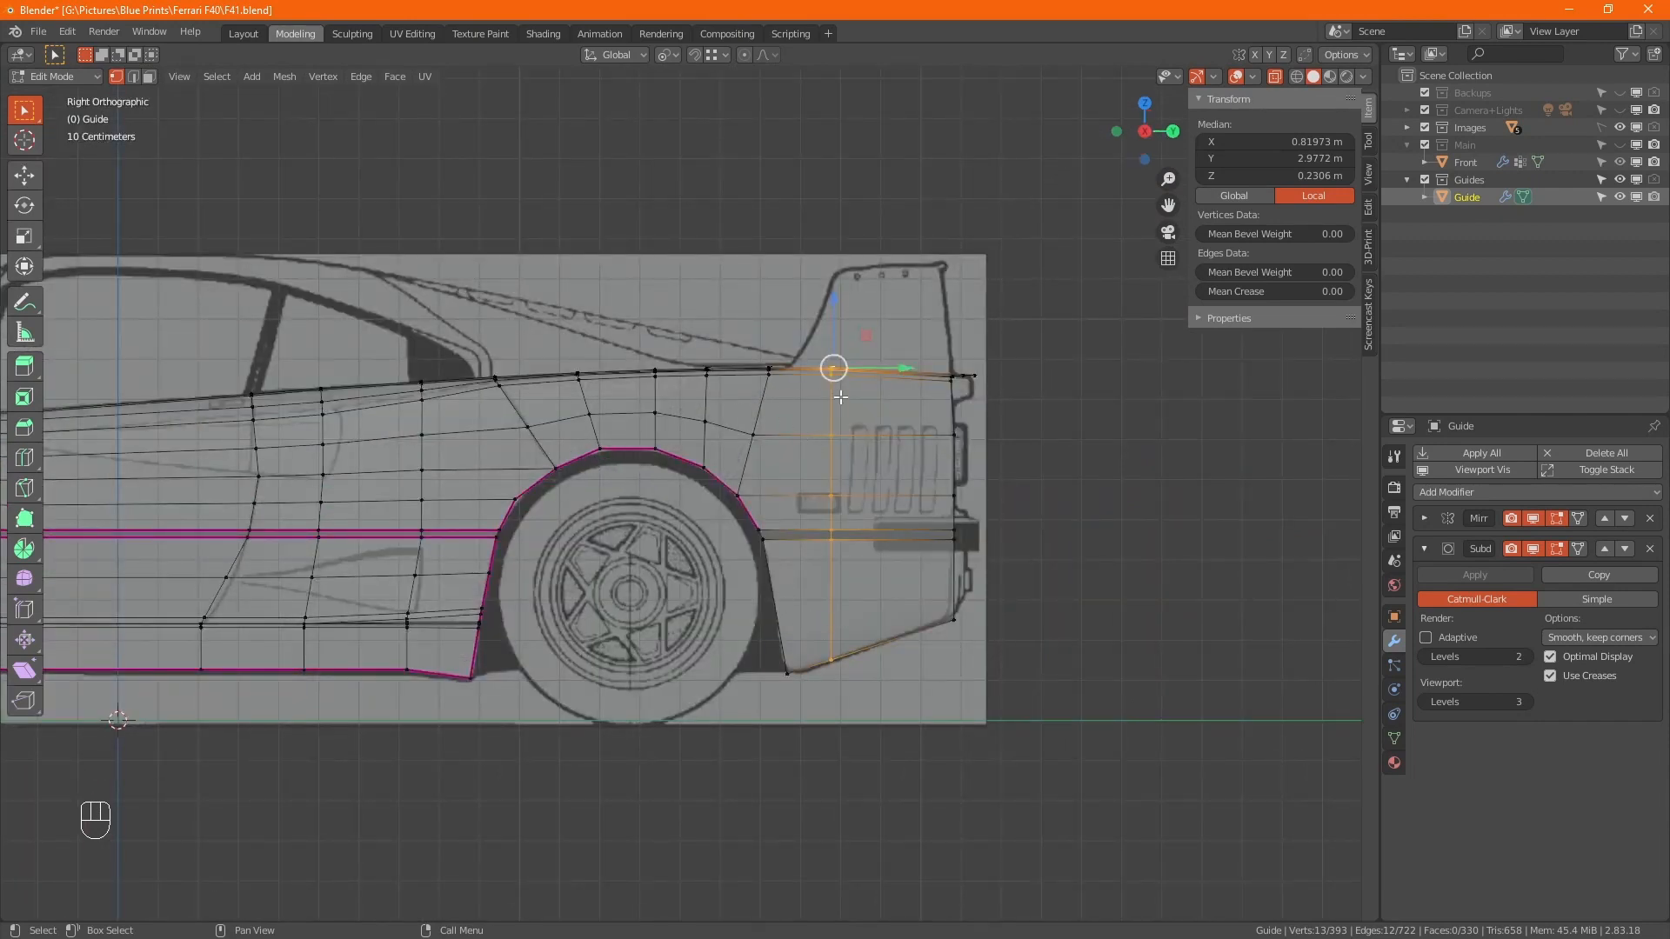
key(KP_7)
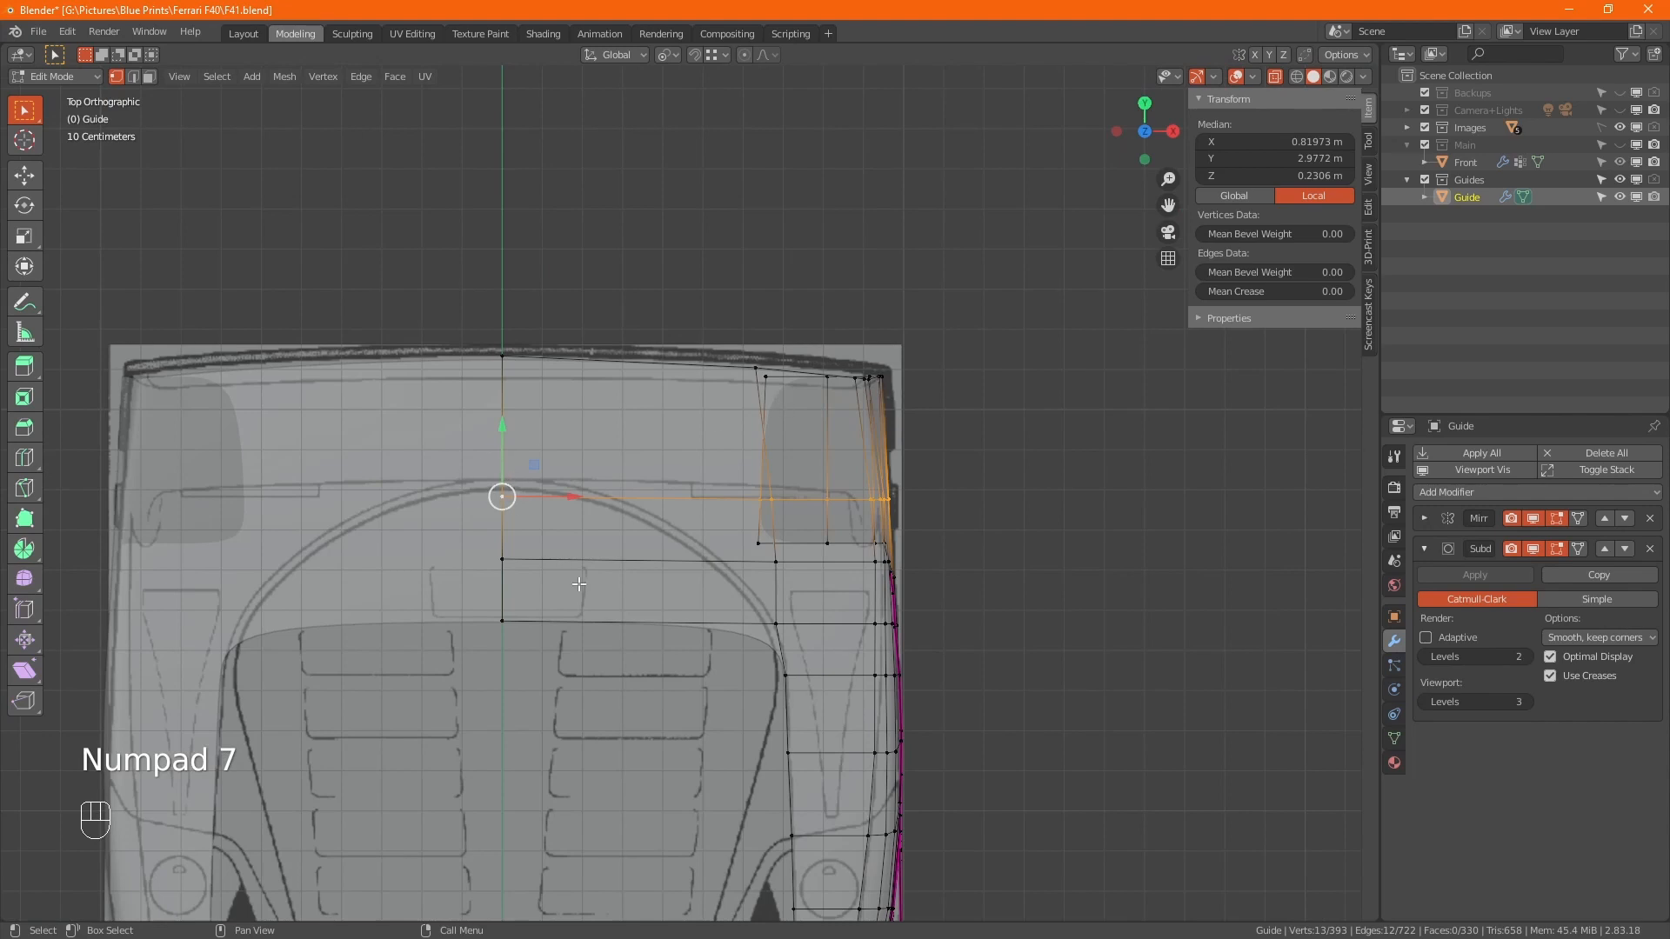
key(g)
key(g)
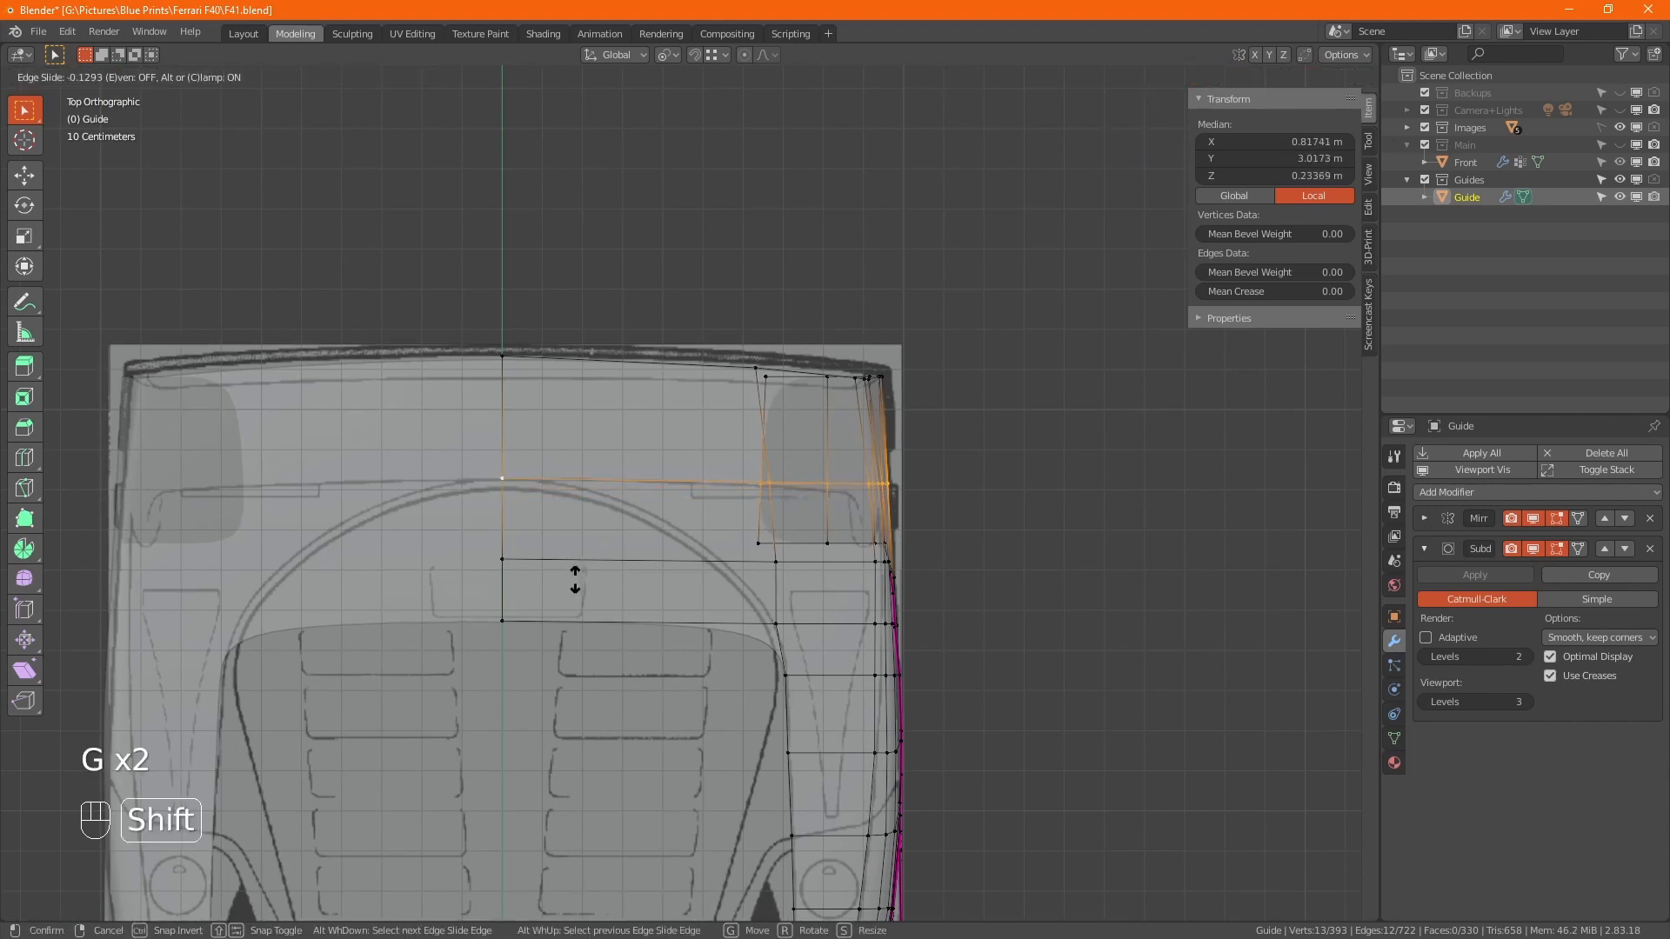
shift+click(578, 577)
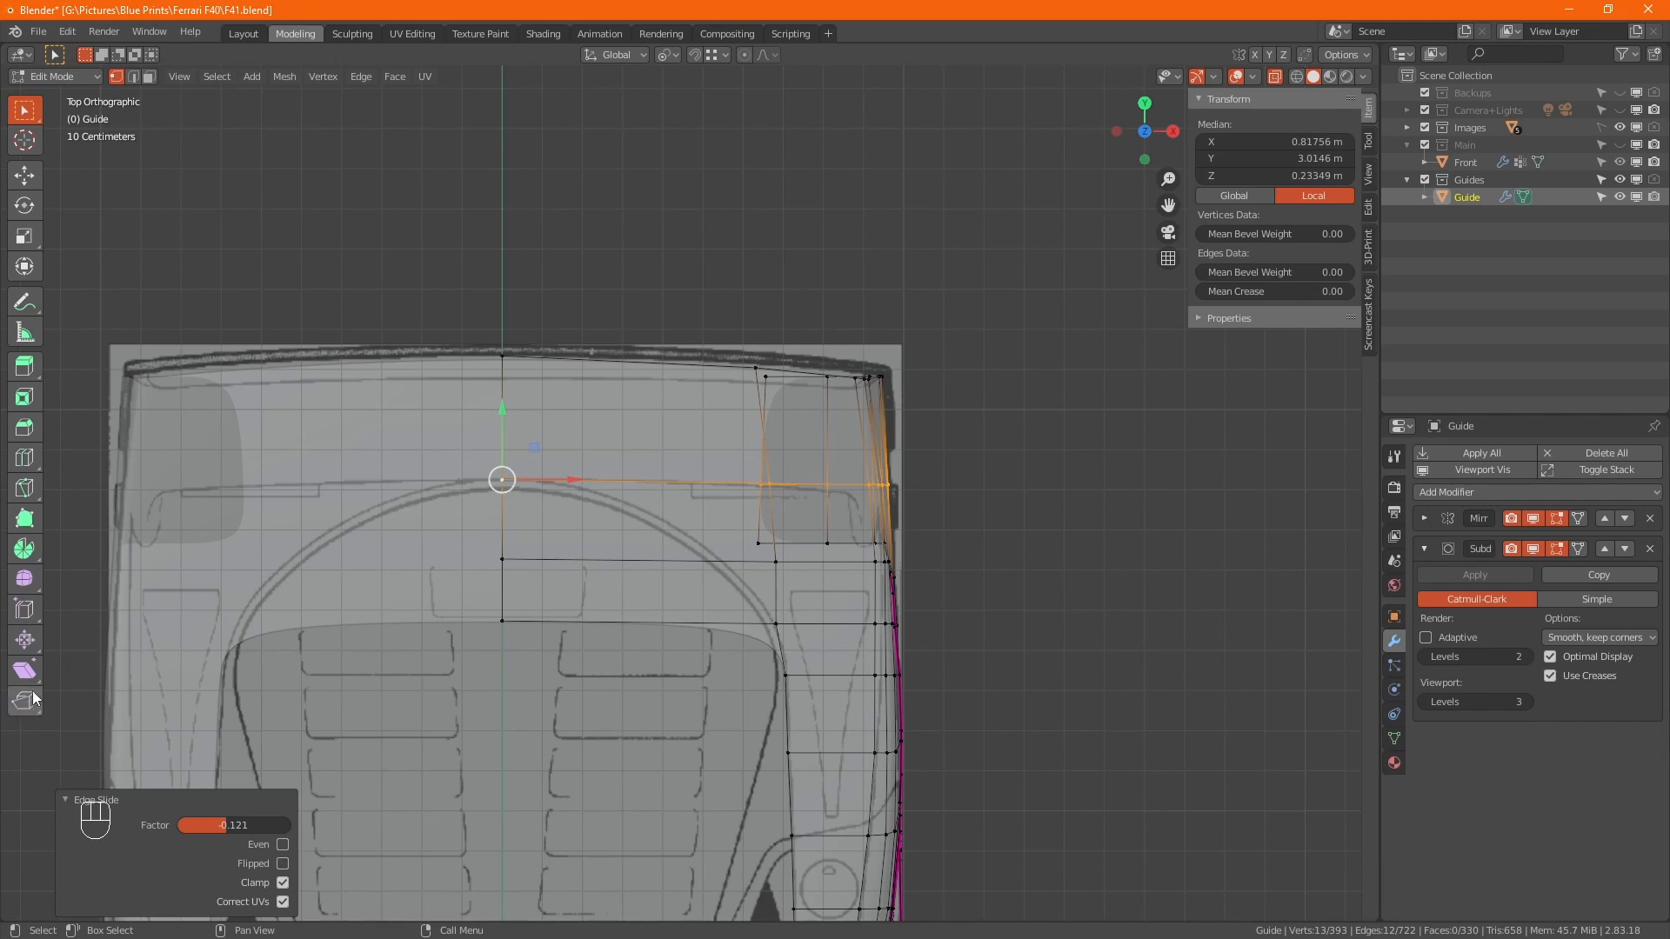
right_click(475, 504)
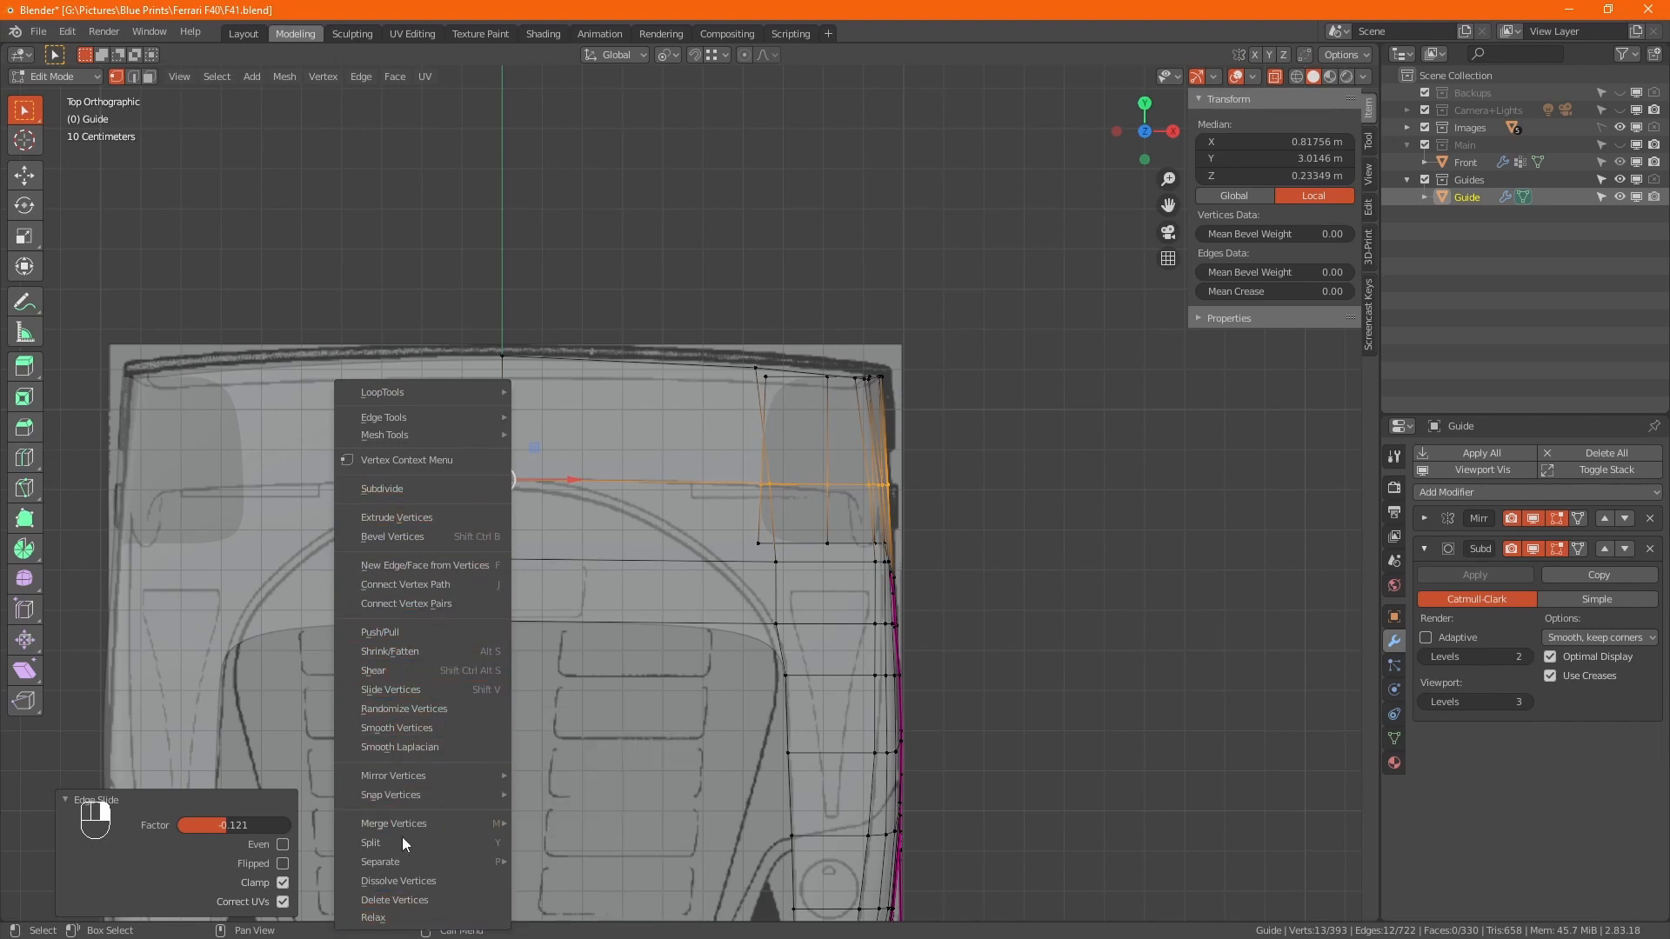
mouse_move(403, 793)
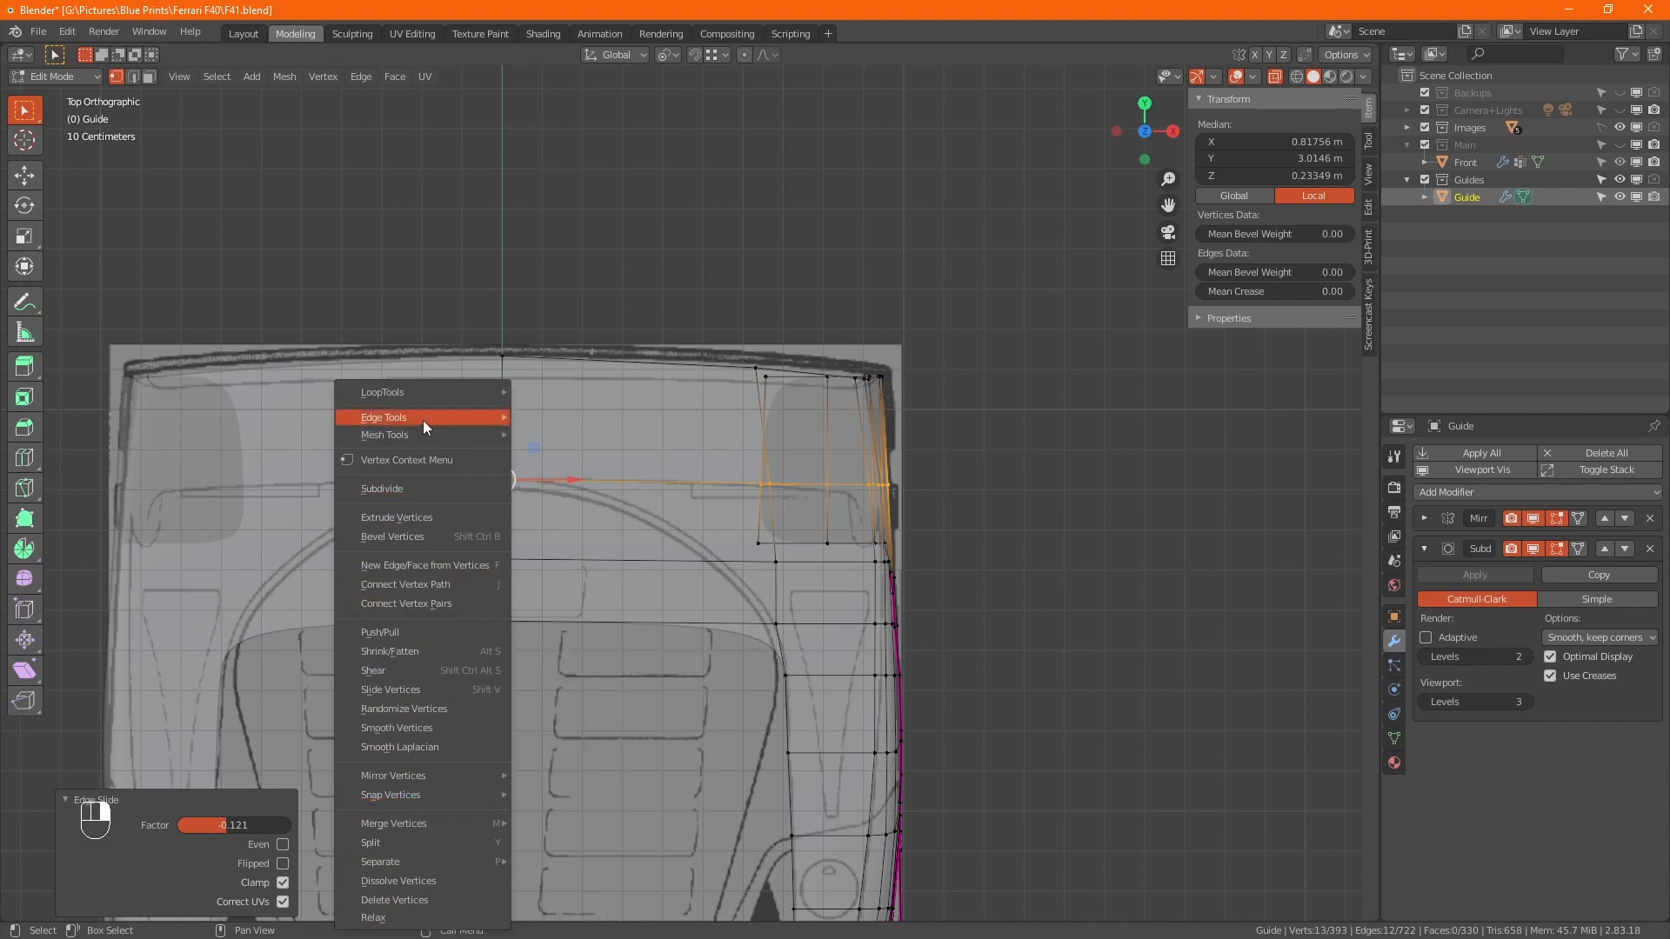
mouse_move(425, 418)
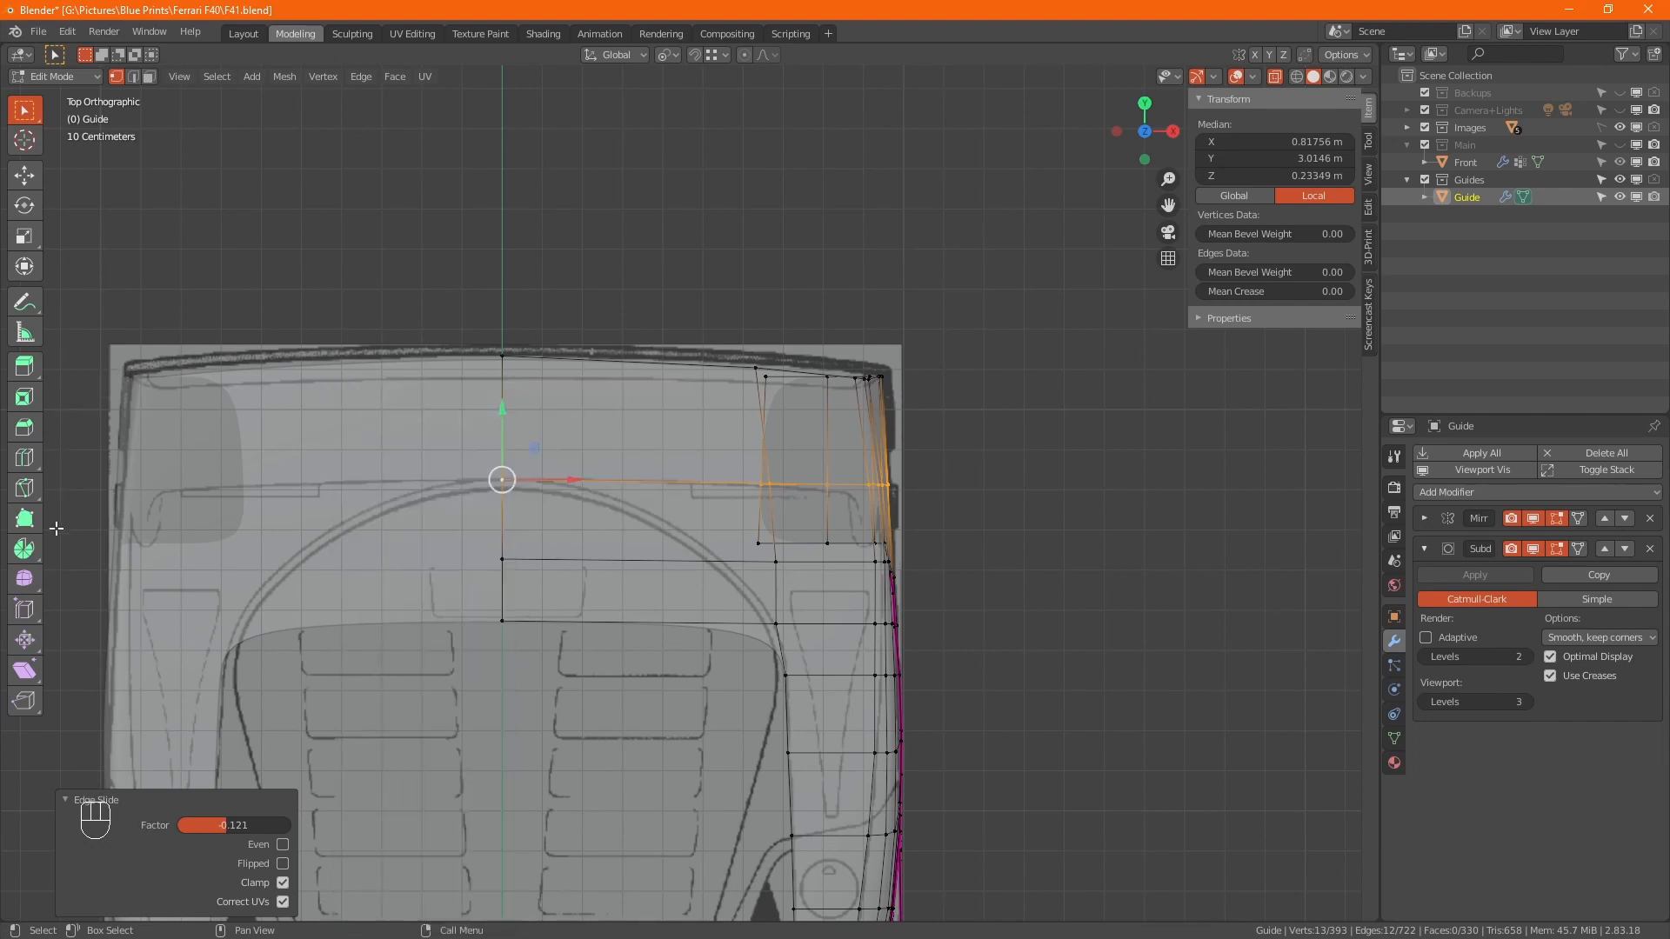
Try a knife cut along the lower side part of the engine cover arch, between two crosswise deck edges, and undo it
key(k)
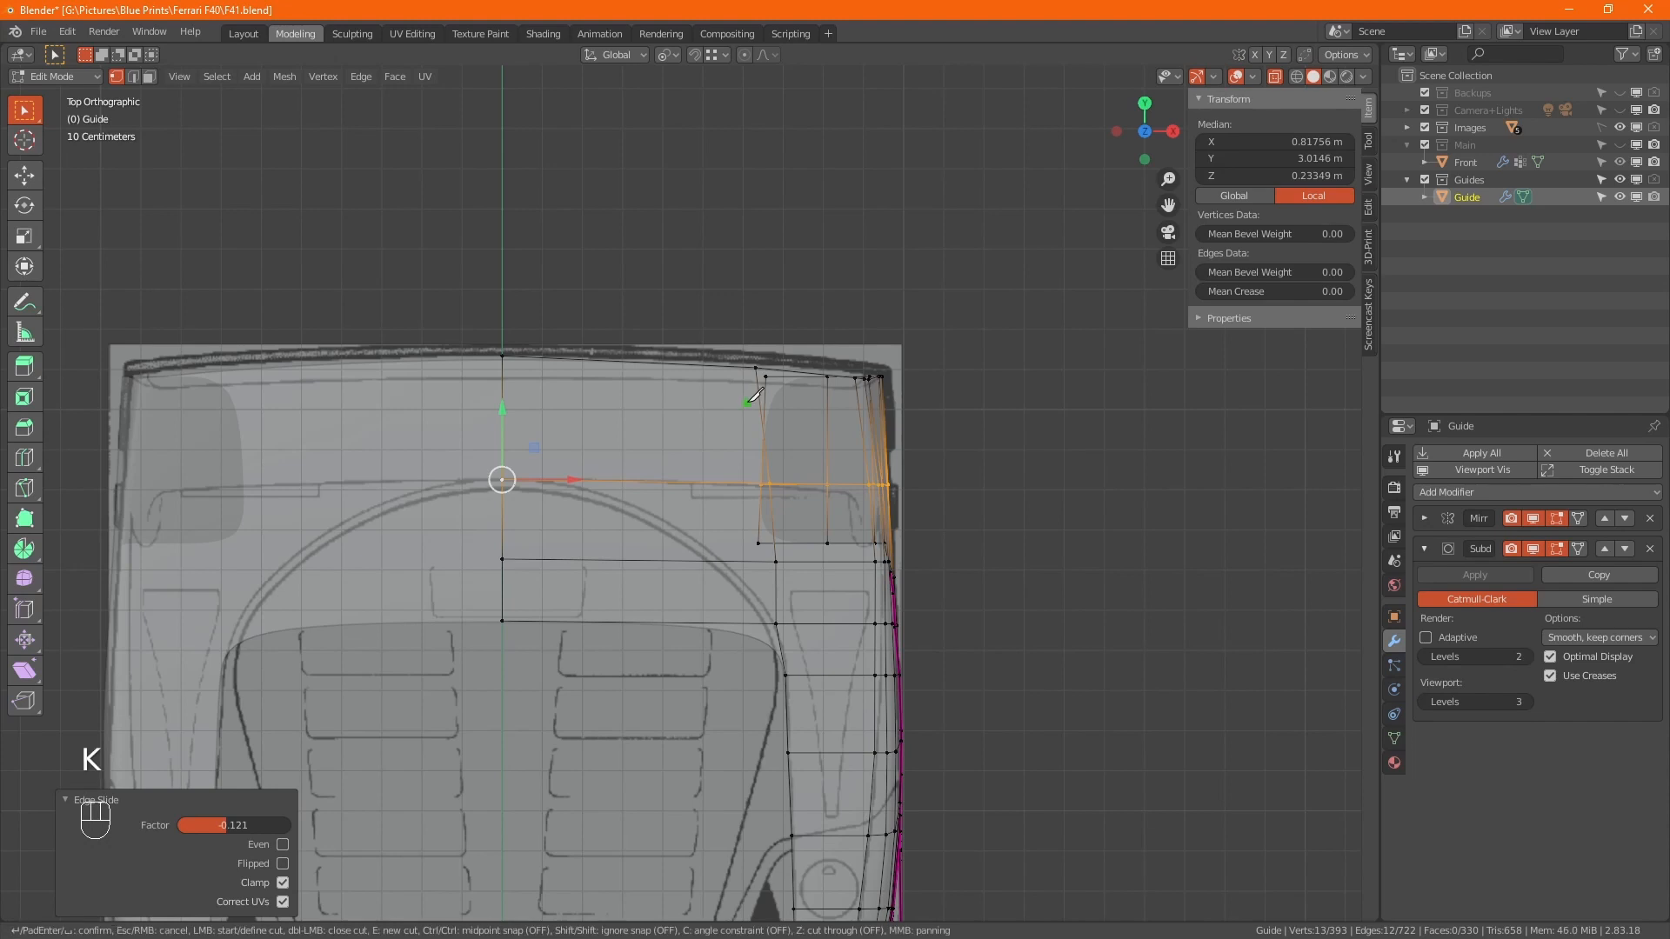
click(777, 623)
click(724, 561)
key(Return)
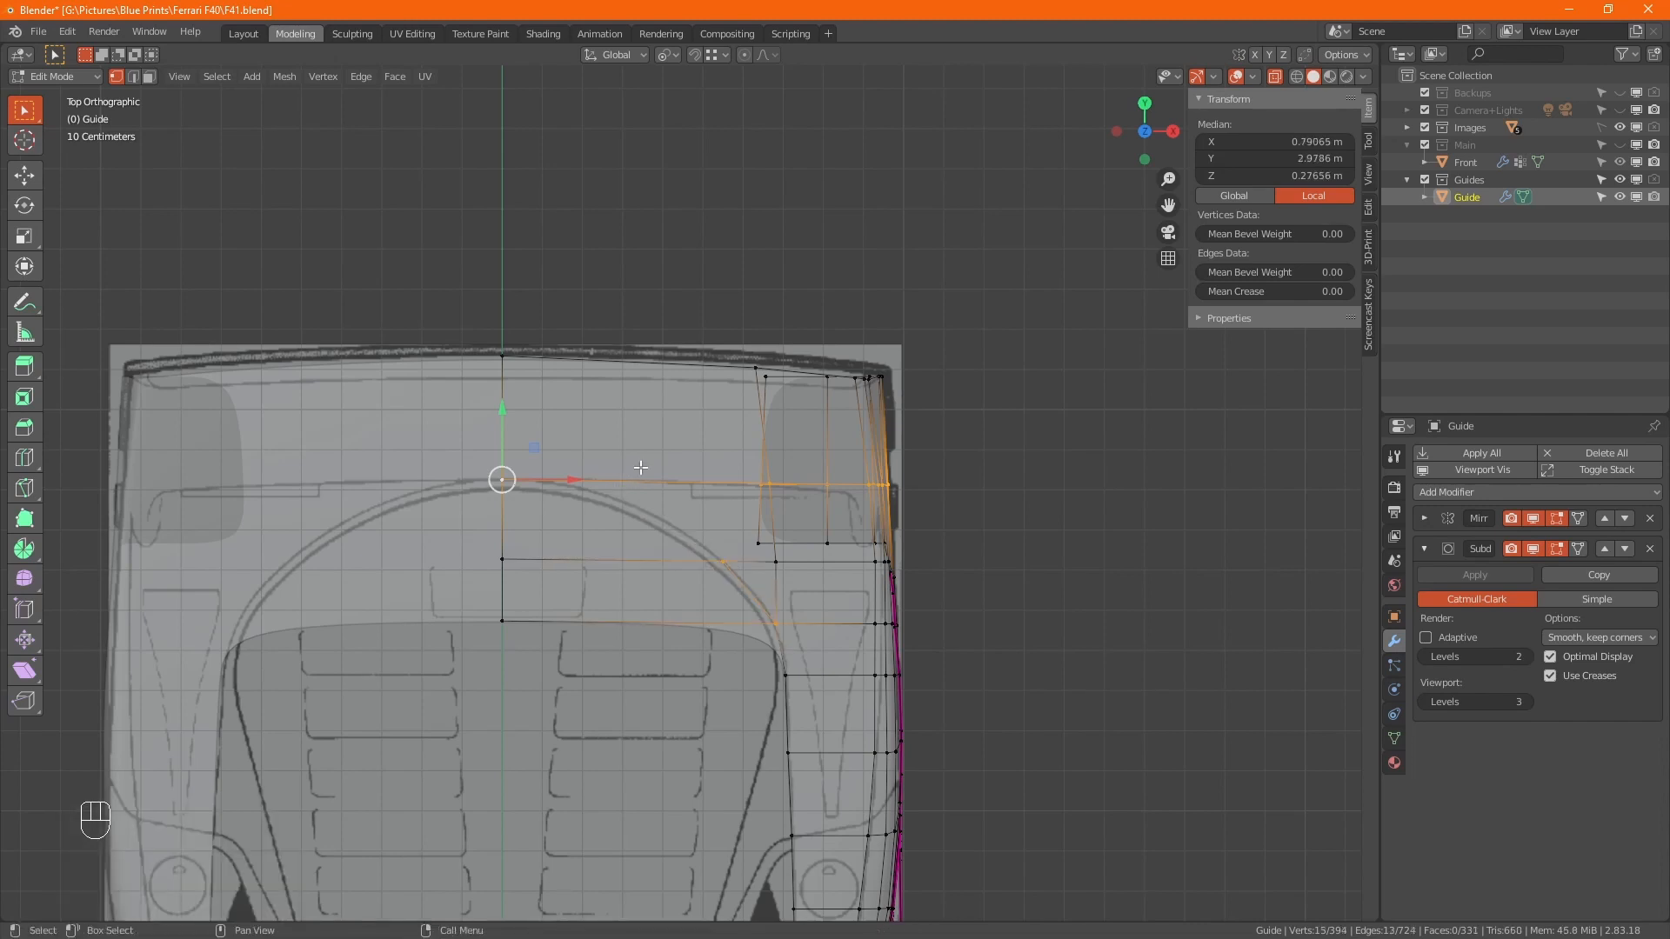
key(ctrl+r)
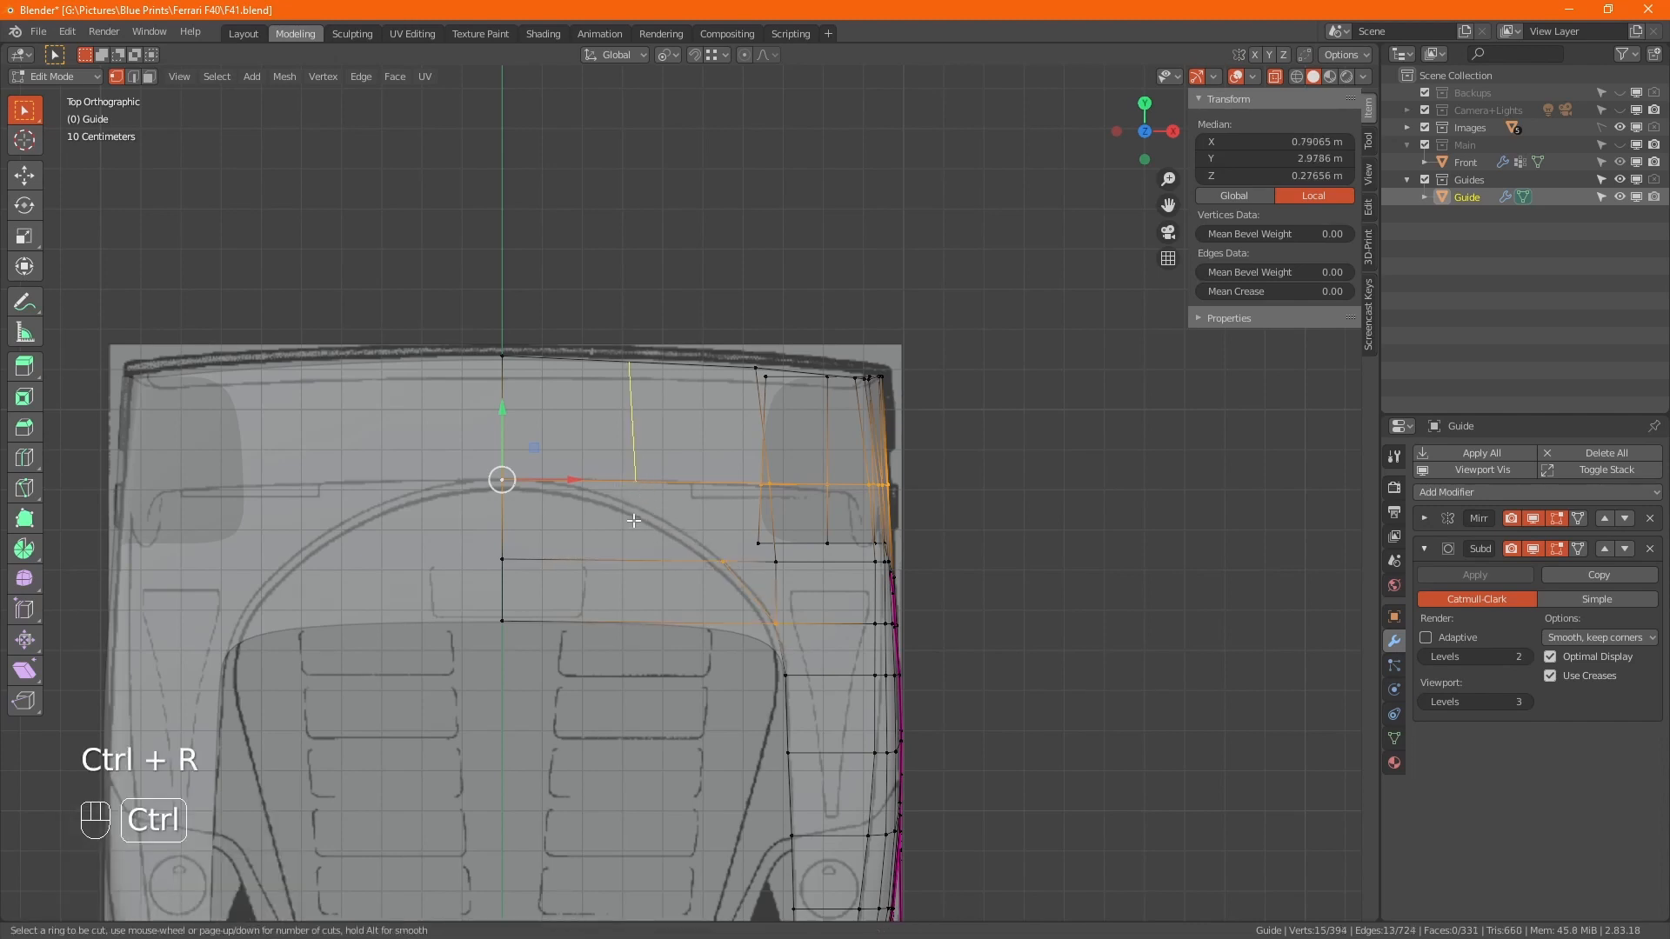
key(Escape)
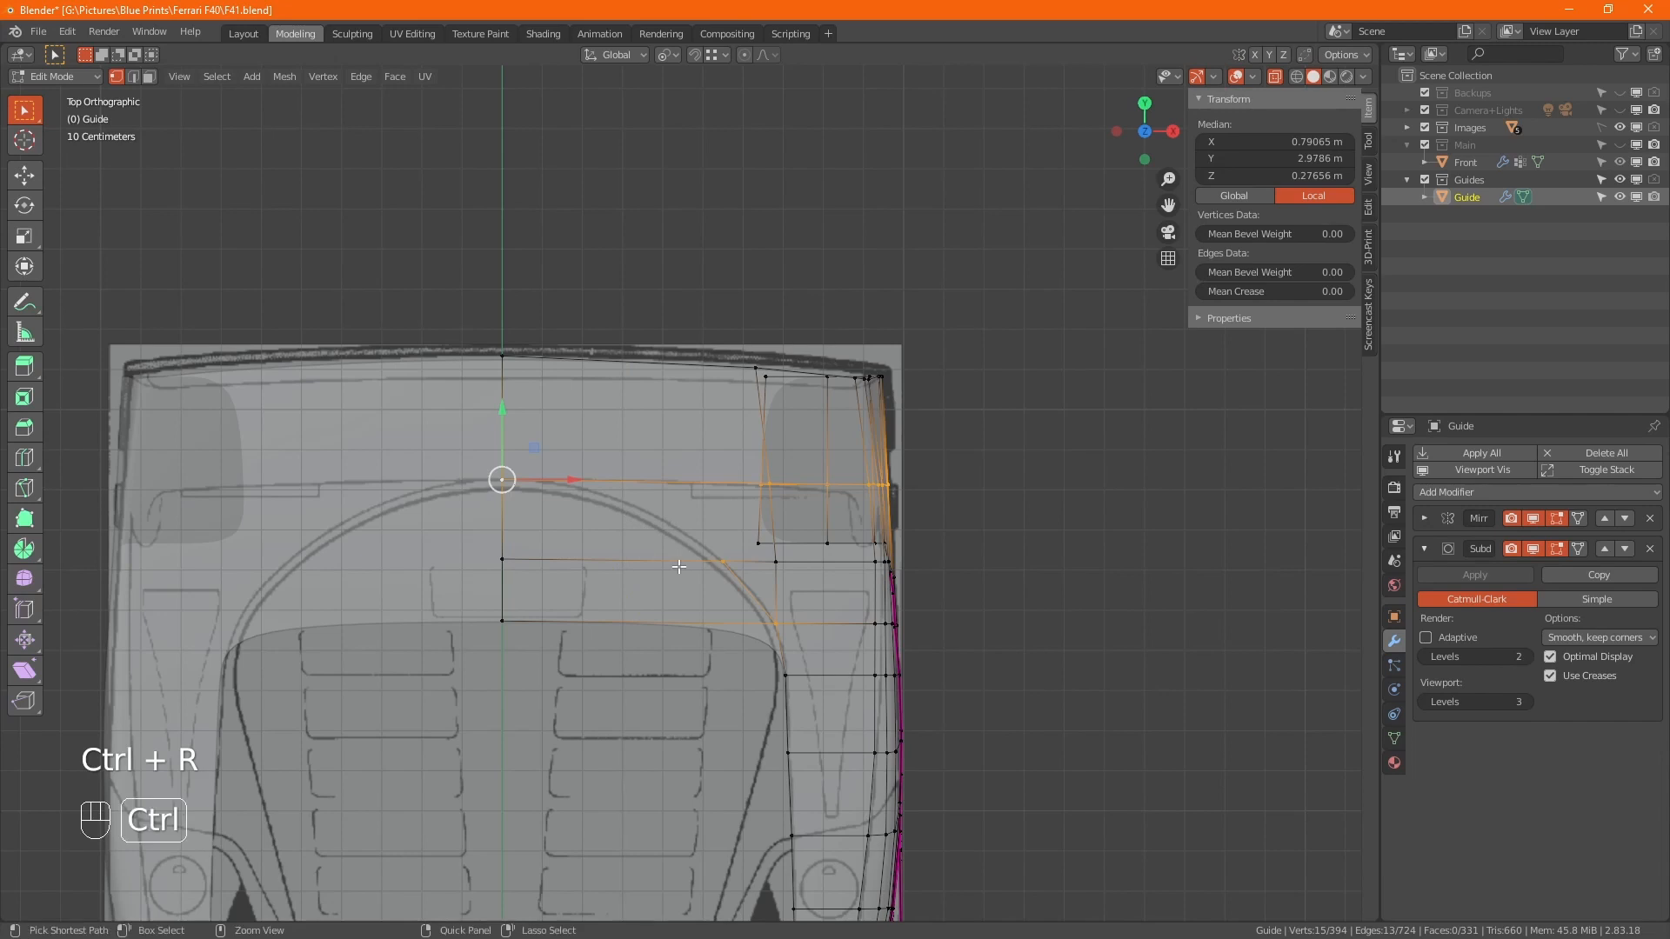
key(ctrl+z)
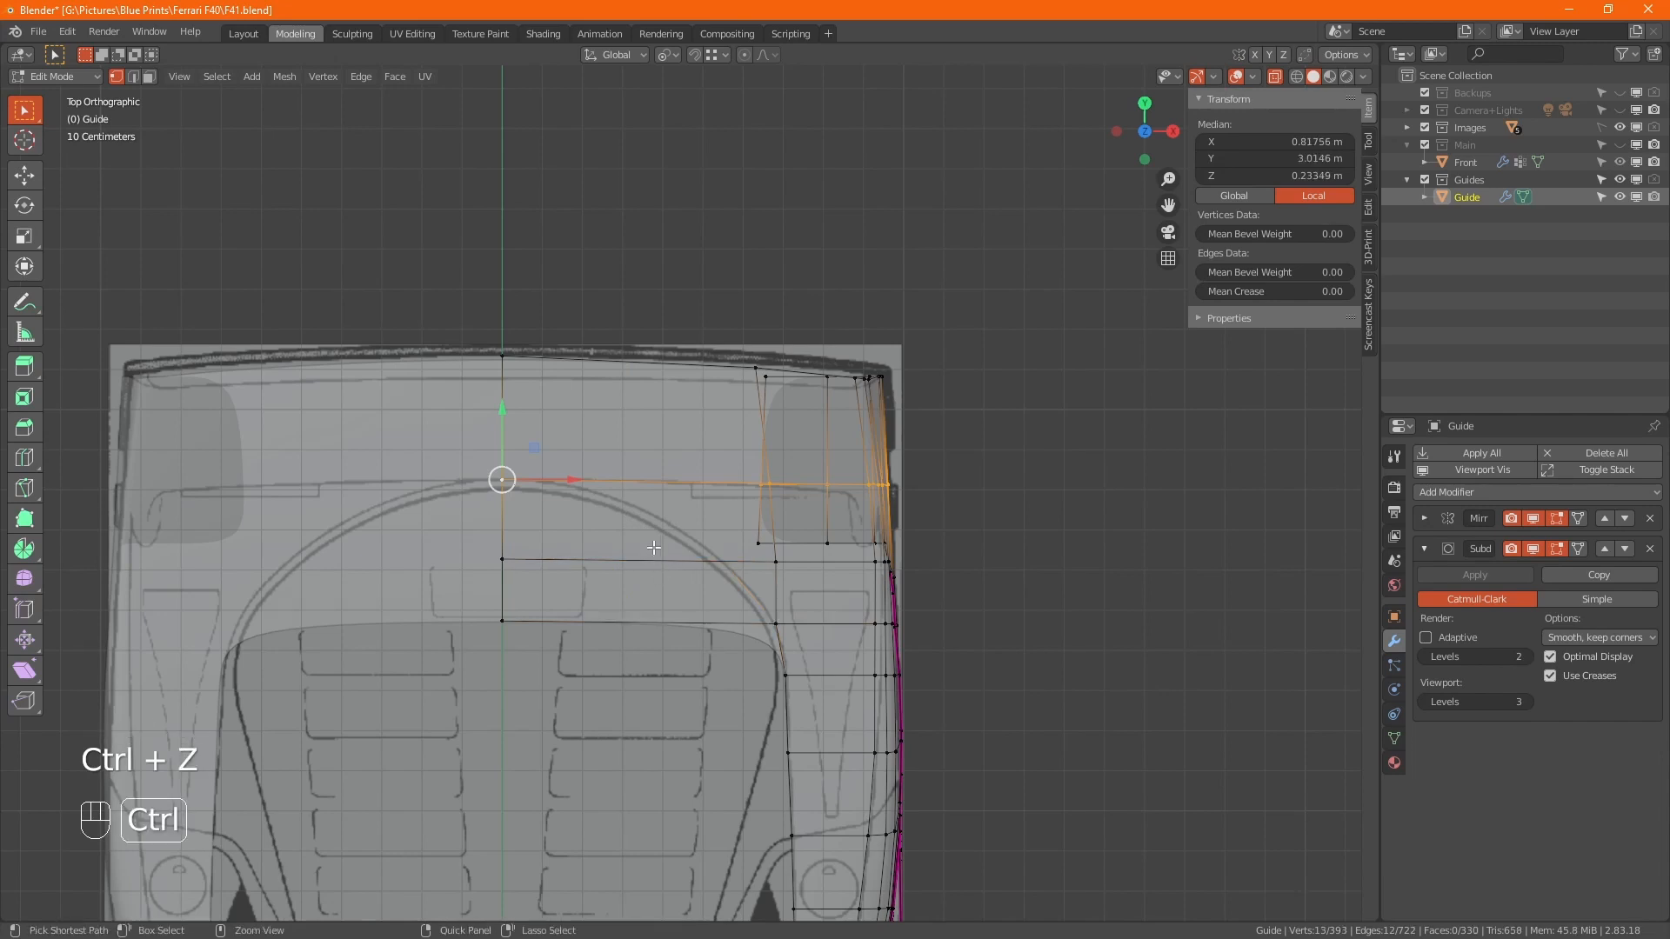
Add a centred loop cut with 2 cuts running lengthwise through the wide rear deck faces
key(ctrl+r)
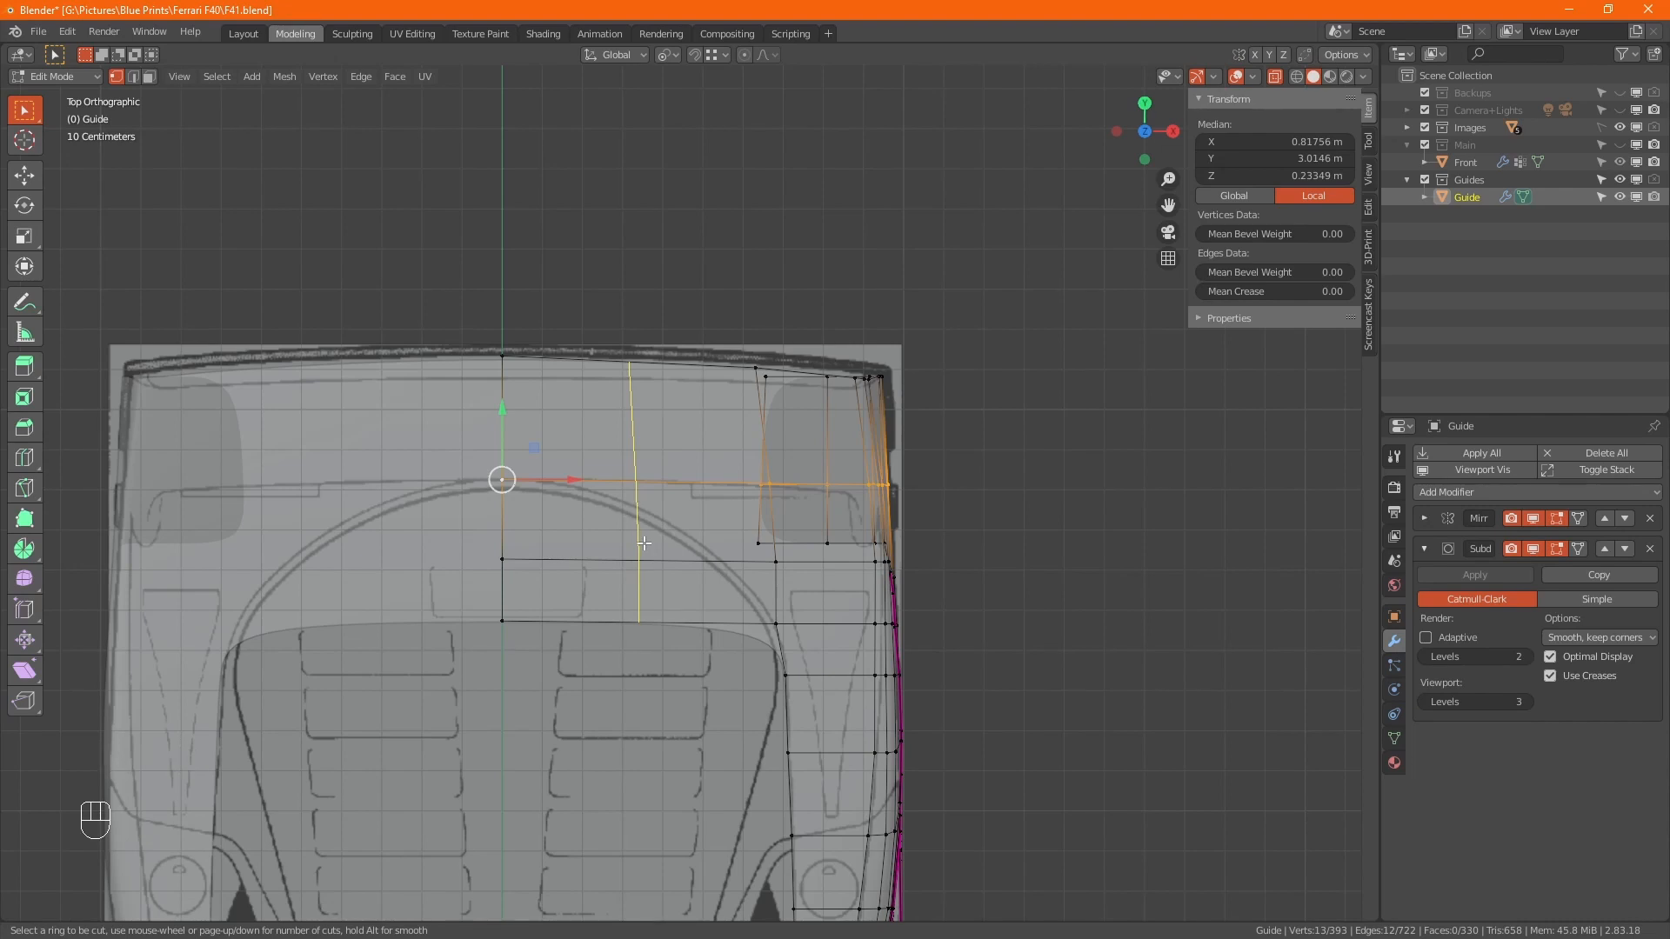
scroll(644, 542, up, 1)
click(644, 543)
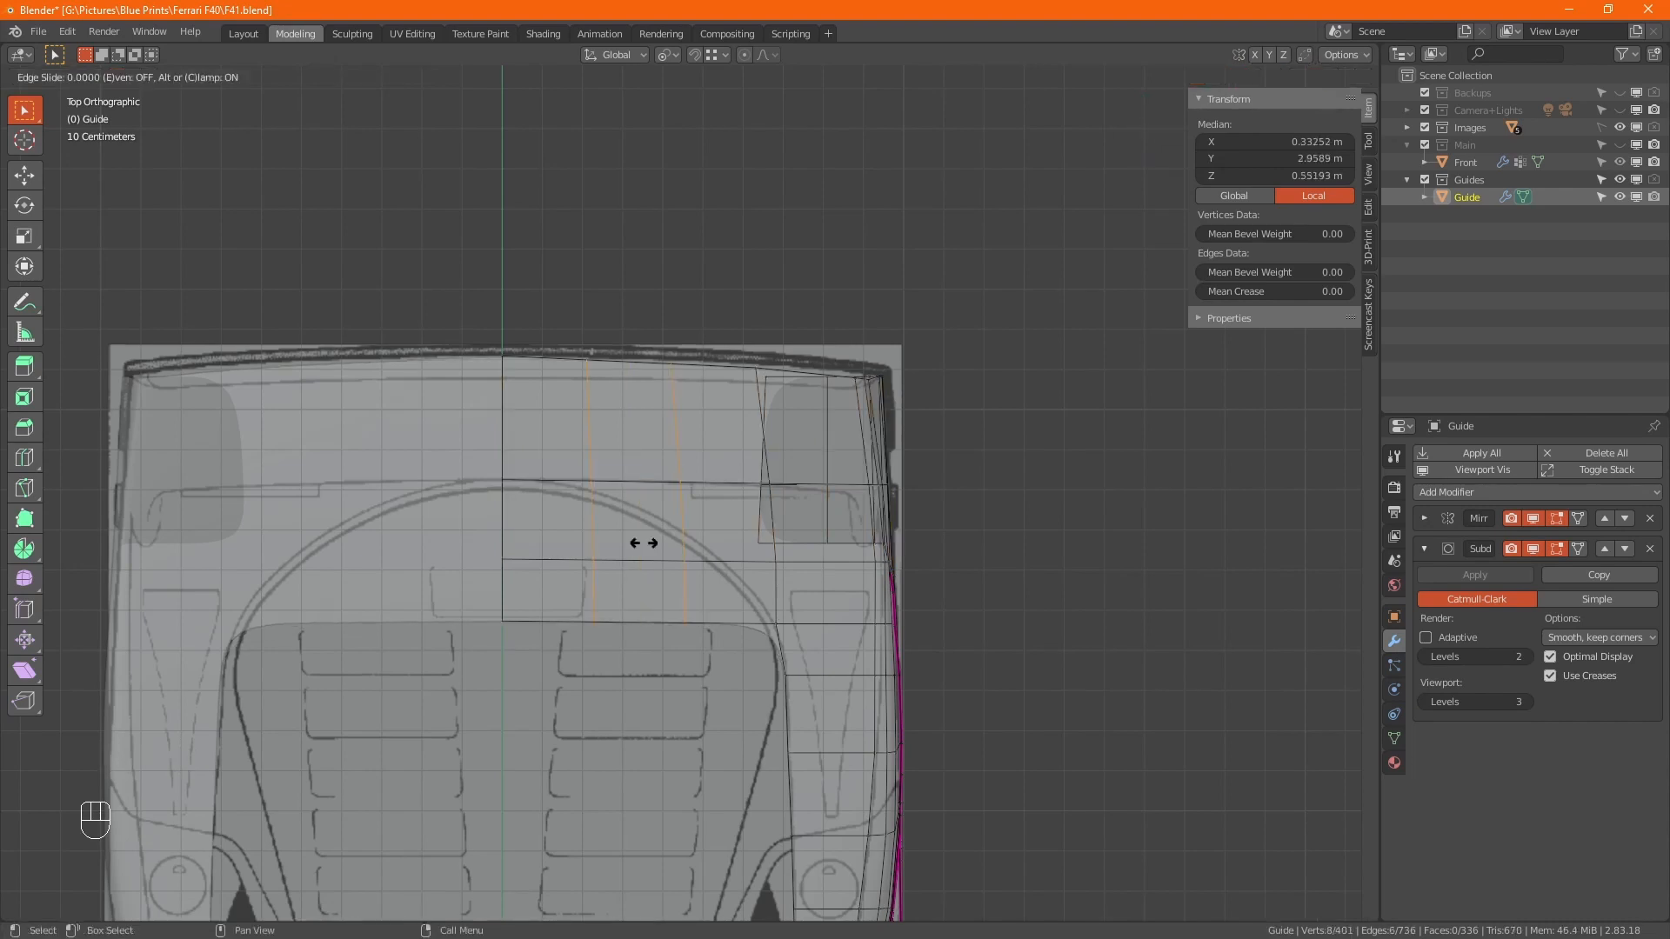
right_click(643, 543)
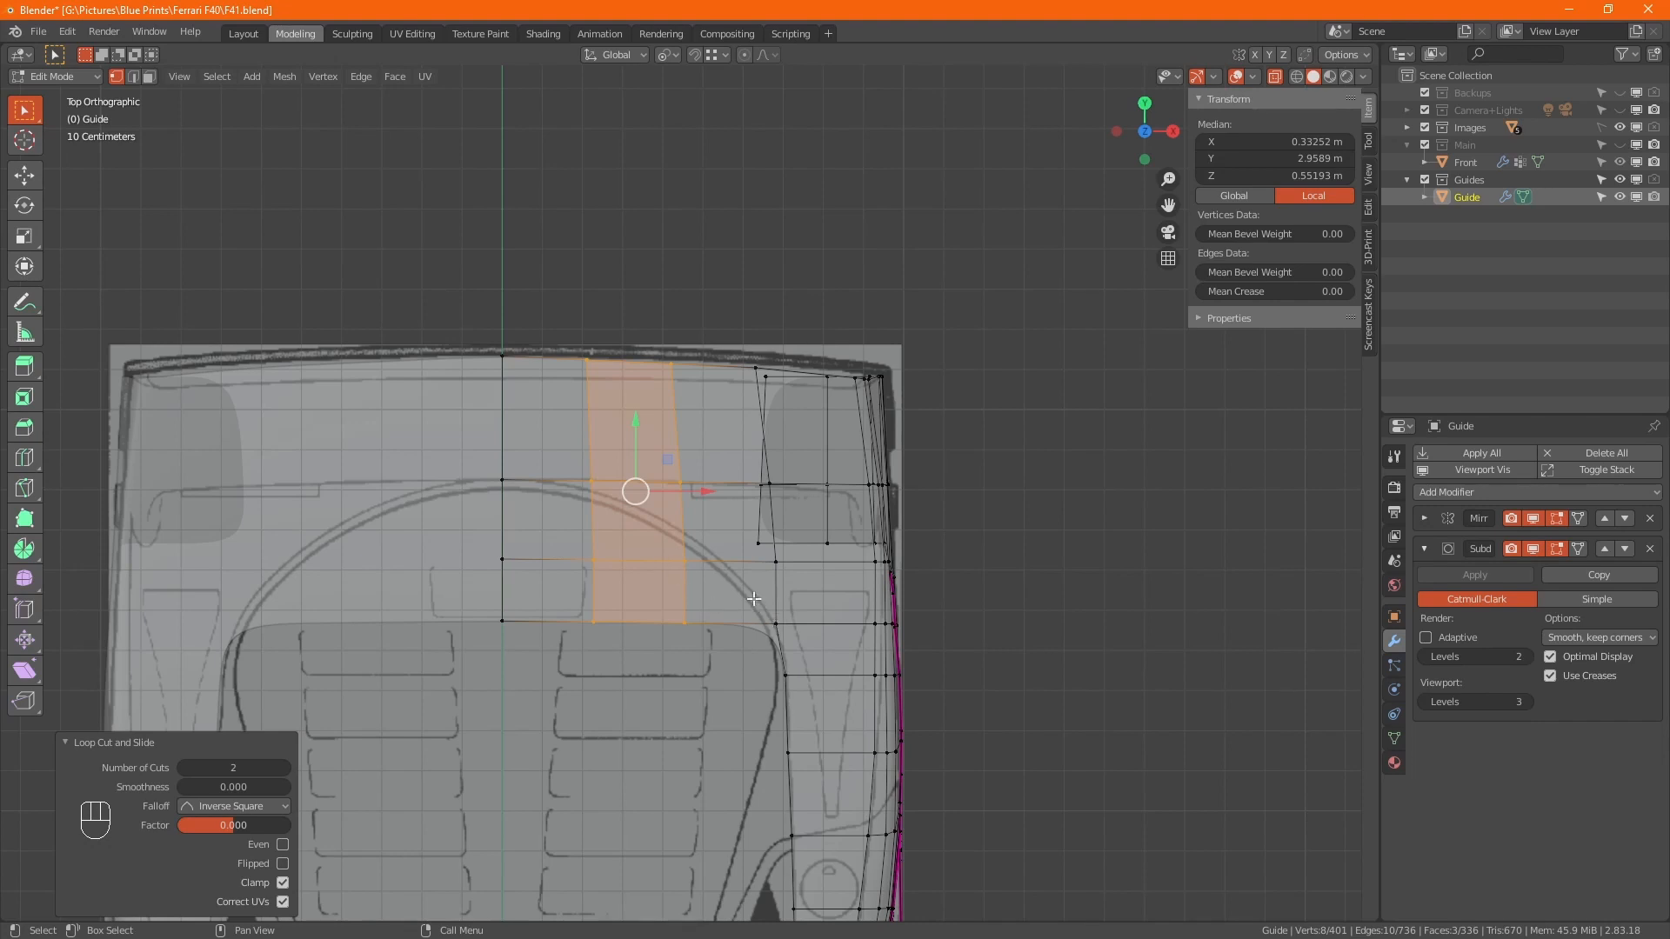
Knife-cut the deck faces along the blueprint's engine cover arch, from the inner side corner up to the centre line
key(k)
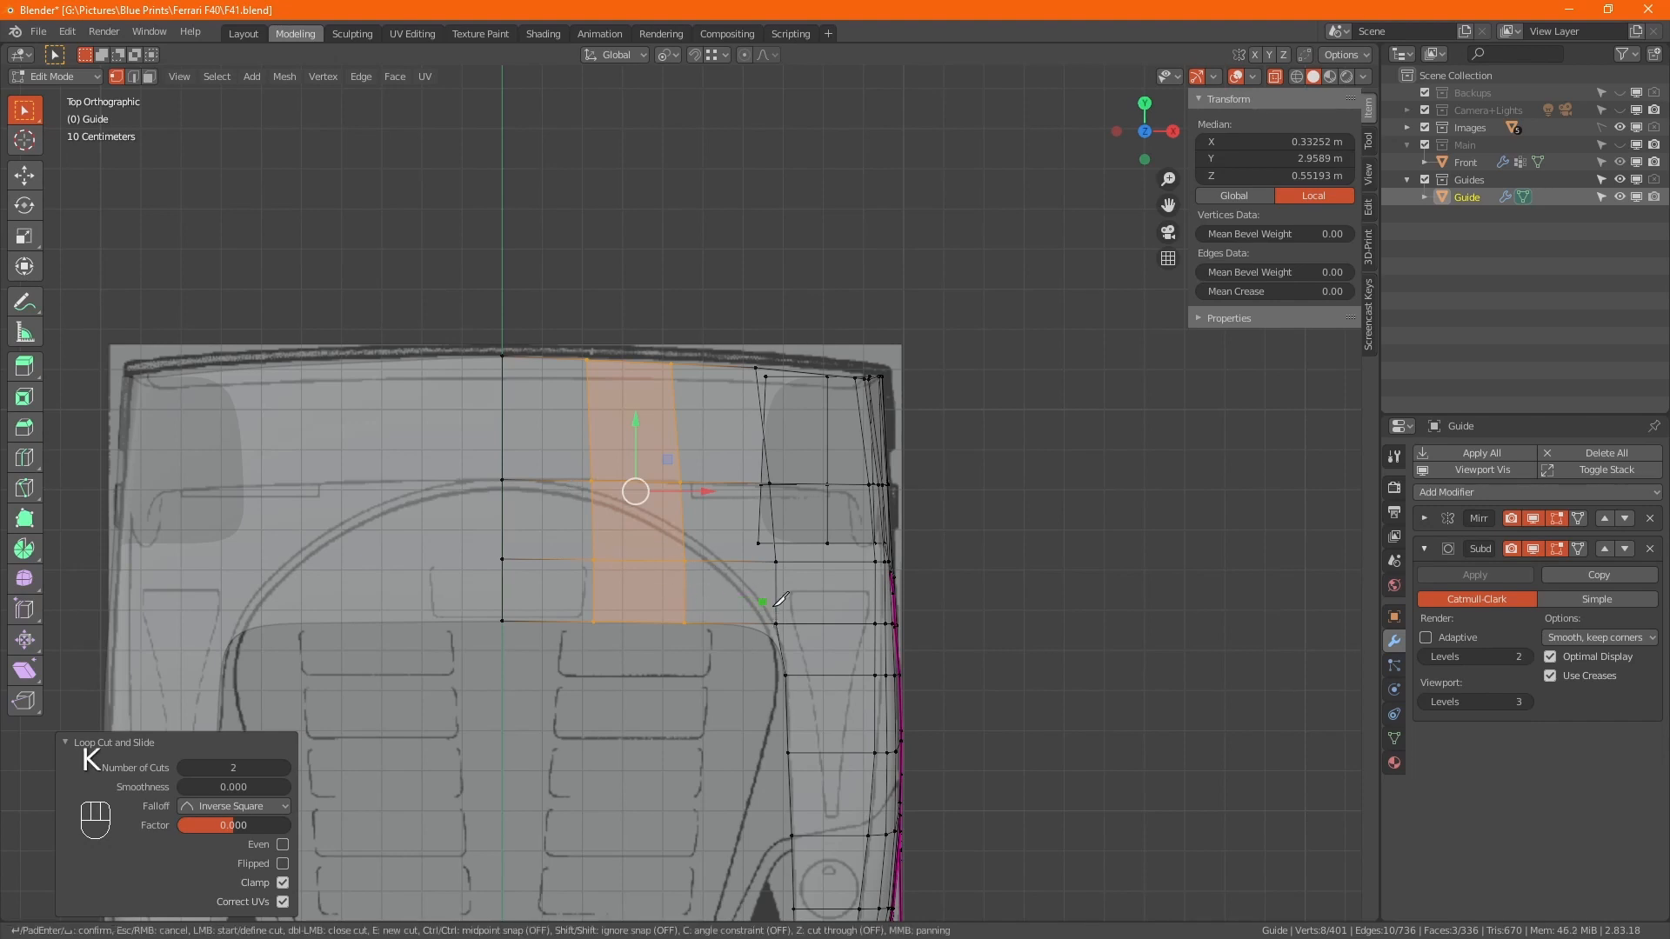
click(777, 624)
click(723, 561)
click(685, 531)
click(593, 490)
click(504, 479)
key(Return)
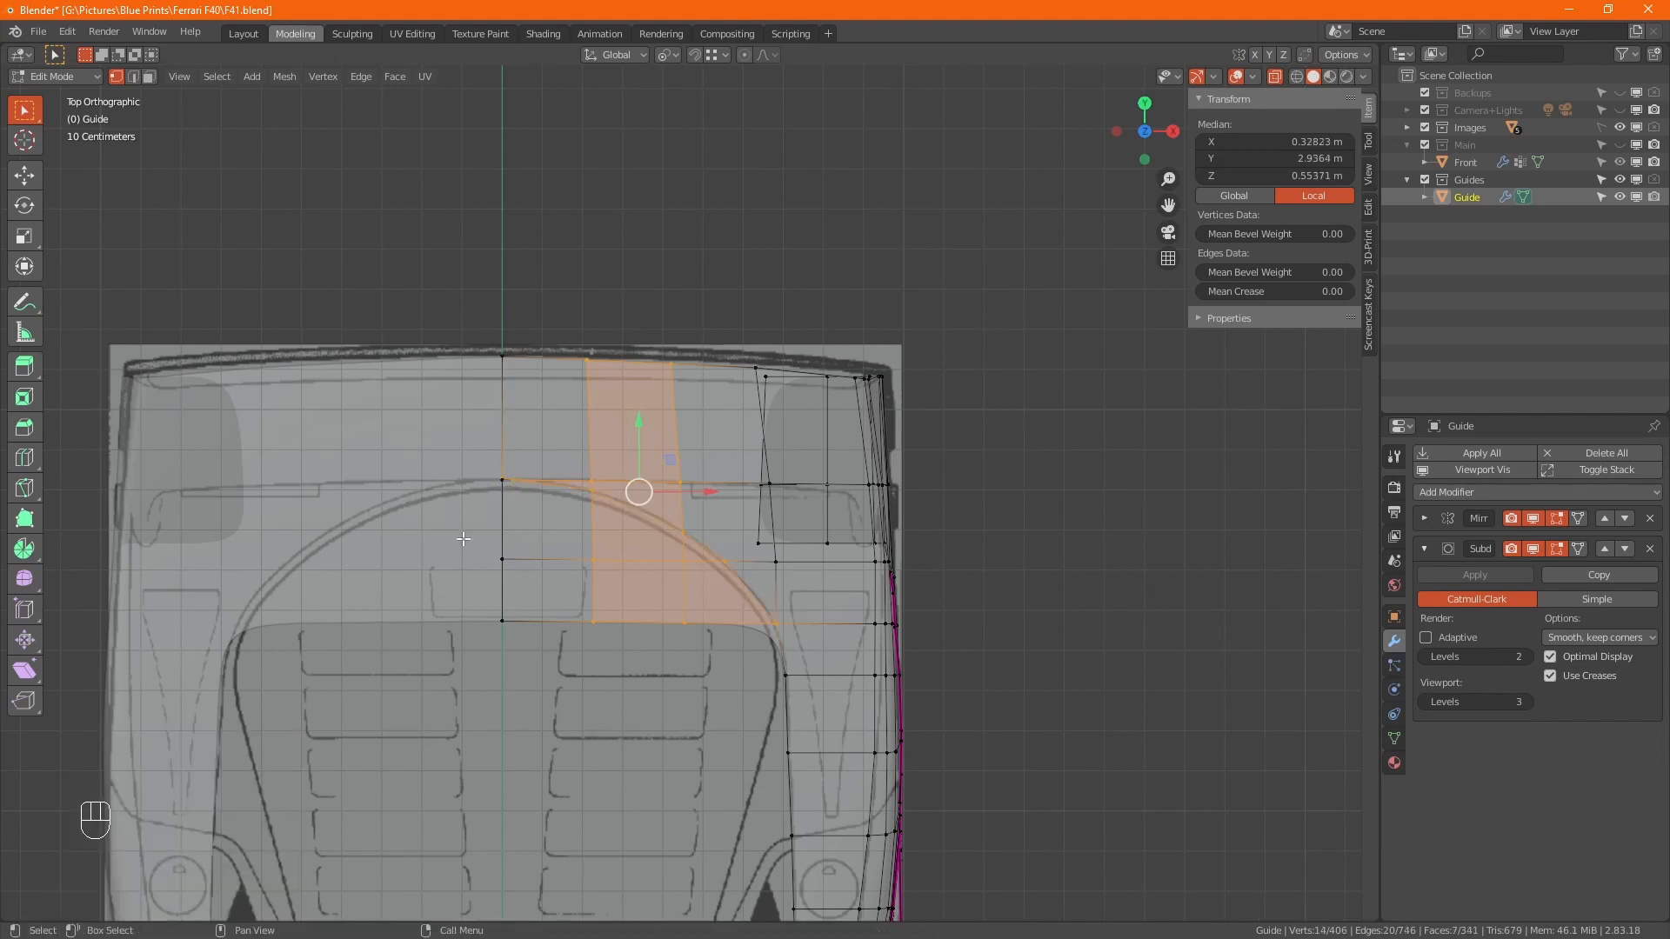
Delete the deck mesh vertices enclosed by the arch cut to open up the engine cover area
drag(461, 535, 701, 701)
key(x)
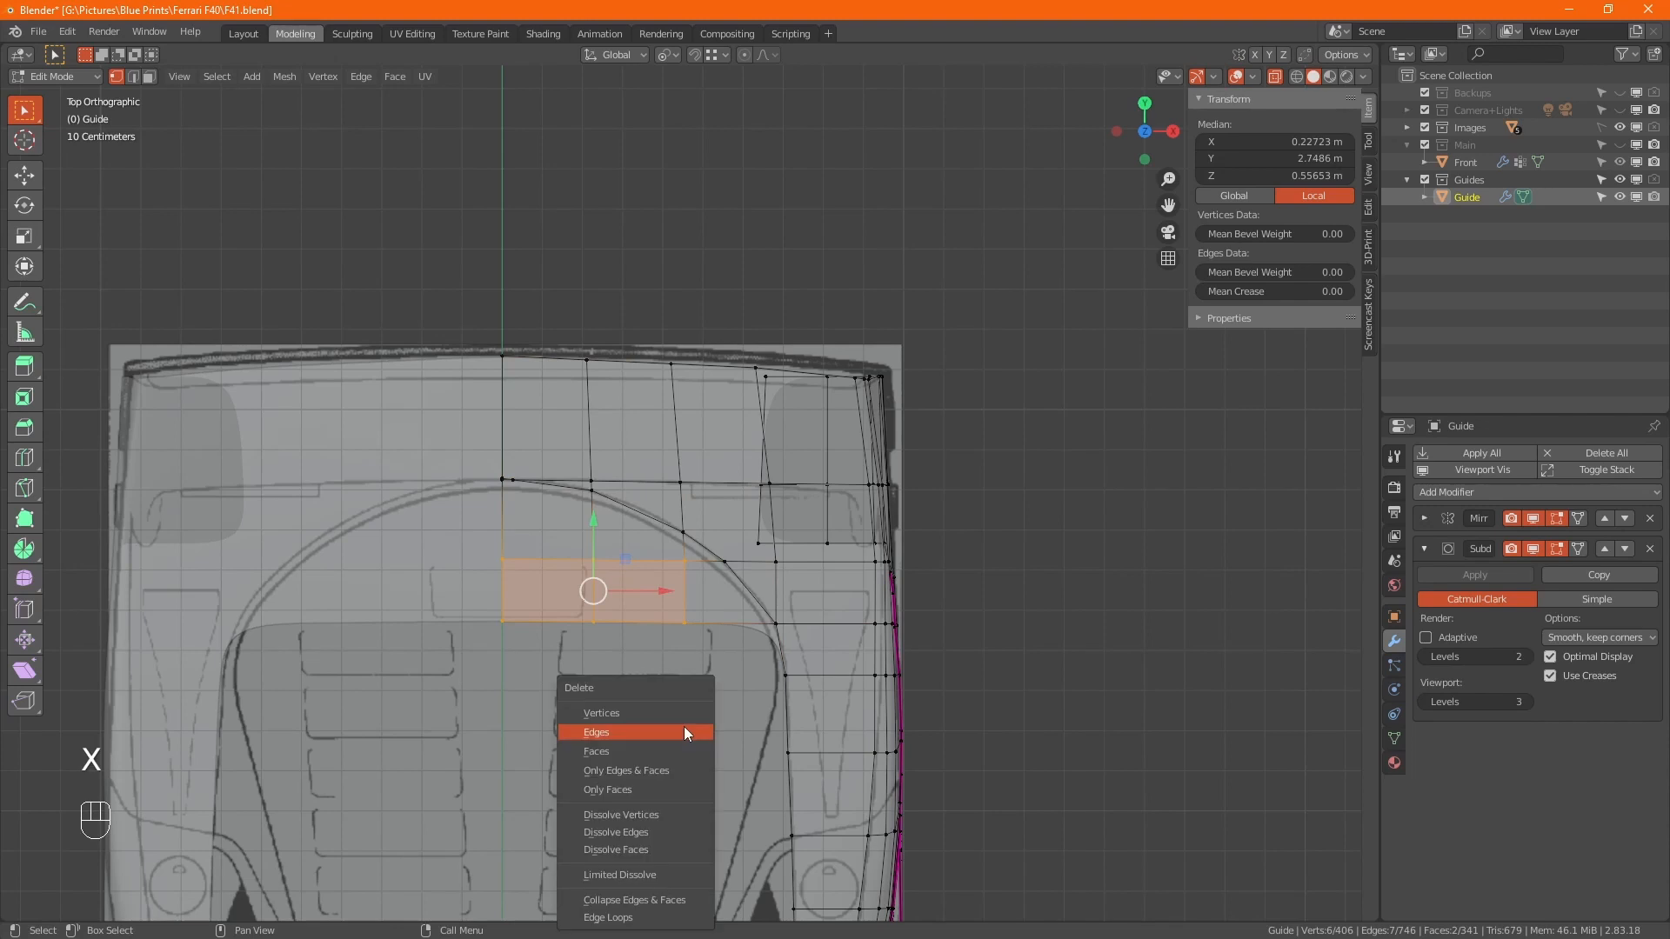
click(684, 727)
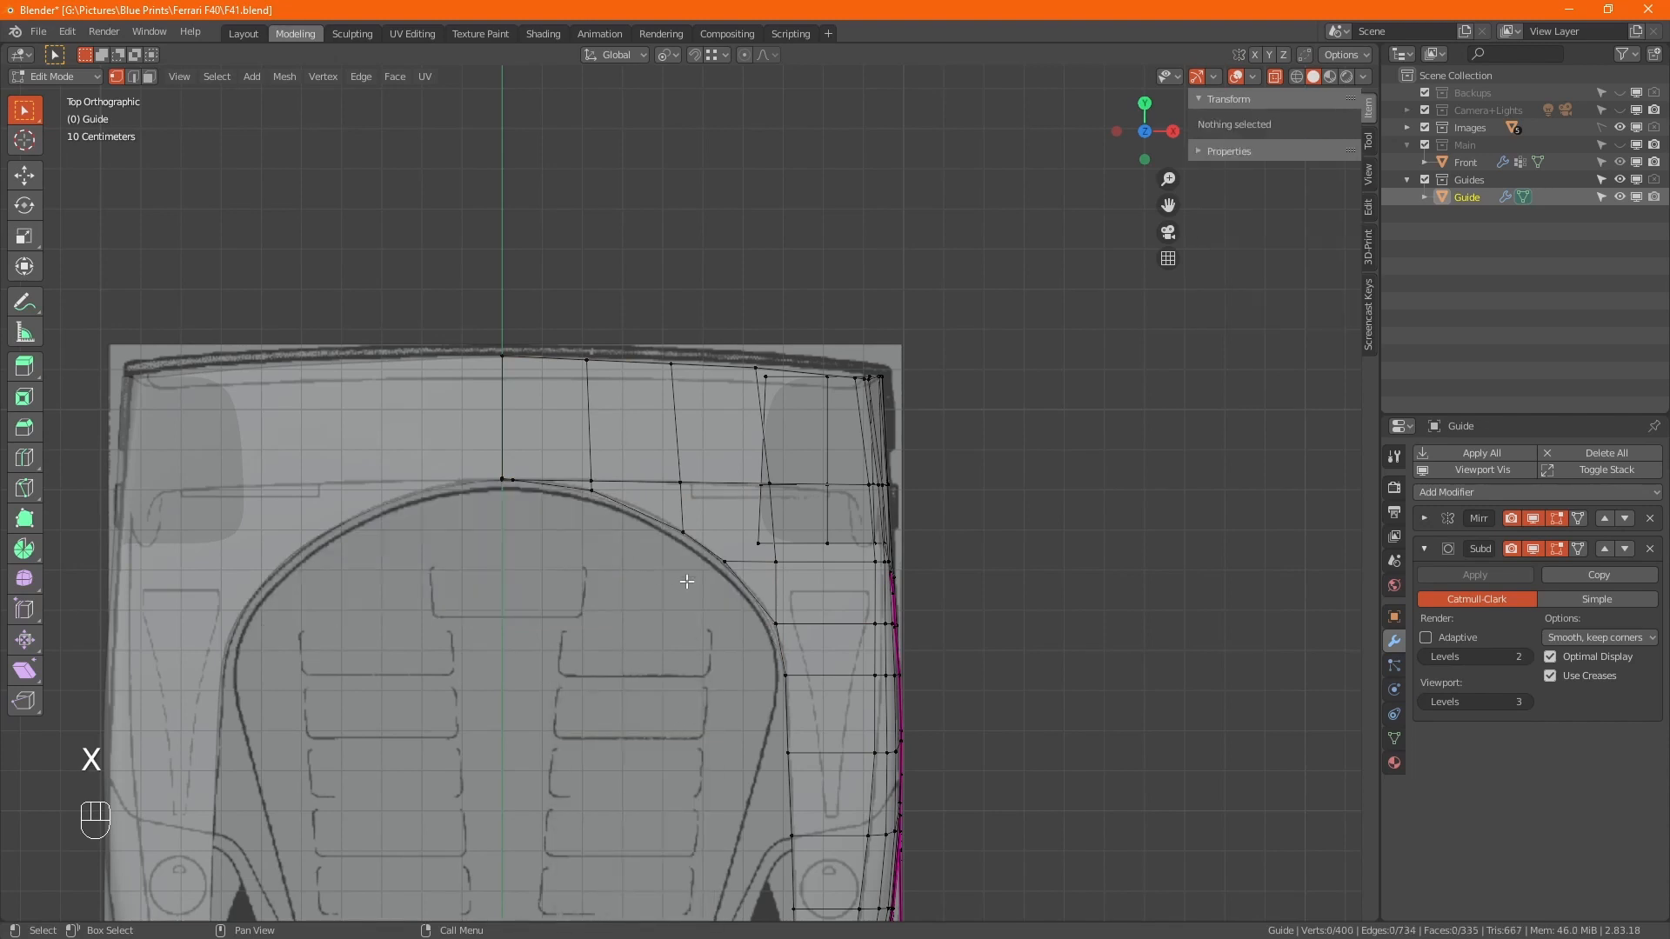
Turn off X-ray and snap the two extra vertices at the top of the arch onto the loop's centre-line vertex
key(alt+z)
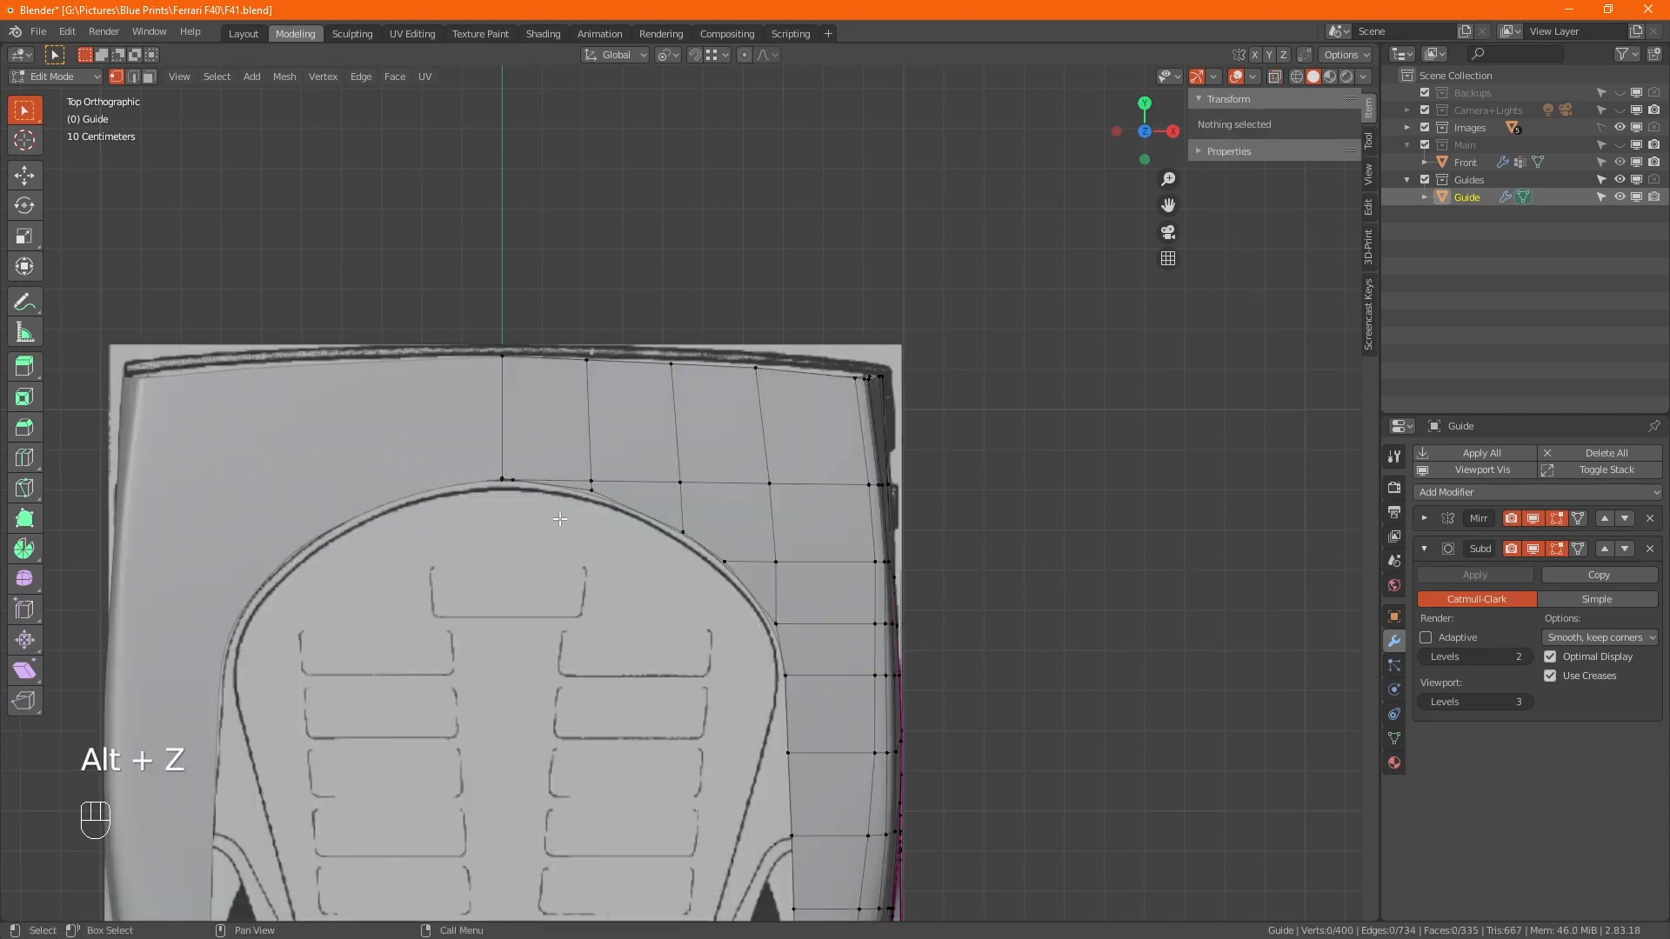
scroll(514, 487, up, 8)
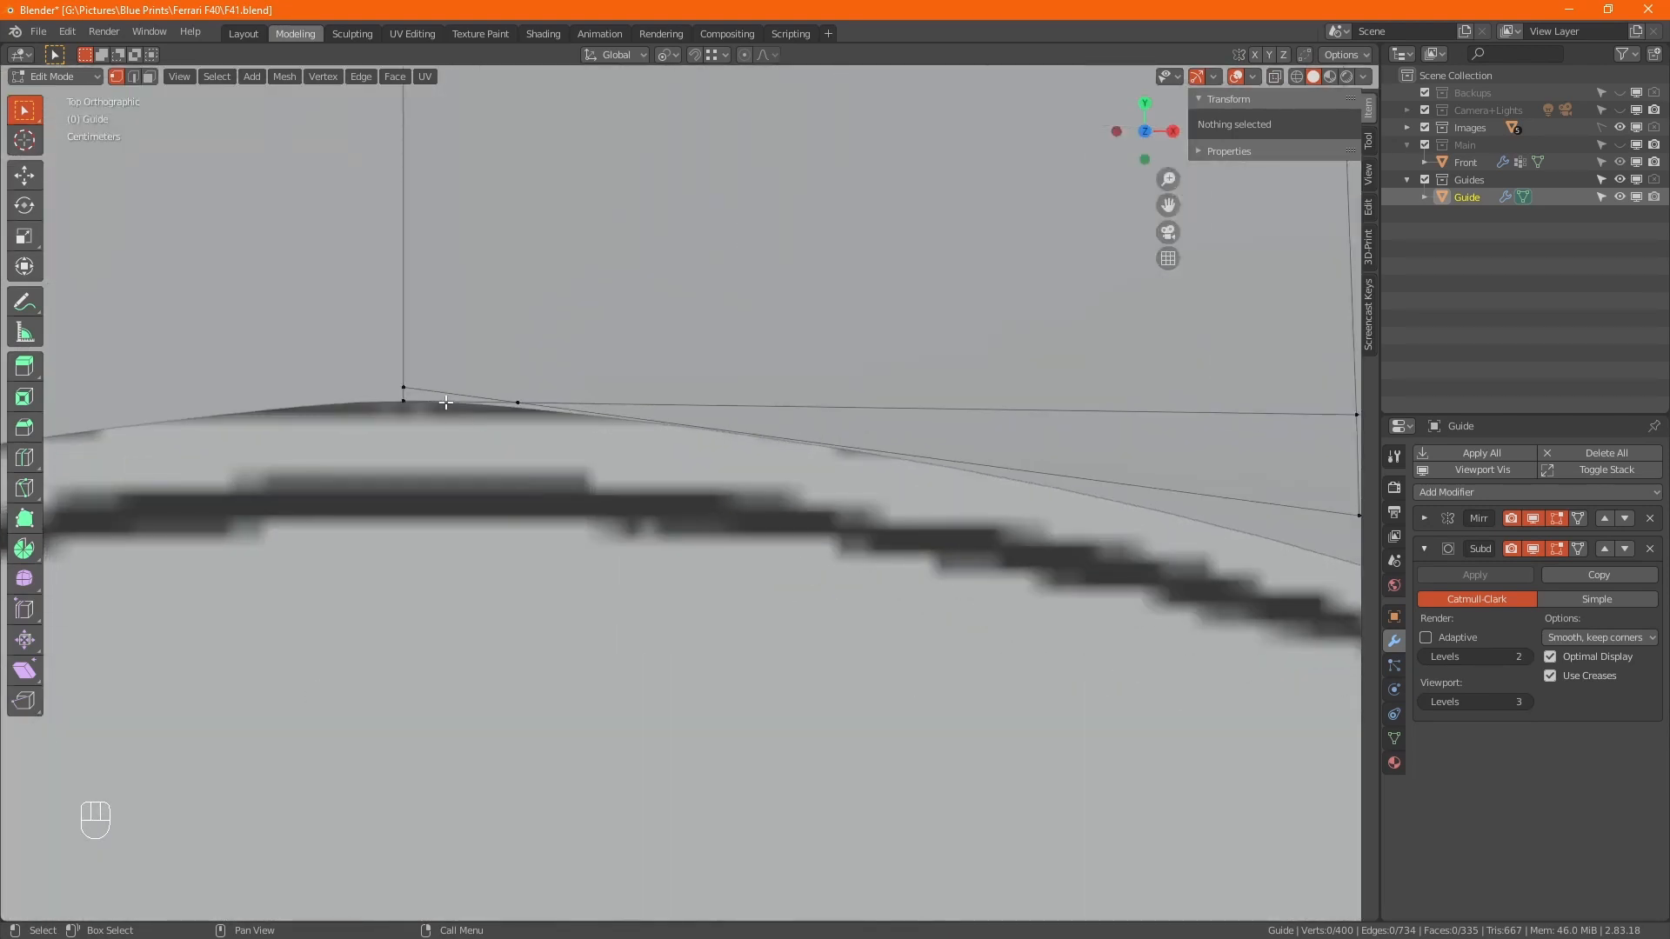
click(404, 388)
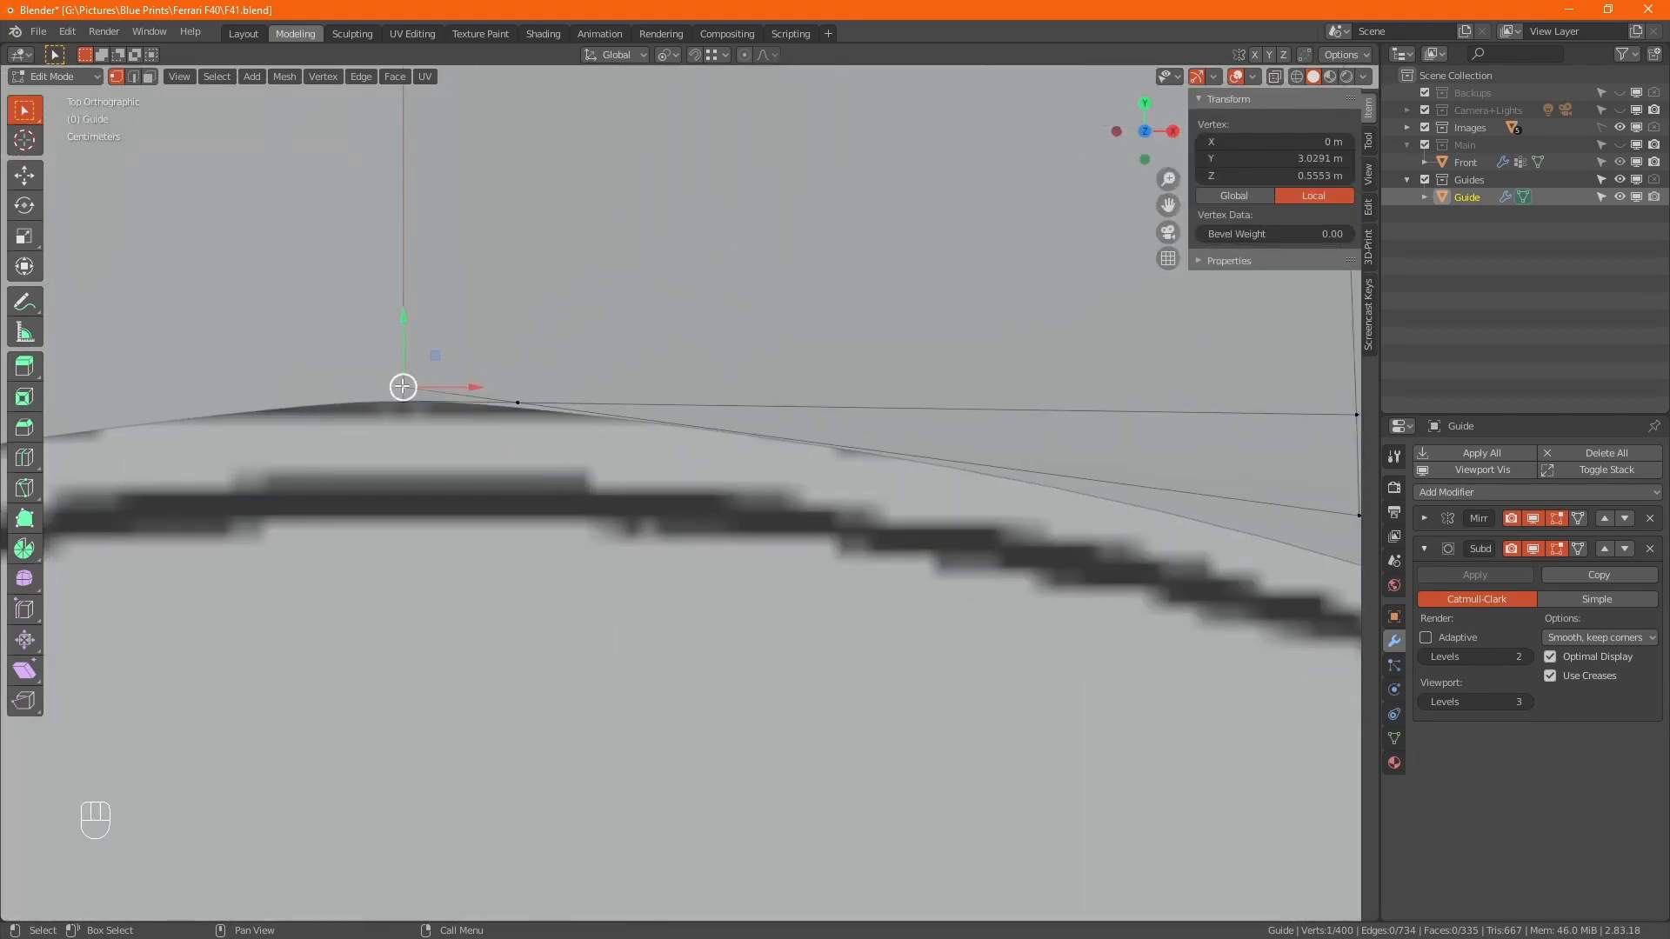
key(g)
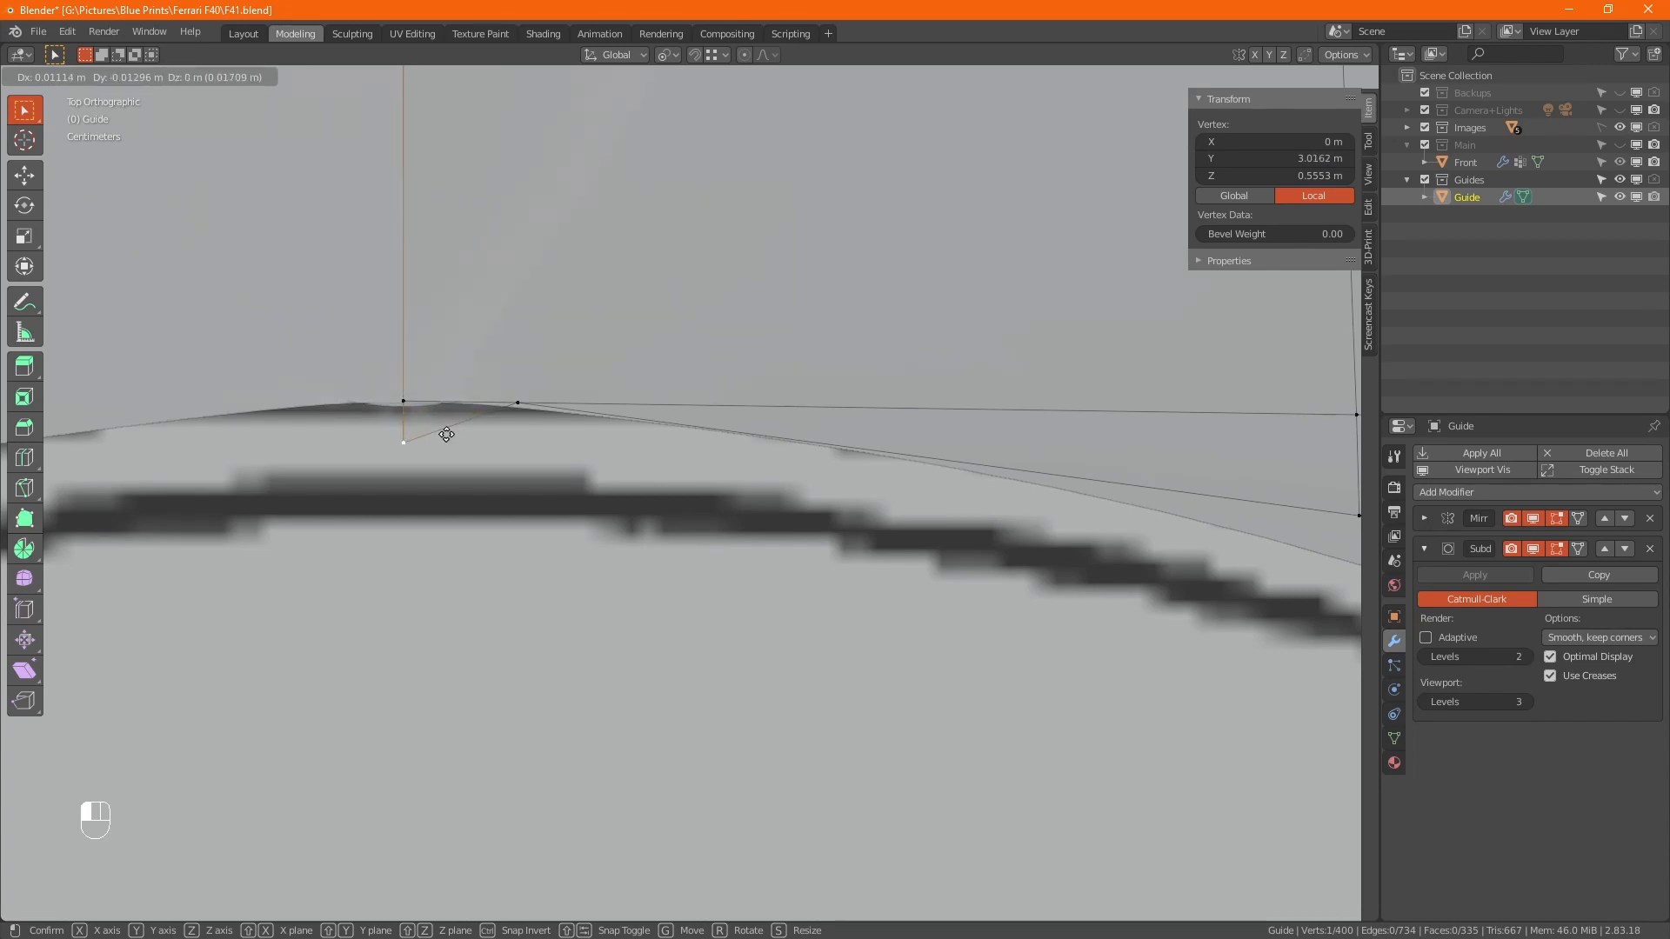
ctrl+click(482, 419)
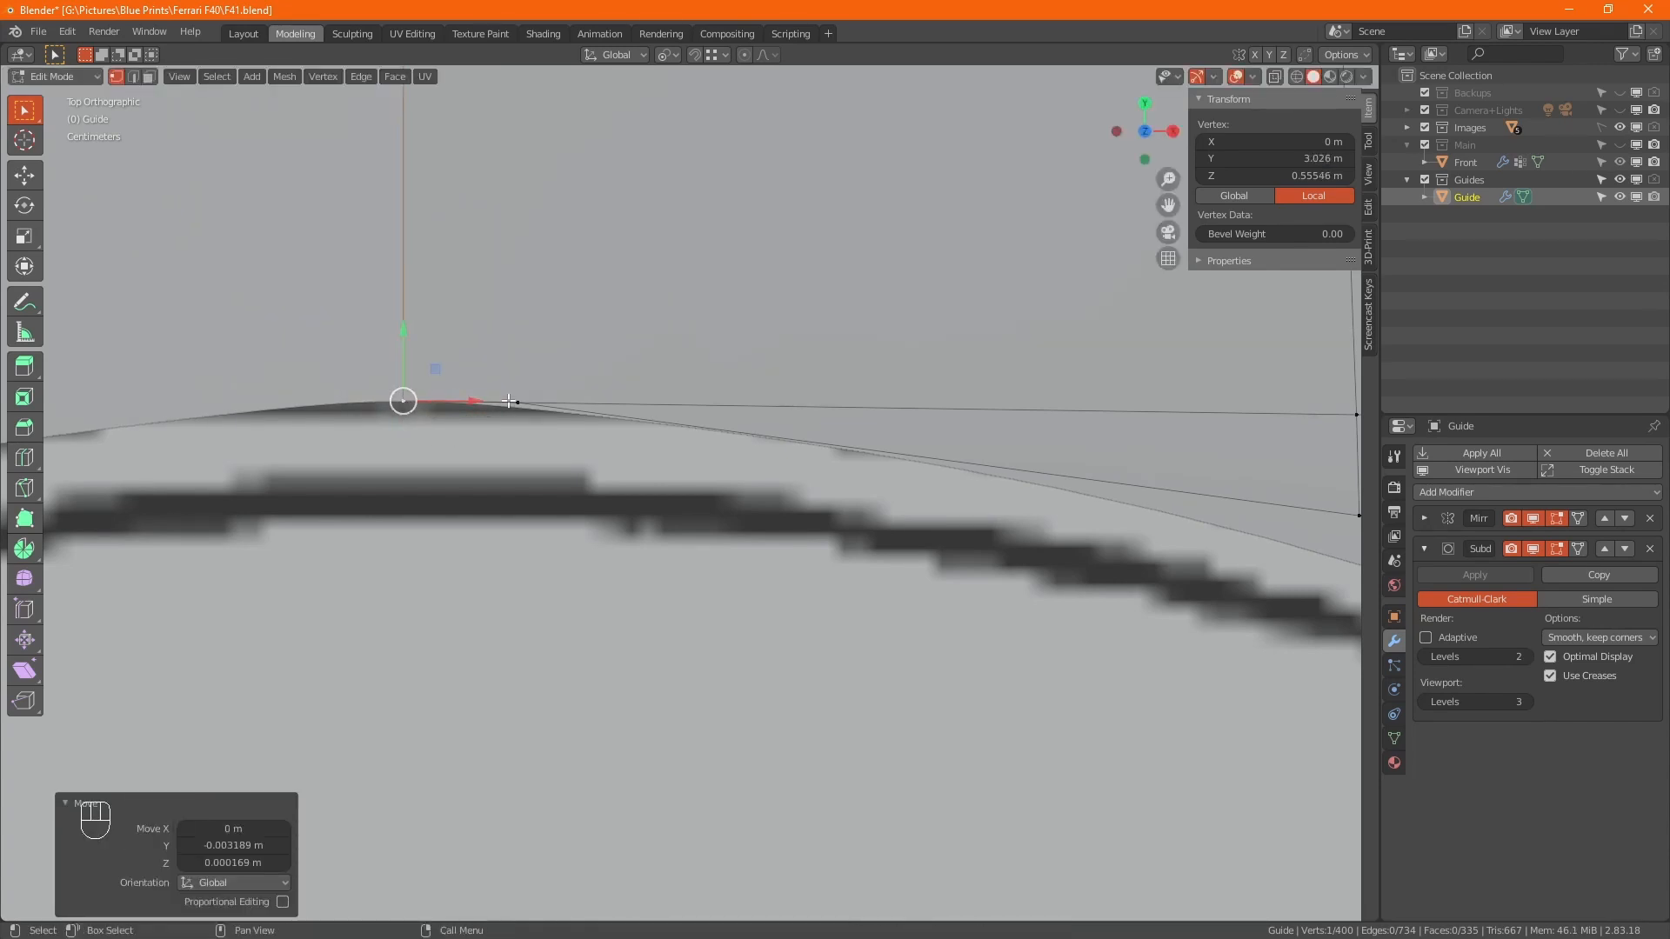
click(518, 402)
key(g)
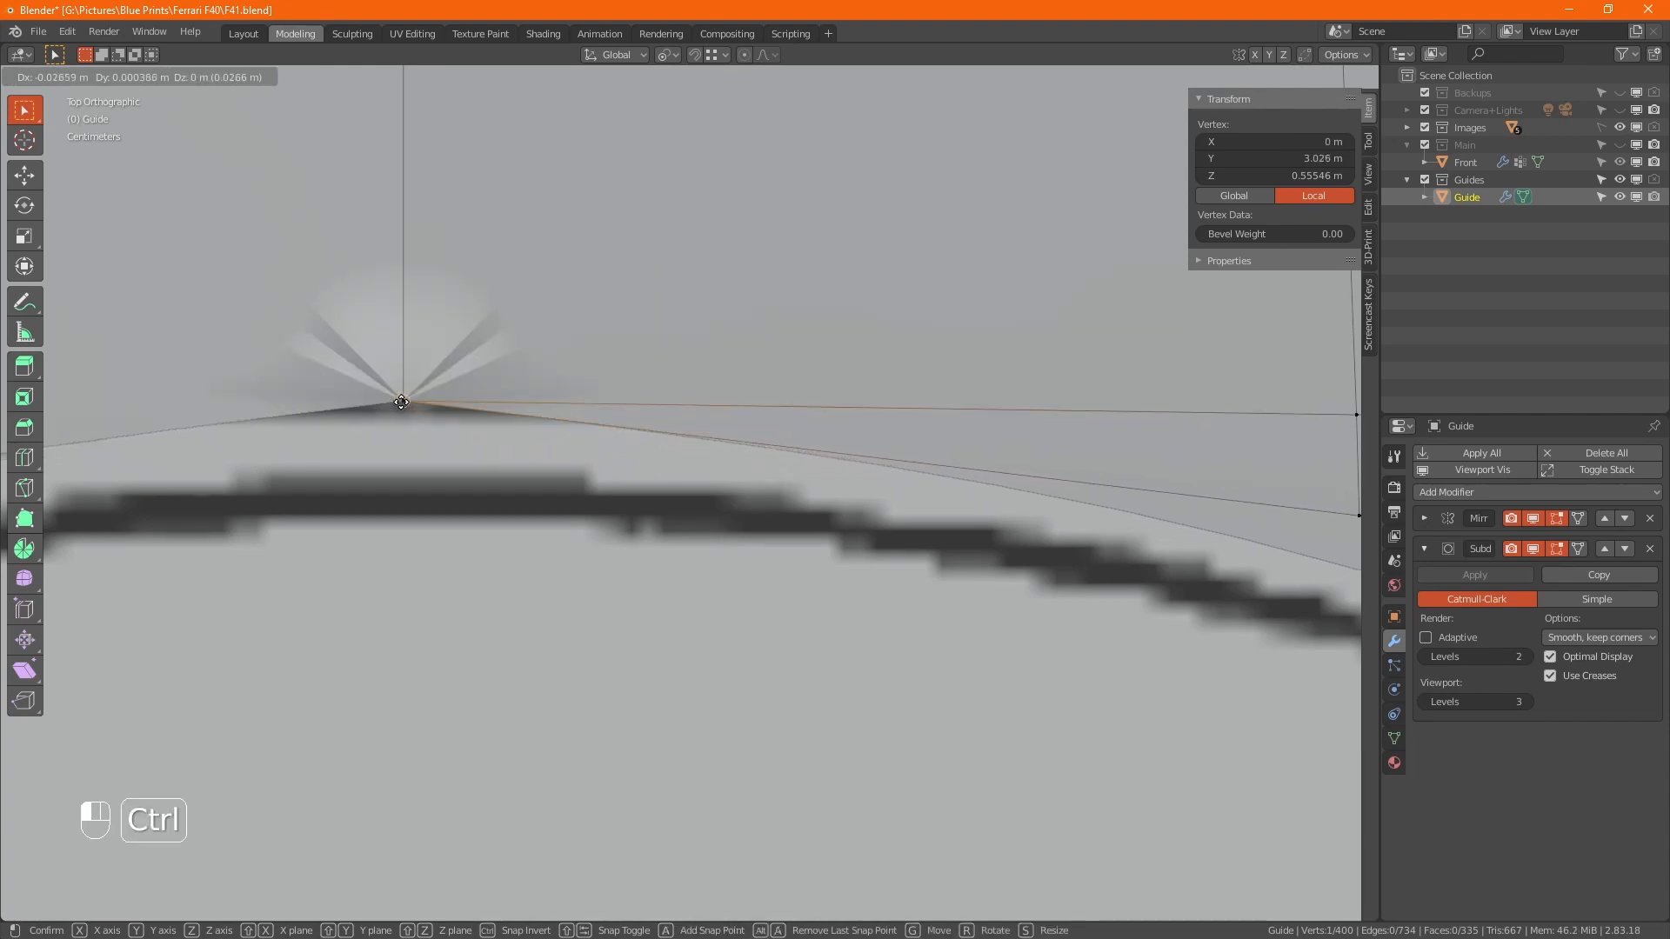
ctrl+click(404, 401)
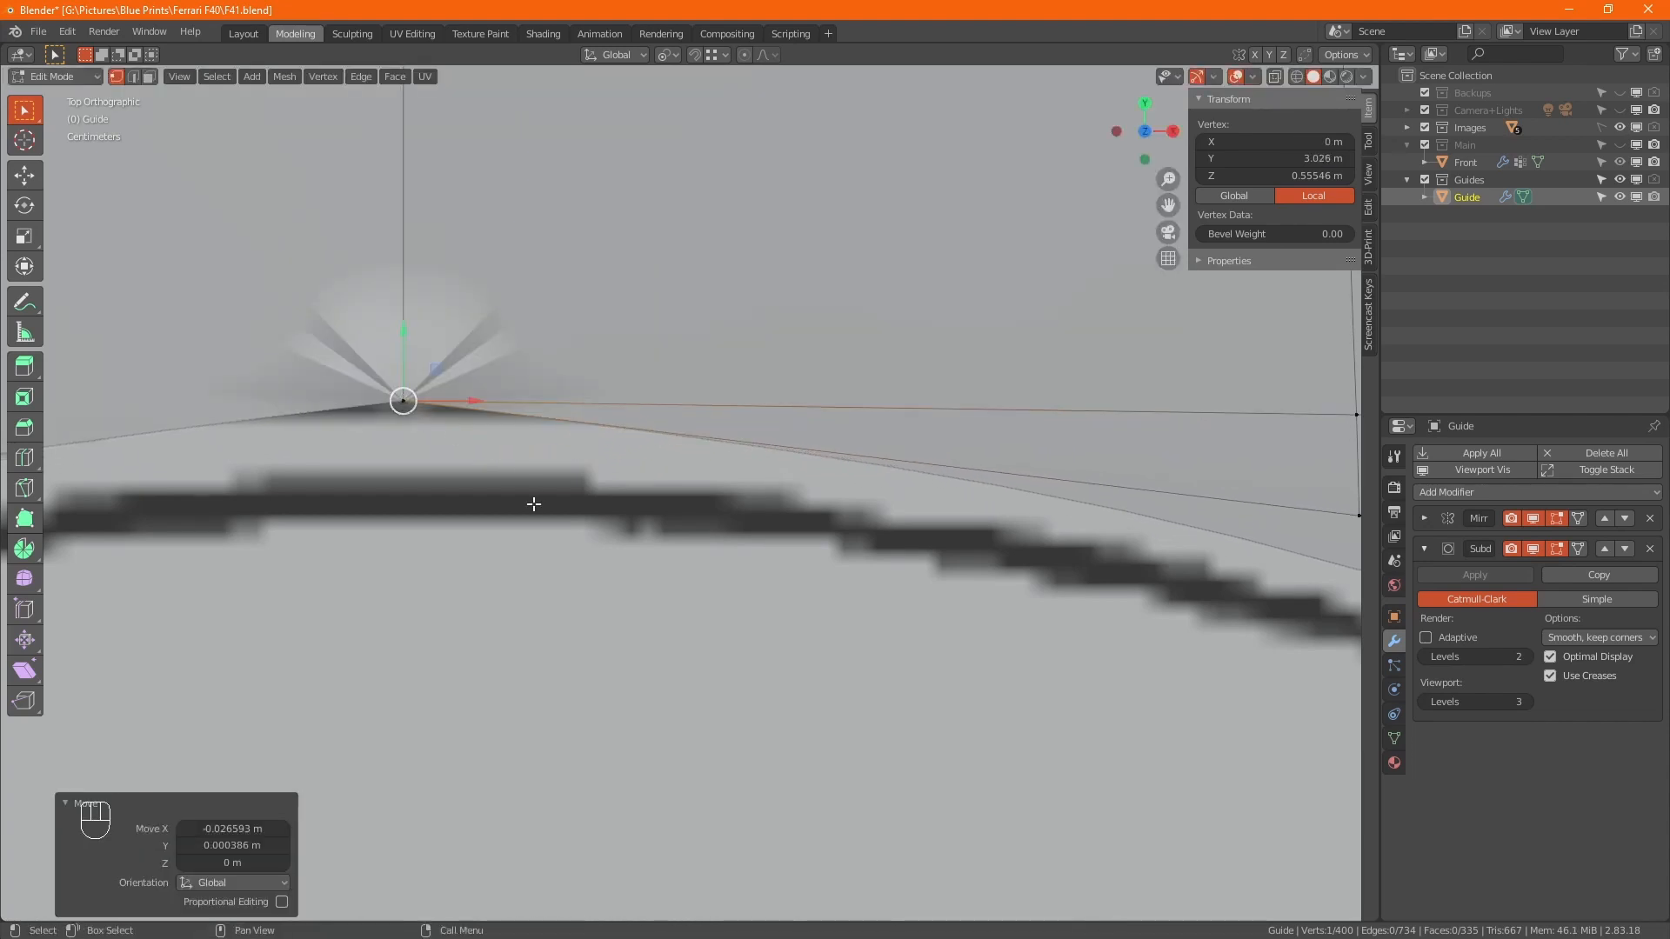
Turn X-ray on and merge the overlapping vertices at the top of the arch by distance
key(alt+z)
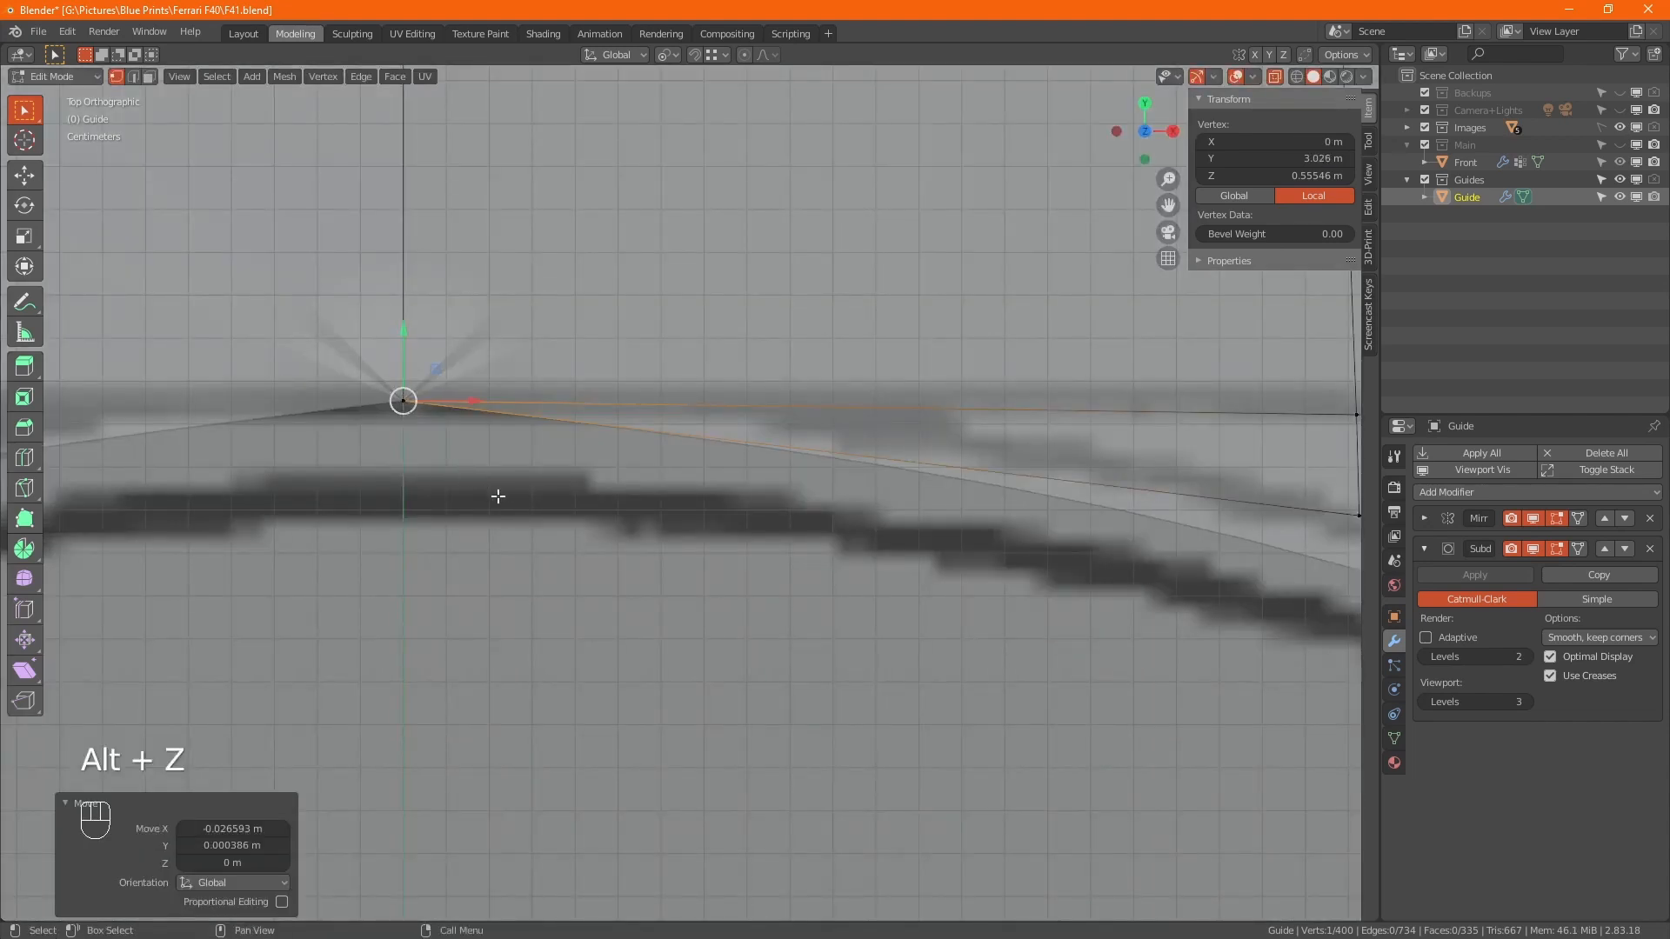
drag(500, 496, 362, 356)
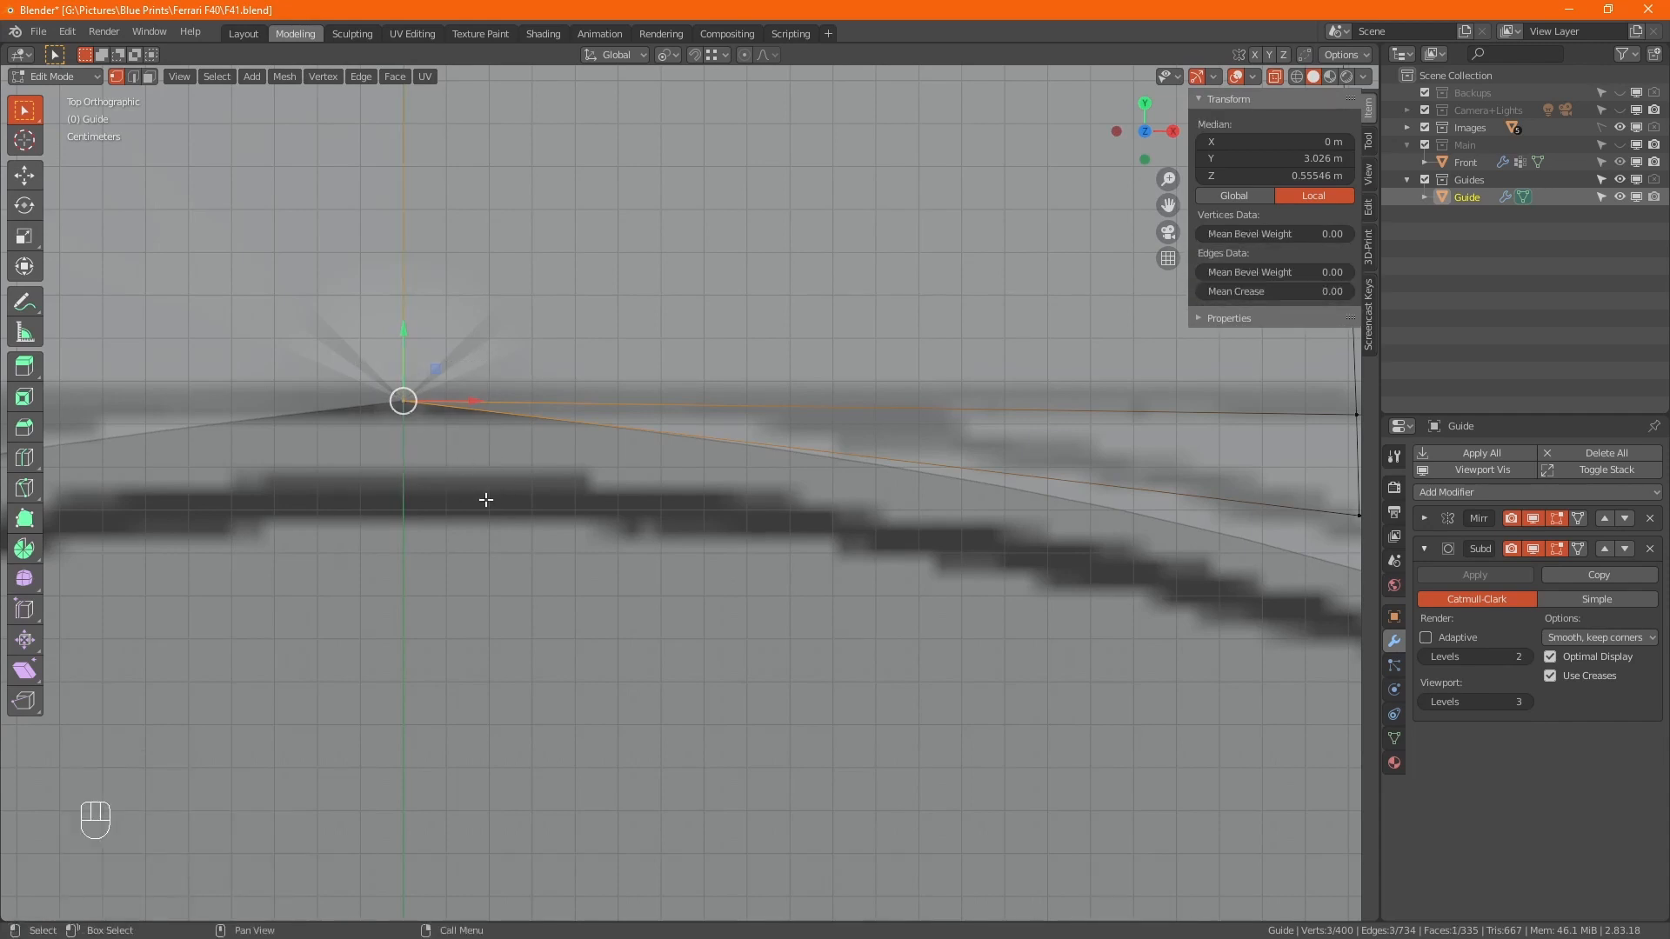
key(m)
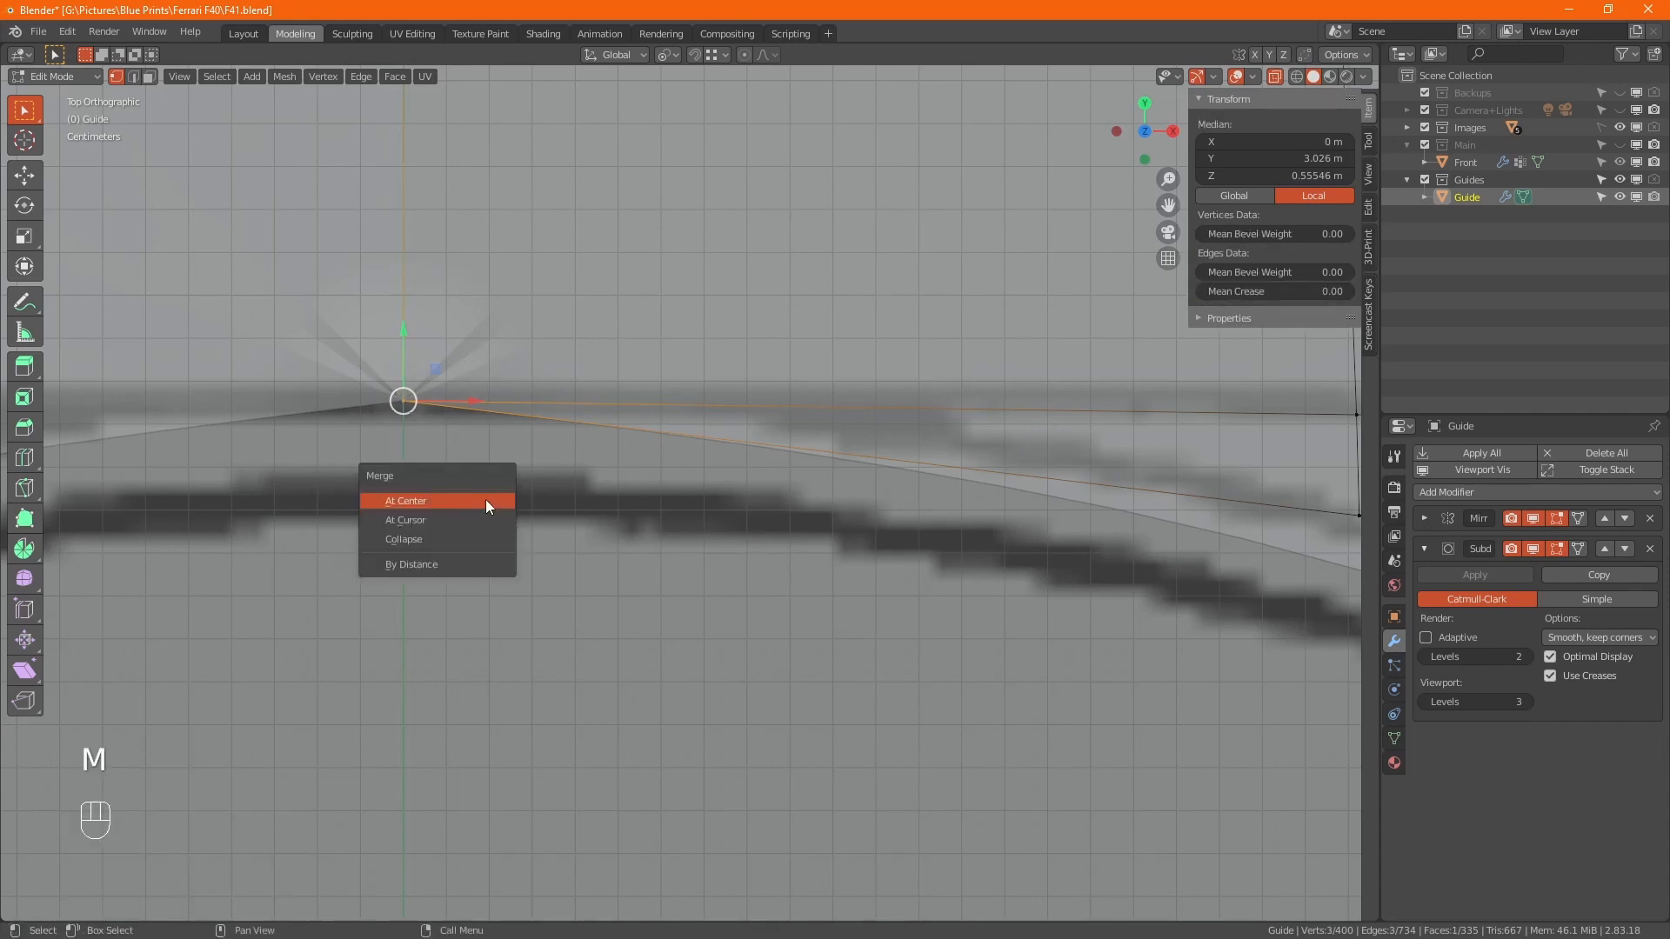
click(432, 564)
Slide the first arch vertex beside the centre line along its lengthwise edge by a factor of about 0.55 onto the blueprint curve
scroll(691, 488, down, 7)
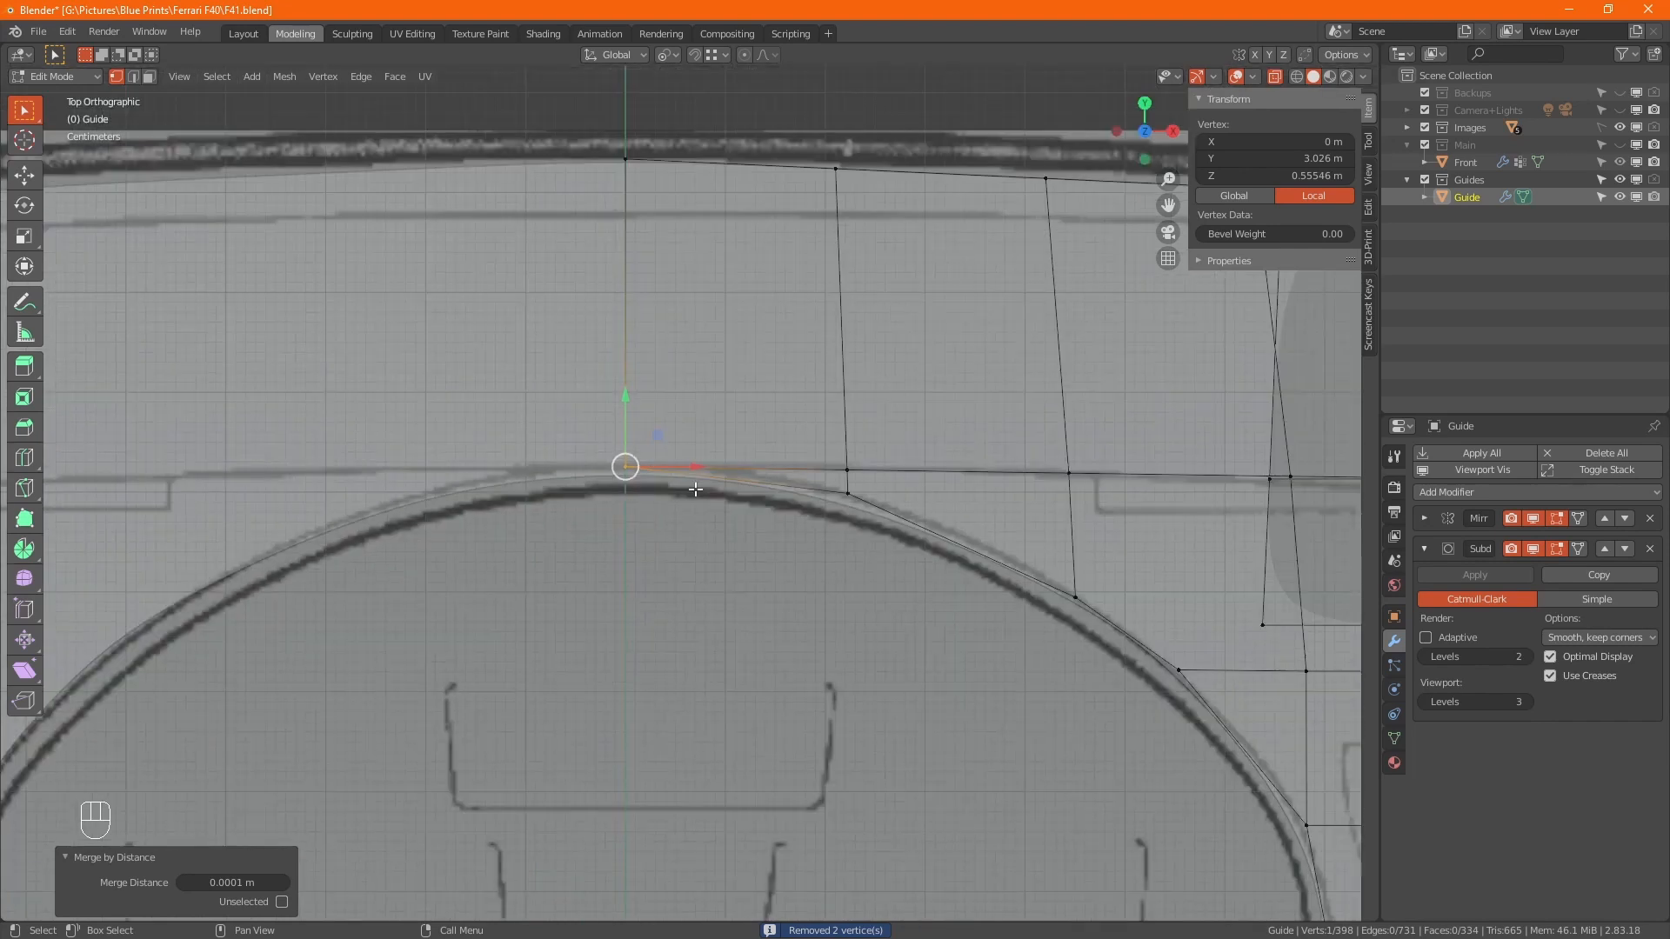
scroll(700, 494, down, 1)
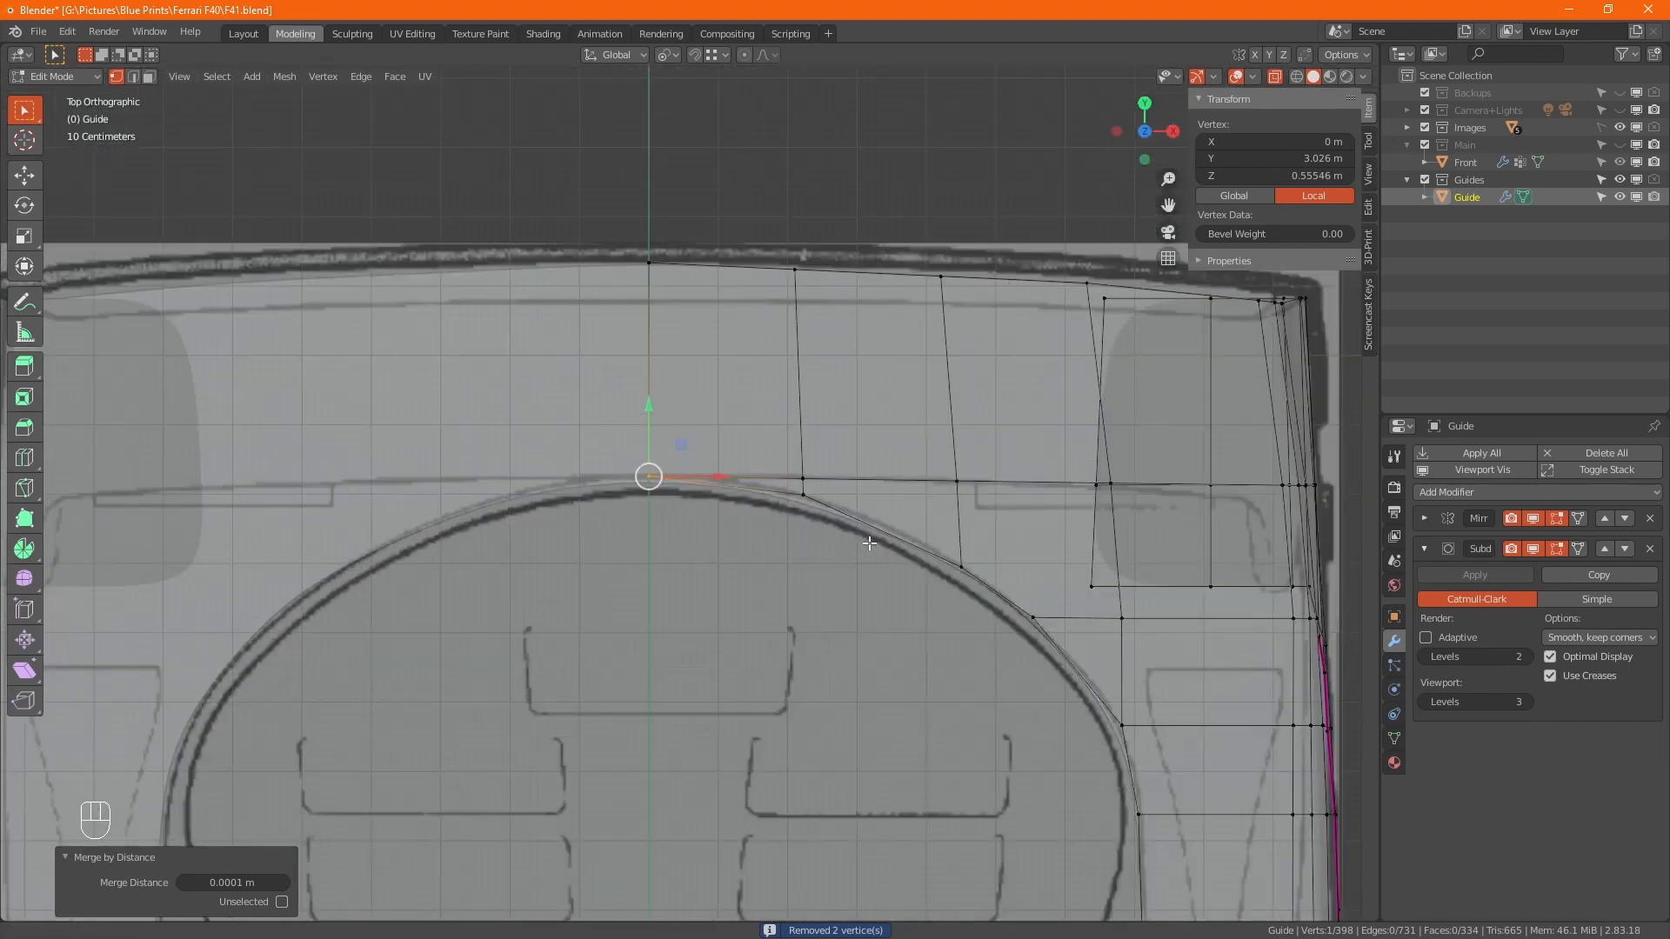
shift+middle_drag(869, 544, 641, 496)
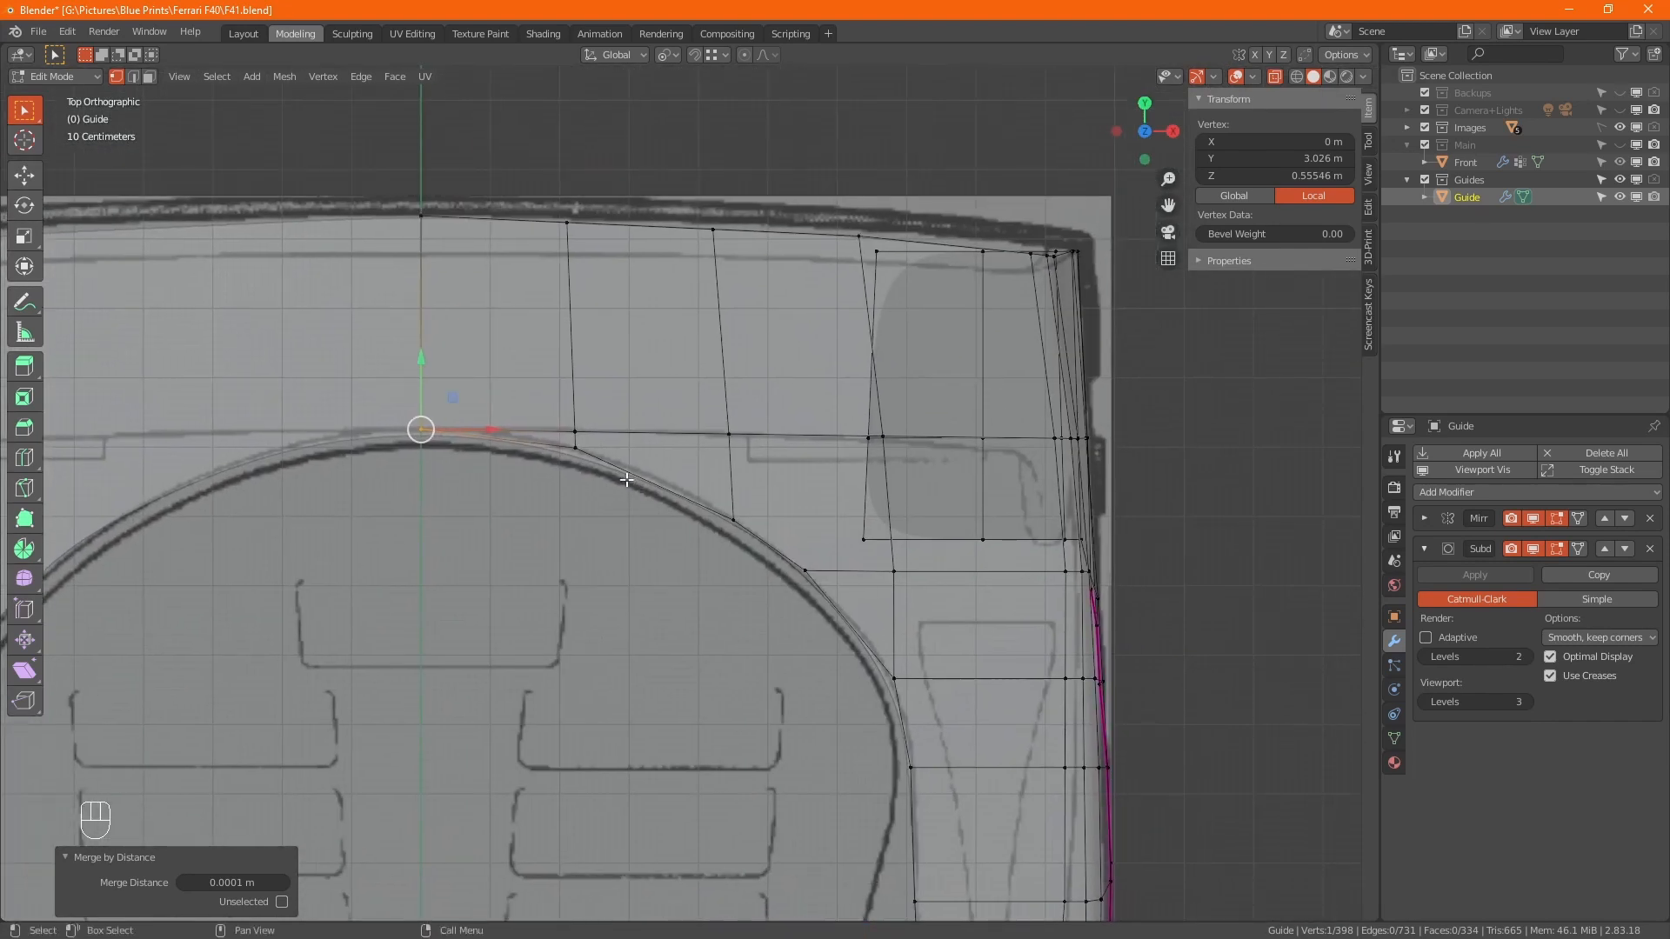
scroll(581, 460, up, 3)
click(575, 448)
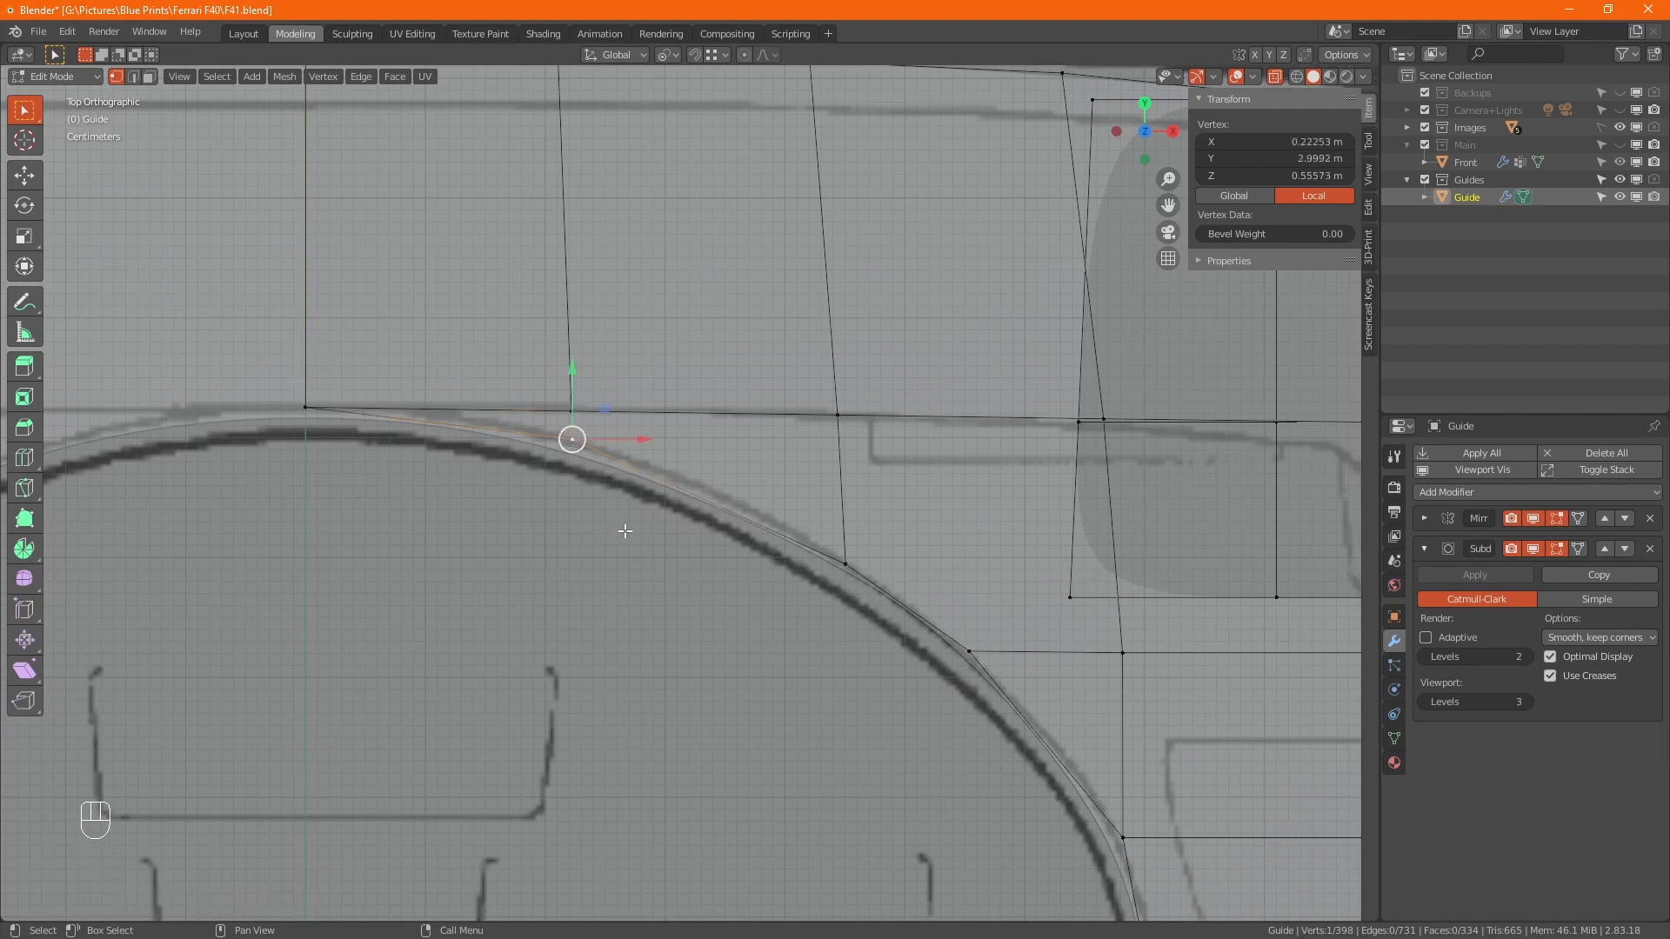
key(g)
key(g)
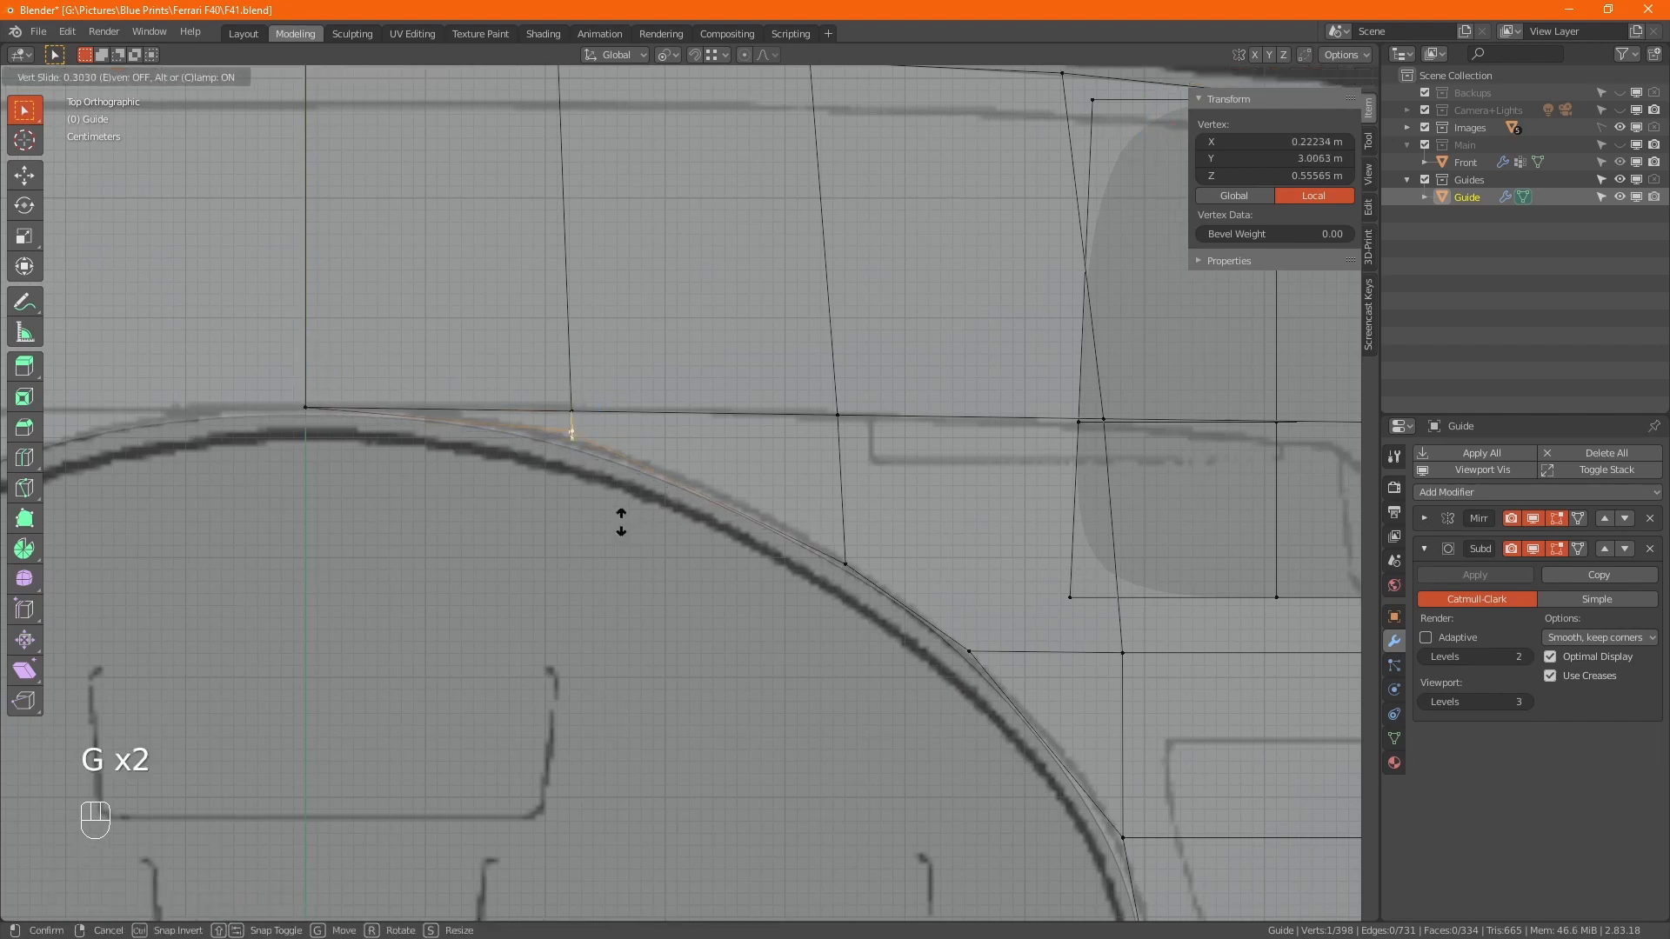
click(619, 517)
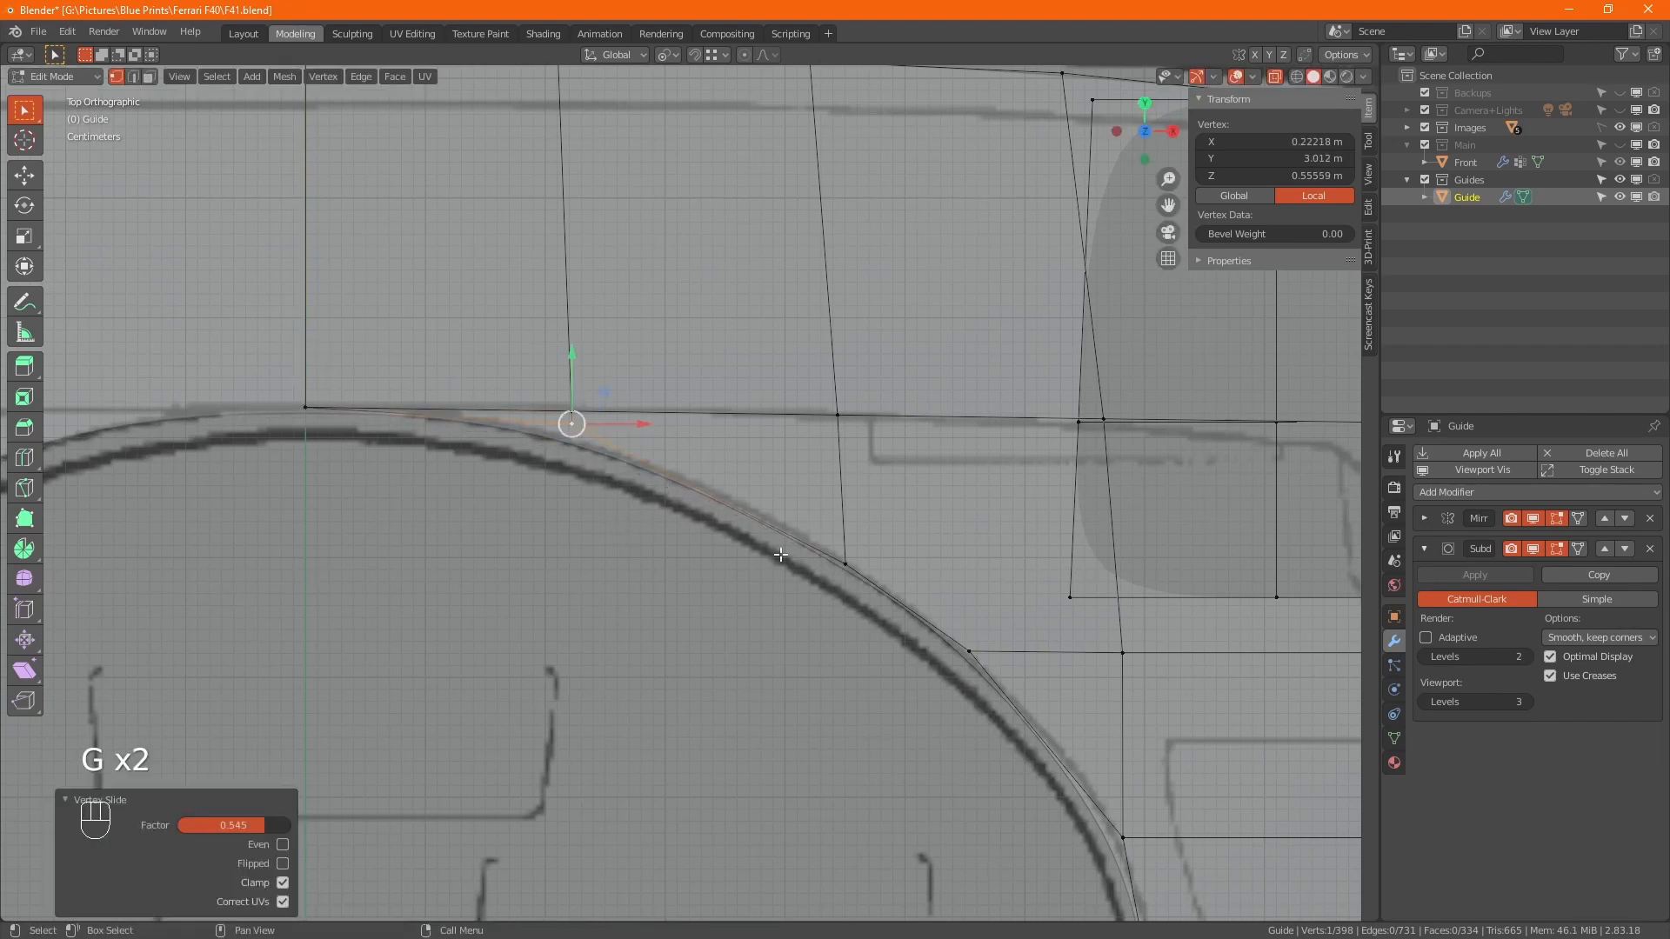
Slide the first lengthwise edge loop beside the centre line inward, closer to the centre line
shift+middle_drag(943, 604, 664, 559)
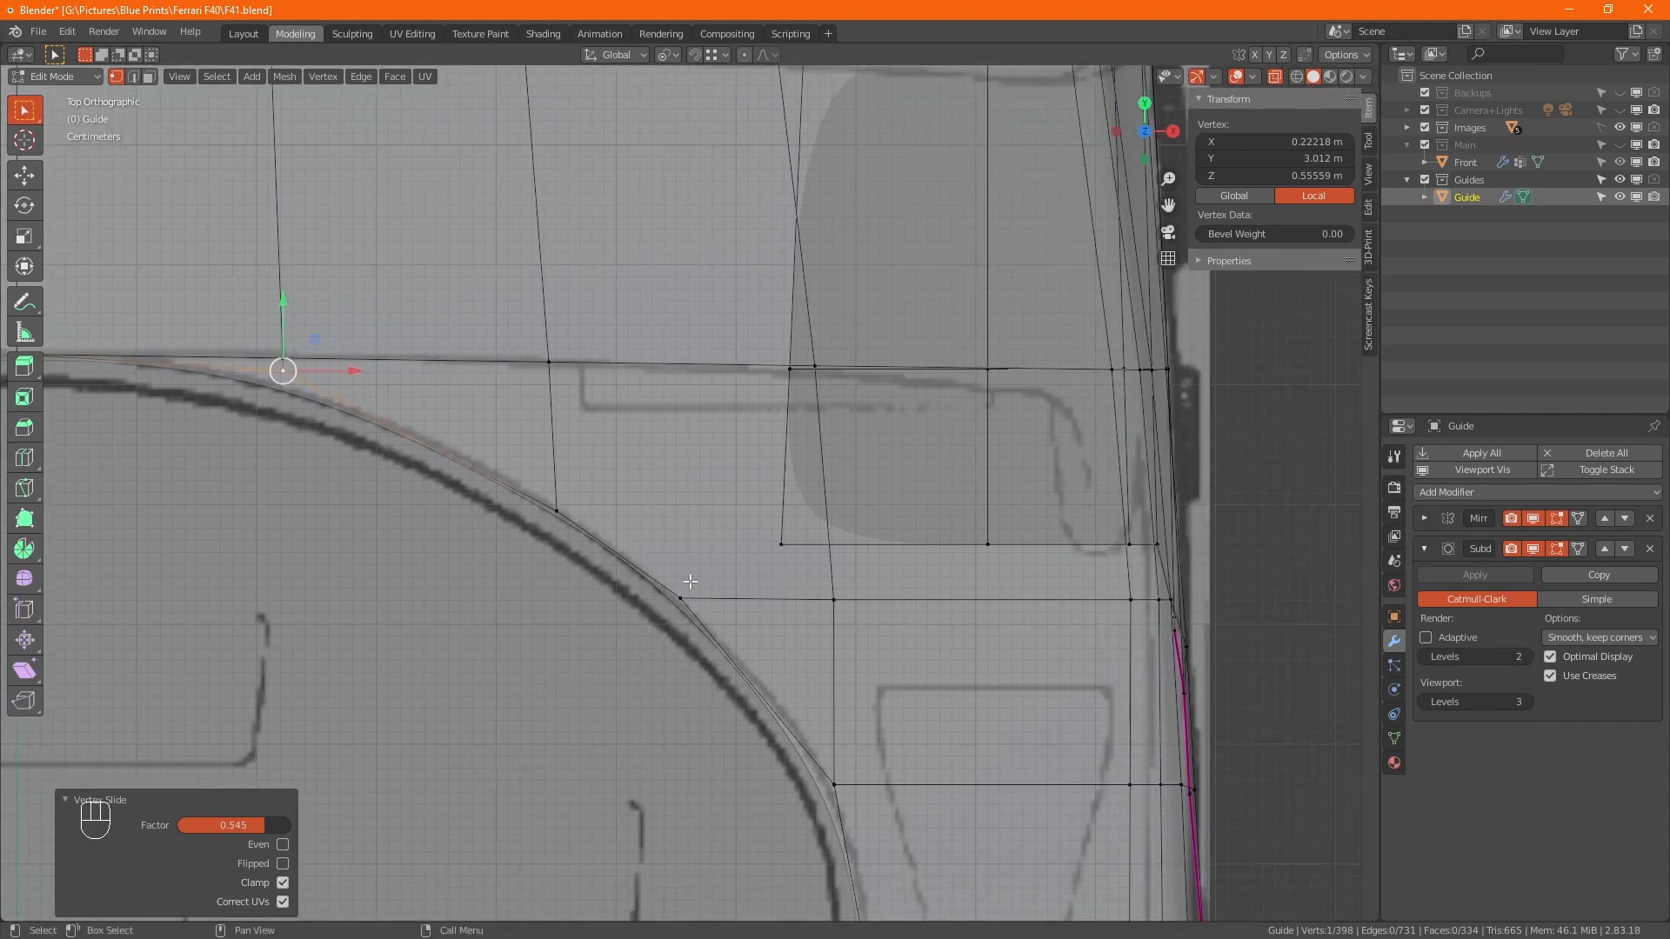
scroll(683, 579, down, 3)
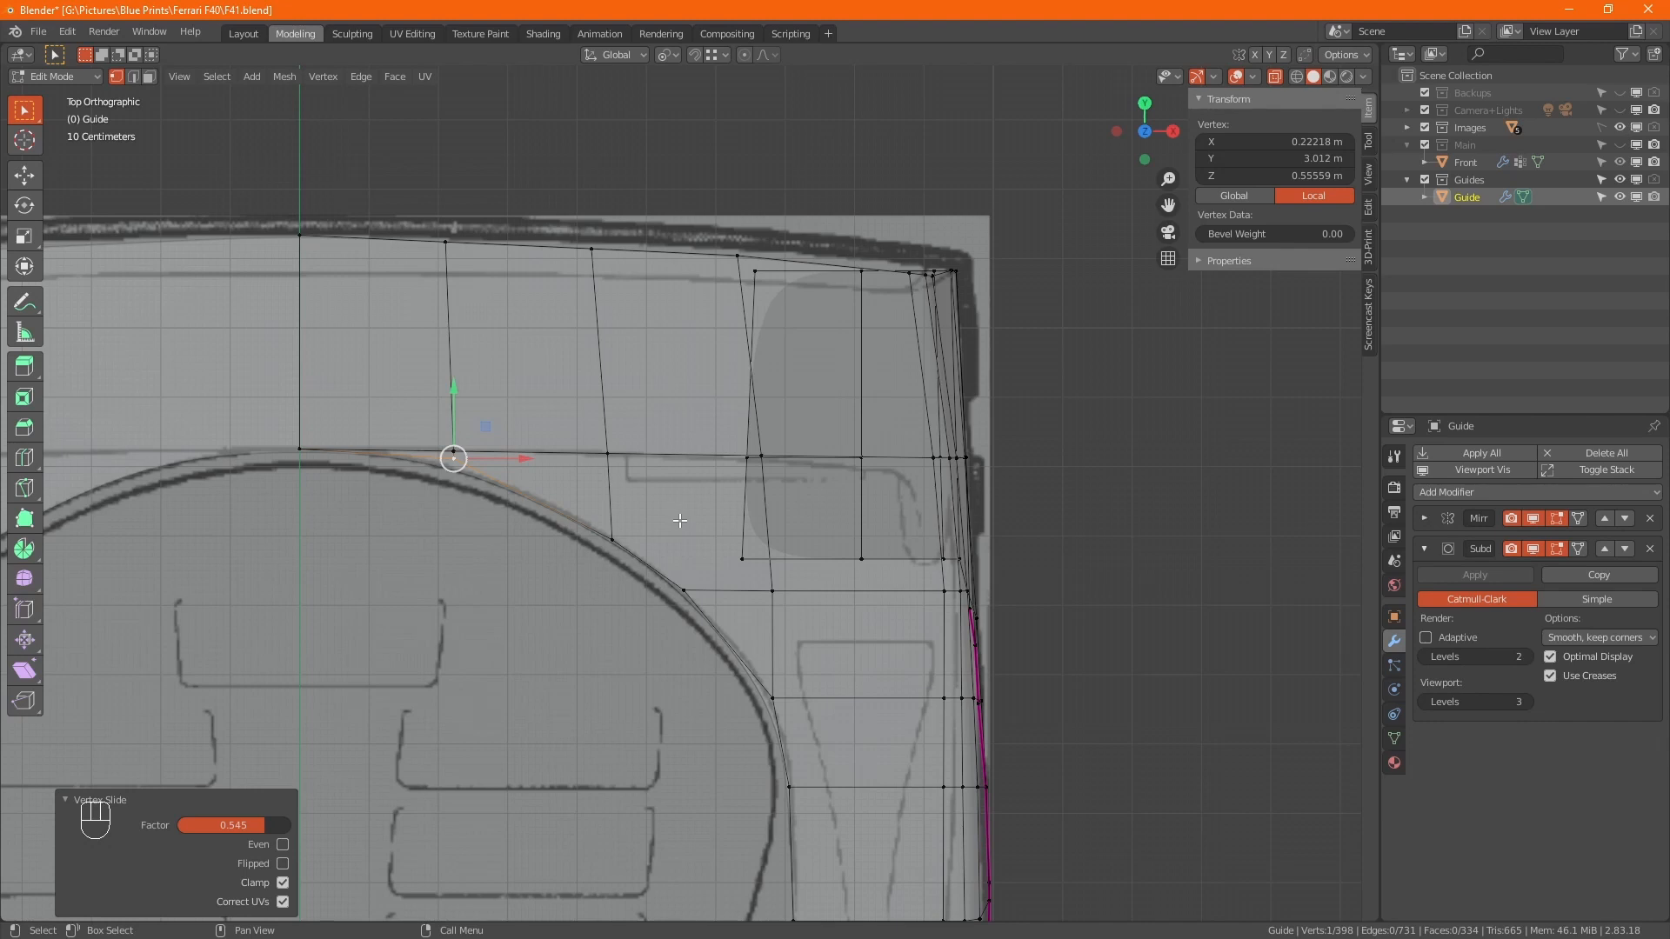
alt+click(454, 309)
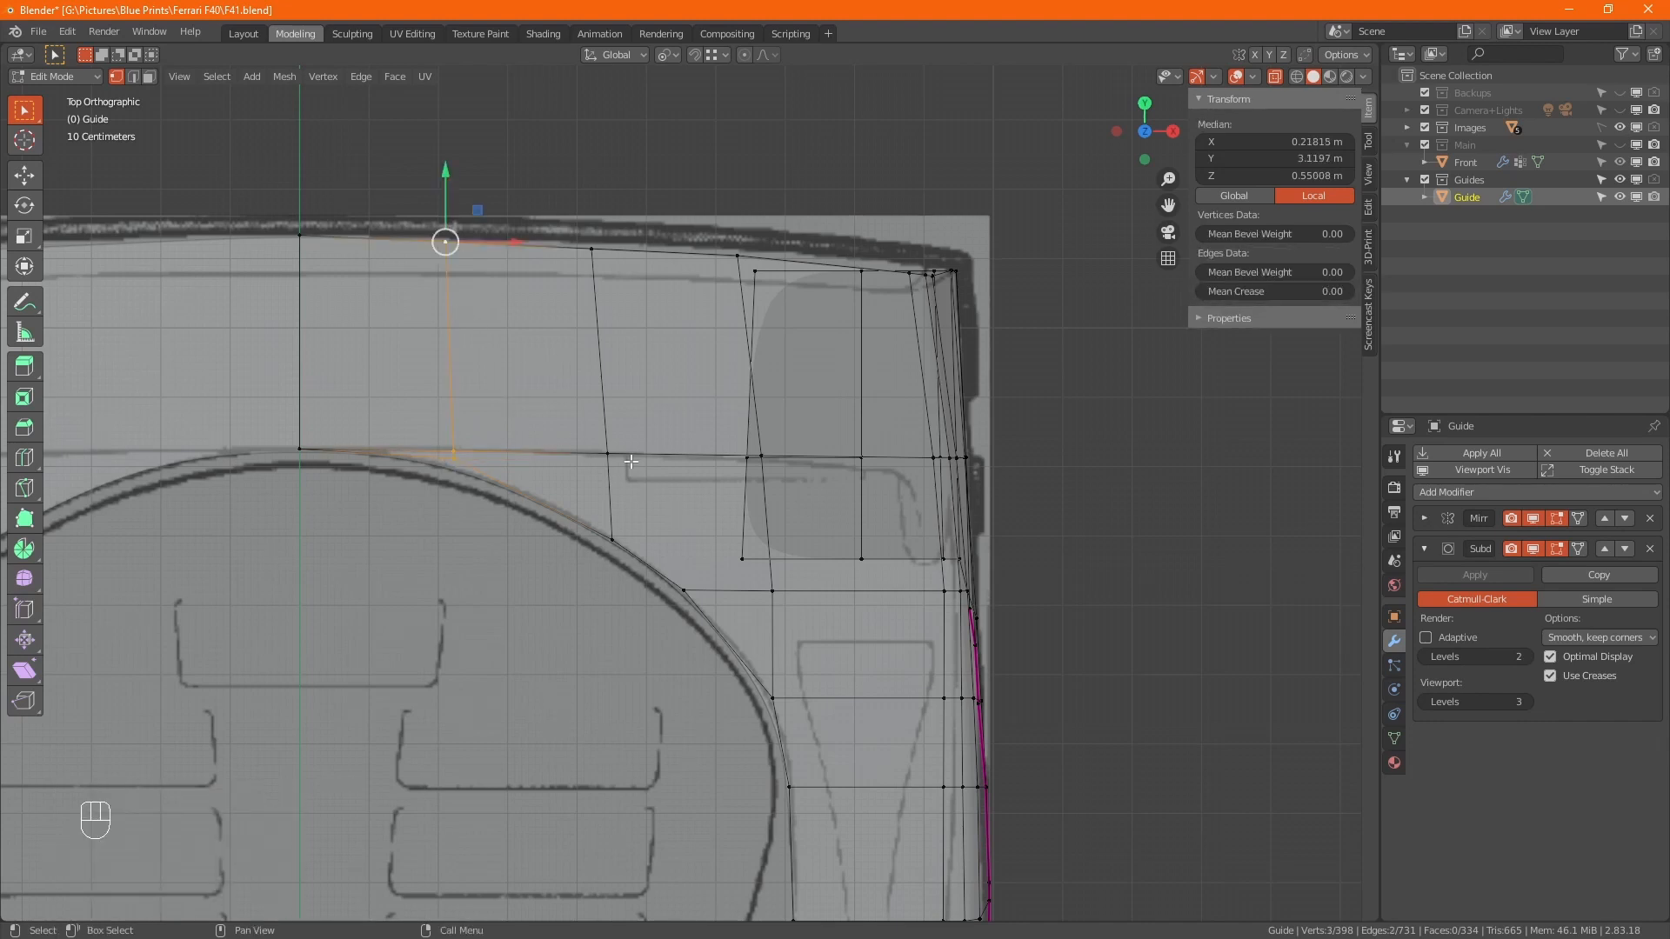
key(g)
key(g)
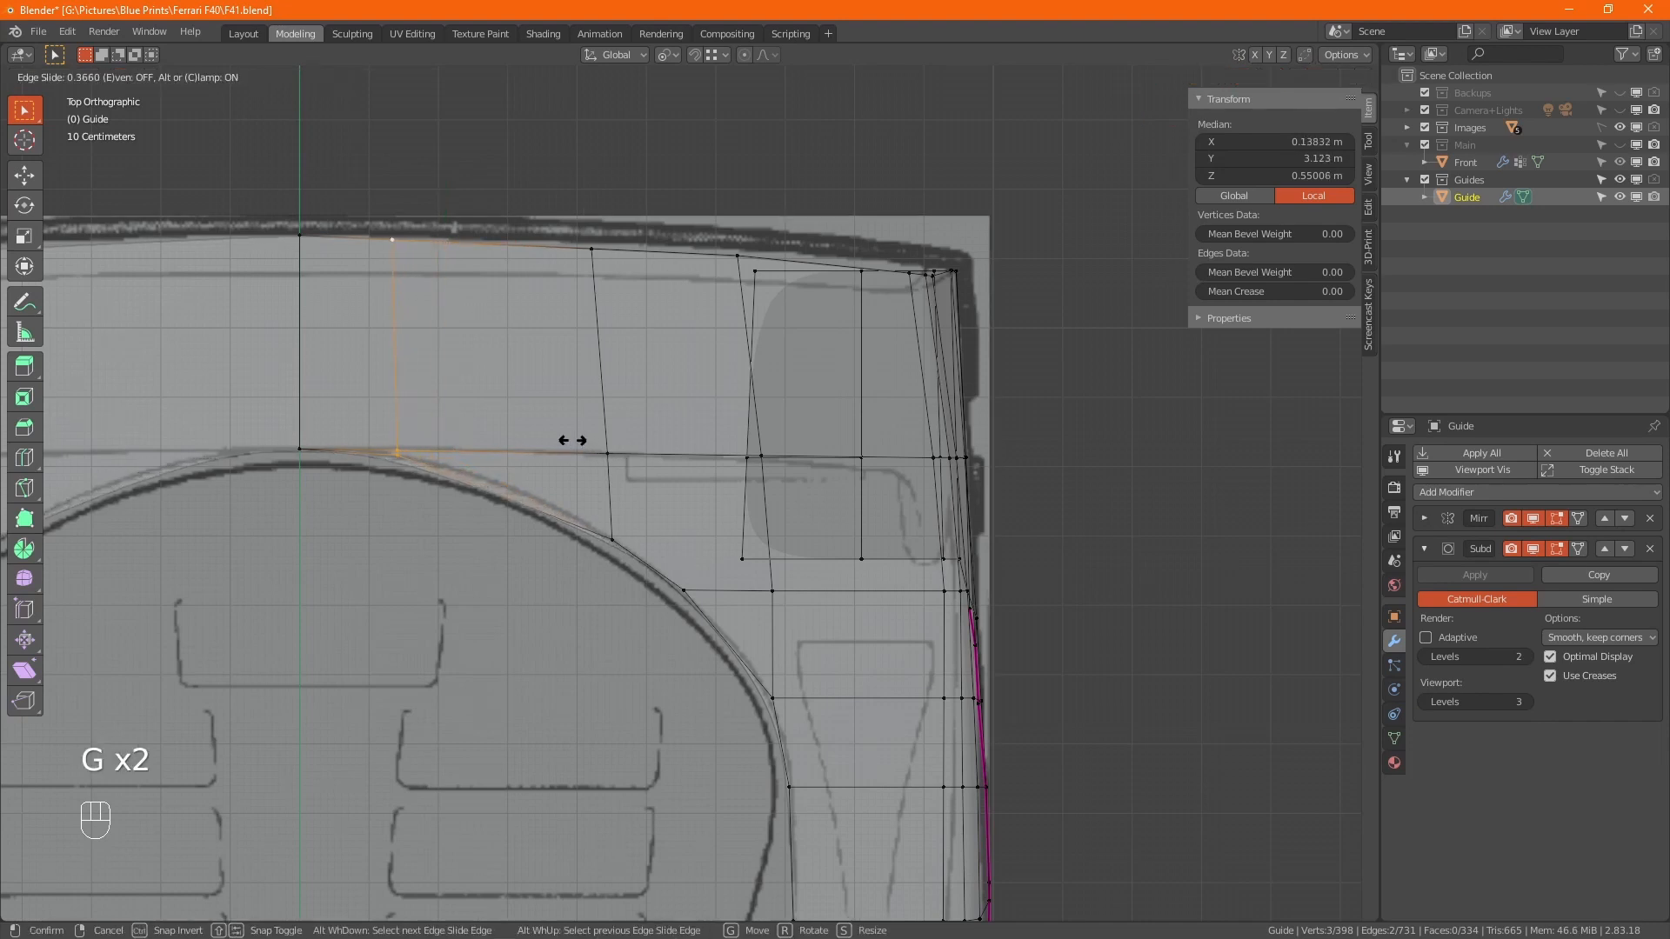
click(569, 439)
Snap the first loop's arch vertex onto the loop's vertex on the crosswise deck edge and merge the two by distance
click(392, 452)
key(g)
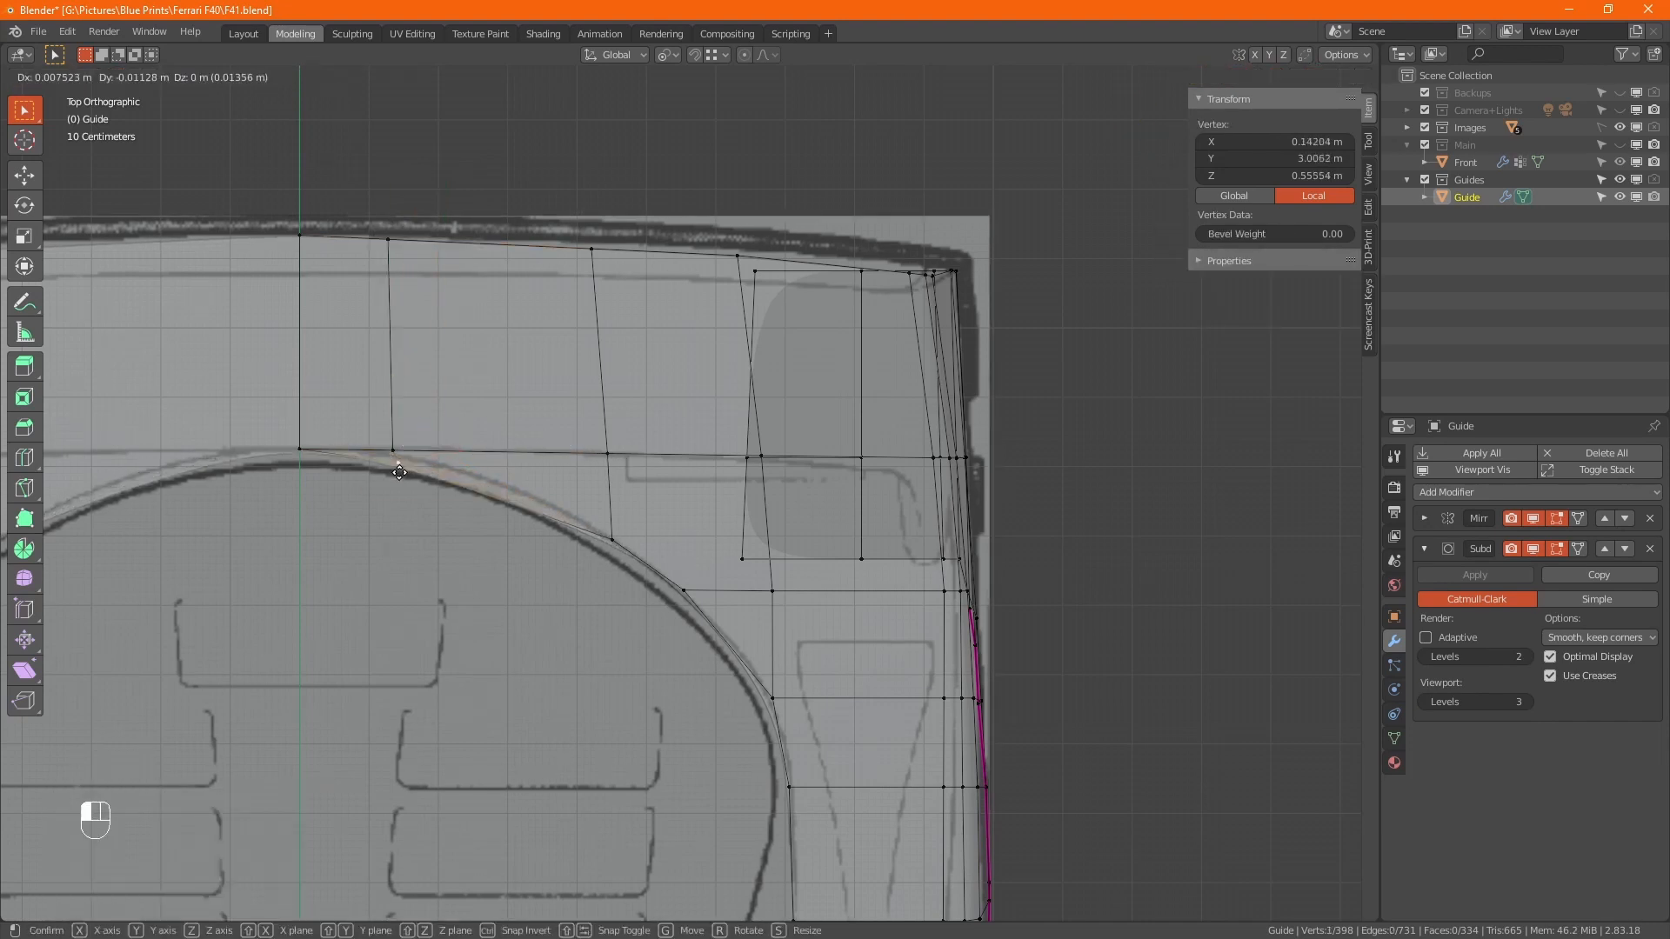
ctrl+drag(392, 455, 392, 453)
drag(434, 508, 366, 419)
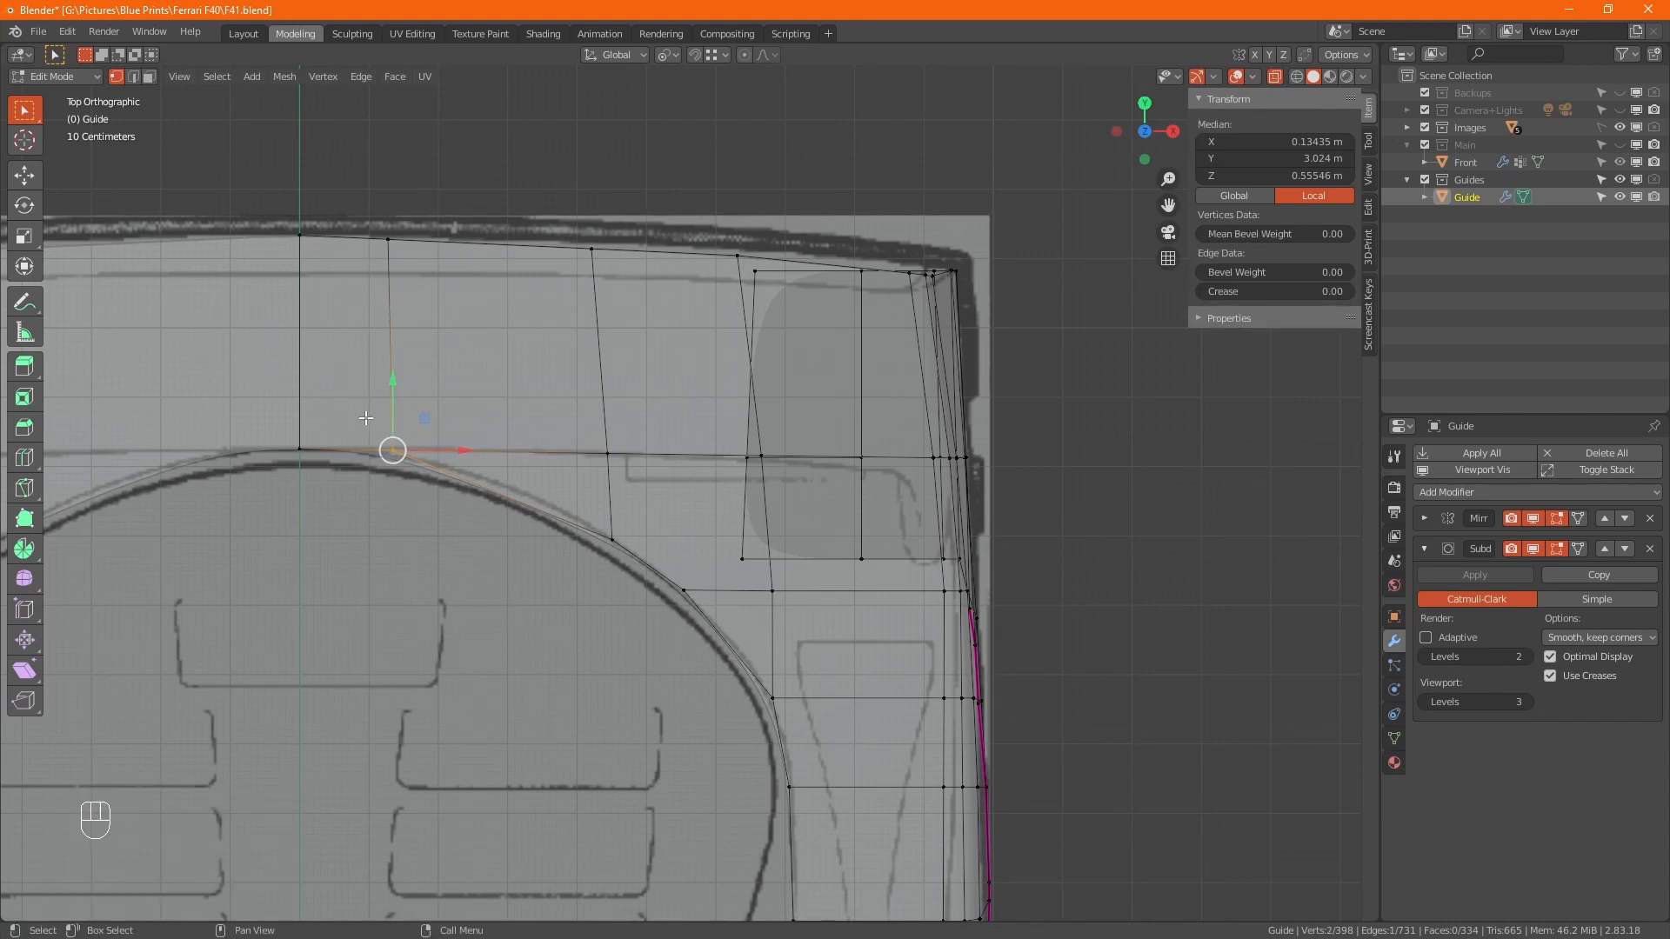
key(m)
click(366, 420)
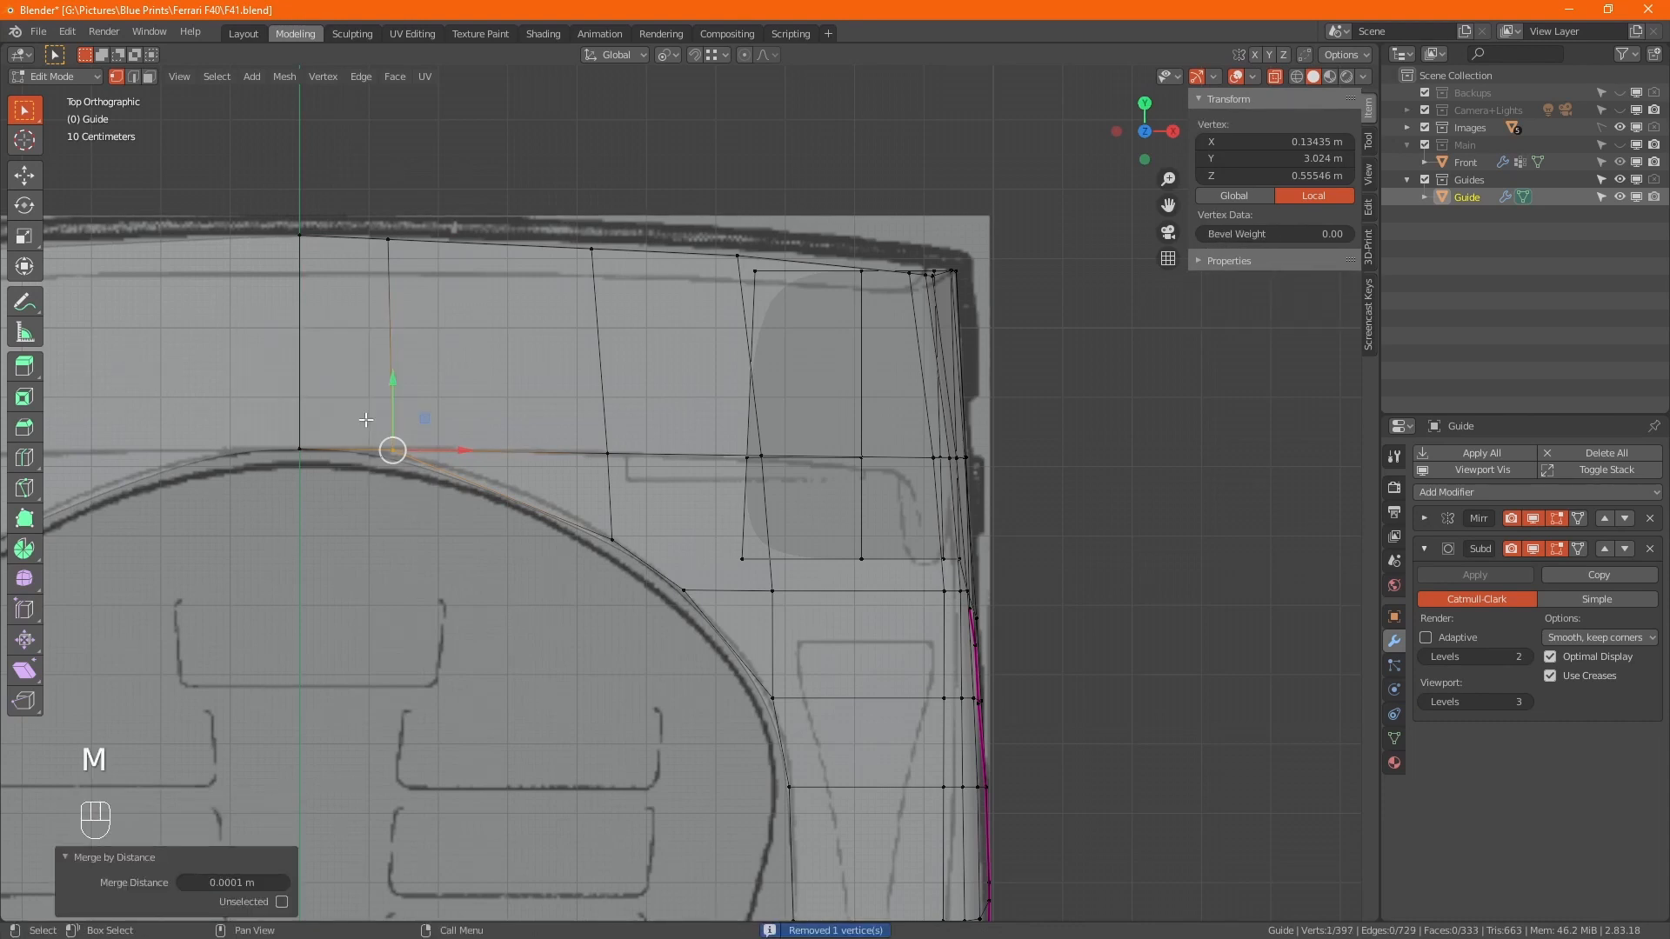
alt+click(625, 502)
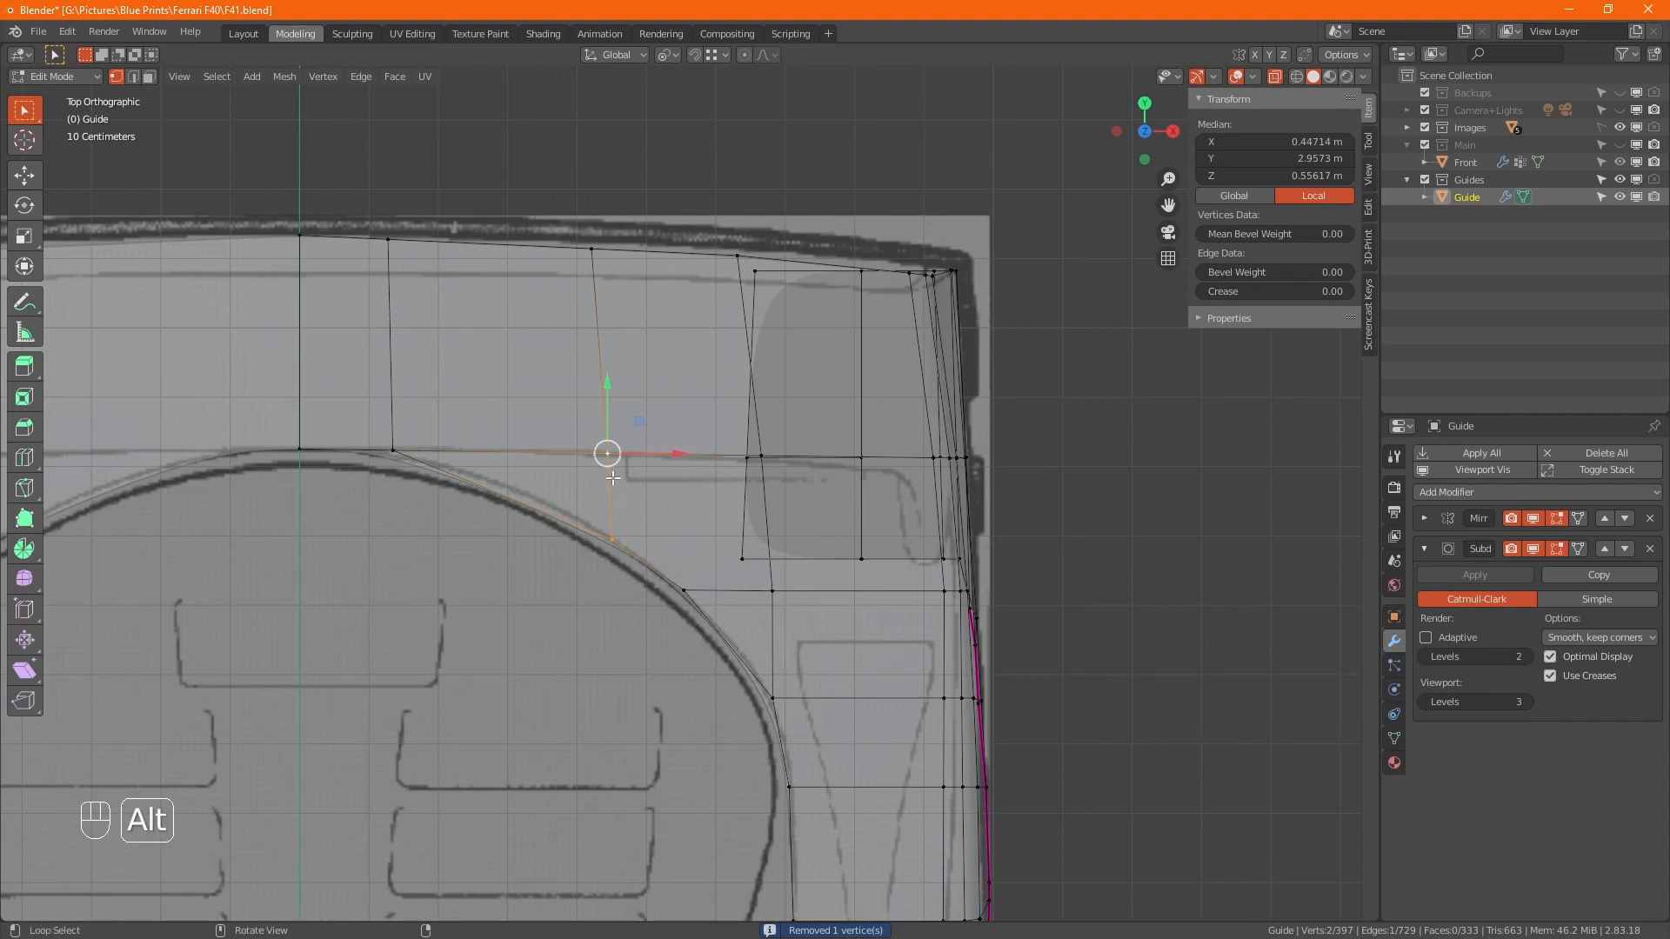
key(alt)
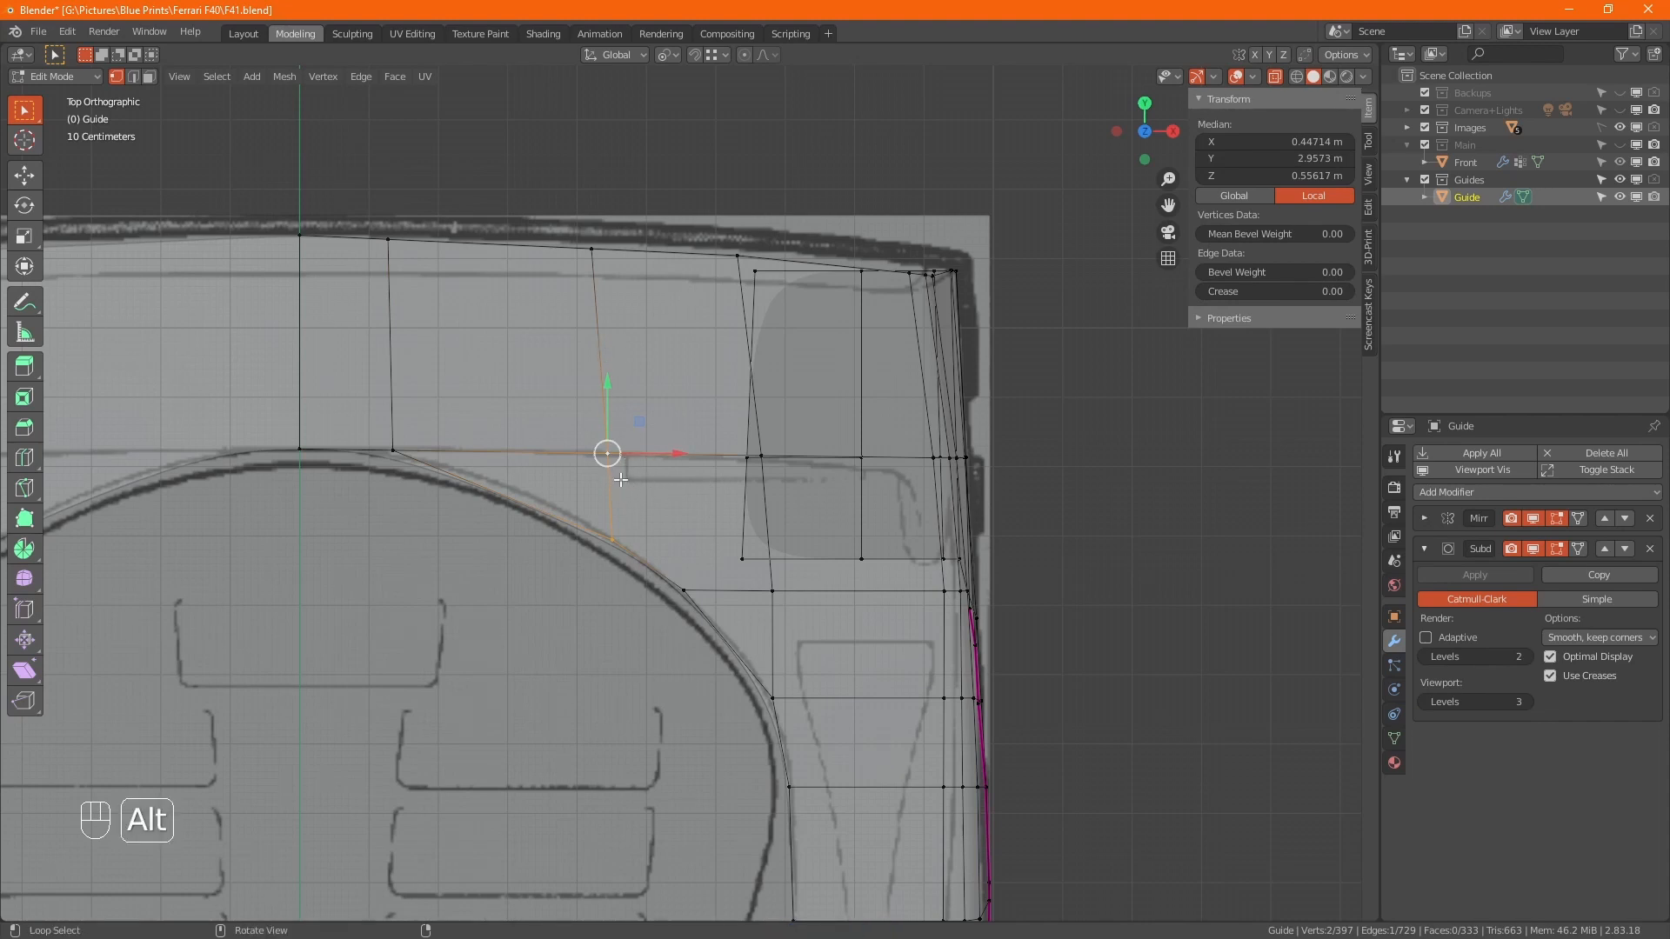
alt+click(616, 319)
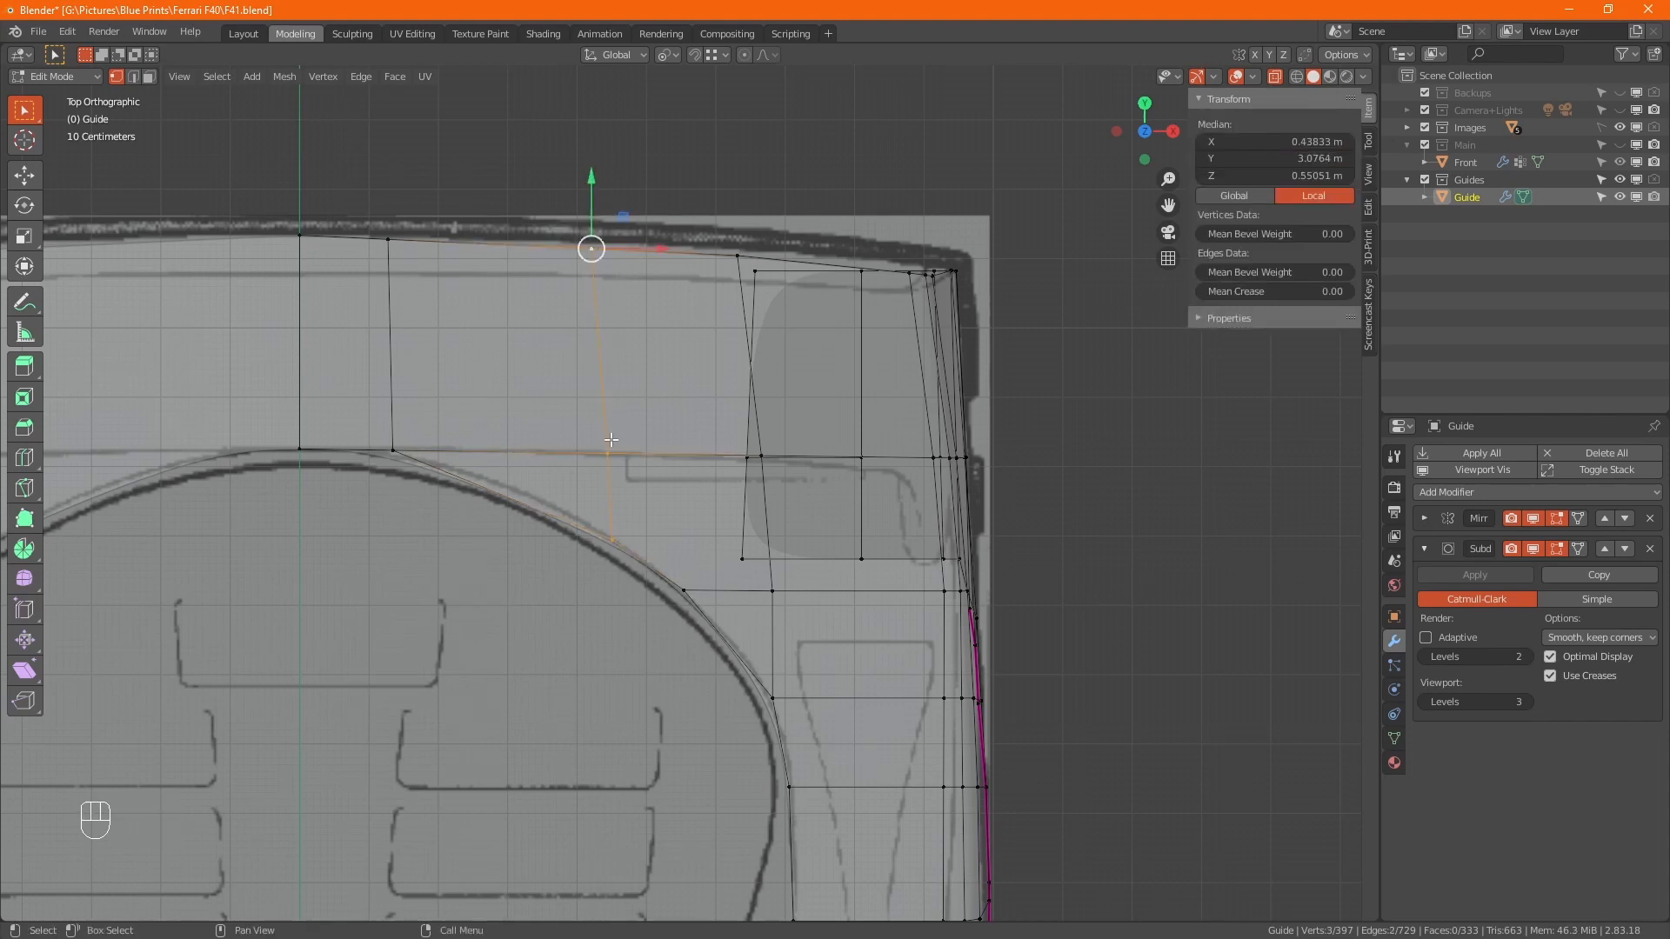
key(alt+a)
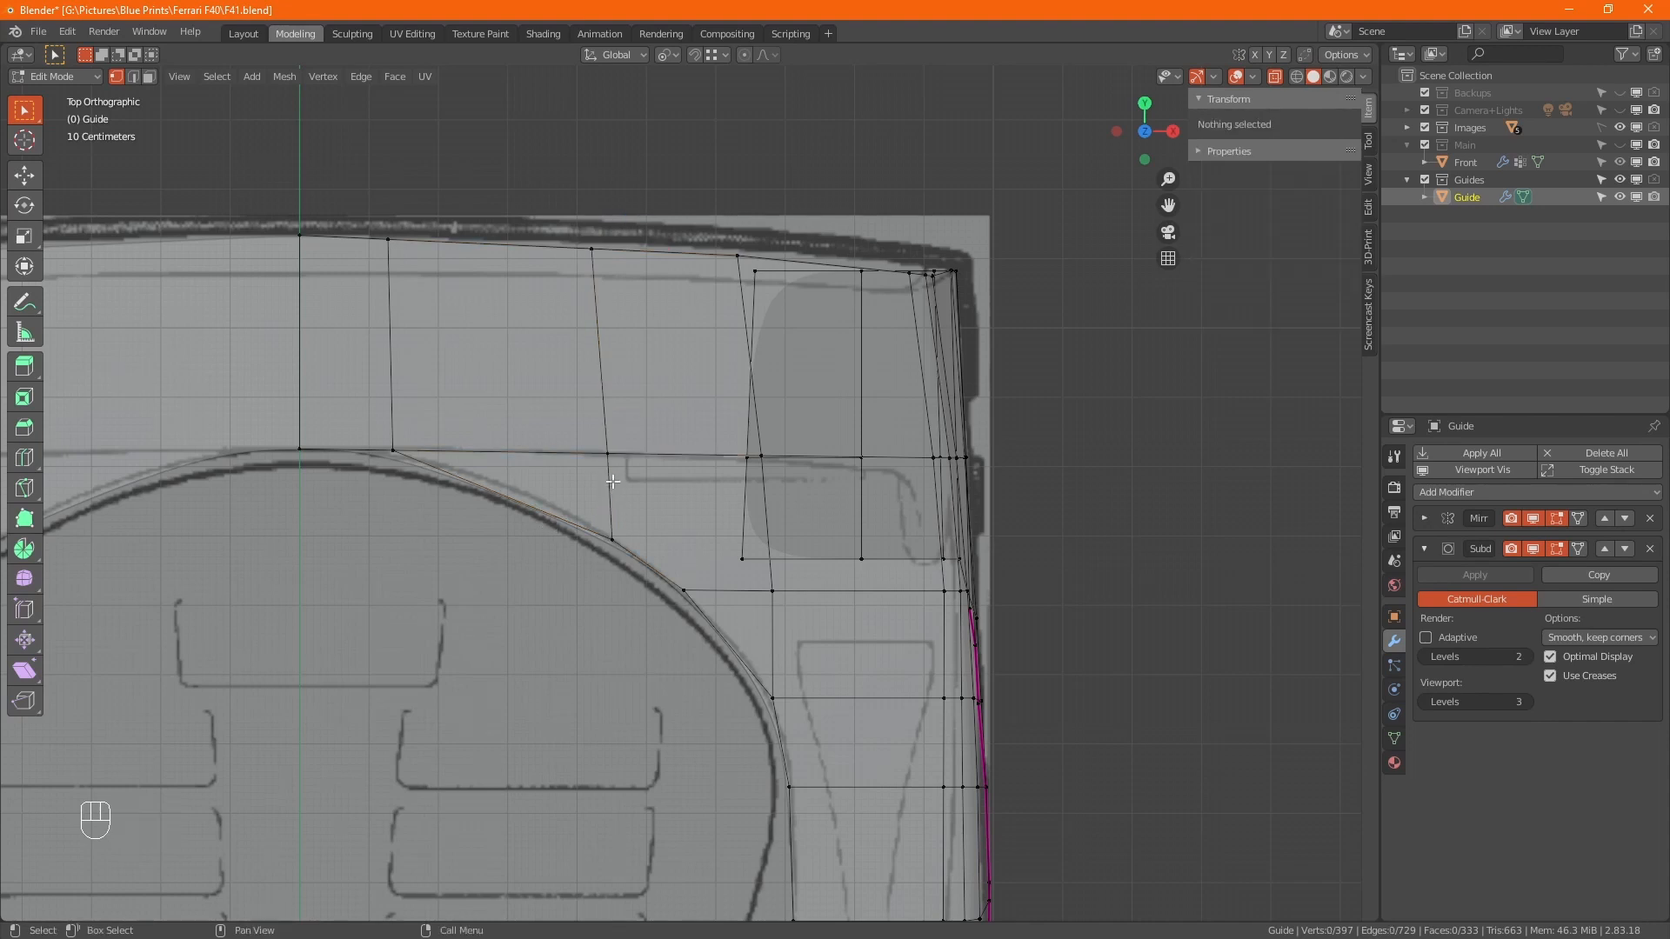
alt+click(611, 483)
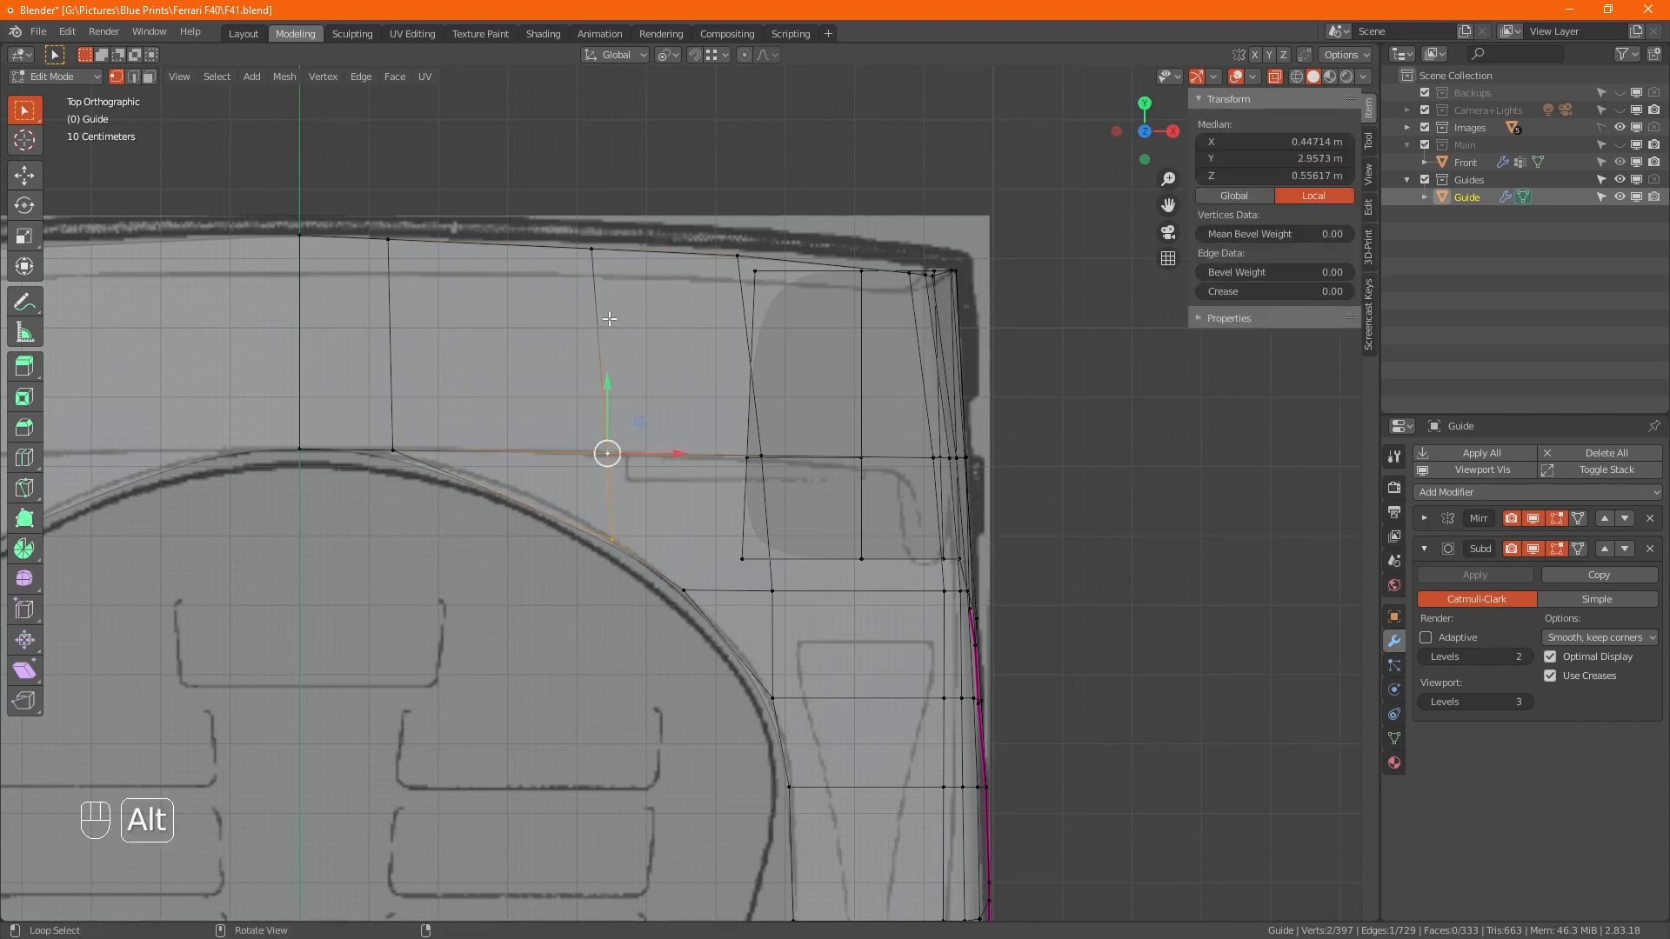
Move the rear-edge vertices of the second and first lengthwise loops rearward along Y by about 0.011 m and 0.004 m
click(592, 248)
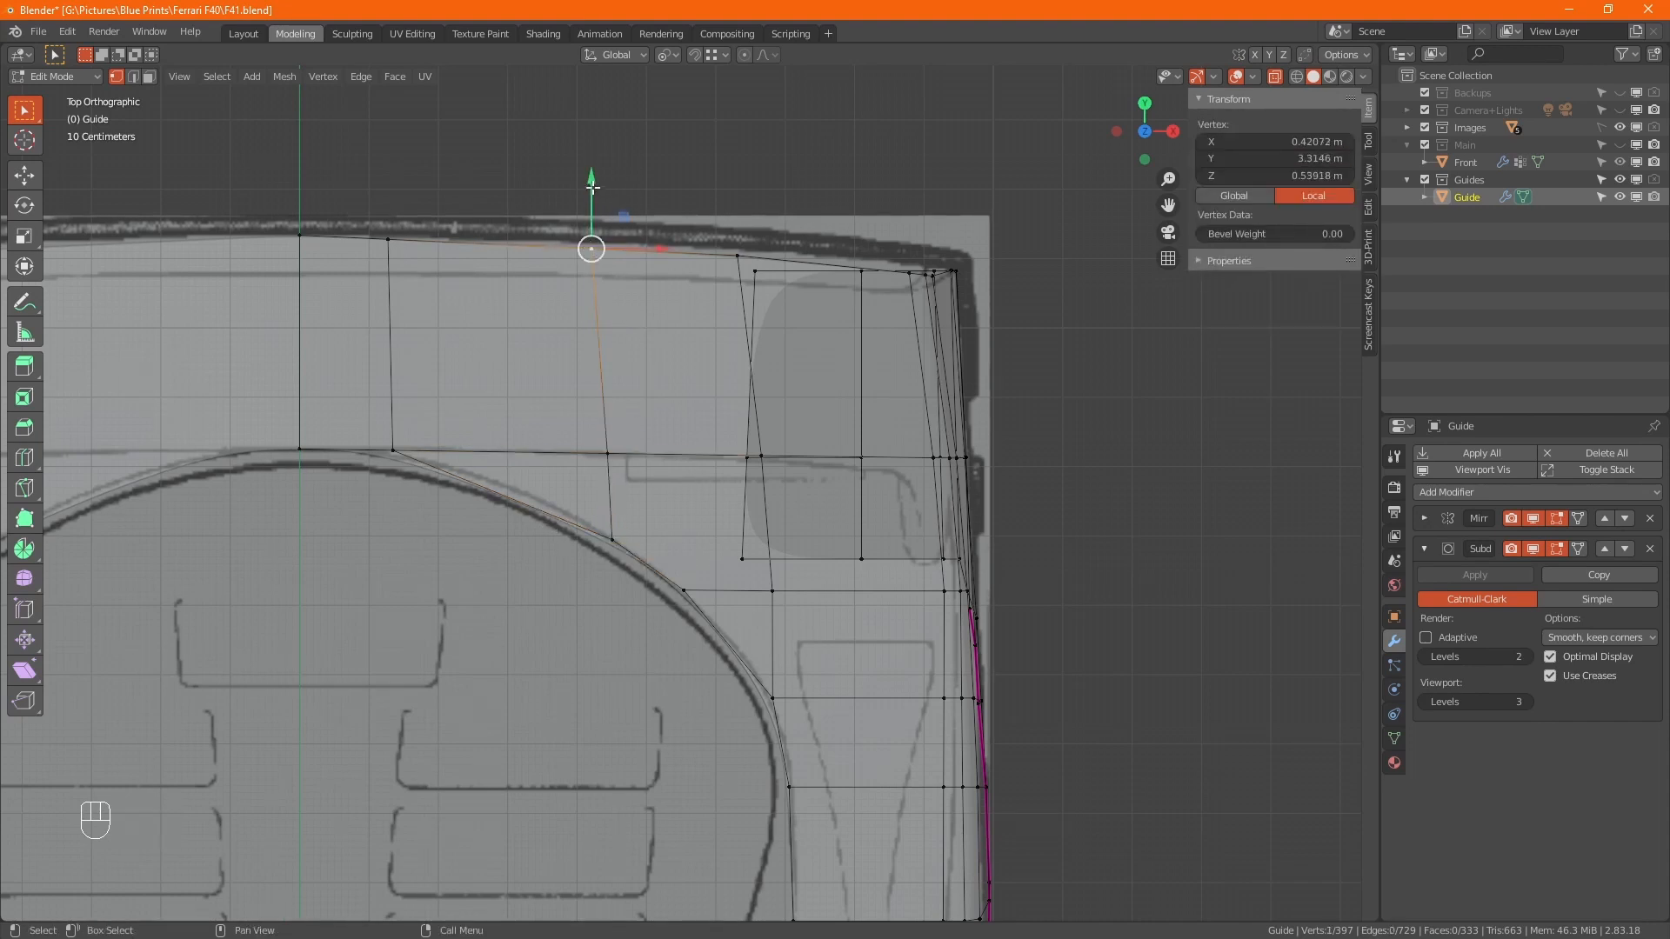
drag(595, 186, 594, 176)
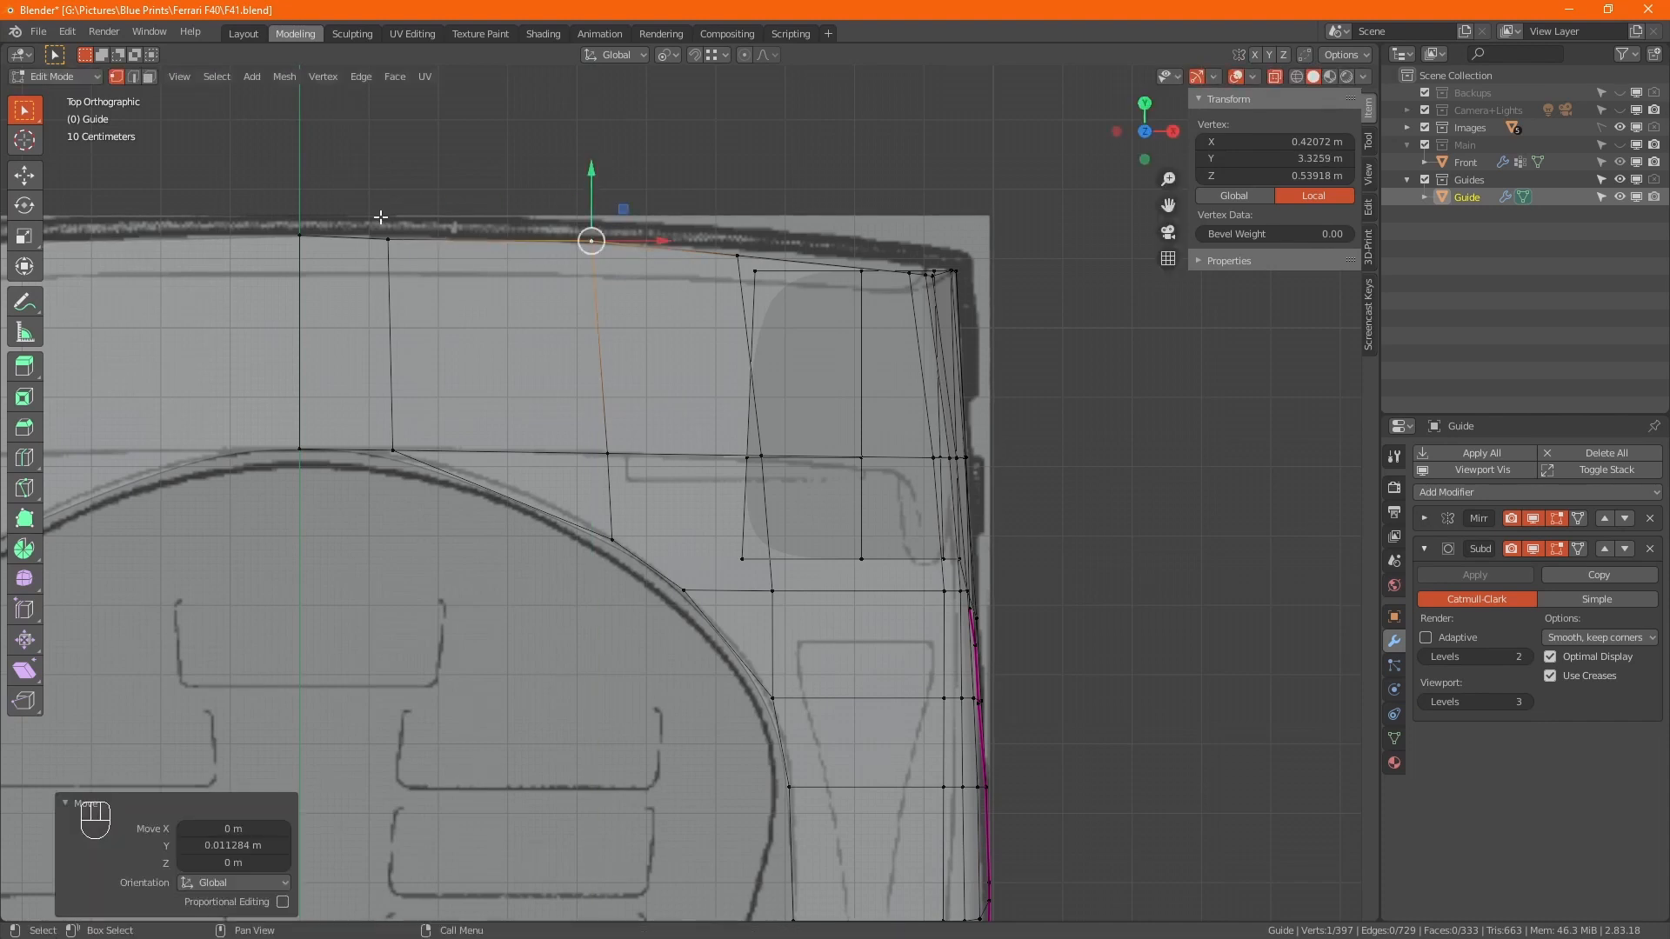
click(388, 238)
drag(386, 193, 411, 190)
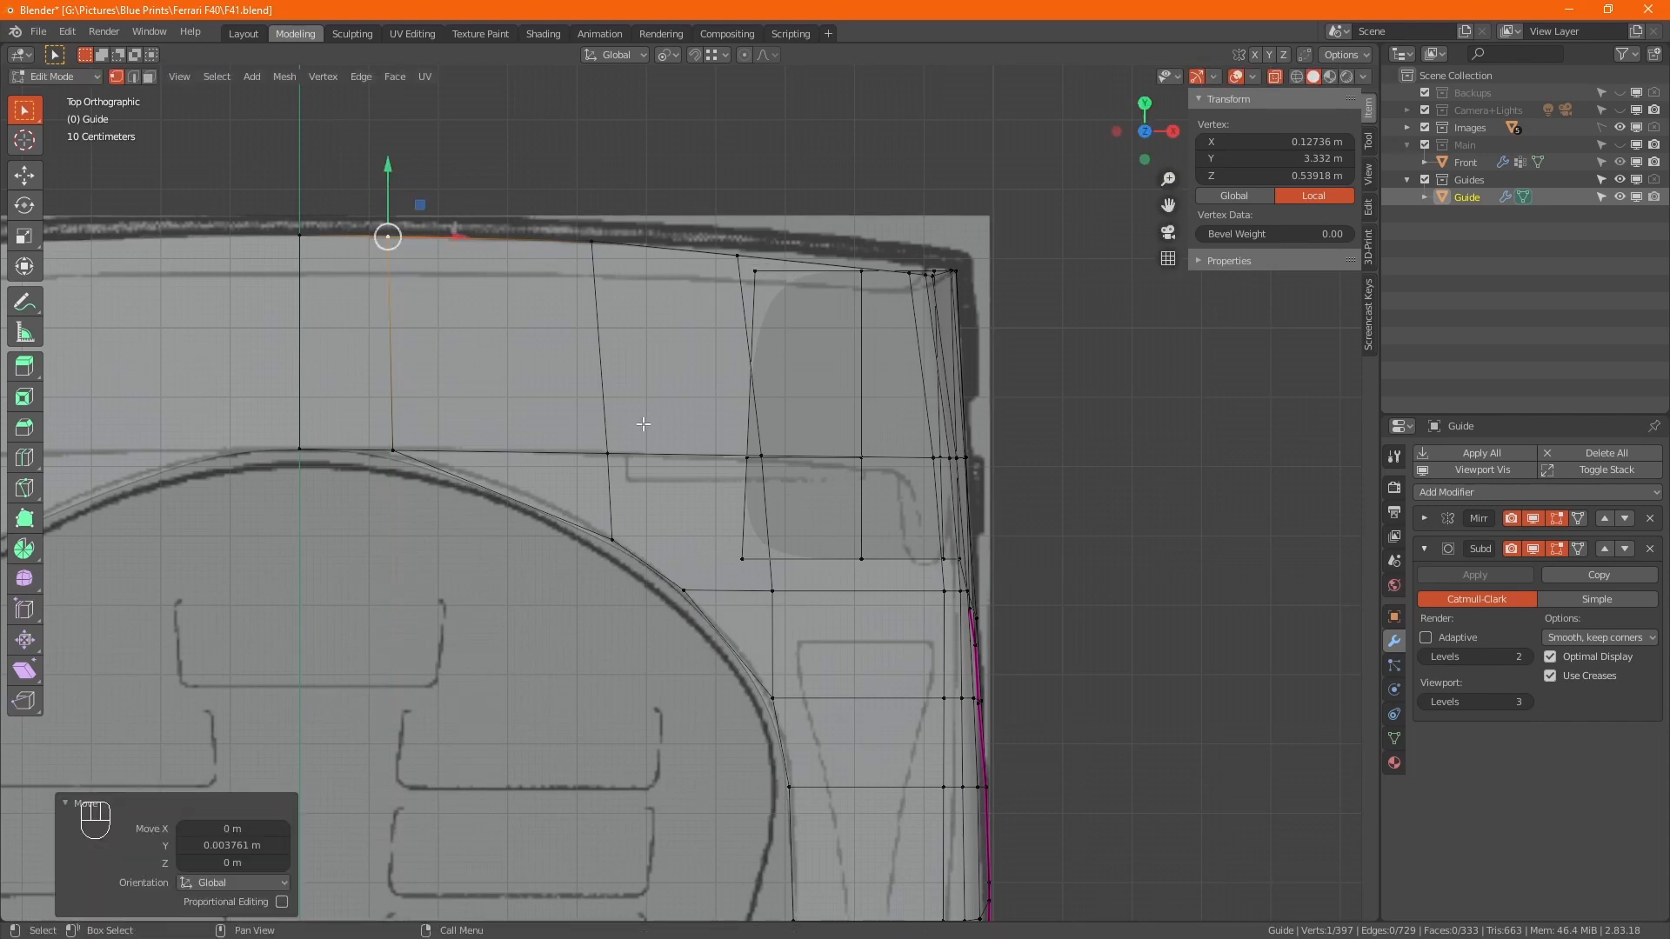
Slide the second lengthwise edge loop from the centre line inward by a factor of about 0.38
alt+click(613, 412)
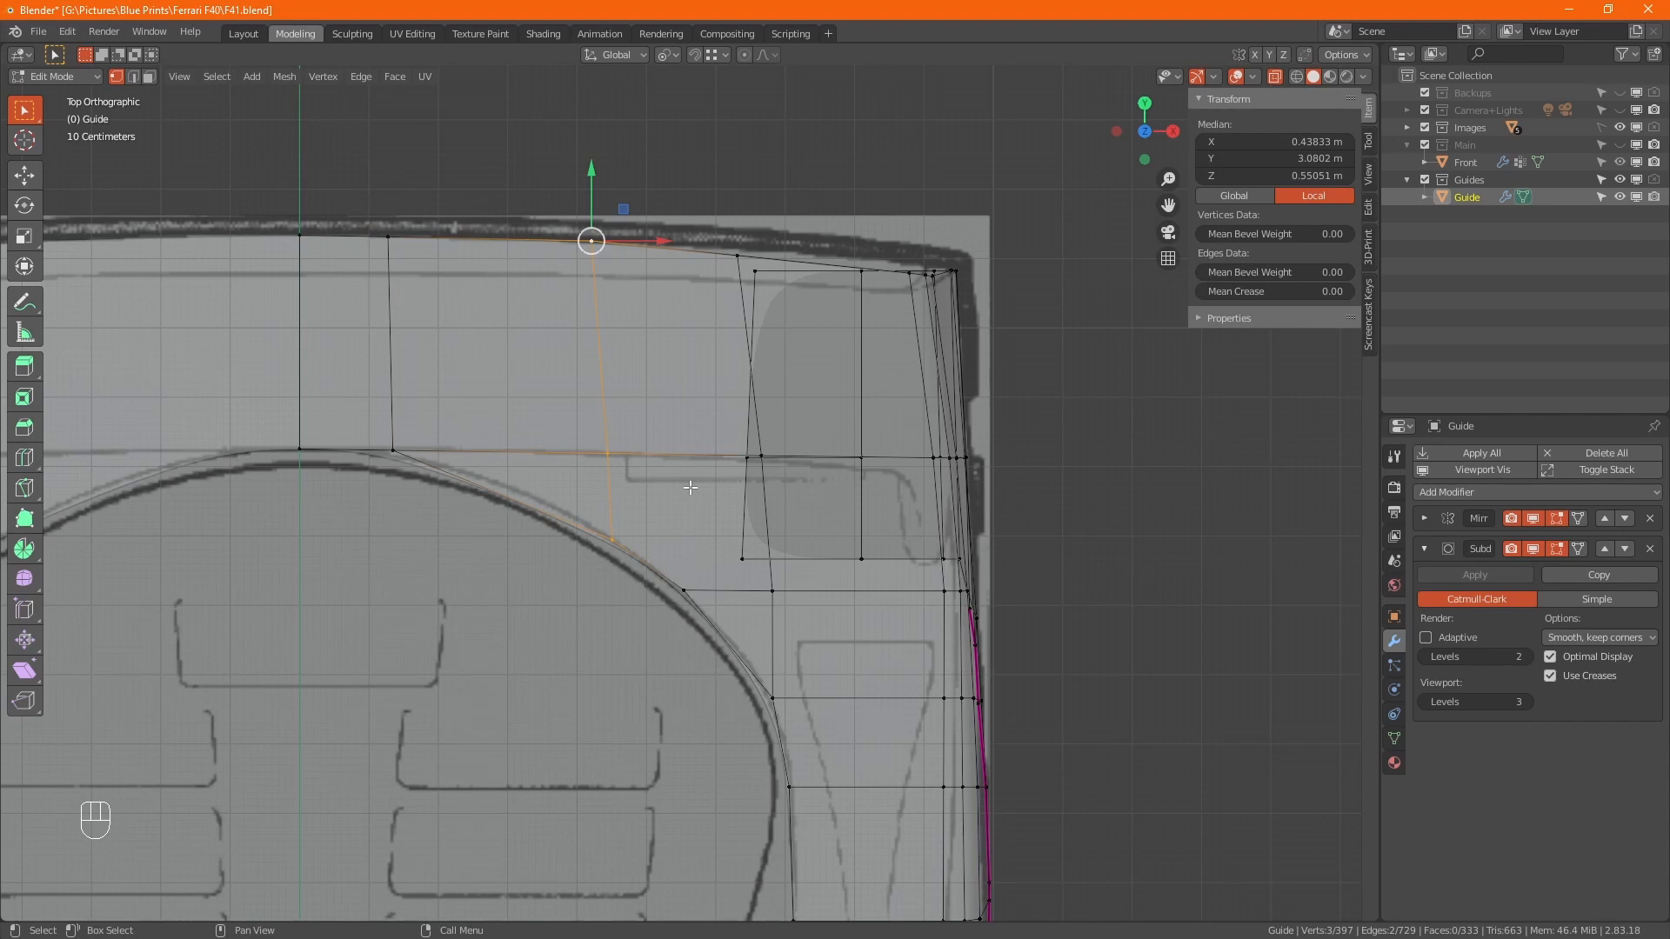
key(g)
key(g)
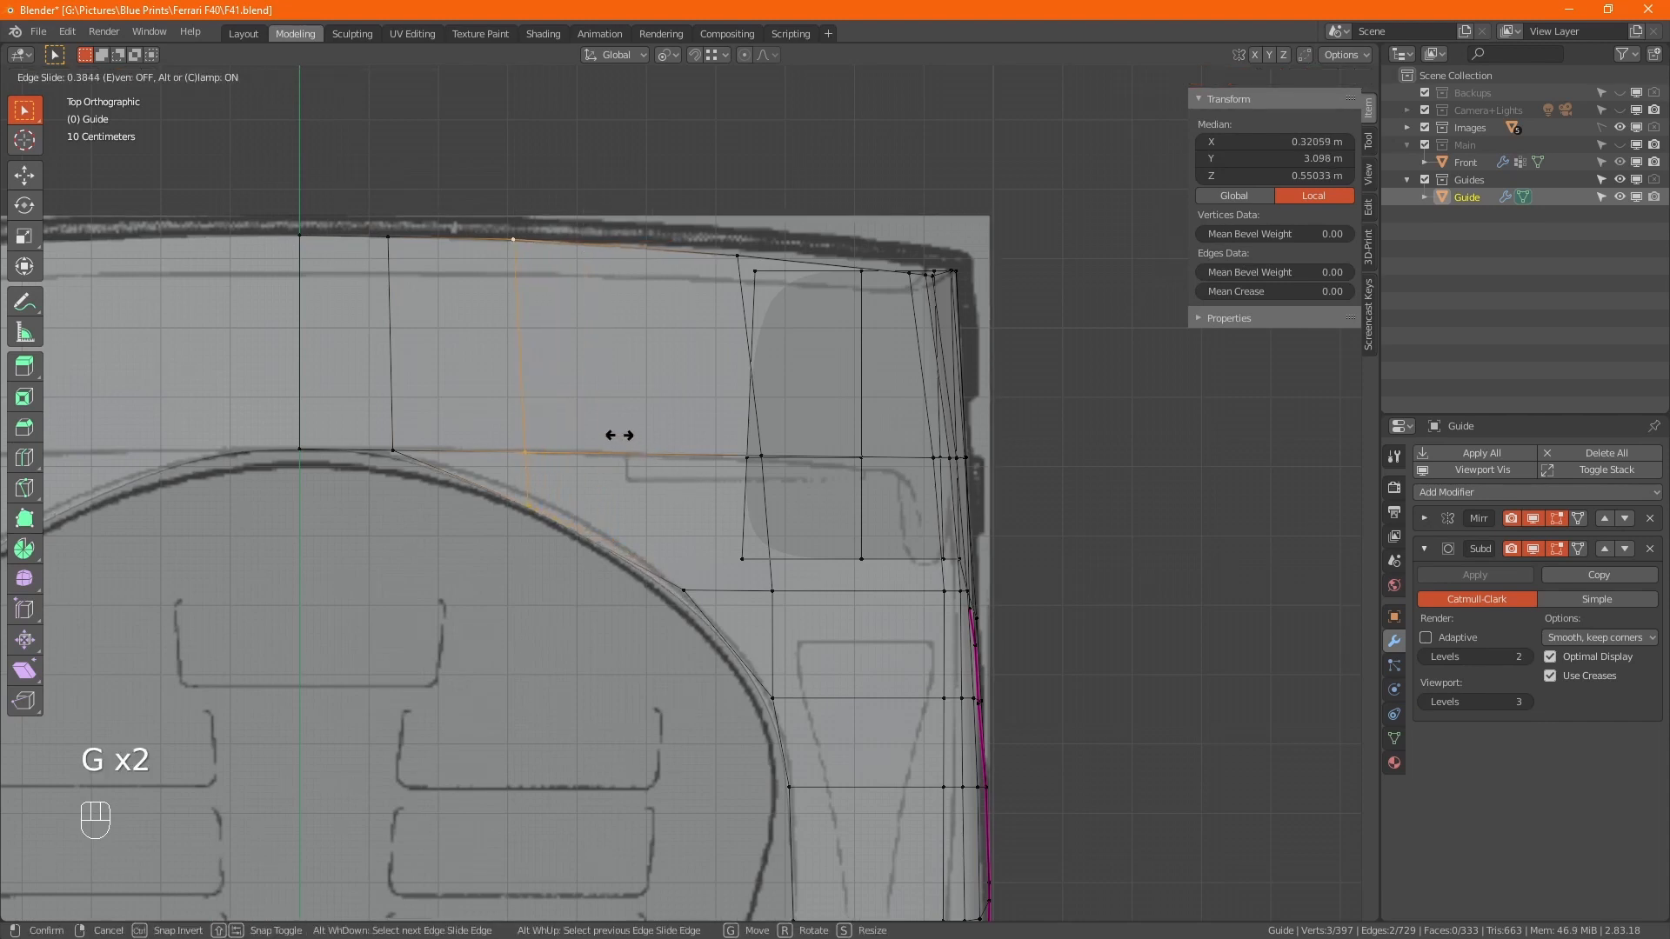
click(510, 239)
Slide the second loop's arch vertex along its lengthwise edge by a factor of about 0.25 onto the blueprint curve
click(525, 498)
key(g)
key(g)
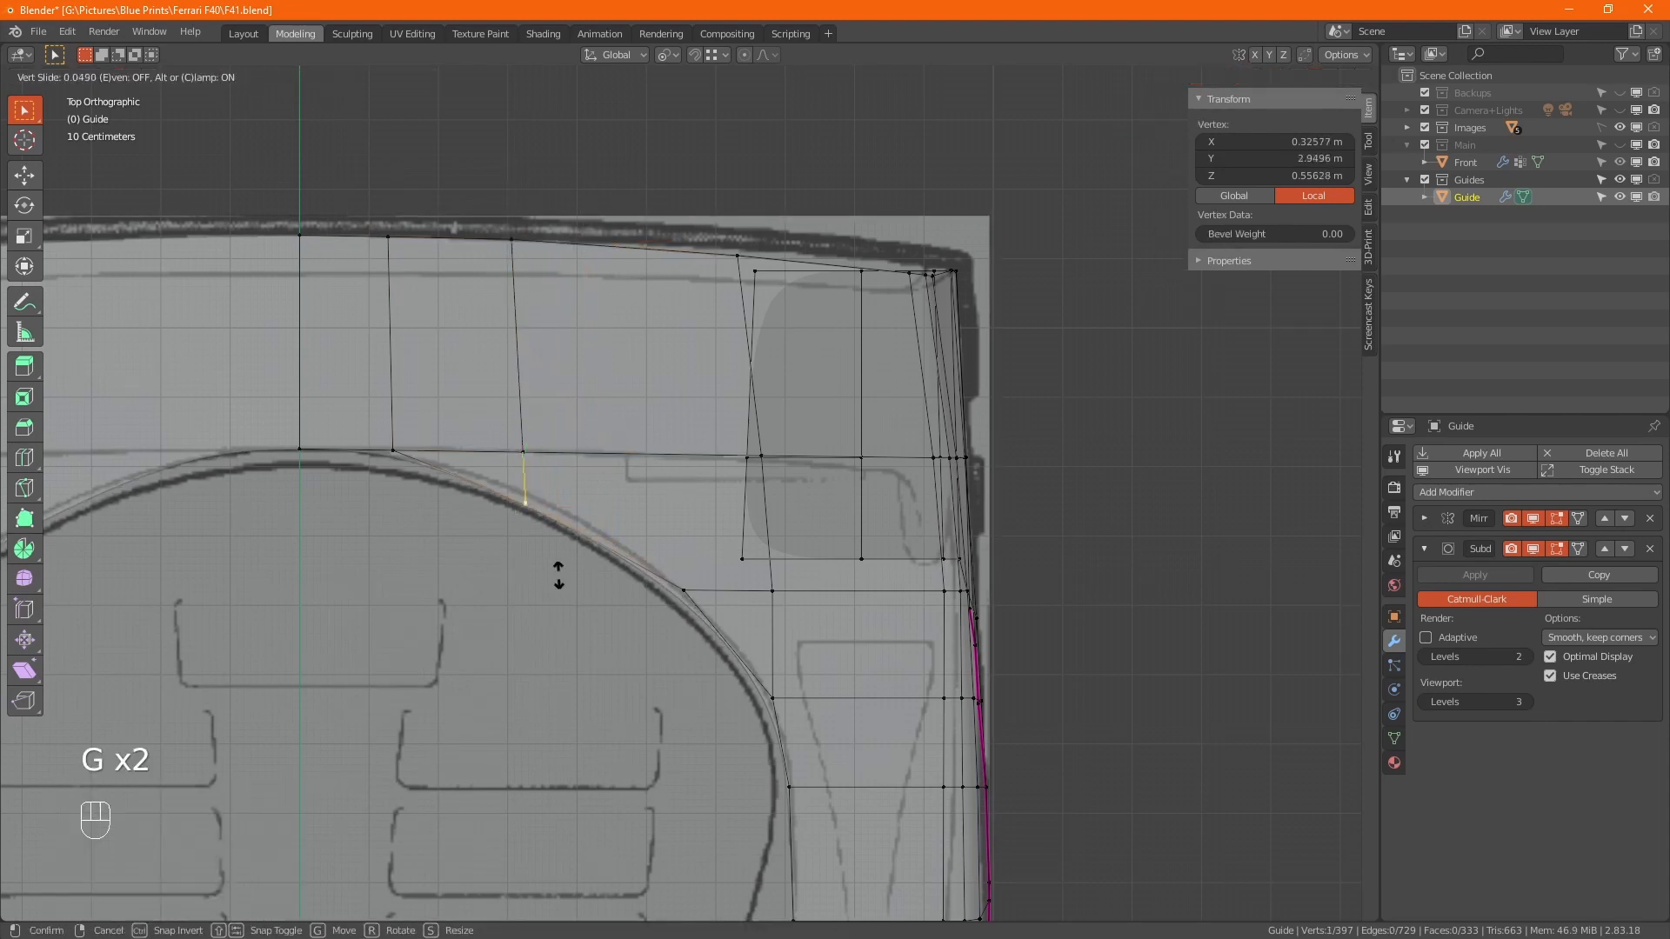
click(559, 570)
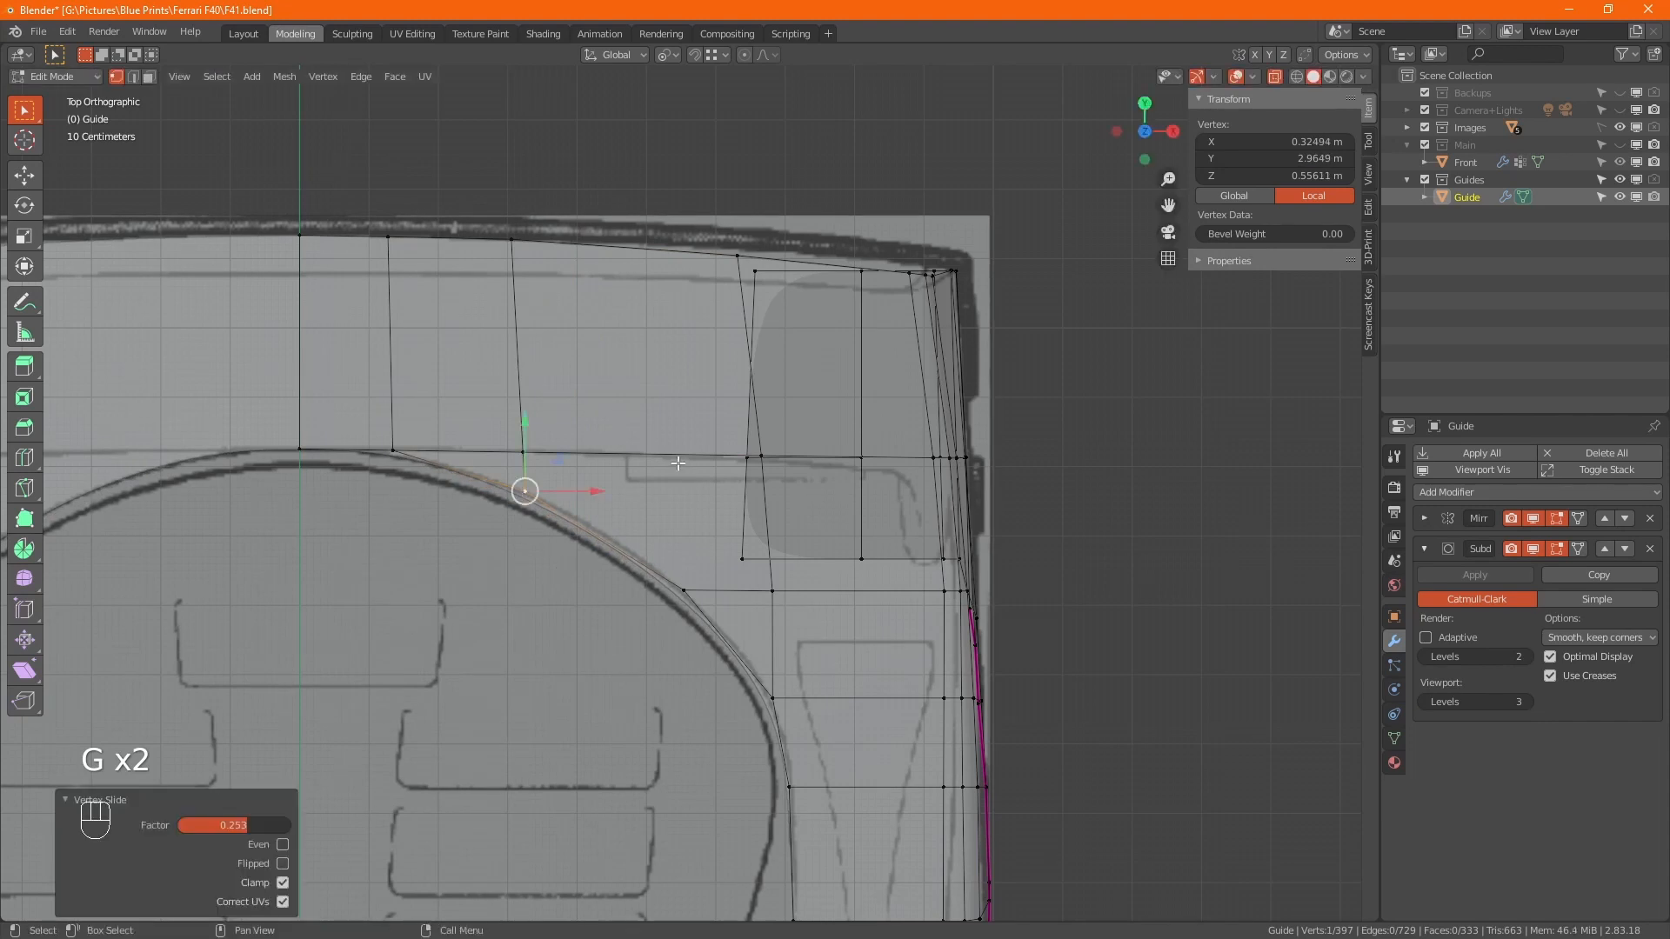
Add a centred lengthwise loop cut outboard of the second loop and connect its front vertex to the nearby arch corner vertex
key(ctrl+r)
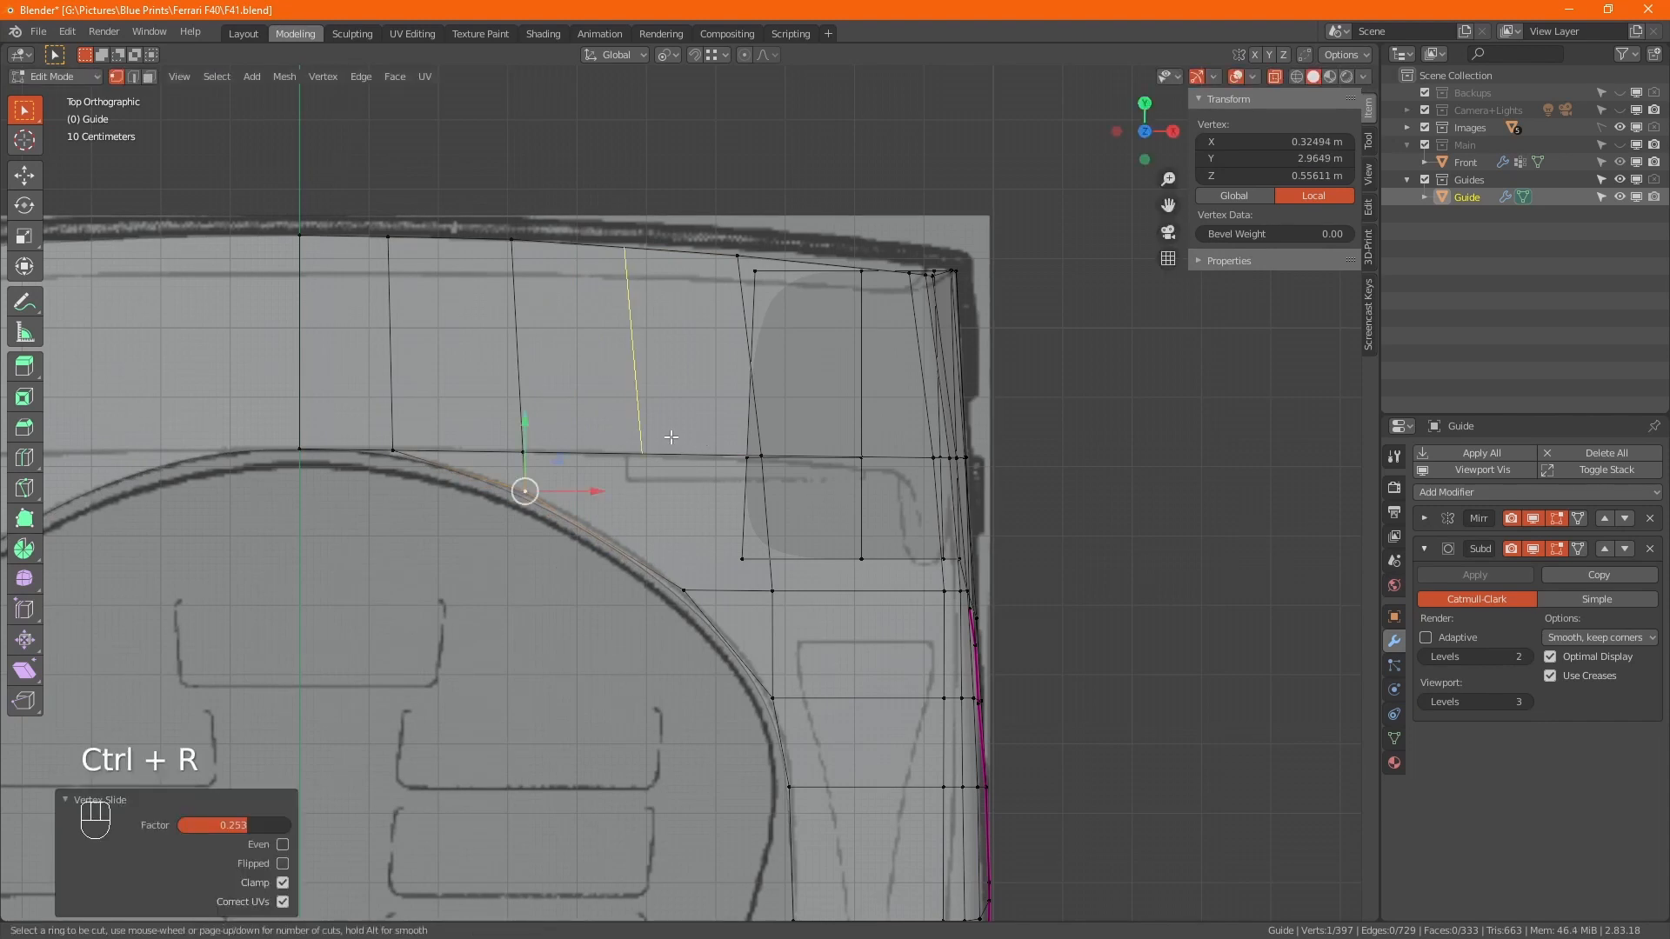
click(672, 438)
right_click(671, 437)
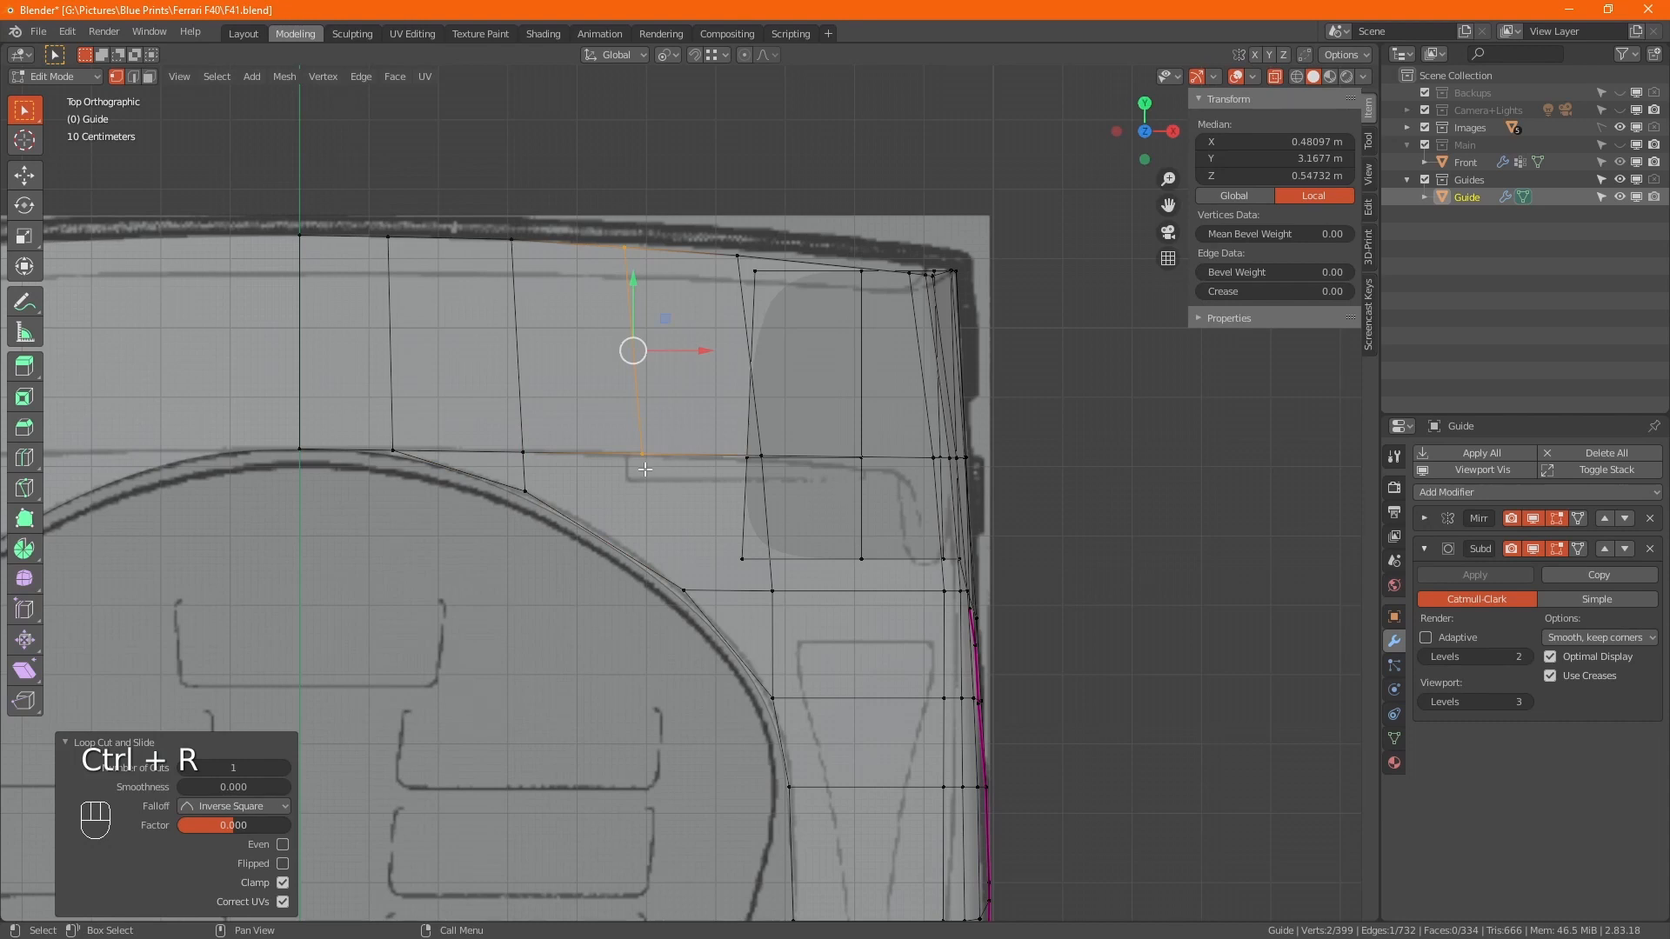
click(642, 454)
shift+click(684, 591)
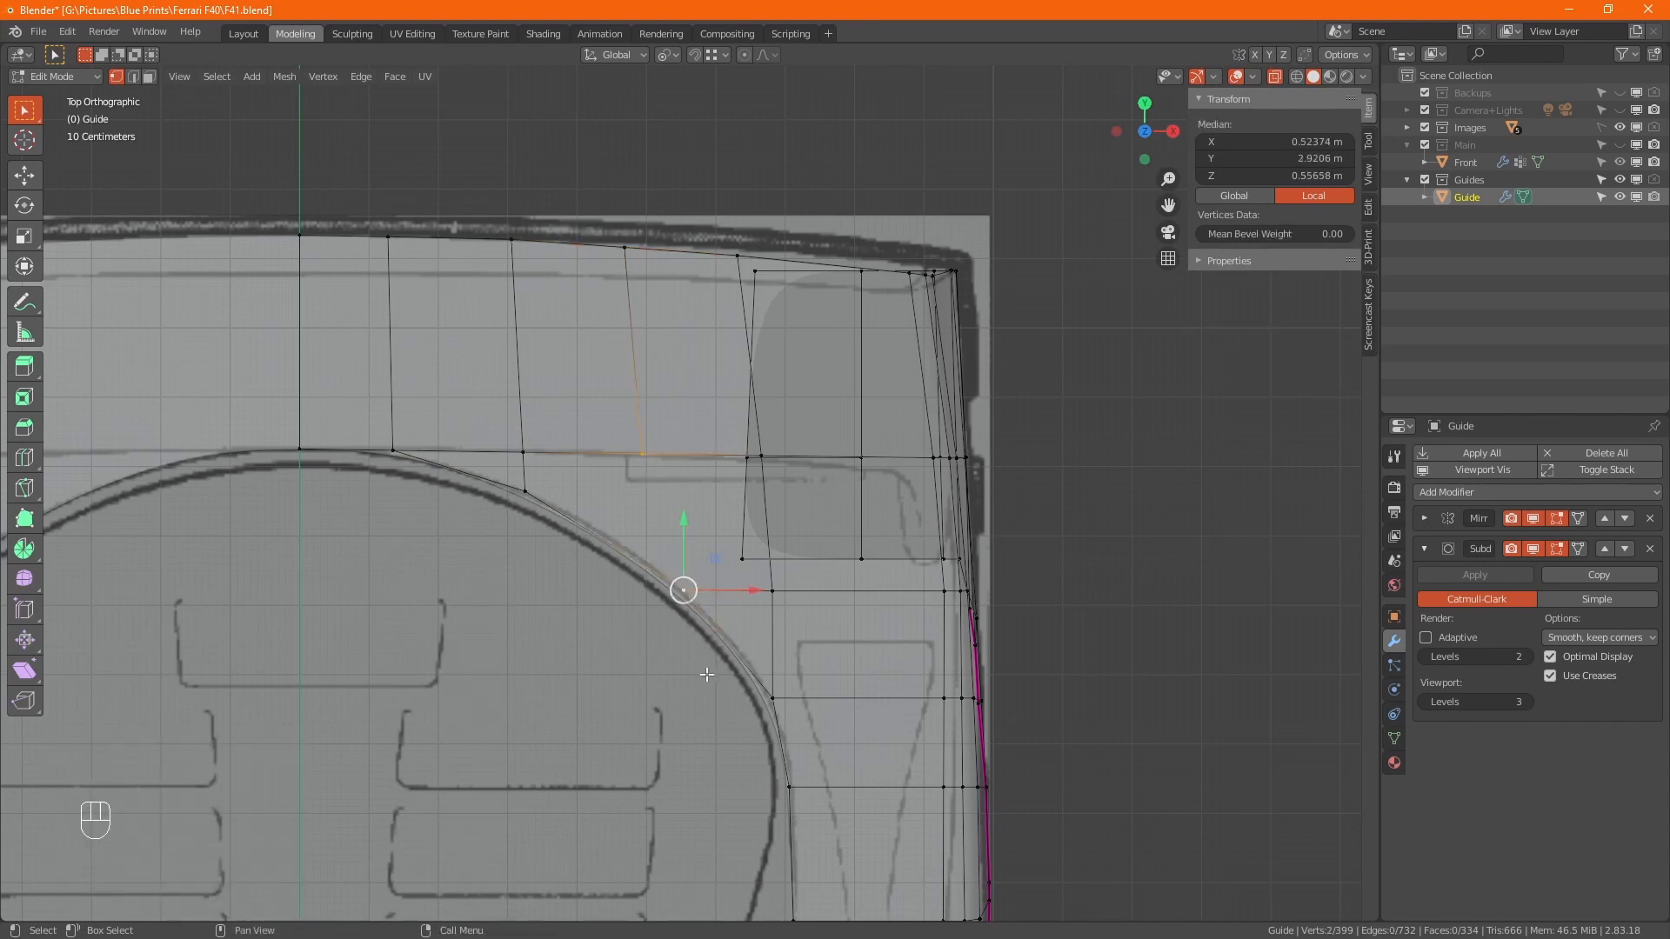
key(j)
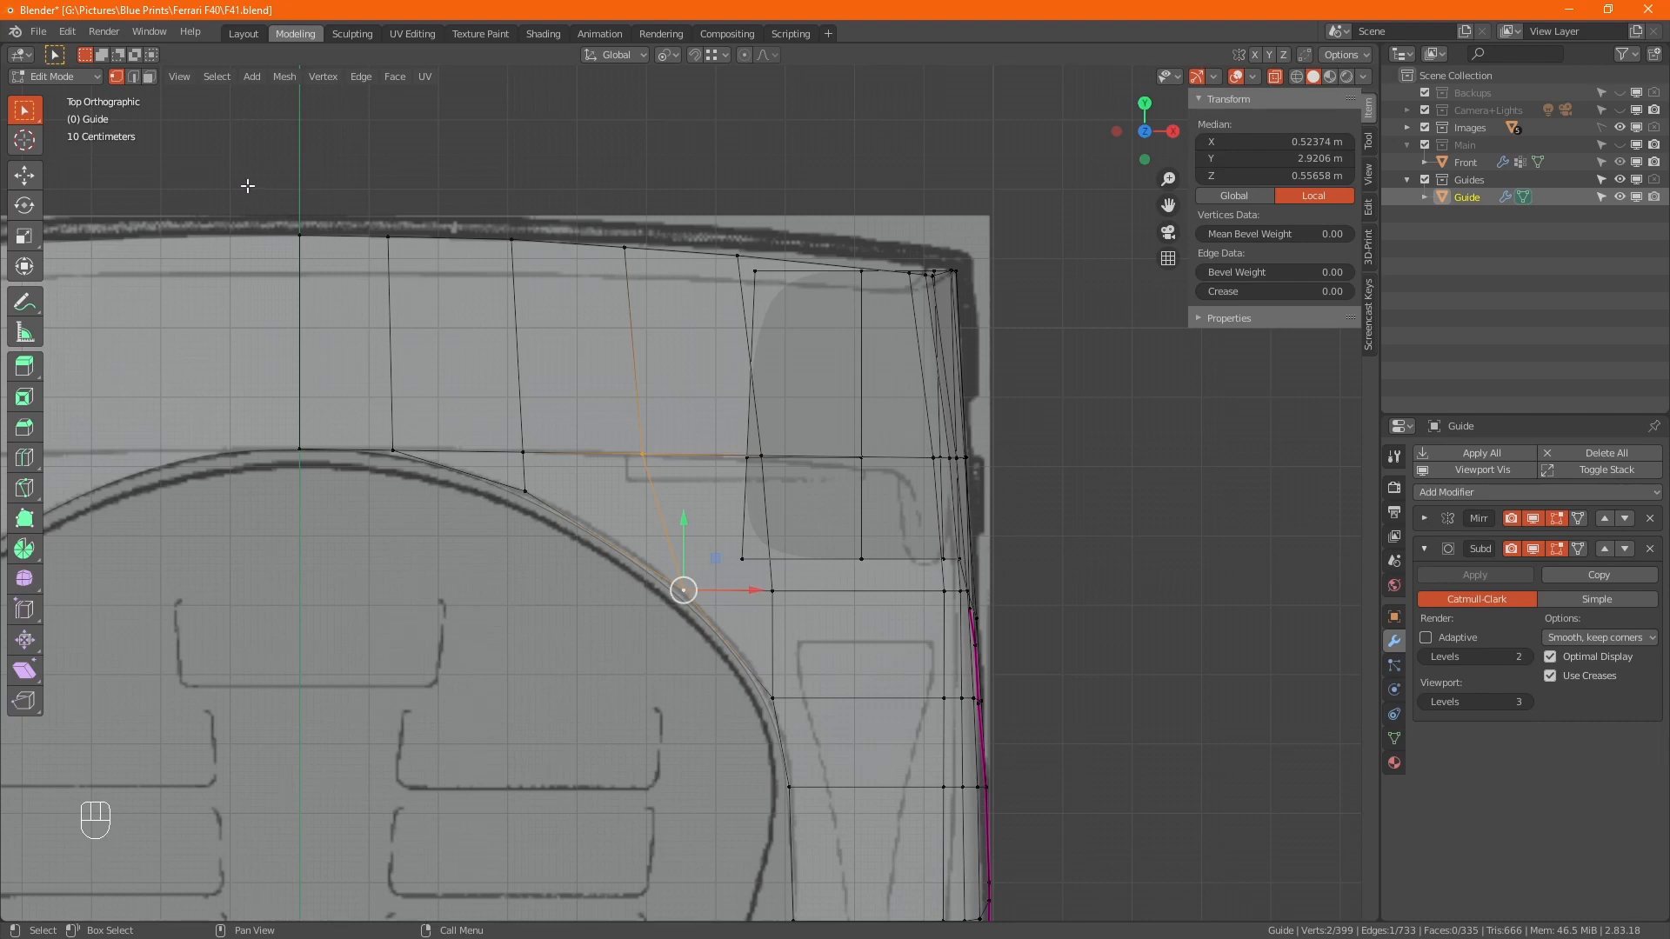
Check the deck's rear-edge vertices against the blueprint in the right side view, and return to the top view
drag(248, 185, 528, 253)
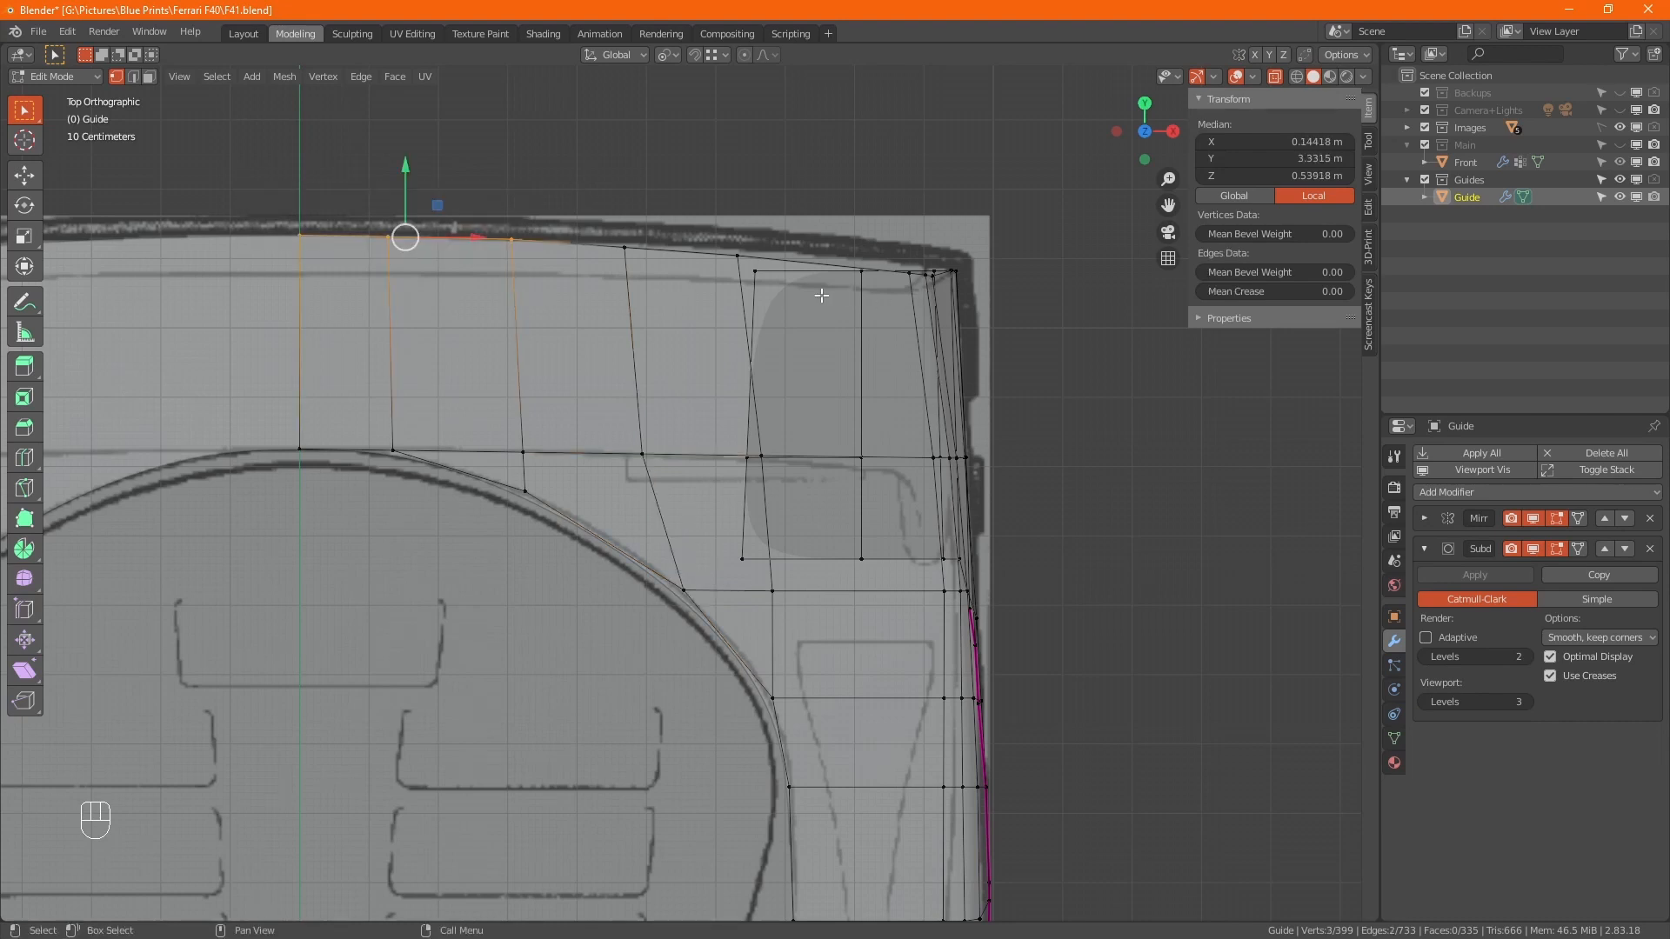
middle_drag(355, 314, 737, 376)
scroll(678, 378, down, 2)
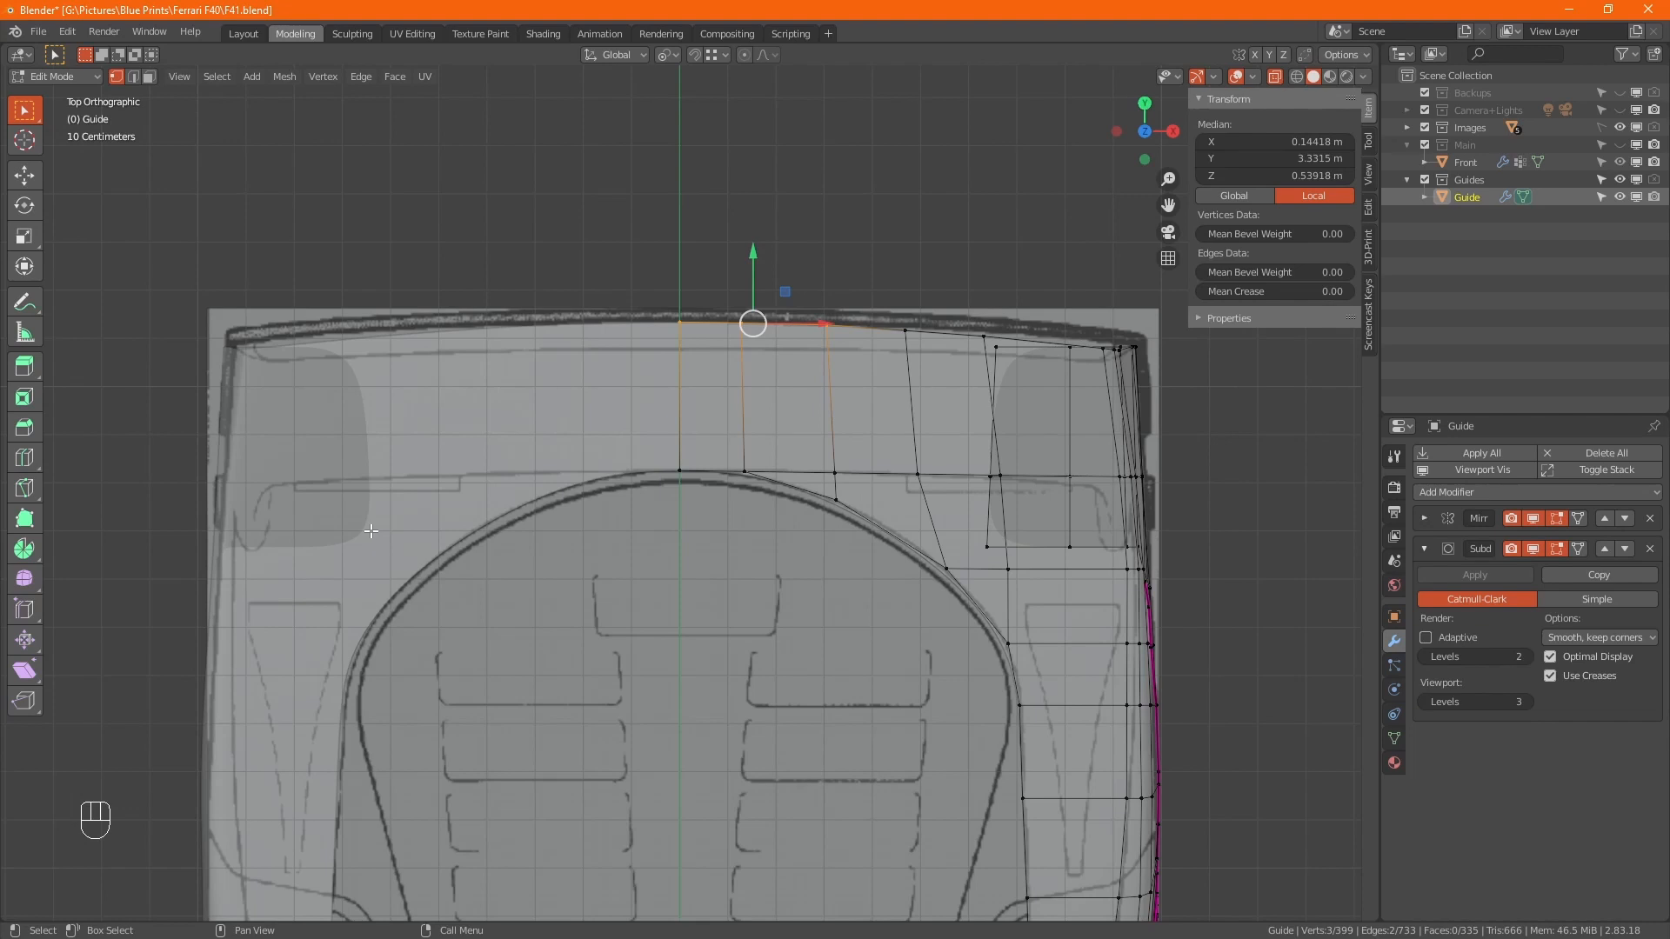
key(KP_3)
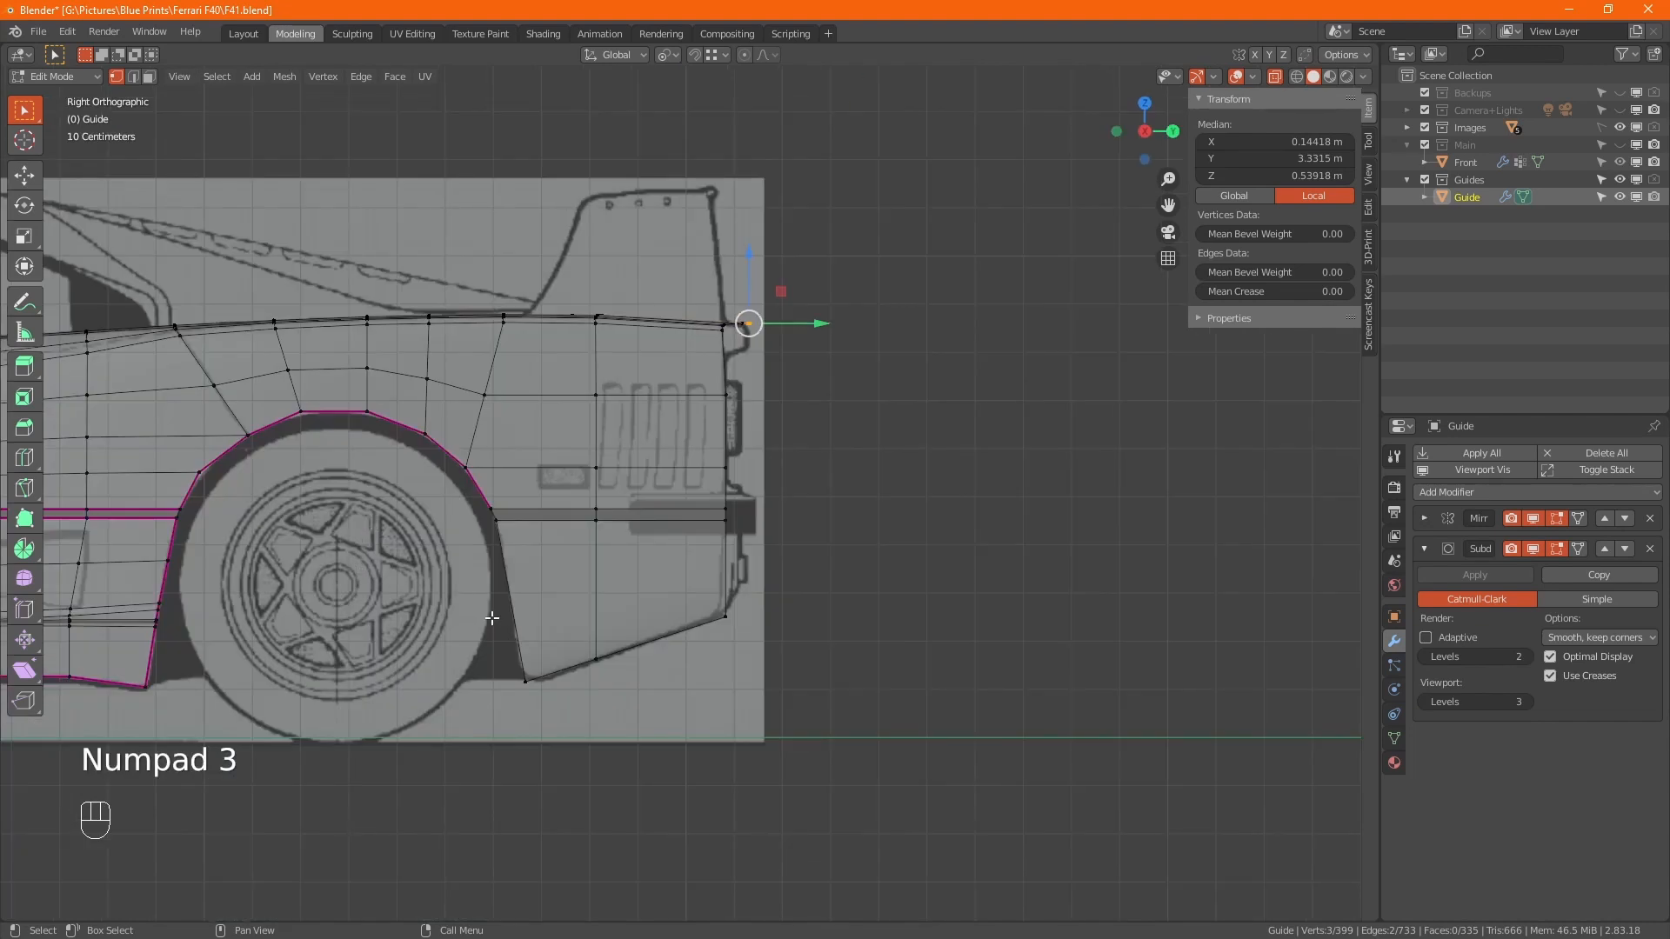
scroll(746, 328, up, 9)
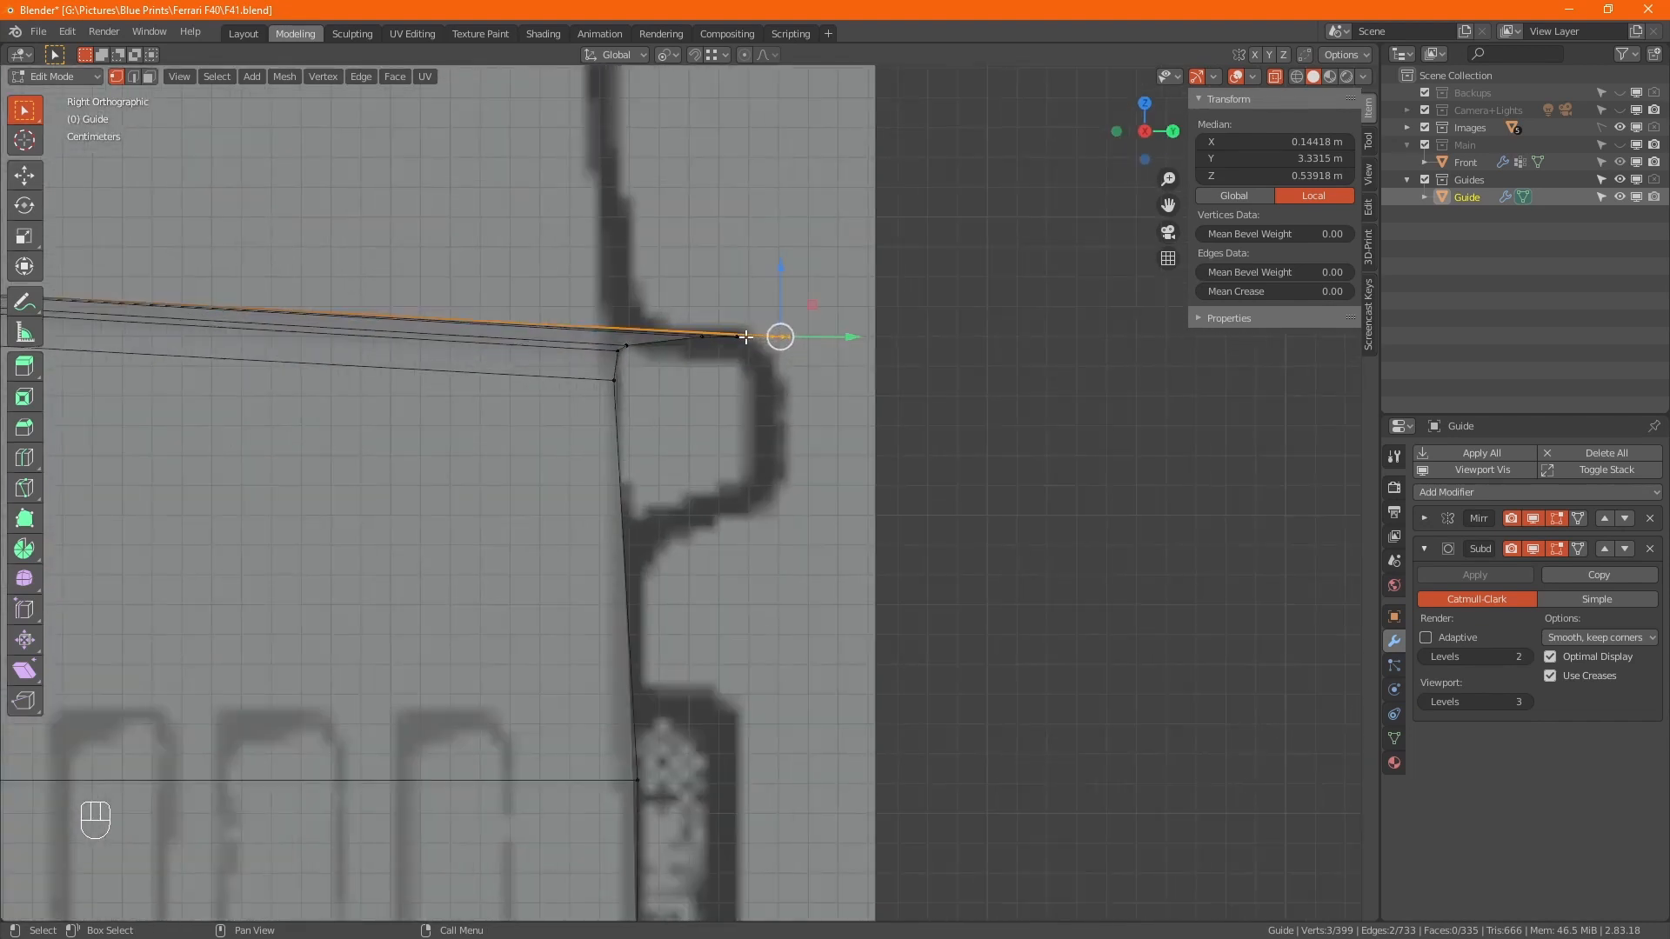
scroll(747, 336, up, 2)
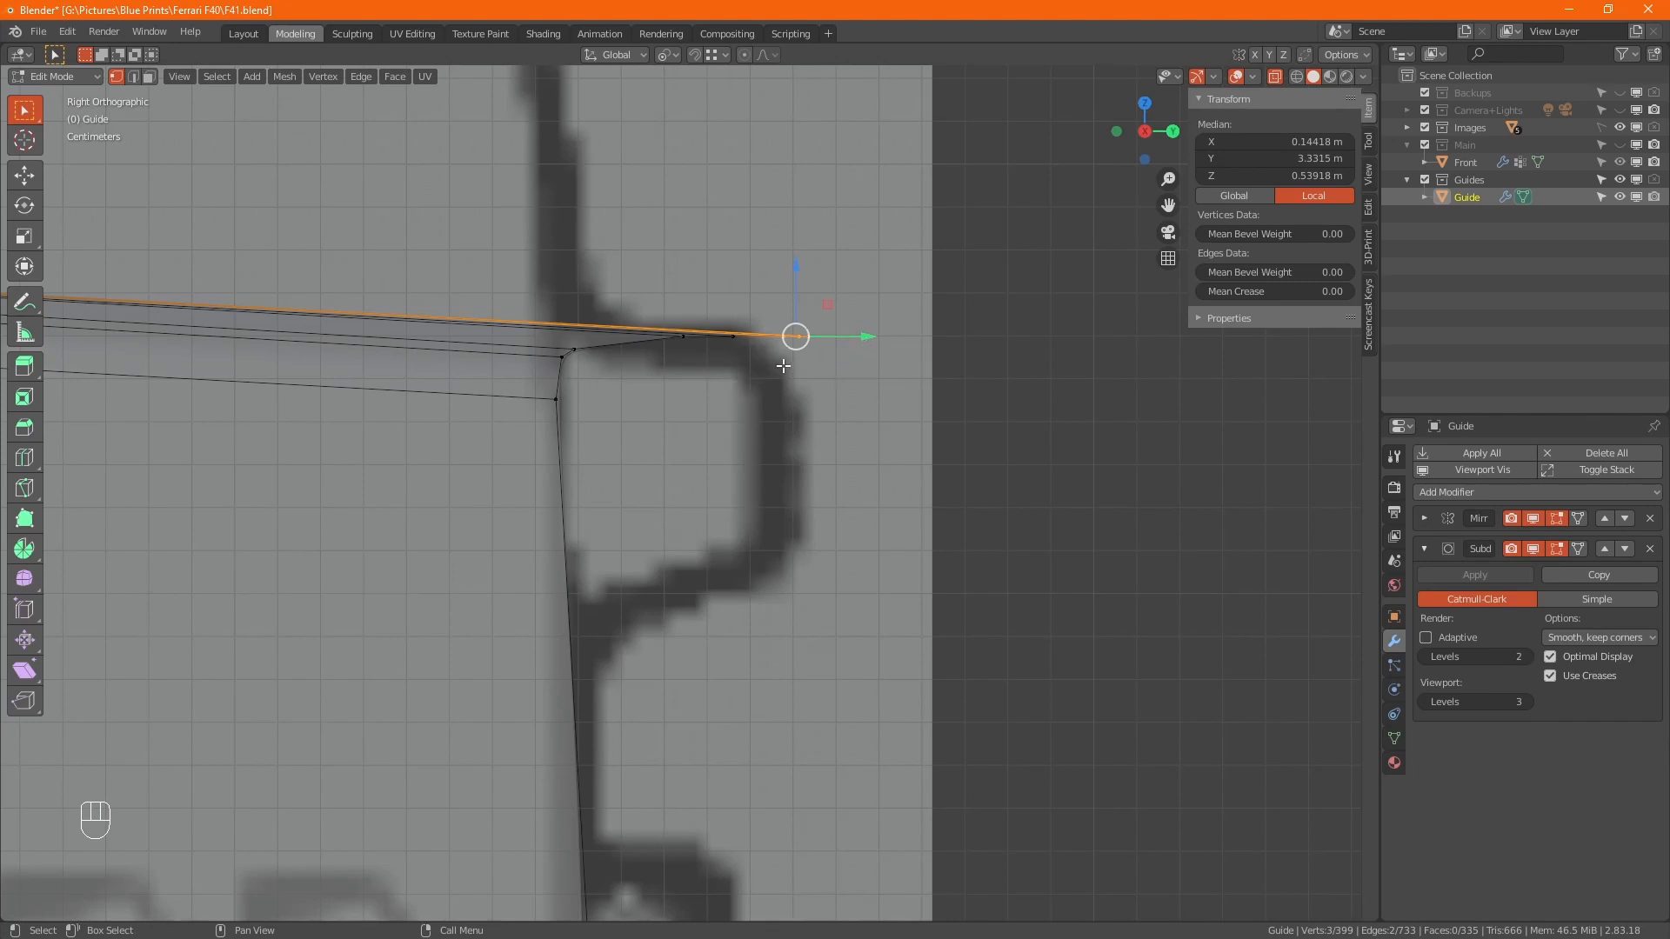
drag(935, 282, 687, 382)
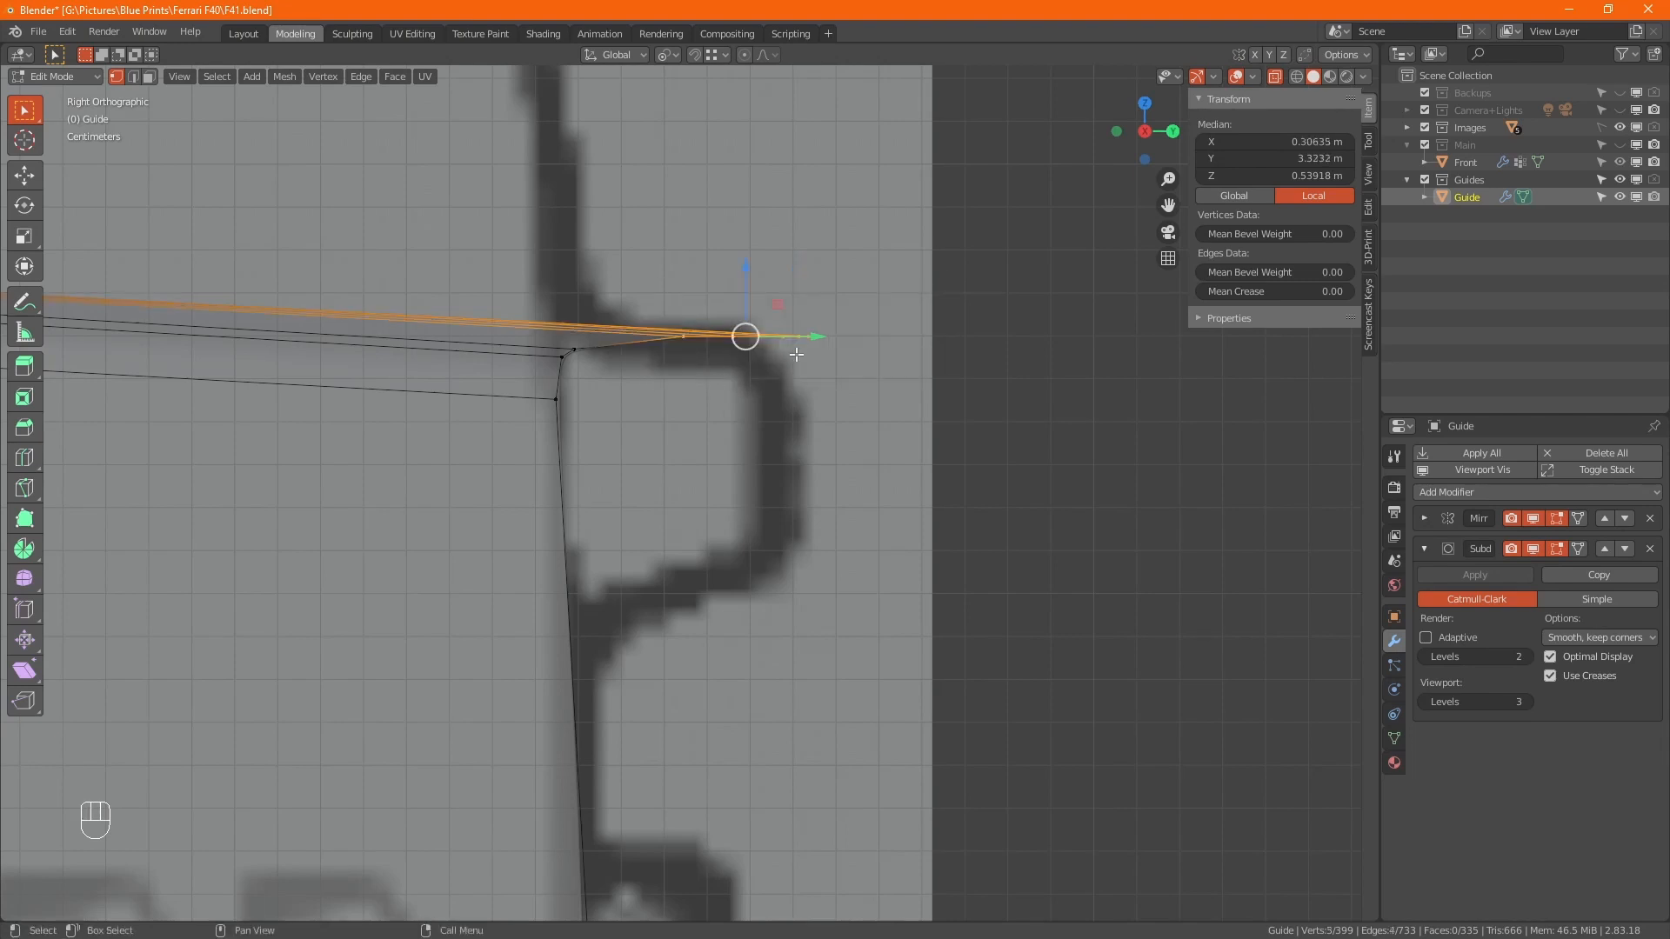
key(KP_7)
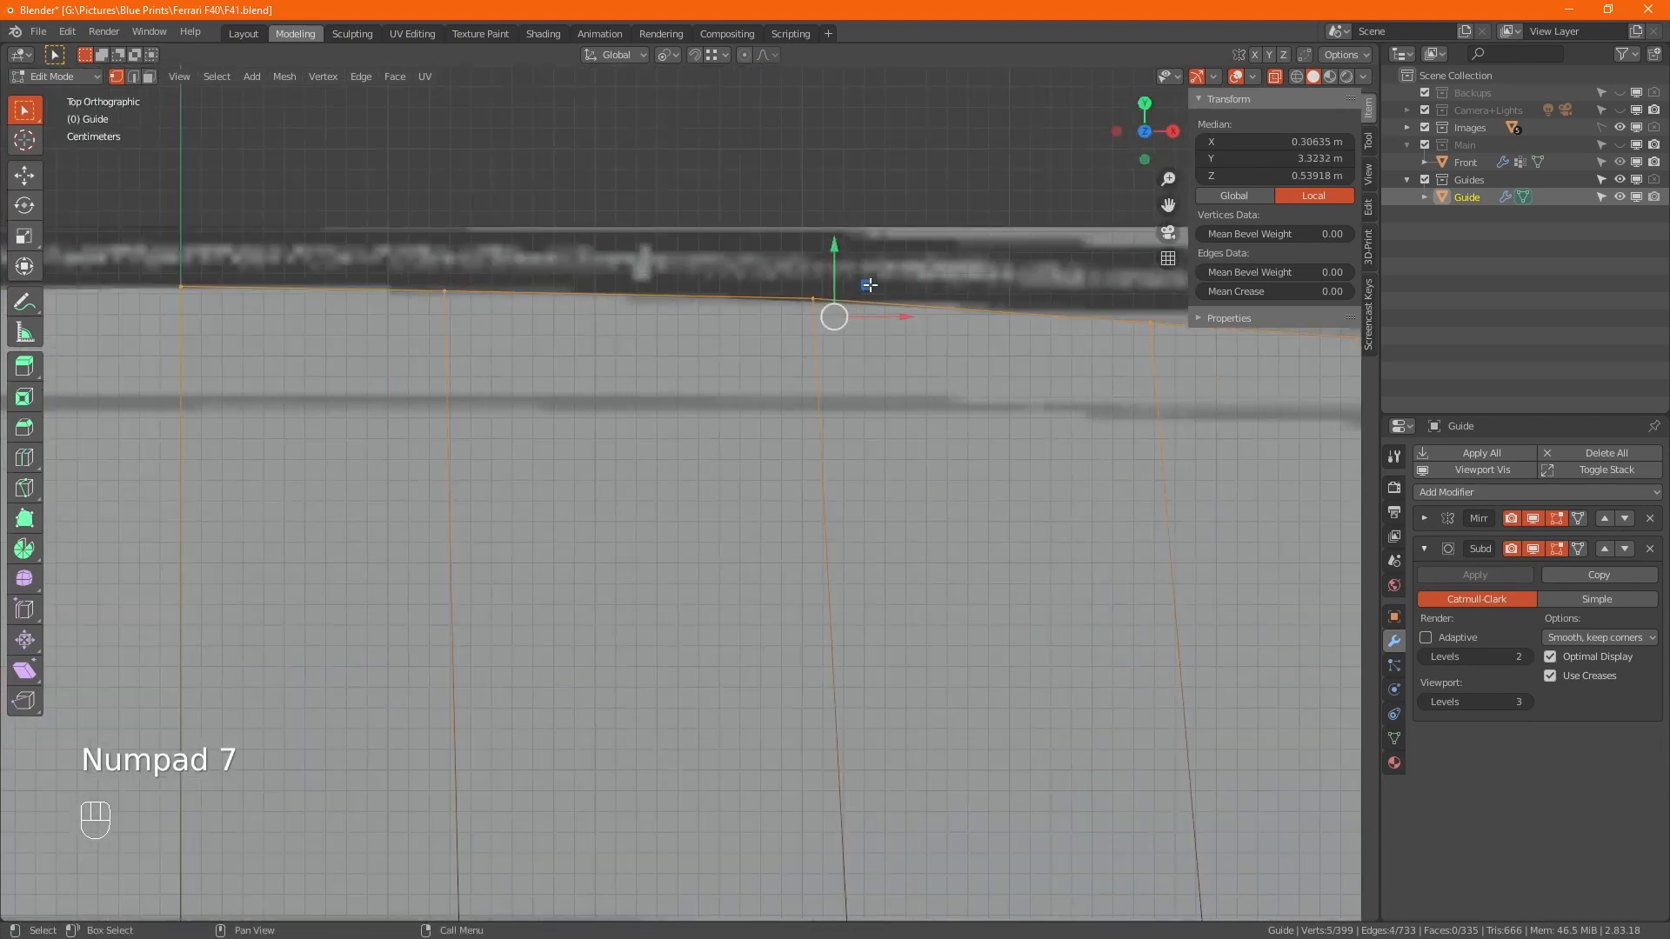
Turn off X-ray and move the short outer edge at the deck's rear corner rearward along Y towards the blueprint outline
shift+middle_drag(889, 321, 540, 404)
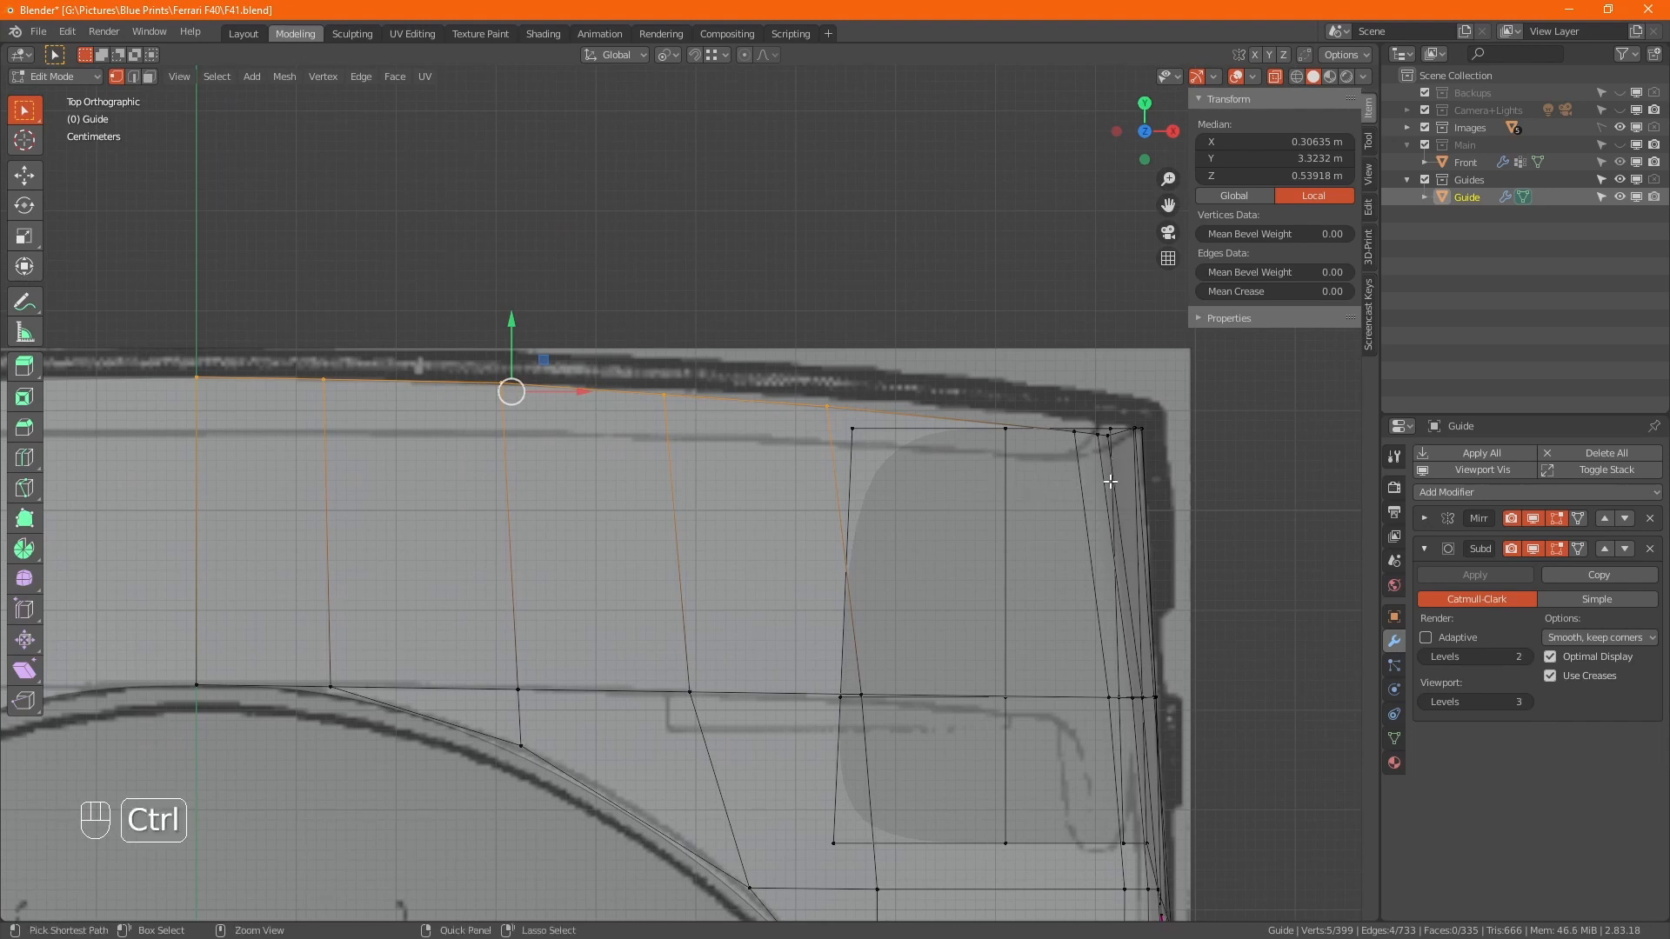
ctrl+middle_drag(1112, 463, 1102, 408)
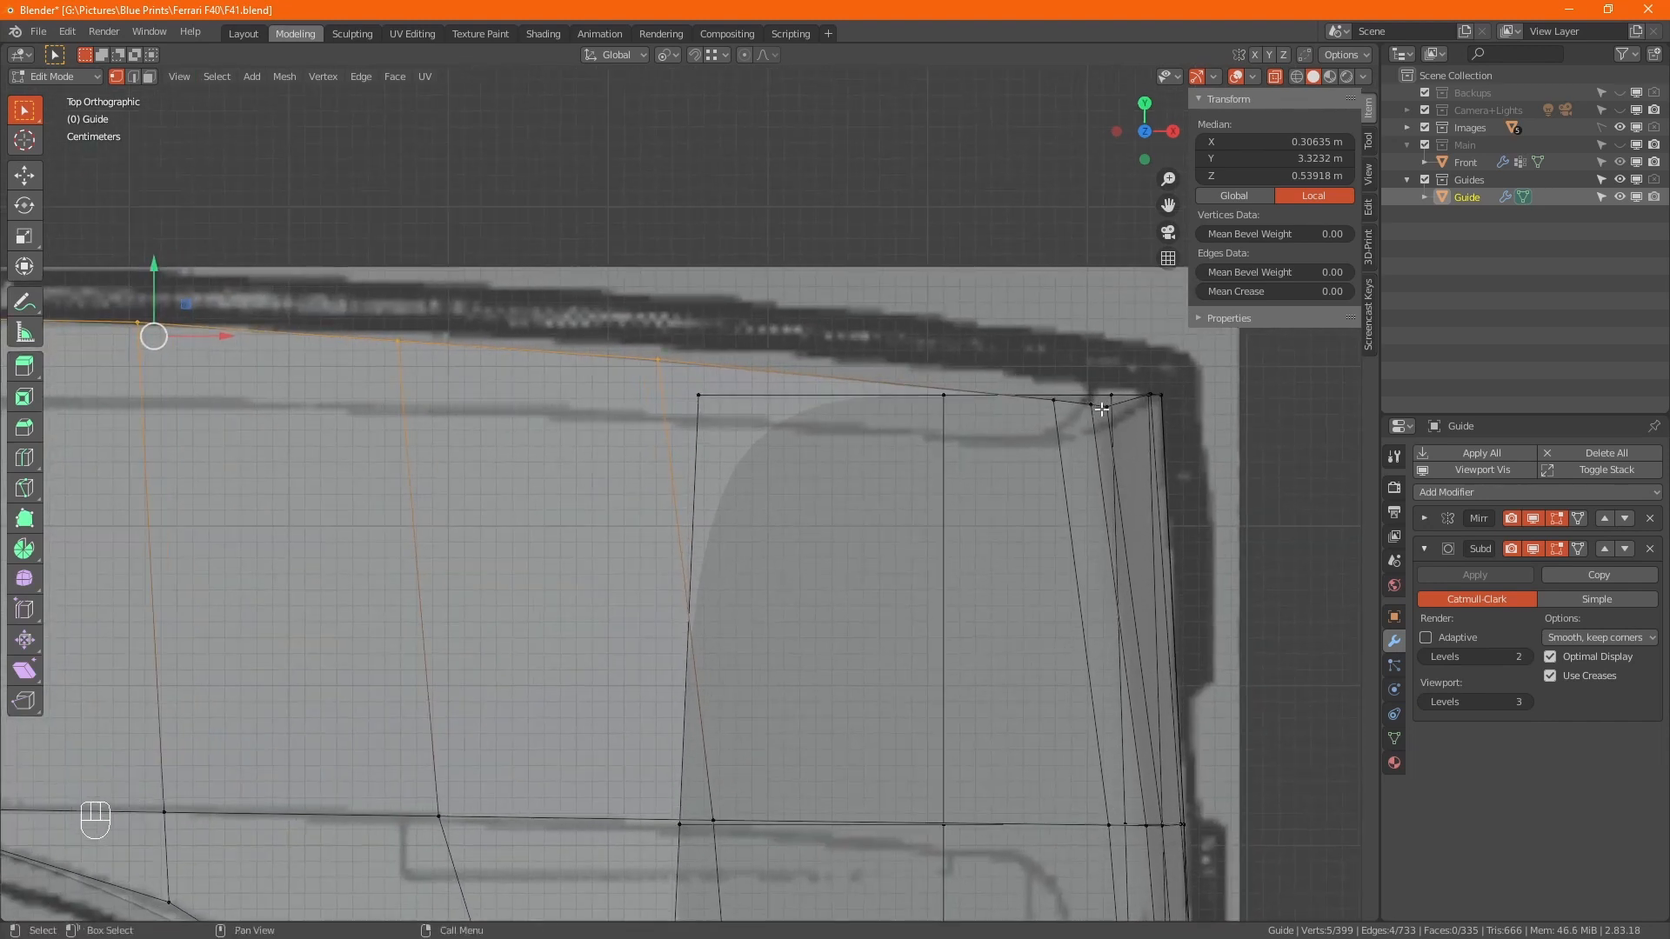
alt+click(1053, 430)
key(alt+z)
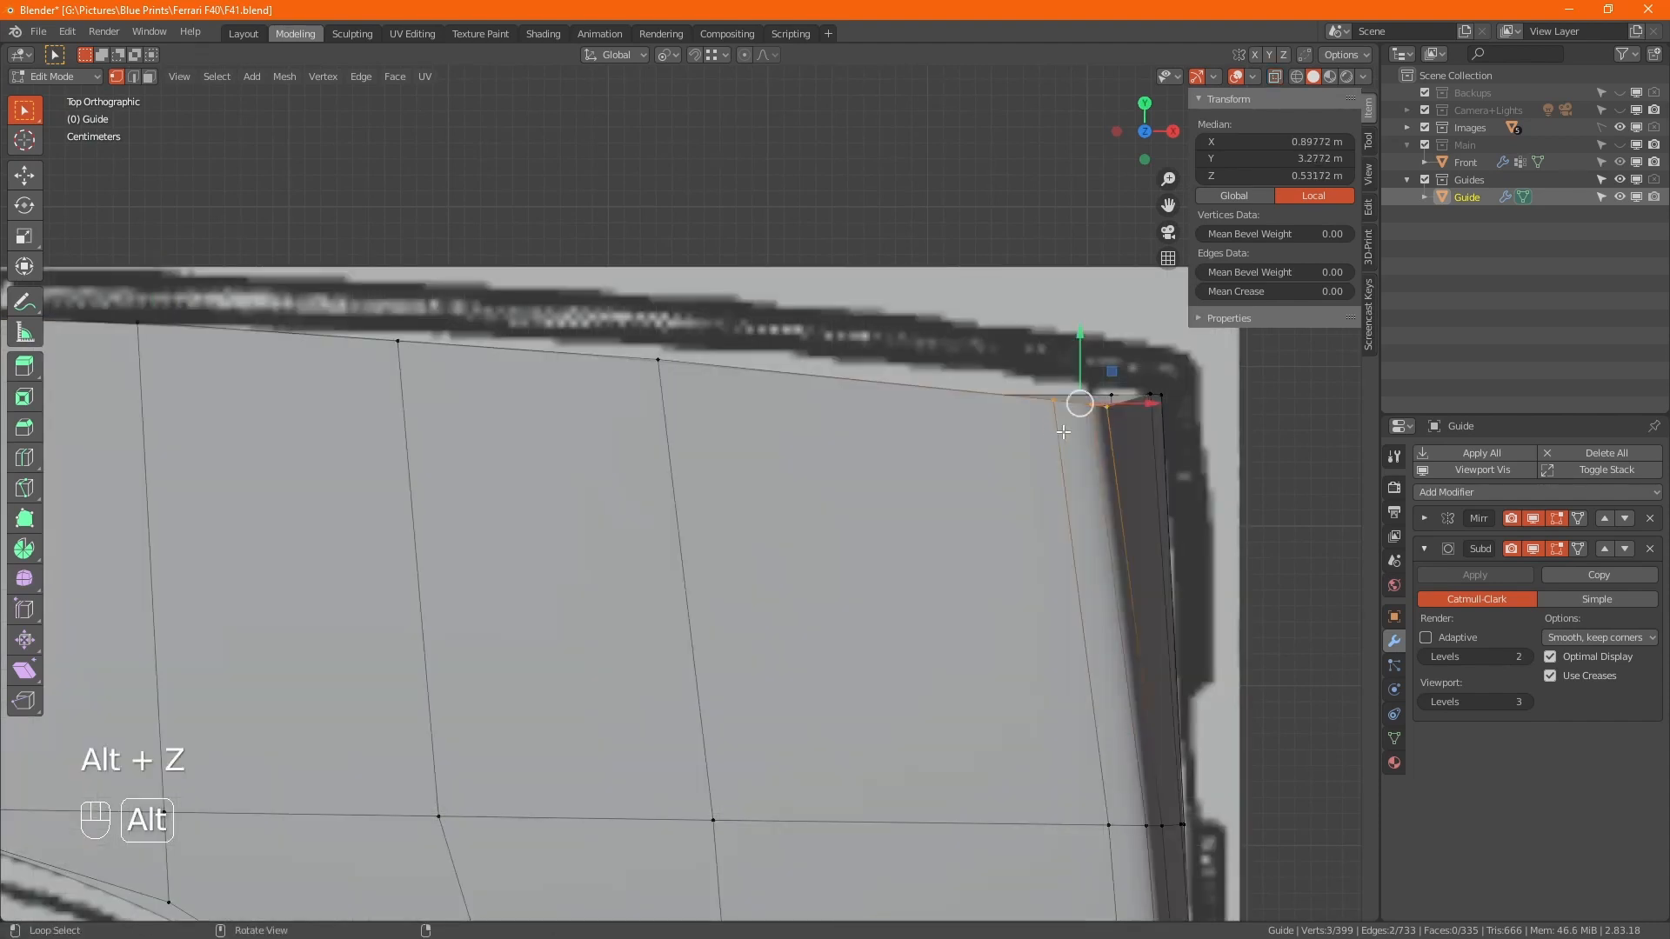
drag(1080, 369, 1082, 341)
Move the two rear-edge vertices inboard of the deck's corner rearward along Y onto the blueprint outline, the inner one by about 0.0049 m
click(658, 355)
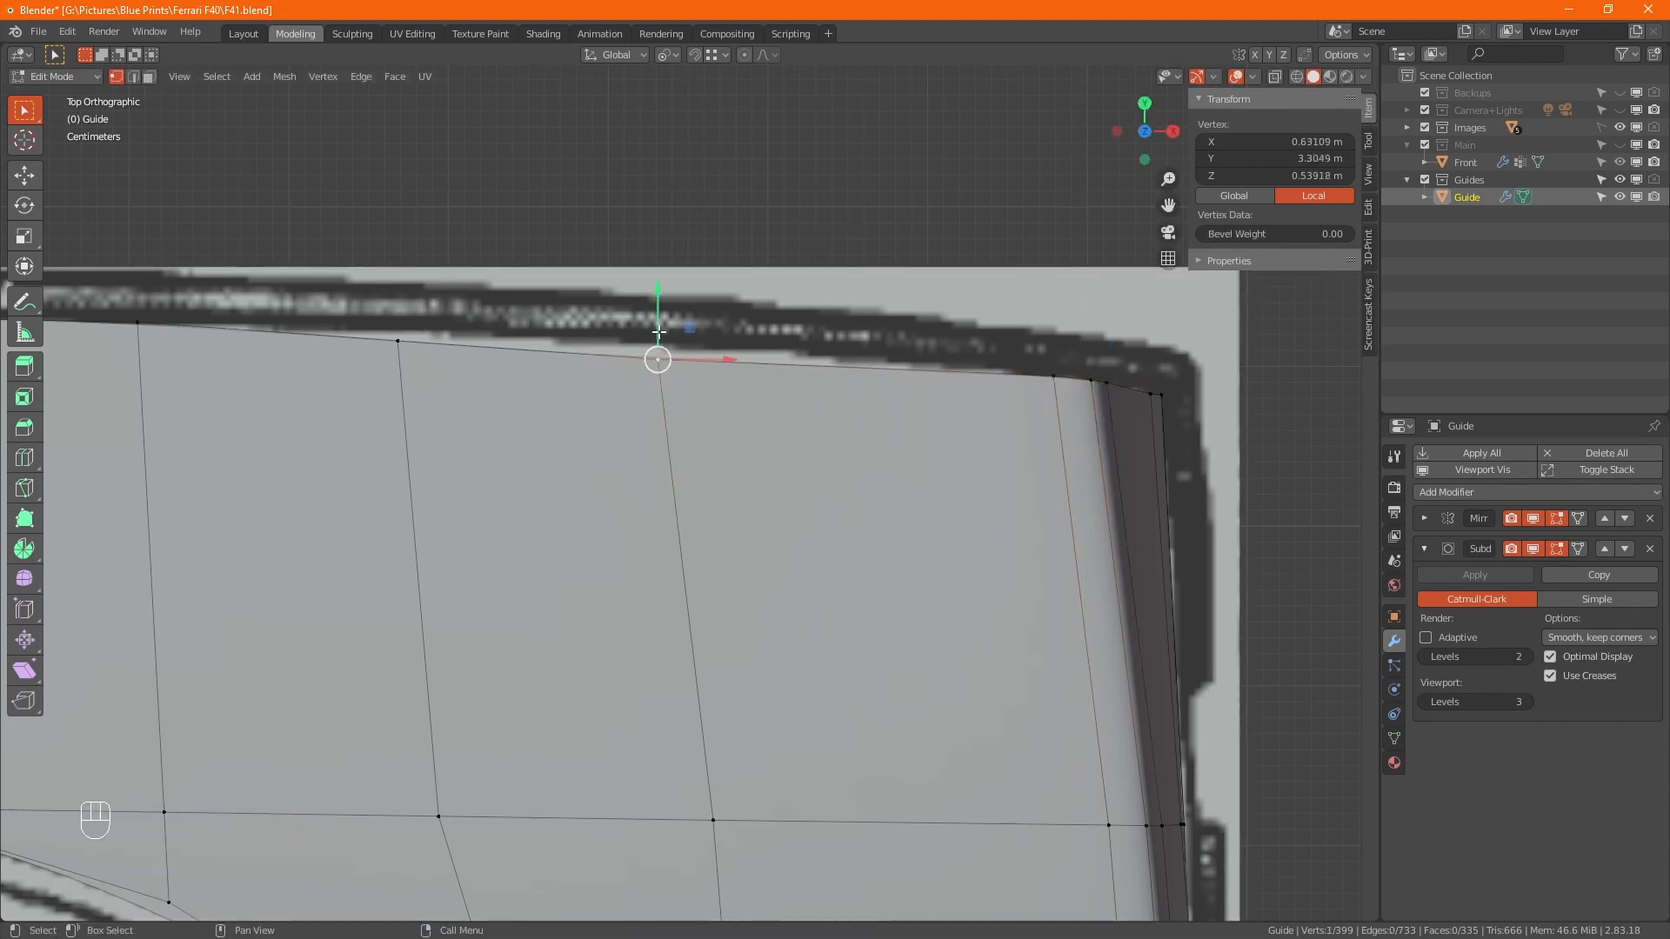
drag(657, 322, 657, 315)
click(398, 341)
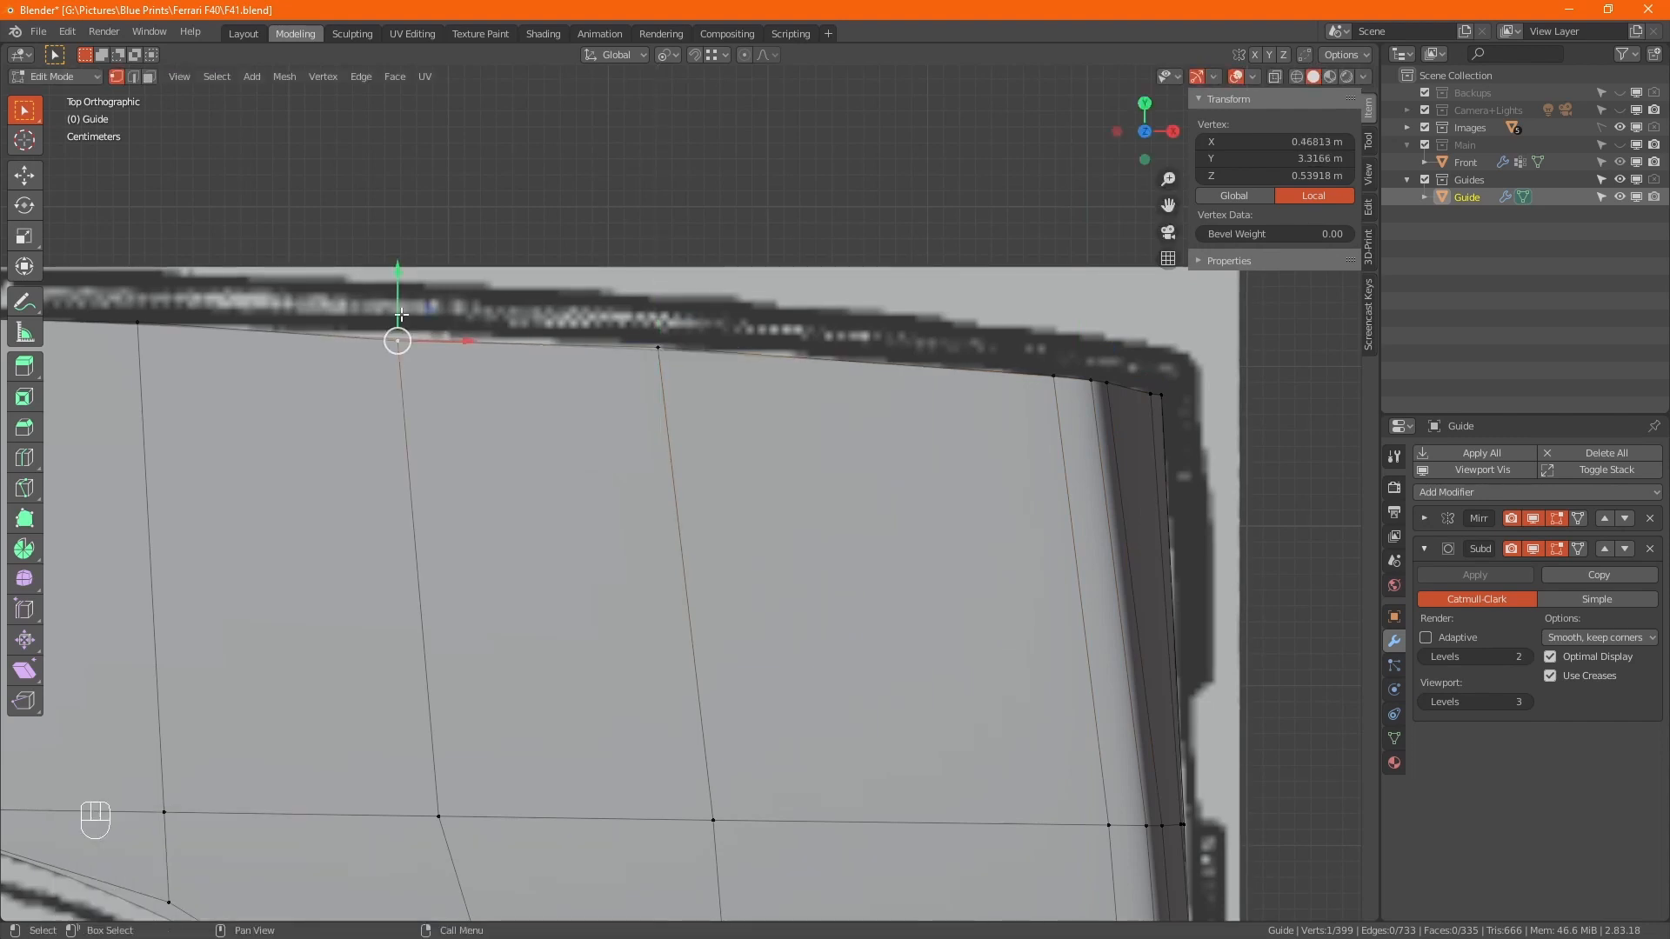
drag(398, 324, 395, 293)
scroll(474, 465, down, 4)
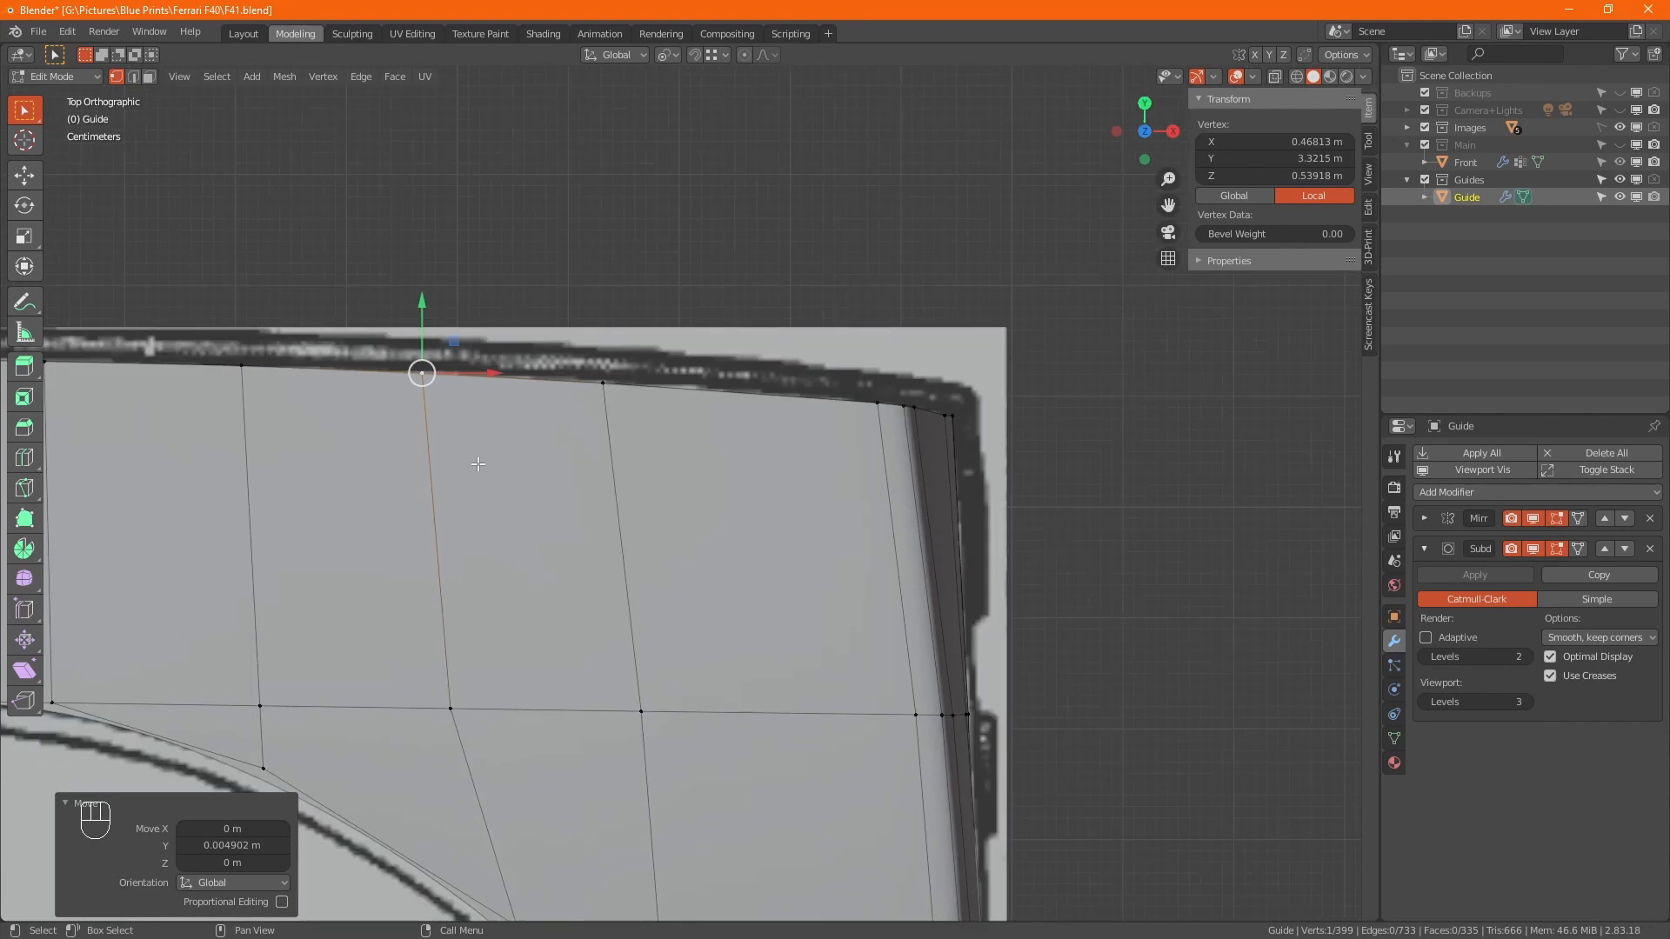
shift+middle_drag(457, 490, 645, 434)
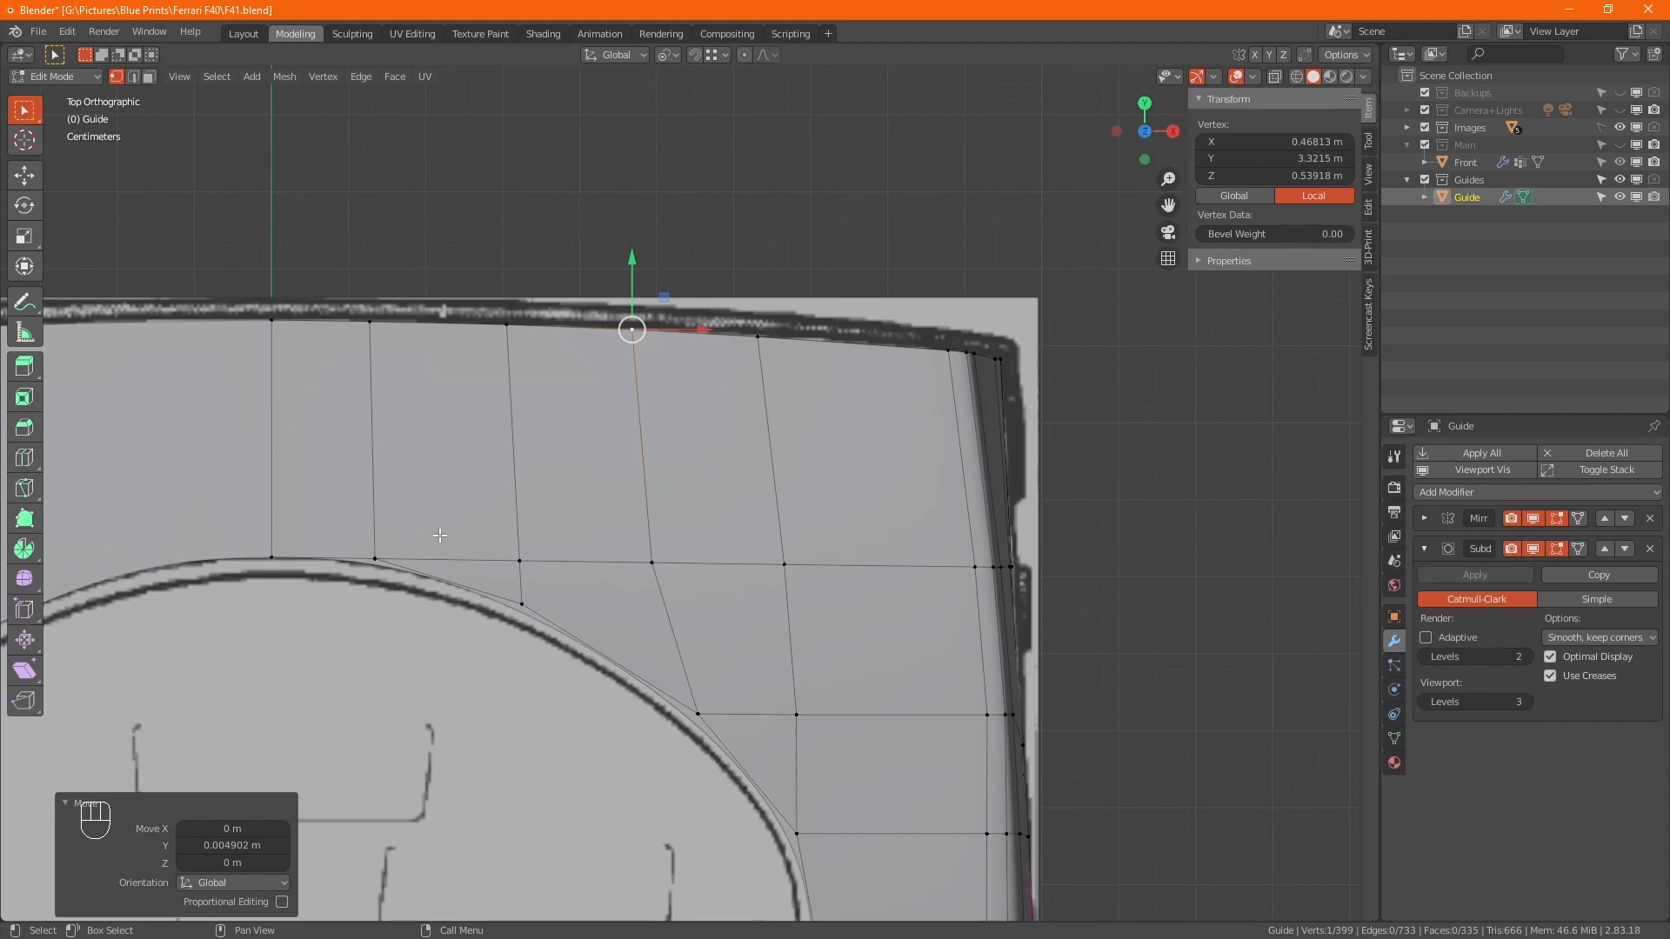
Inspect the guide mesh's rear deck, flank and cabin-side edge in perspective against the side and cross-section blueprints
scroll(465, 537, down, 4)
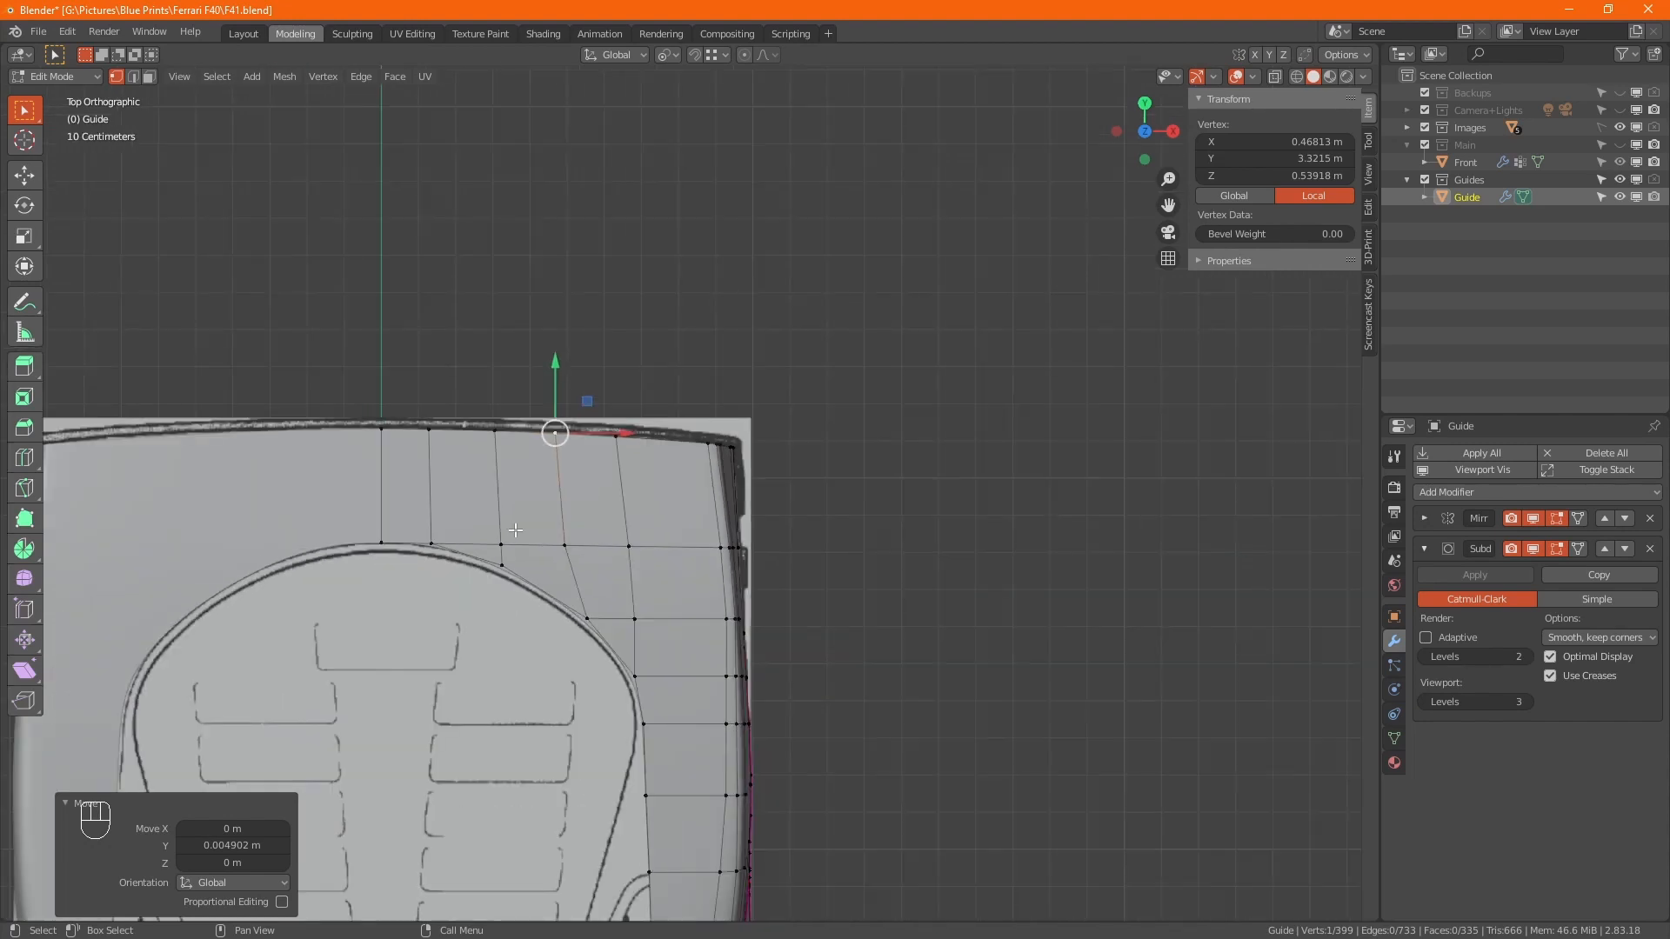
alt+drag(697, 709, 534, 480)
middle_drag(534, 480, 727, 468)
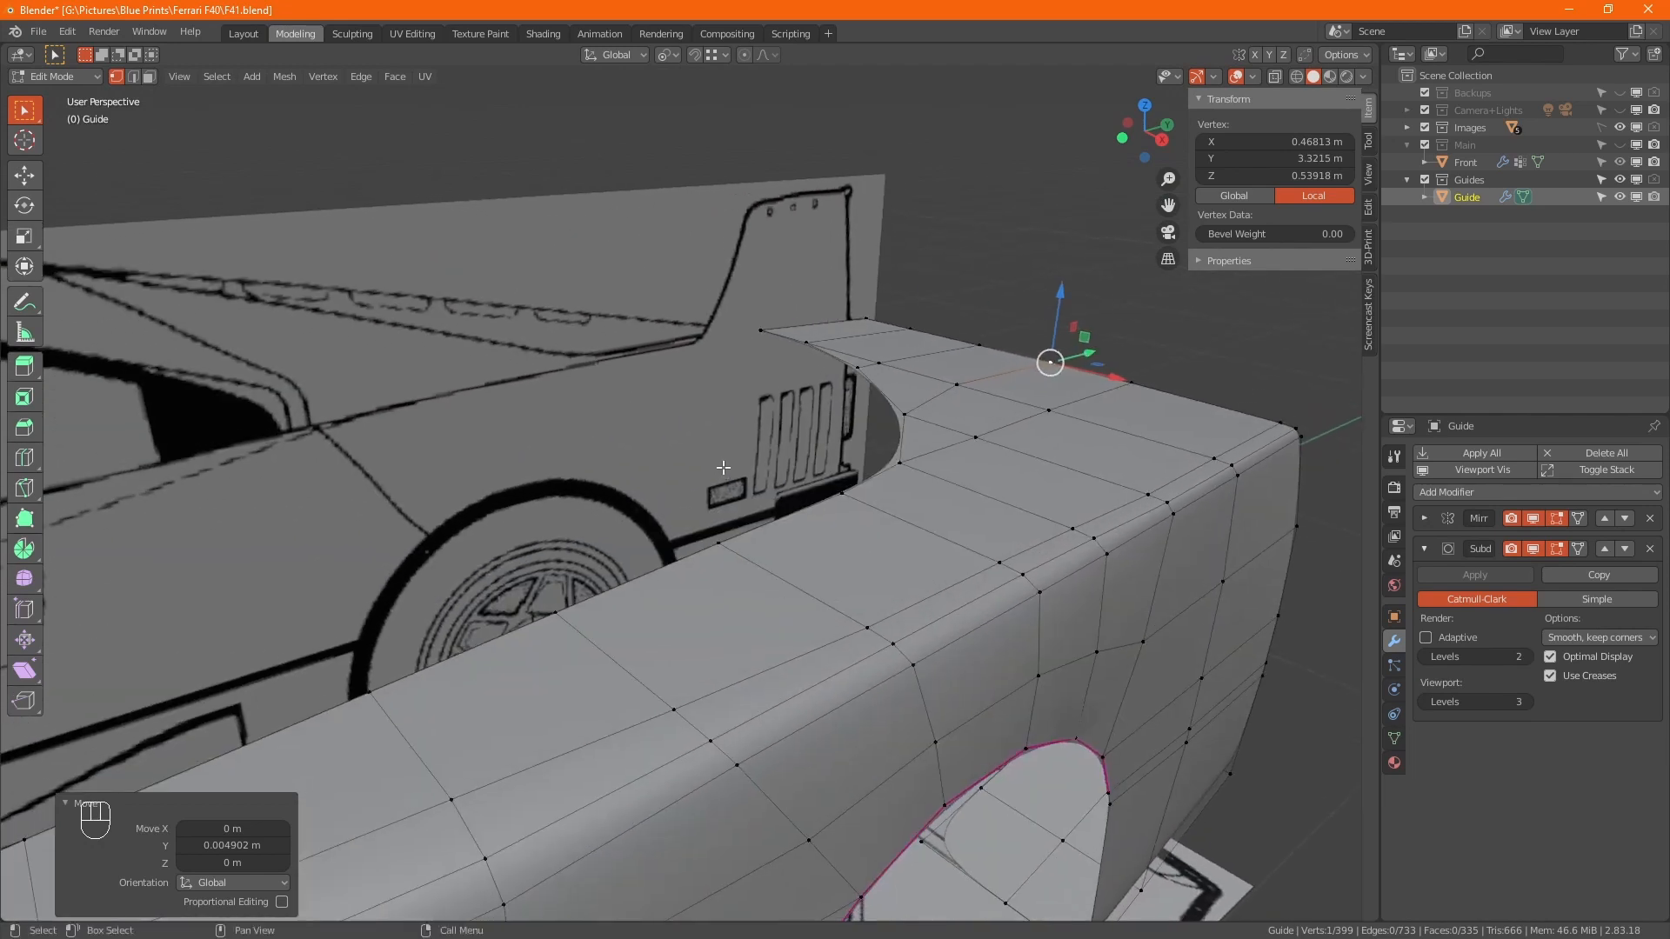
scroll(727, 465, down, 3)
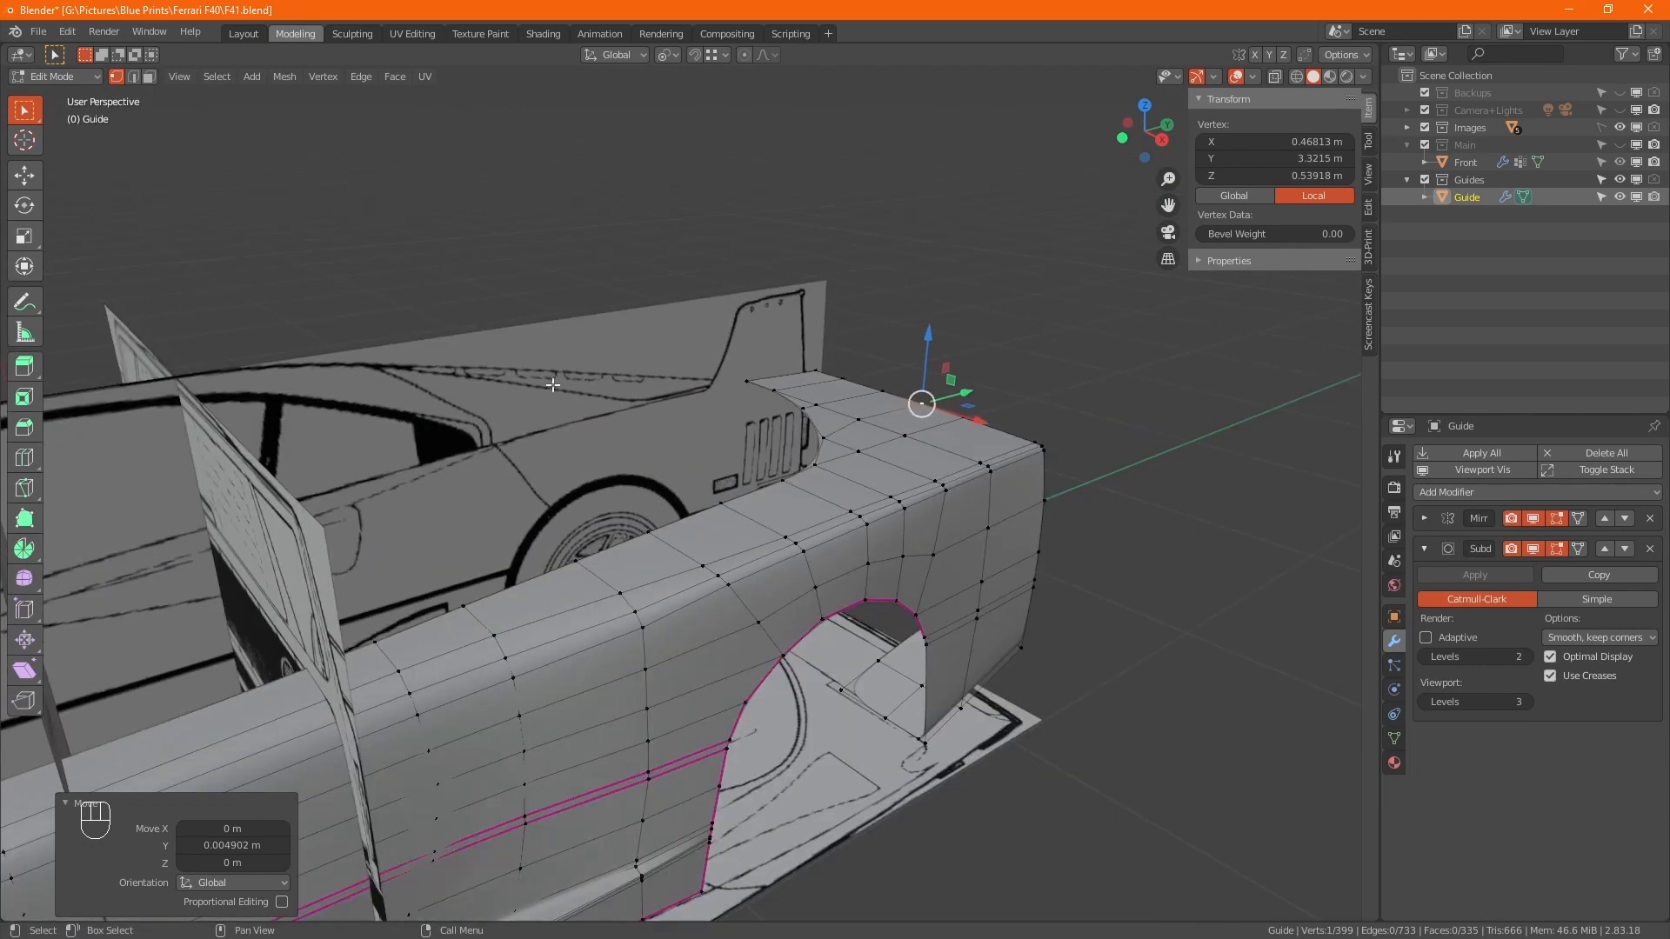
alt+drag(501, 491, 706, 494)
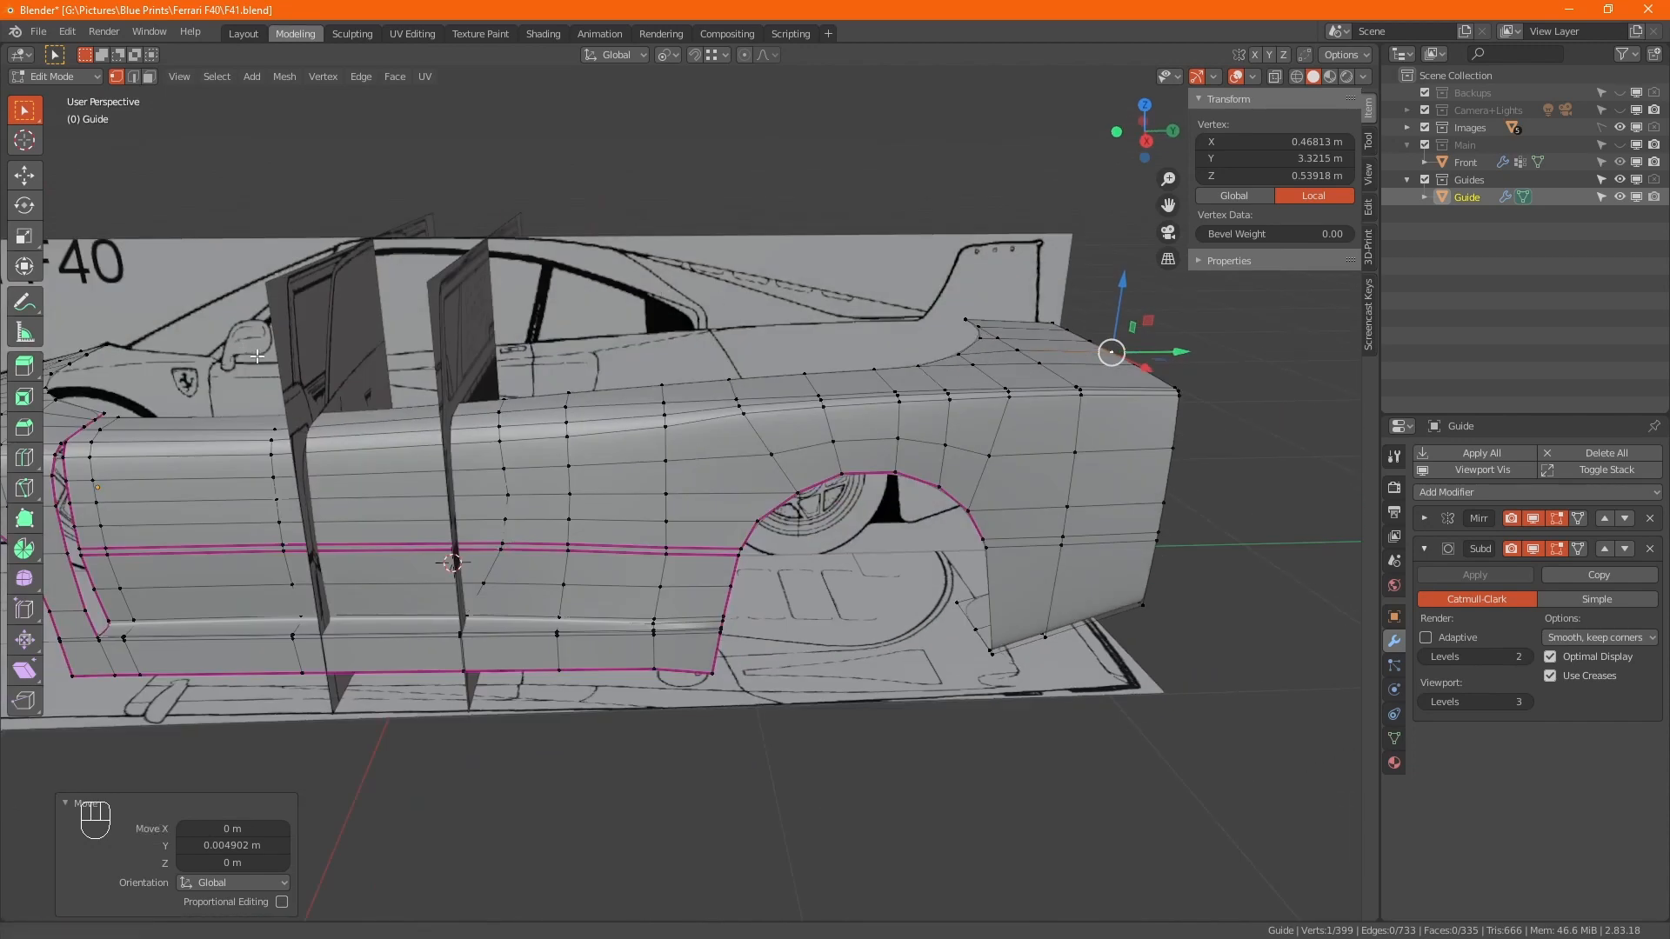
alt+drag(252, 353, 468, 478)
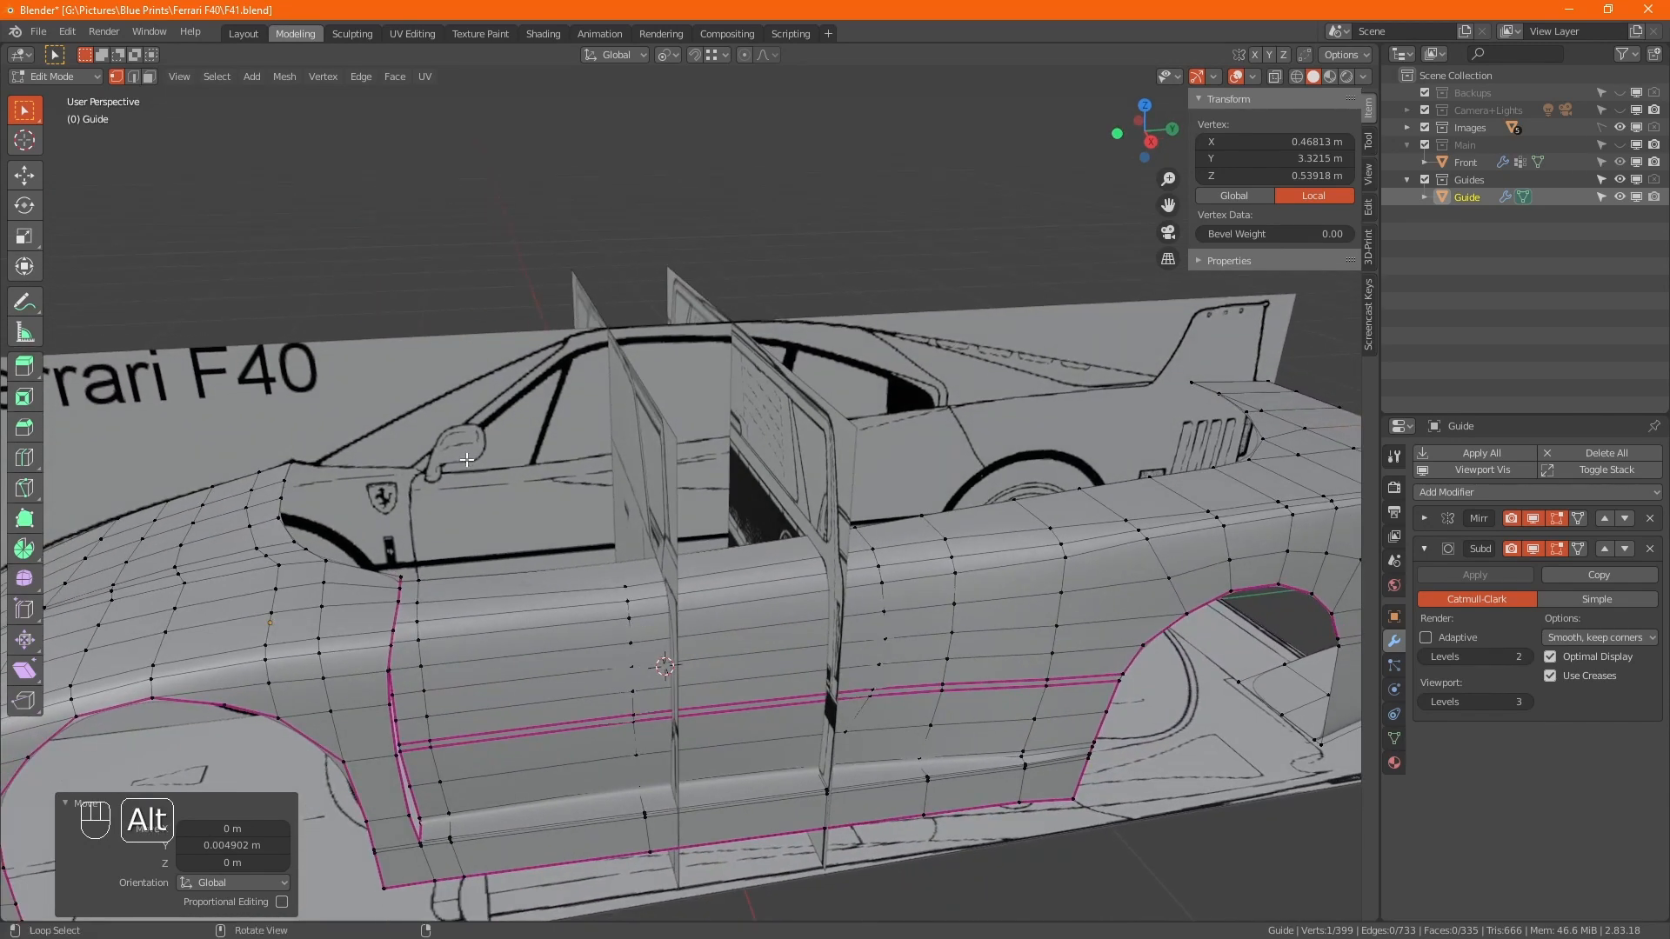
mouse_move(428, 587)
alt+mouse_down()
mouse_move(423, 619)
mouse_move(434, 569)
alt+mouse_up()
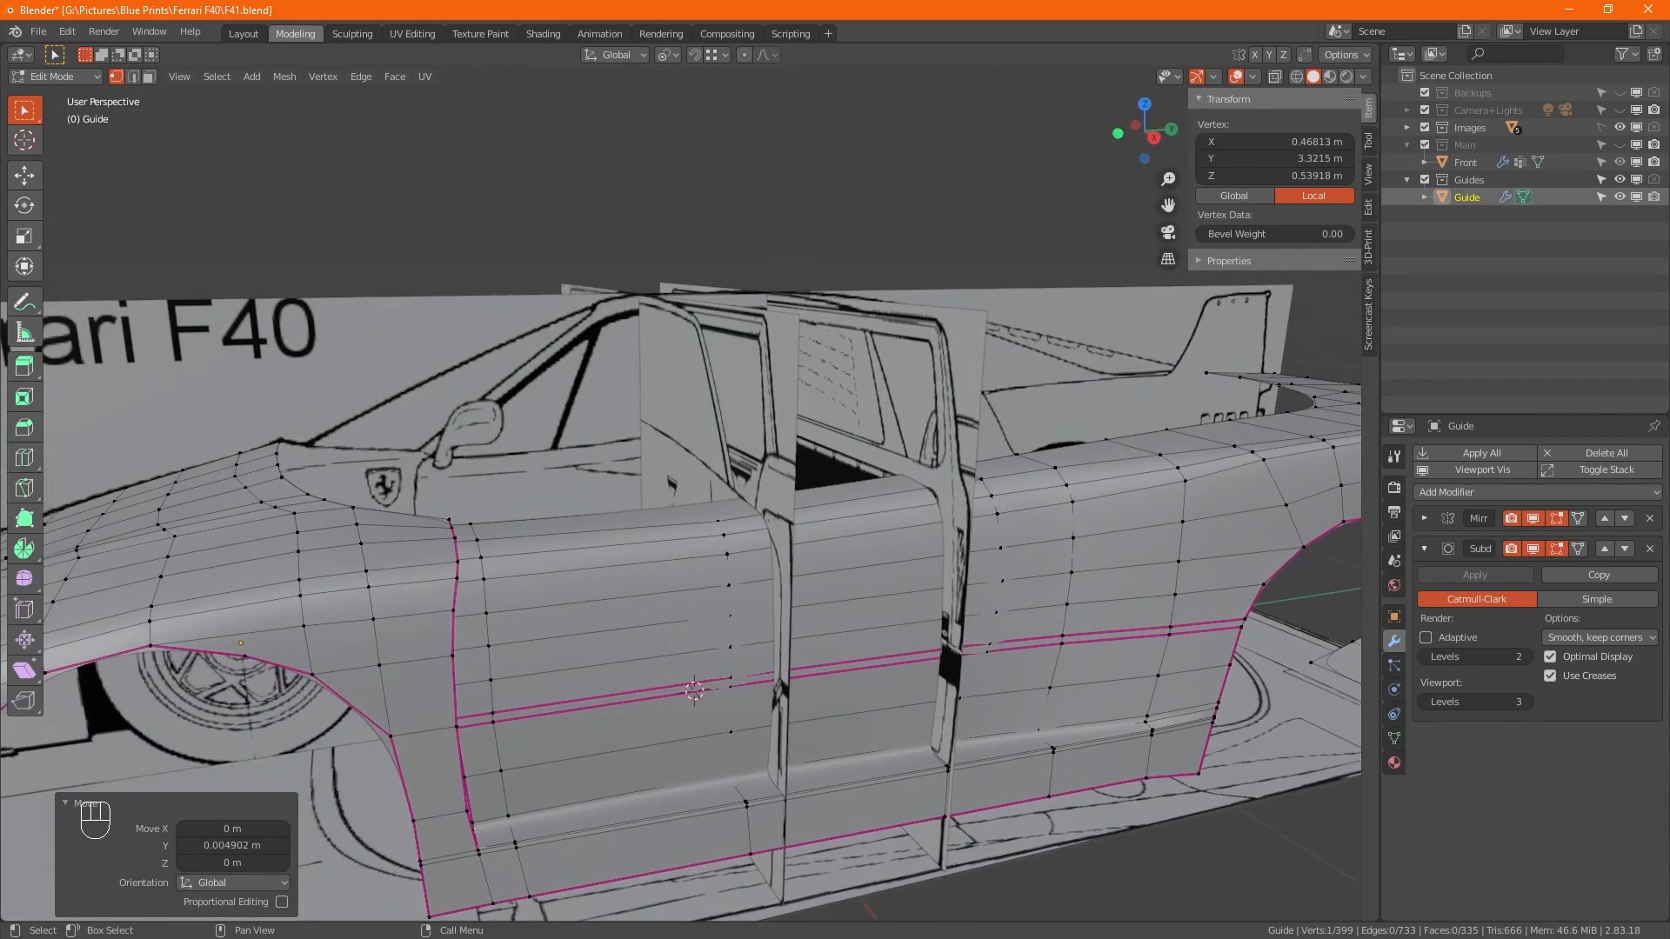
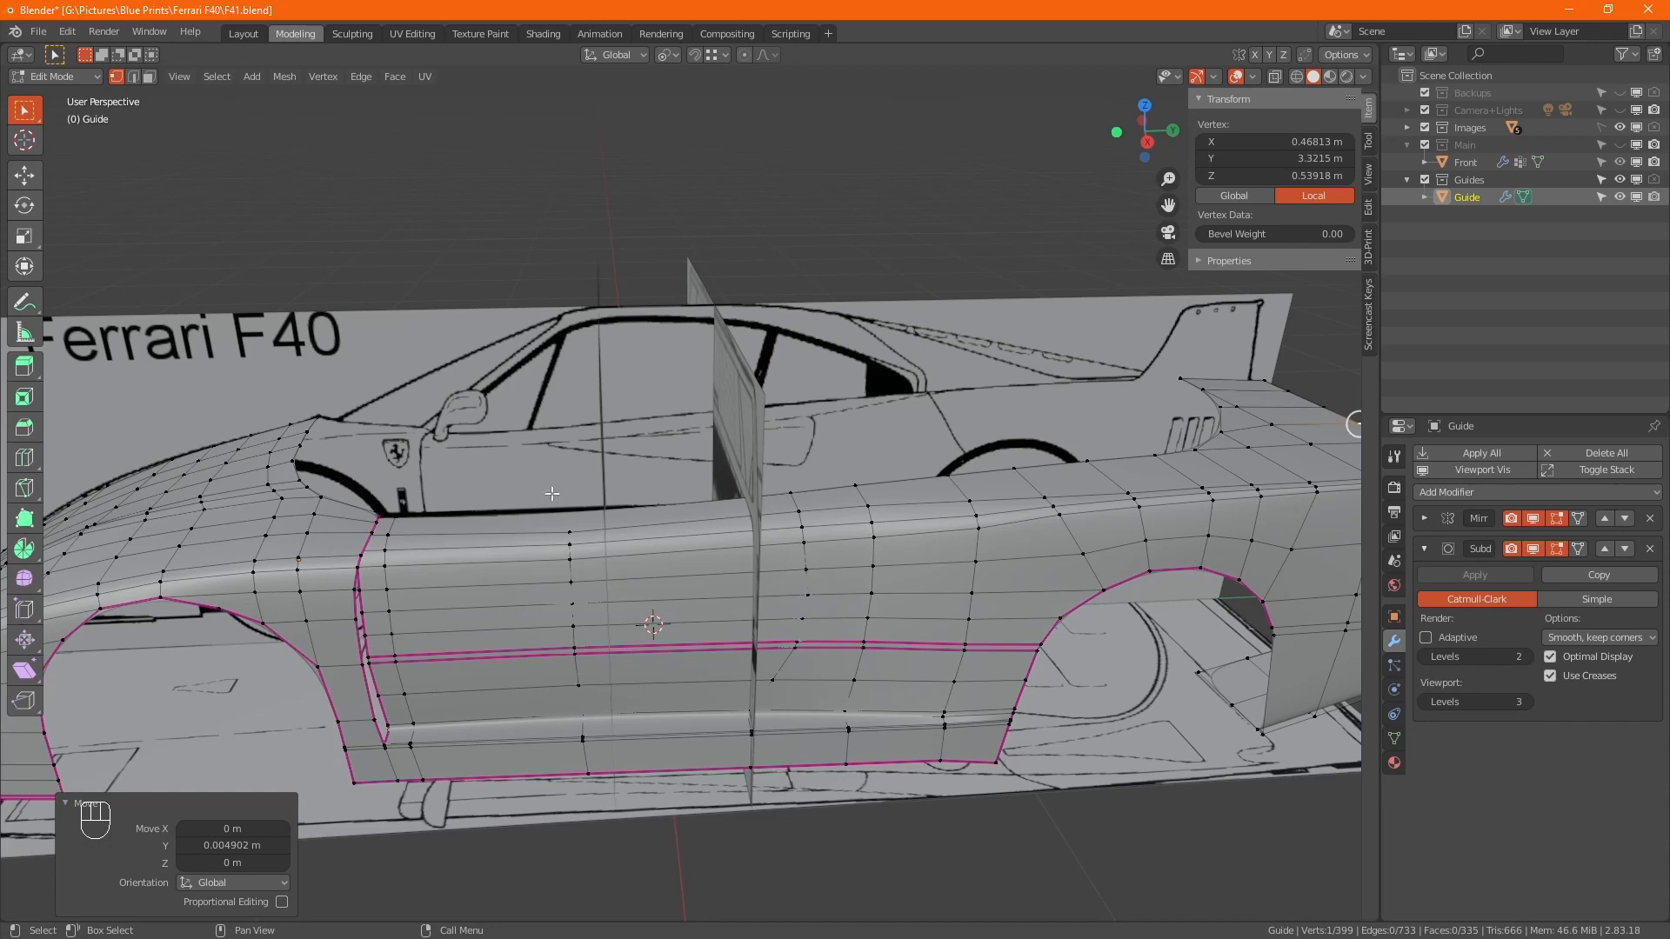
middle_drag(591, 510, 728, 601)
key(alt+z)
key(alt+z)
scroll(606, 577, up, 6)
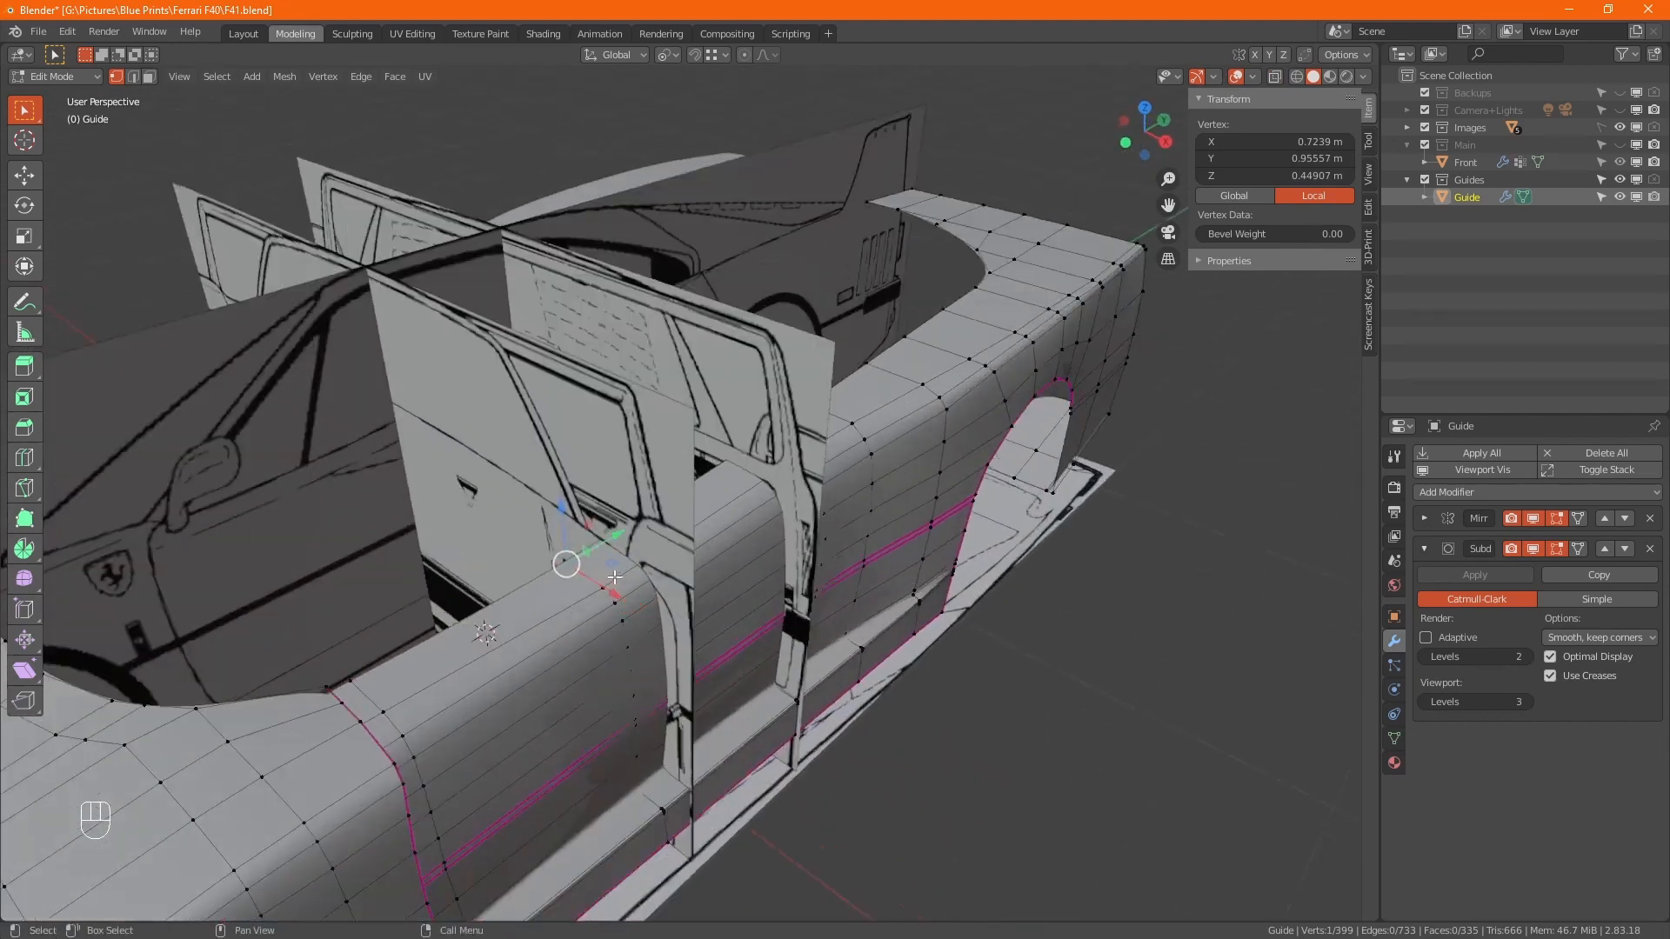
alt+middle_drag(606, 577, 474, 564)
scroll(561, 572, down, 4)
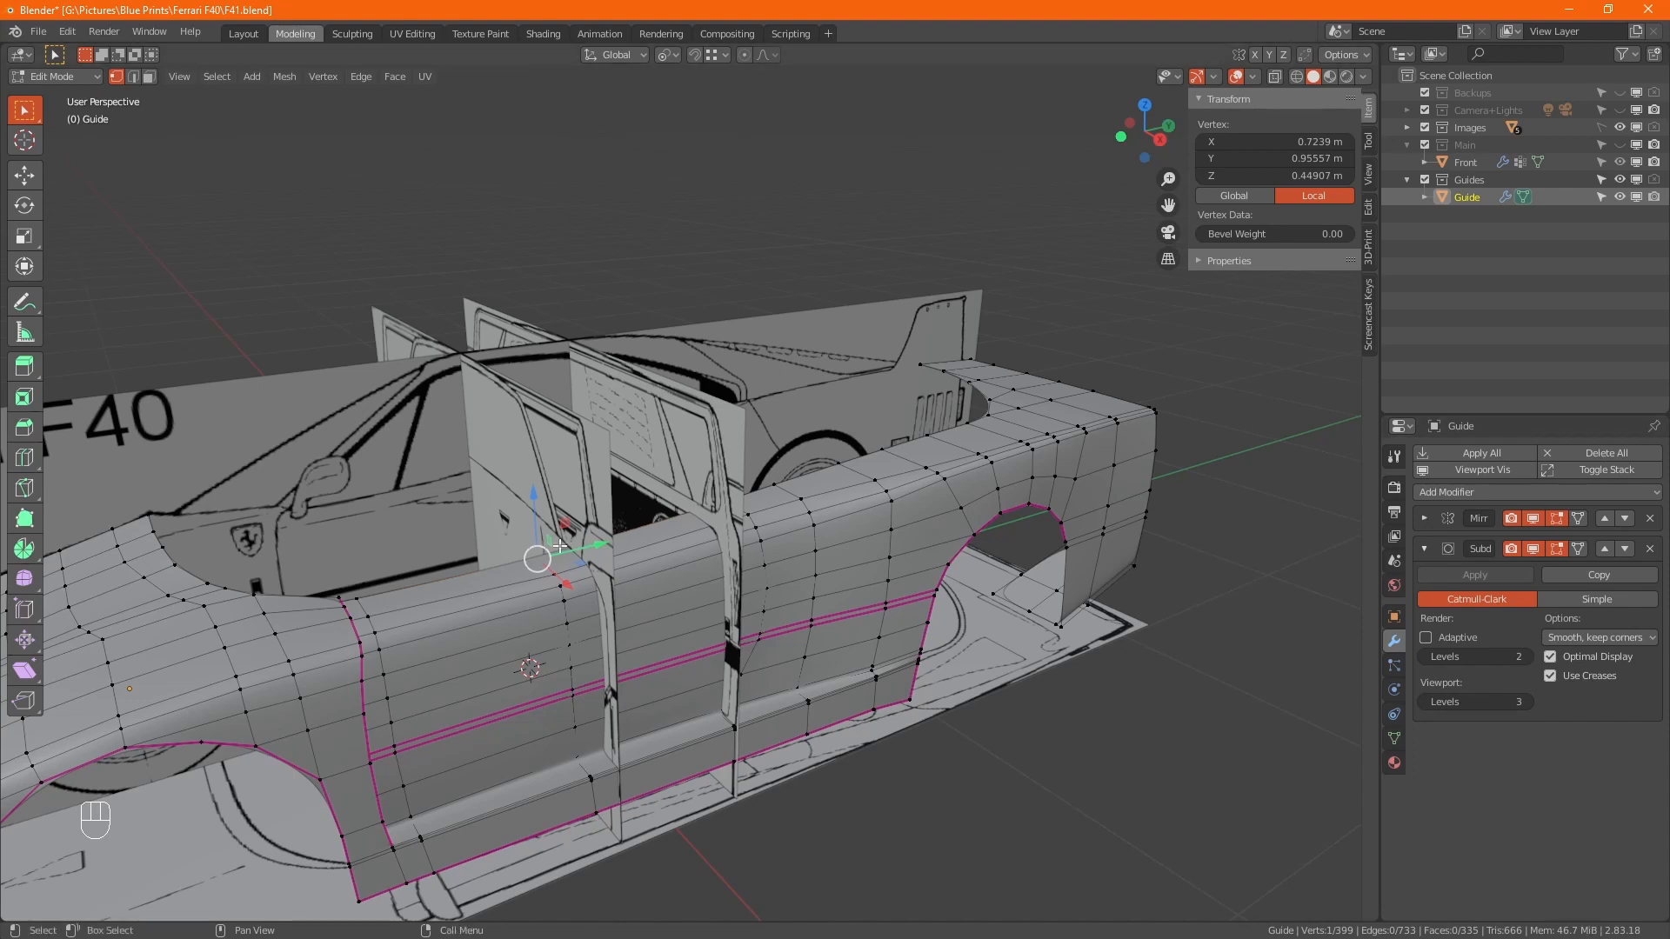
shift+middle_drag(557, 549, 525, 635)
scroll(724, 602, up, 4)
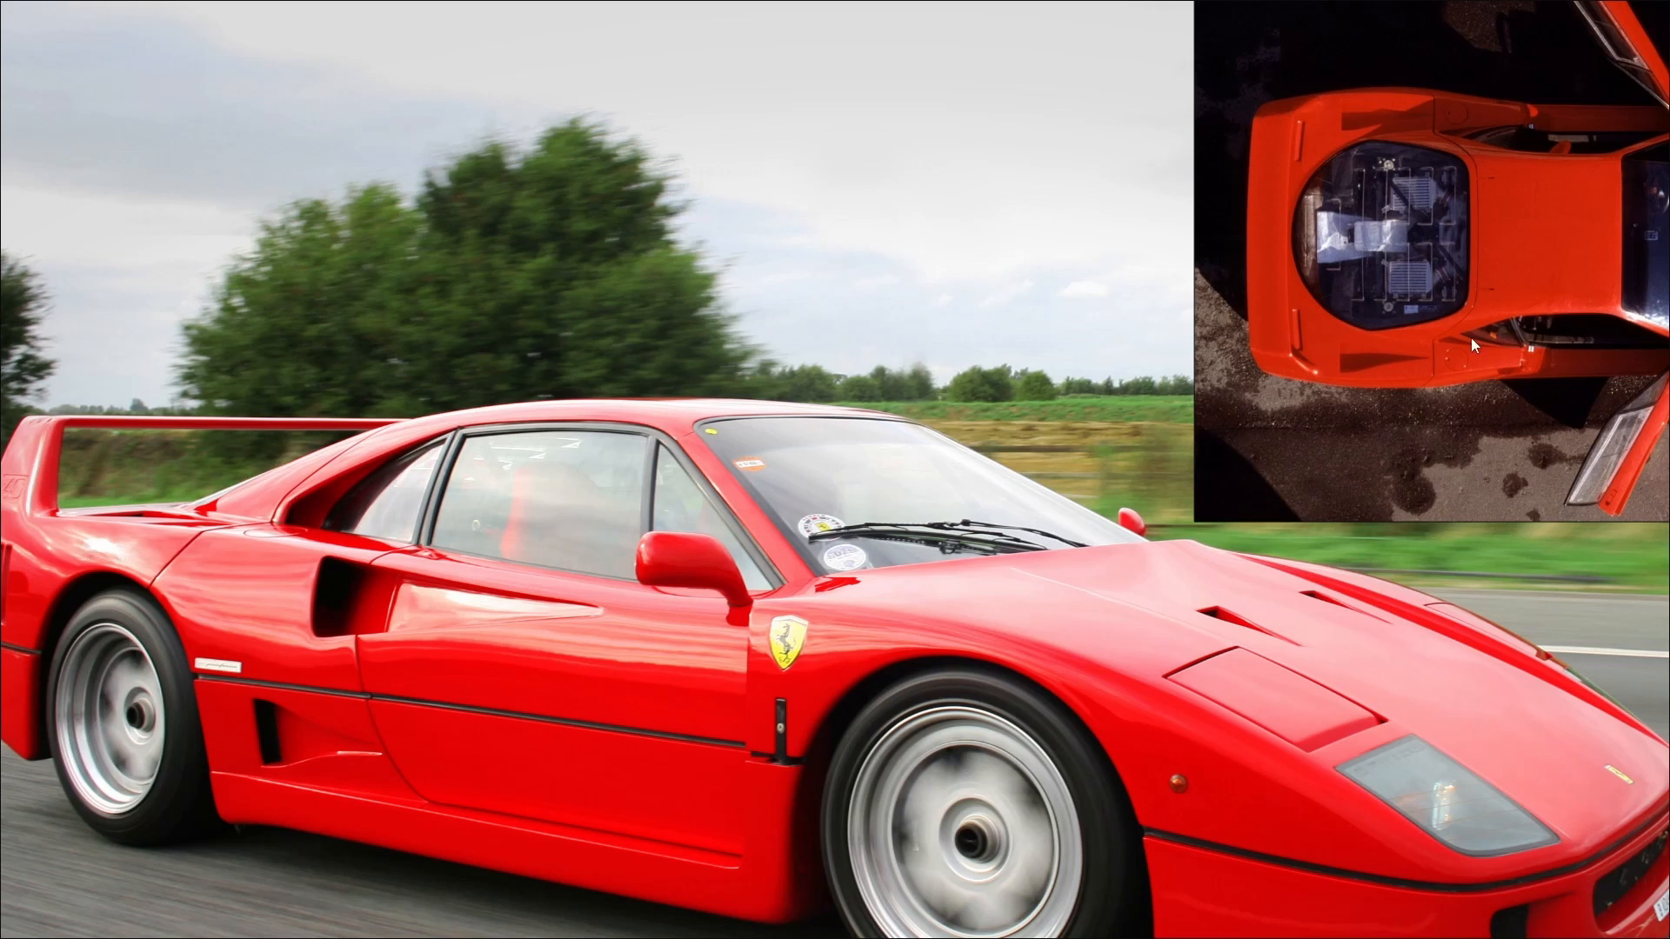
Switch to the reference photo board and examine the F40's engine cover, side windows, rear pillar and open engine bay
scroll(1472, 340, up, 1)
middle_drag(1472, 339, 477, 515)
scroll(455, 514, up, 3)
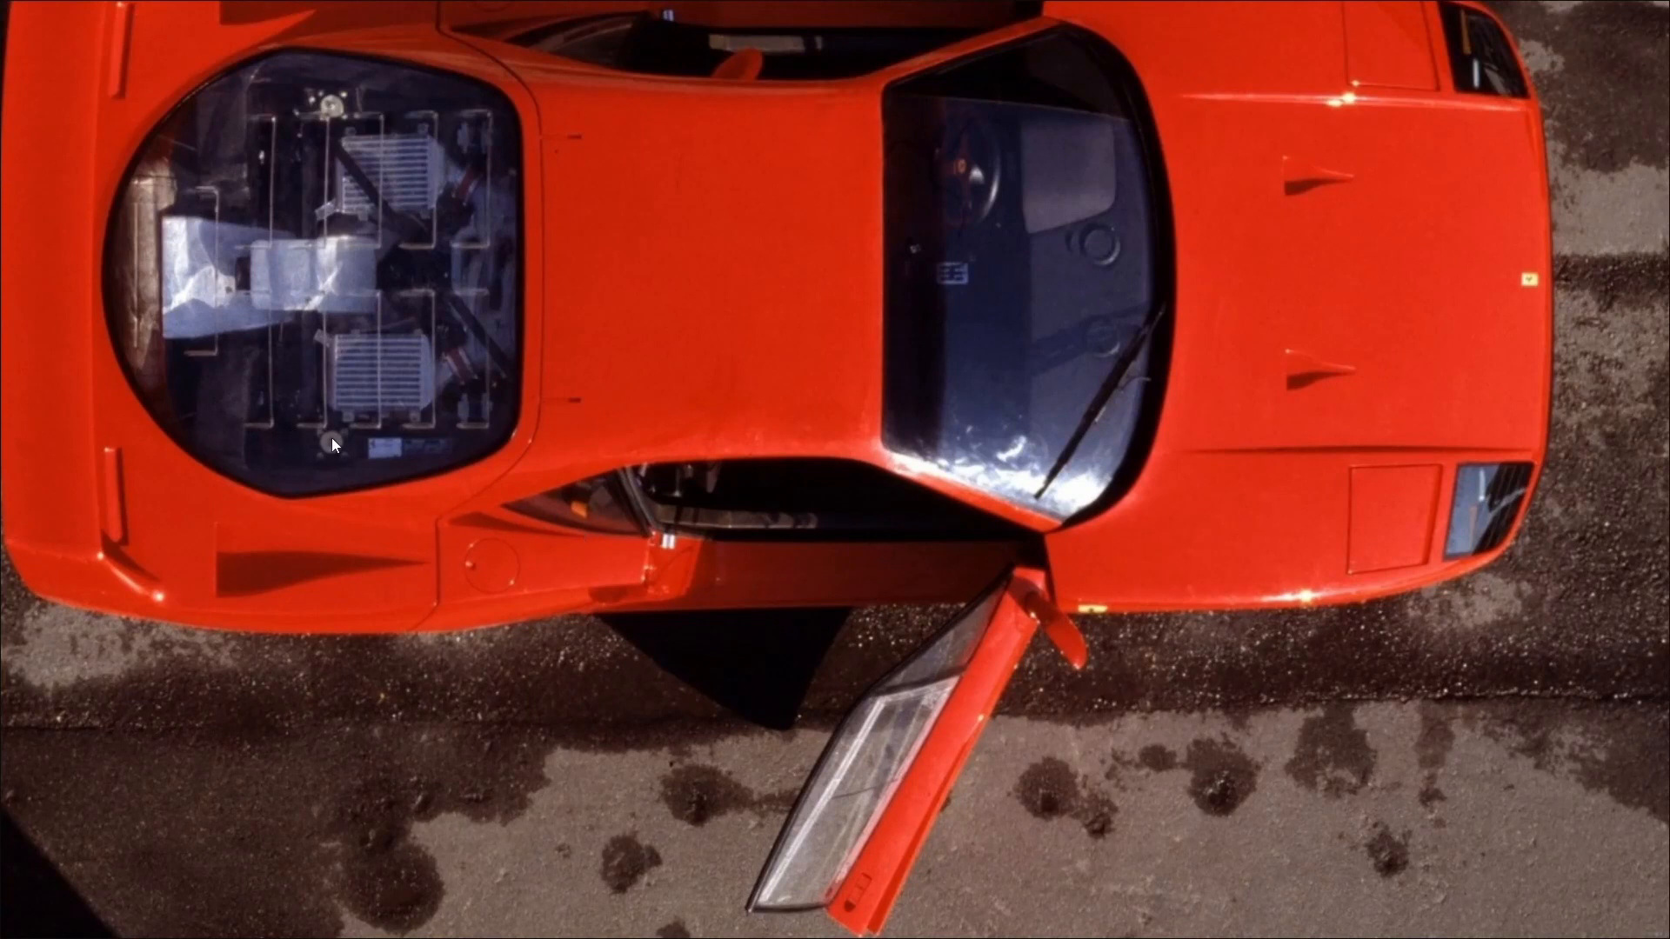
scroll(600, 420, down, 5)
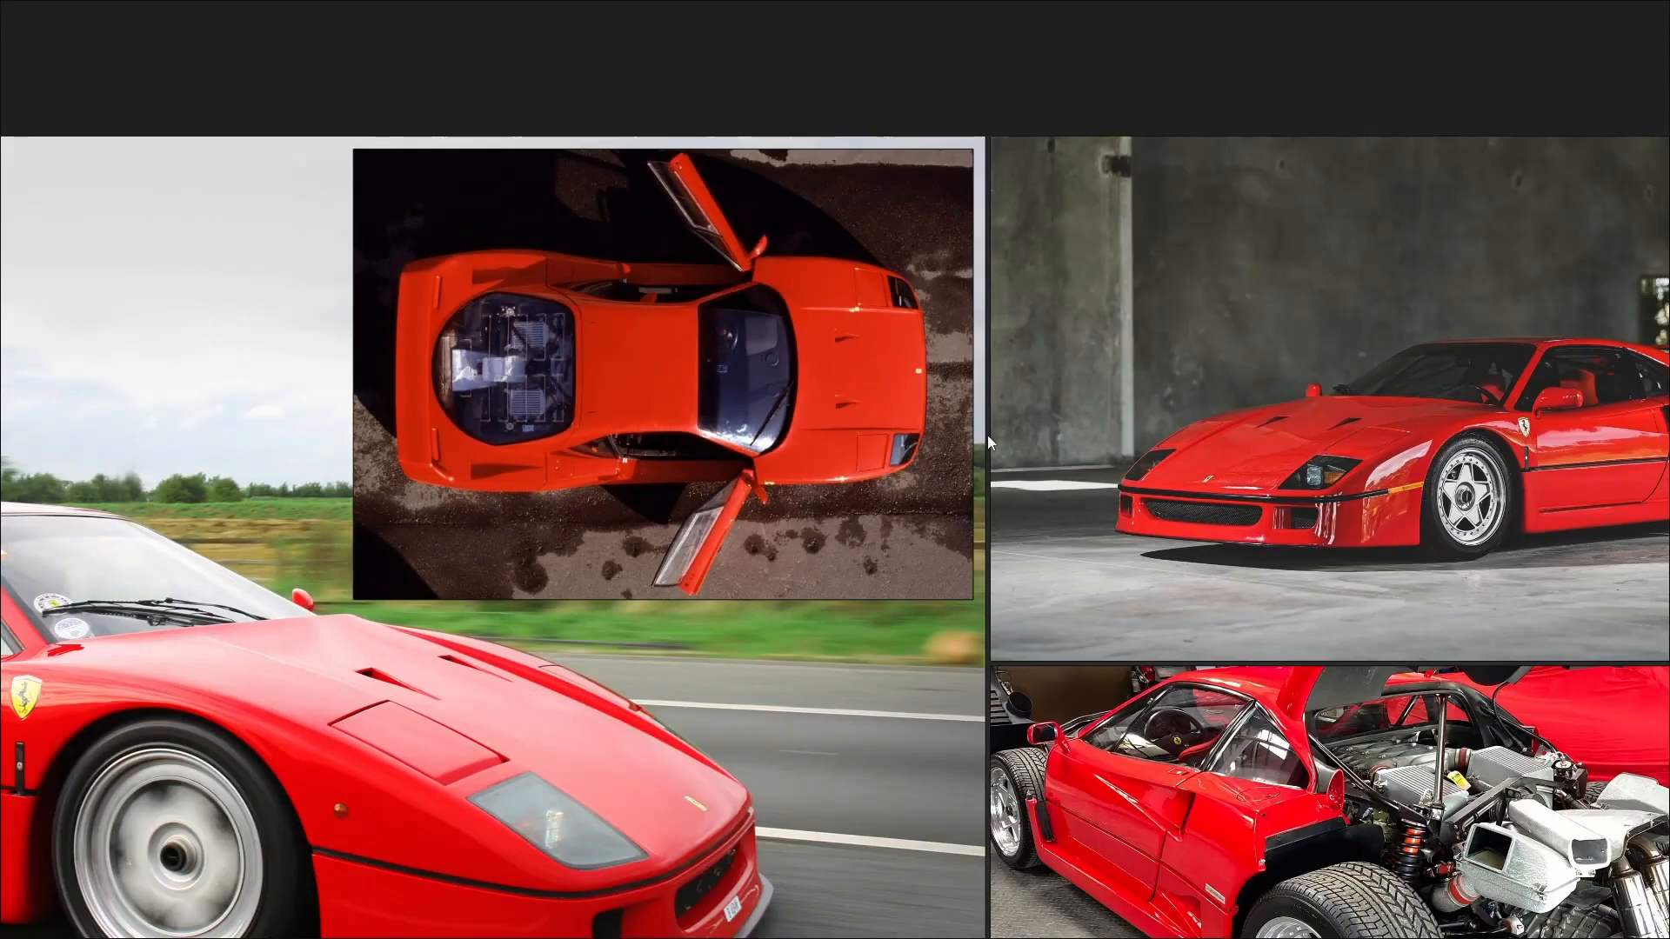
middle_drag(1142, 480, 417, 631)
scroll(417, 630, up, 1)
scroll(1105, 508, up, 5)
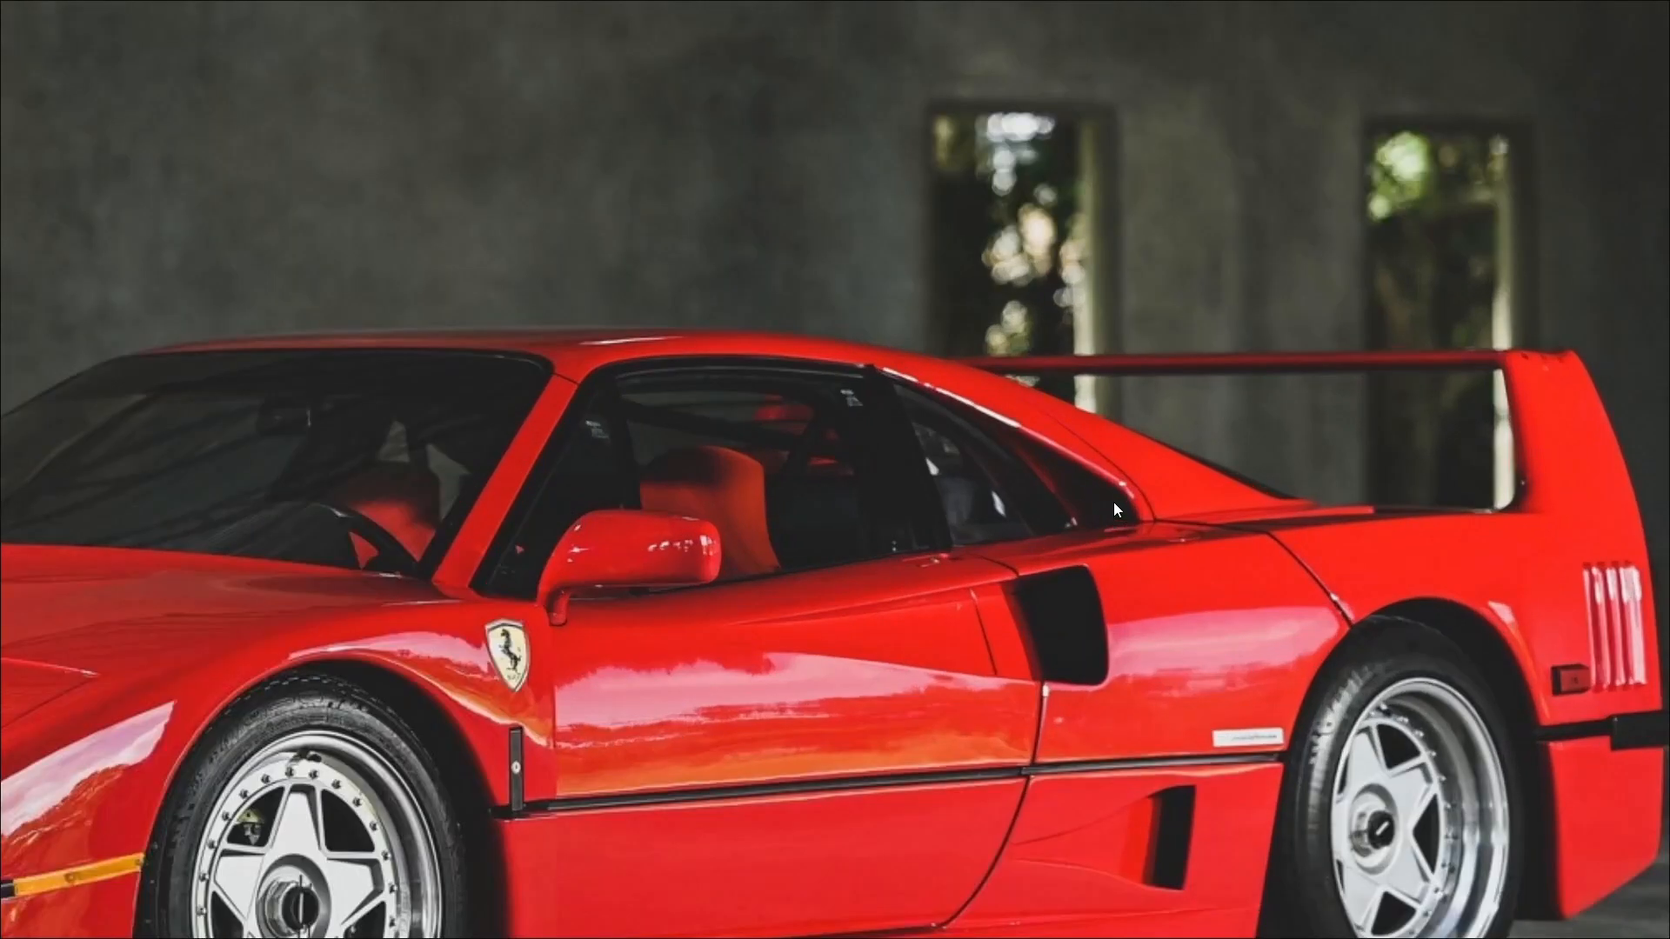
scroll(1113, 502, down, 4)
scroll(1120, 499, down, 1)
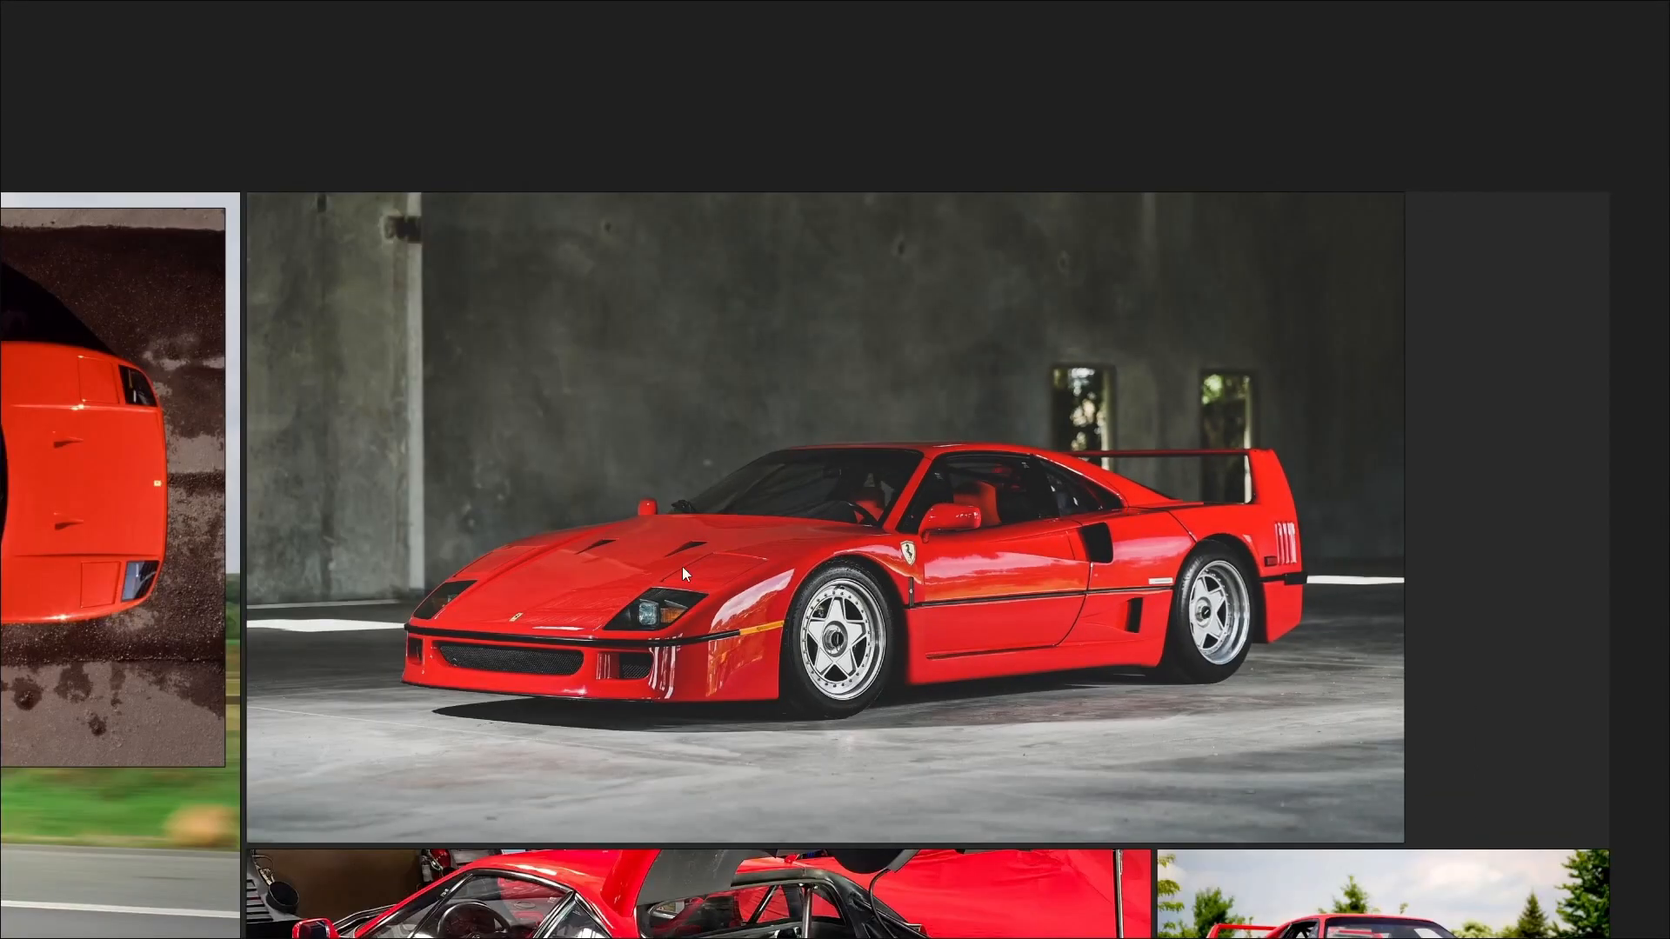
middle_drag(602, 596, 772, 290)
scroll(740, 503, down, 1)
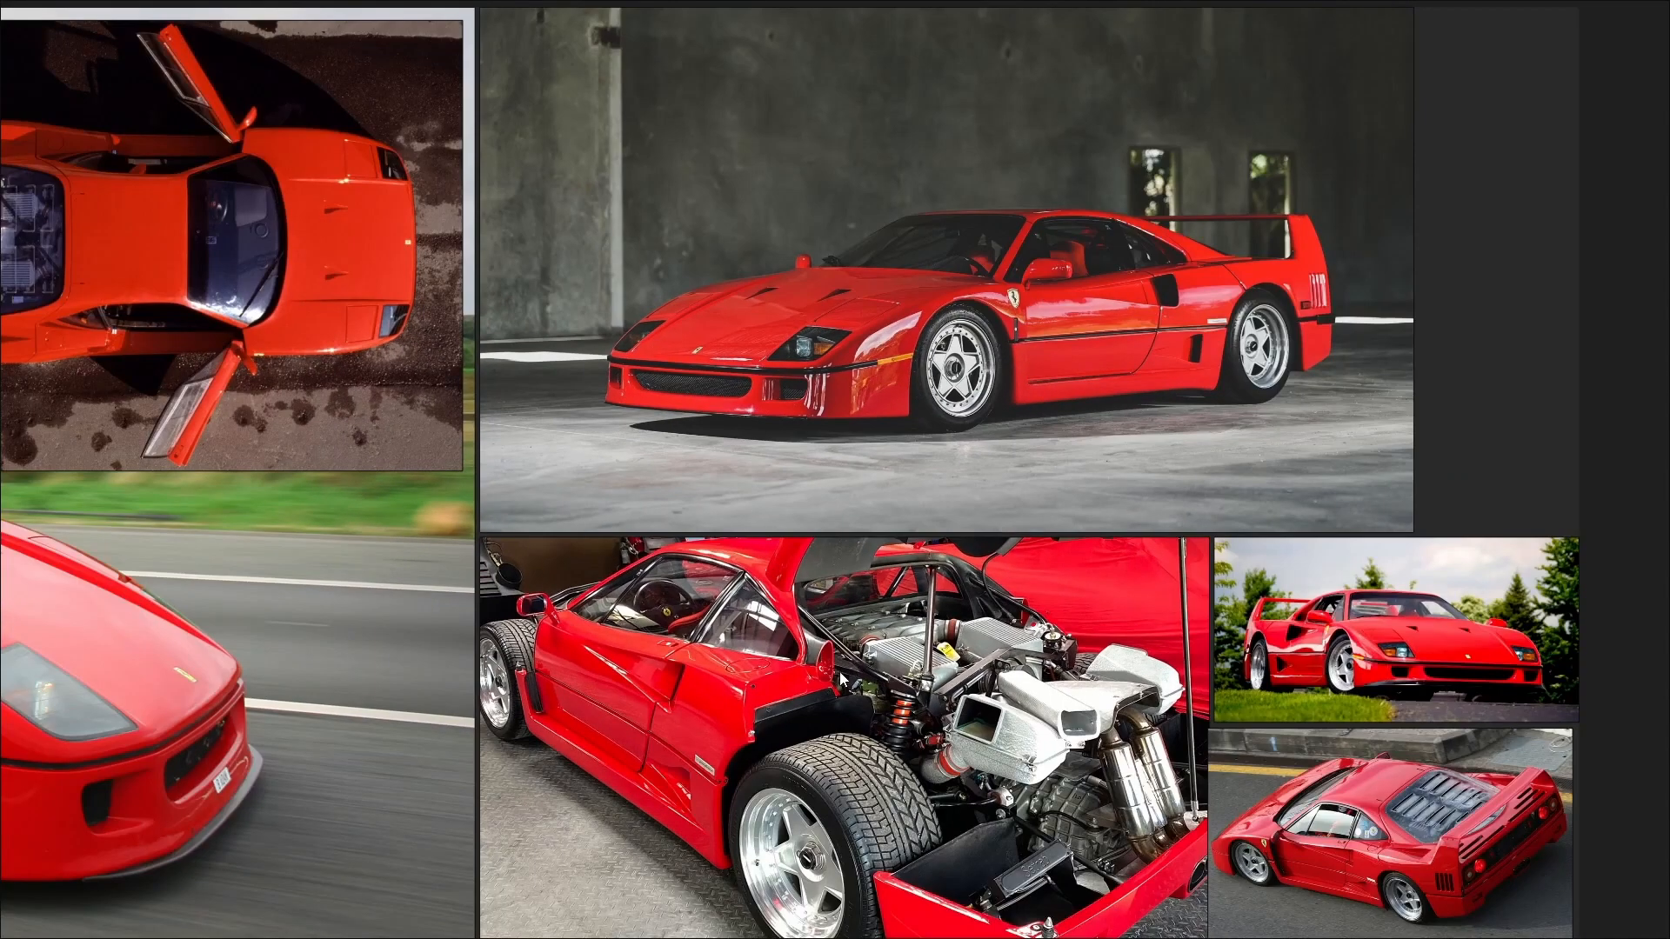
scroll(849, 692, up, 3)
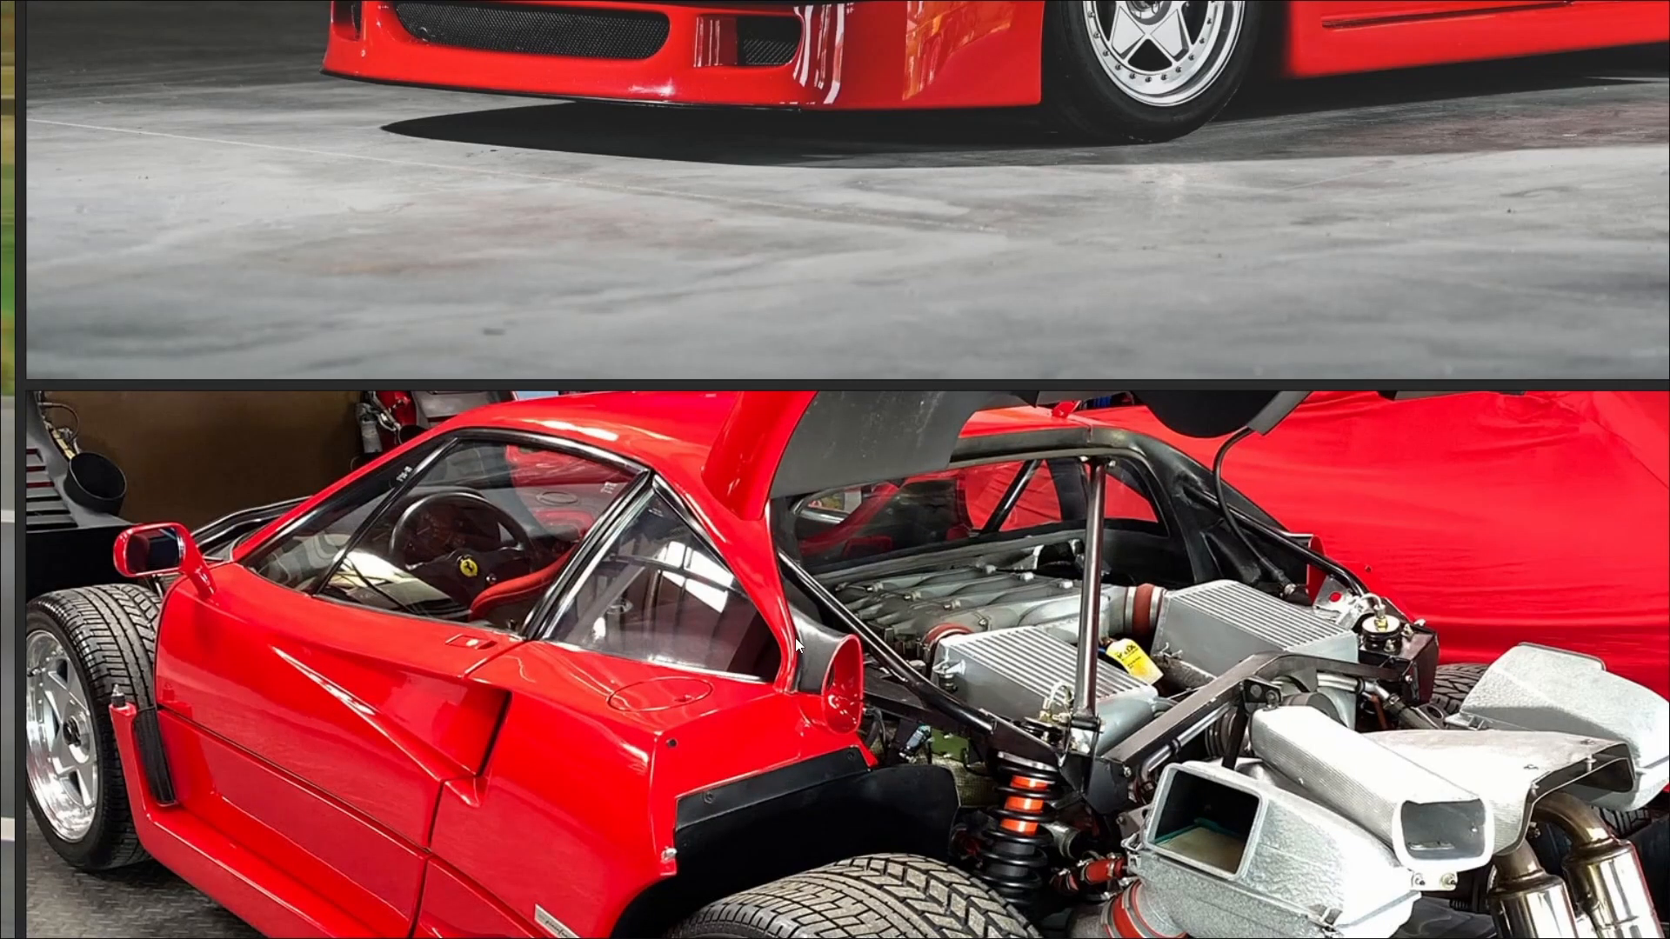
scroll(795, 638, down, 5)
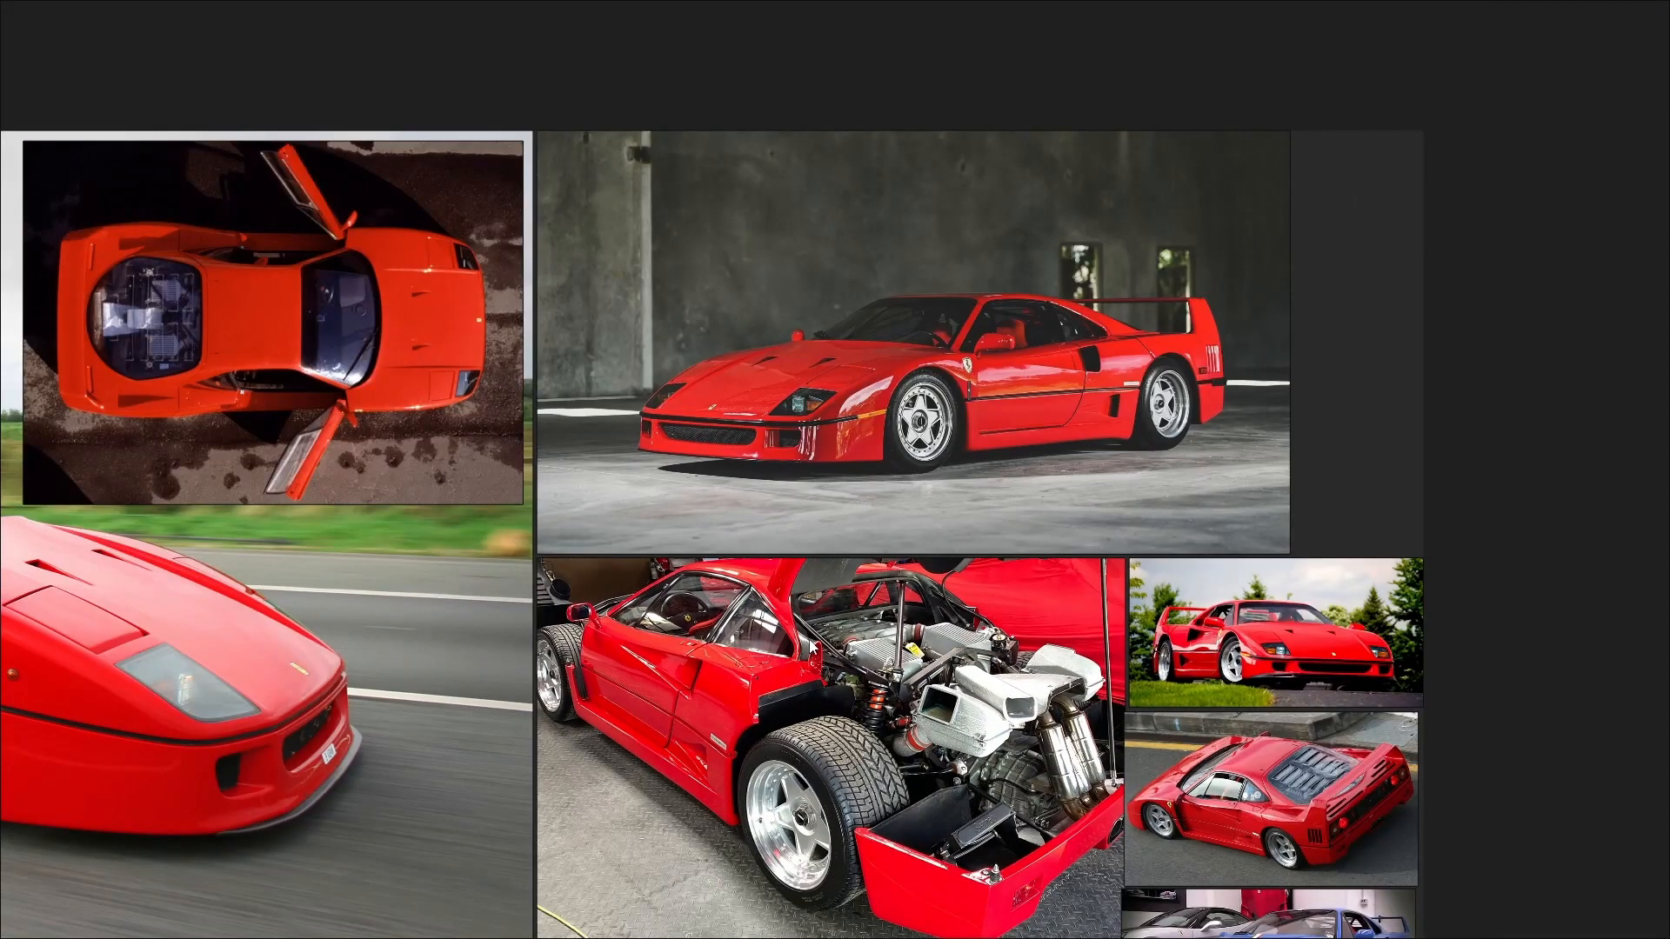
scroll(781, 623, up, 1)
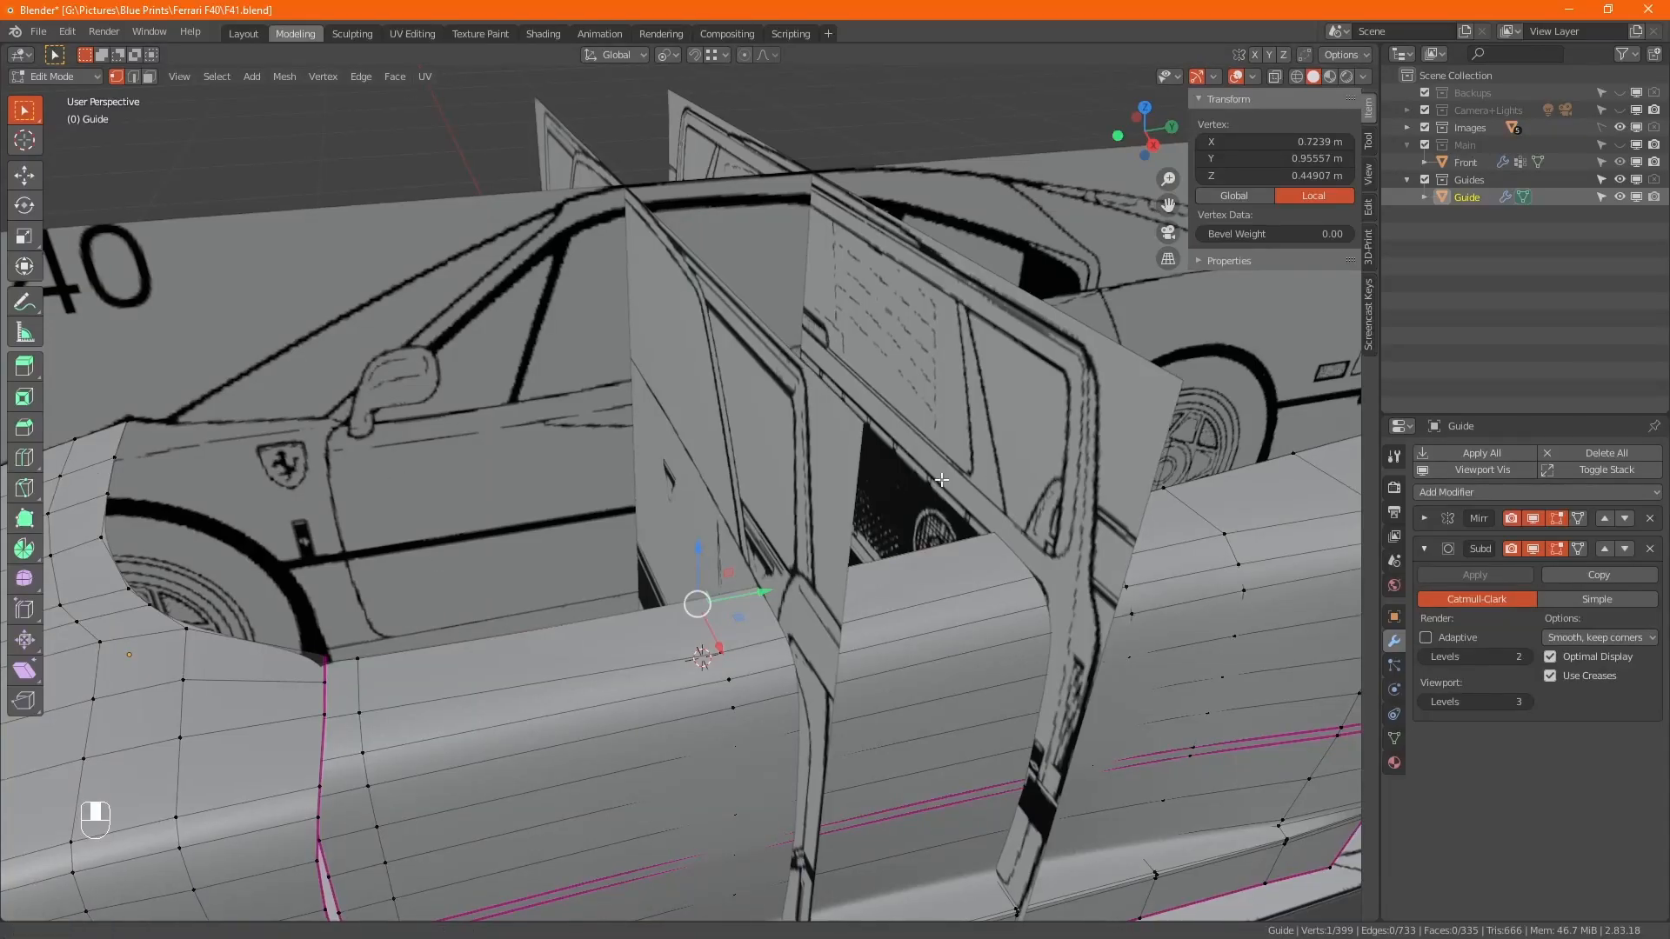
Return to Blender and check the upper inner vertex ahead of the rear wheel arch against the blueprint in the right side view
shift+middle_drag(941, 480, 713, 401)
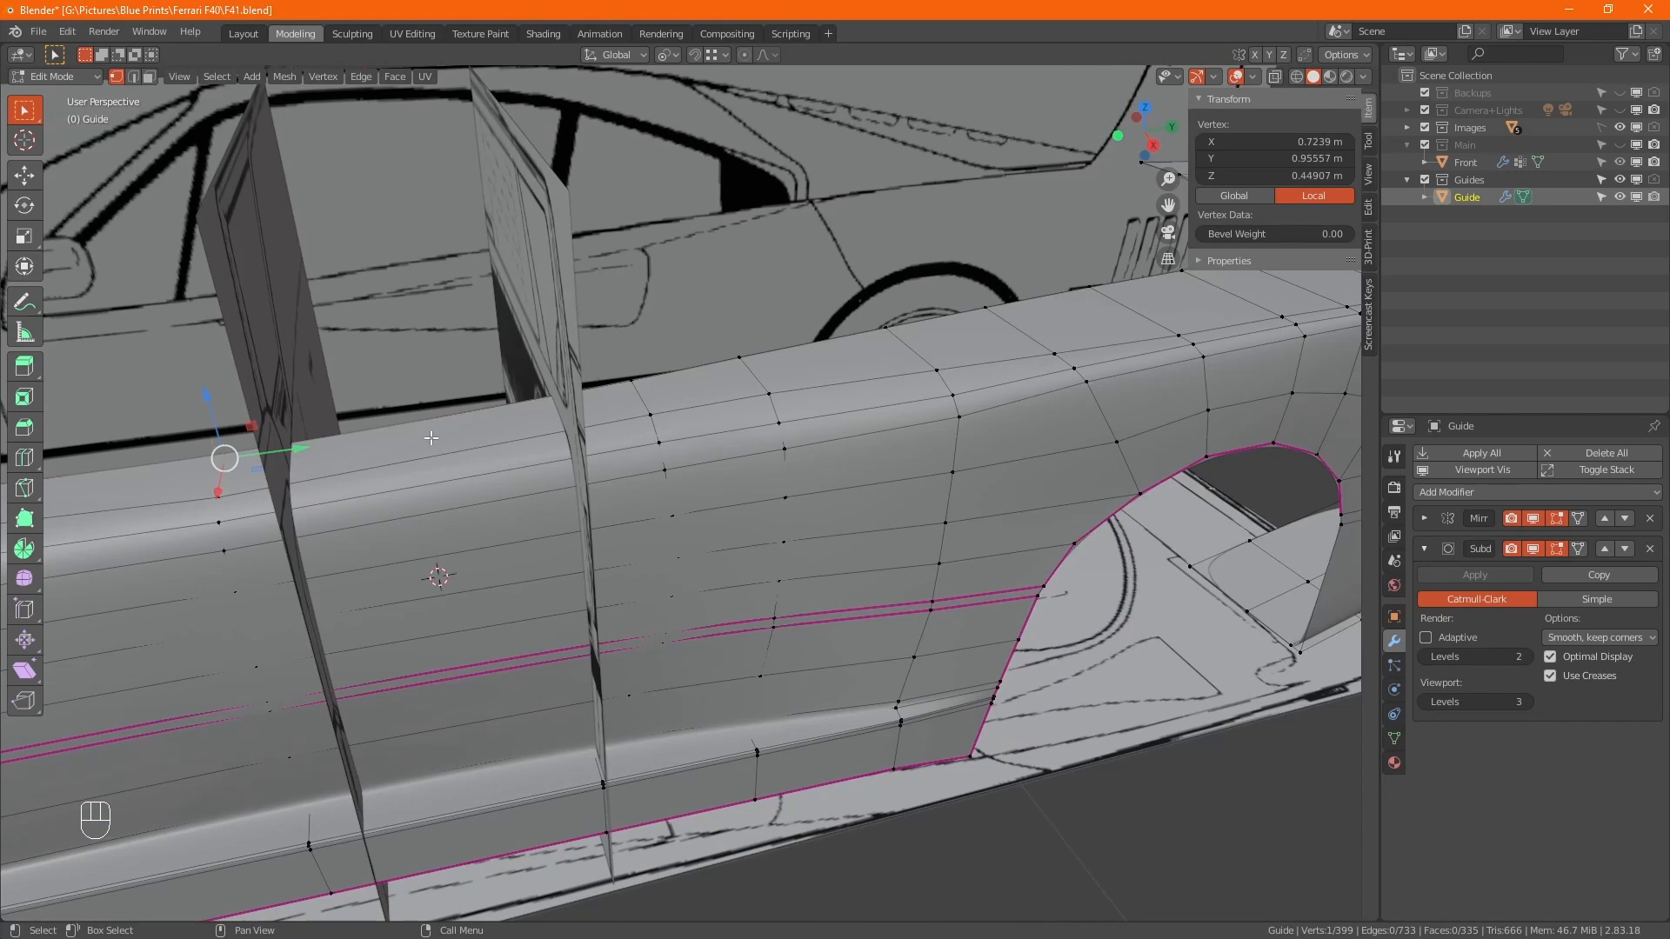
click(889, 329)
key(KP_3)
alt+middle_drag(896, 384, 915, 431)
click(1008, 319)
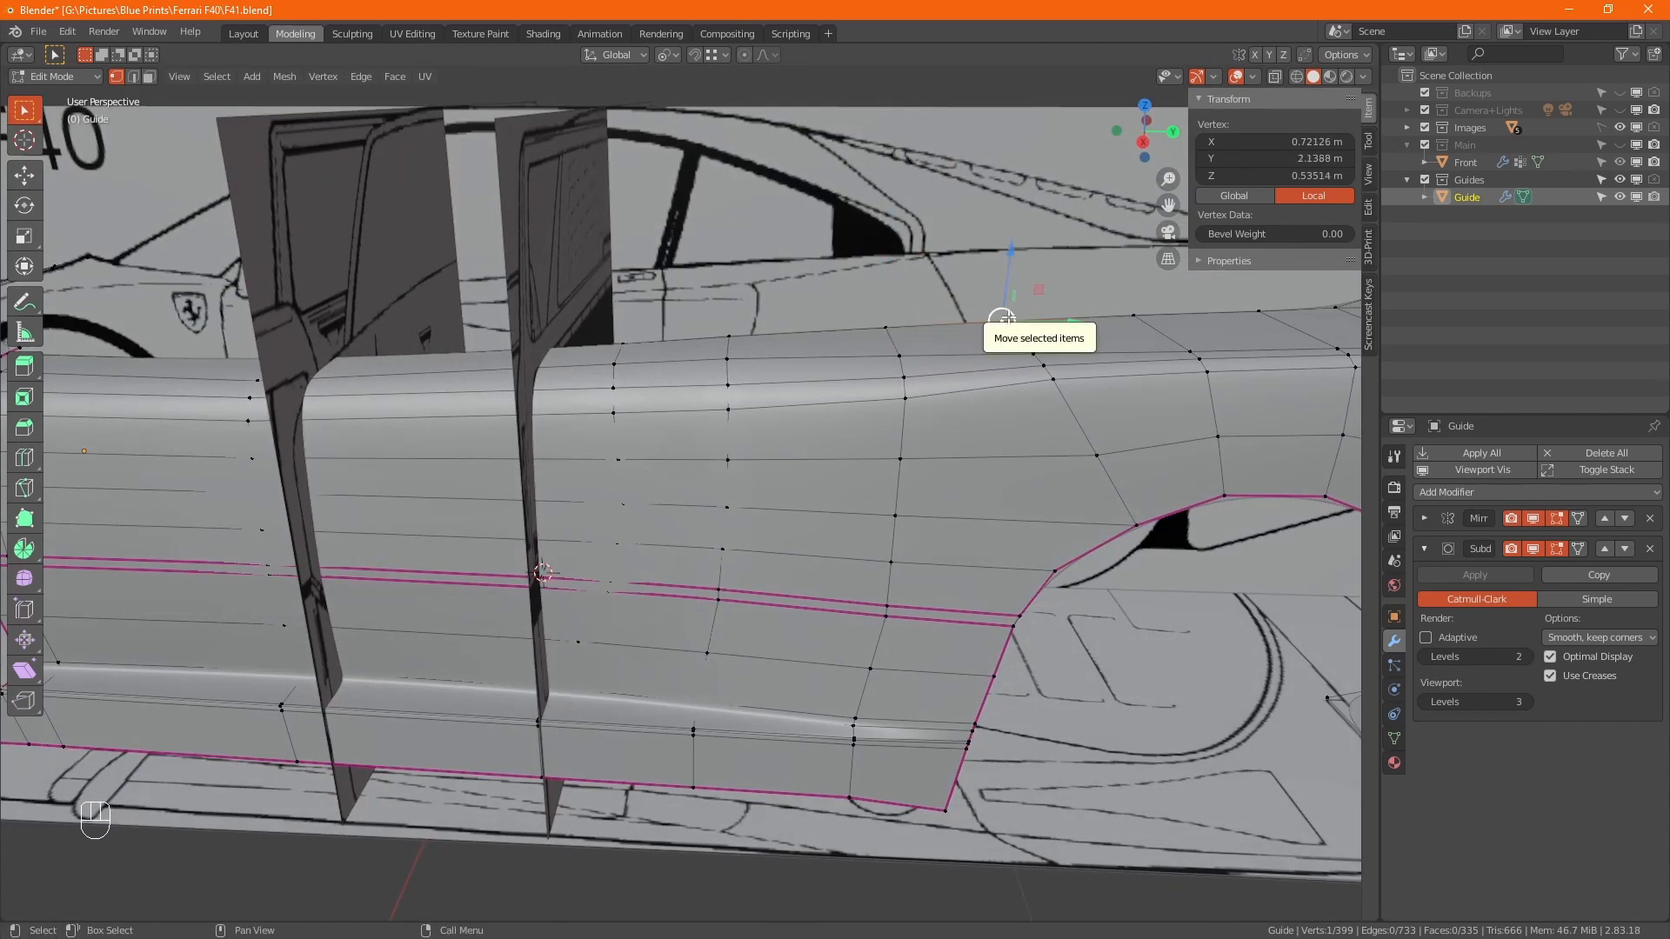
key(KP_3)
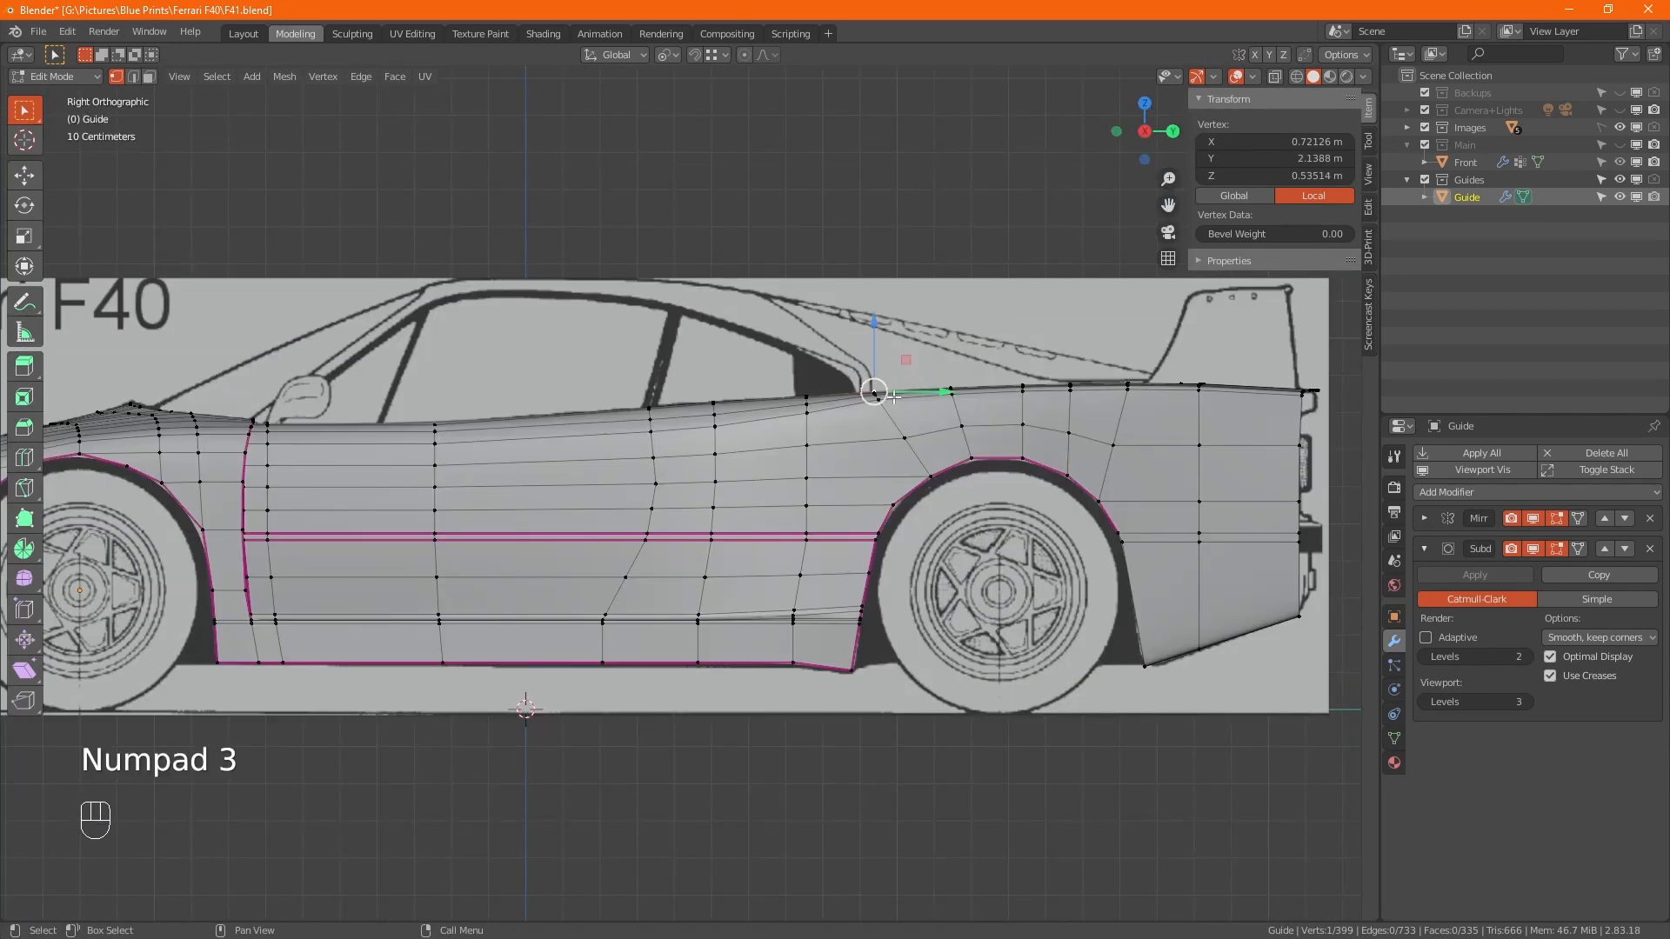
middle_drag(893, 397, 867, 509)
Select the four upper vertices of the crosswise loop ahead of the rear wheel arch and edge-slide them forward by about 0.19 in side view
middle_drag(925, 397, 785, 476)
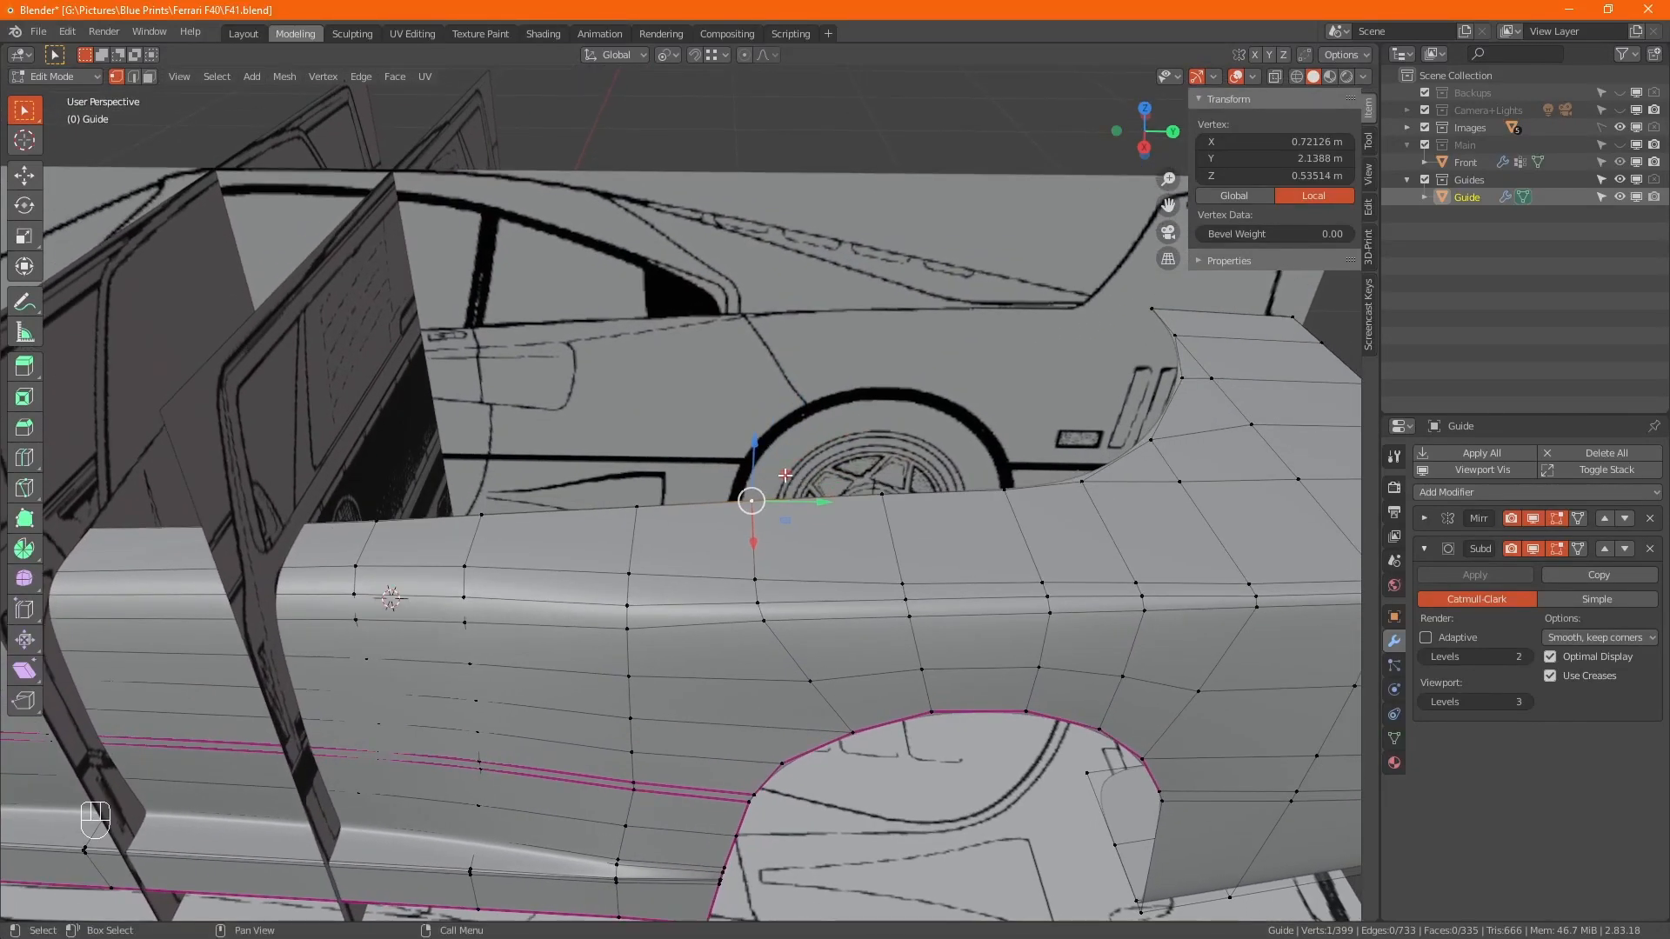
scroll(785, 475, up, 2)
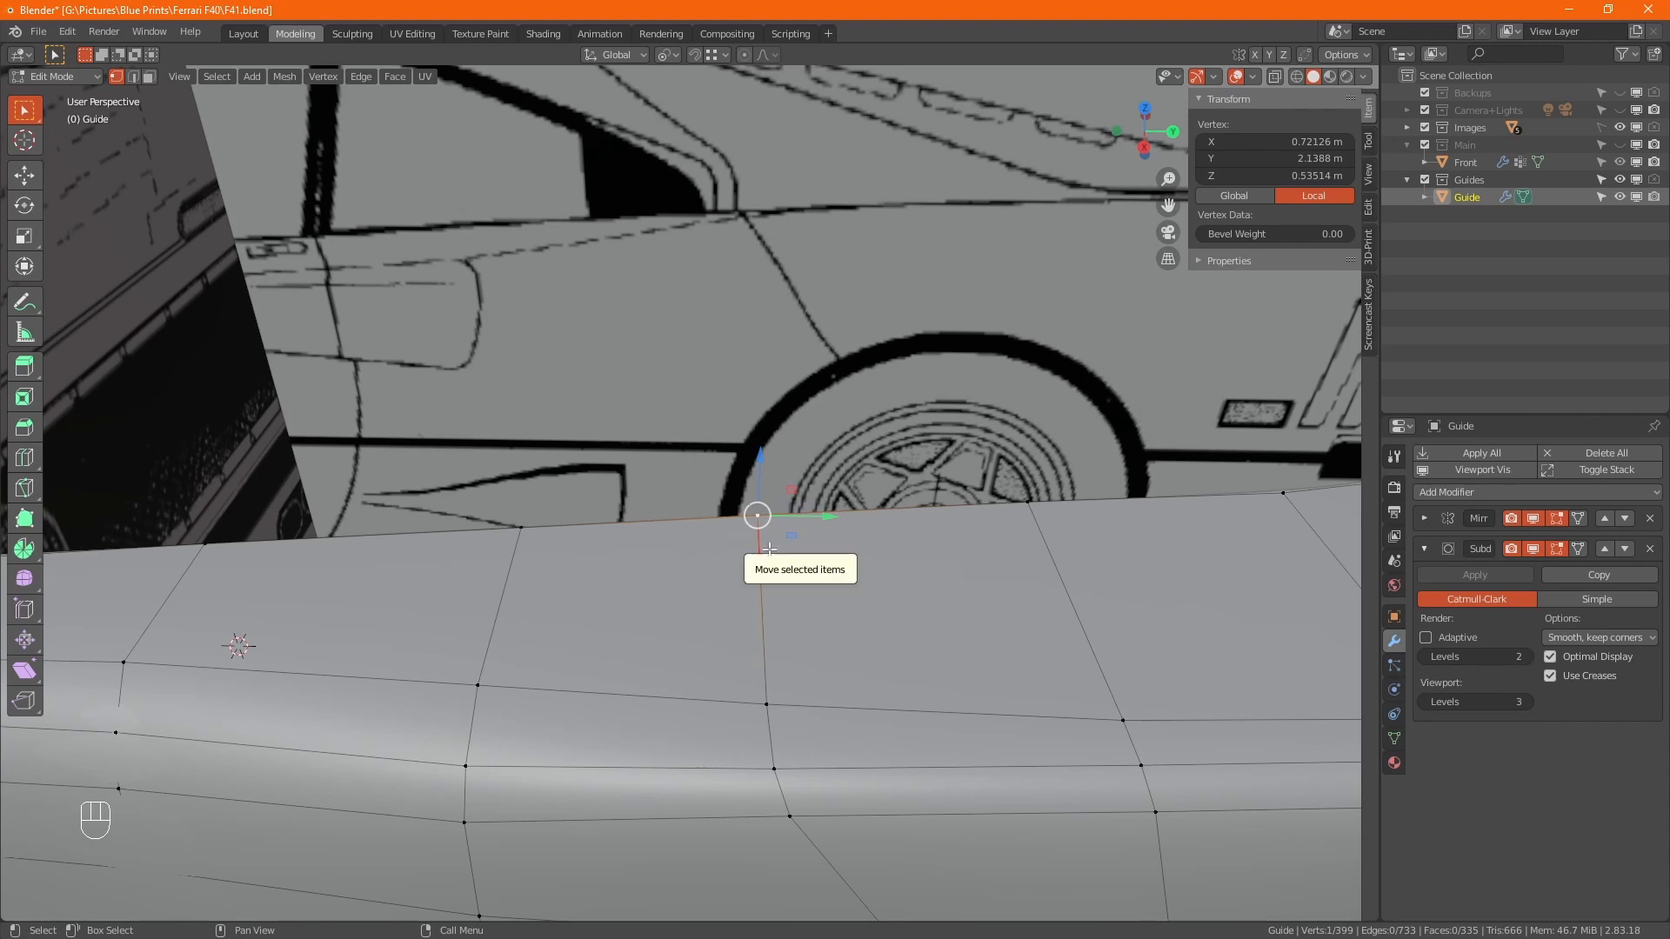
drag(698, 446, 828, 844)
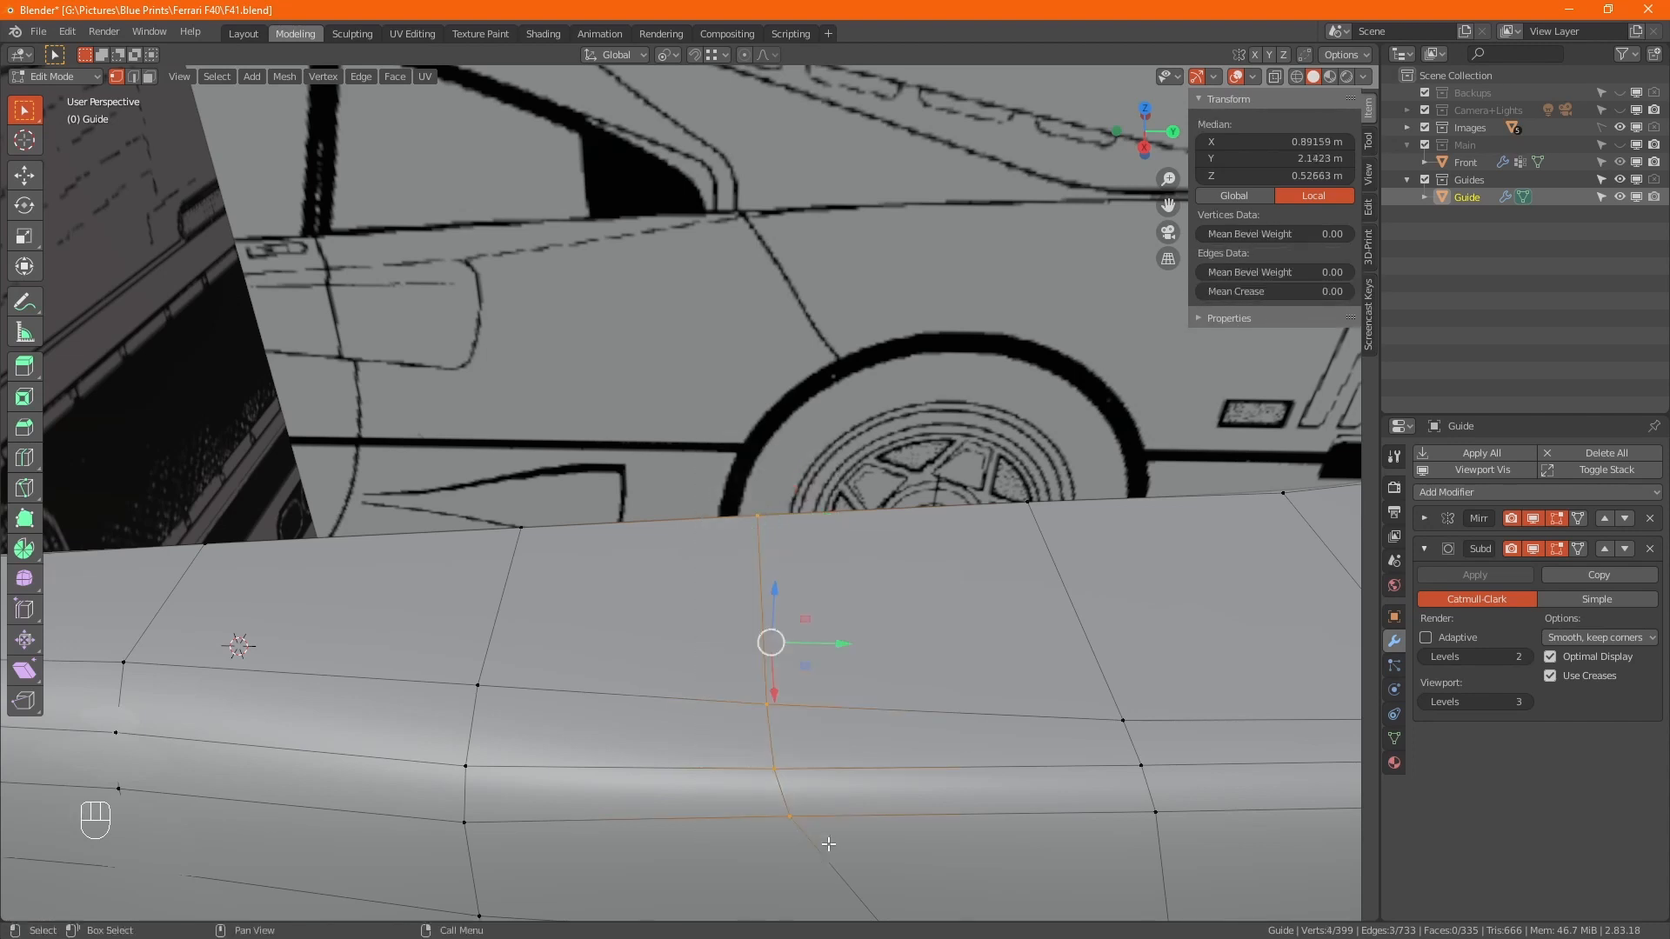
key(KP_3)
scroll(765, 593, up, 2)
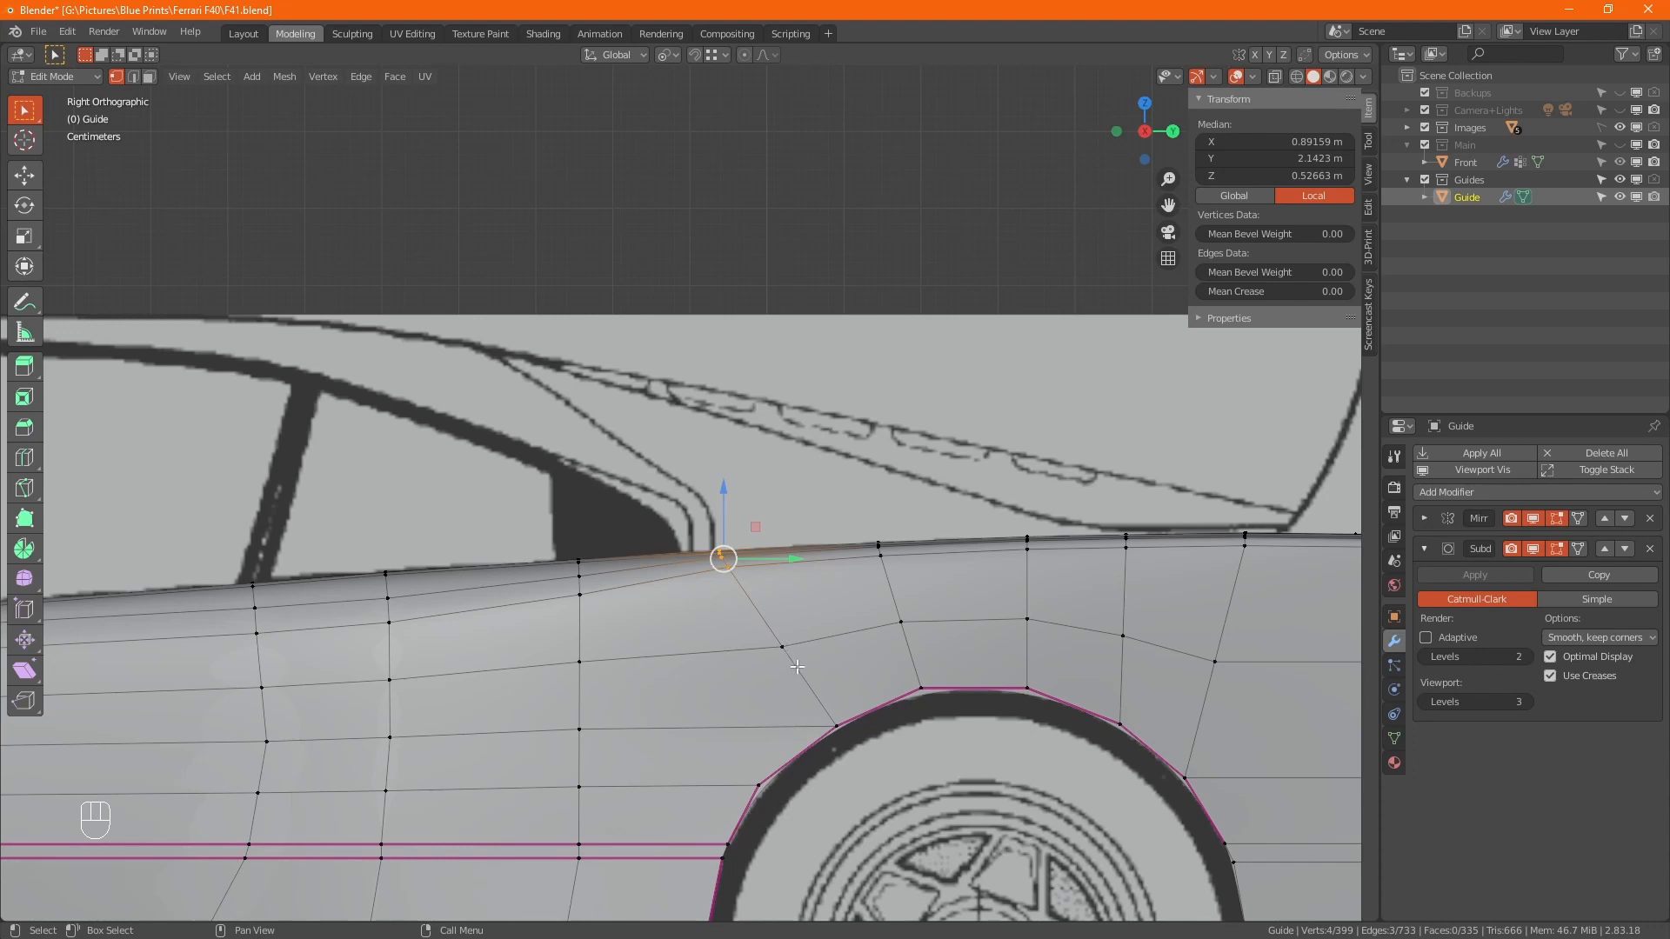
key(g)
key(g)
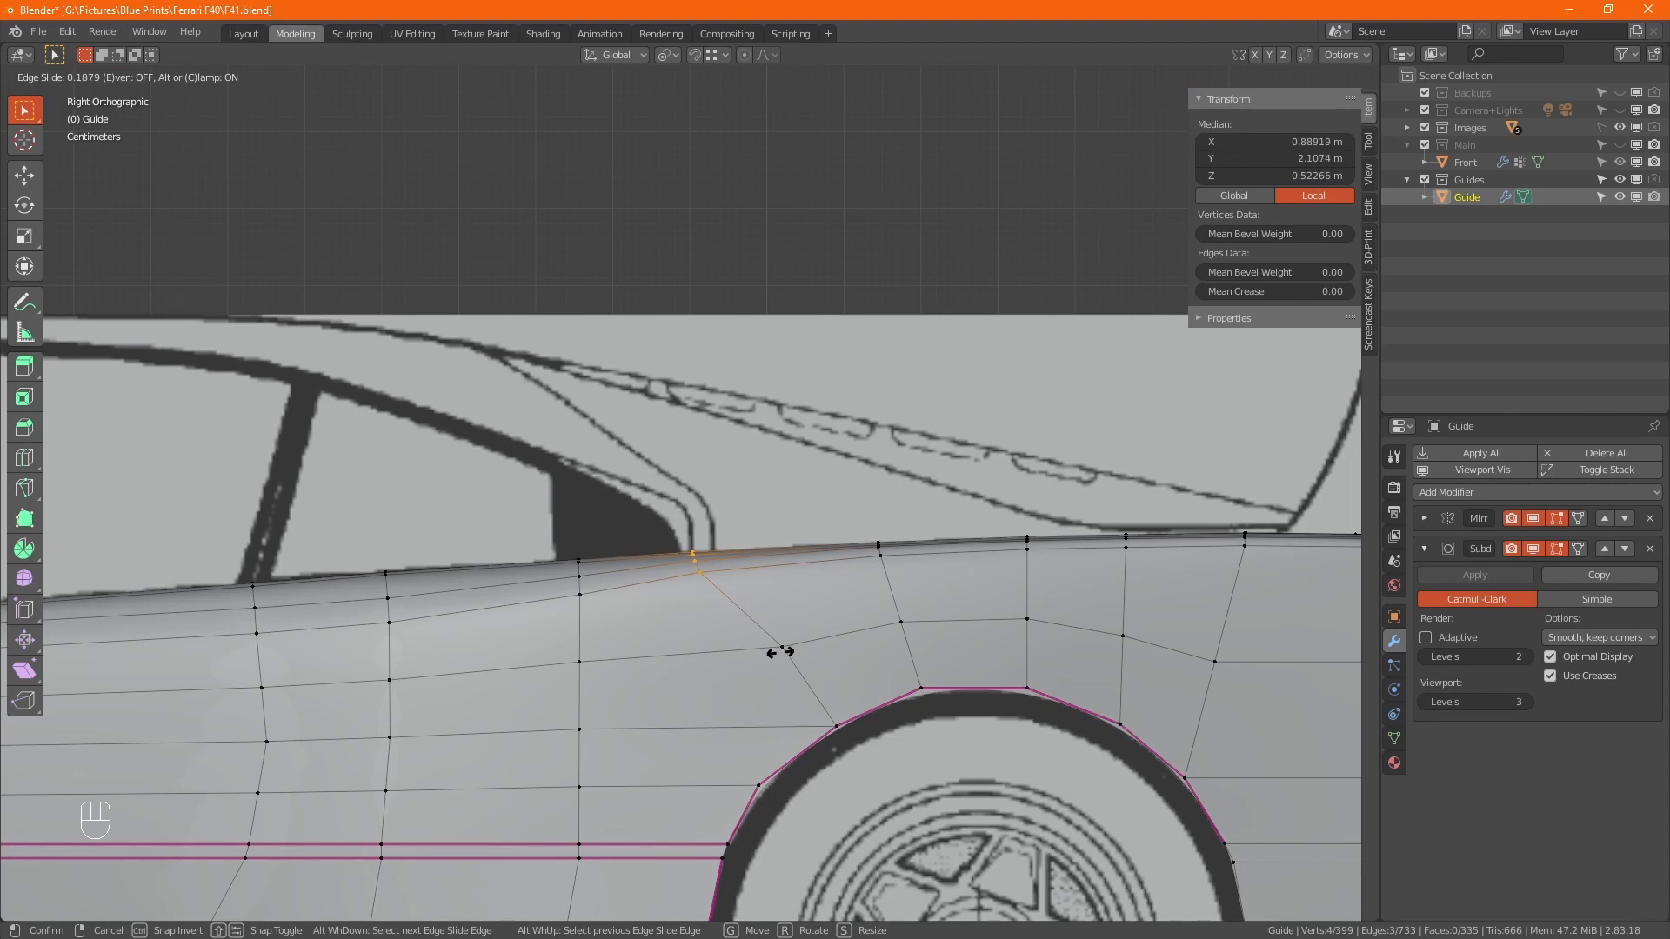
click(781, 652)
Slide the next vertex down that loop, just above the wheel arch's front, forward along its lengthwise edge by a factor of about 0.046
click(782, 647)
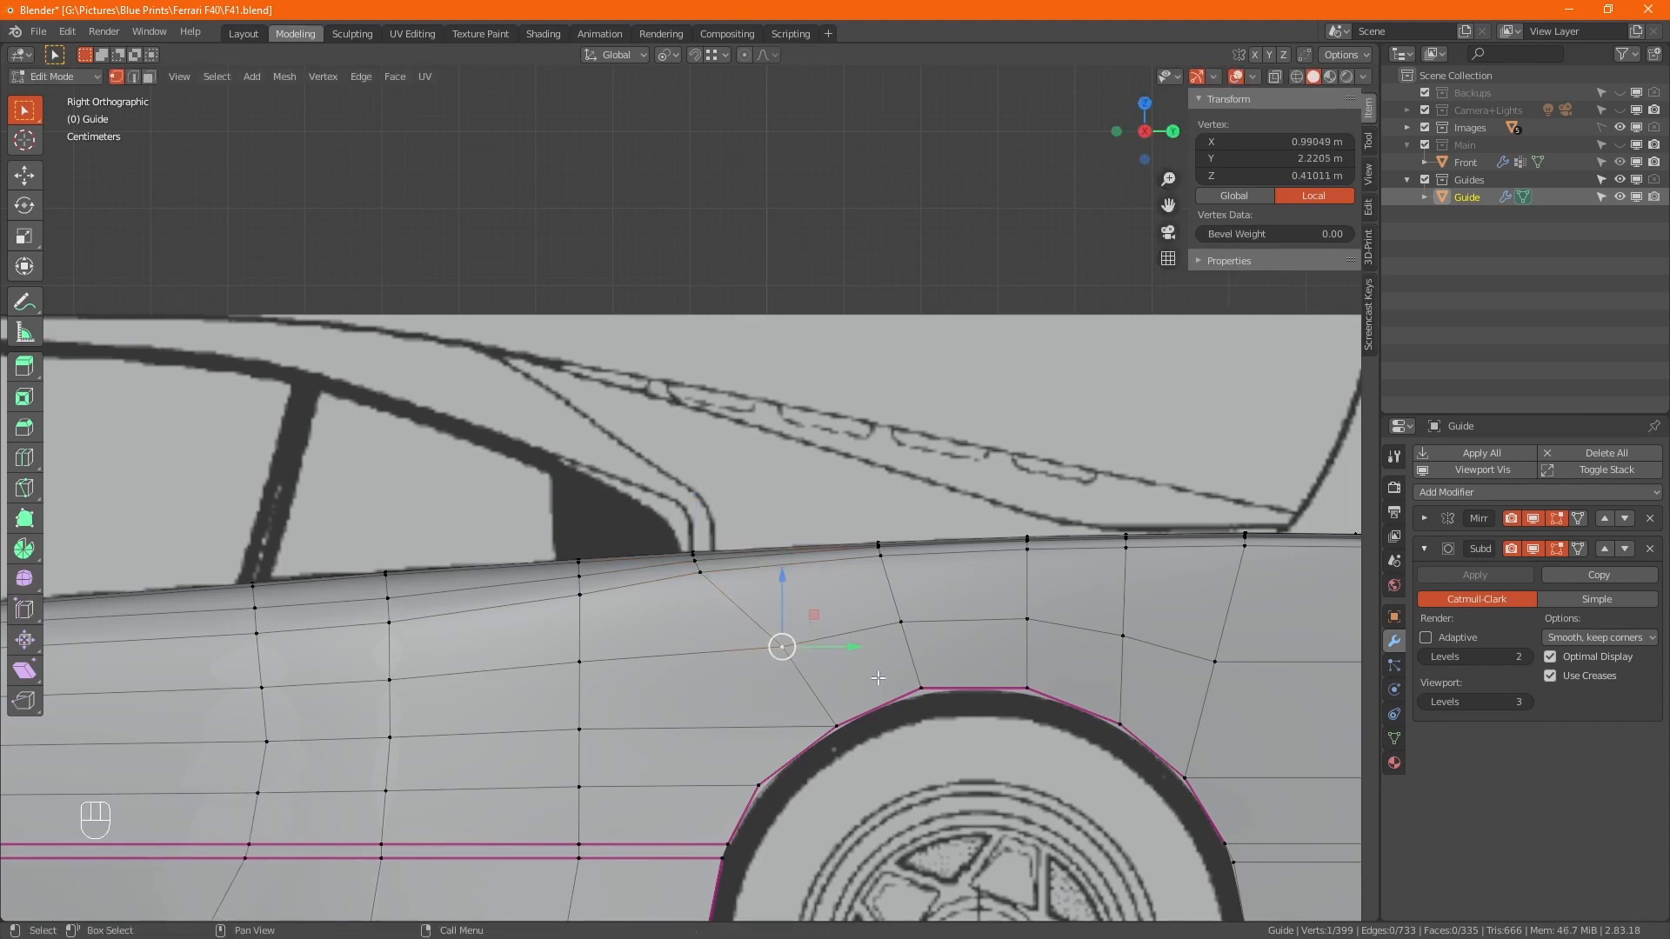
key(g)
key(g)
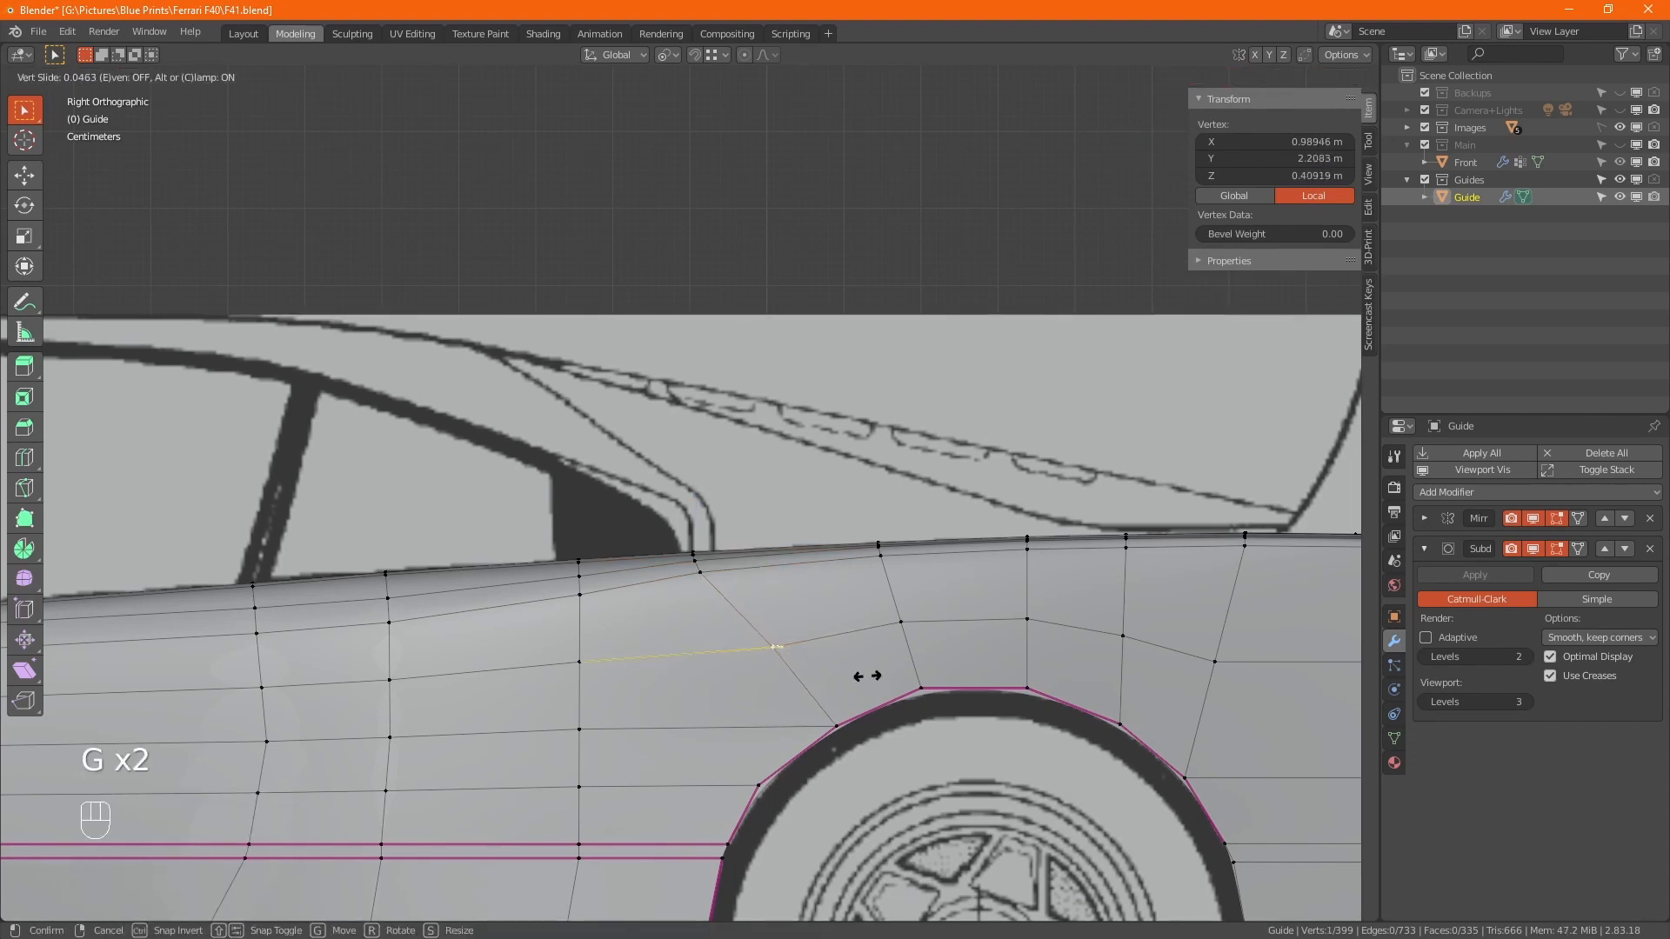
click(868, 676)
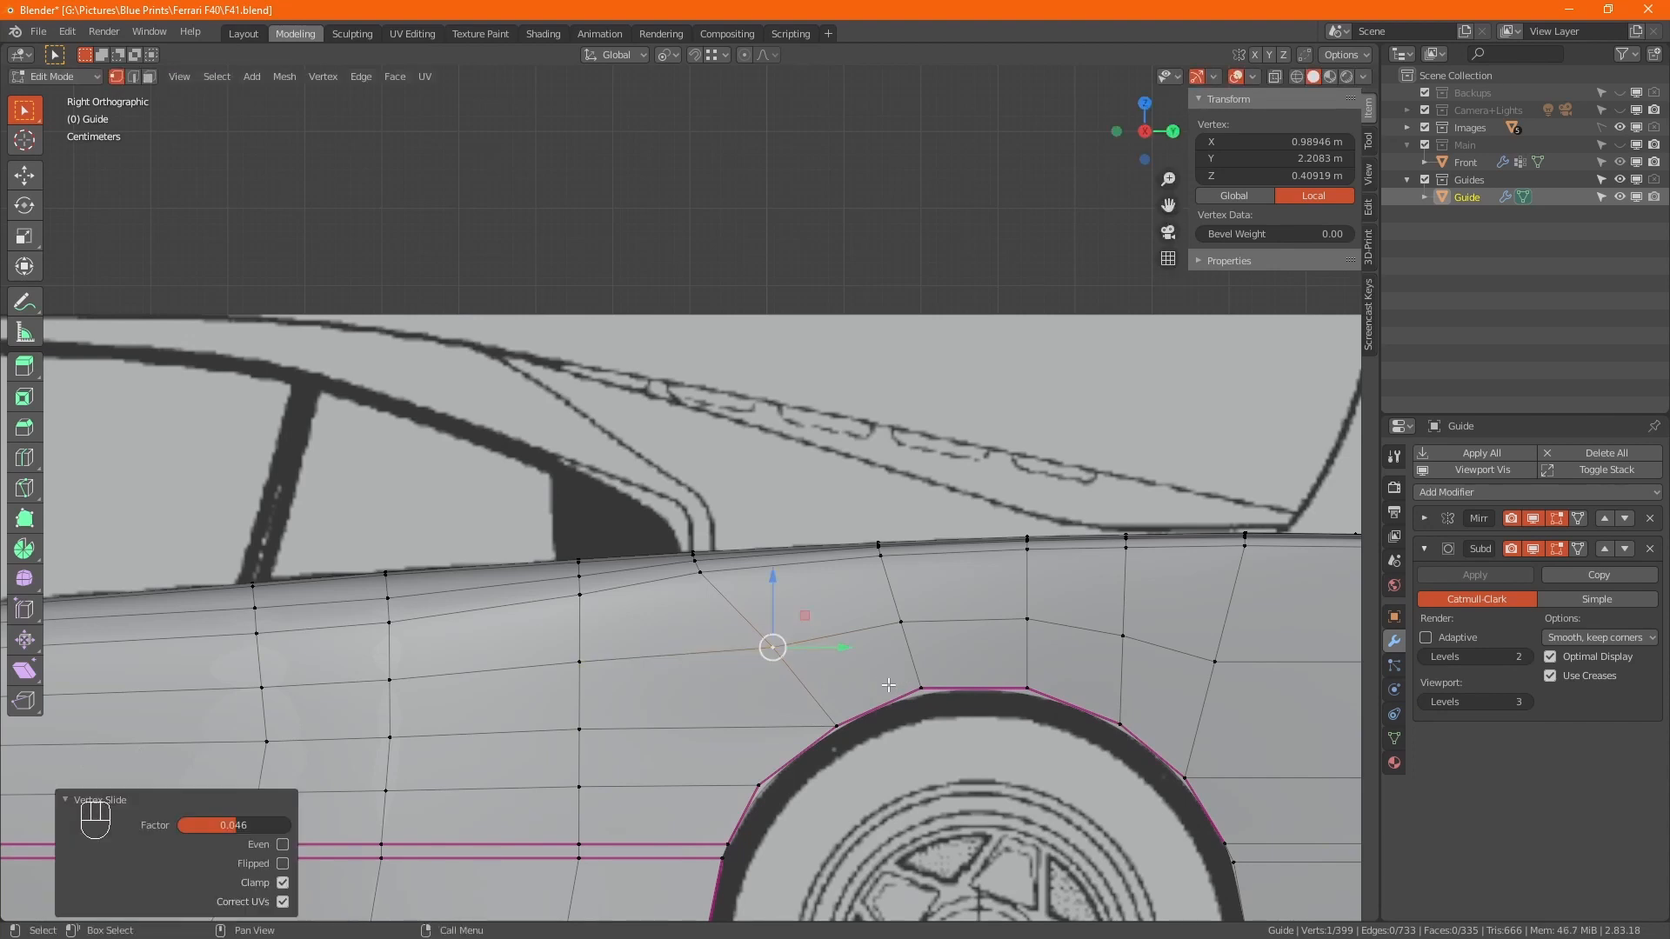
Examine the guide mesh's rear flank and shoulder line against the blueprints, in shaded and see-through display, from several angles
shift+middle_drag(915, 594, 668, 557)
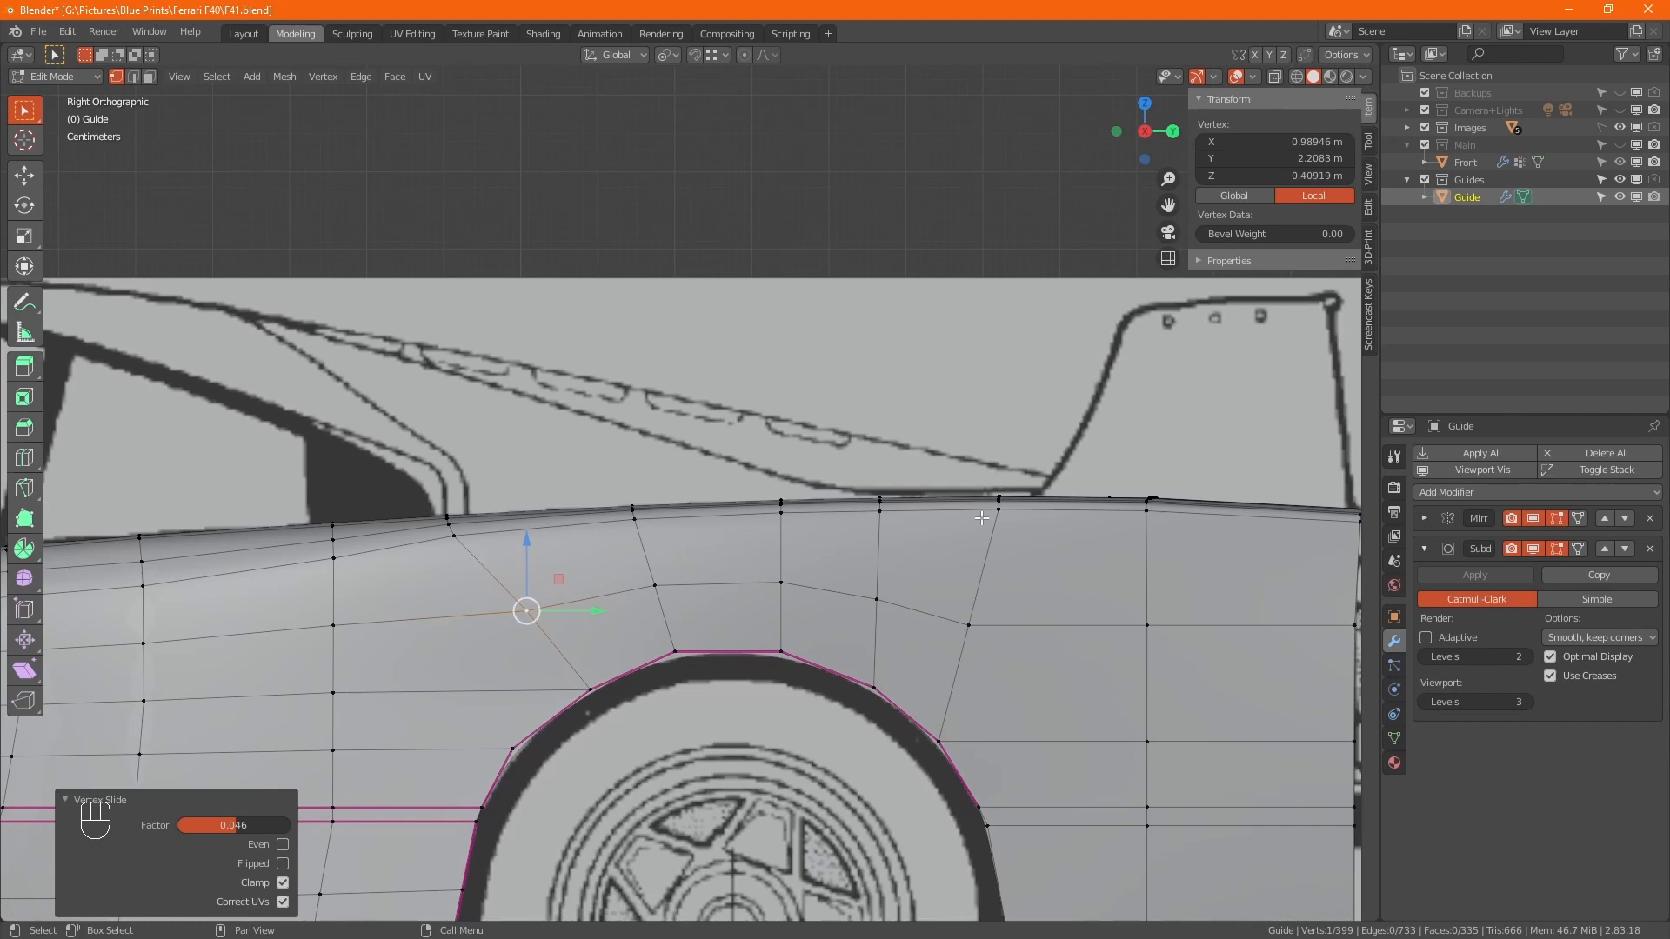
key(alt+z)
middle_drag(981, 518, 1018, 477)
scroll(1007, 494, down, 4)
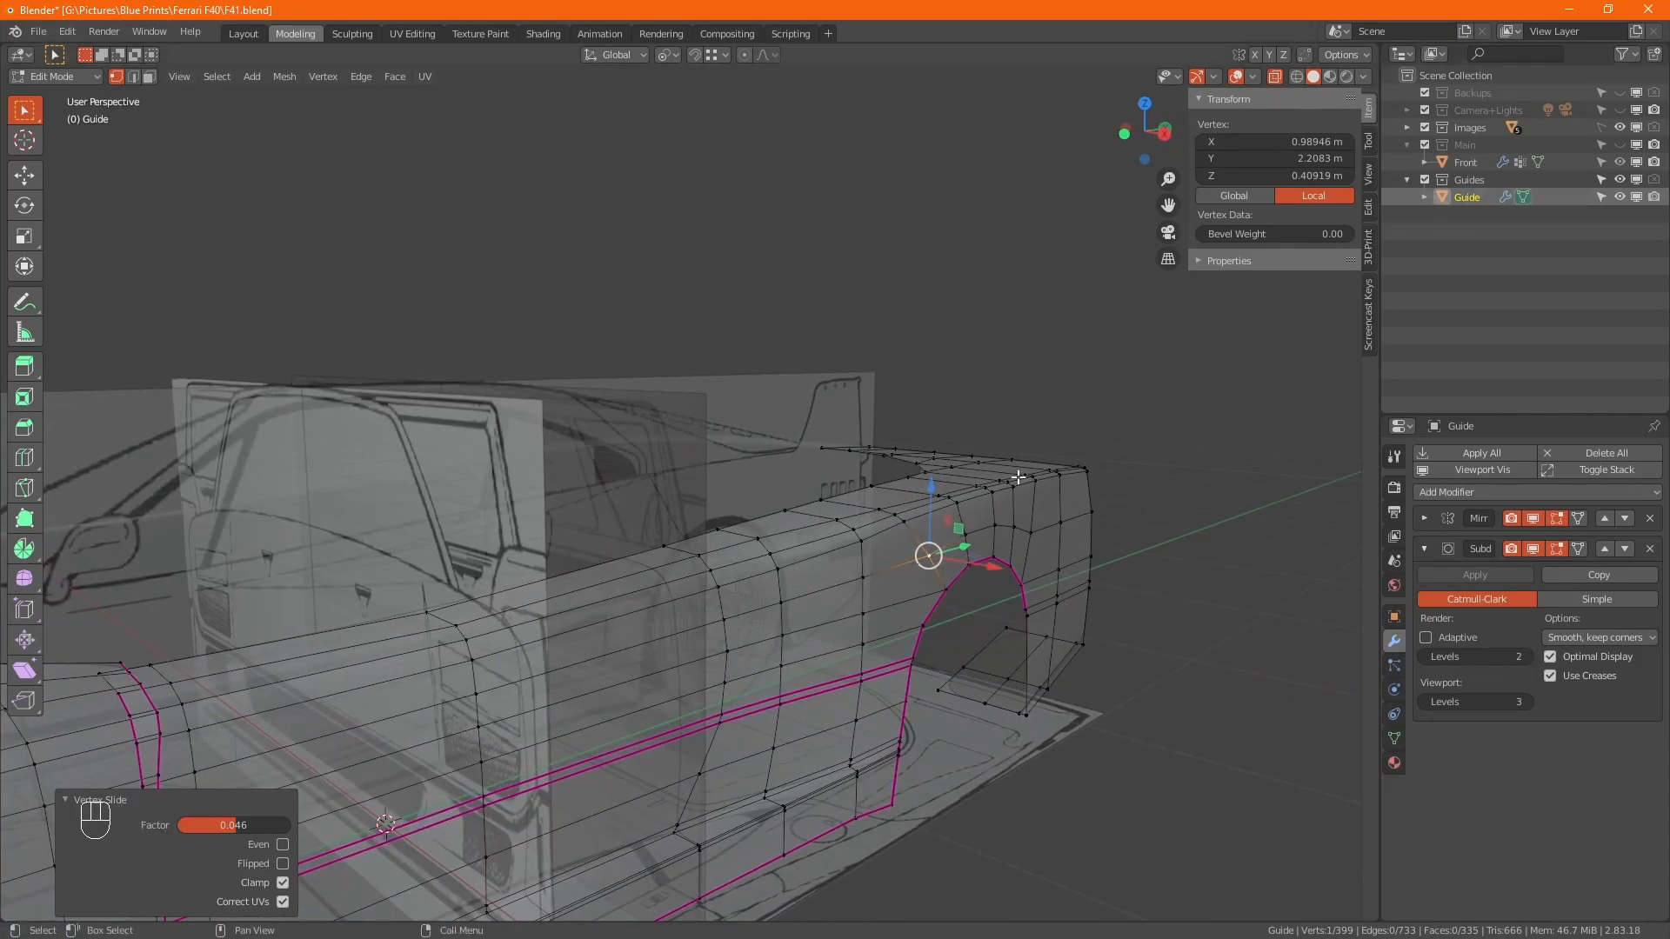
middle_drag(816, 564, 736, 571)
middle_drag(407, 570, 720, 570)
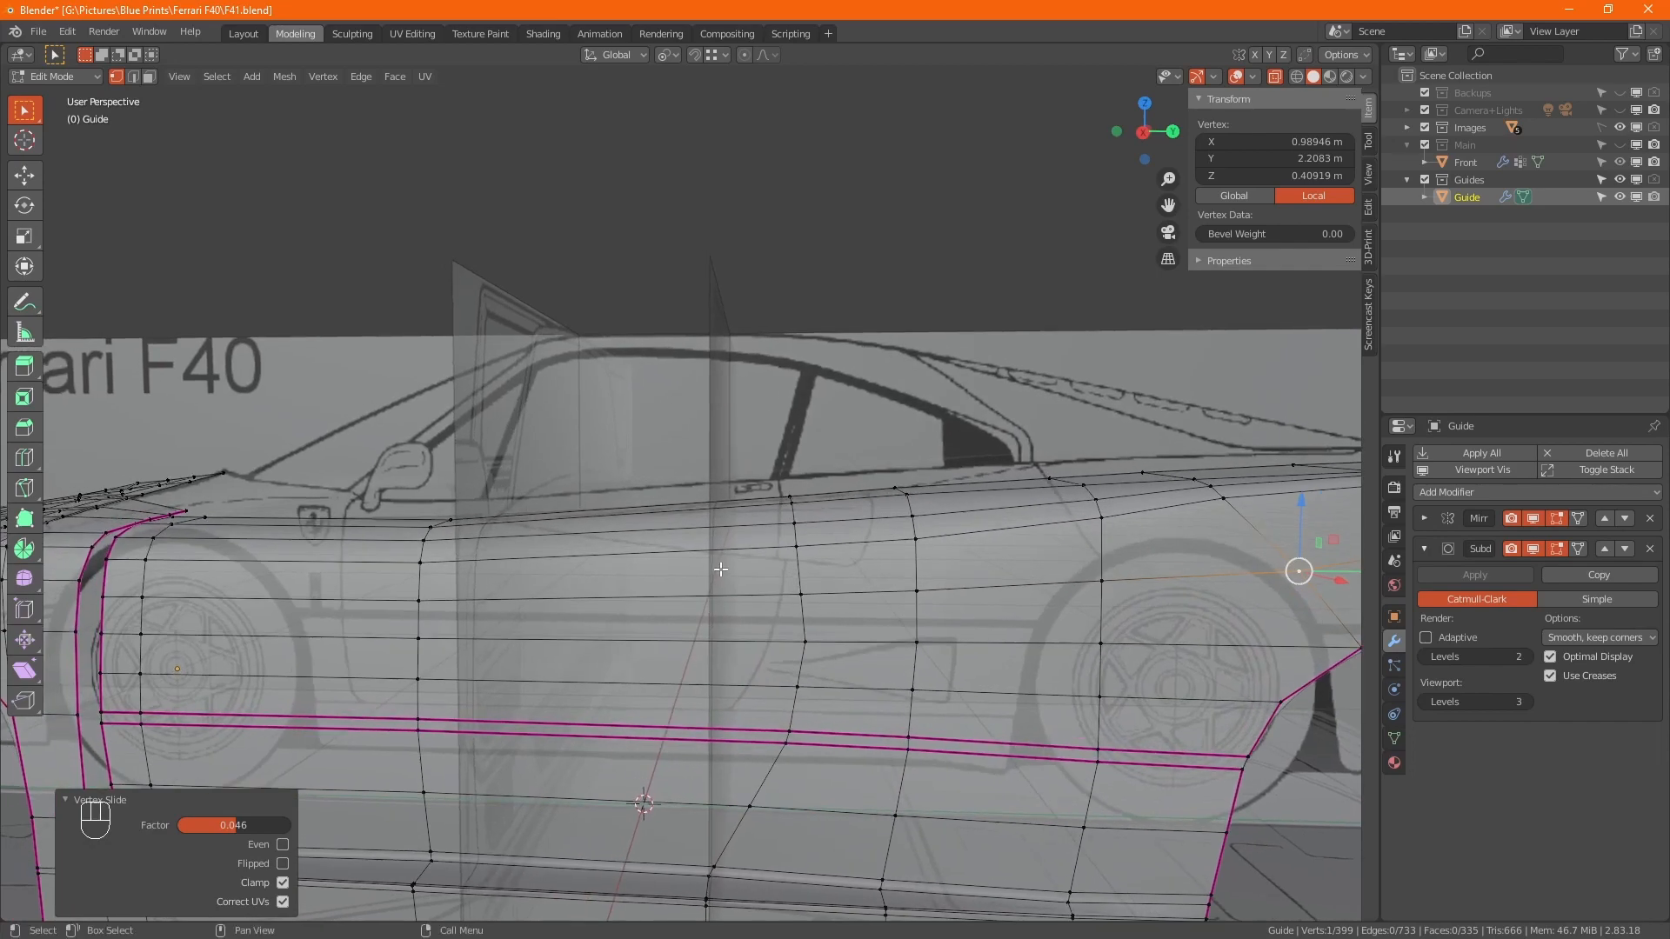
click(790, 520)
alt+middle_drag(906, 523, 875, 472)
key(alt+z)
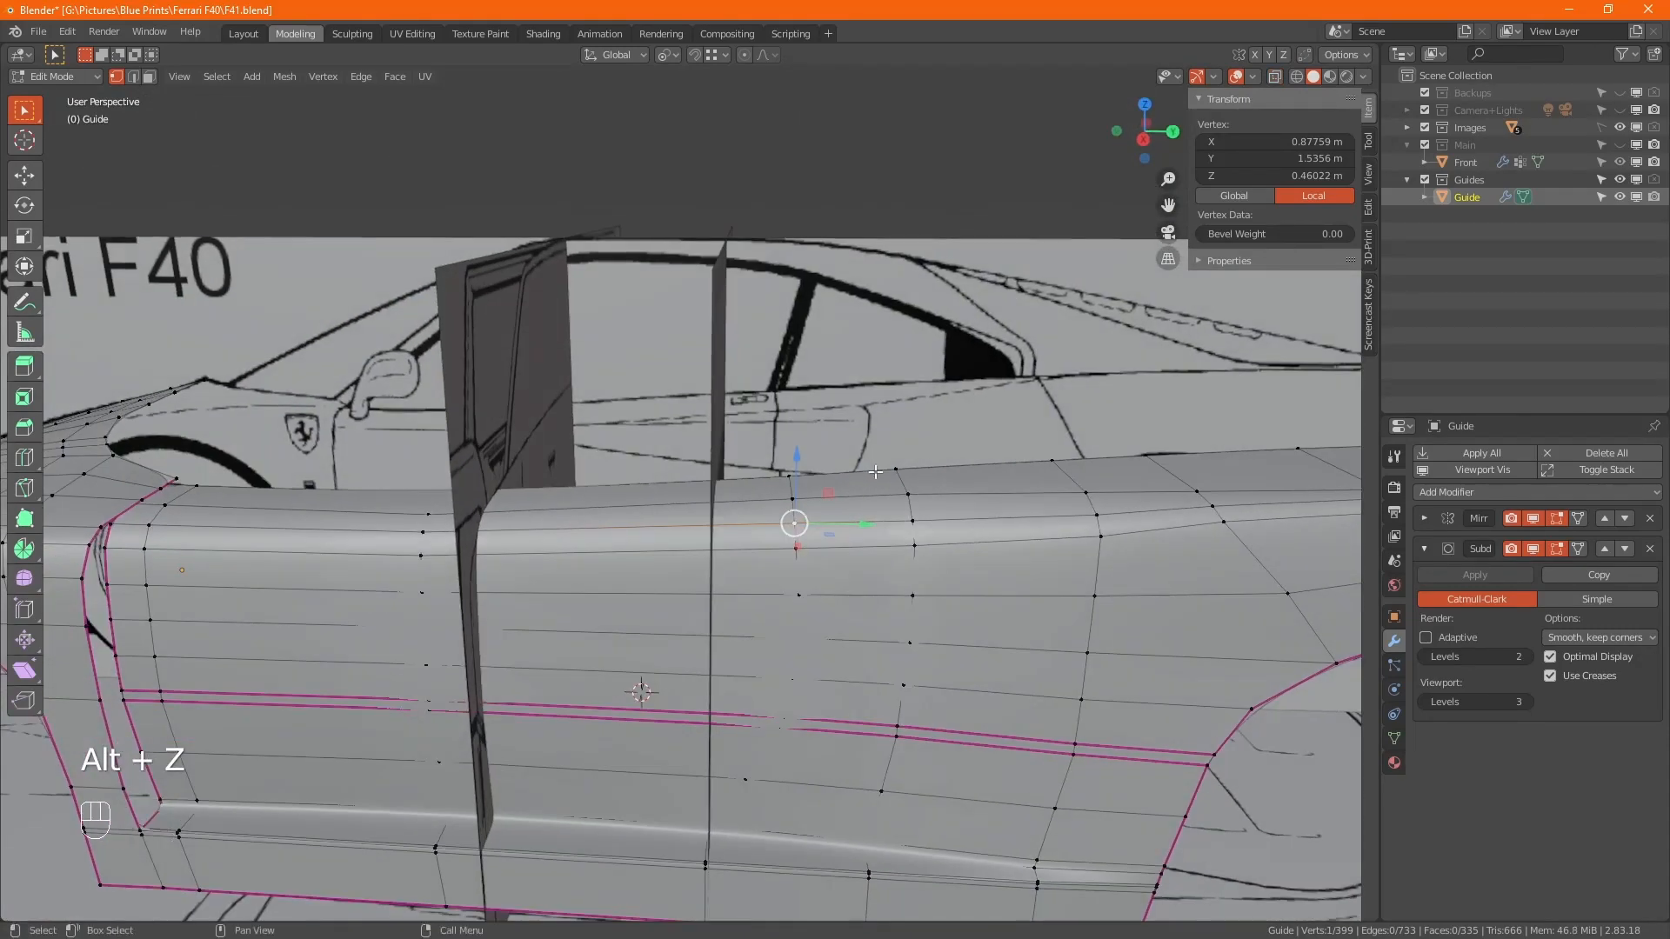
key(KP_3)
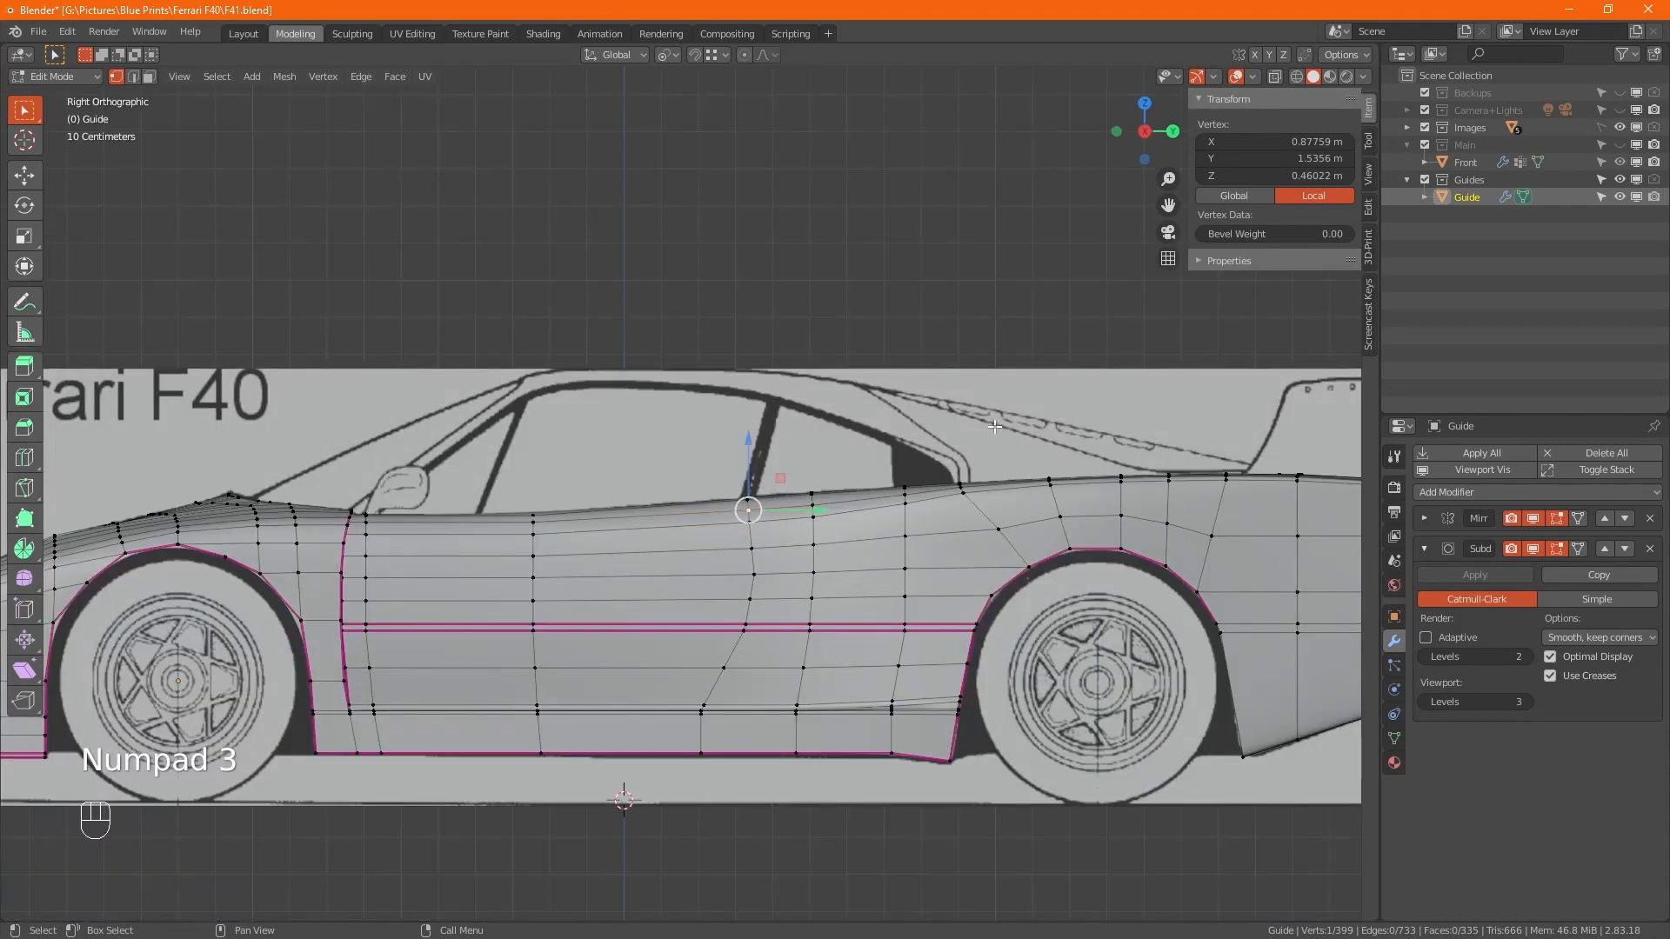
Extrude the guide's edge vertex at the side window's rear base straight up in Z by about 0.056 m in side view
click(971, 468)
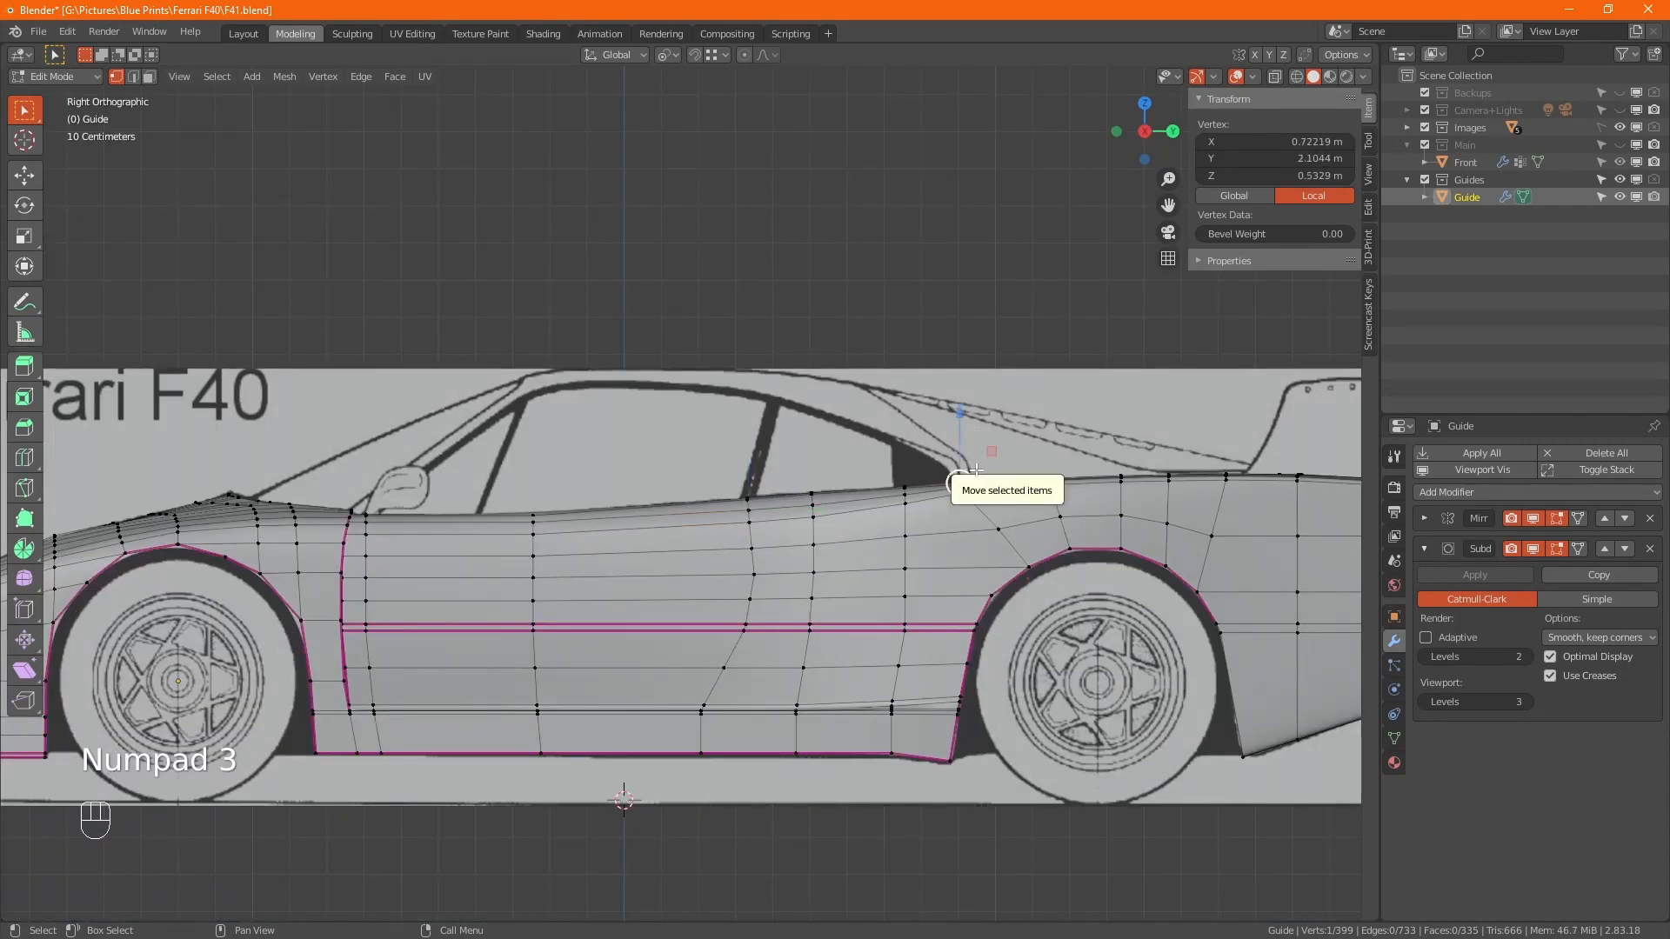
scroll(1086, 433, up, 5)
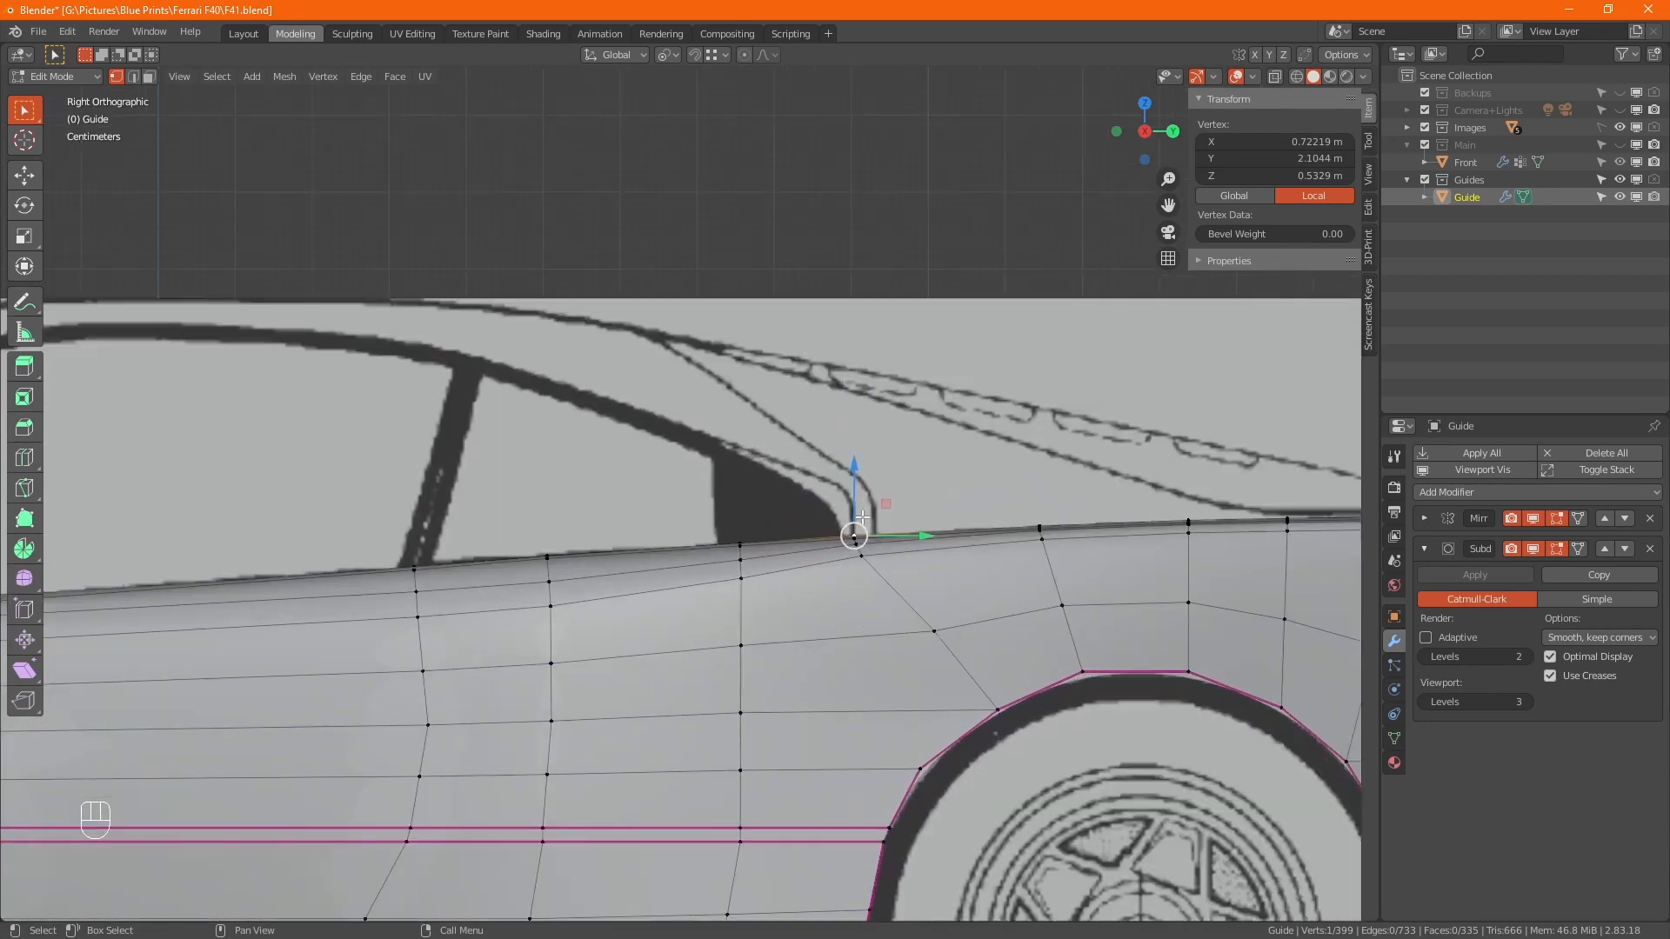
key(e)
key(z)
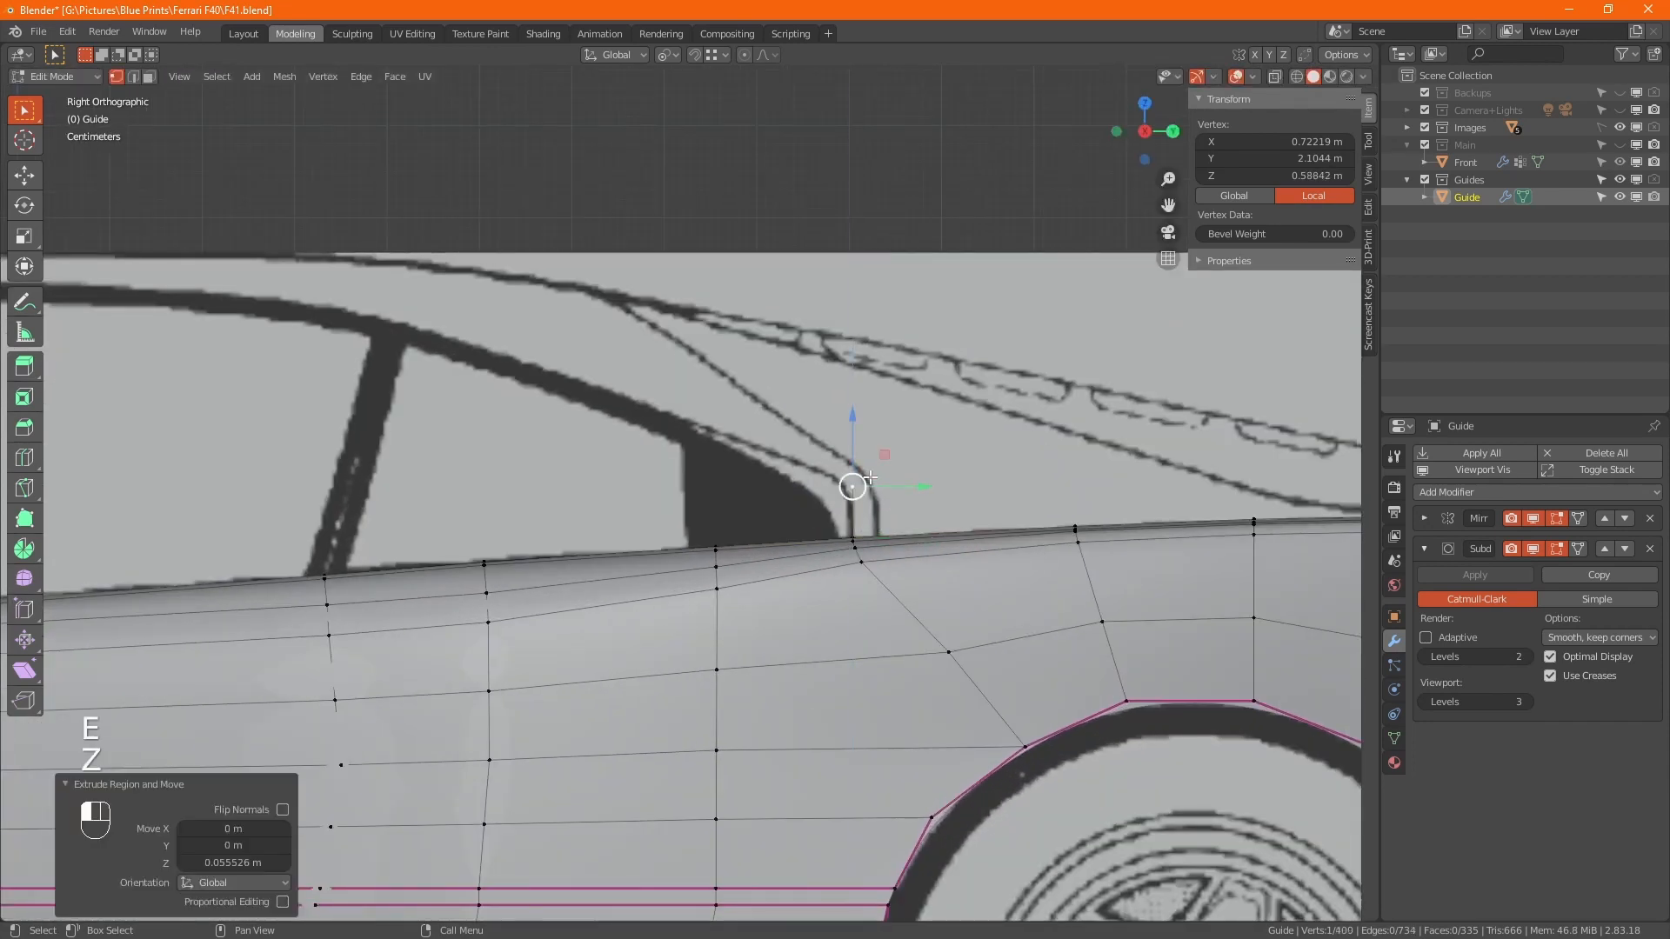
click(871, 478)
Extrude two more vertices forward along the side window's upper outline, ending at the top of the window pillar
key(e)
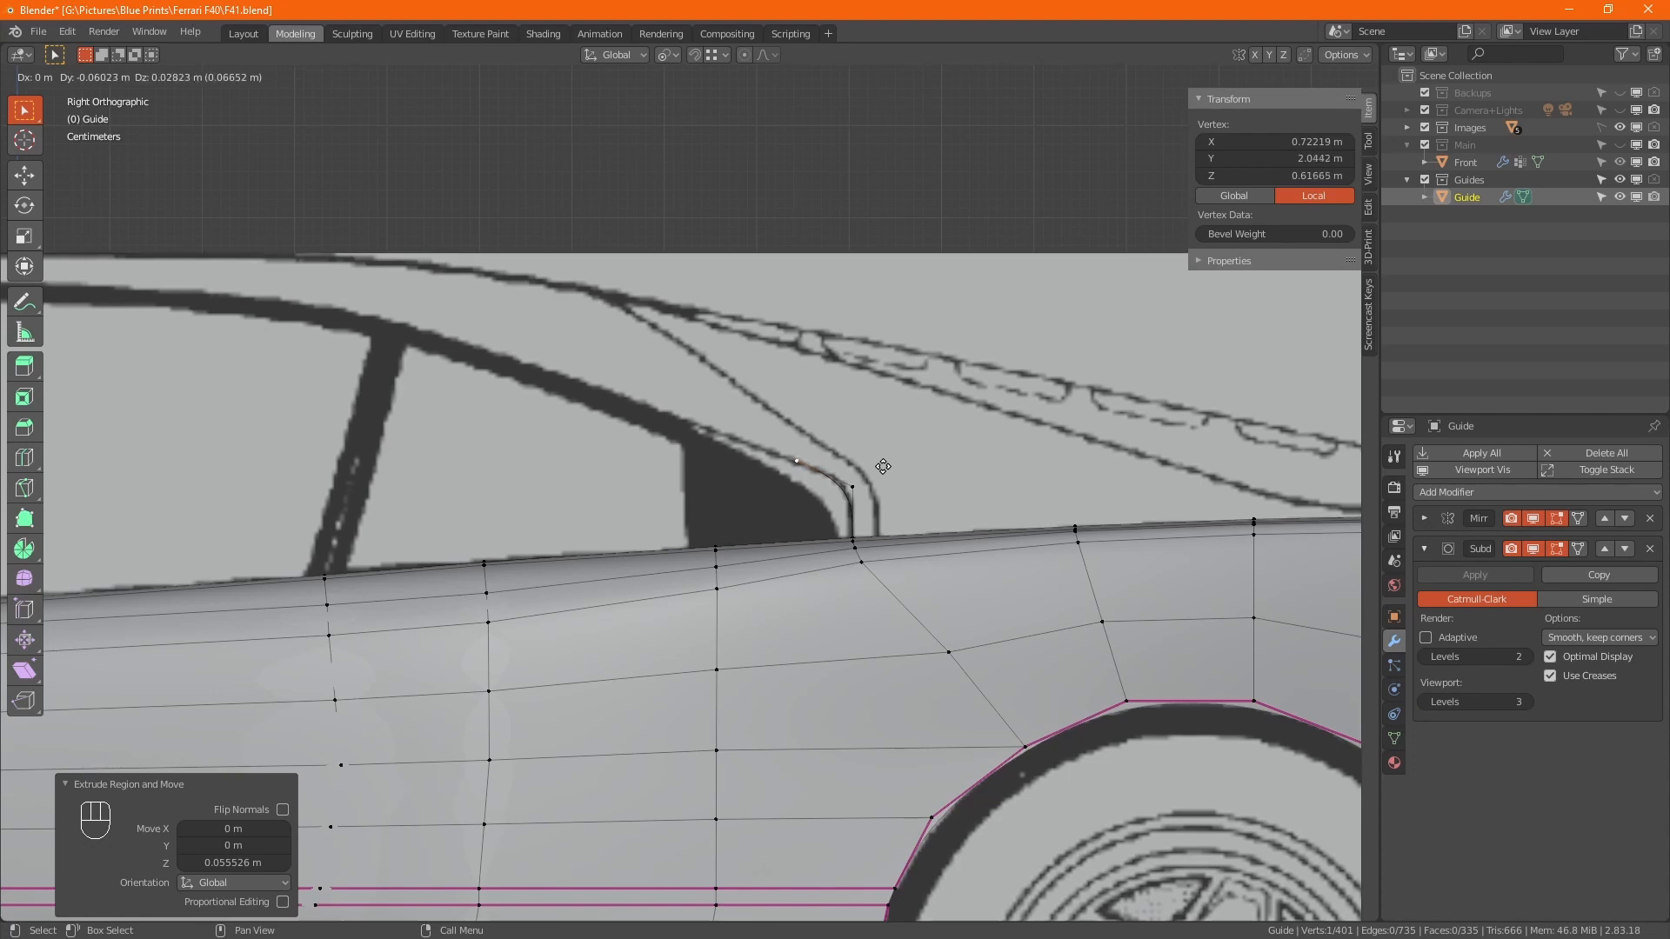
click(883, 467)
key(e)
click(582, 377)
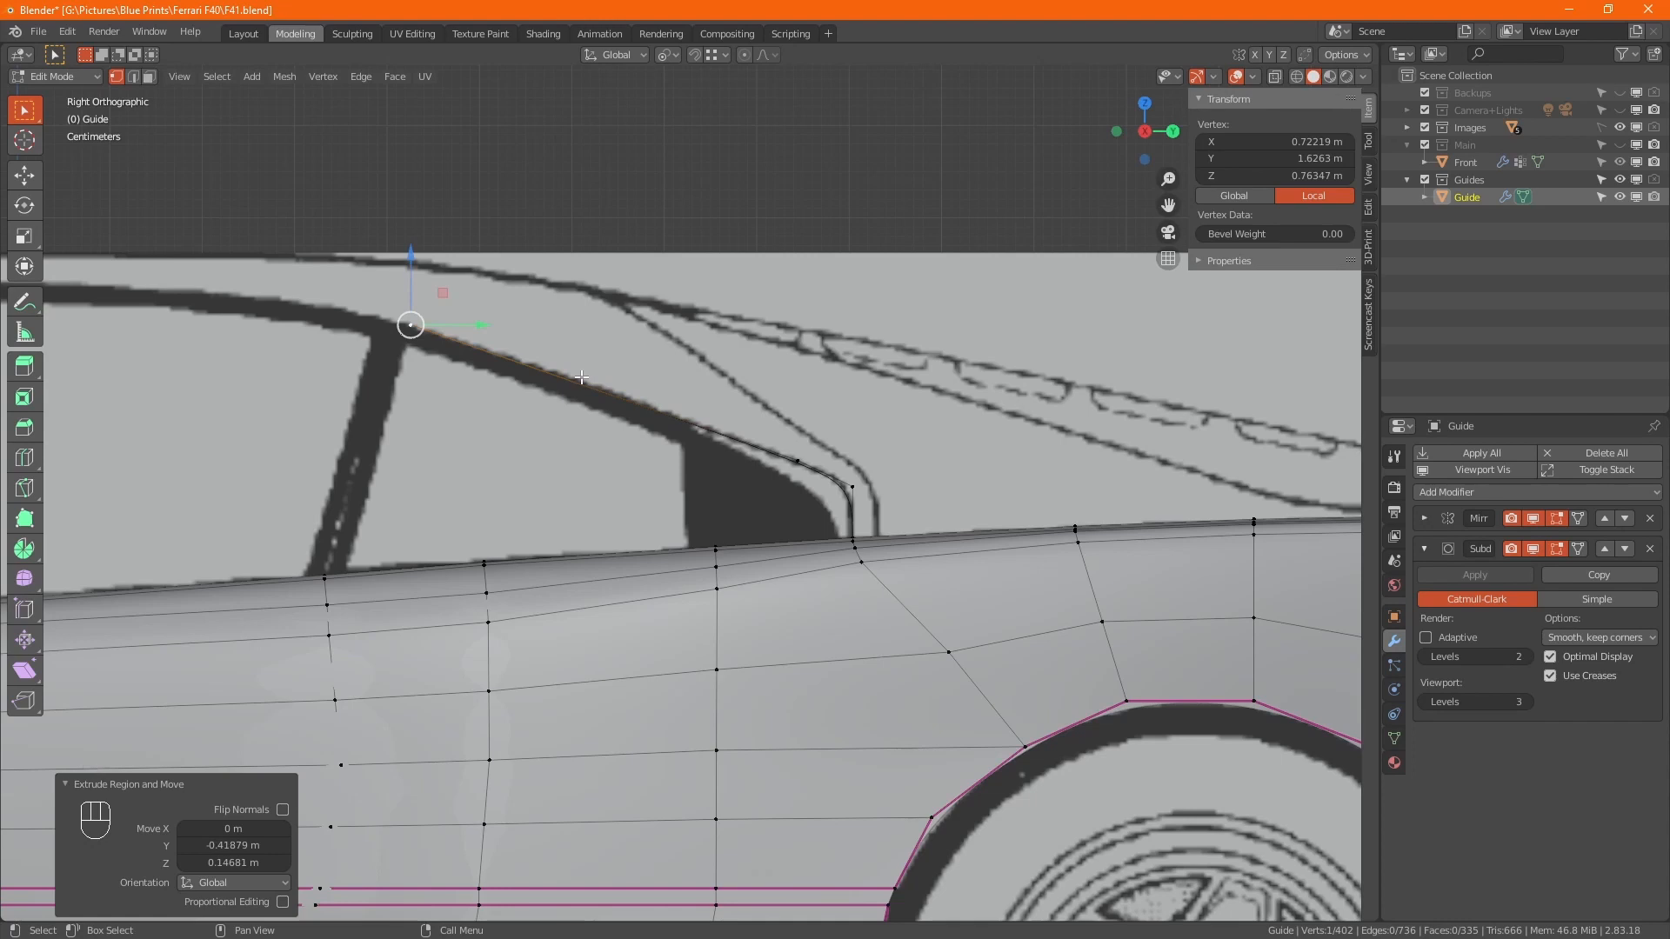
In top view, move the three extruded window vertices inward along X onto the blueprint's window line, the foremost finally by about 0.123 m
shift+click(797, 461)
shift+click(853, 485)
key(KP_7)
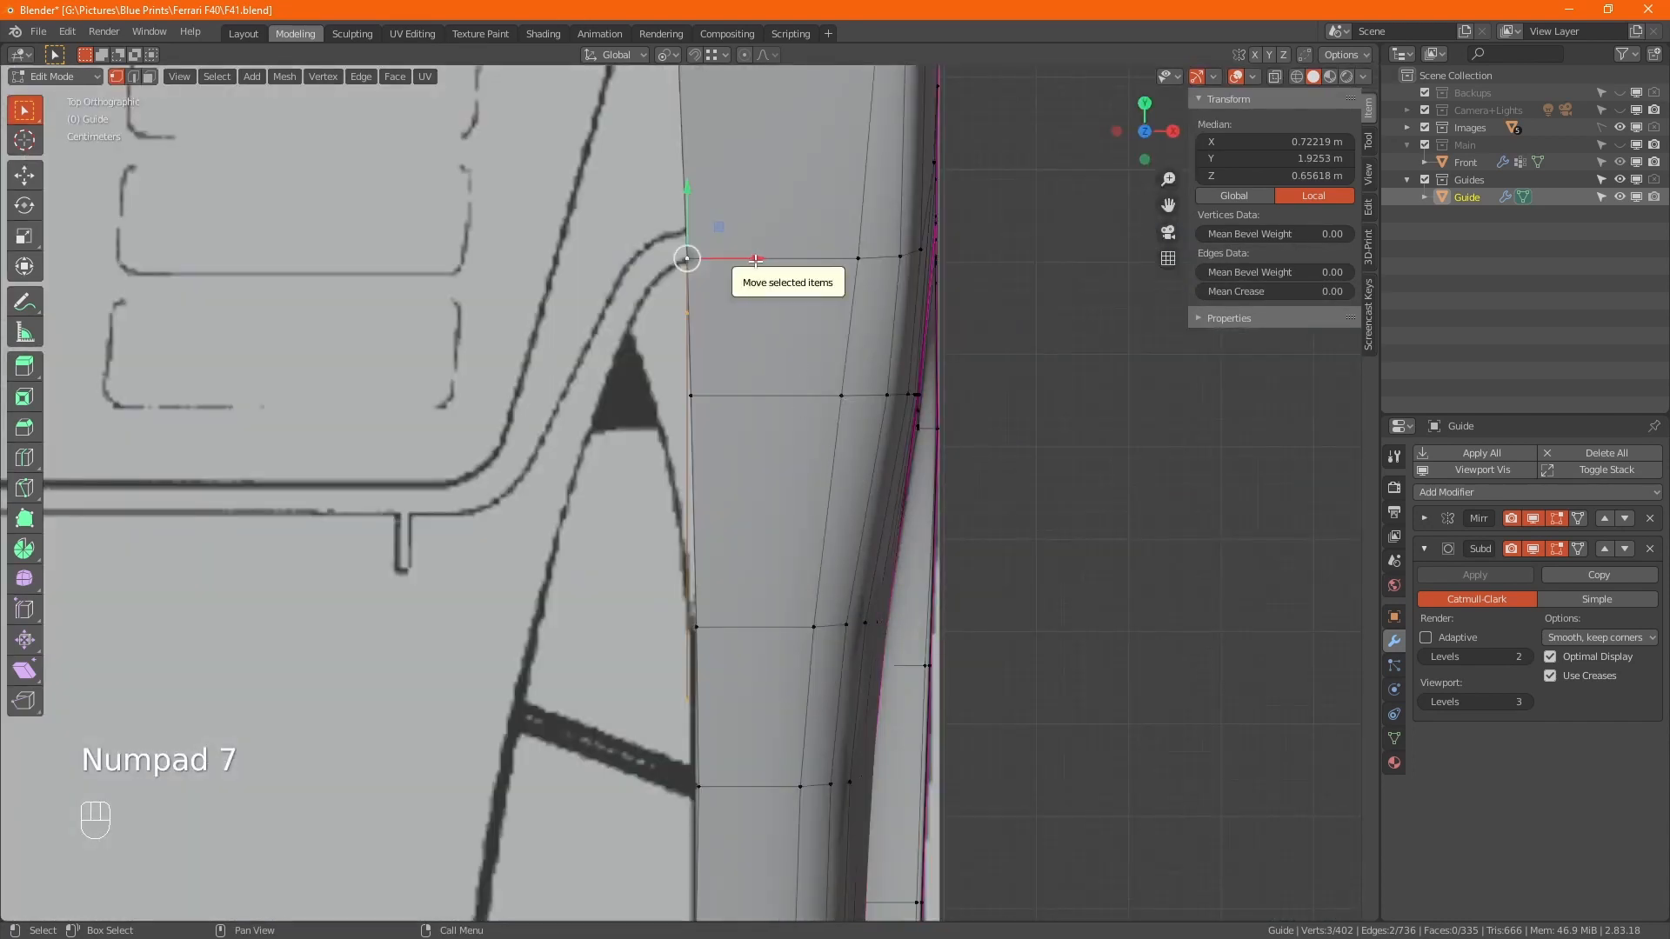
drag(749, 258, 641, 248)
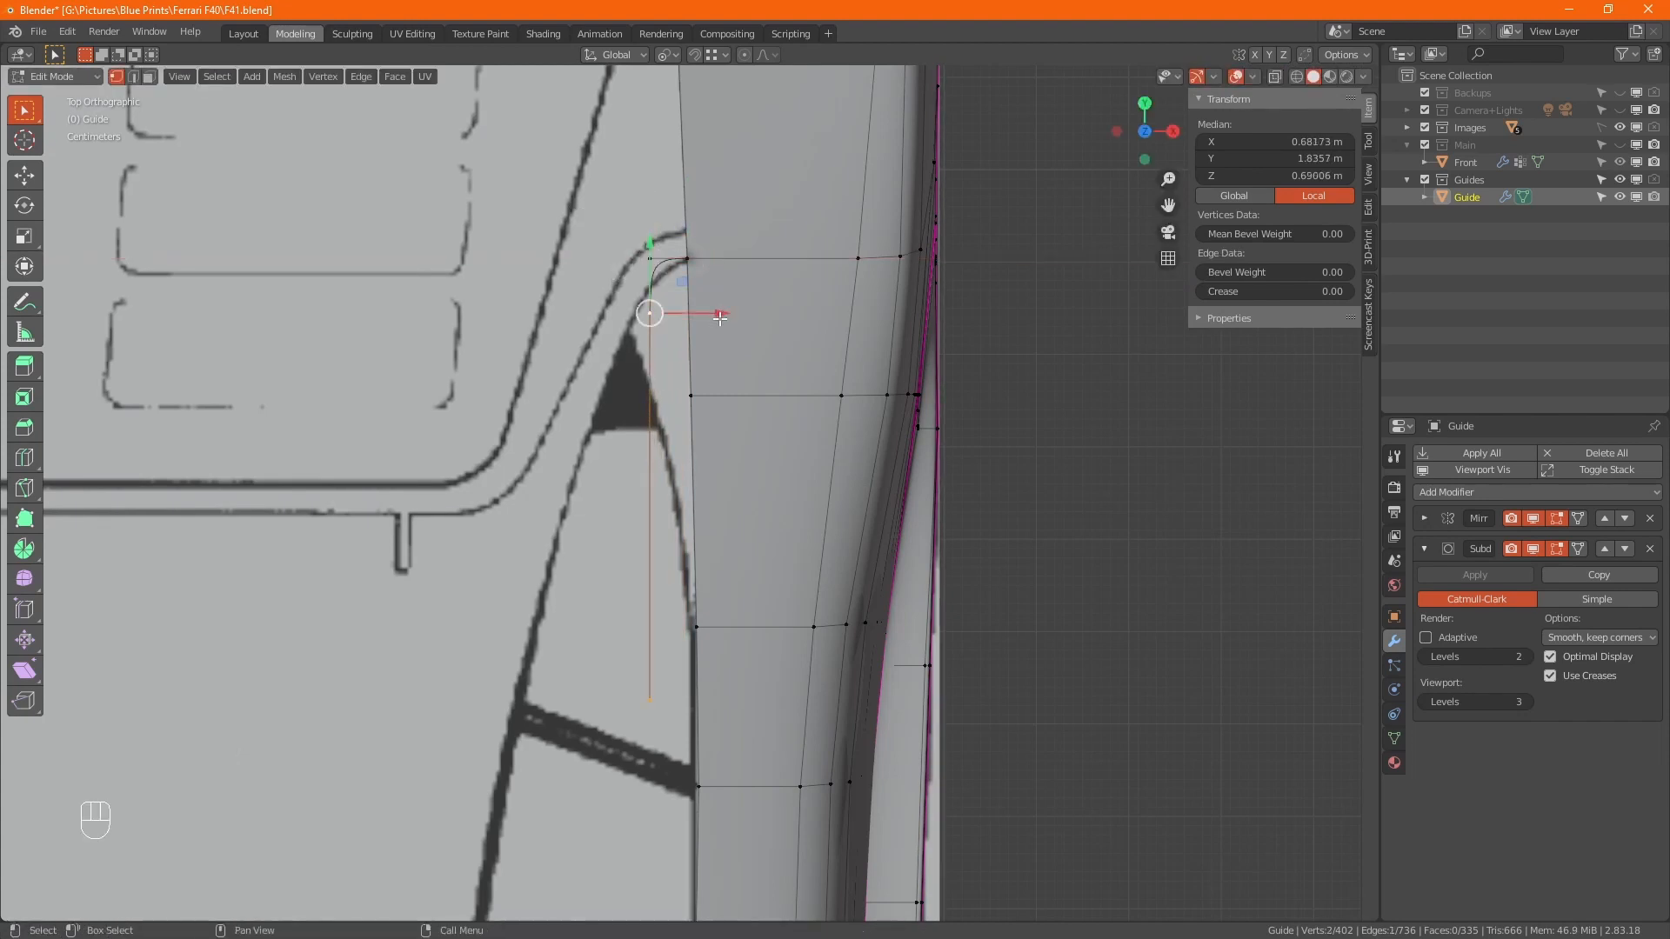
drag(715, 306, 617, 300)
drag(703, 700, 577, 691)
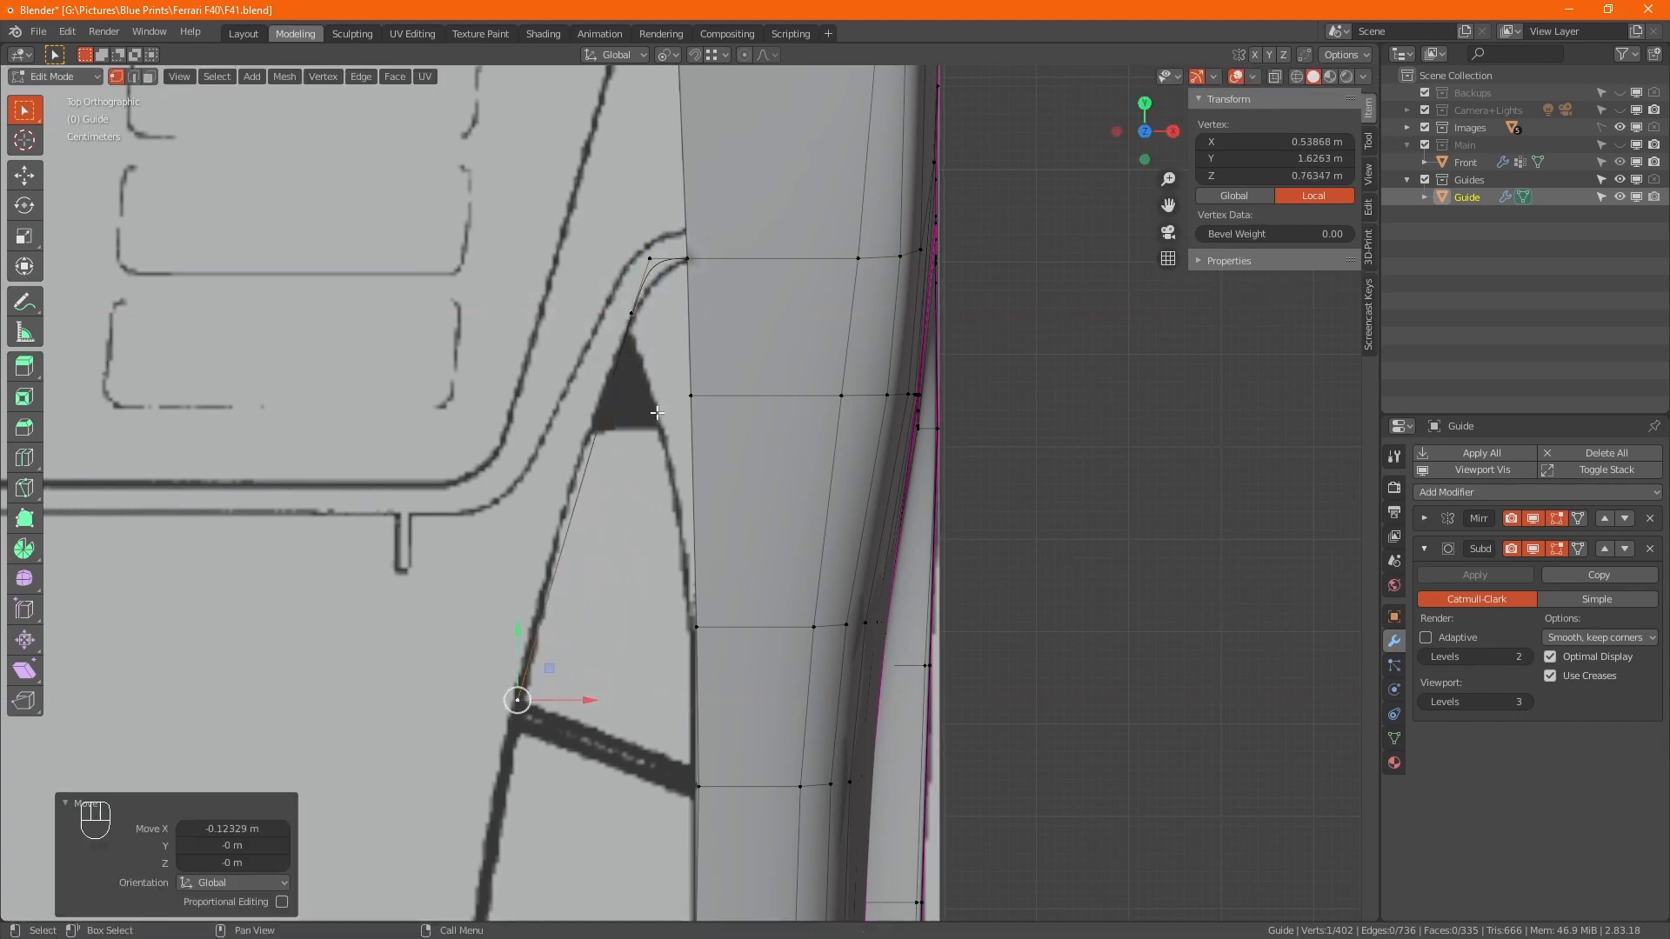
Add one vertex at the middle of the long window-outline edge and move it inward in X by about 0.014 m
click(636, 317)
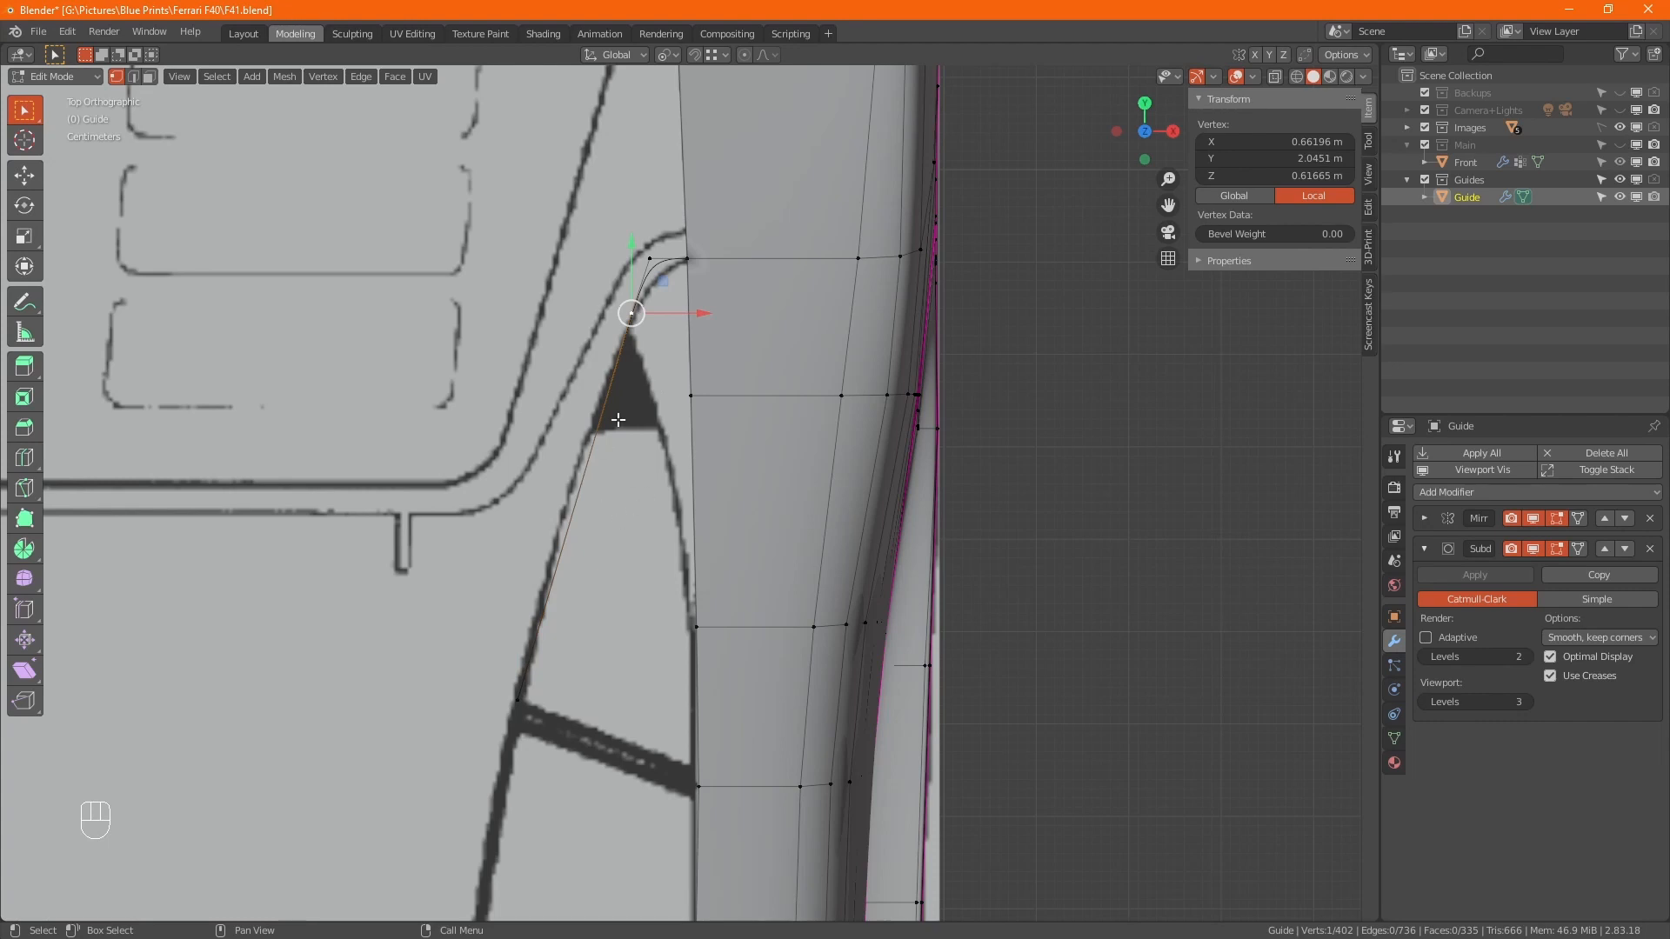
key(ctrl)
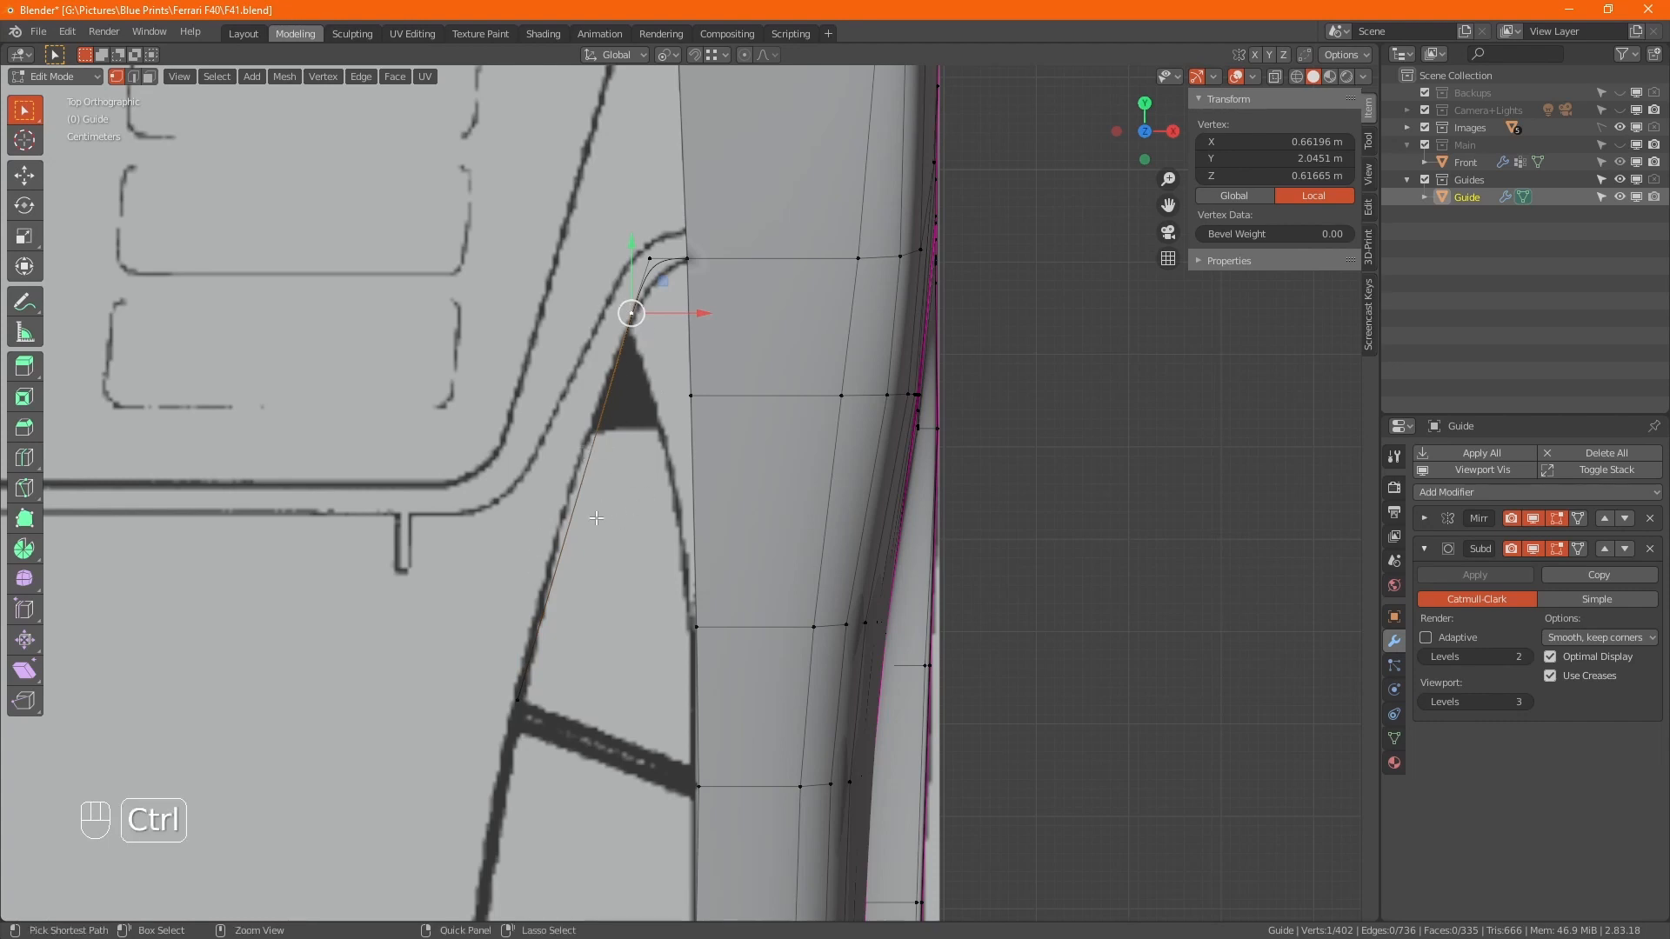
key(ctrl+r)
double_click(582, 491)
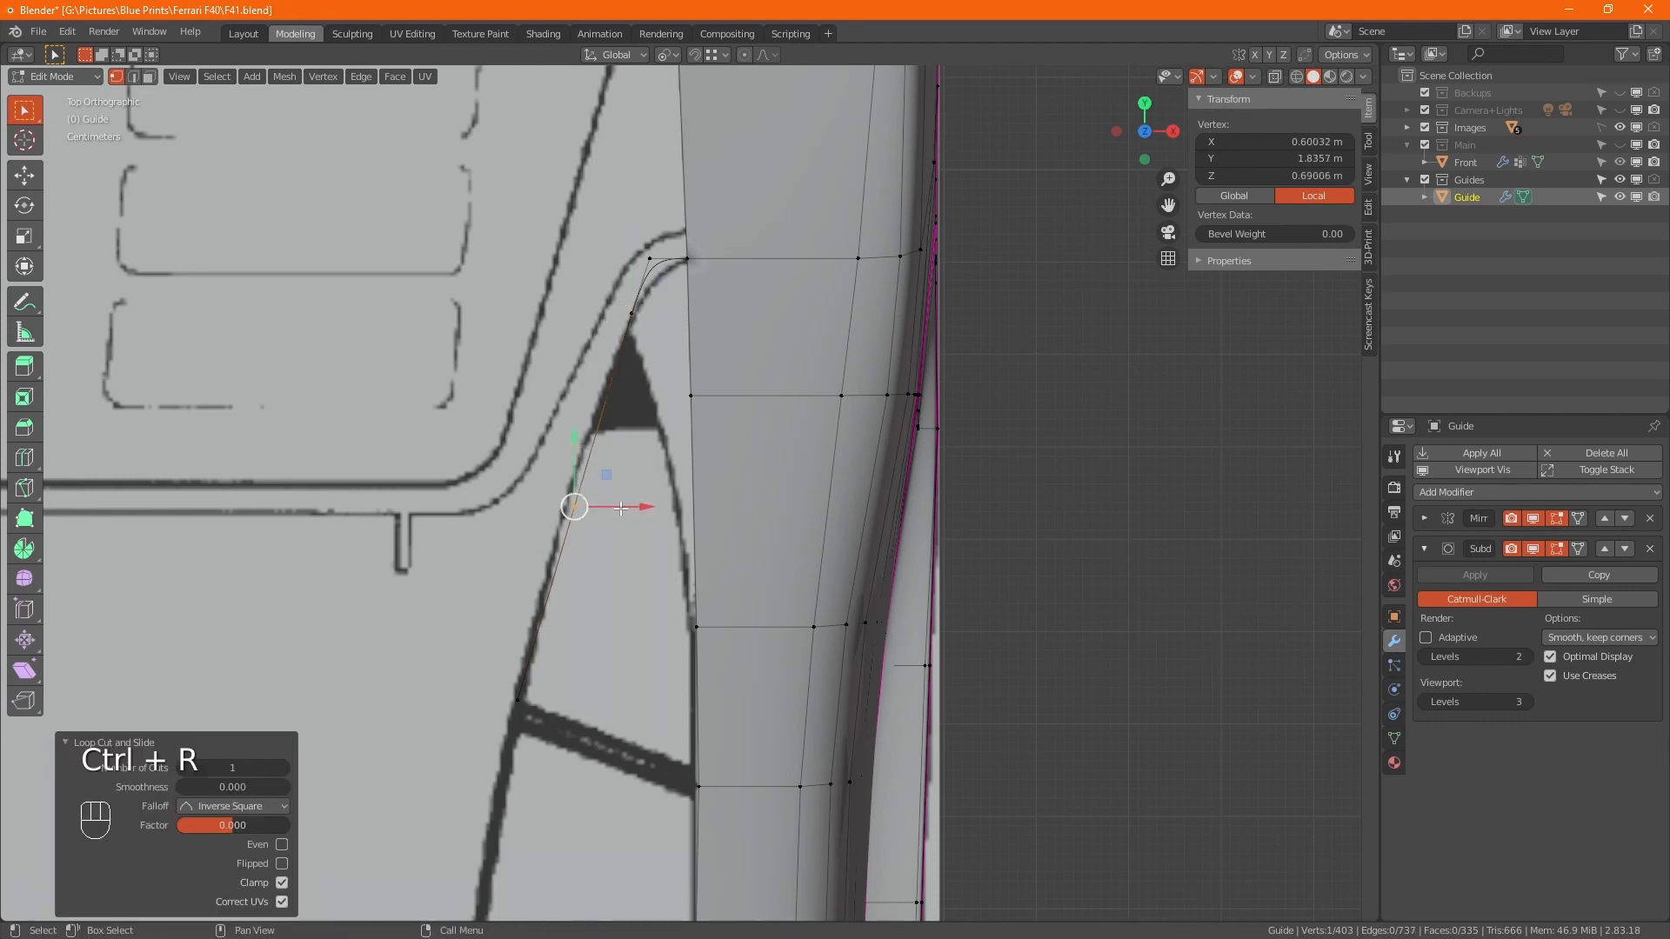
drag(637, 503, 625, 497)
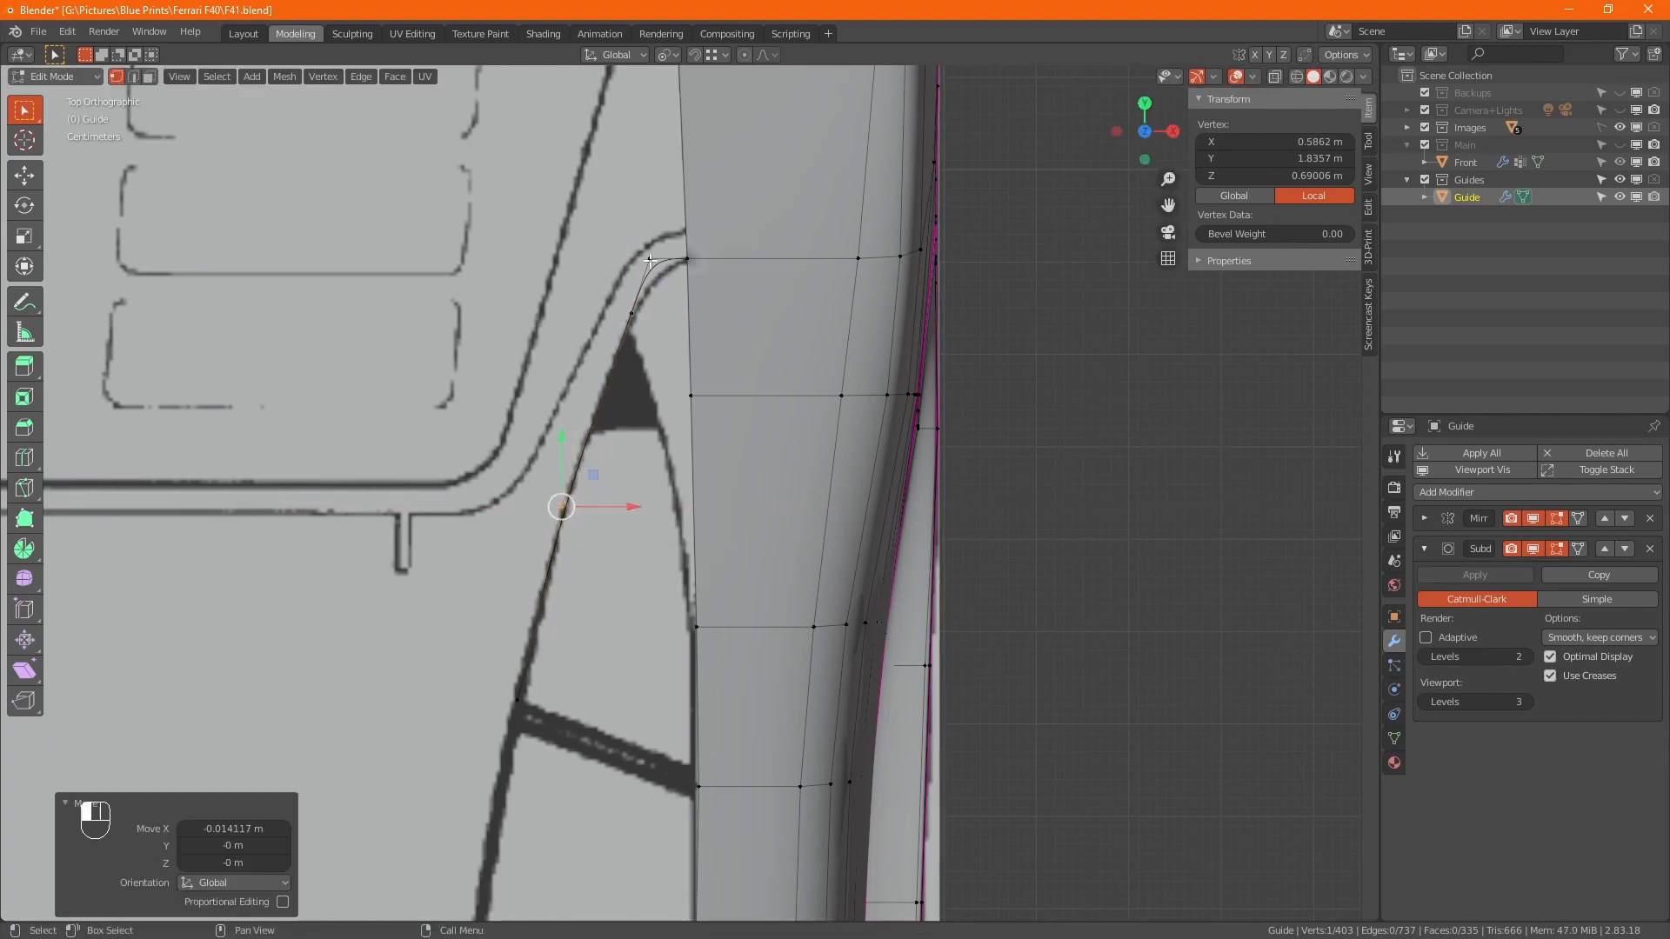
Move the rearmost extruded window vertex outward in X by about 0.024 m onto the blueprint curve
click(687, 259)
key(g)
key(x)
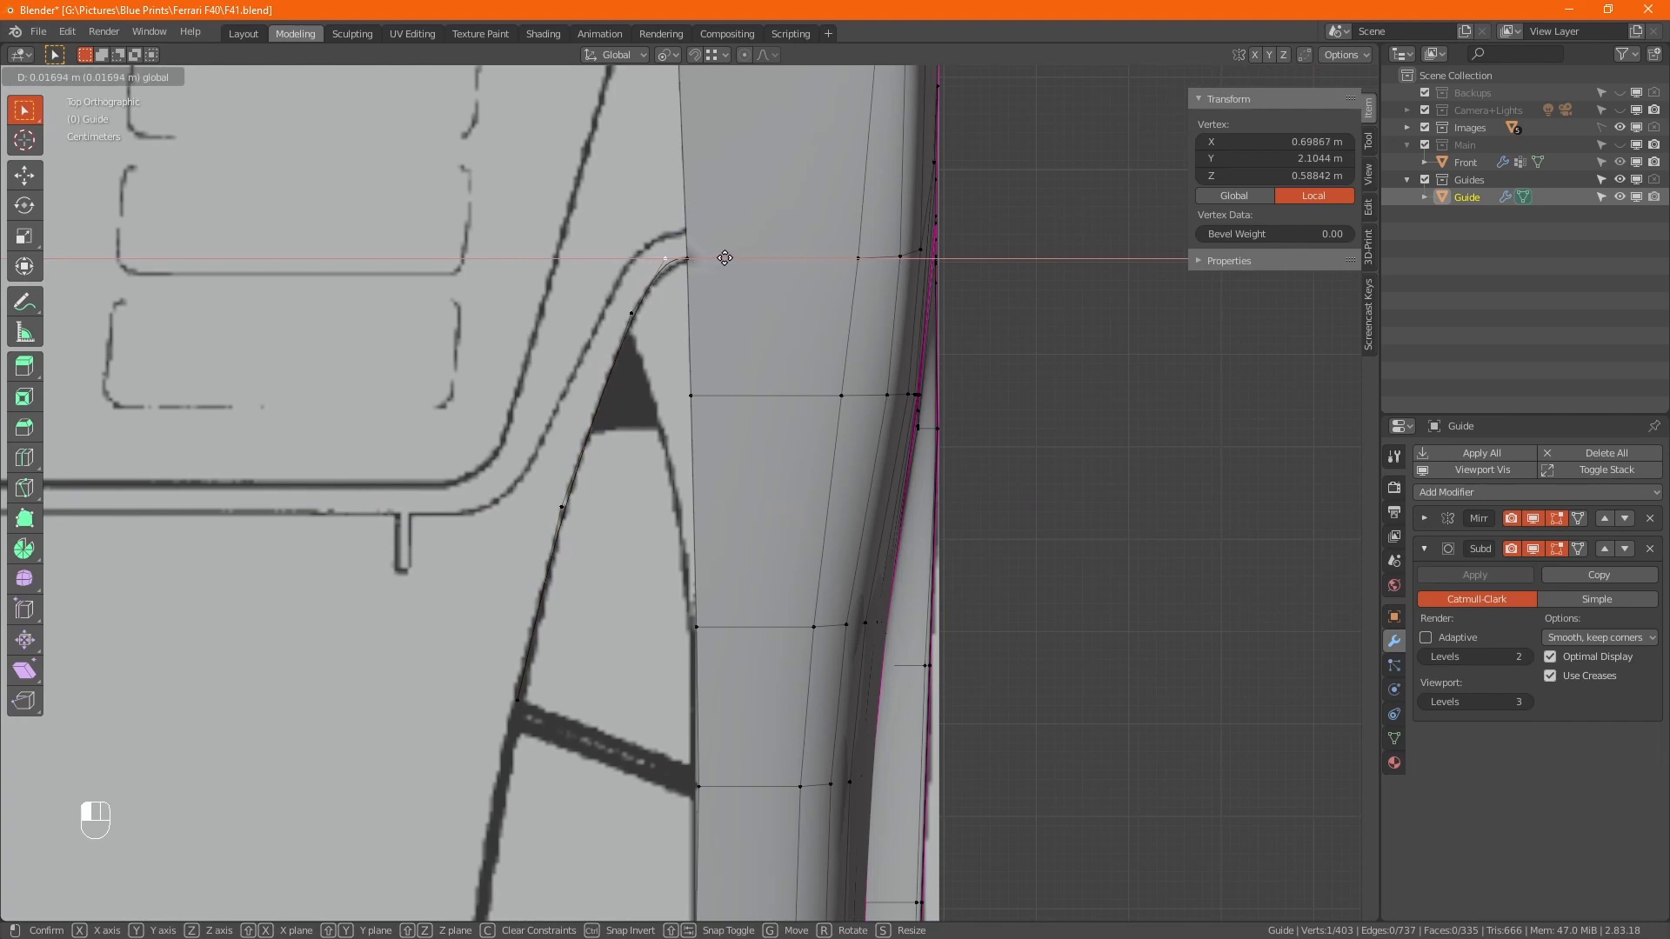
click(730, 258)
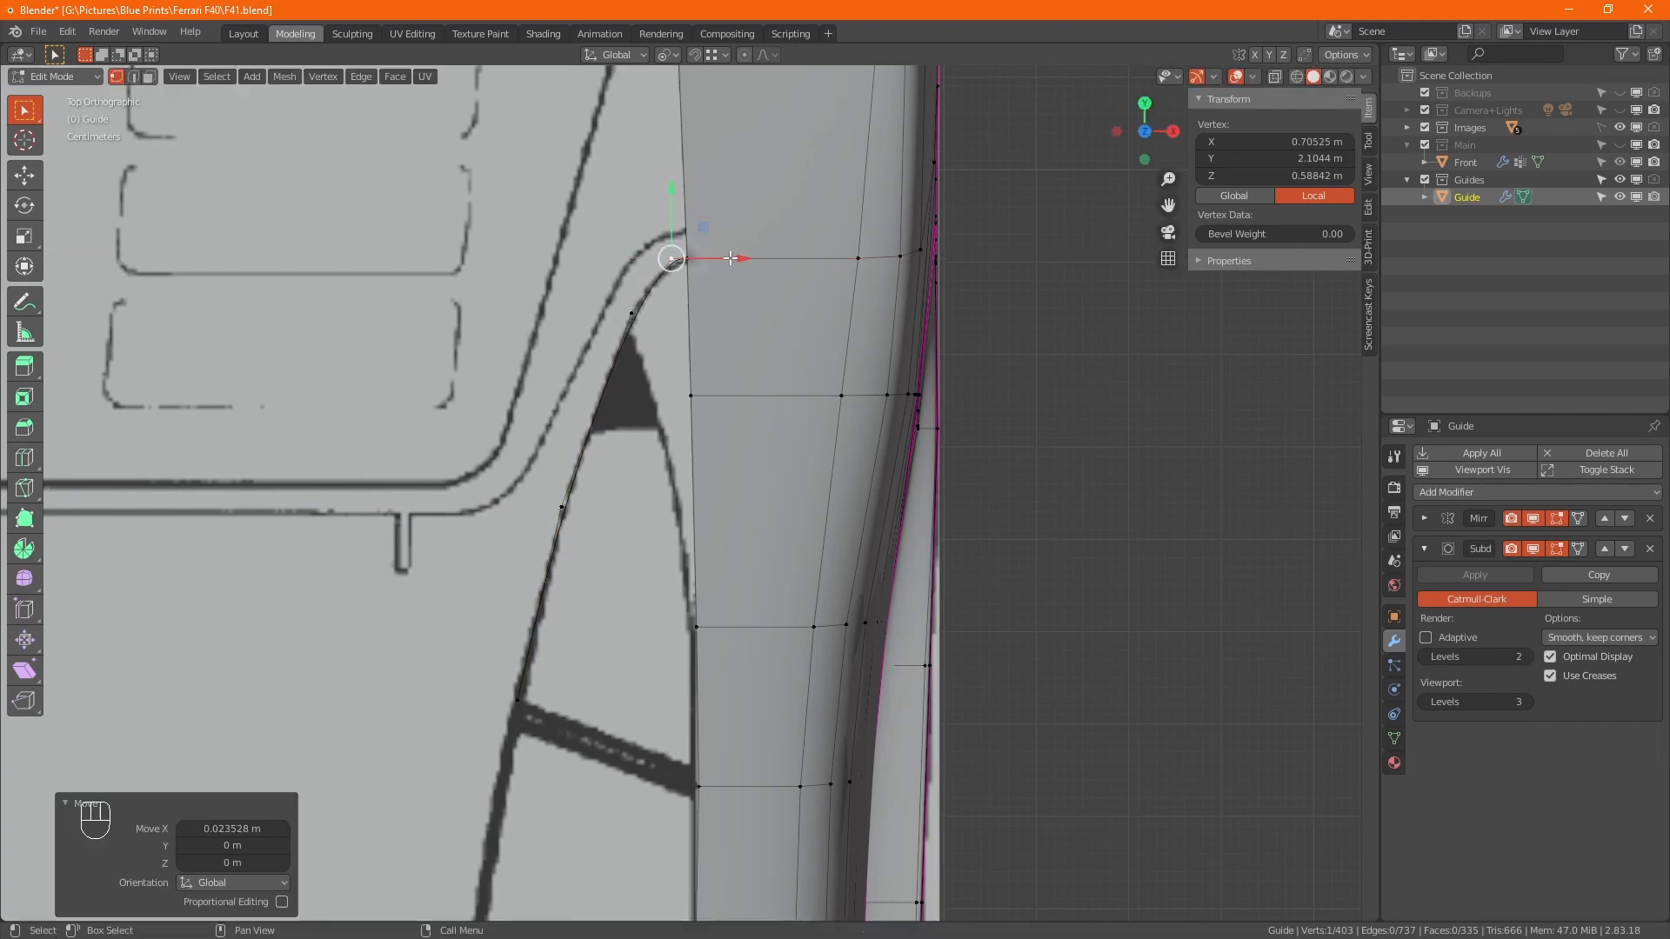
Nudge the next window-outline vertex about 0.003 m inward and the added middle vertex about 0.002 m outward in X
click(632, 314)
key(g)
key(x)
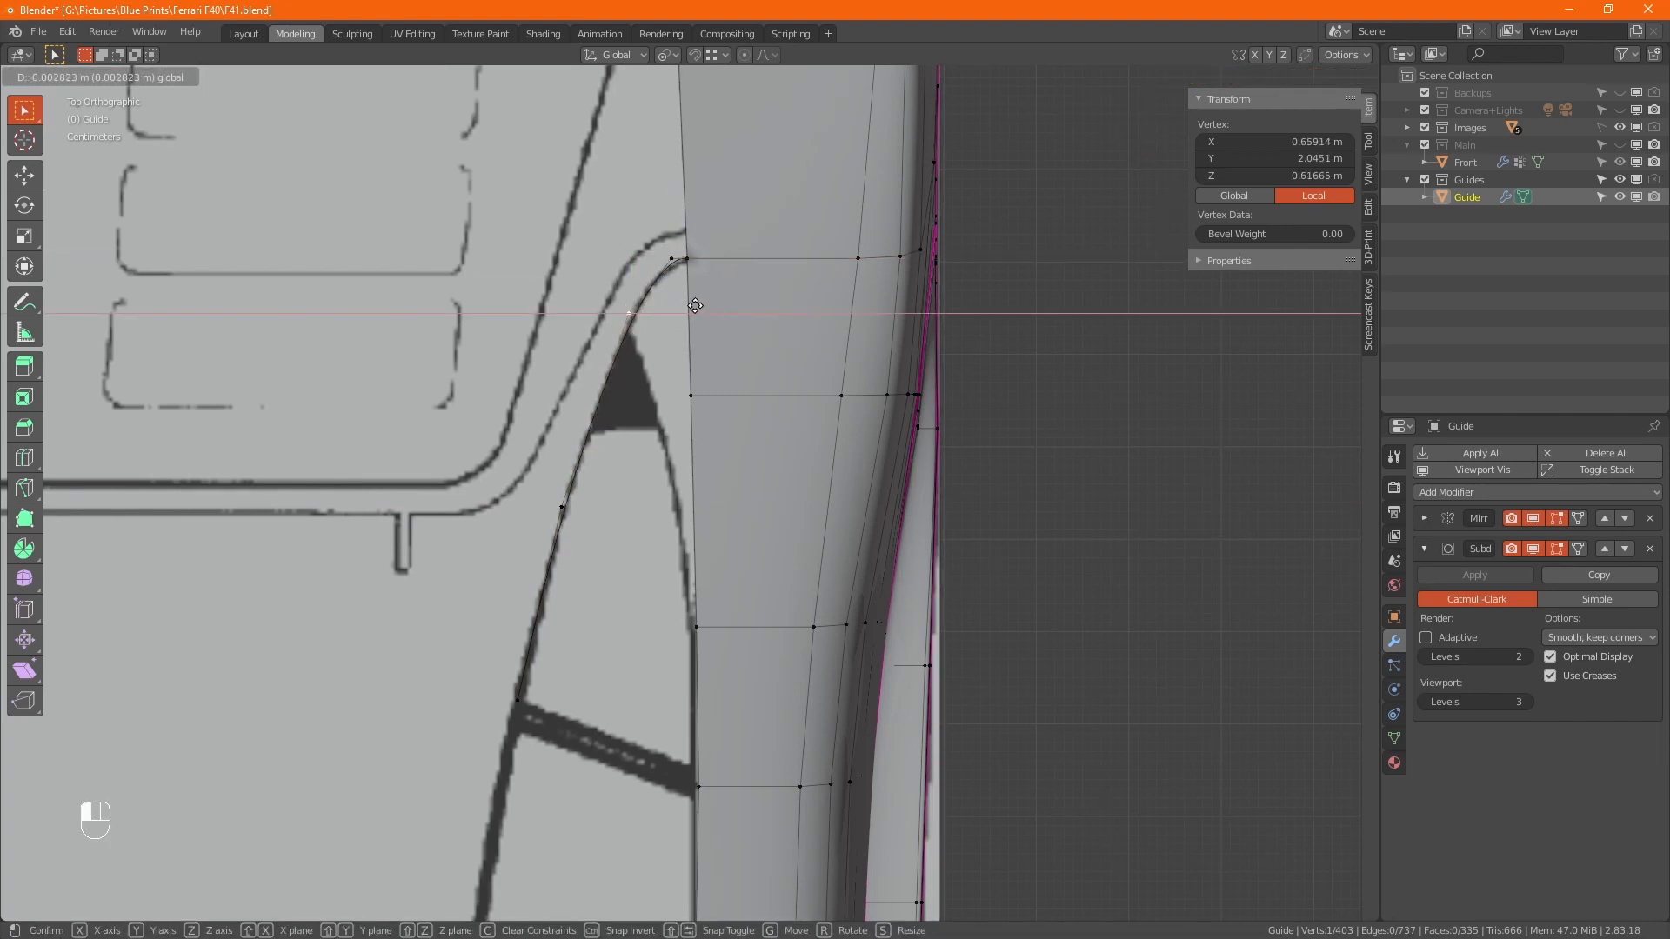
click(696, 306)
click(562, 507)
key(g)
key(x)
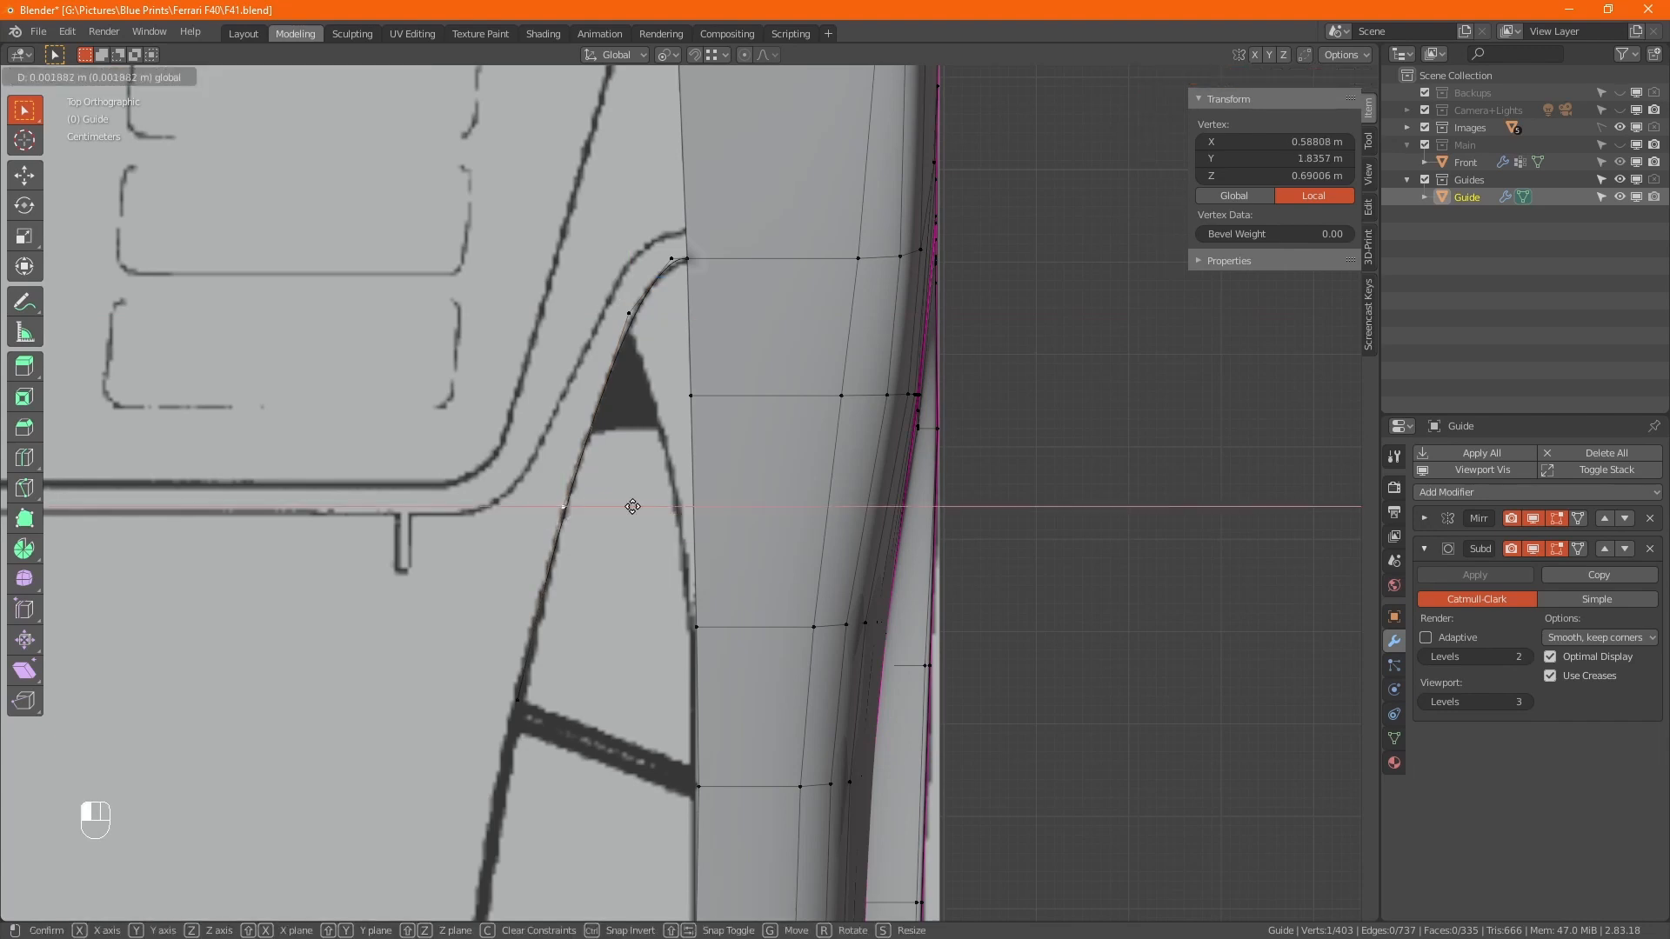
click(633, 506)
Inspect the new window outline and the rear deck opening in perspective and from the top
shift+middle_drag(739, 515, 764, 444)
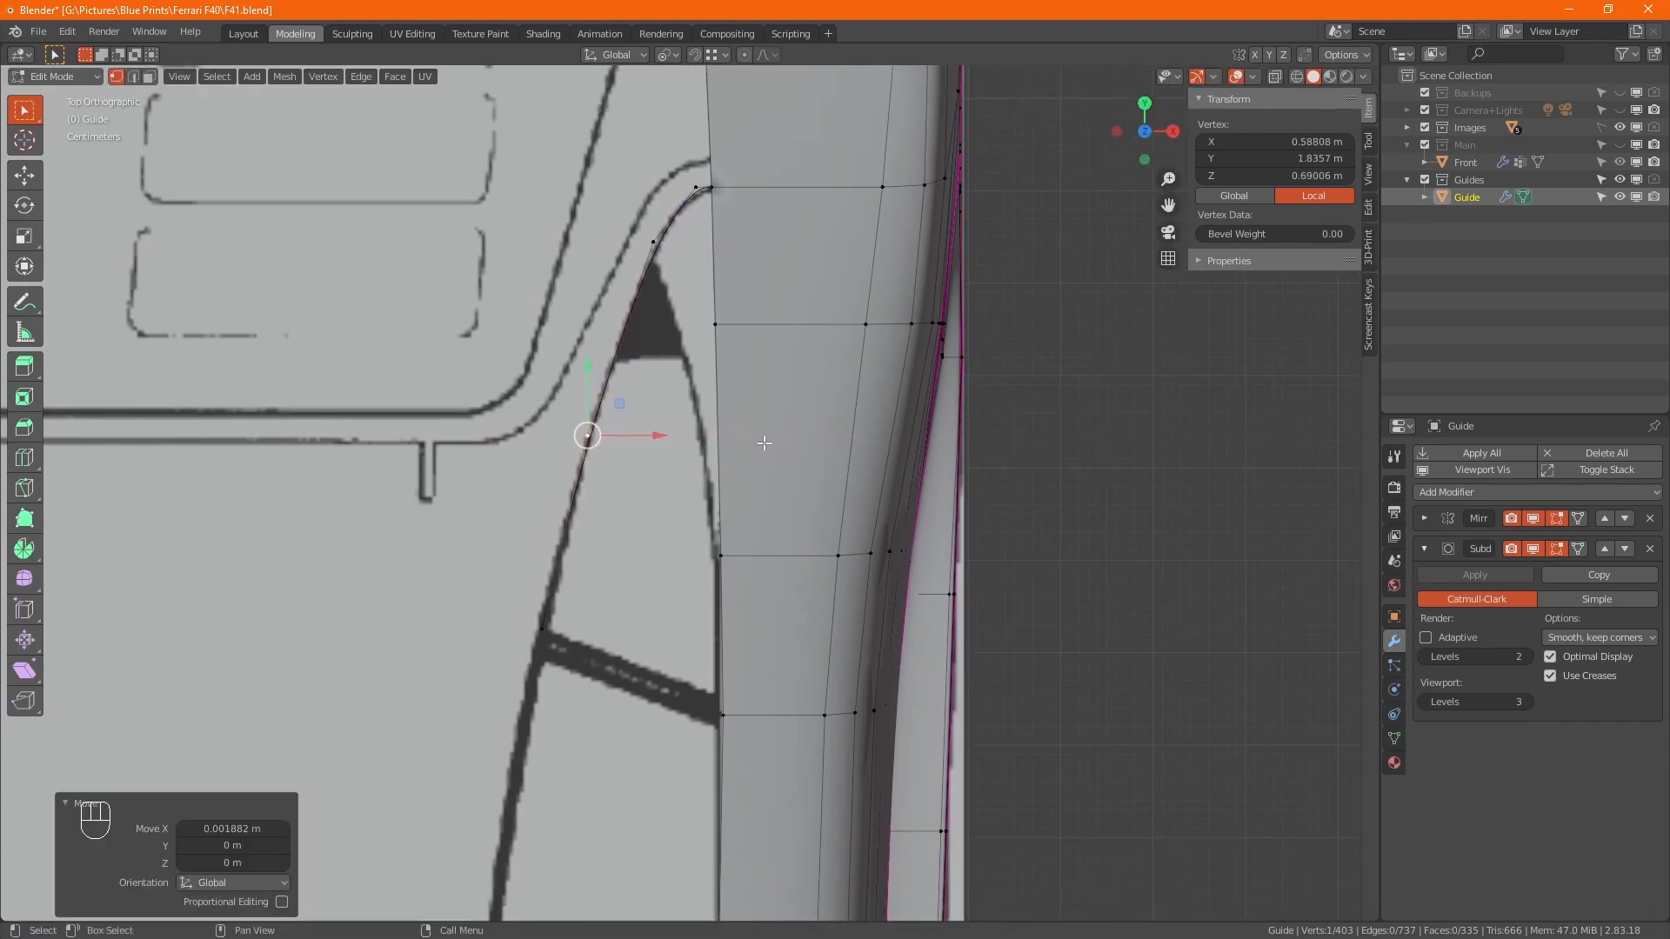
shift+middle_drag(769, 383, 817, 447)
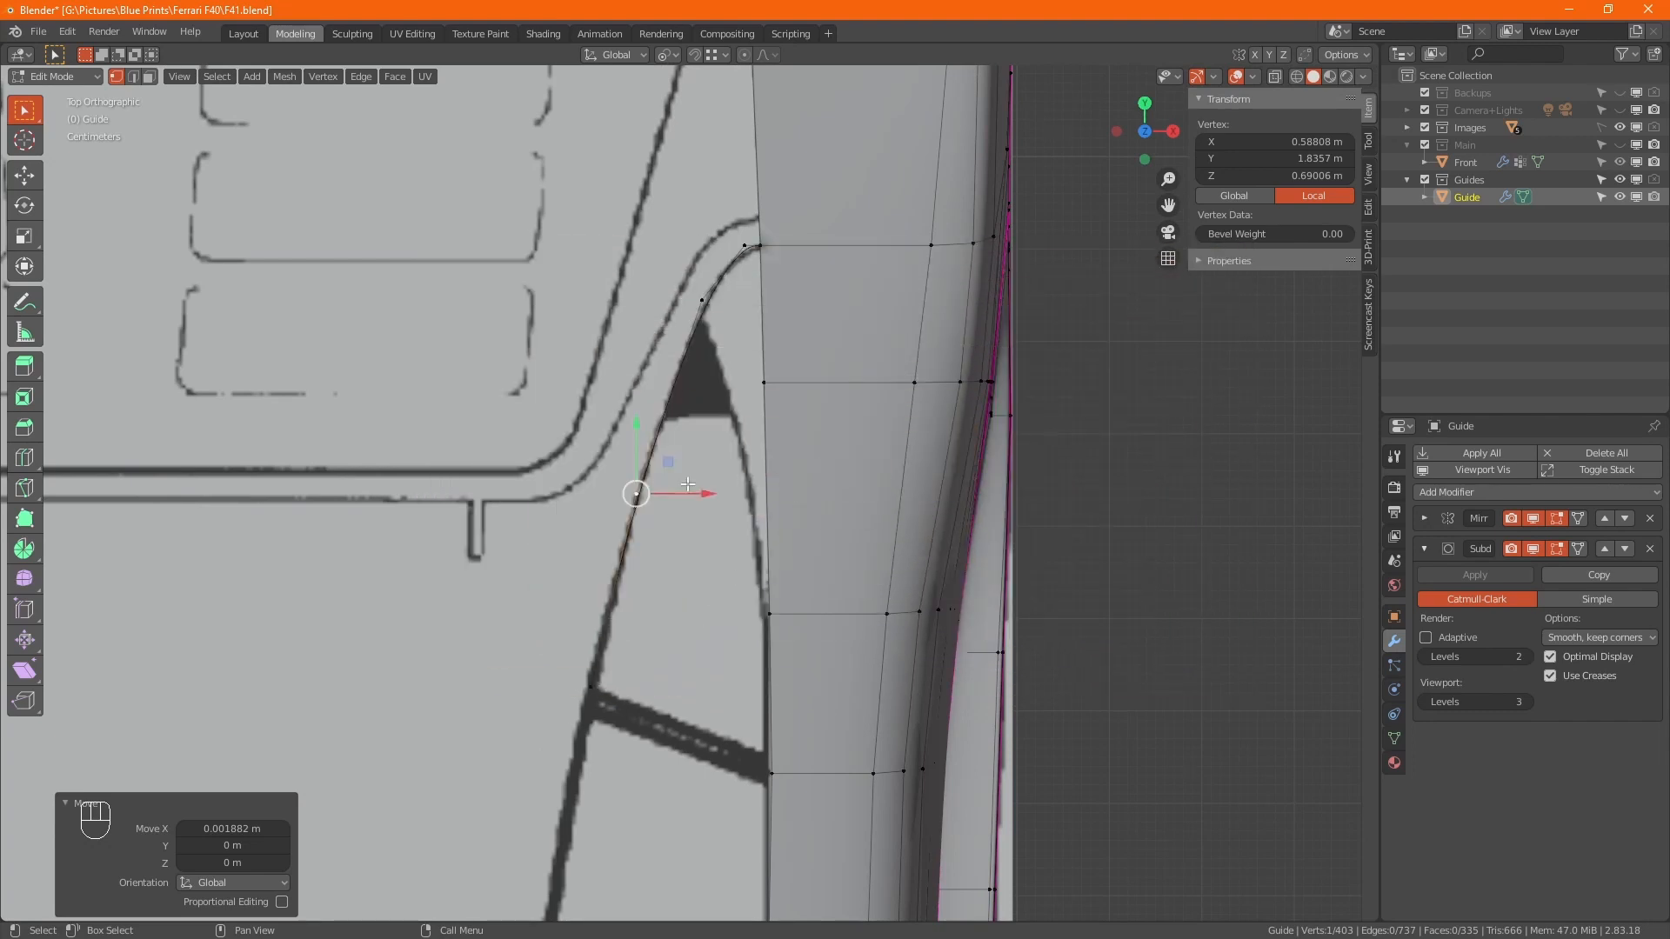
scroll(710, 618, down, 3)
middle_drag(839, 615, 870, 498)
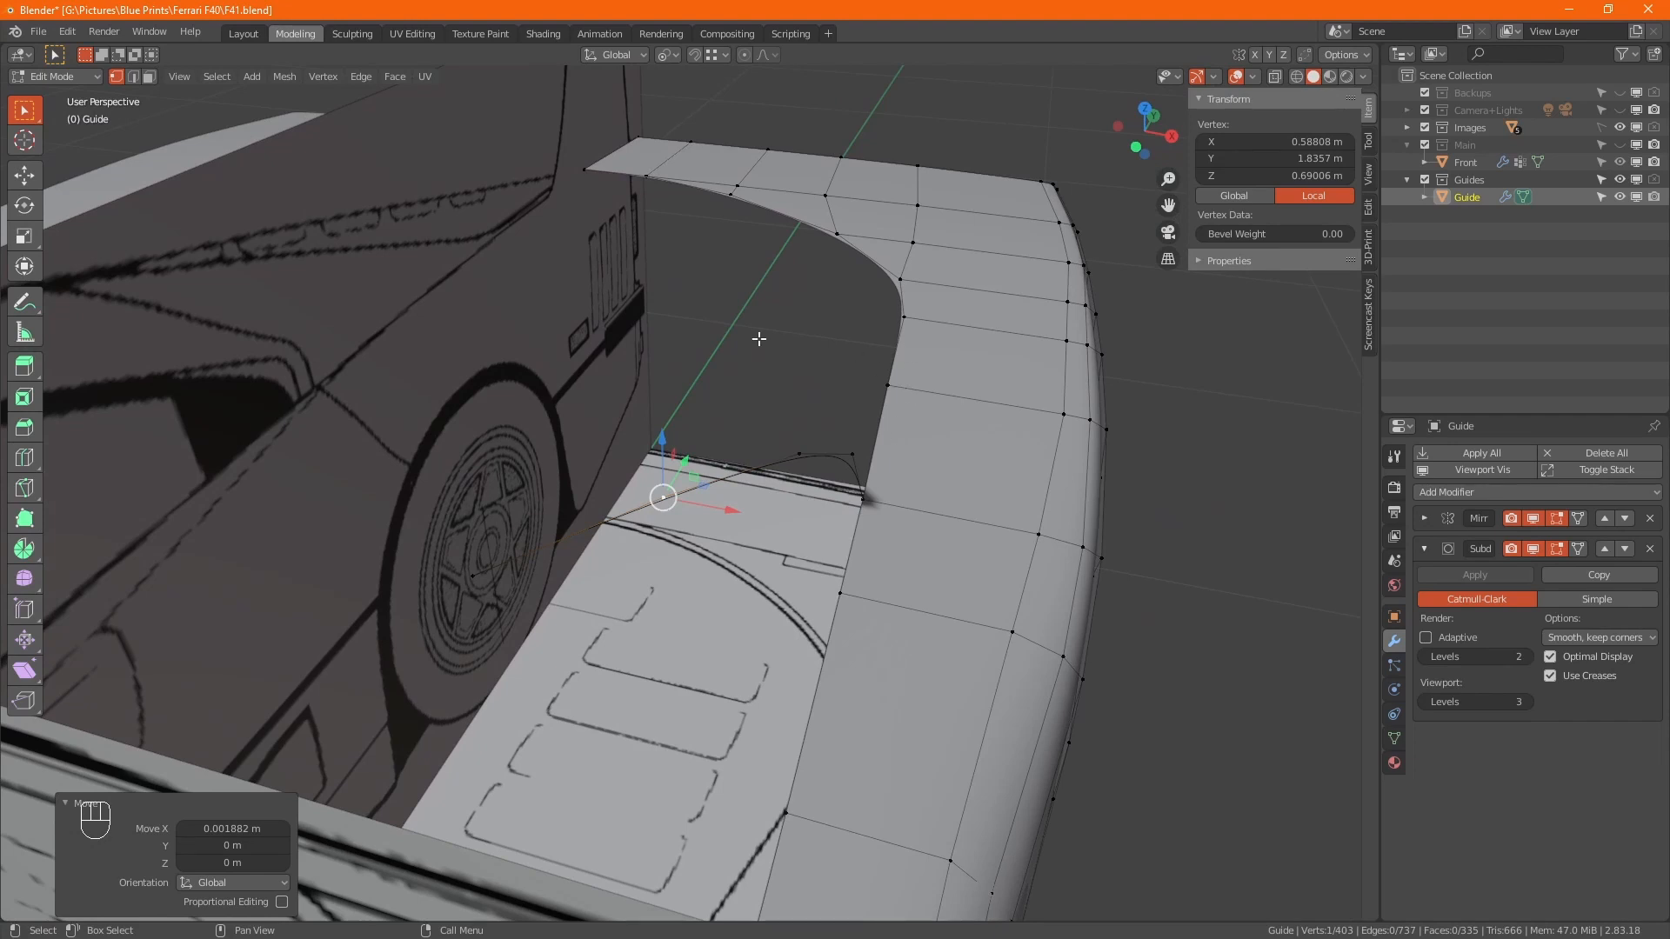
middle_drag(843, 507, 801, 483)
key(KP_7)
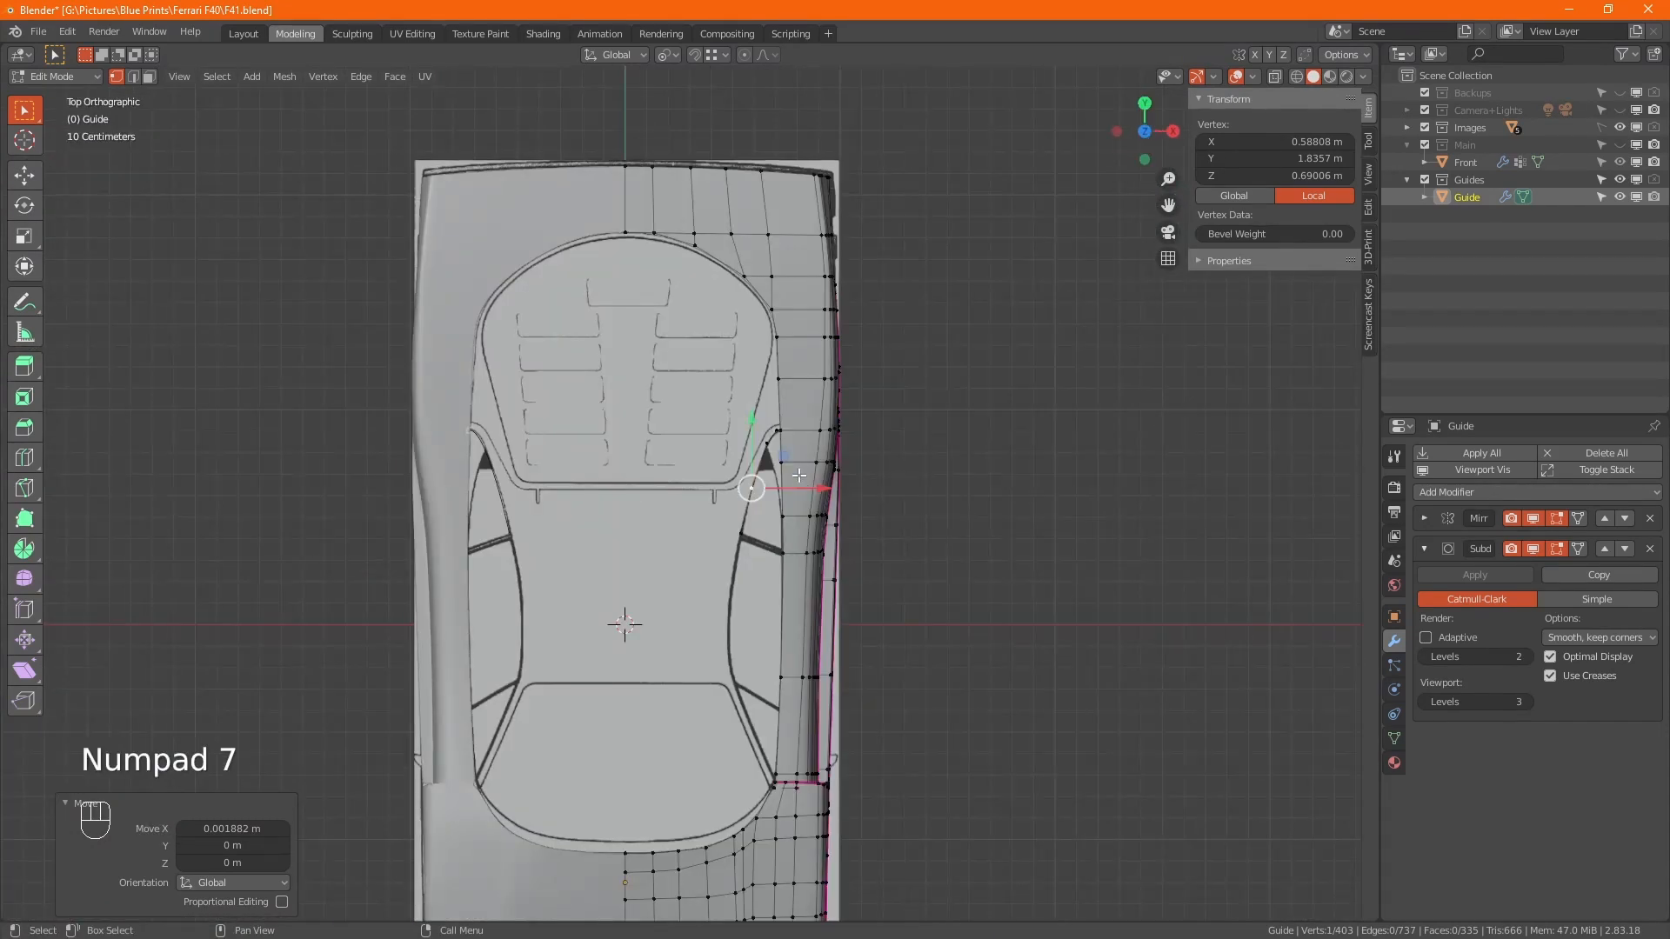
In see-through top view, move the deck-edge vertex at the engine cover's widest point outward in X by about 0.003 m, plus its rear neighbour
scroll(784, 389, up, 3)
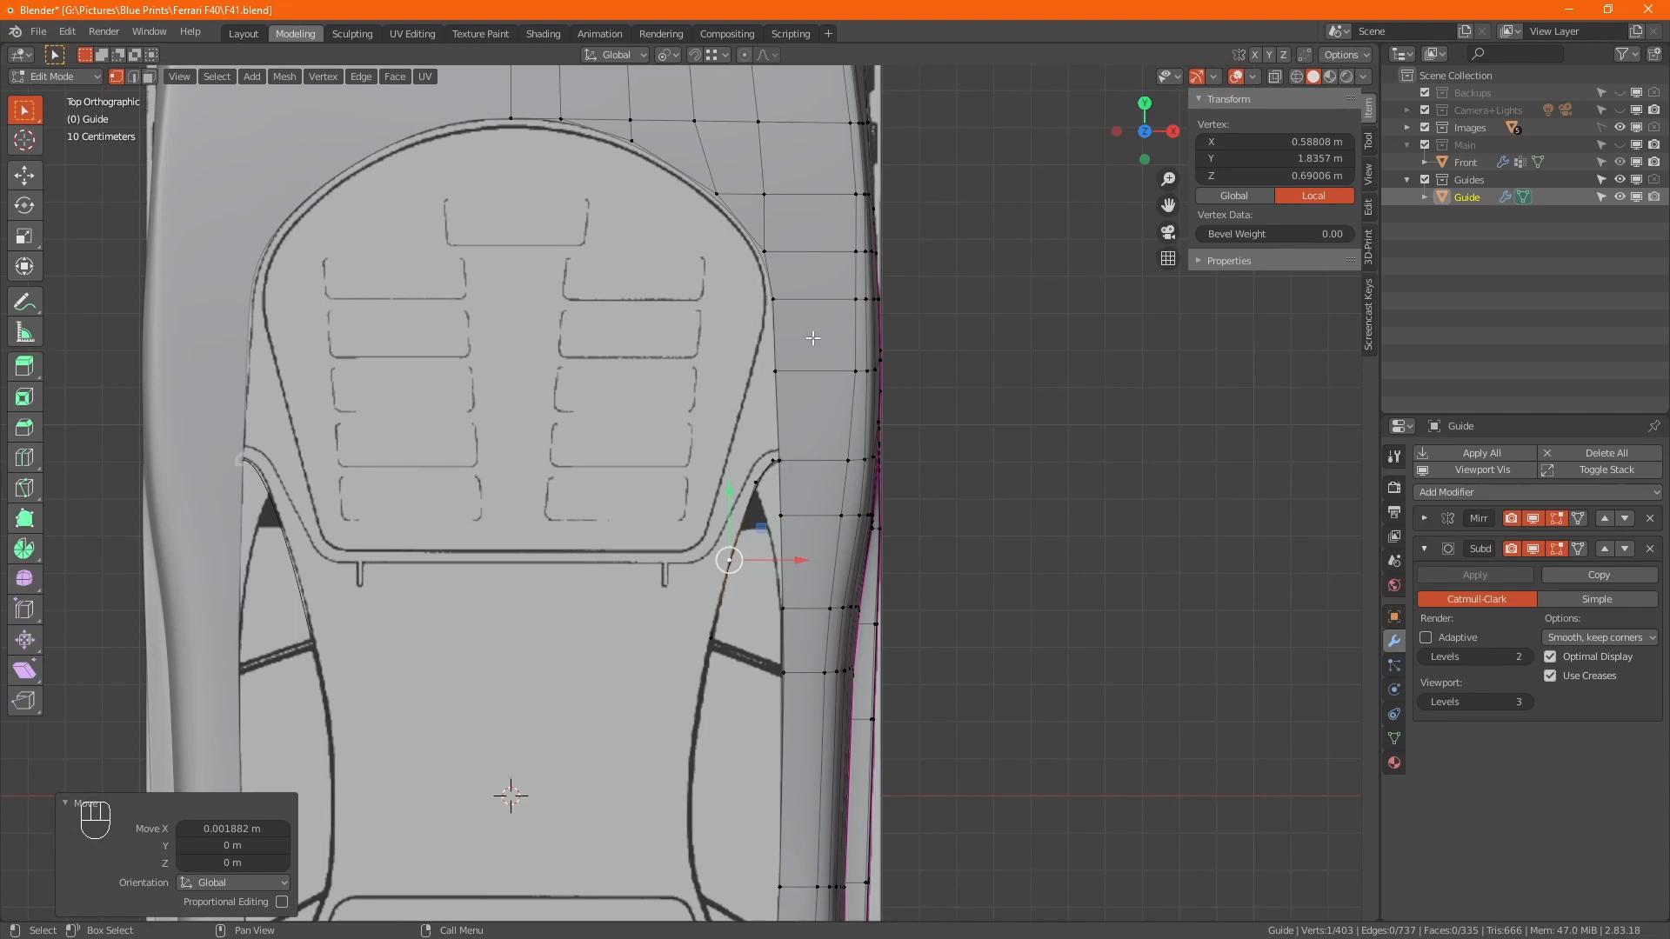
click(770, 302)
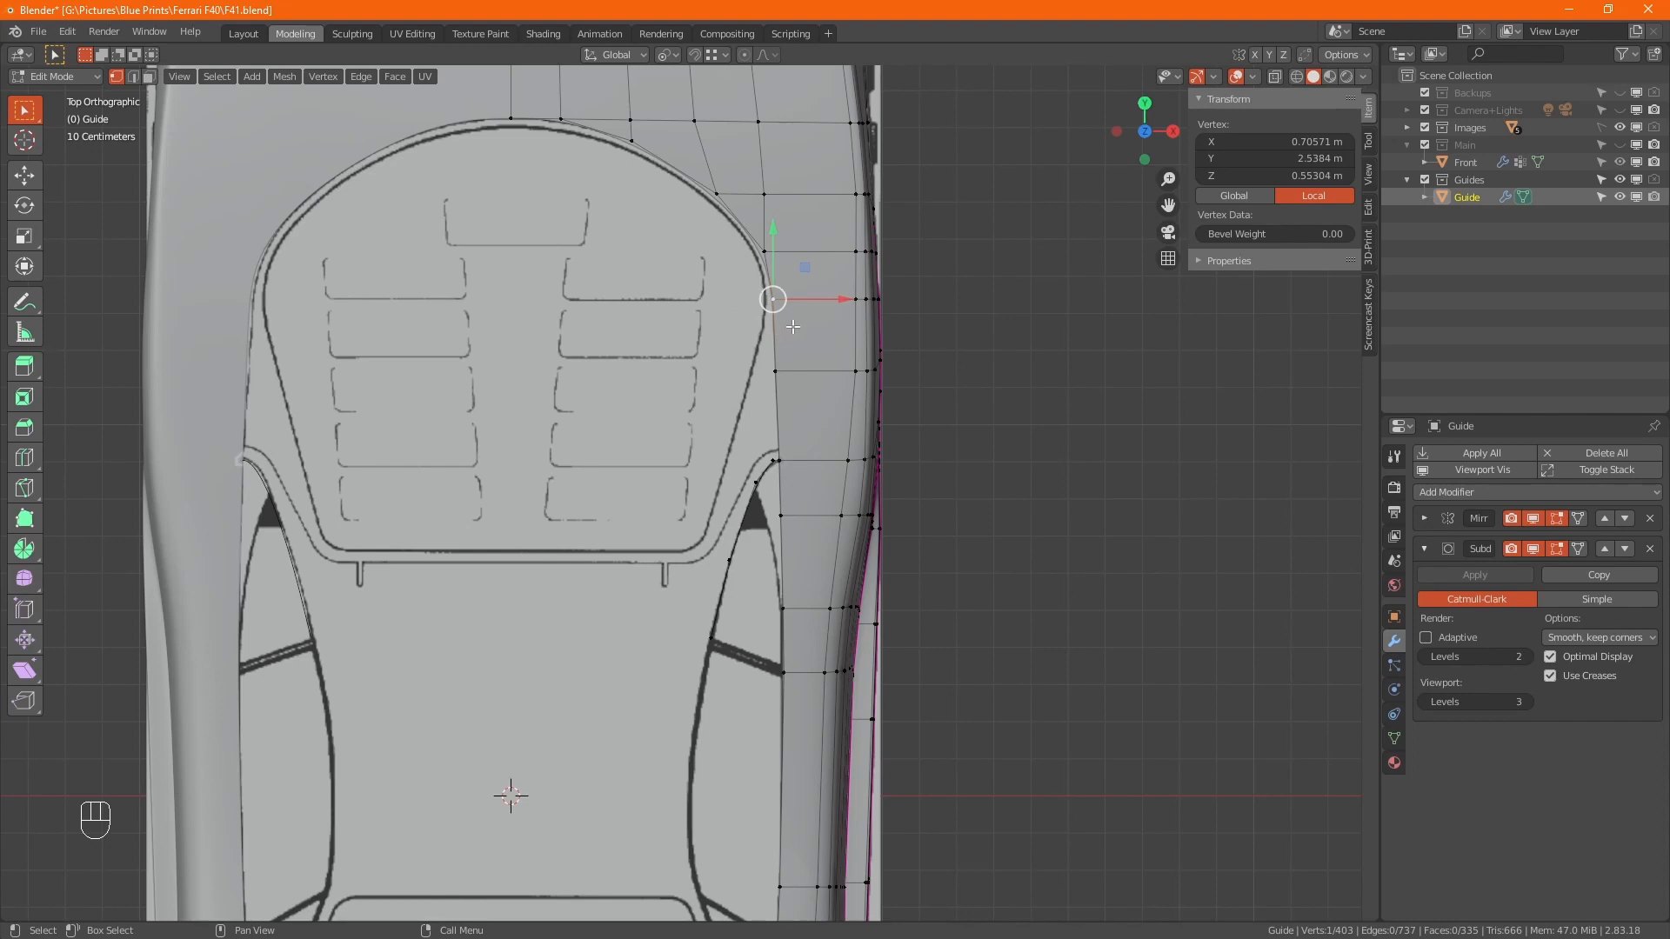
key(alt)
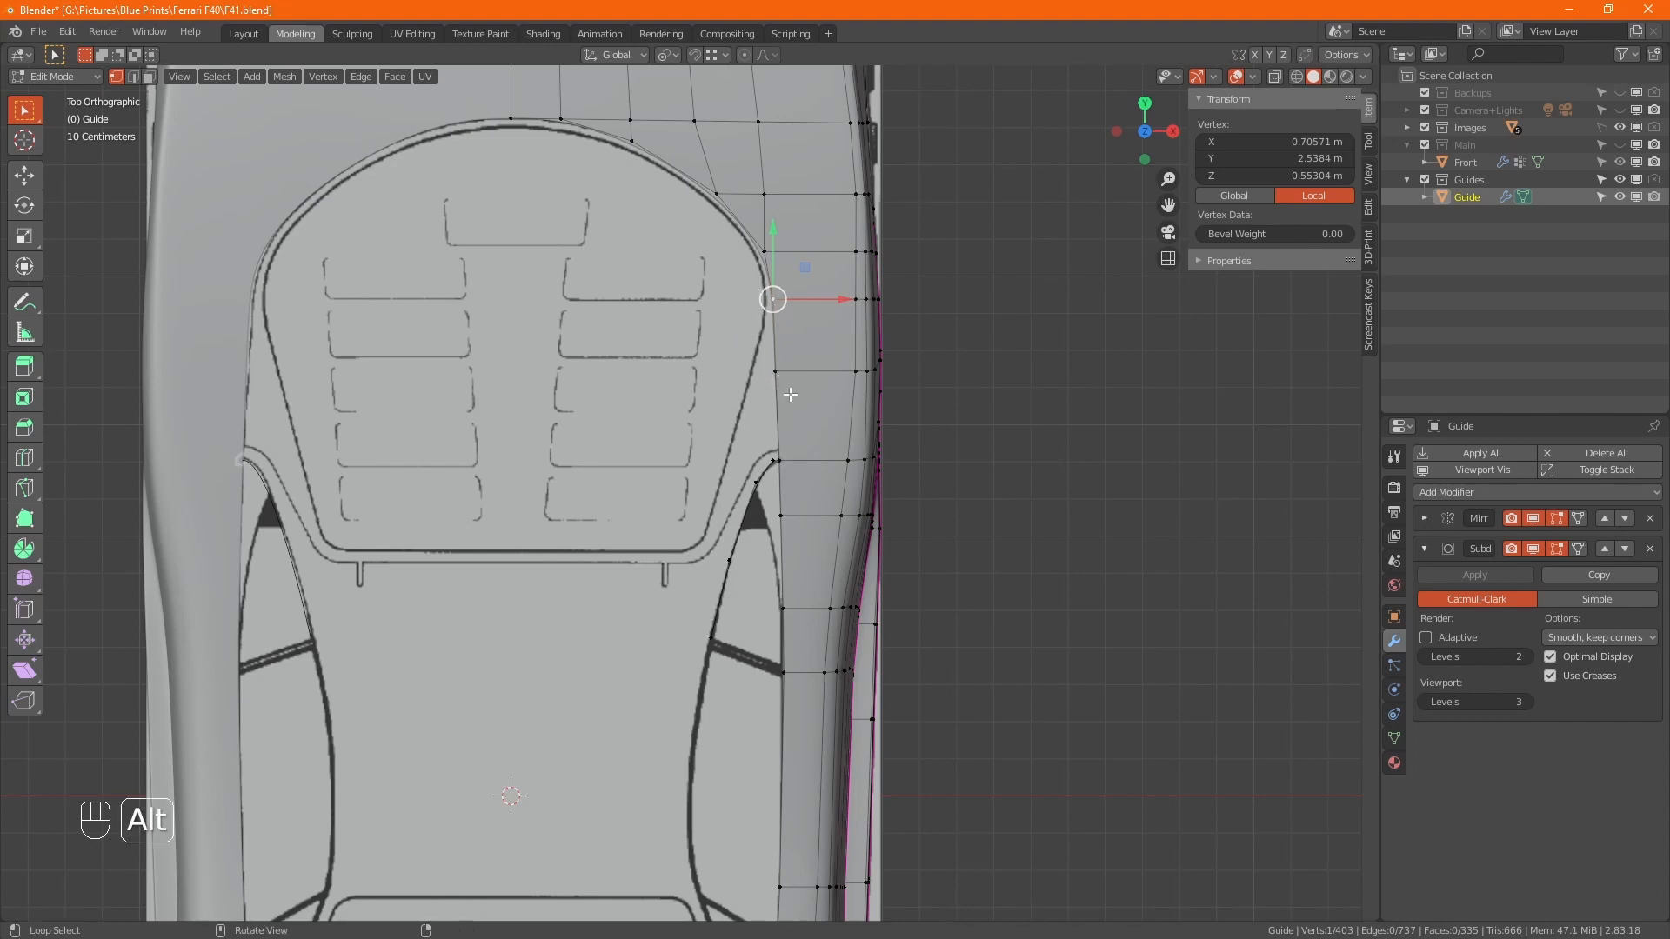
key(alt+z)
scroll(787, 348, up, 5)
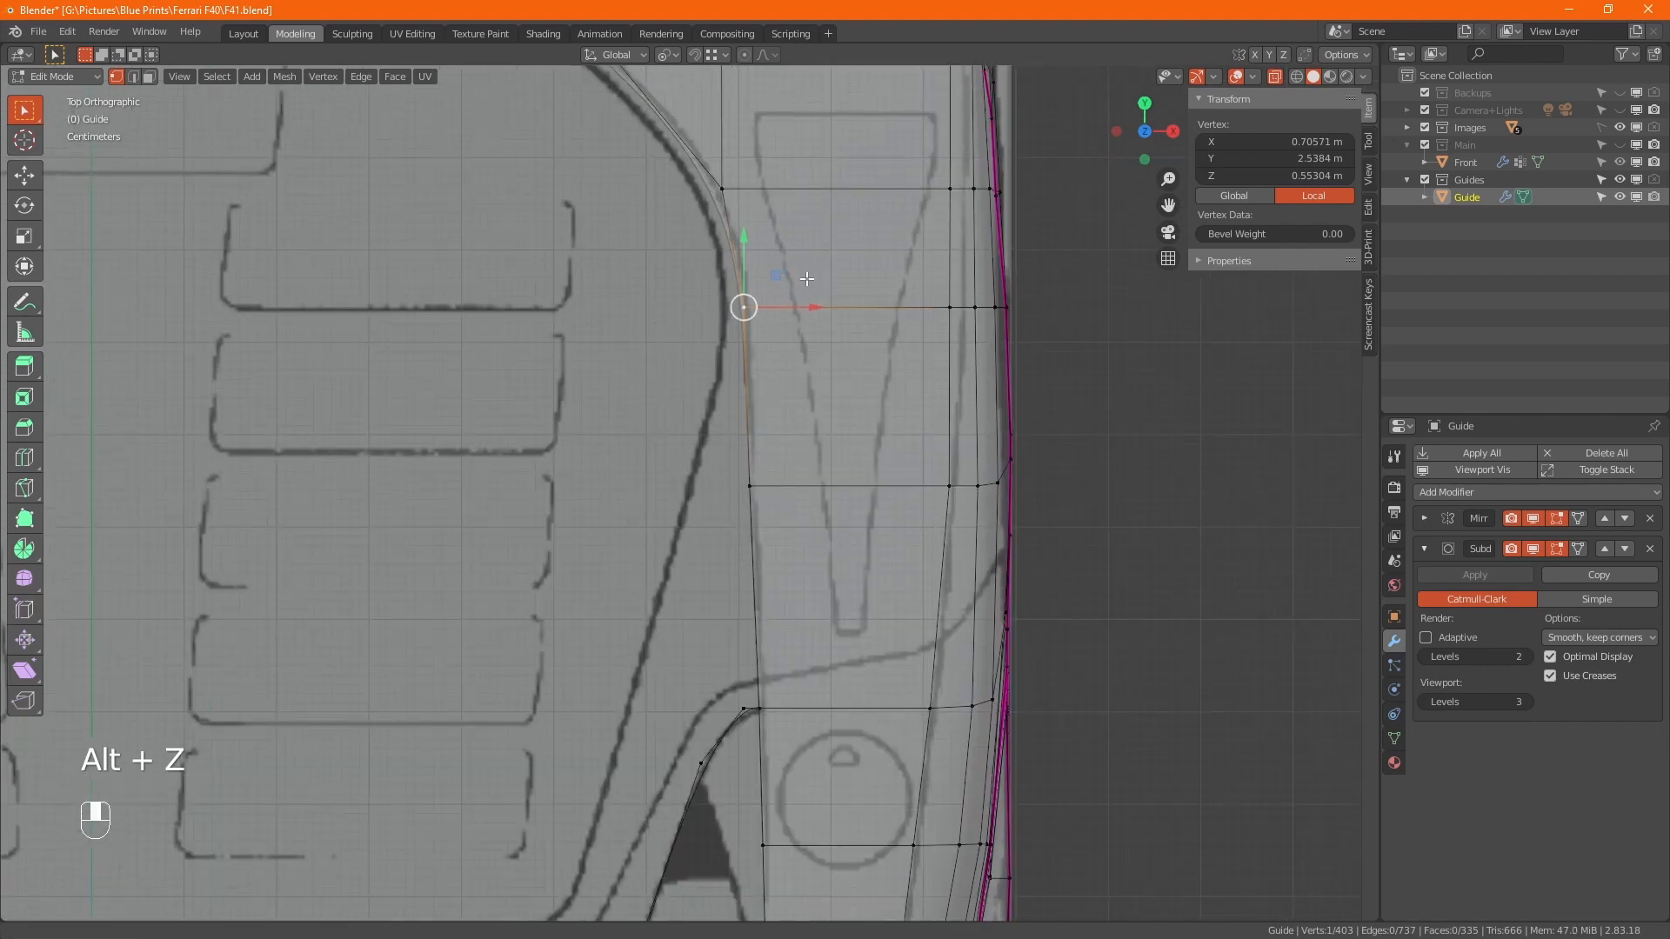
shift+middle_drag(807, 278, 811, 355)
drag(765, 385, 768, 384)
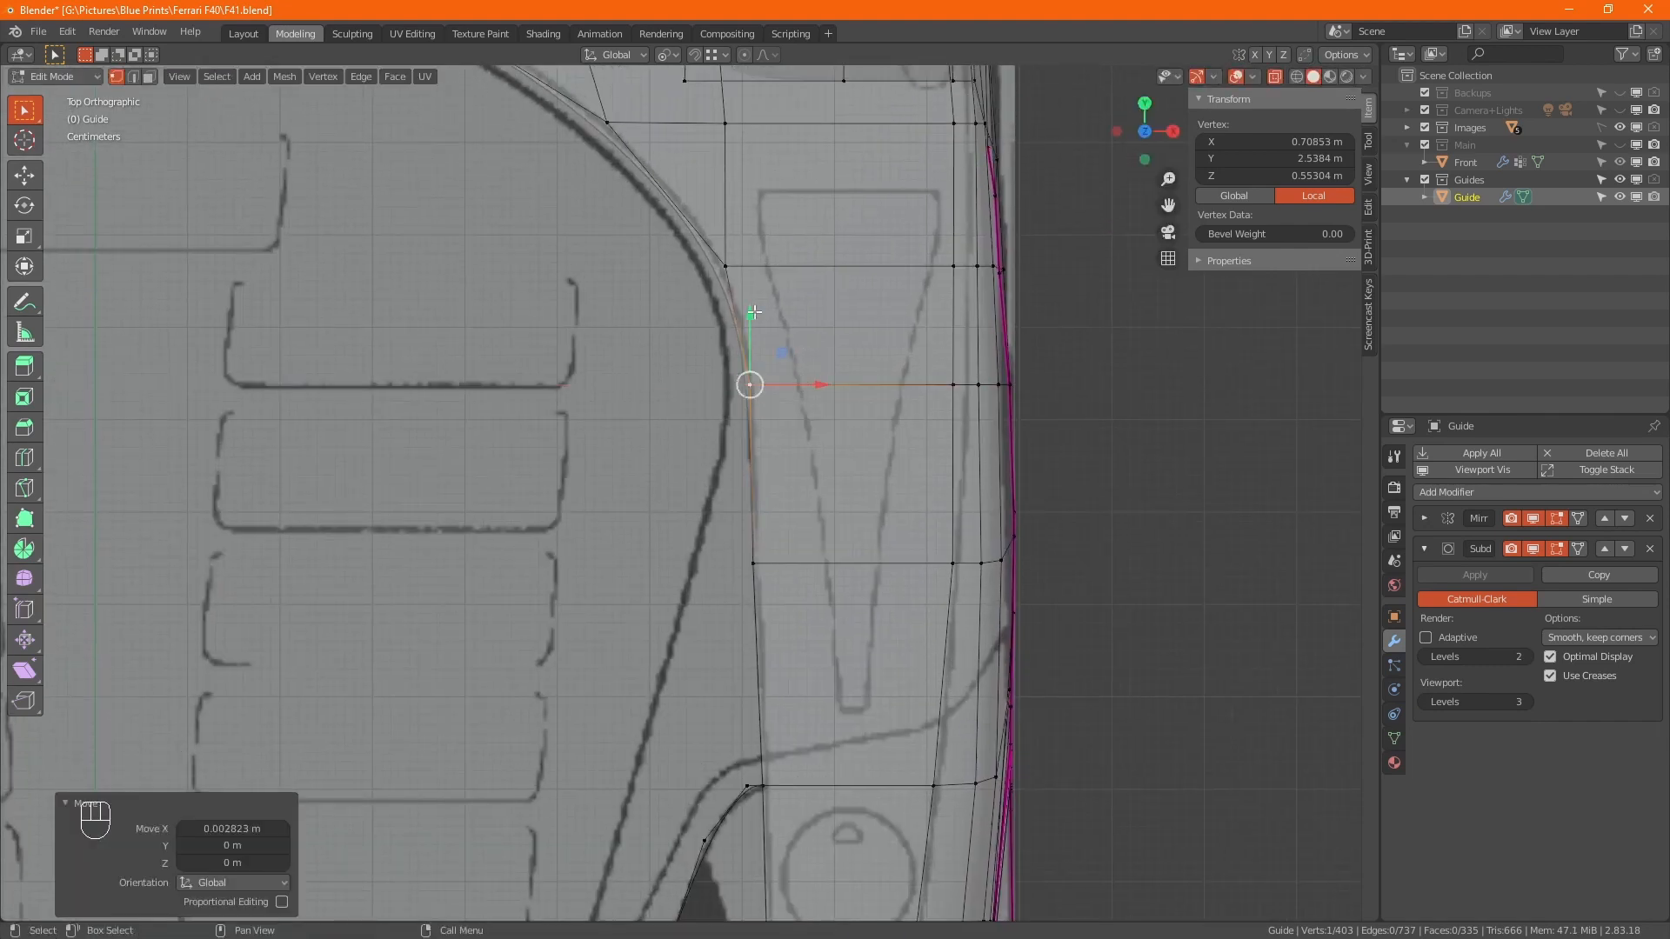
click(733, 271)
drag(772, 267, 777, 267)
Move the next deck-edge vertex, on the engine cover's curved rear corner, outward in X by about 0.0075 m
shift+middle_drag(690, 203, 729, 378)
click(670, 300)
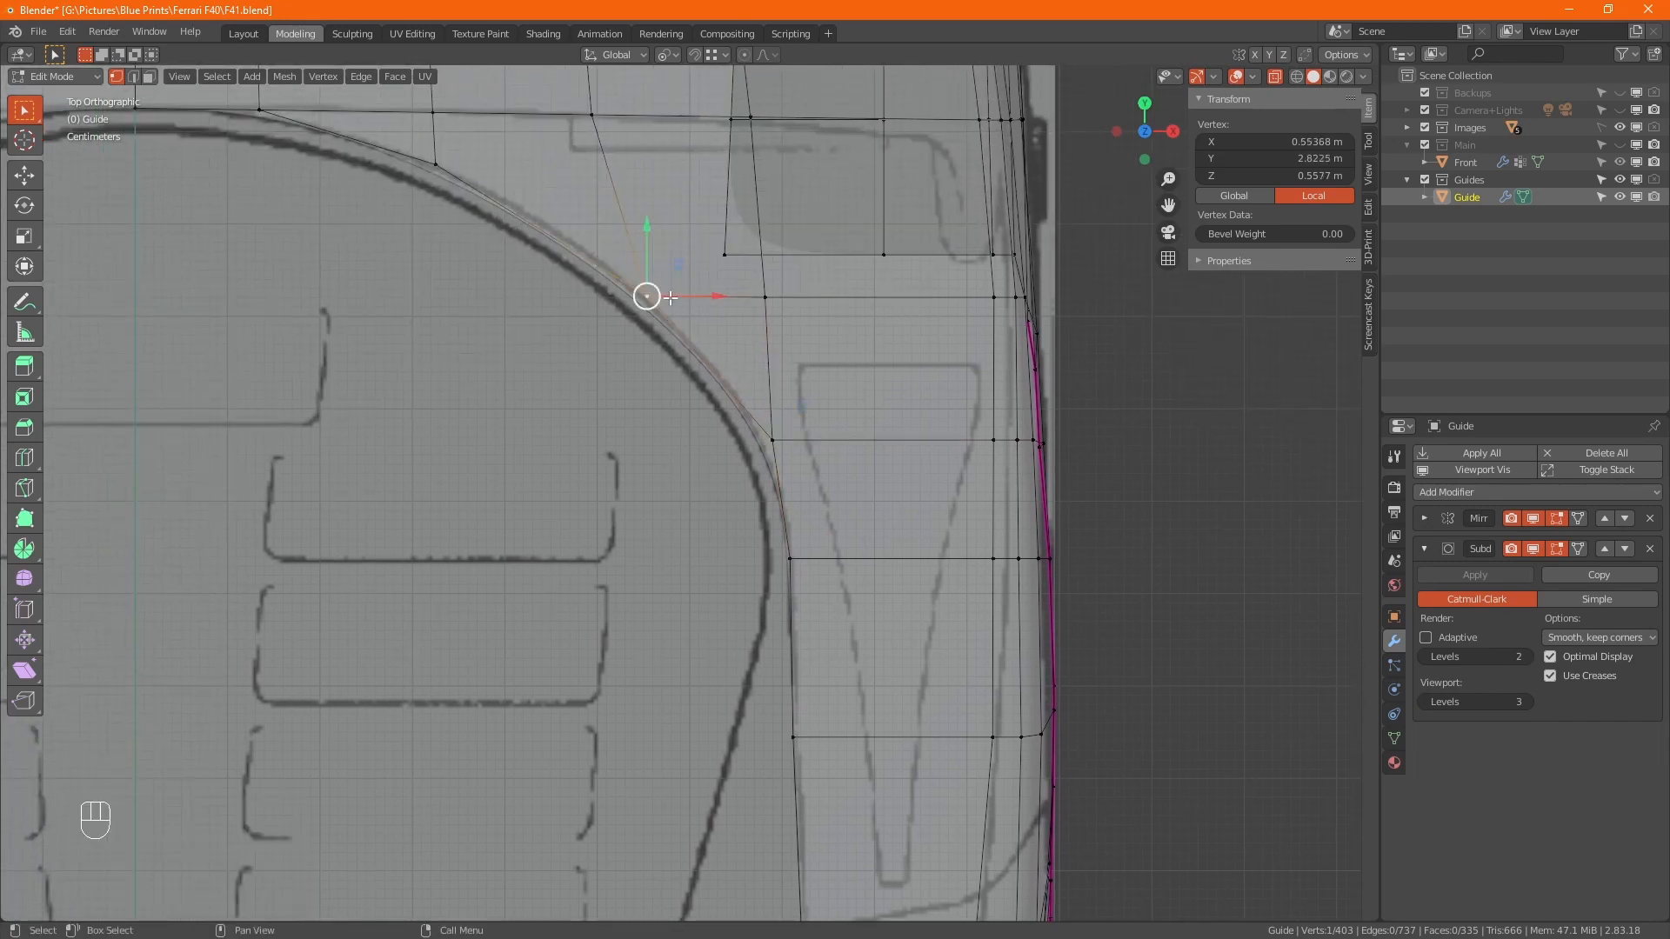
key(g)
key(x)
click(704, 296)
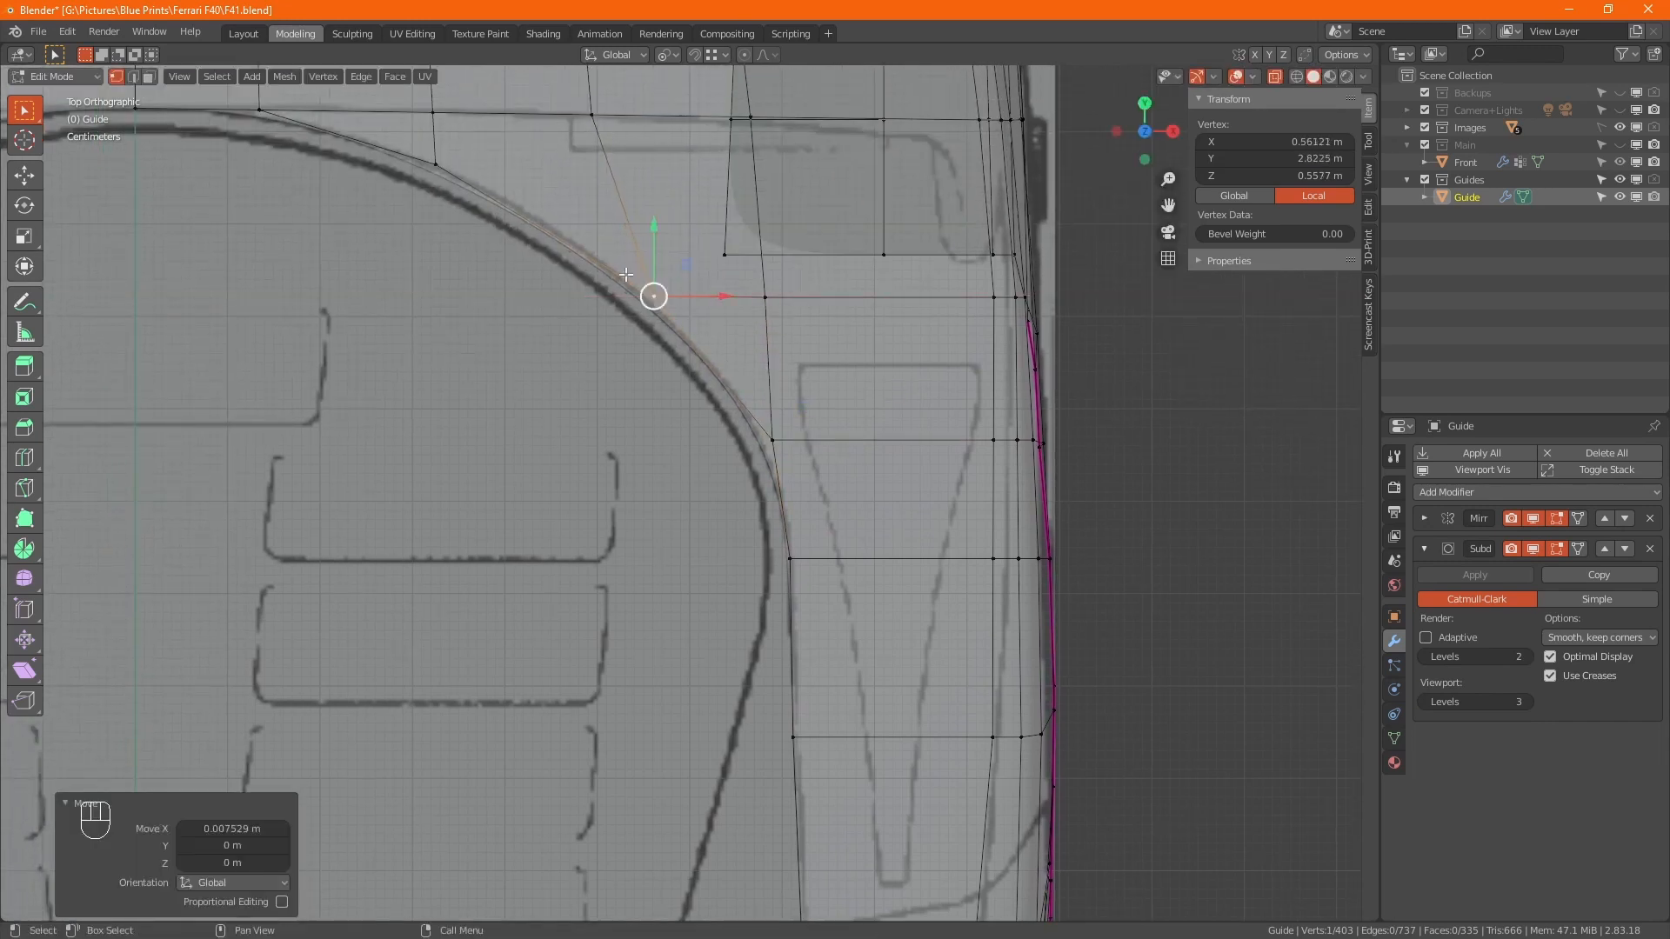
Move the following deck-edge vertex, closer to the centre line, rearward in Y by about 0.005 m
shift+middle_drag(439, 156, 526, 369)
click(526, 368)
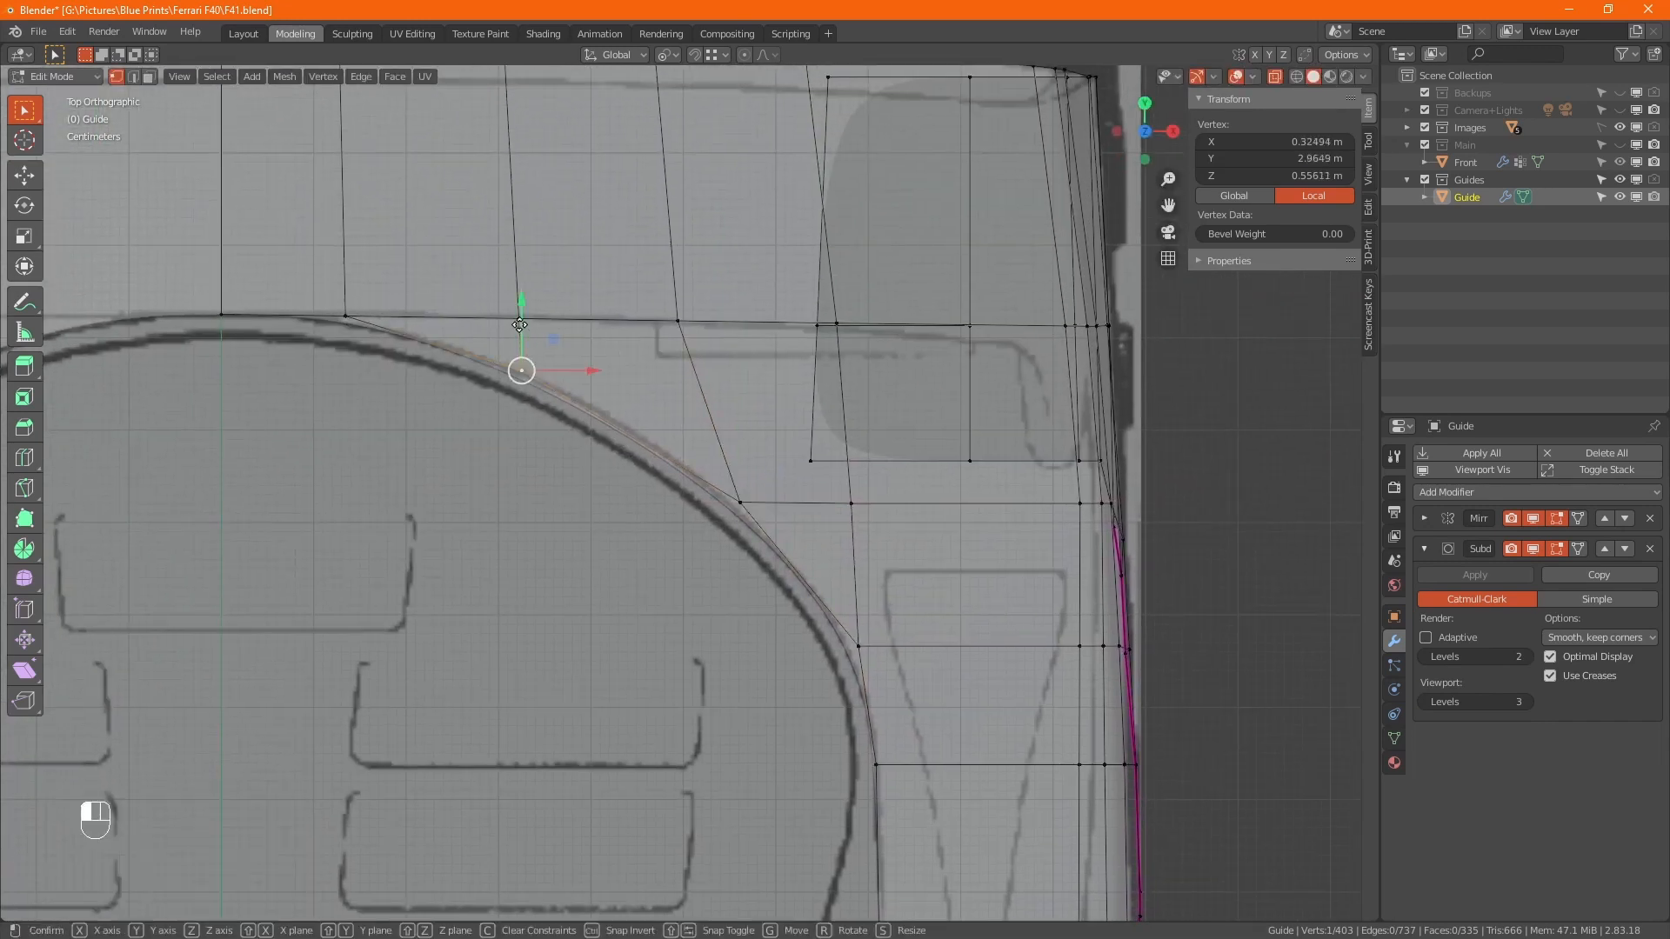
key(g)
key(y)
click(520, 324)
Move the deck-edge vertex just ahead of the engine cover's widest point outward in X by about 0.002 m
shift+middle_drag(730, 598, 447, 250)
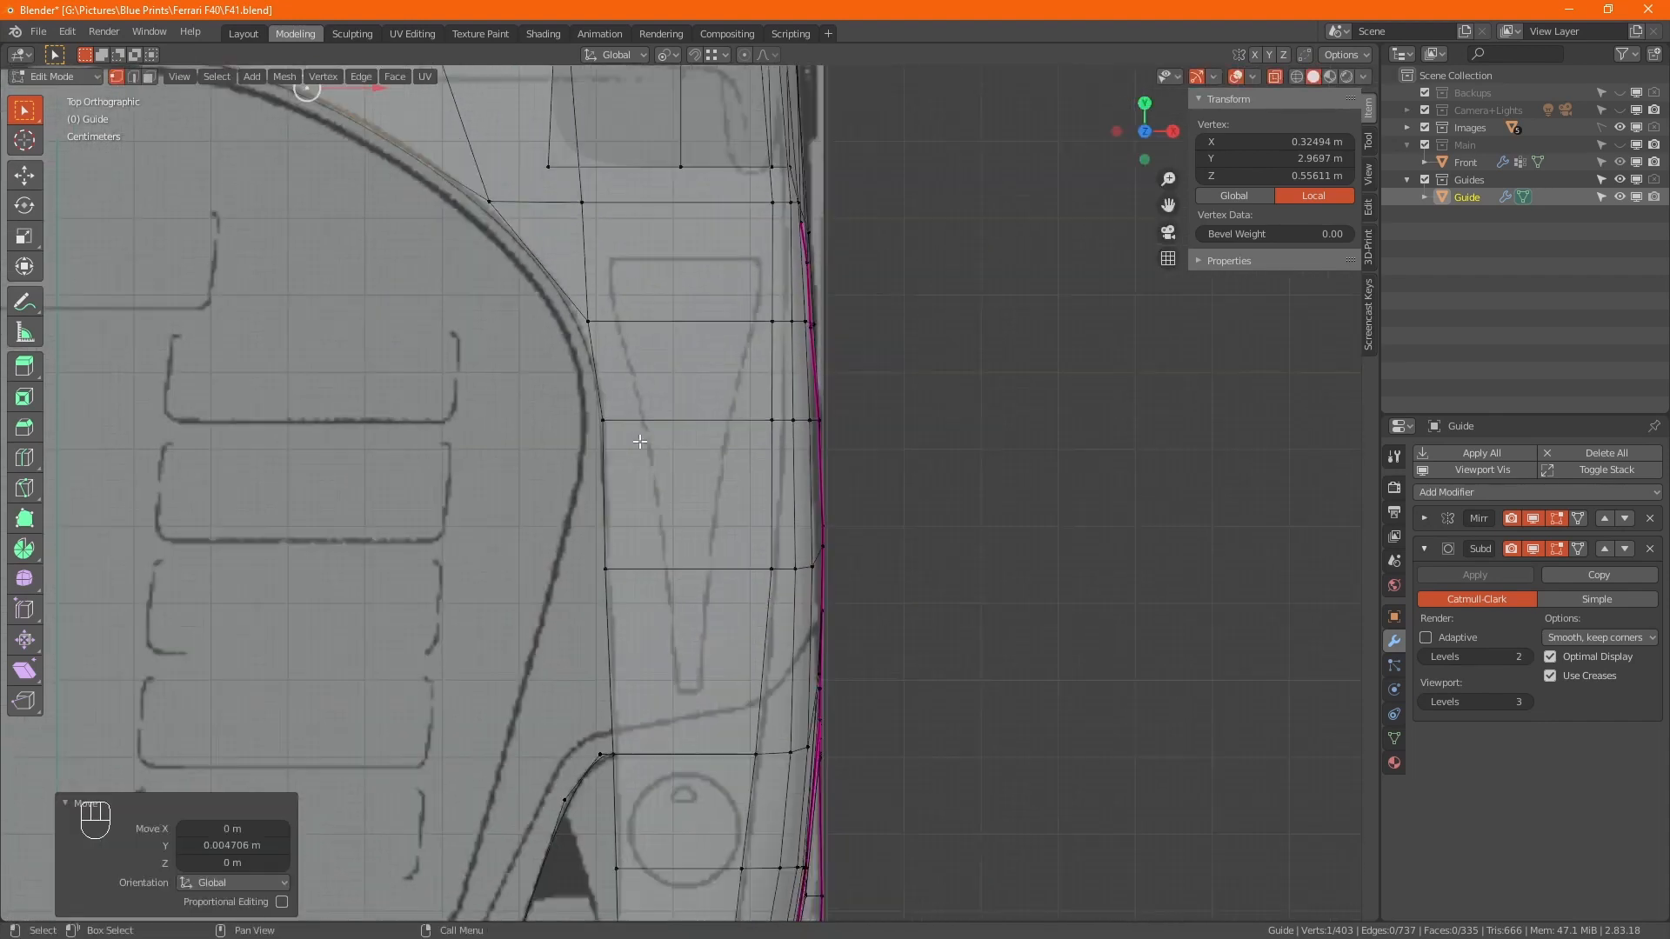
click(648, 573)
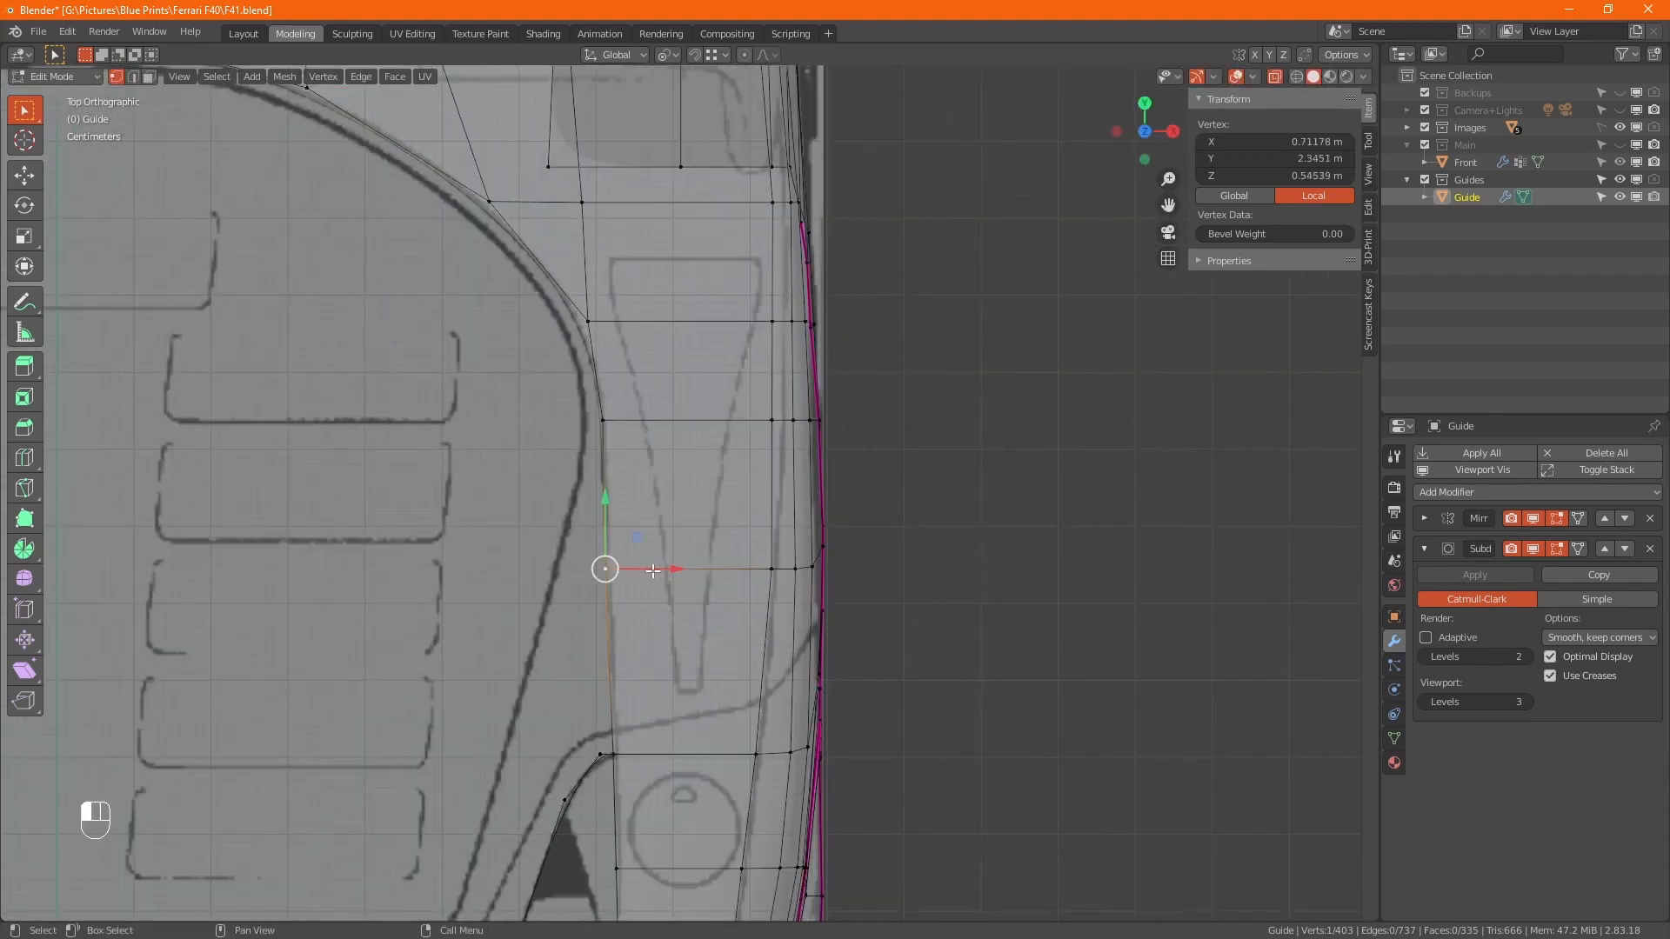
key(g)
key(x)
click(655, 573)
shift+middle_drag(655, 573, 686, 379)
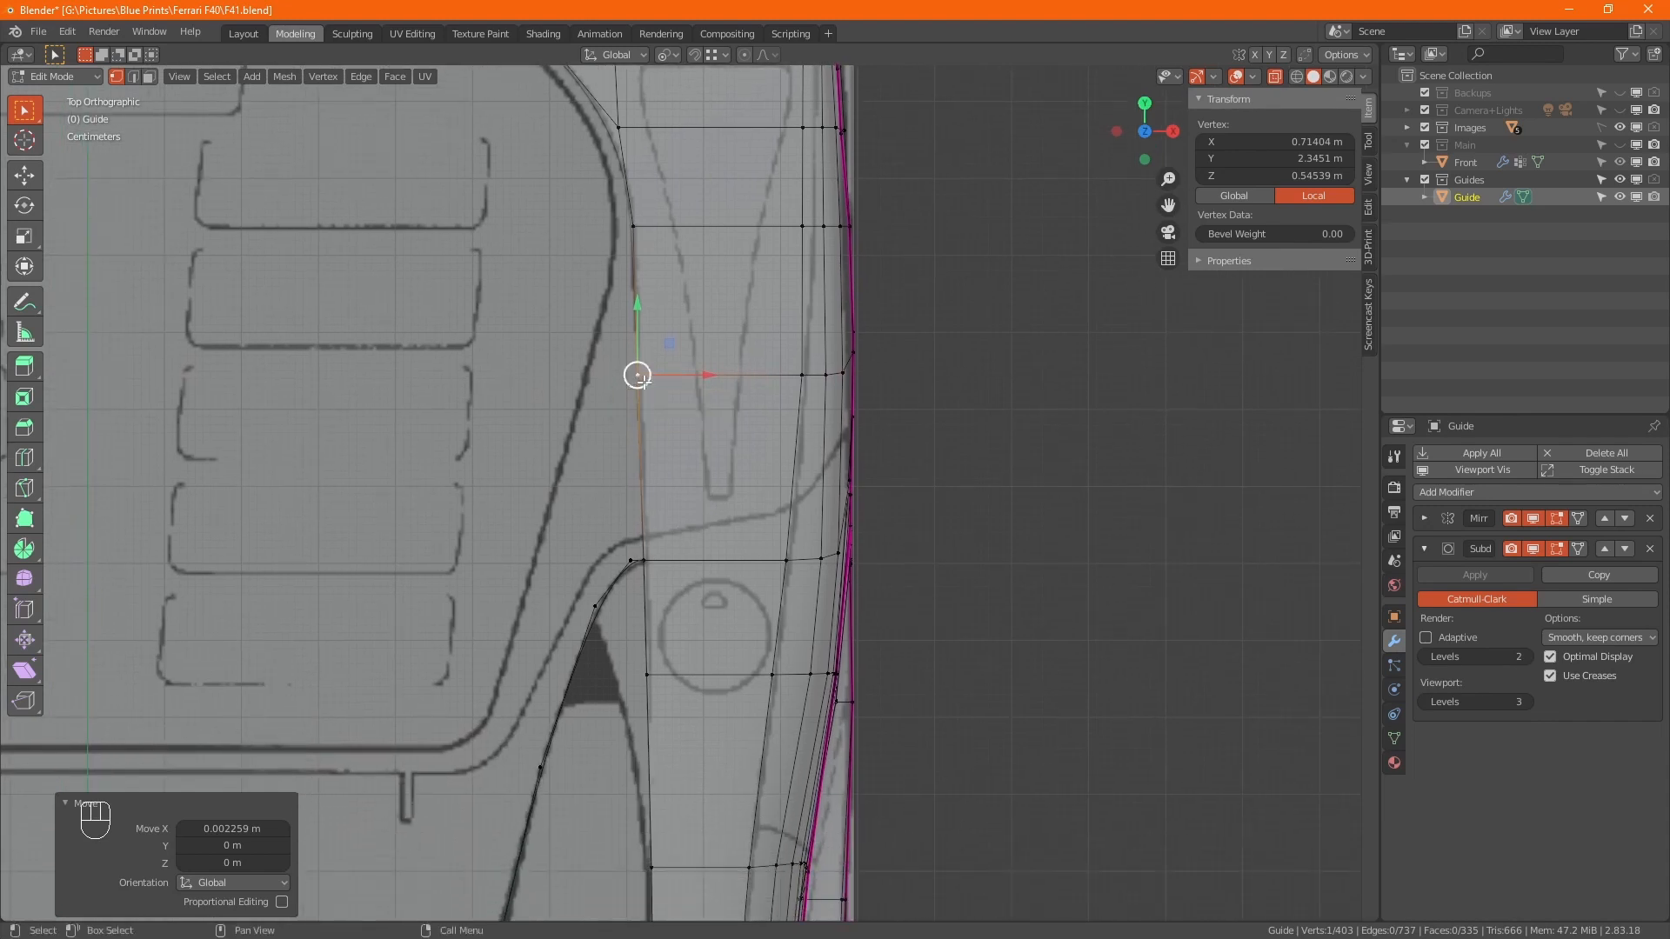
Extrude the deck edge between that vertex and its rear neighbour upward in Z by about 0.021 m
key(shift)
shift+click(638, 236)
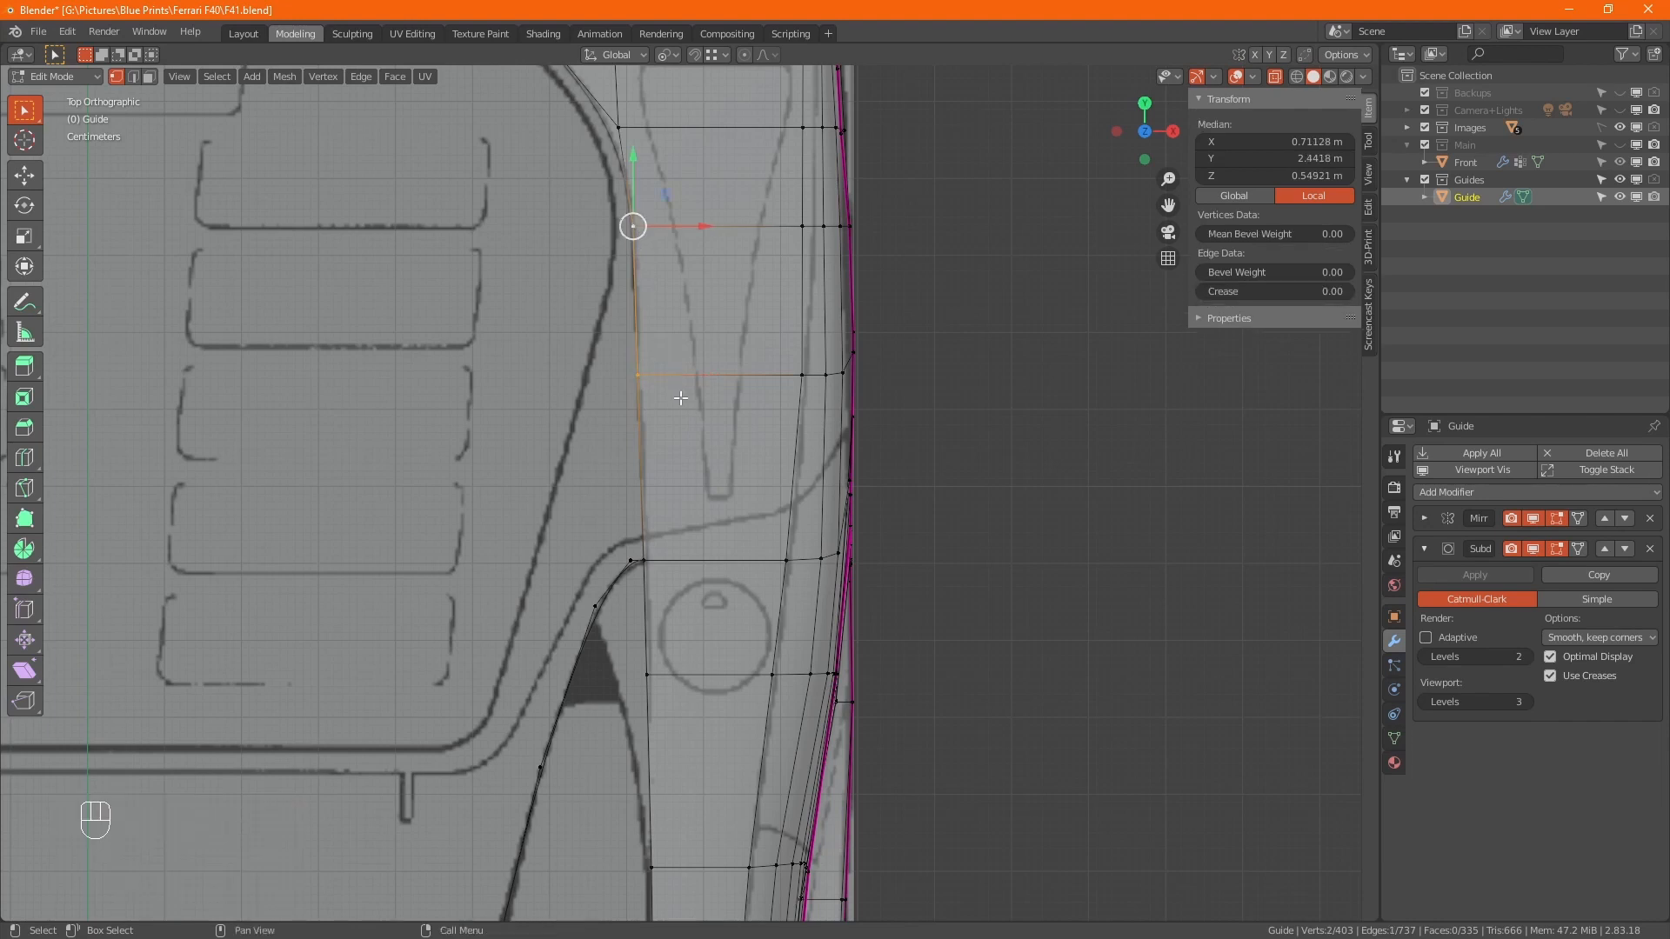
key(KP_3)
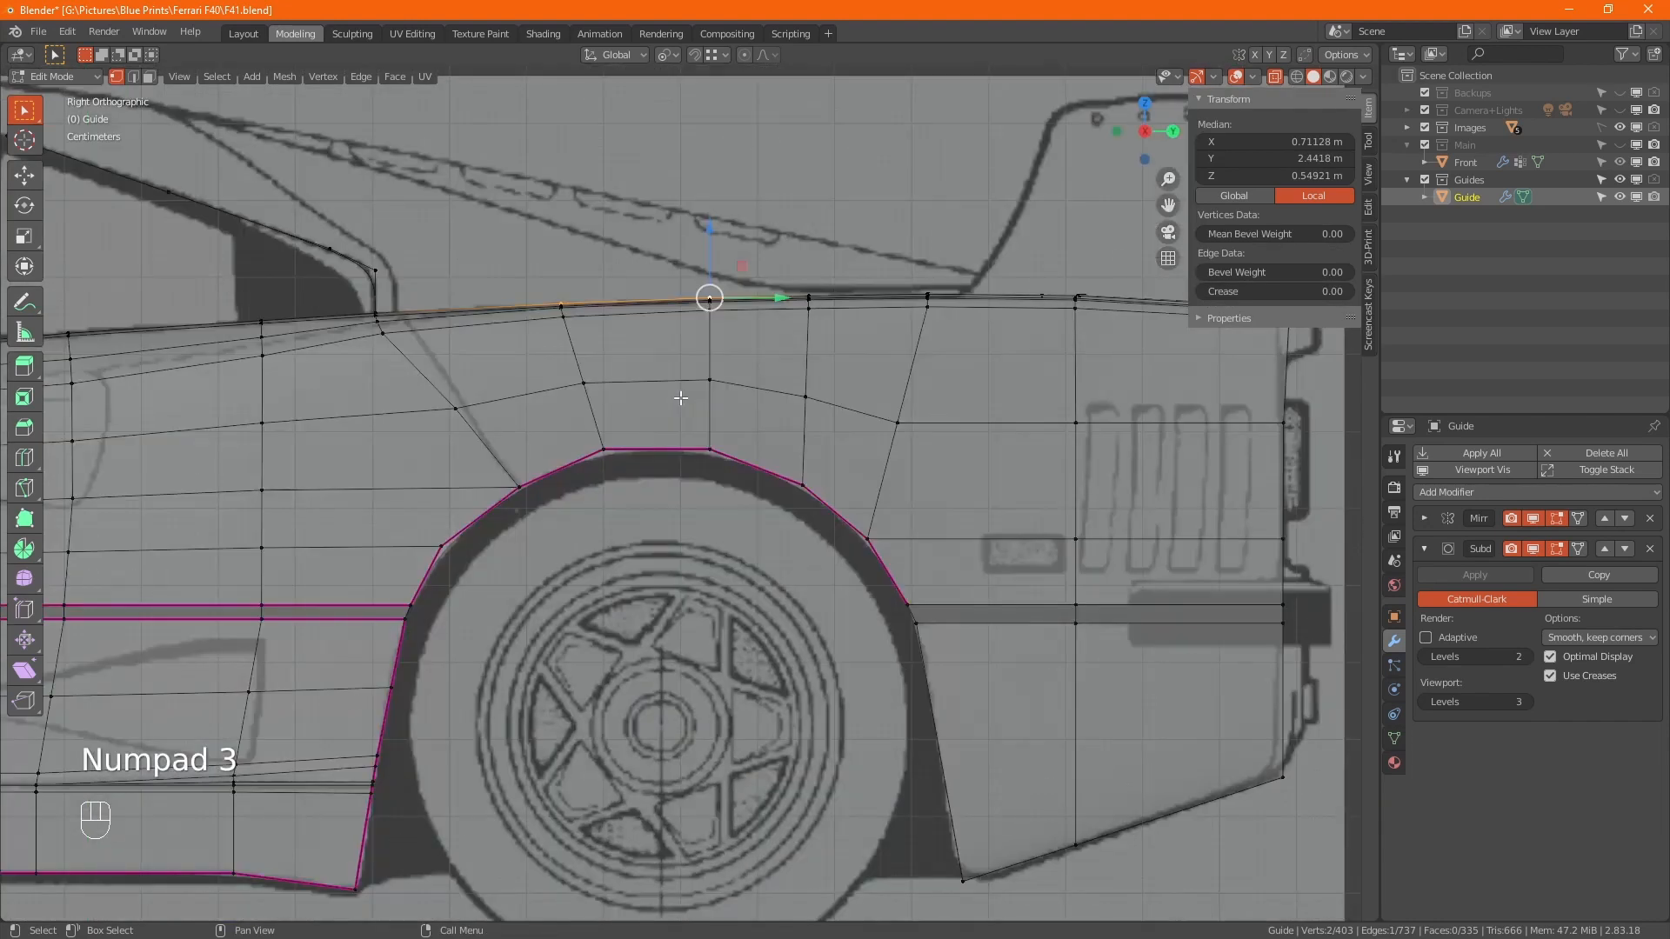
shift+middle_drag(673, 342, 646, 389)
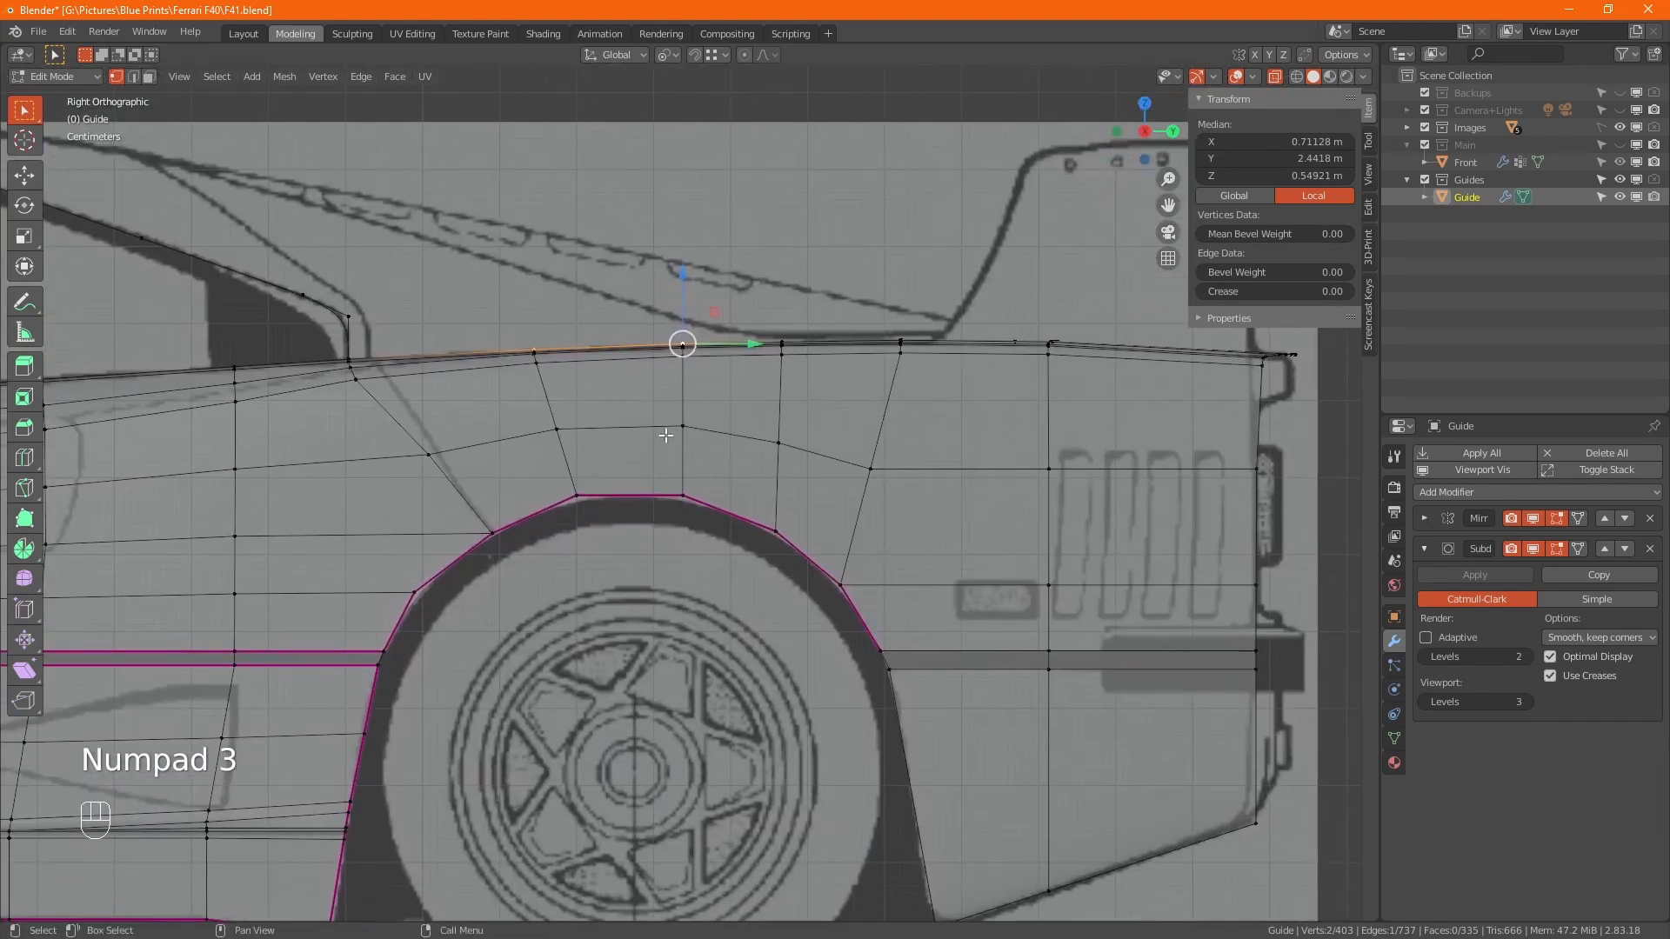
key(e)
key(z)
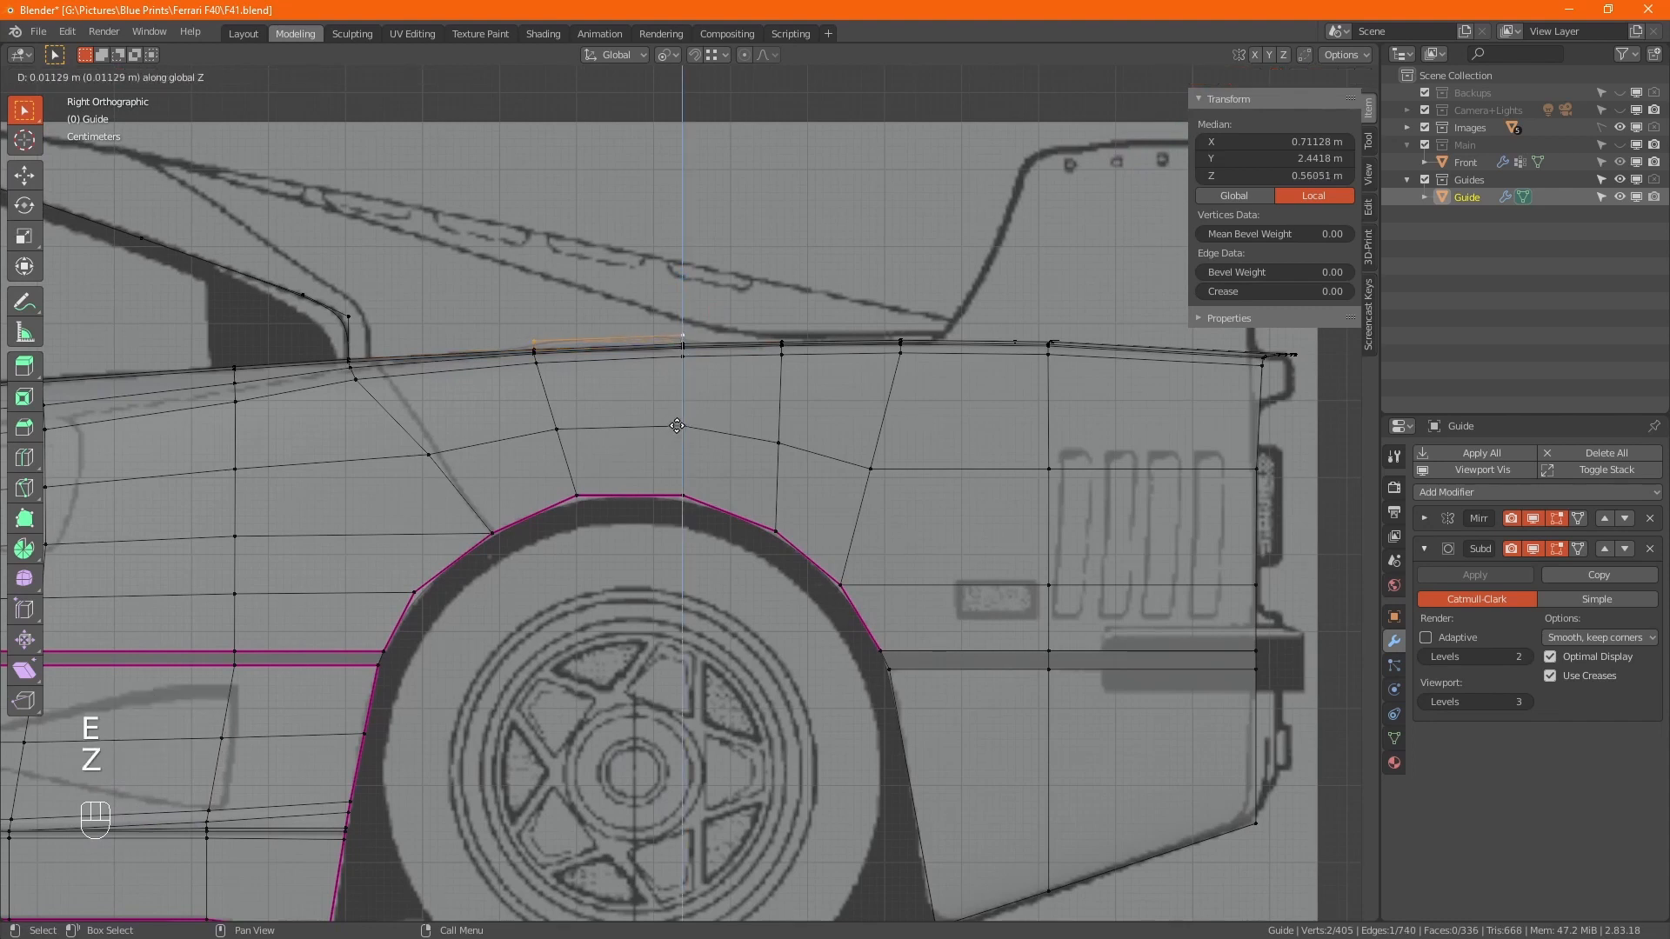
click(678, 419)
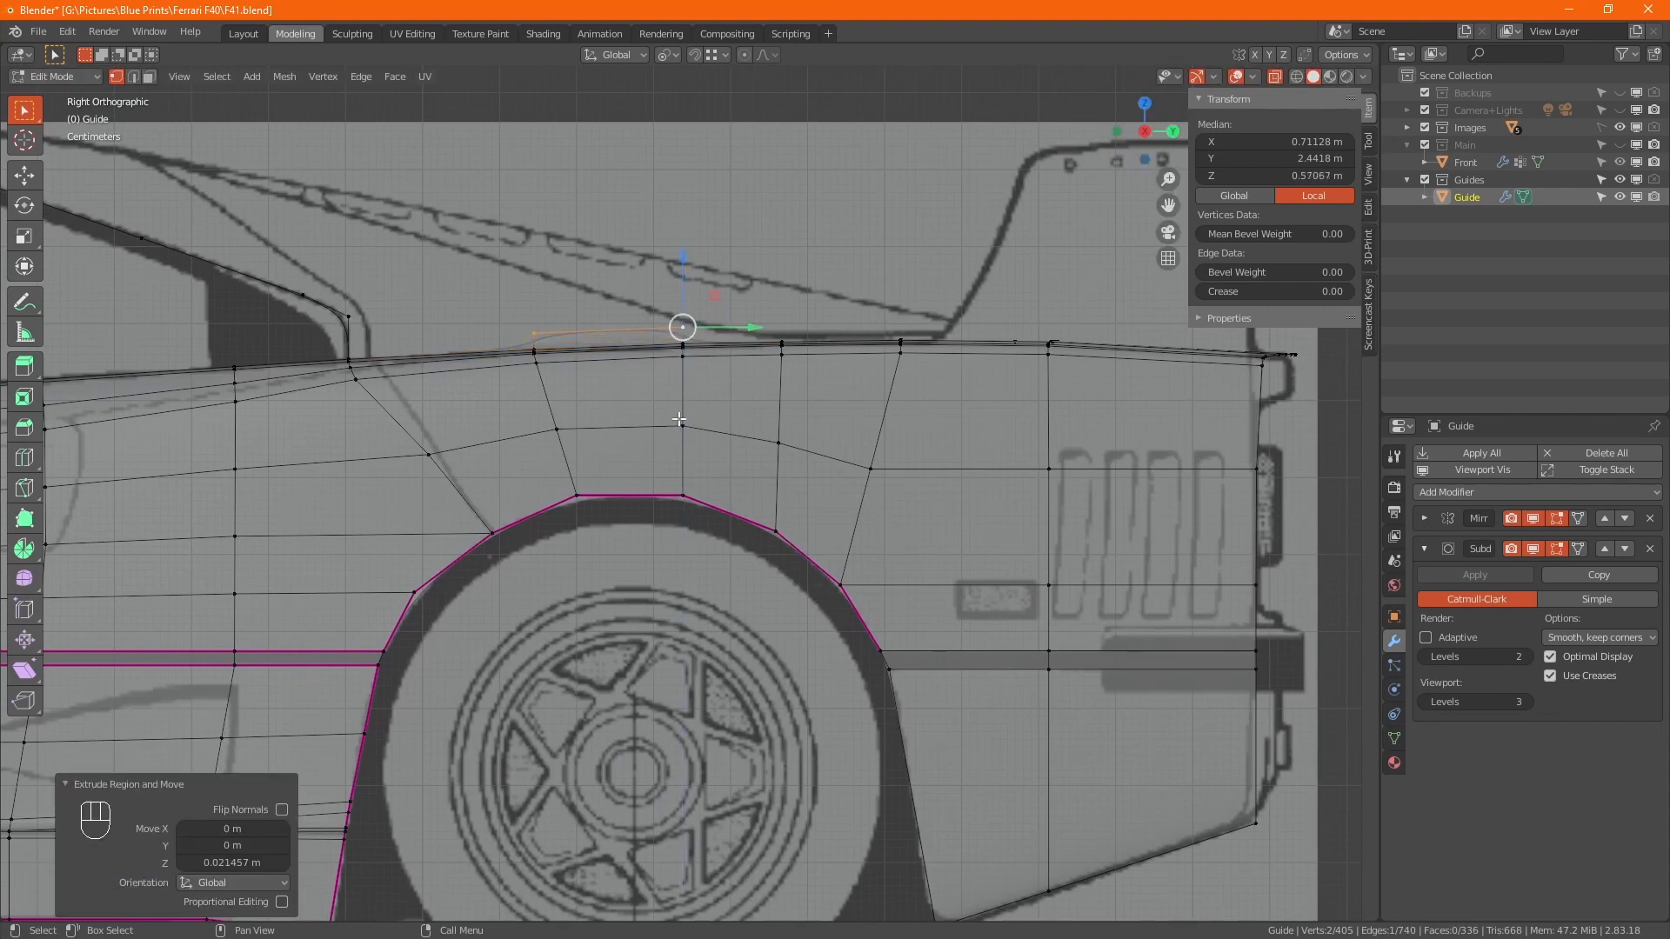
Raise the extruded edge's front vertex in Z by about 0.017 m and lower its rear vertex by about 0.006 m
click(534, 333)
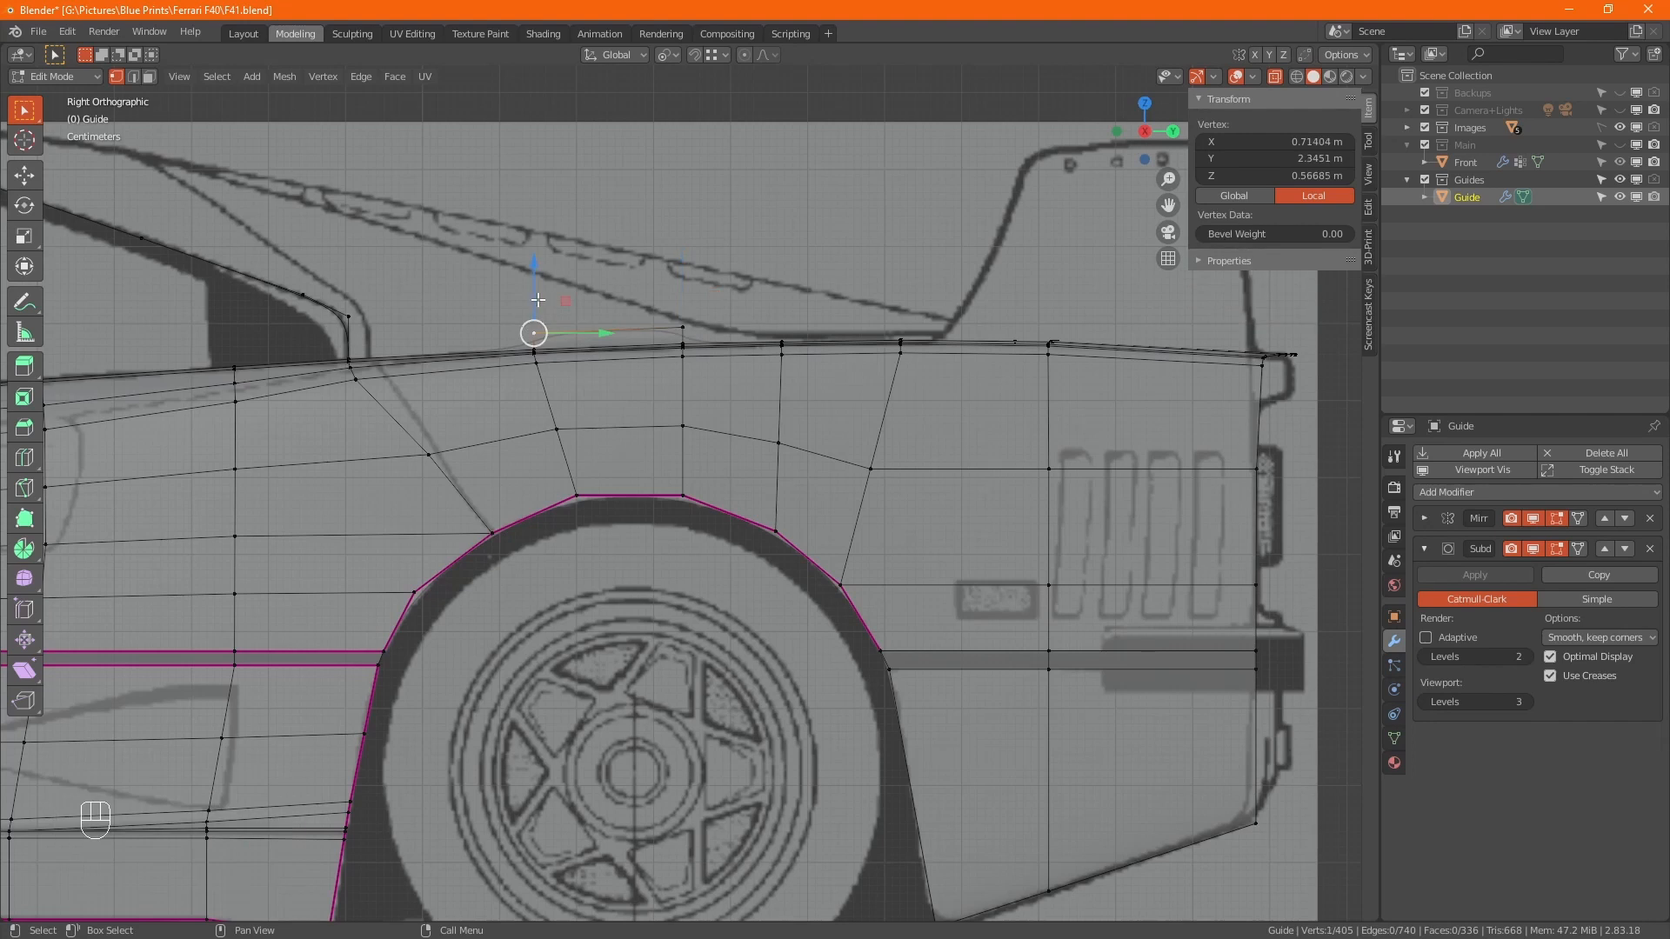
drag(535, 292, 541, 279)
click(682, 327)
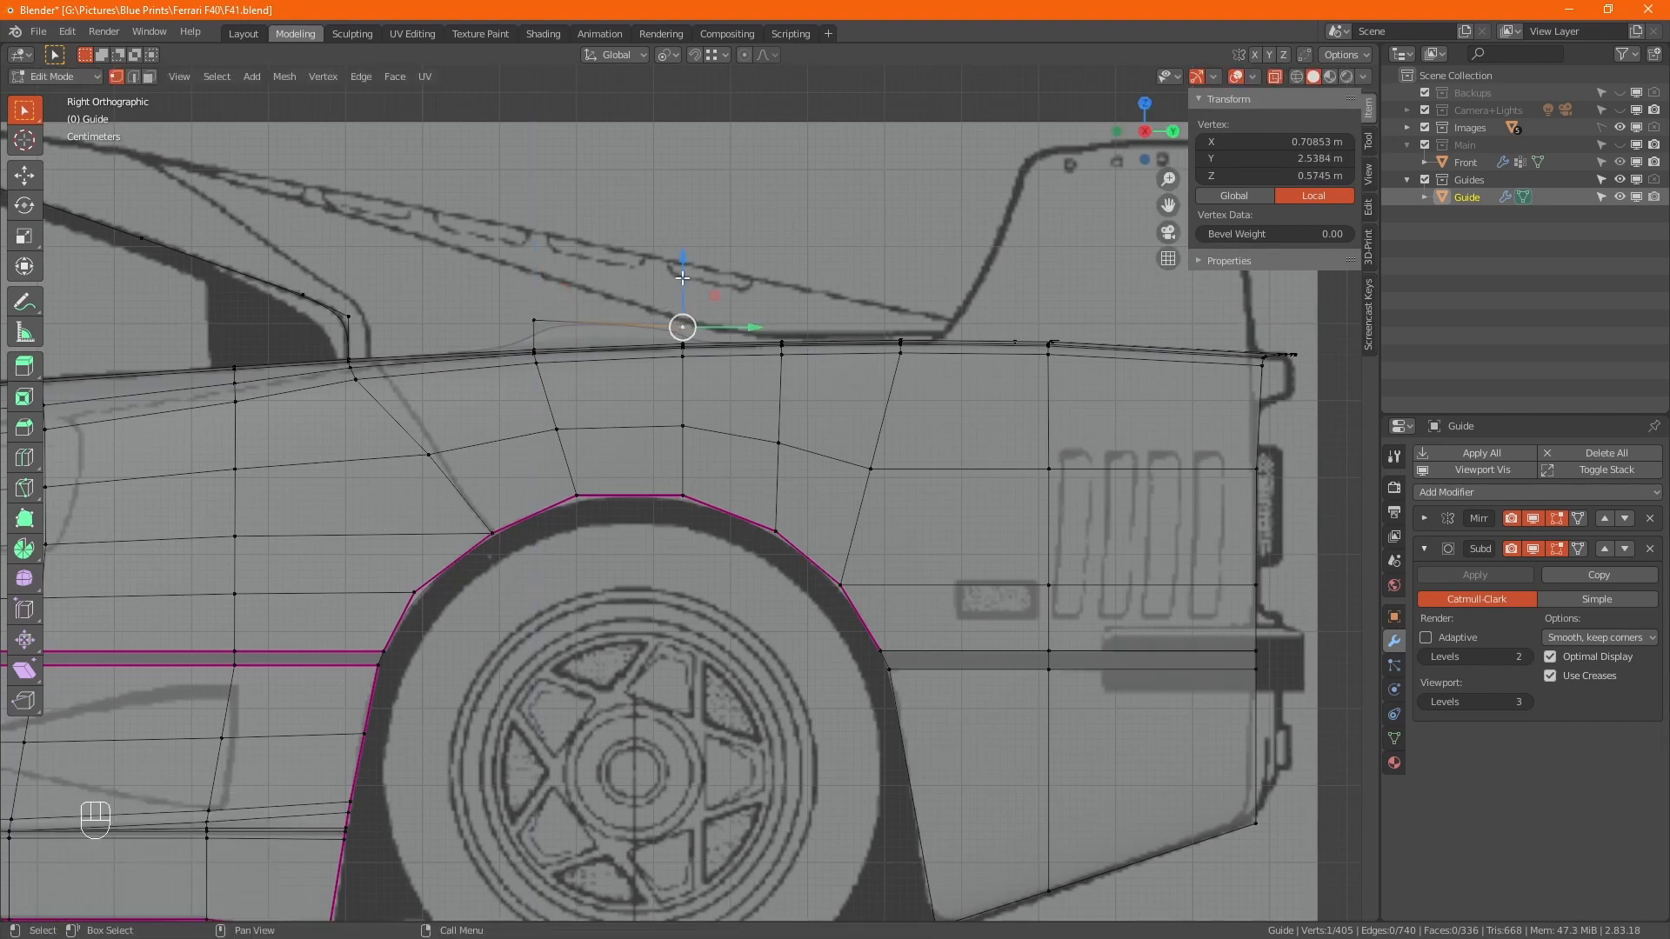
drag(682, 279, 687, 287)
Move the extruded edge inward in X by about 0.019 m and nudge its rear vertex slightly outward
shift+click(533, 321)
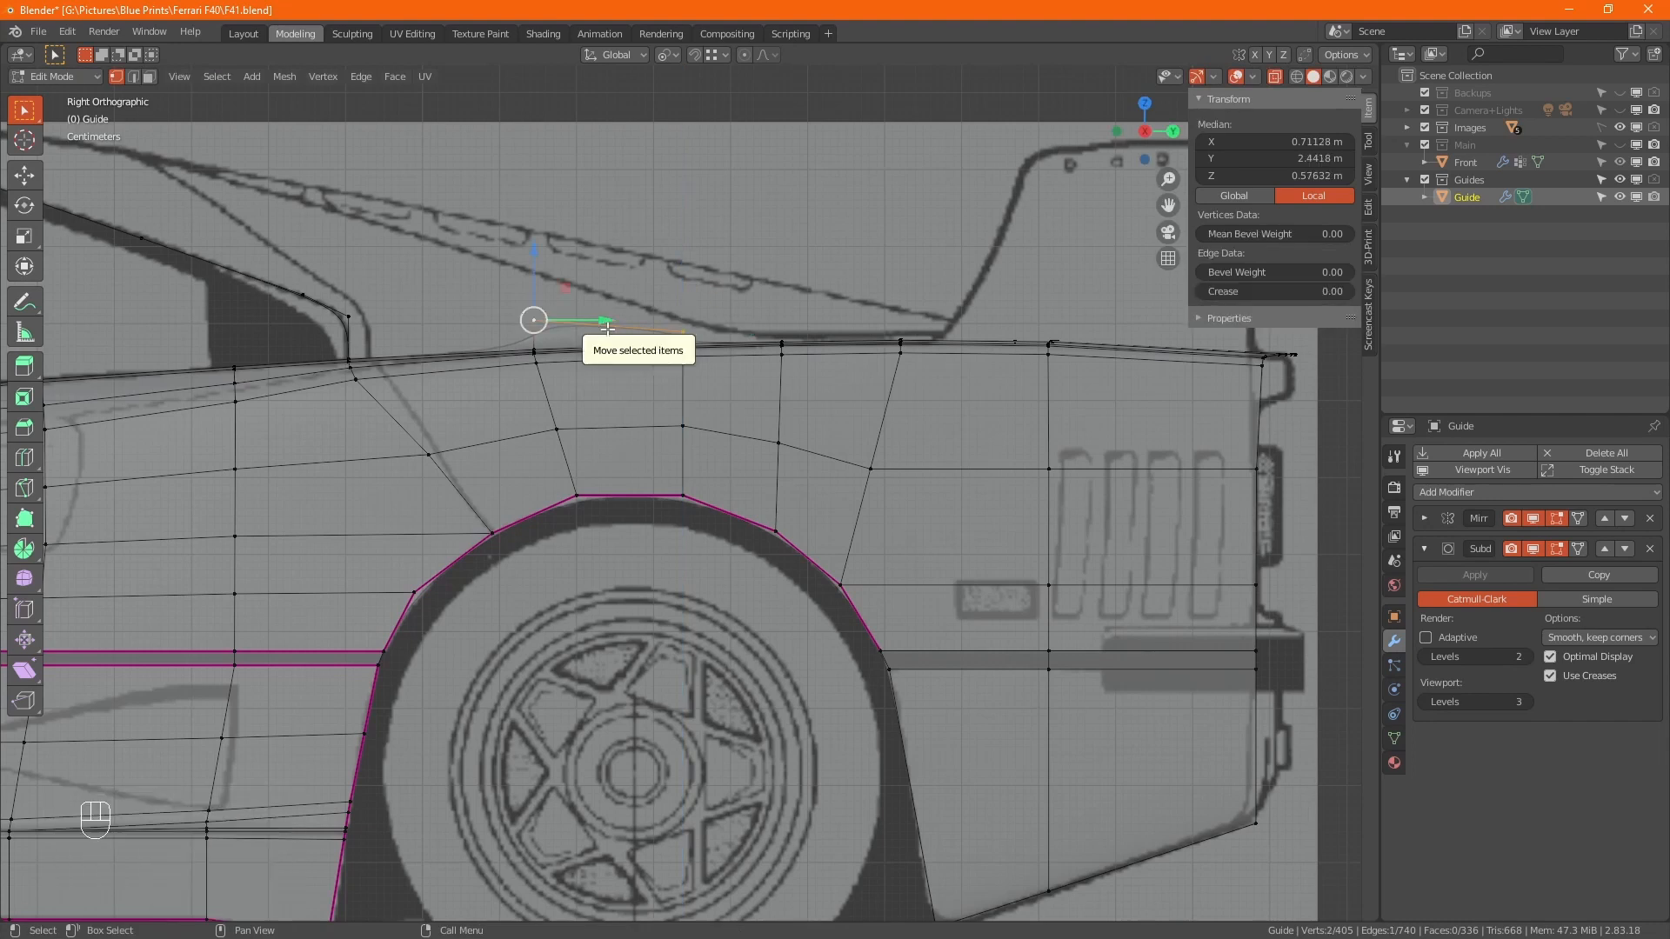
key(KP_7)
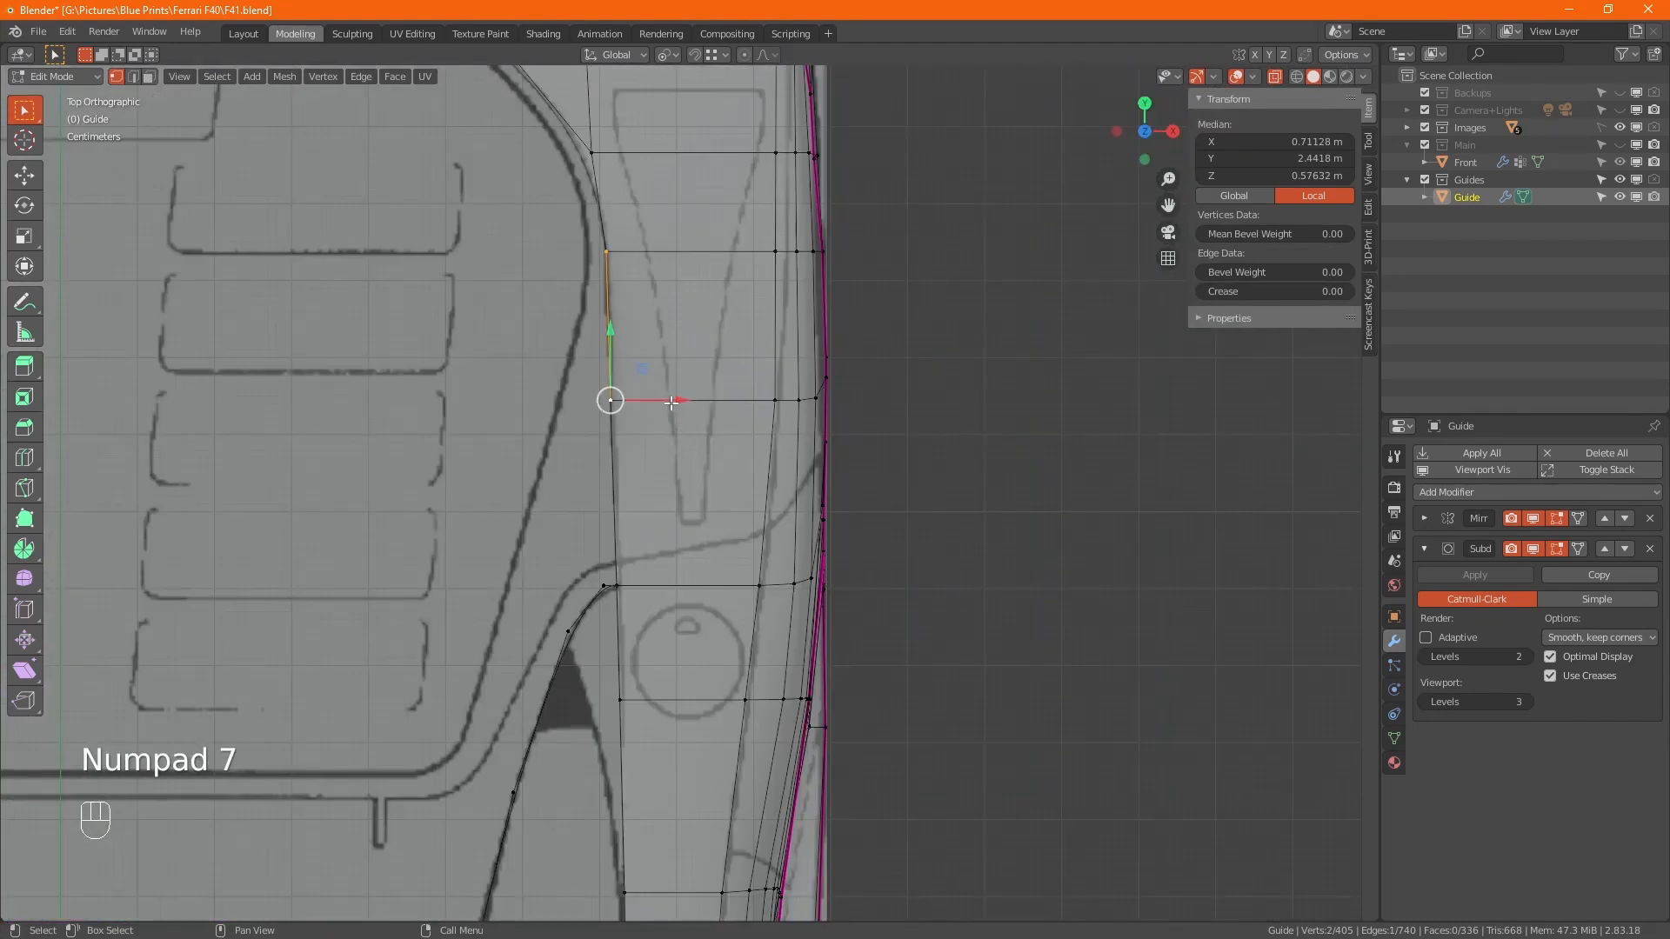
drag(669, 400, 651, 394)
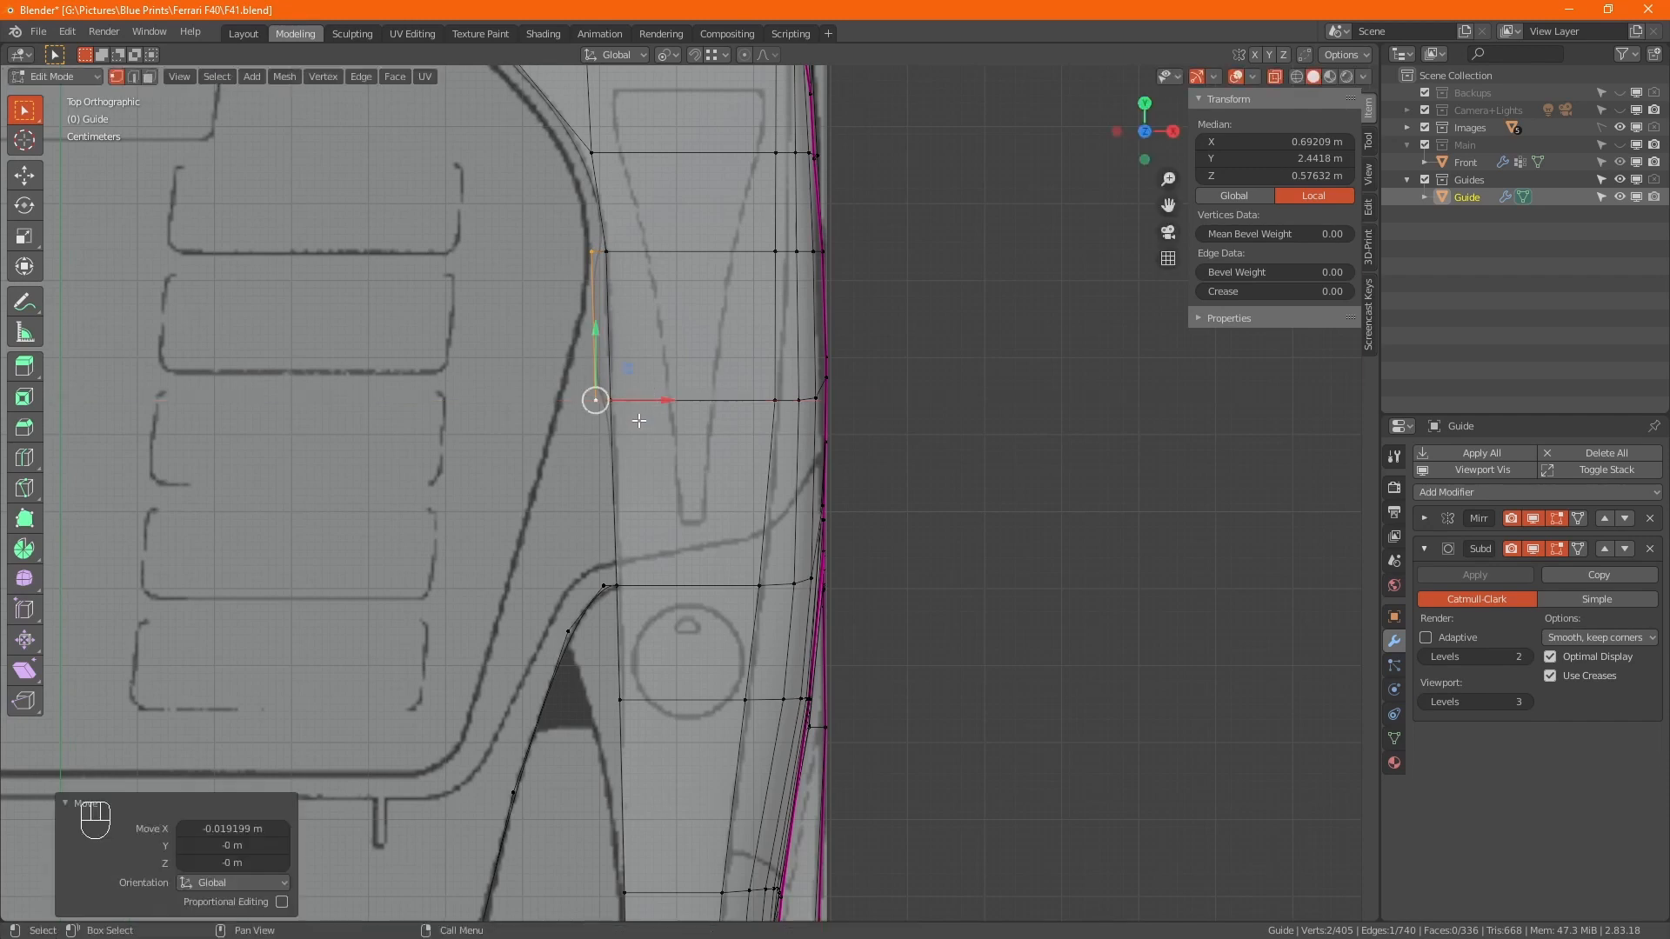
click(592, 253)
drag(646, 253, 651, 252)
Fill the face linking the extruded edge to the window outline's rear corner, and move the edge's front vertex outward in X by about 0.0056 m
click(588, 414)
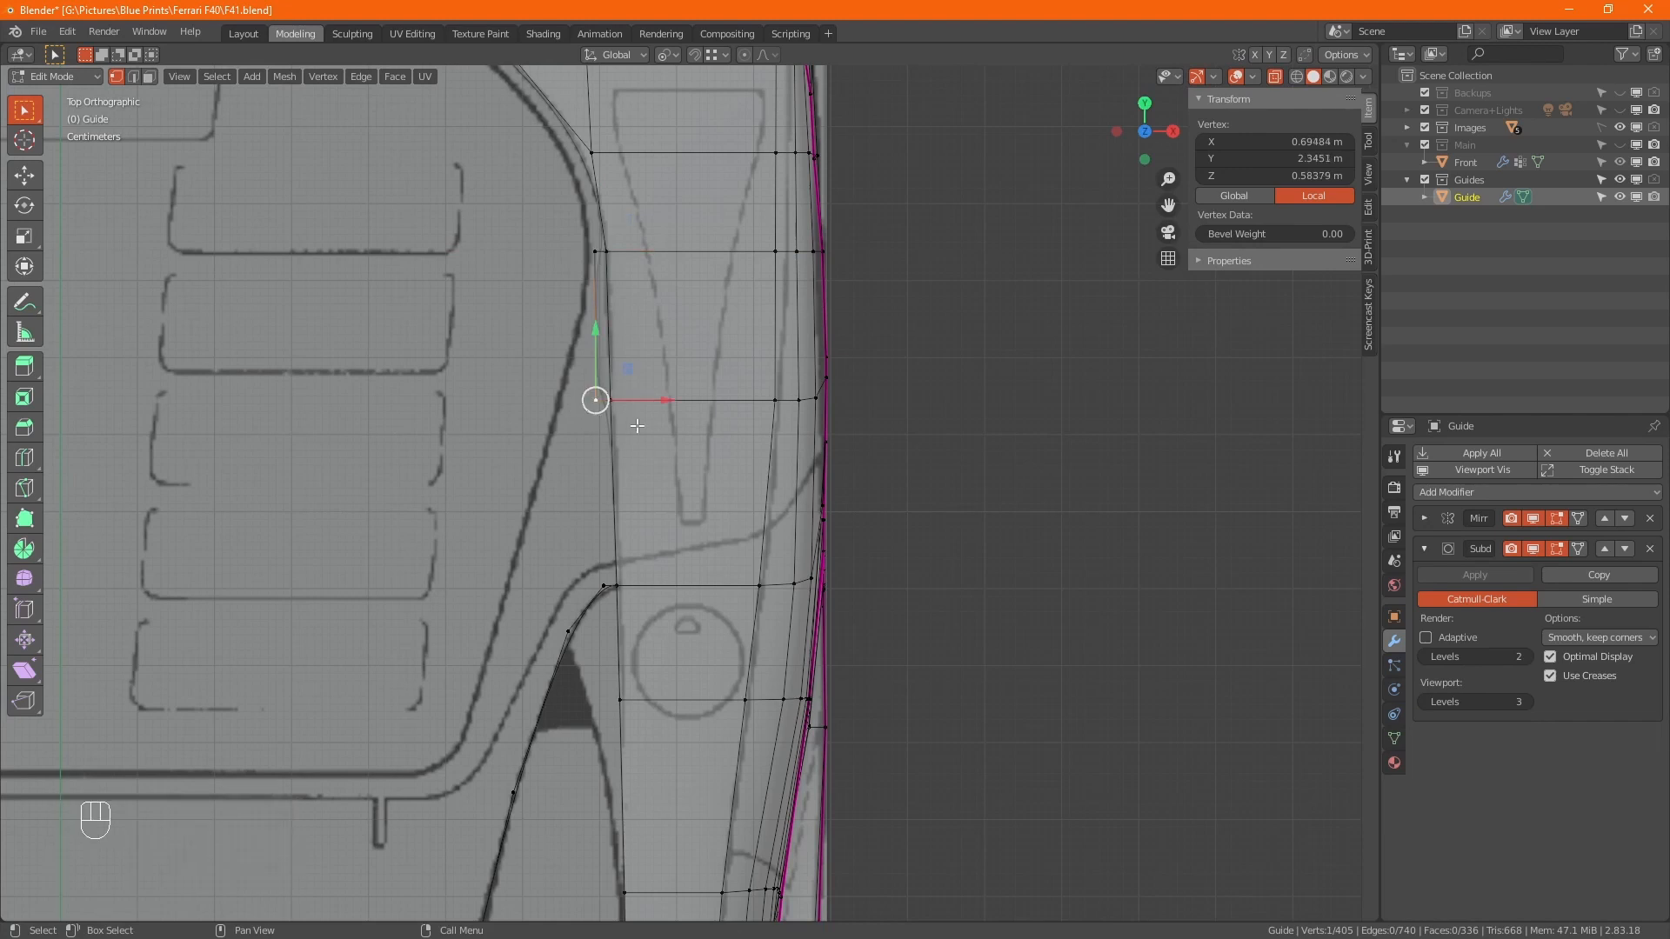
ctrl+click(612, 592)
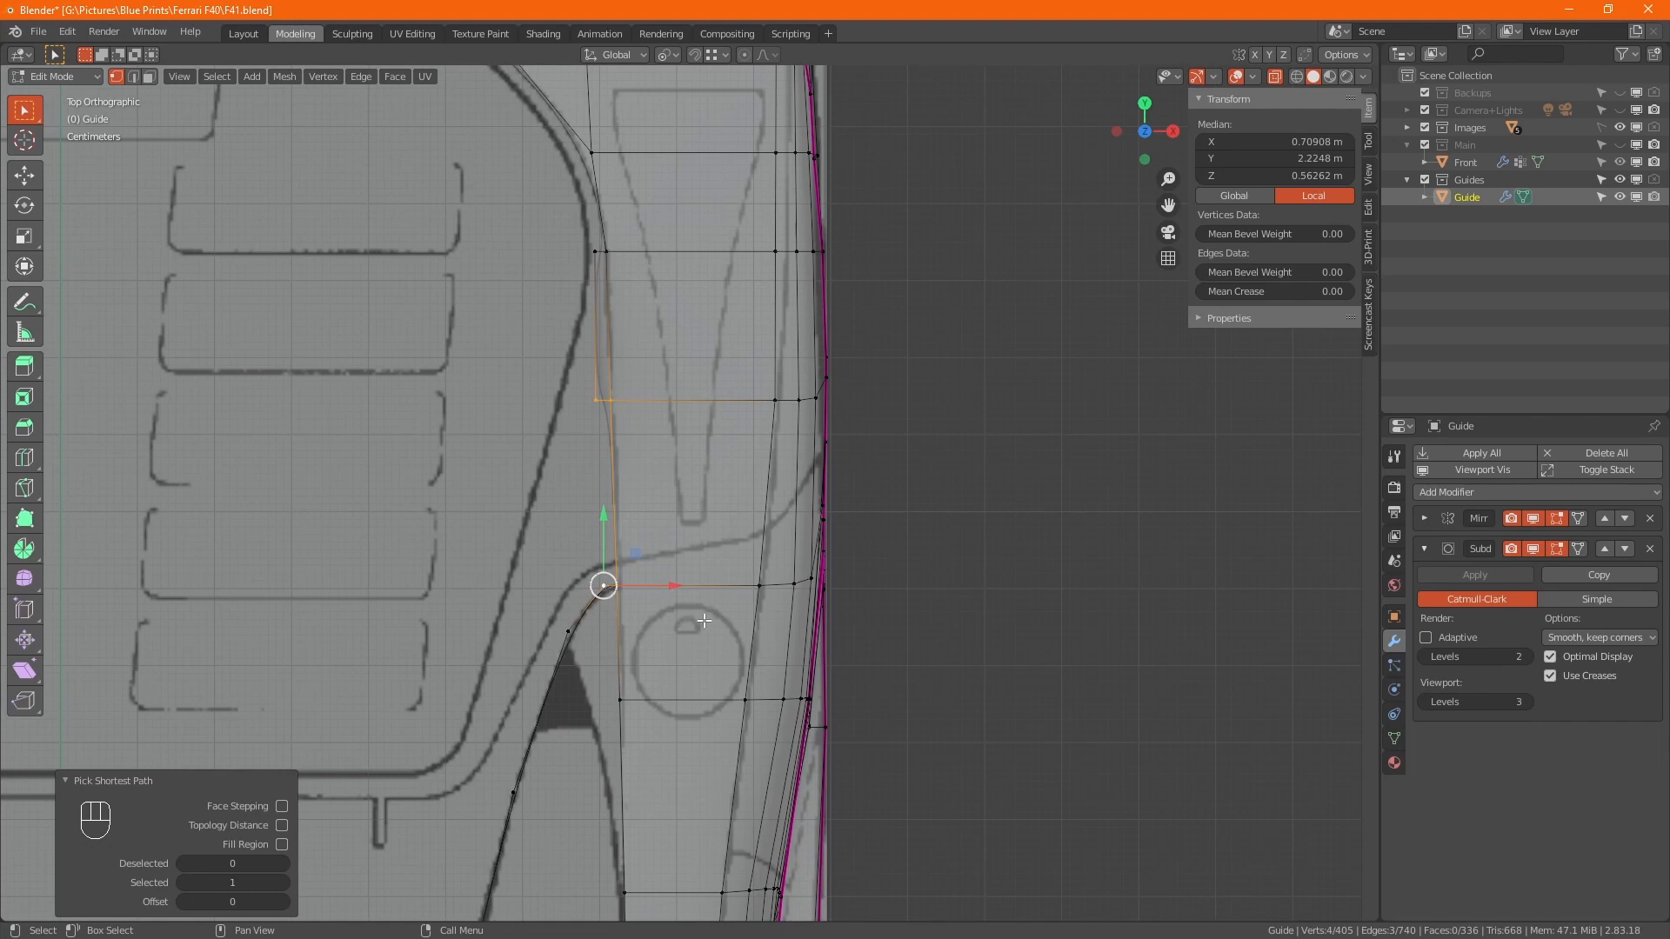
key(f)
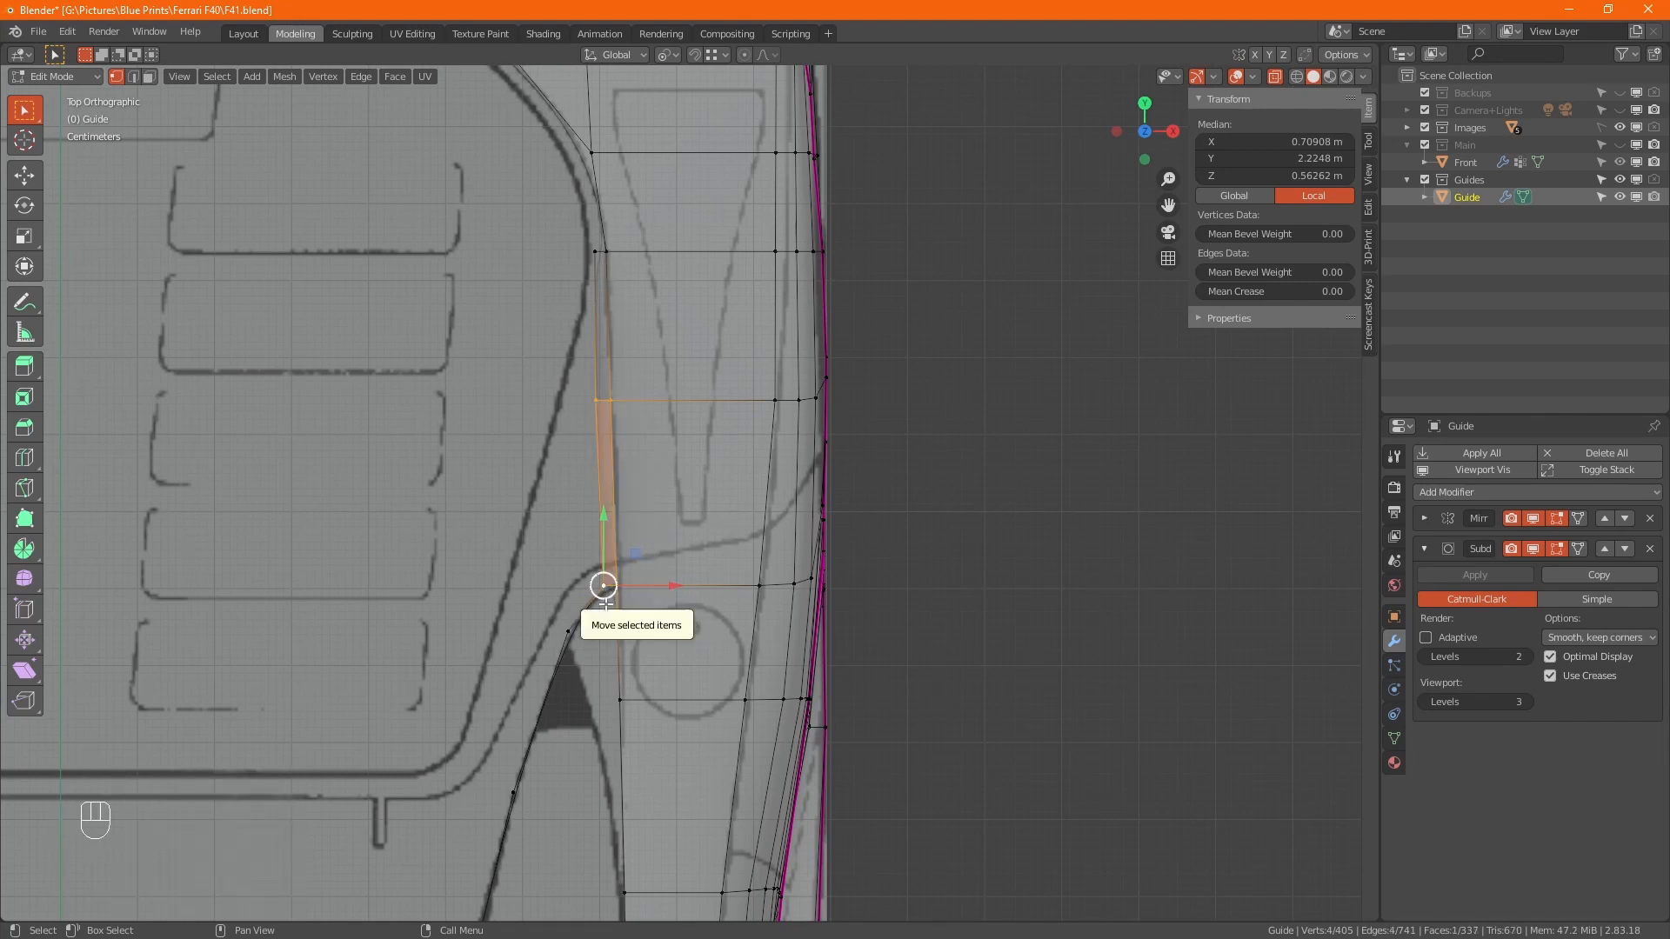
click(595, 399)
drag(661, 401, 667, 414)
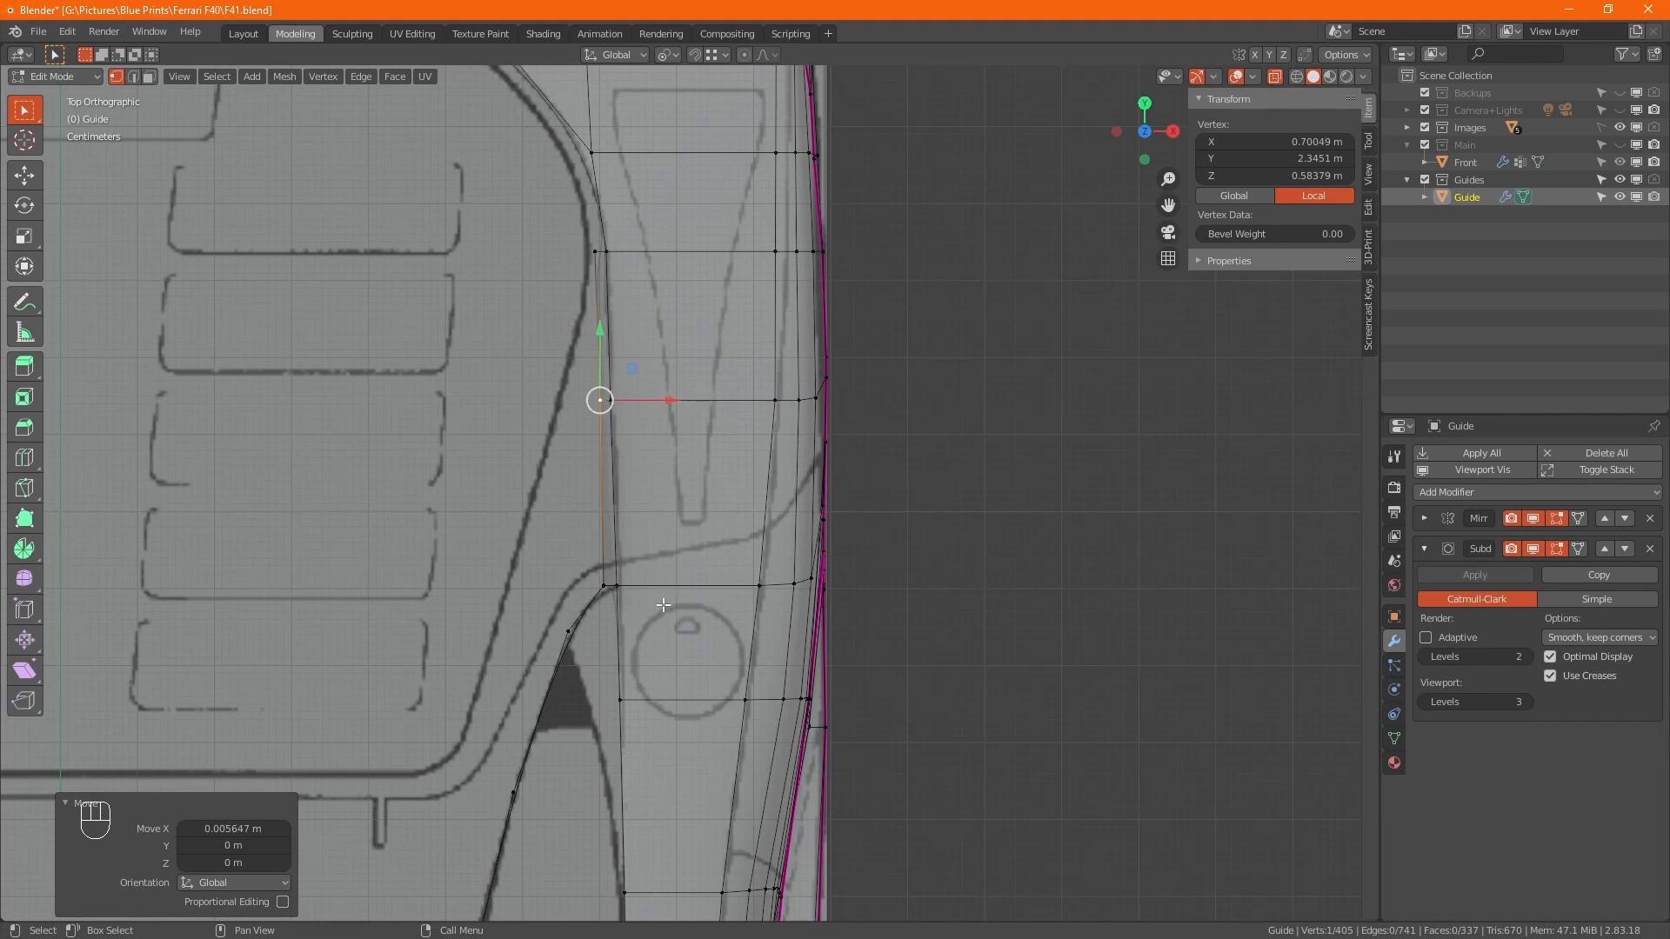
Switch to the reference photo board and examine how the bodywork meets the rear side window and engine cover
scroll(664, 604, up, 5)
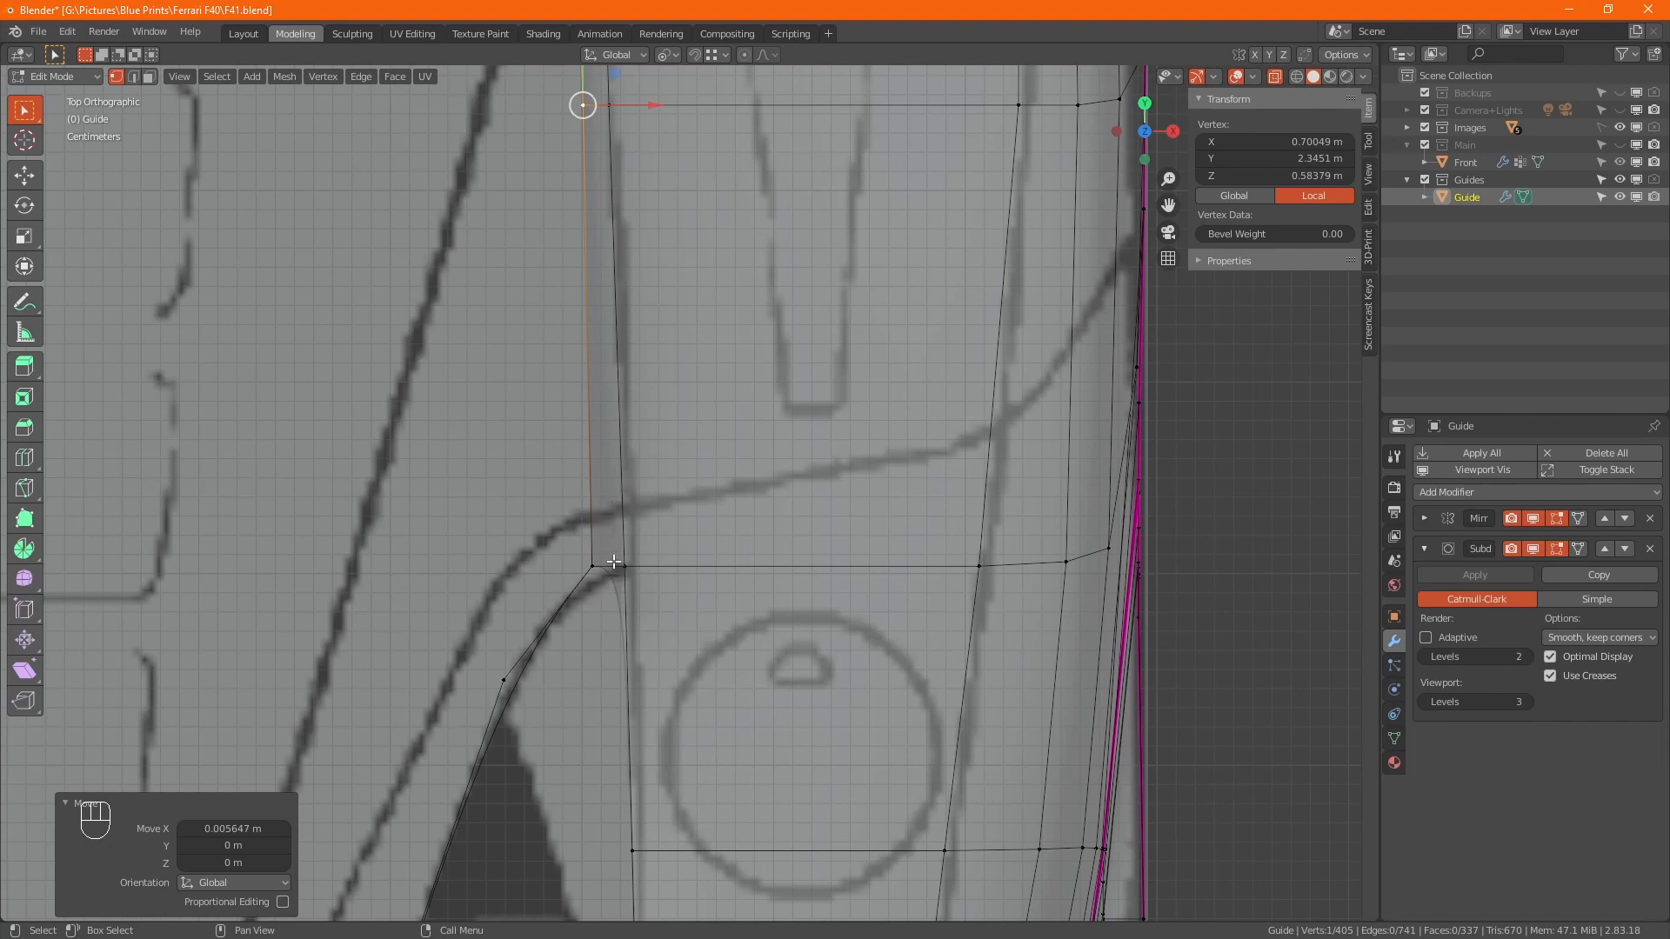
scroll(630, 575, down, 3)
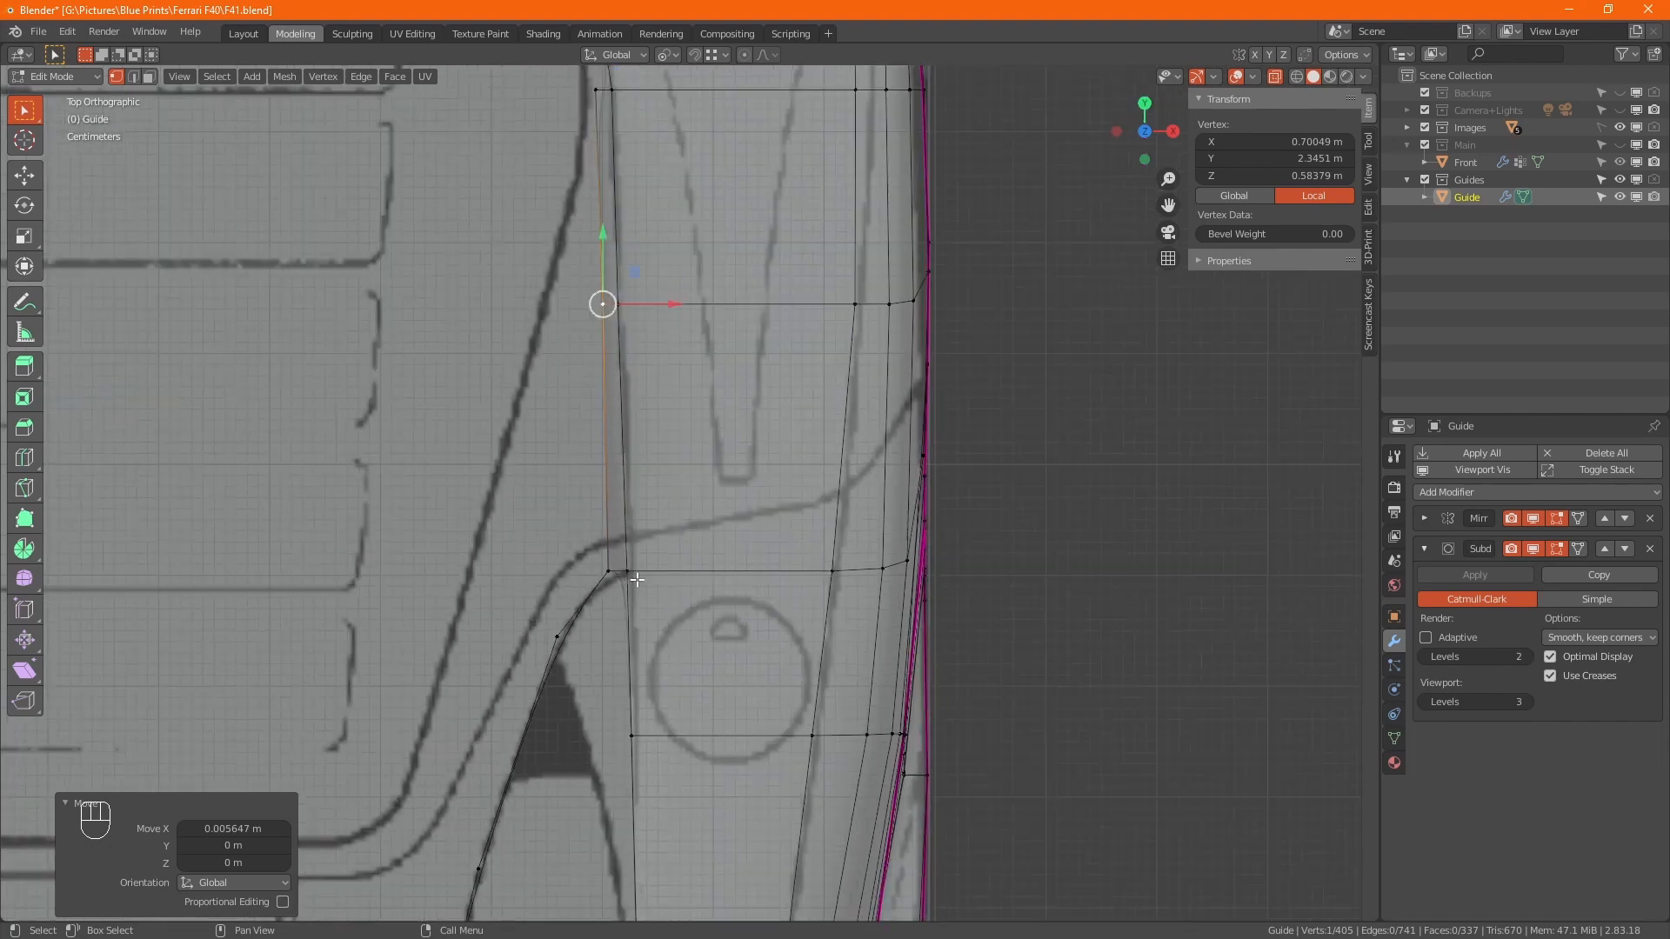
key(alt+Tab)
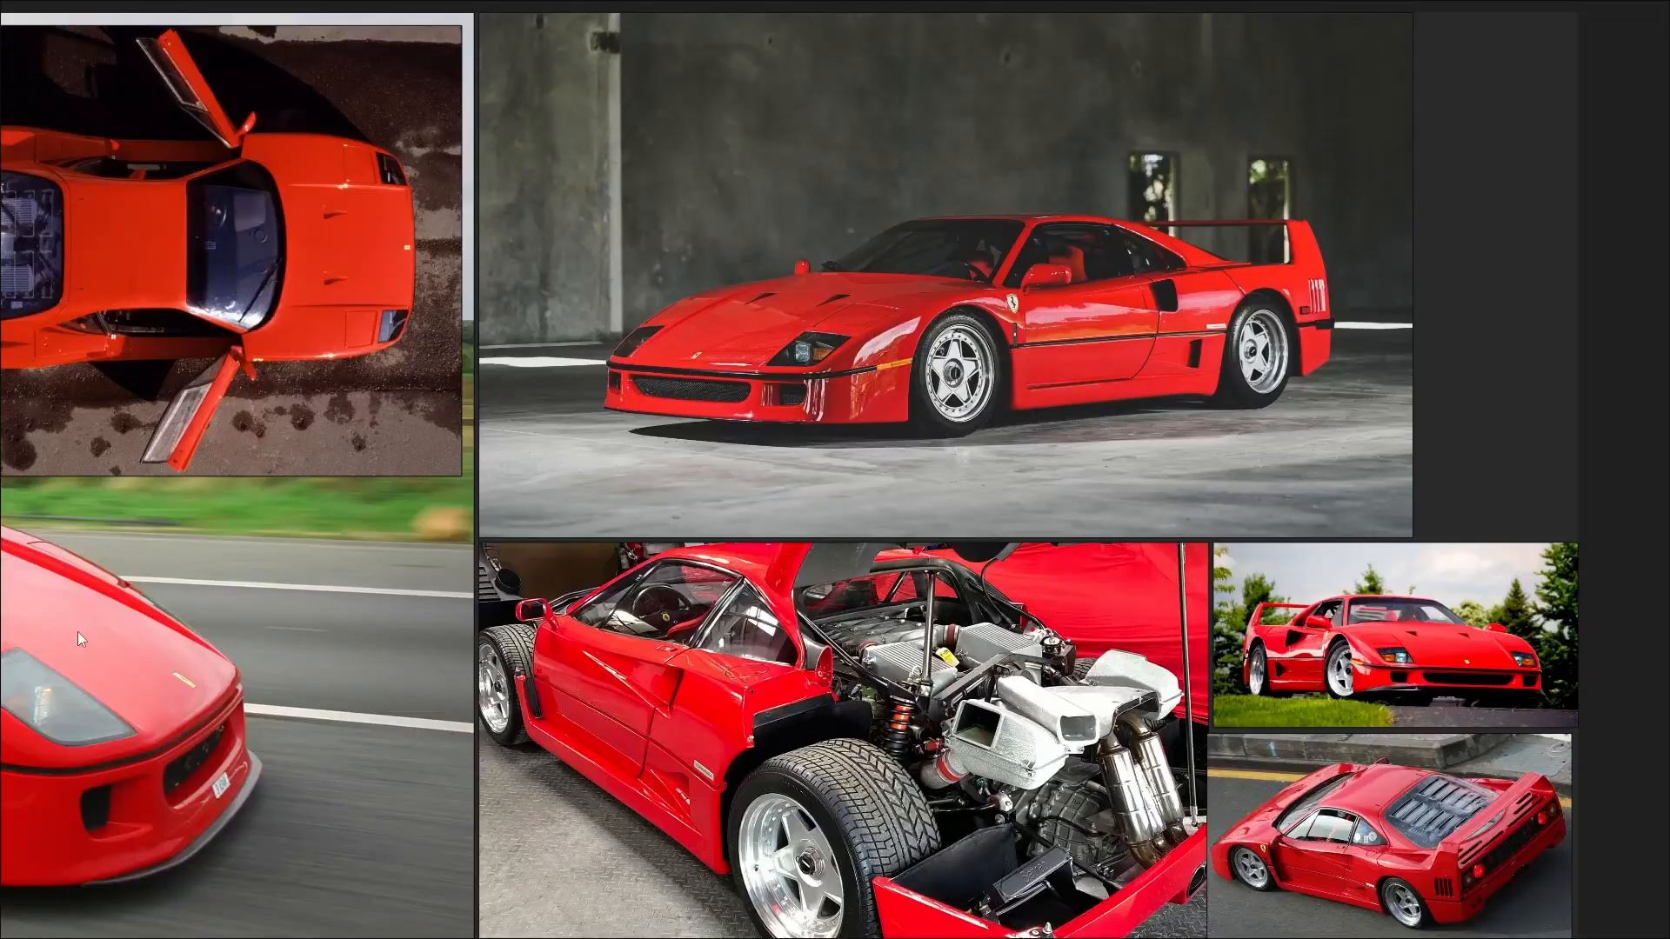
scroll(800, 674, up, 5)
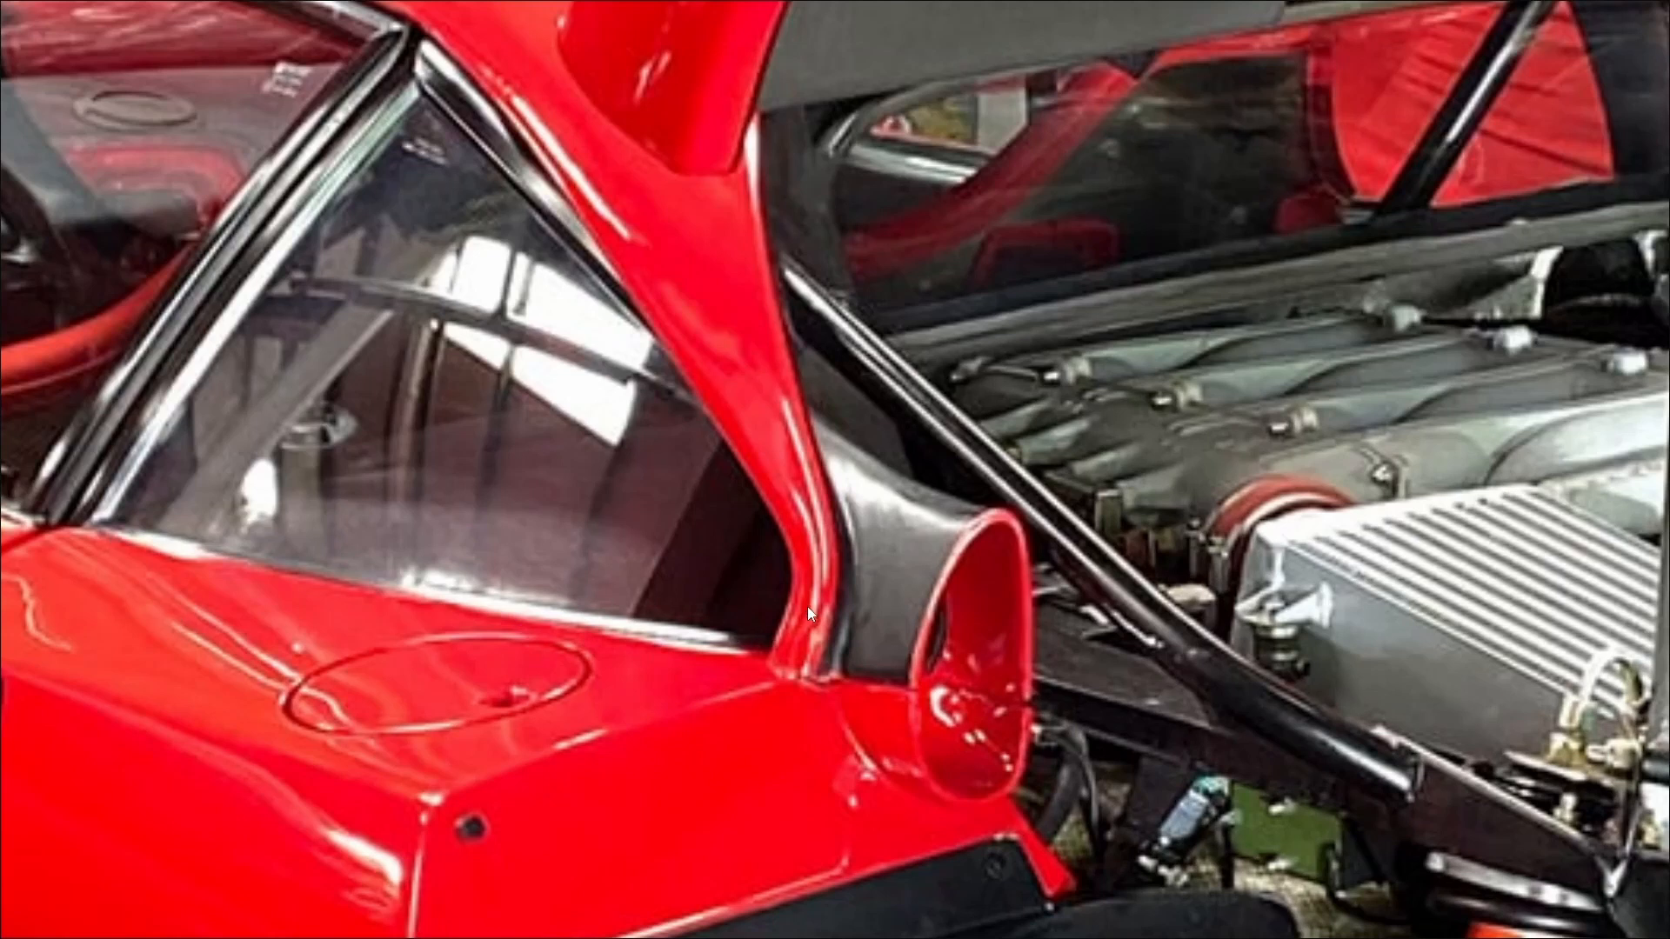
scroll(808, 607, down, 5)
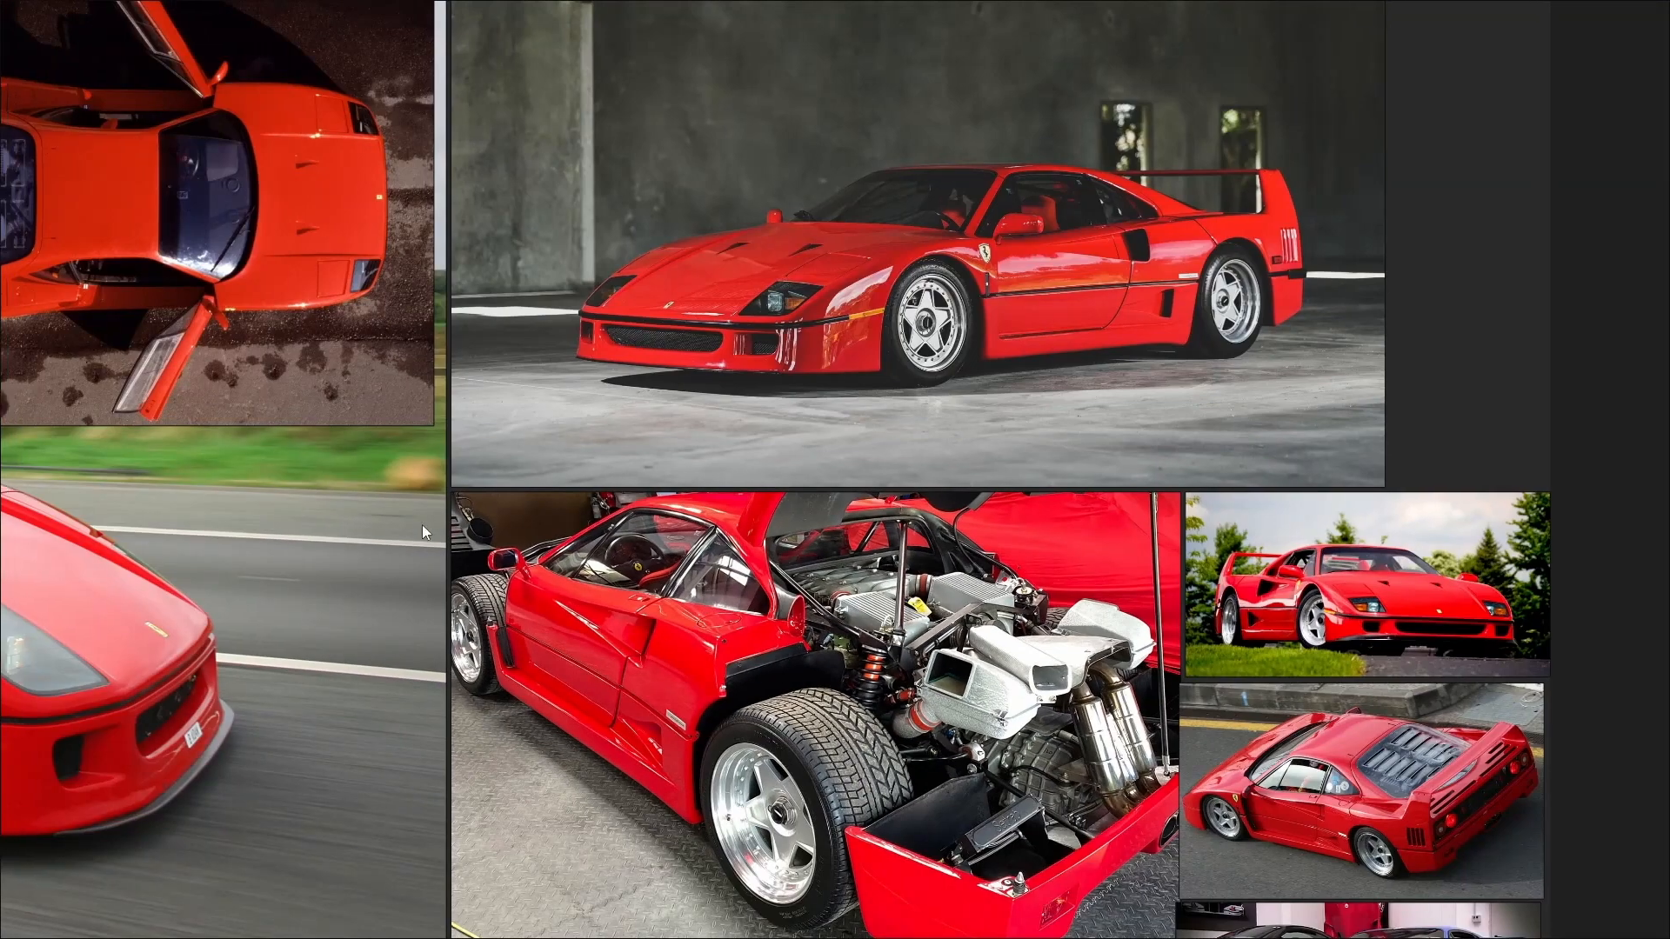
scroll(422, 525, up, 5)
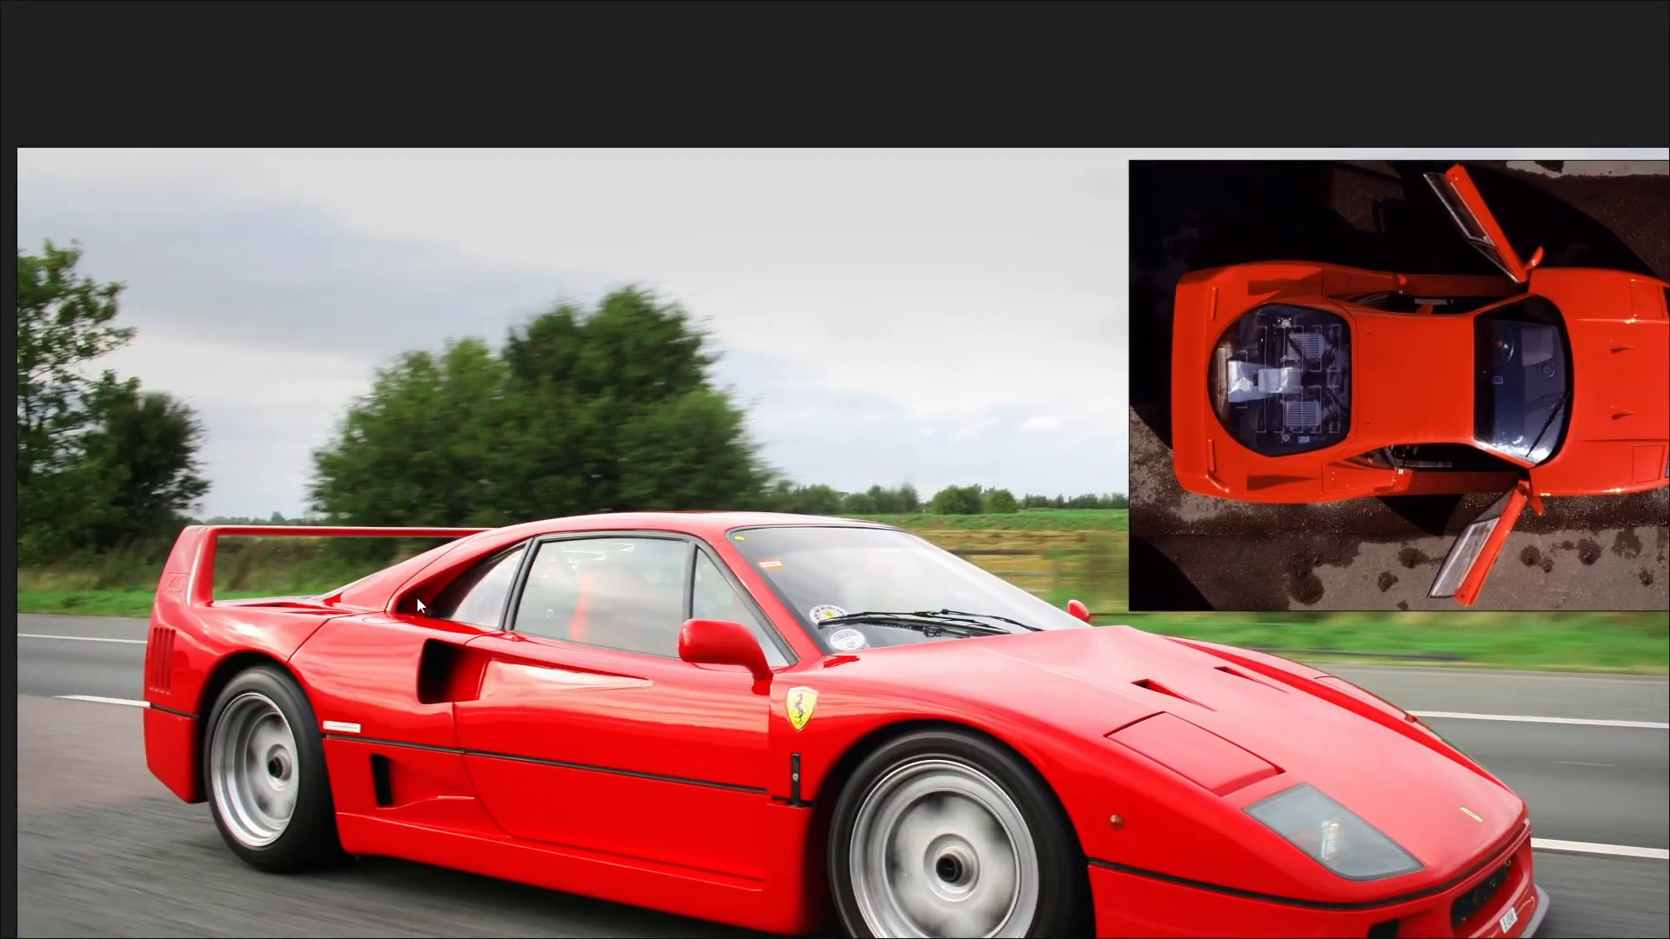
scroll(415, 598, up, 3)
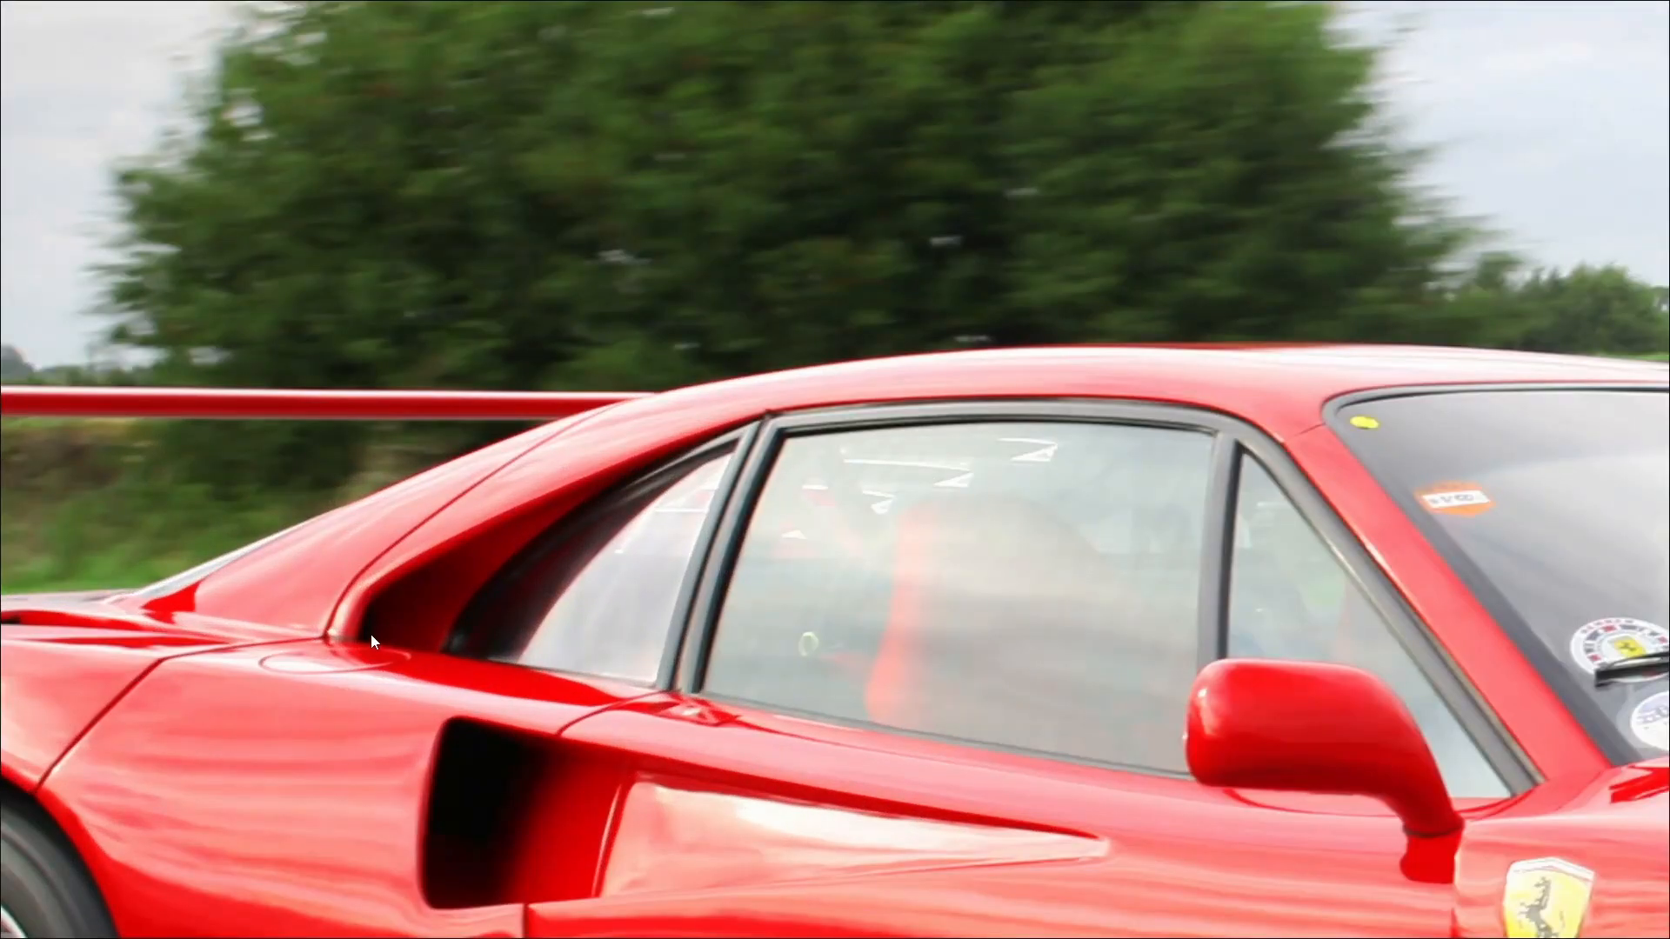
scroll(562, 620, down, 8)
scroll(651, 356, up, 4)
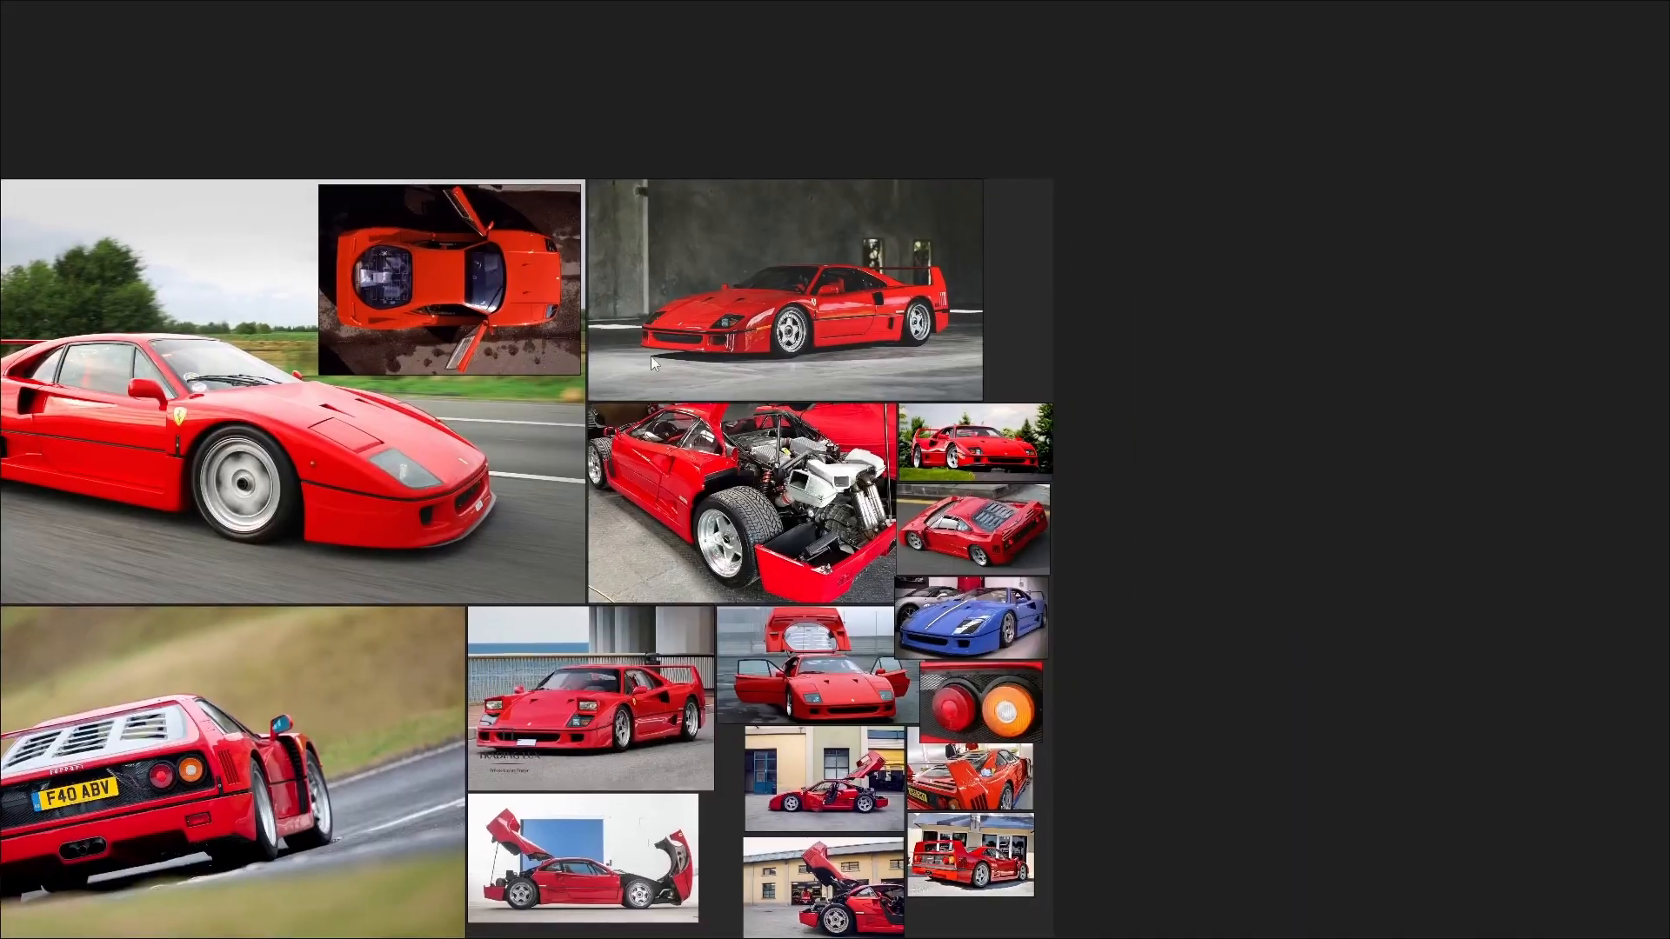
scroll(663, 478, up, 5)
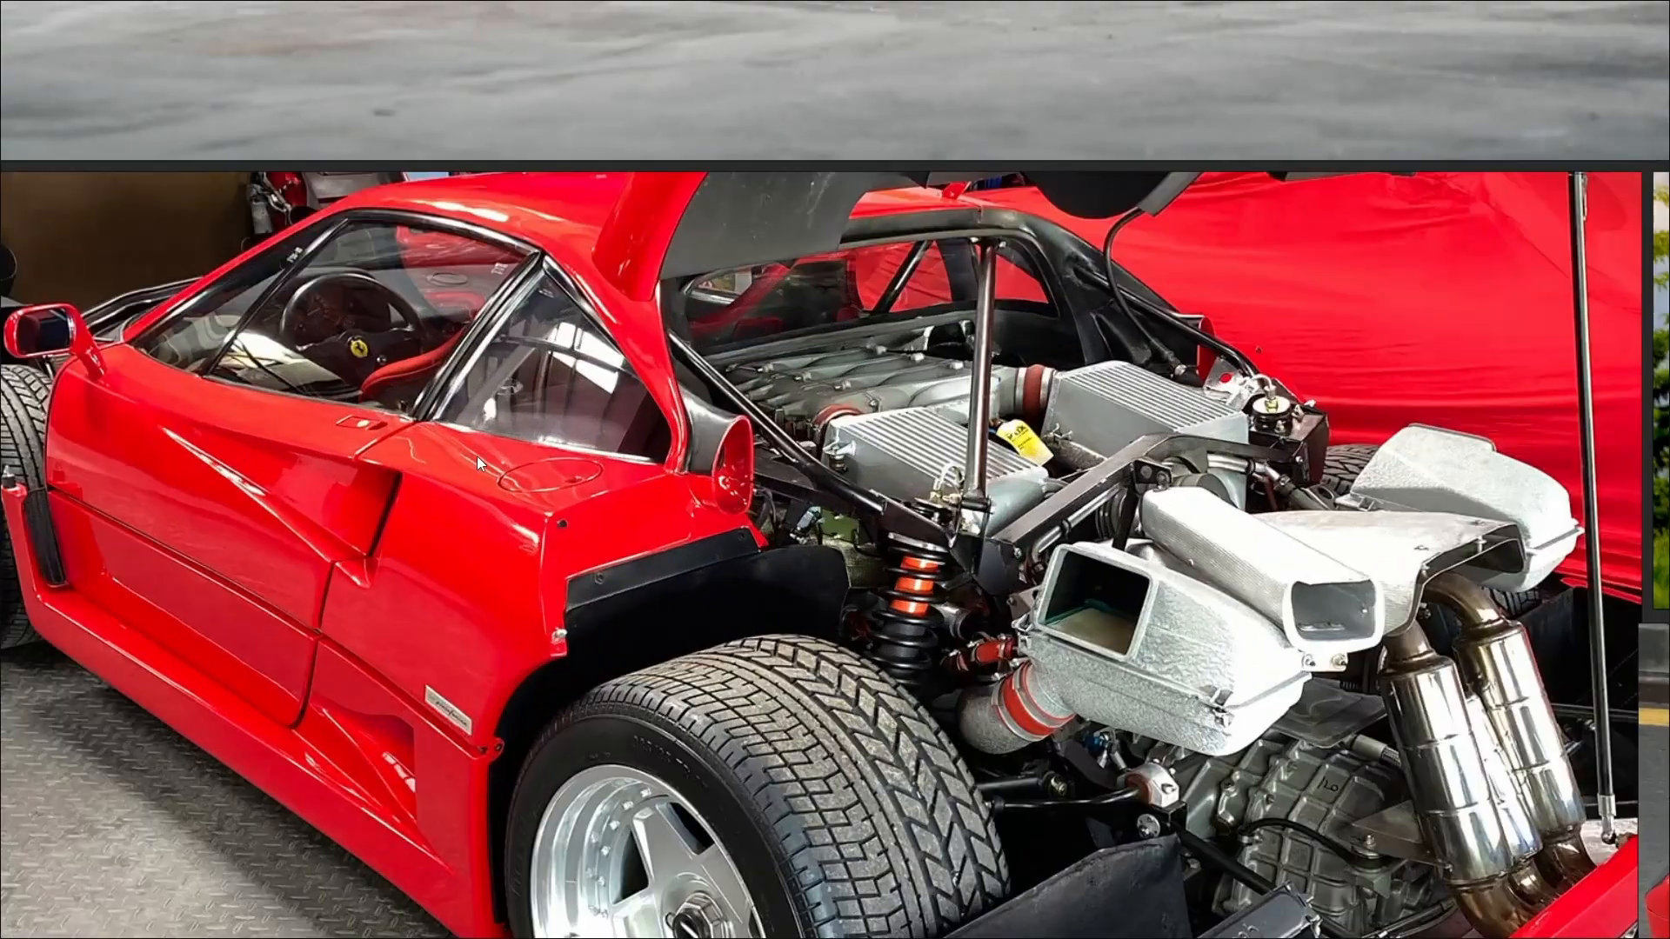
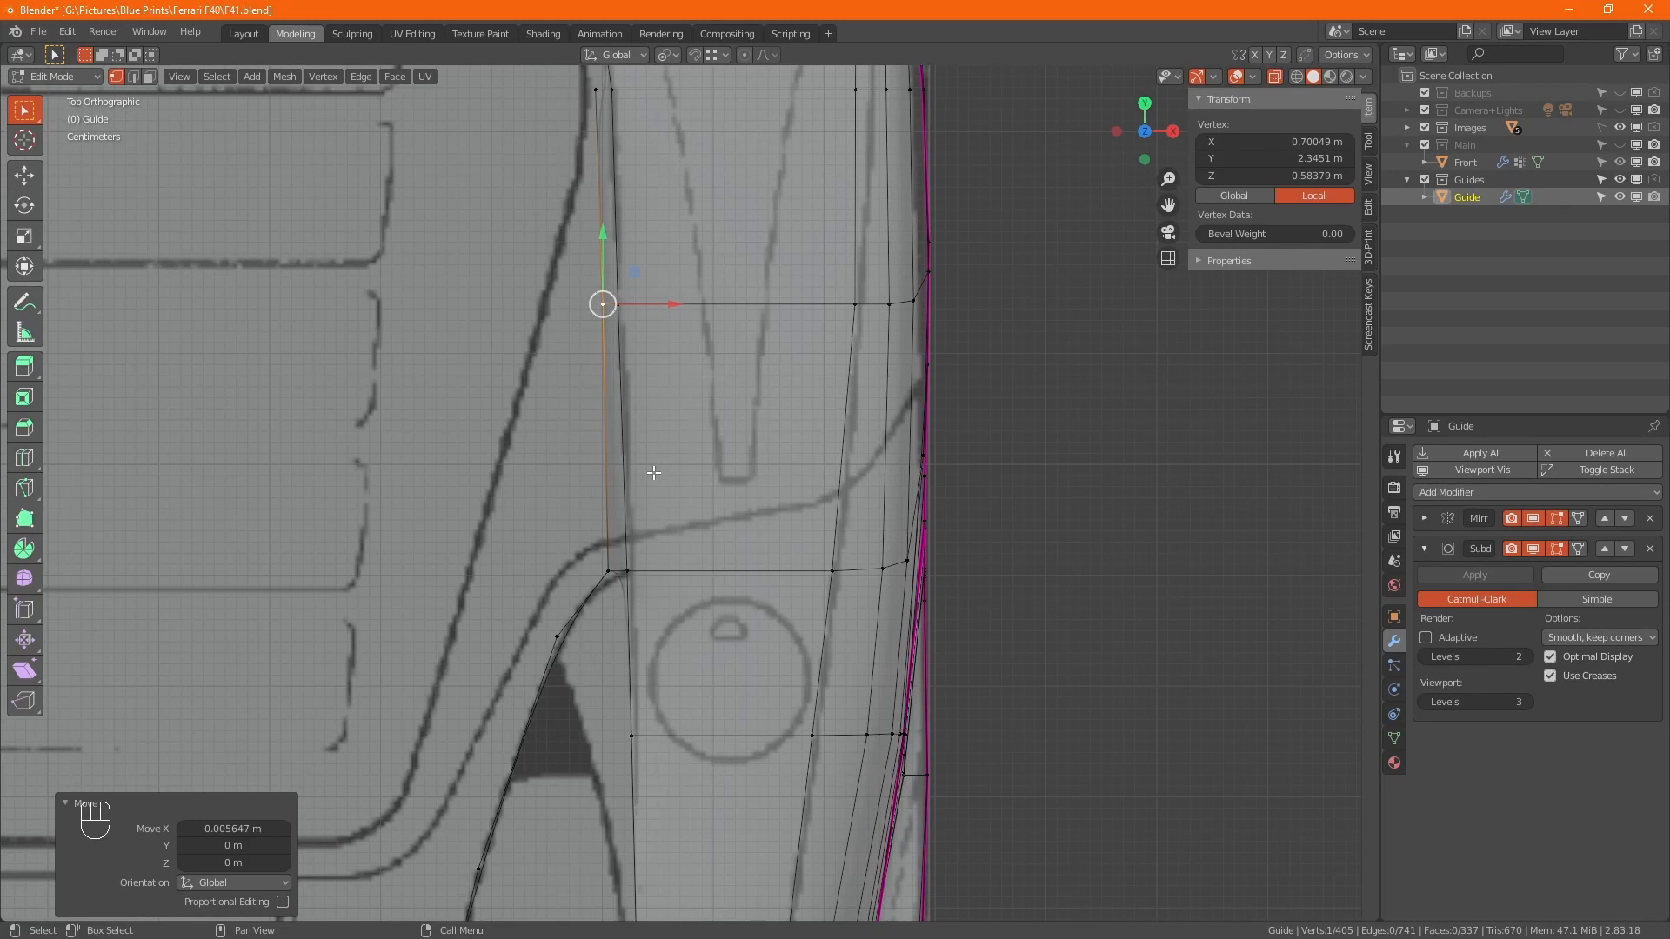
Back in Blender, move the window outline's rear corner vertex forward in Y by about 0.008 m and inspect the join with X-ray off
click(614, 555)
drag(606, 516, 608, 525)
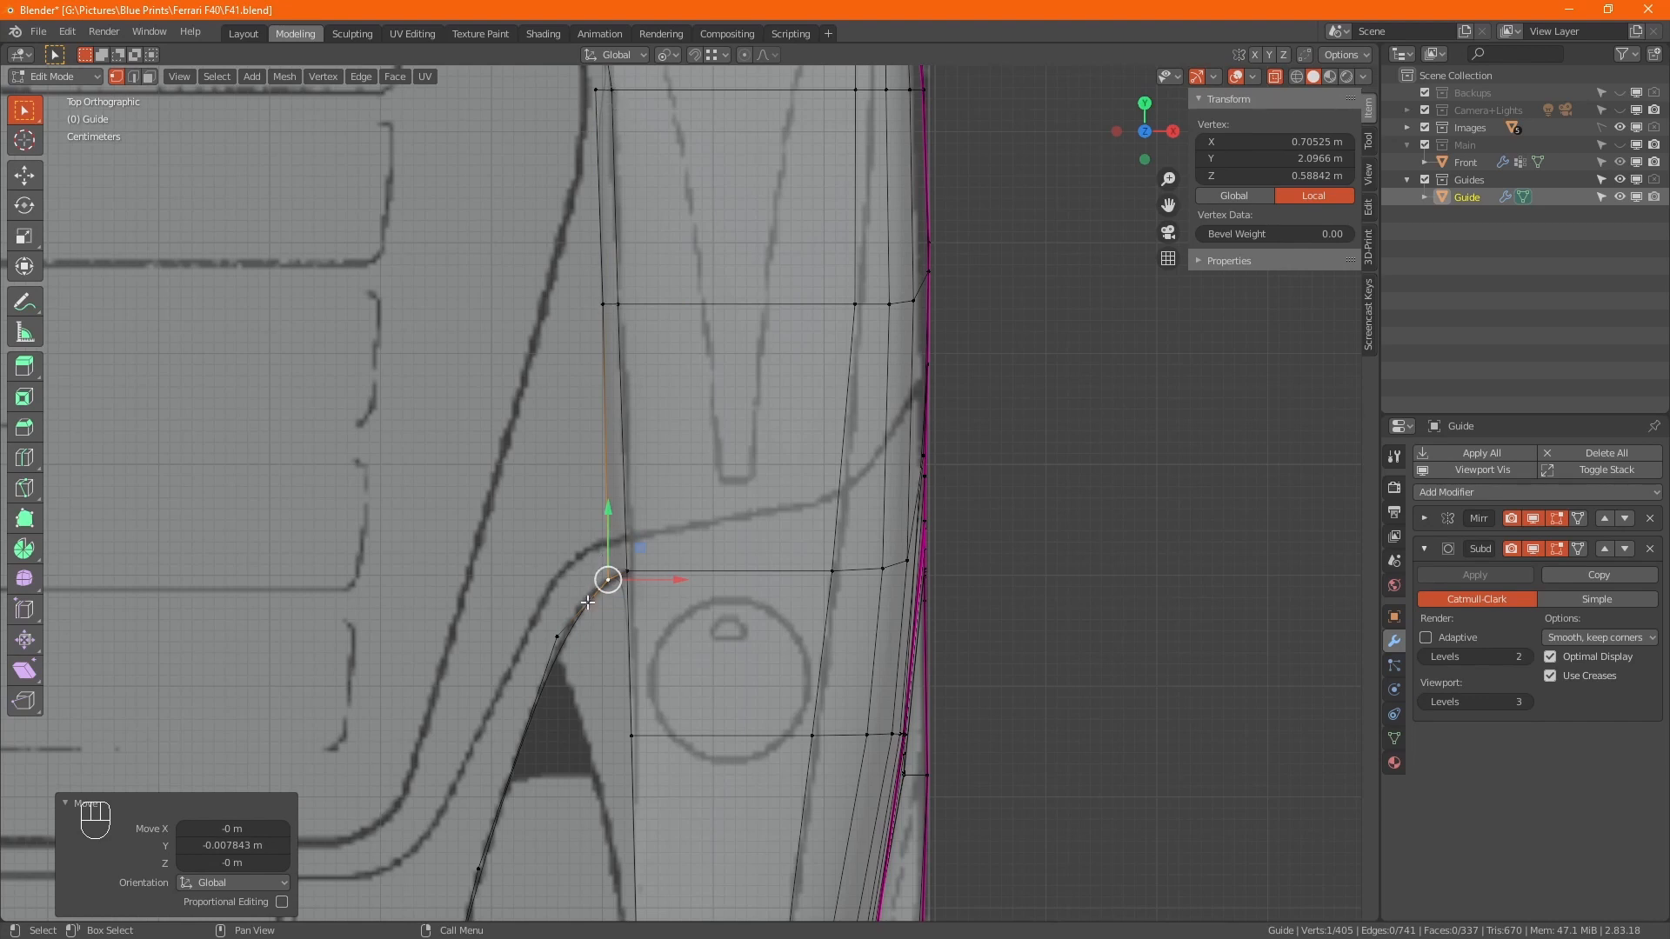
alt+drag(634, 599, 576, 610)
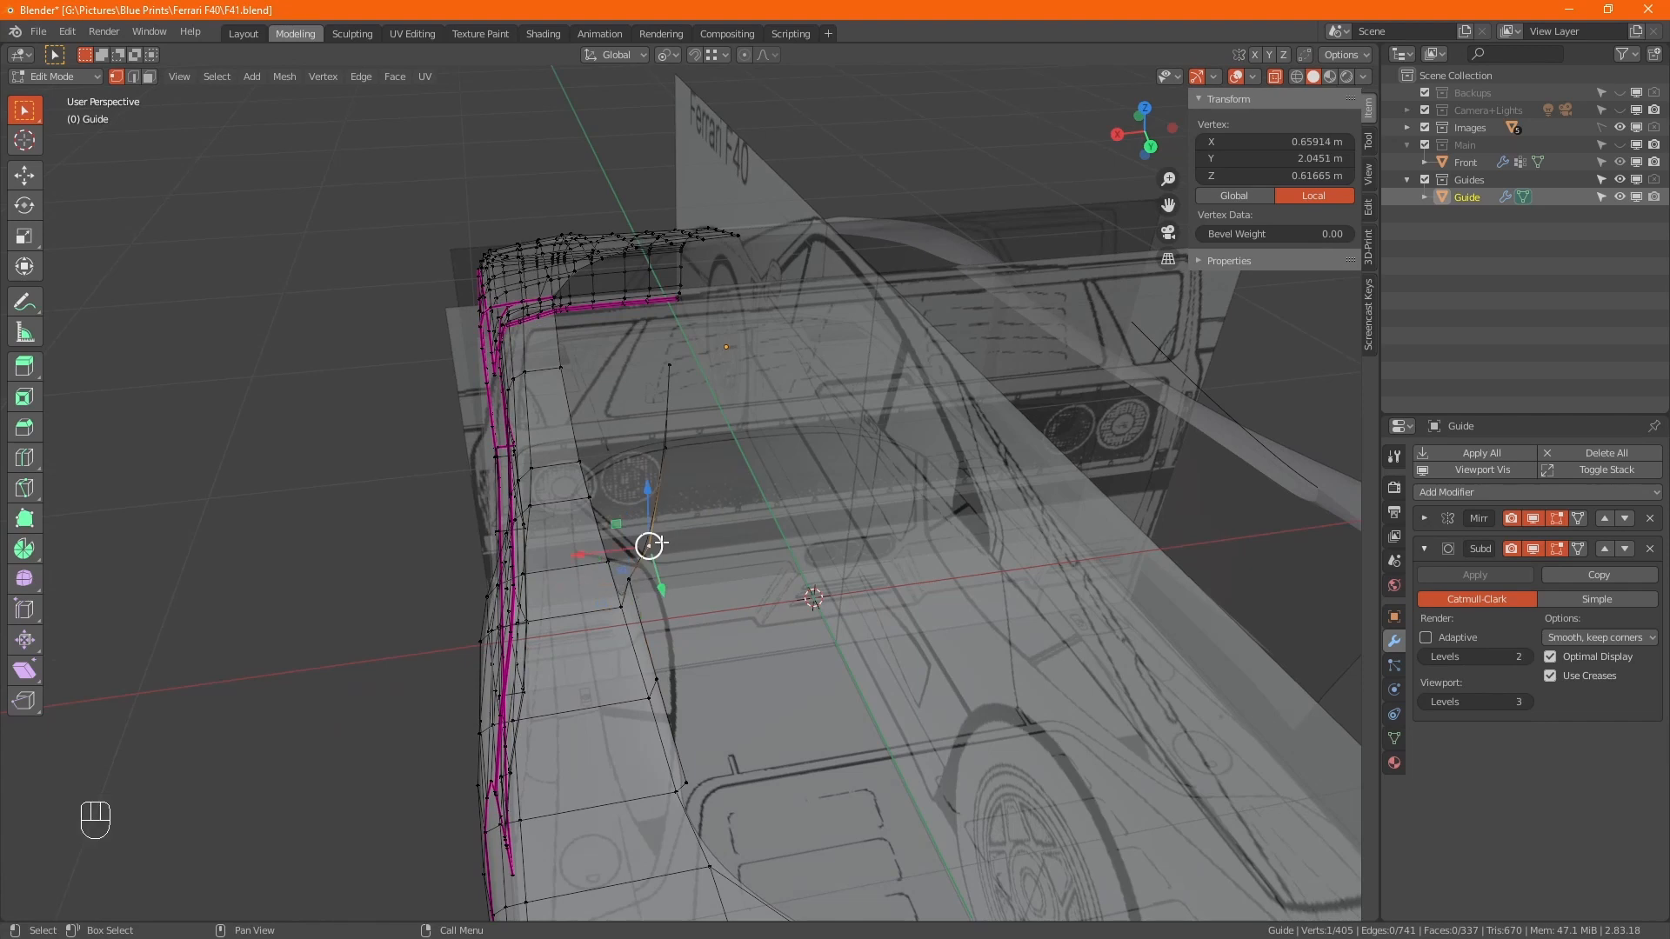
key(KP_7)
scroll(653, 539, up, 5)
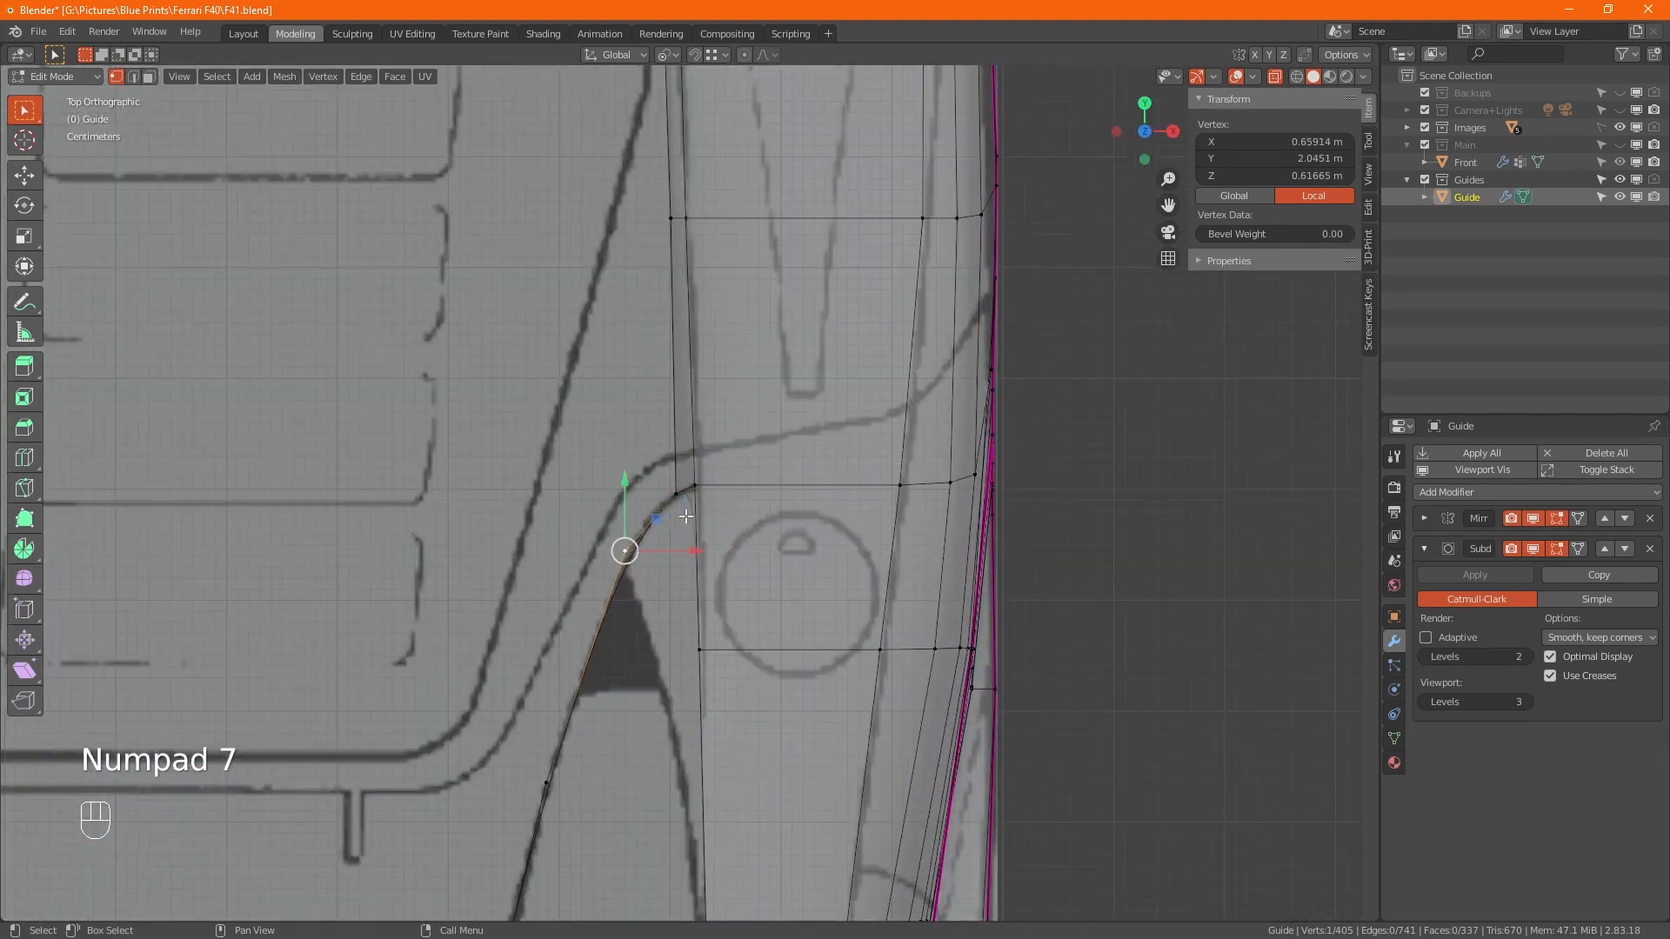
alt+drag(628, 550, 709, 557)
scroll(708, 525, down, 8)
key(alt+z)
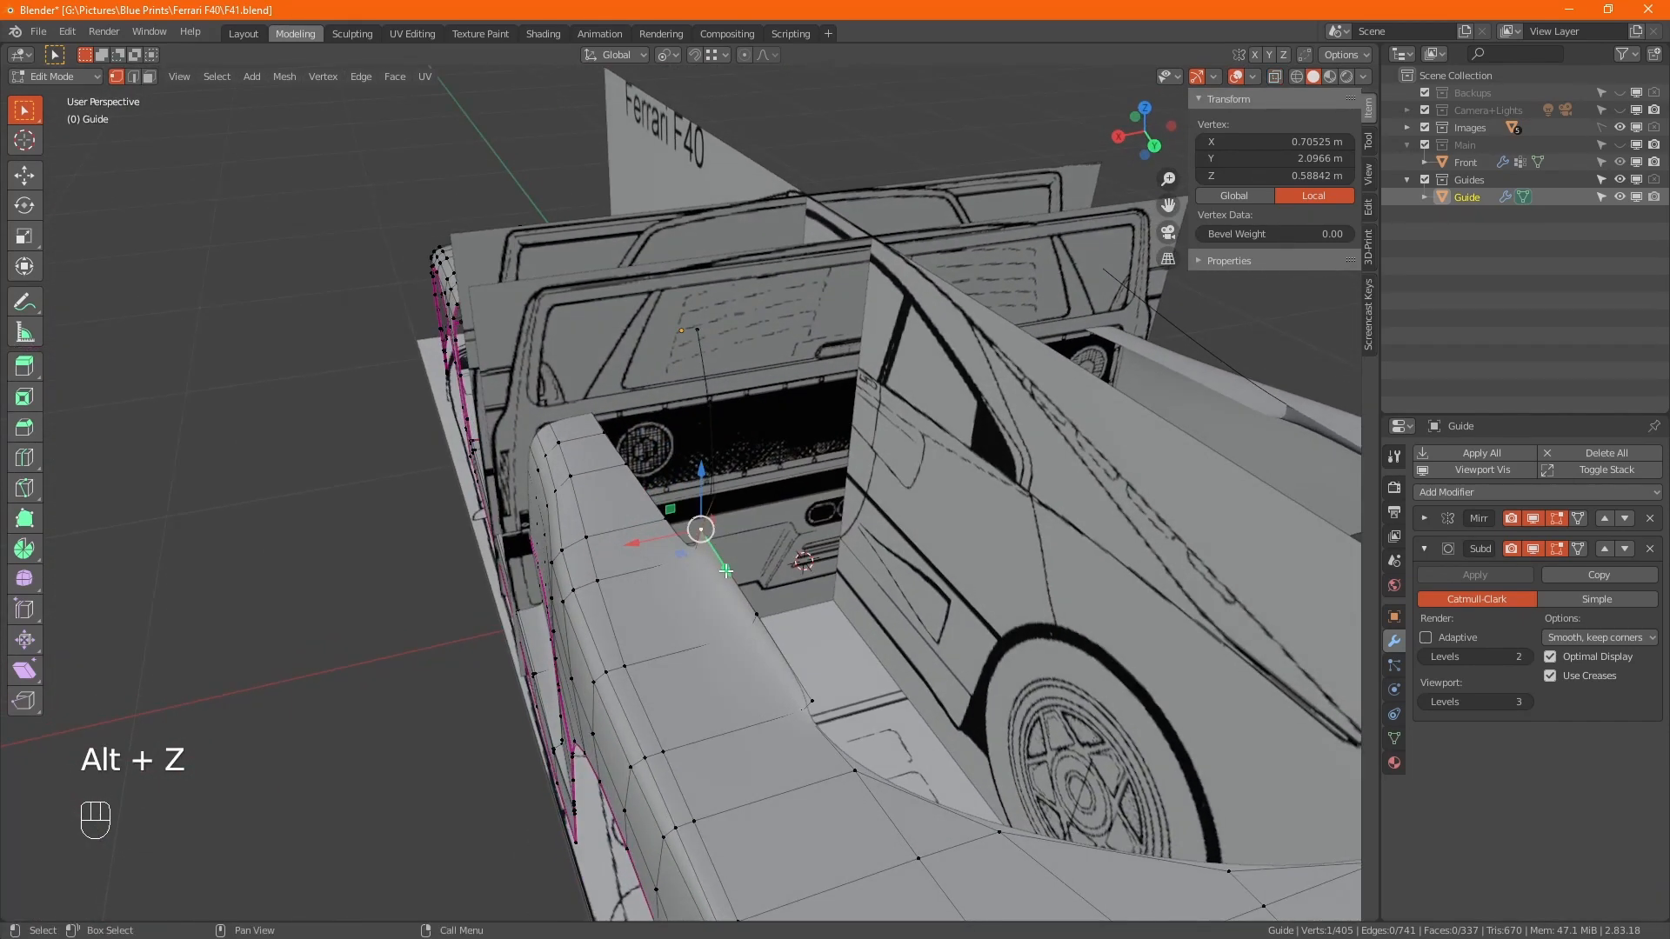
Extrude the side window's rear top edge inward in X by about 0.033 m and move its two front vertices another 0.023 m inward
key(KP_7)
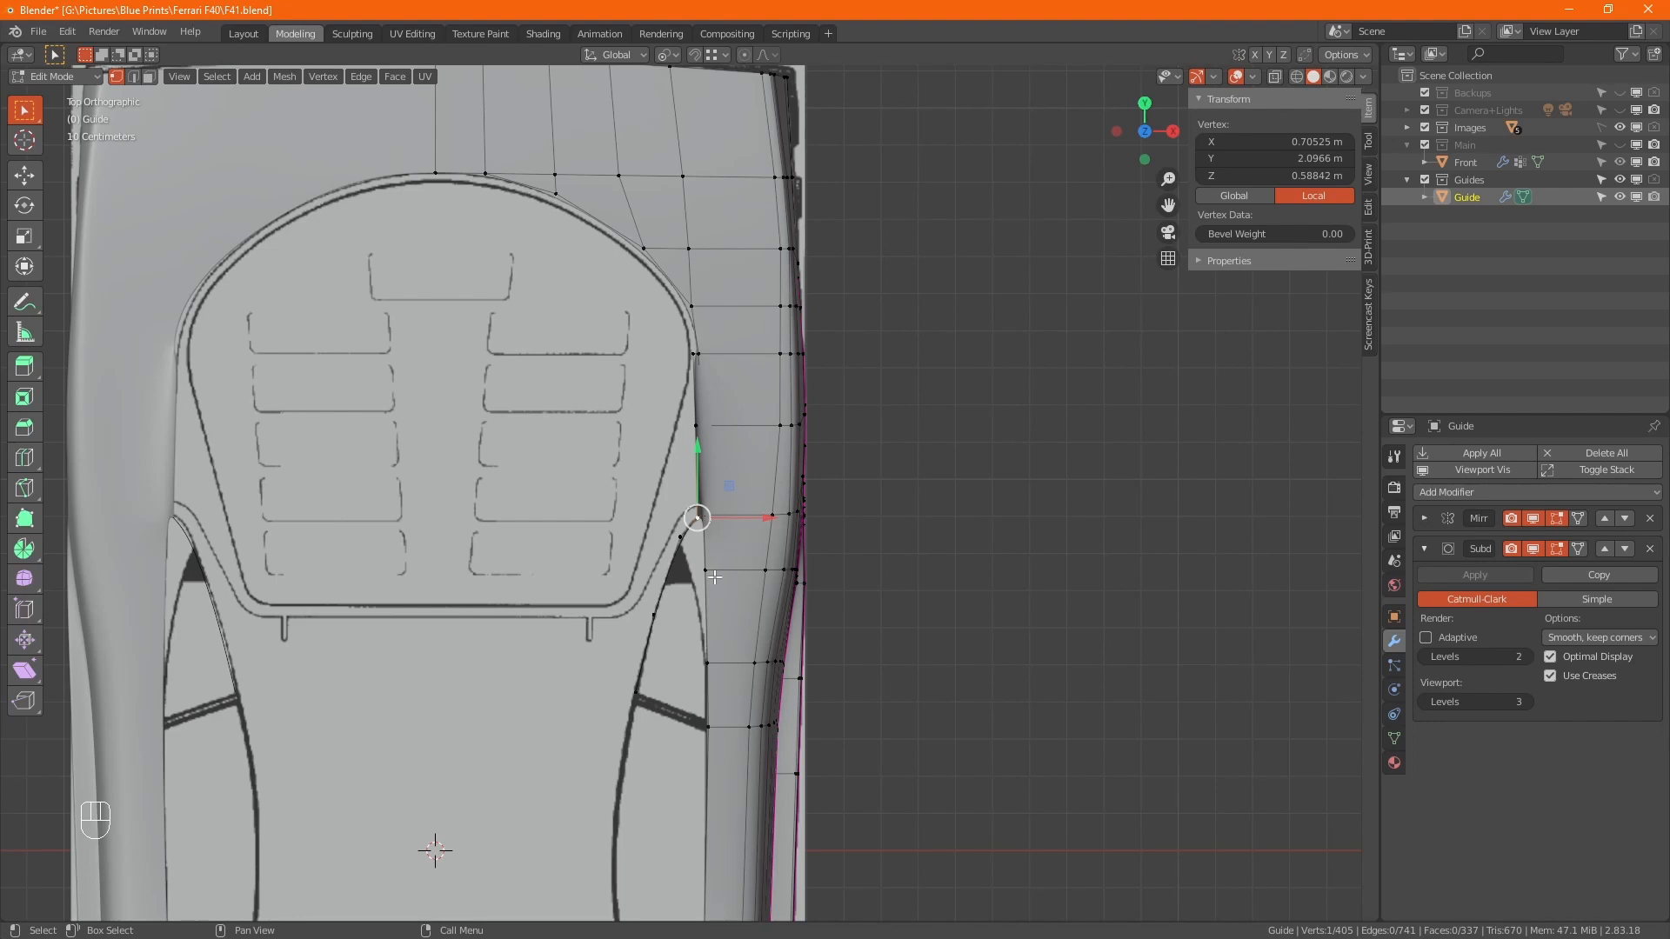
scroll(722, 555, up, 2)
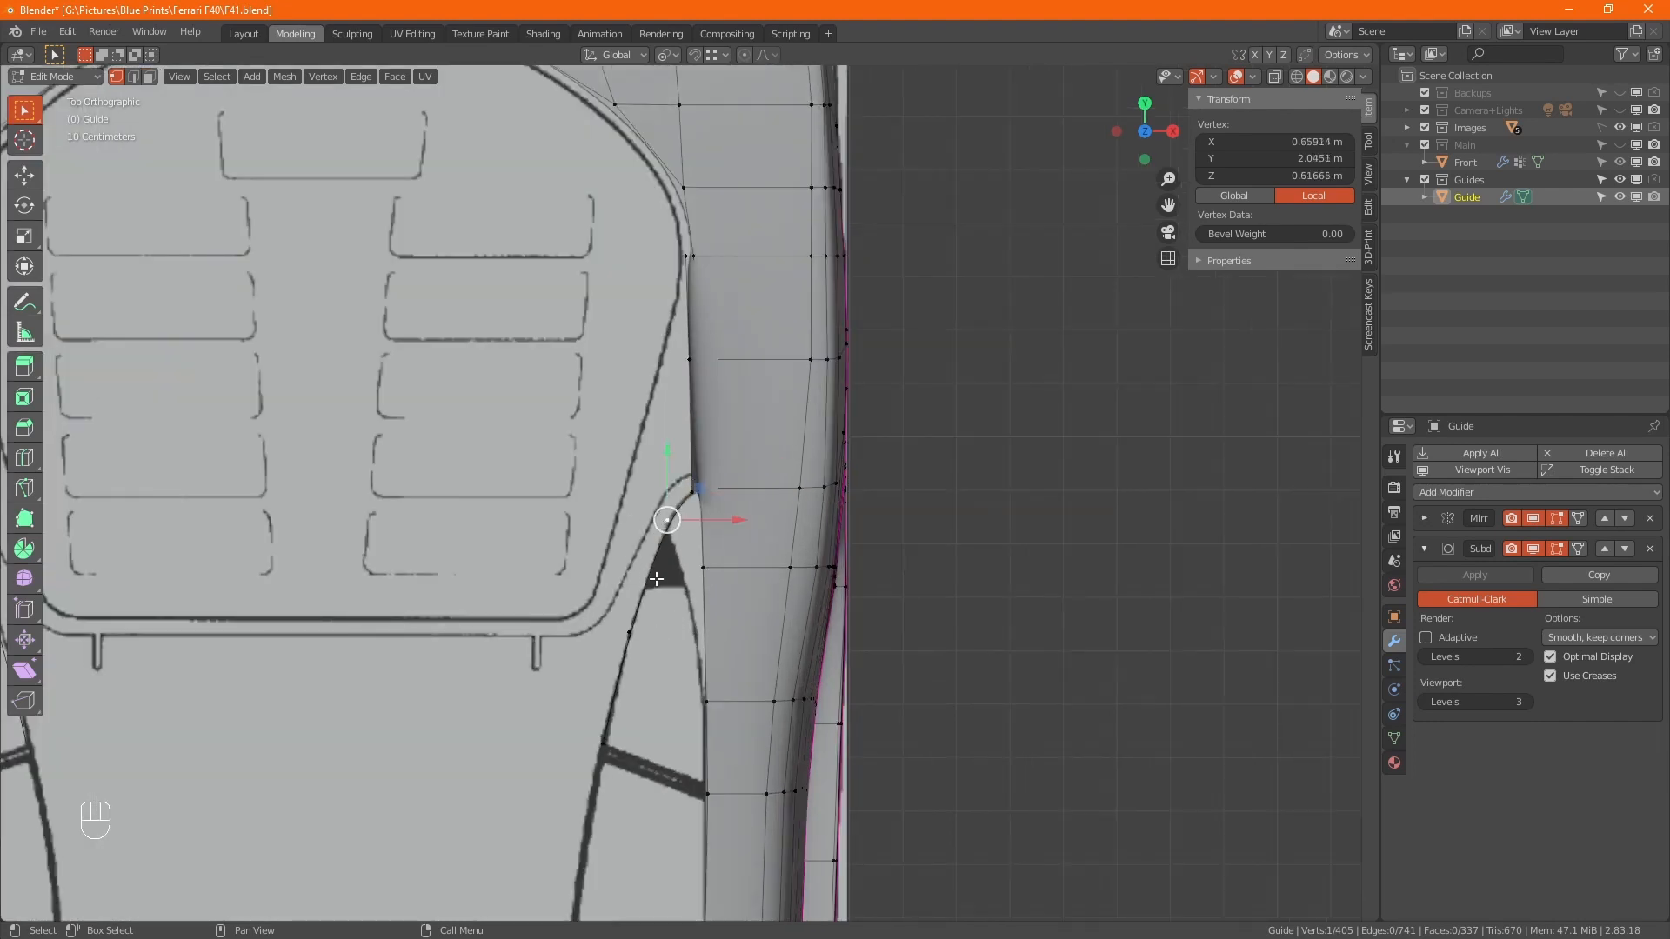
ctrl+click(602, 744)
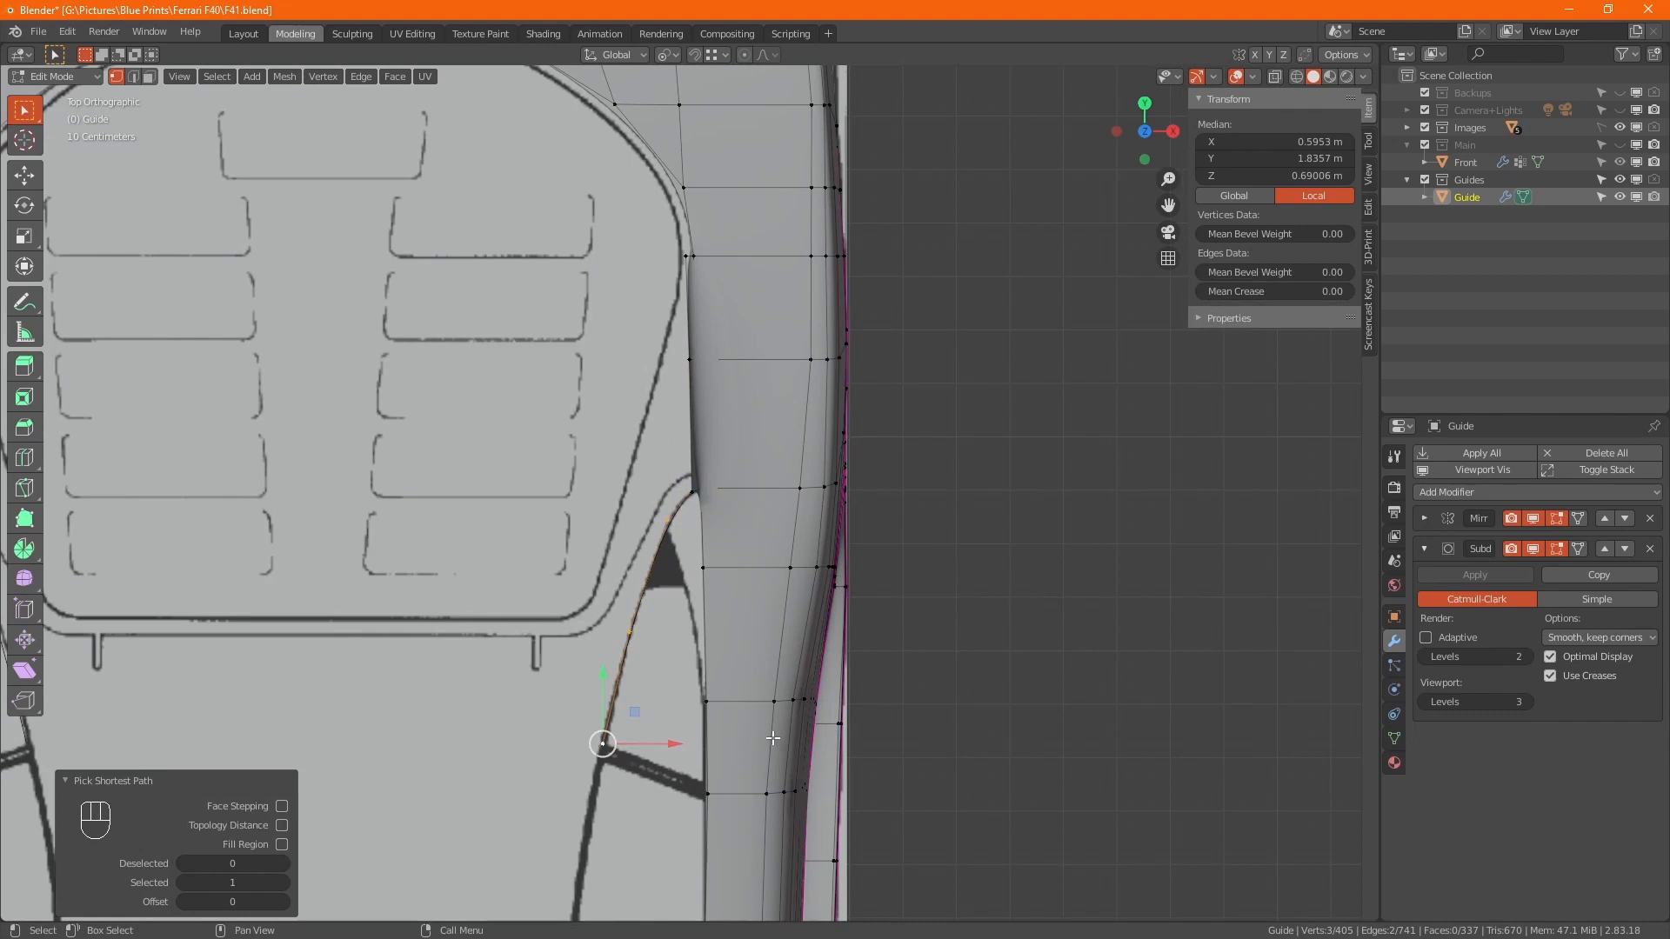
key(e)
key(x)
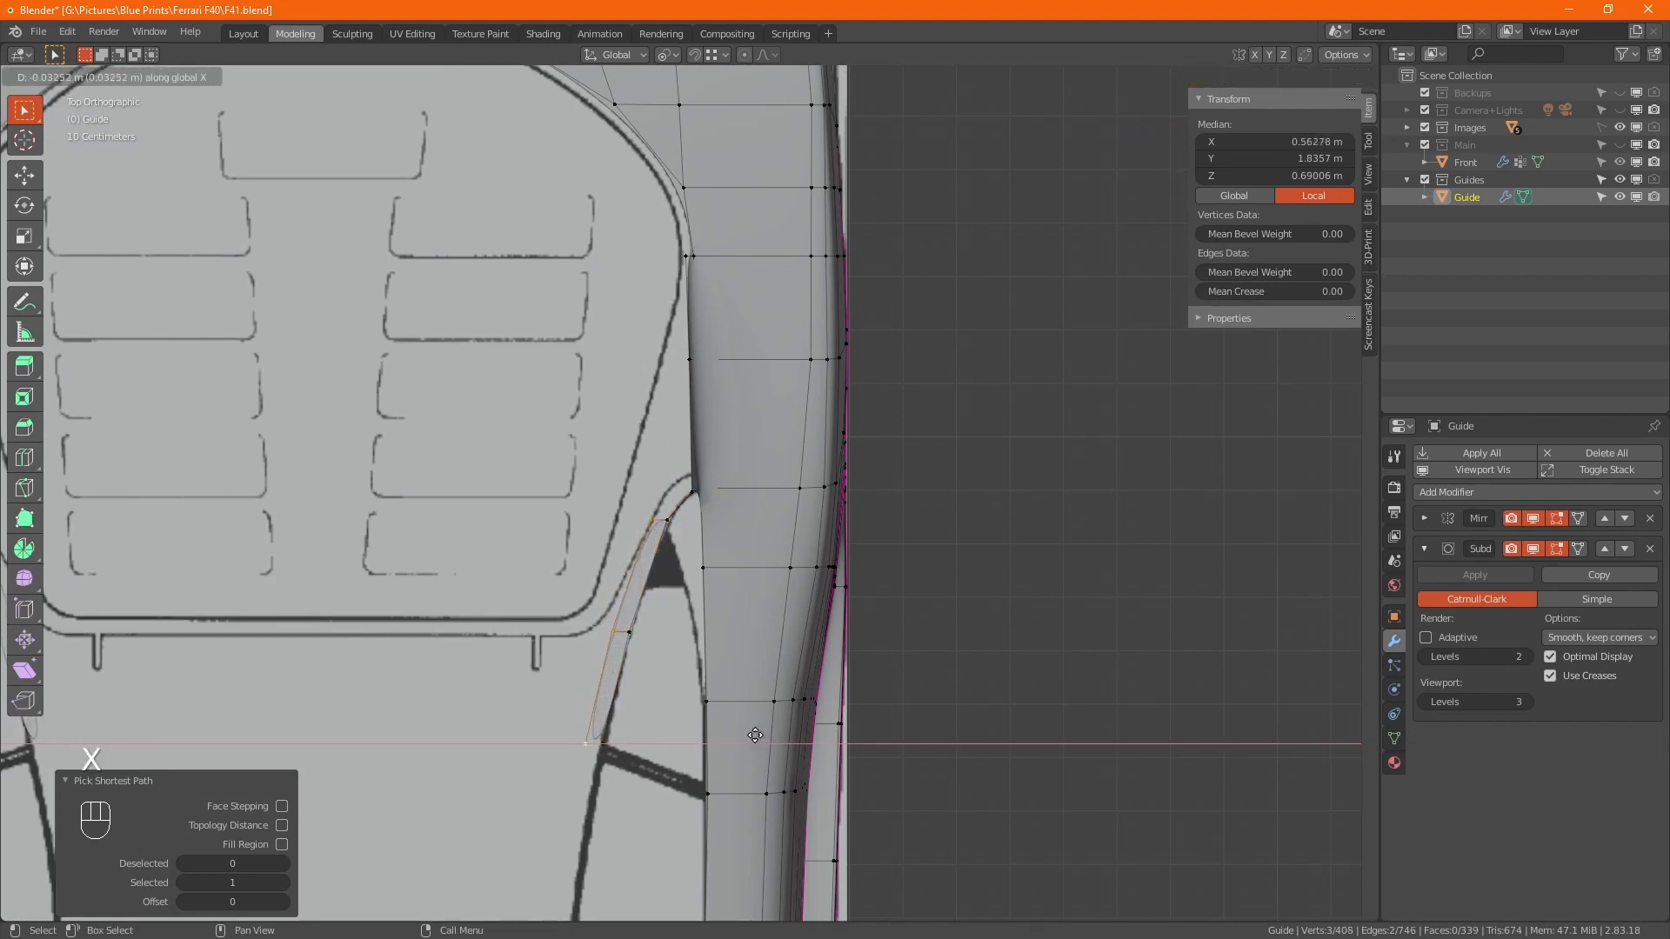
click(755, 735)
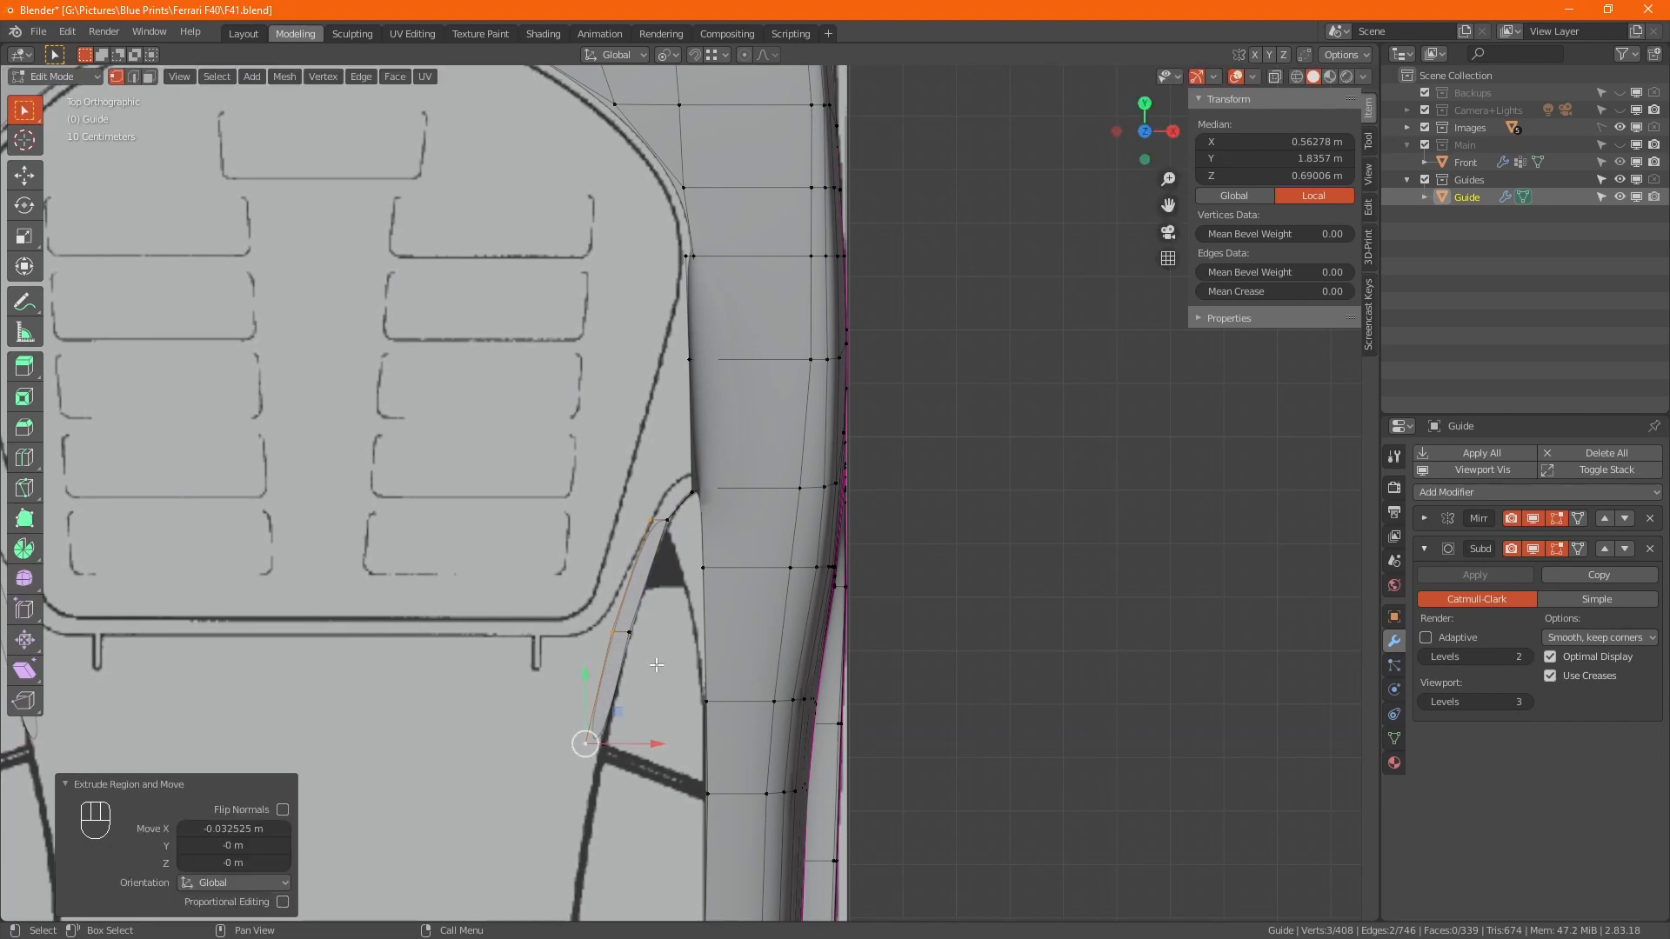
ctrl+drag(642, 508, 663, 532)
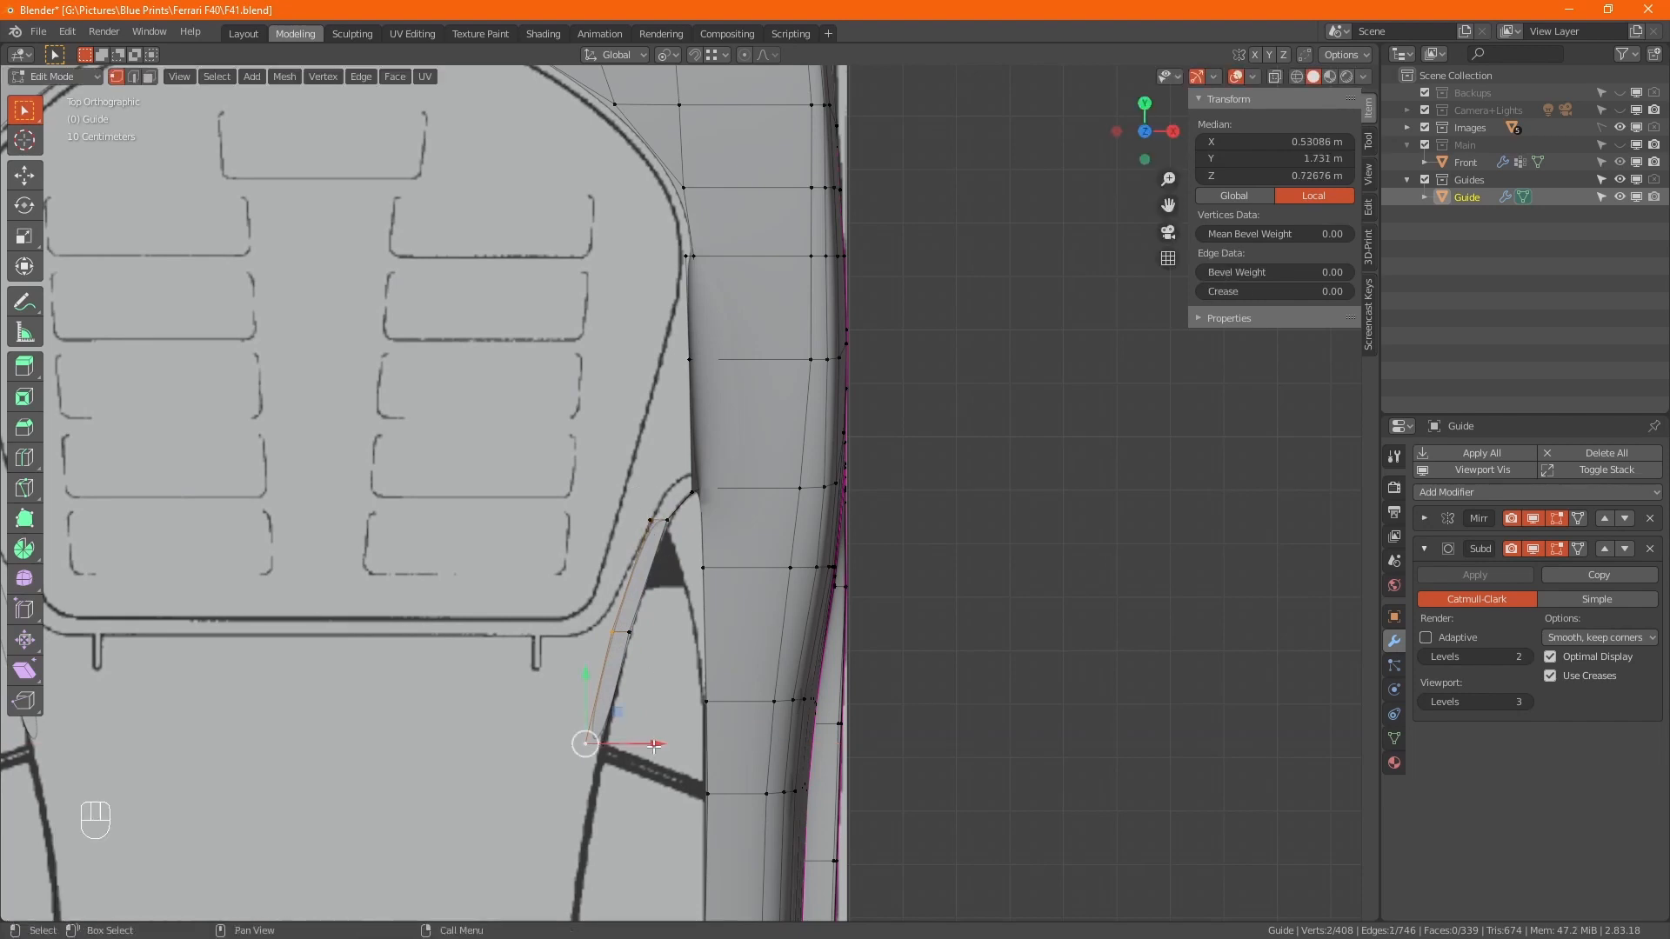
drag(651, 741, 631, 727)
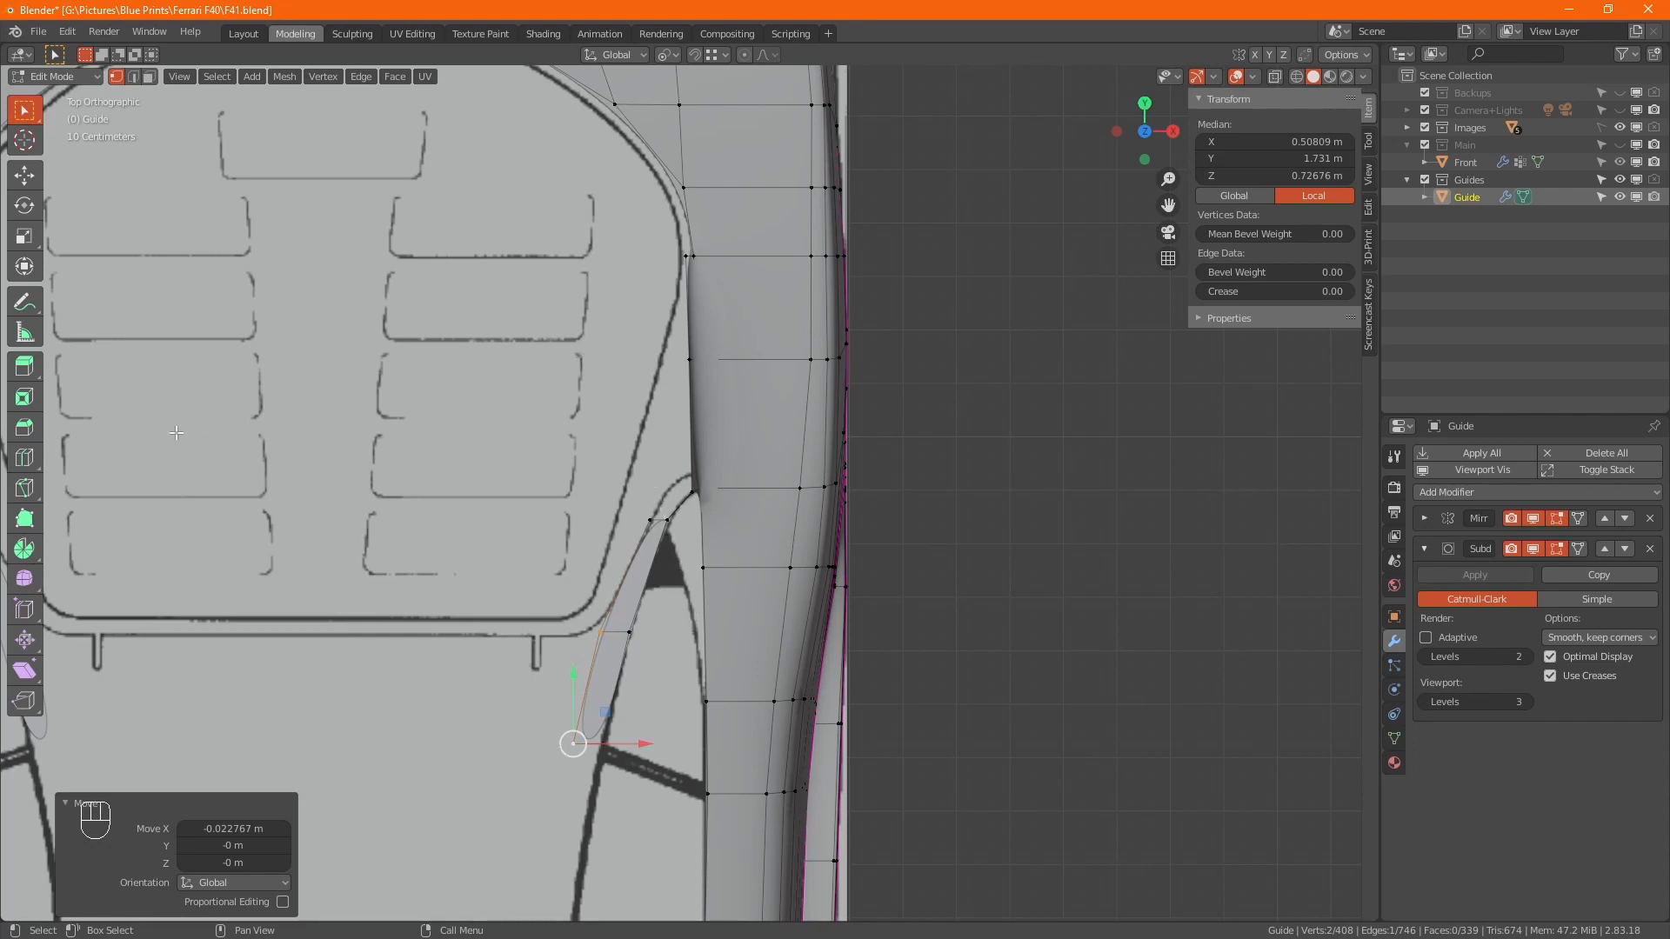
Sketch a freehand annotation of the intended faces beside the window's rear corner, erase it, and return to the selection tool
click(26, 302)
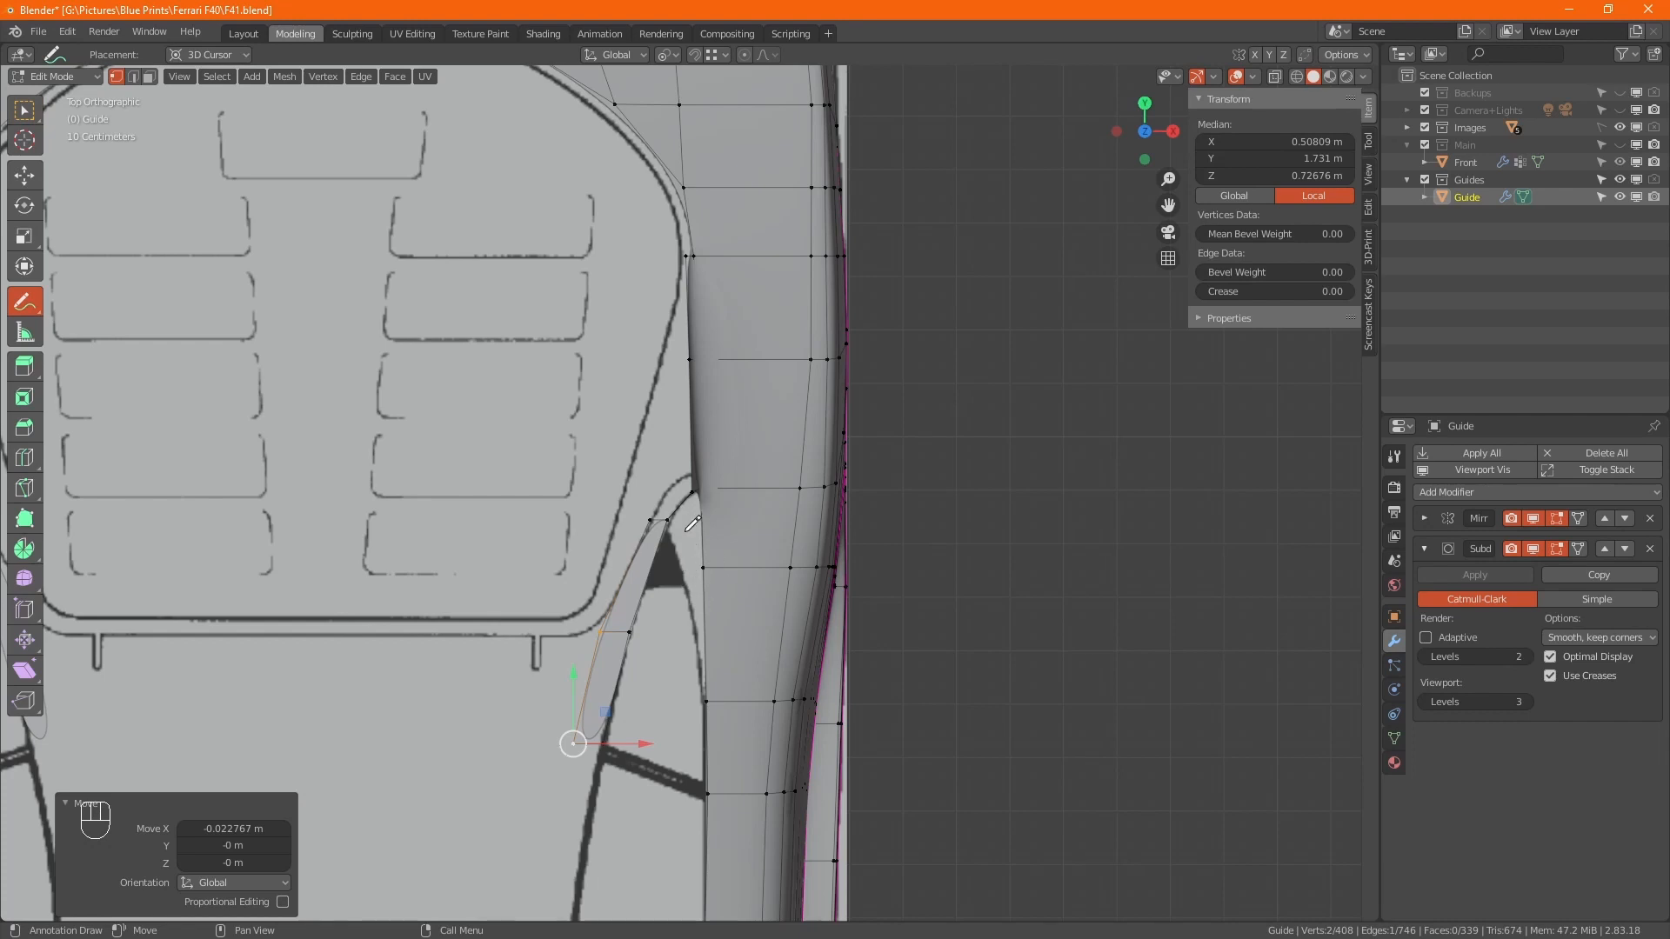
click(675, 528)
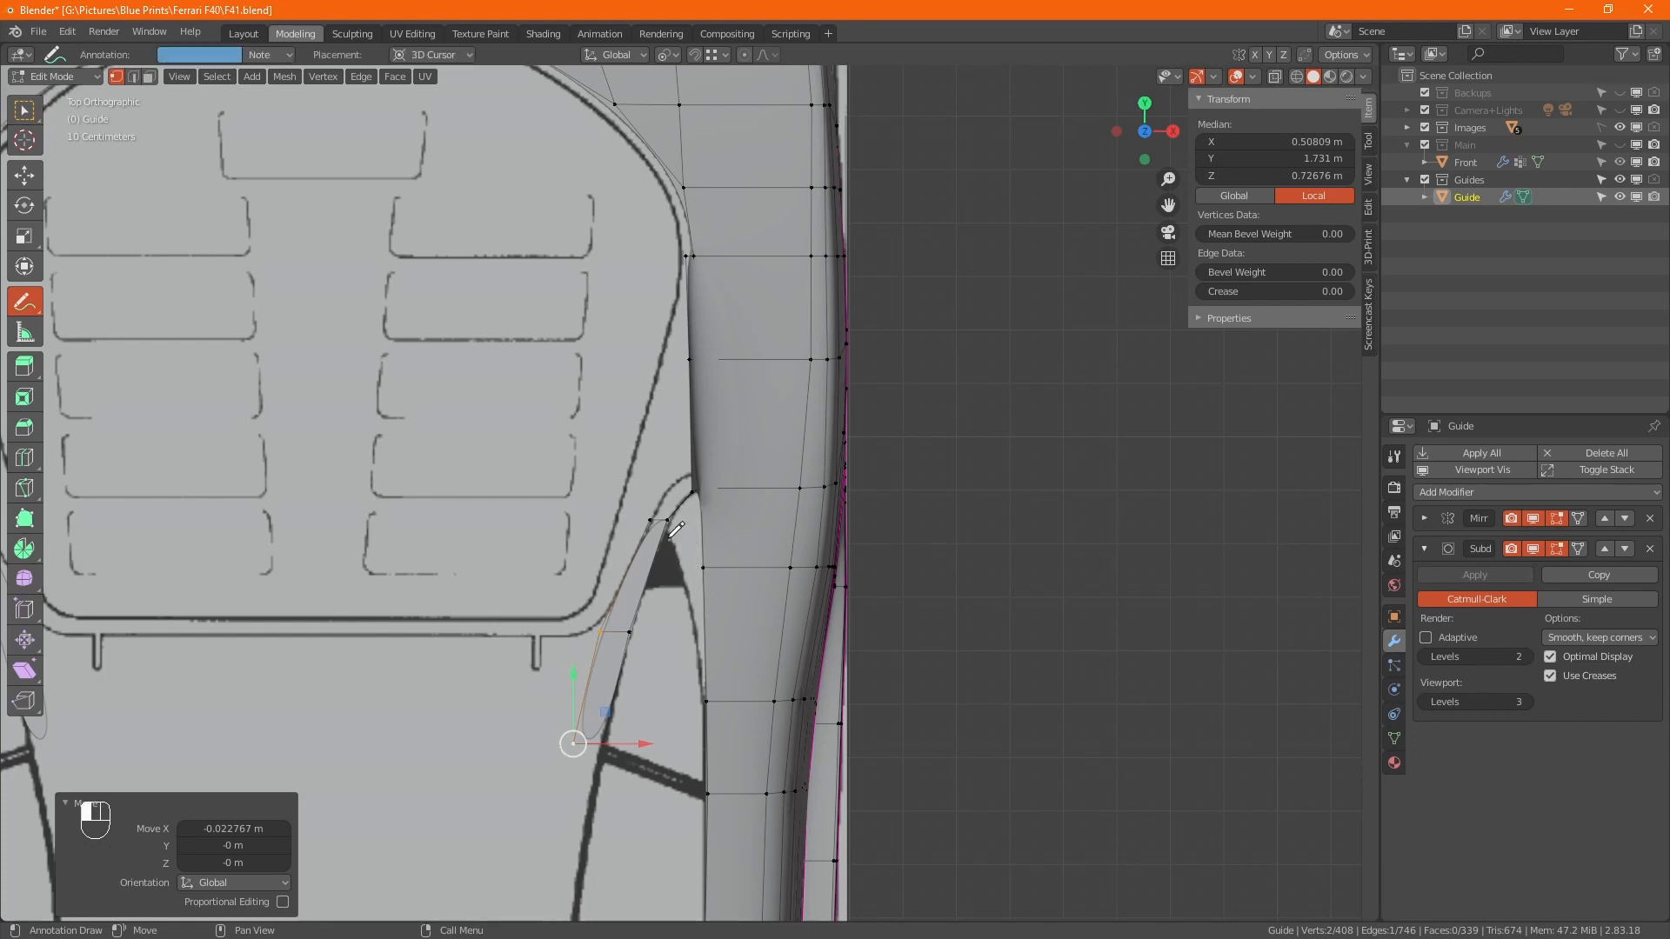
mouse_move(671, 534)
mouse_down()
mouse_move(629, 461)
mouse_move(685, 462)
mouse_move(668, 435)
mouse_up()
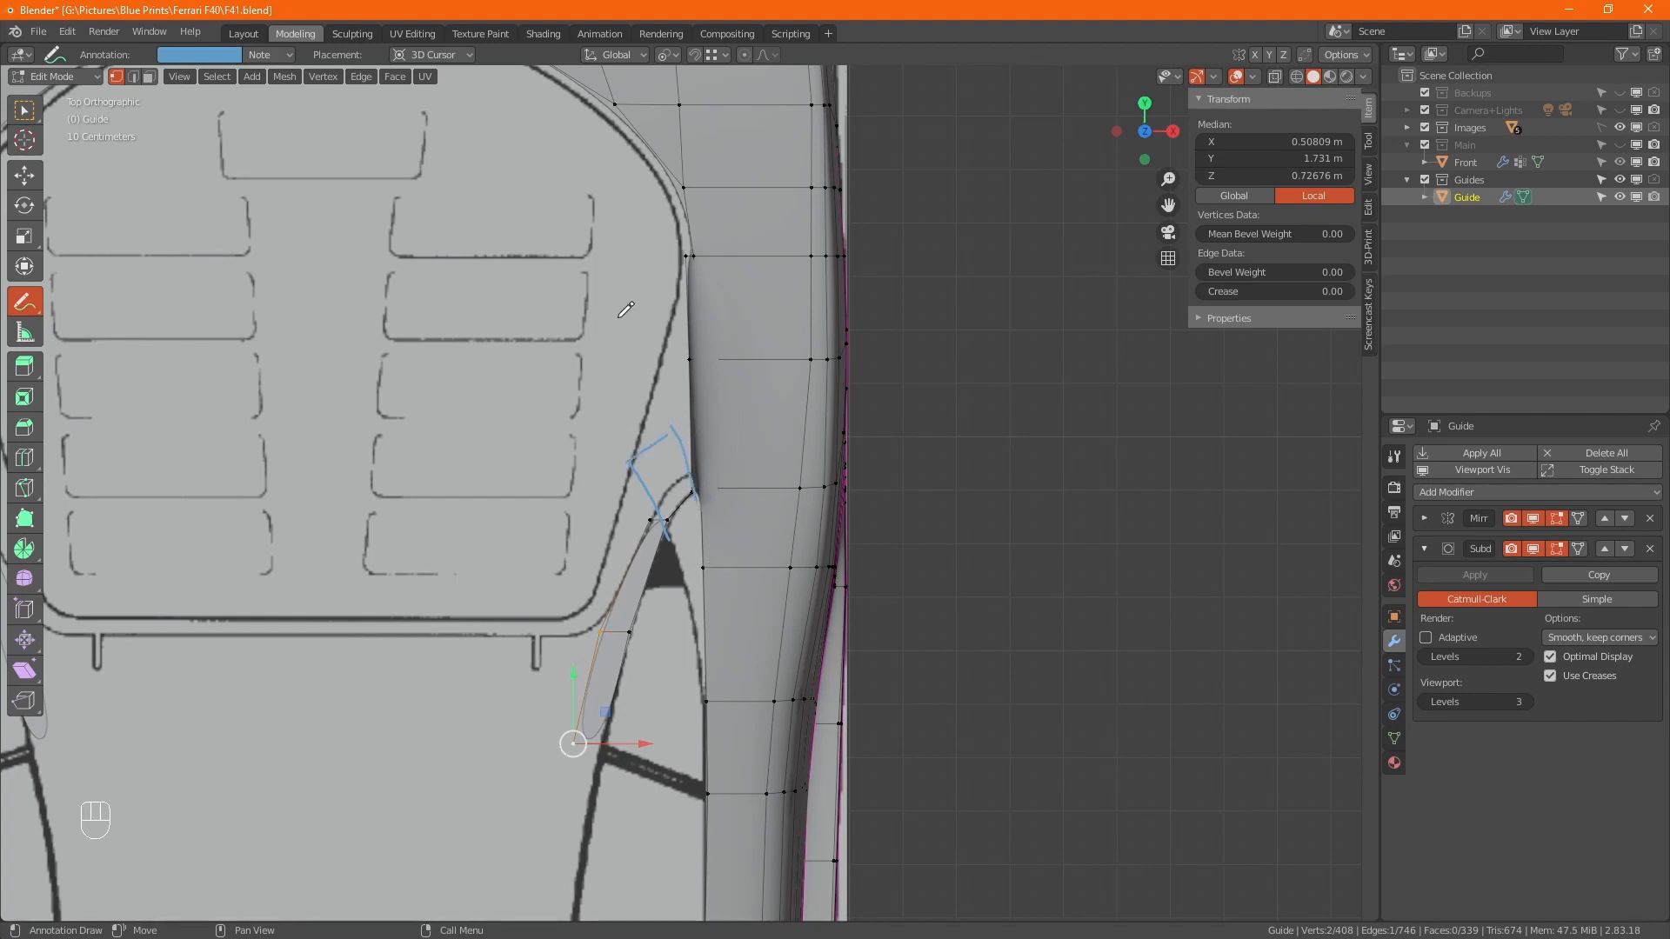
click(25, 304)
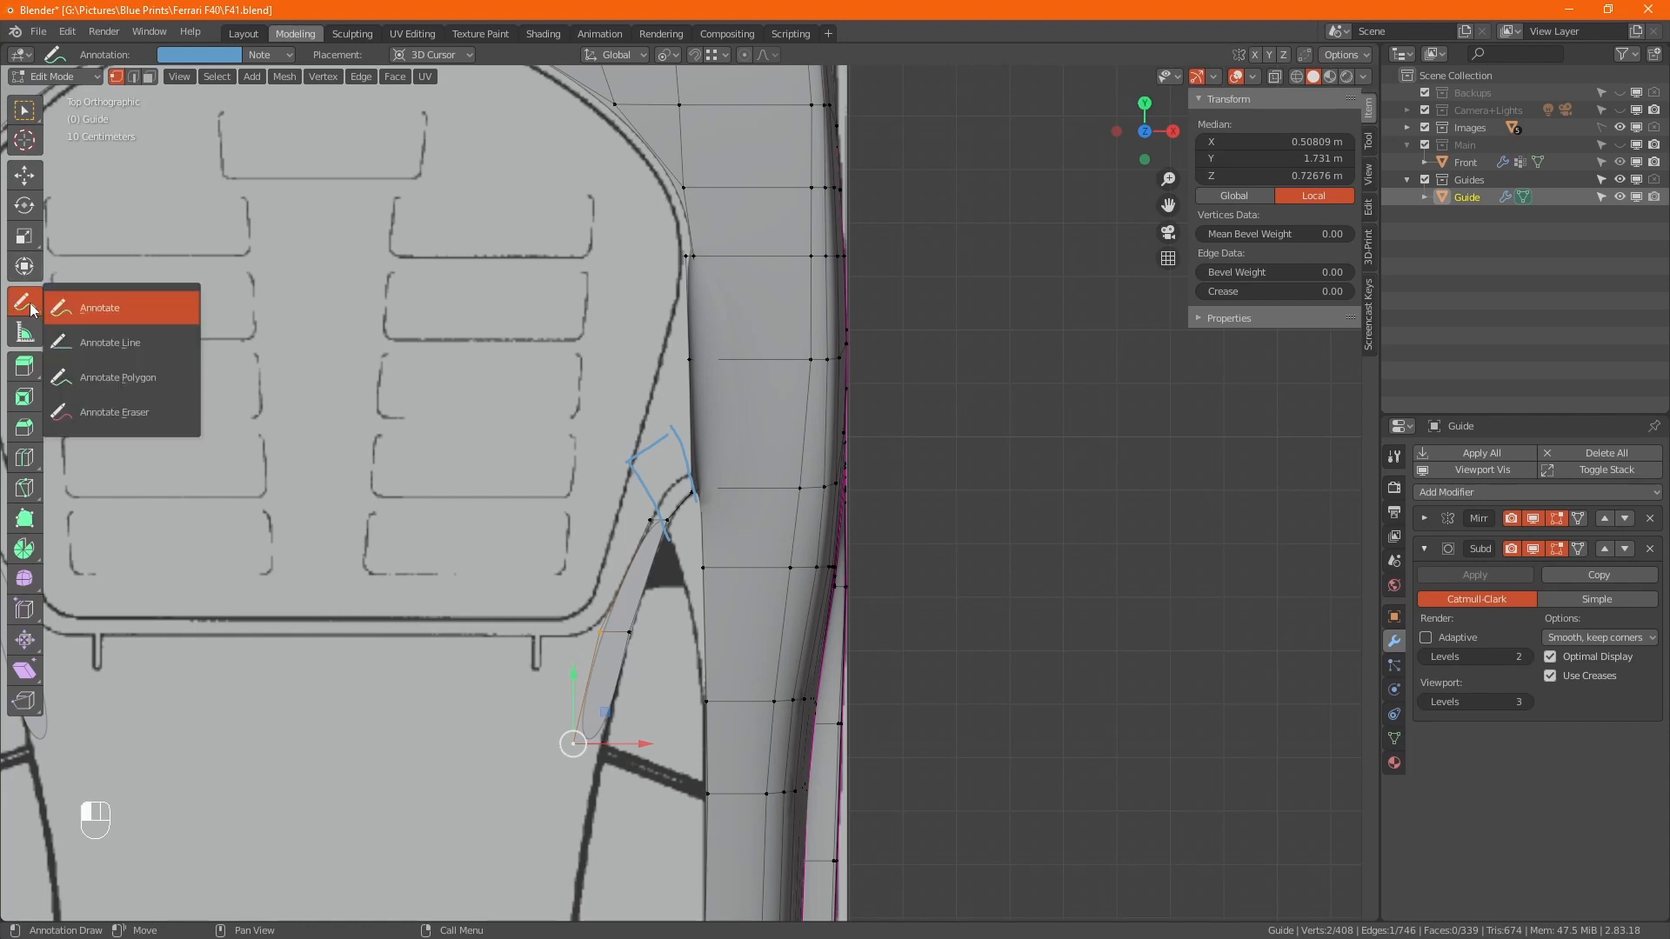
click(112, 412)
mouse_move(642, 437)
mouse_down()
mouse_move(641, 461)
mouse_move(701, 478)
mouse_up()
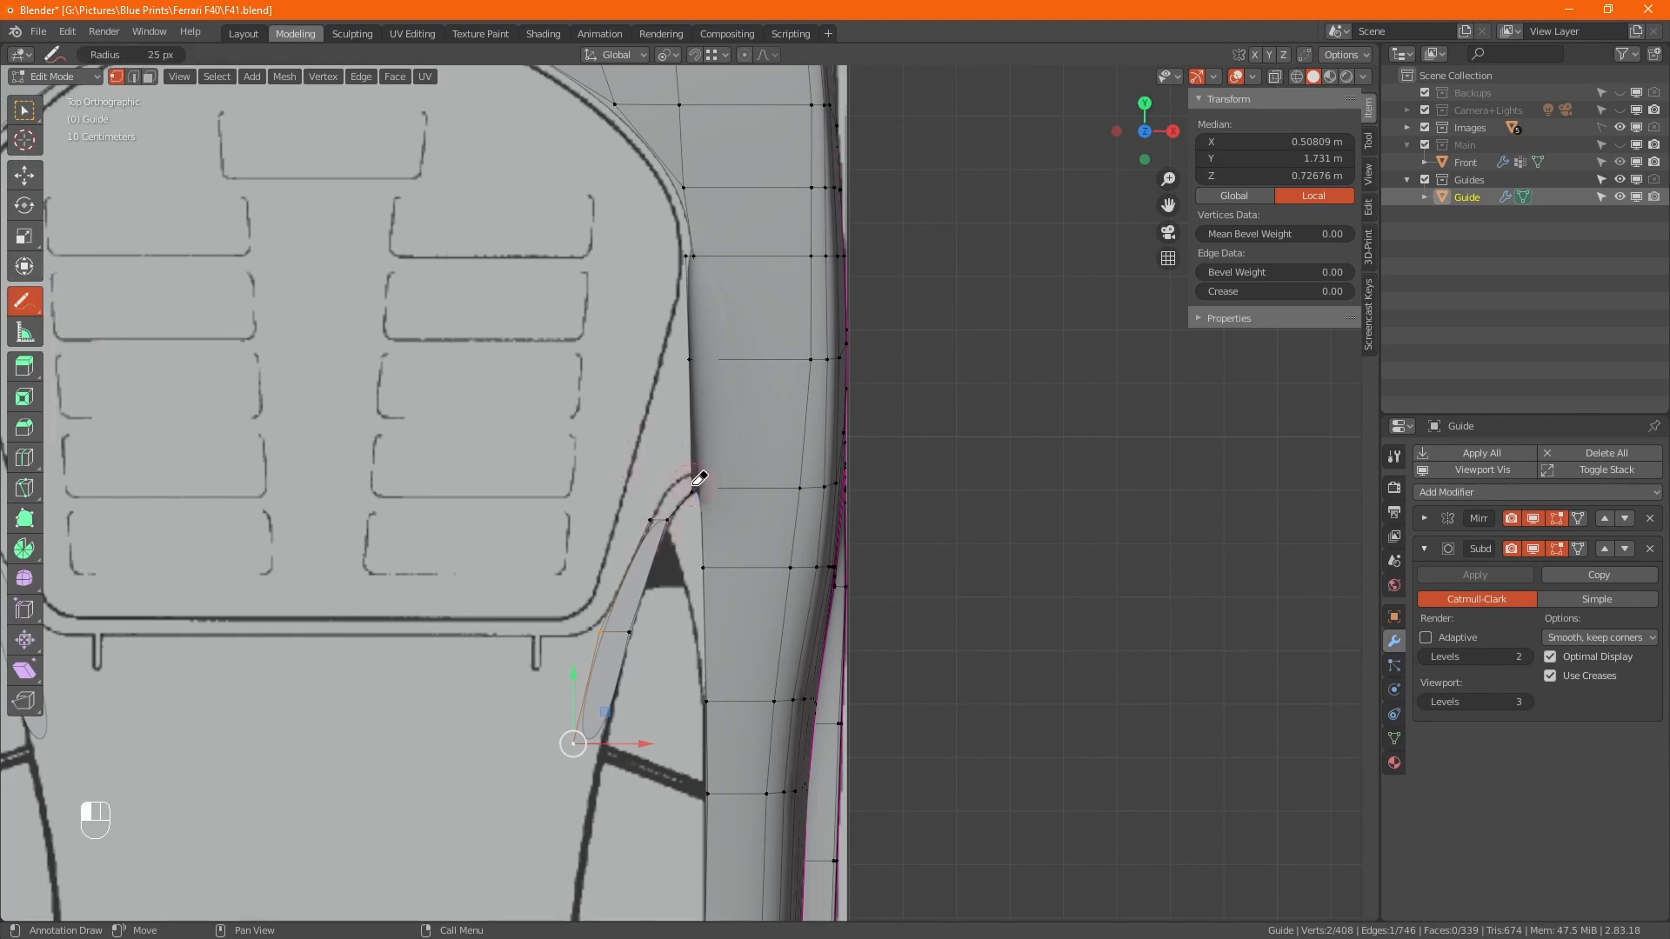
click(25, 177)
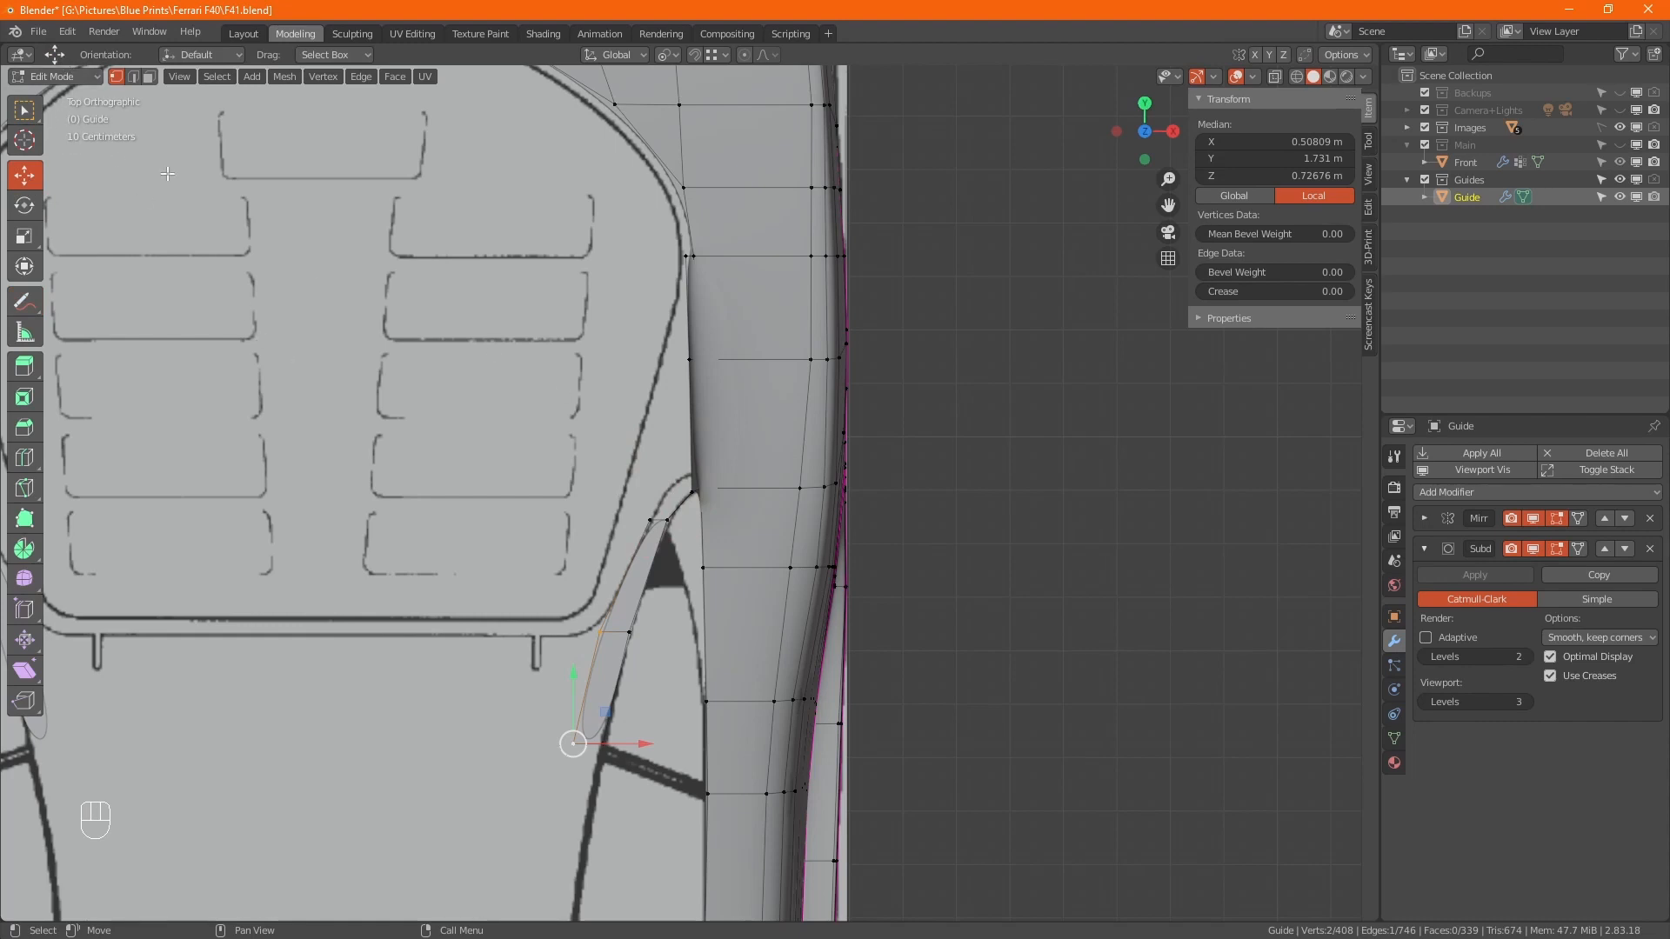
key(w)
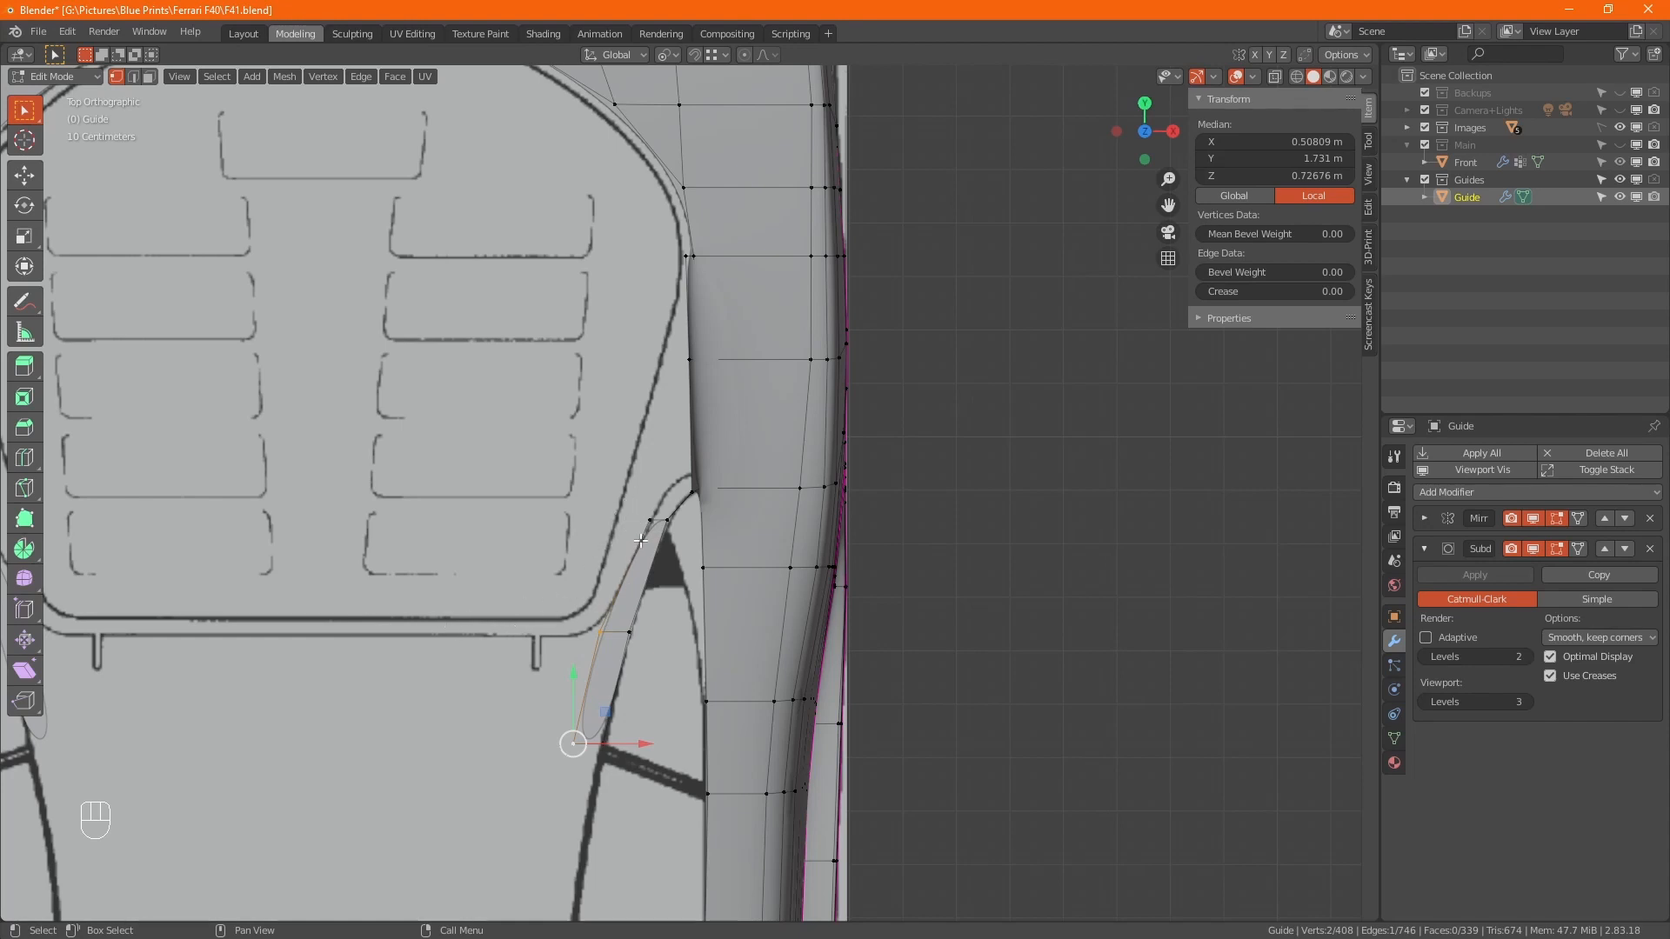
Switch to the reference photo board to examine the car with its engine cover closed and open, and return to Blender
key(alt+Tab)
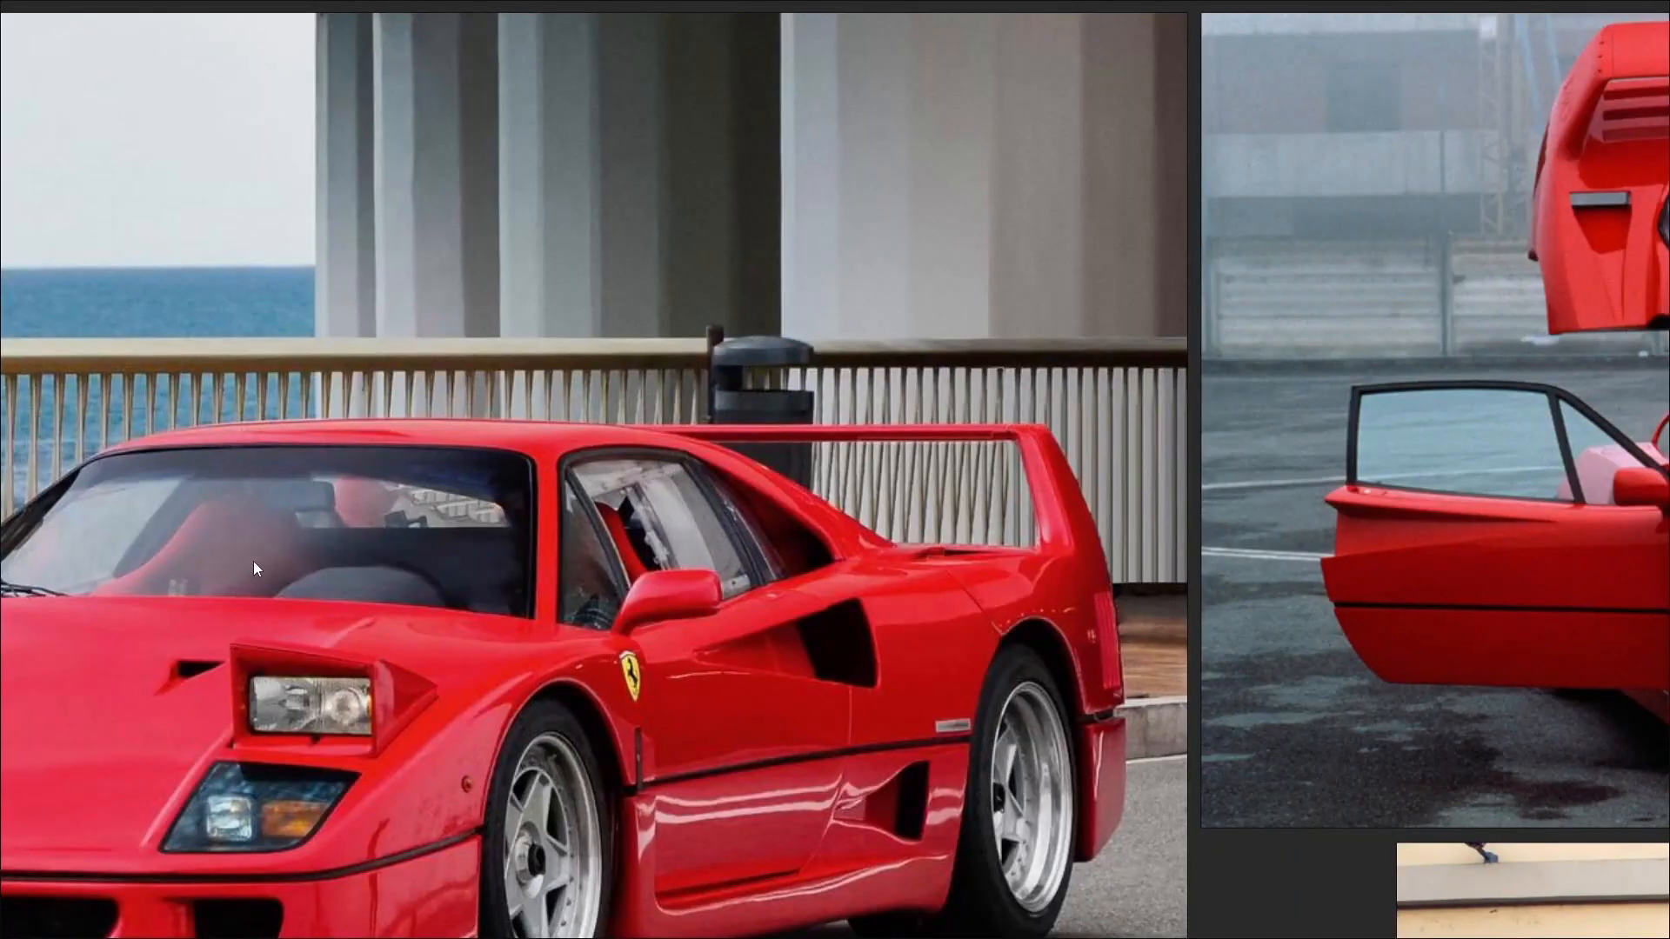
scroll(1482, 289, down, 4)
middle_drag(1500, 281, 1084, 389)
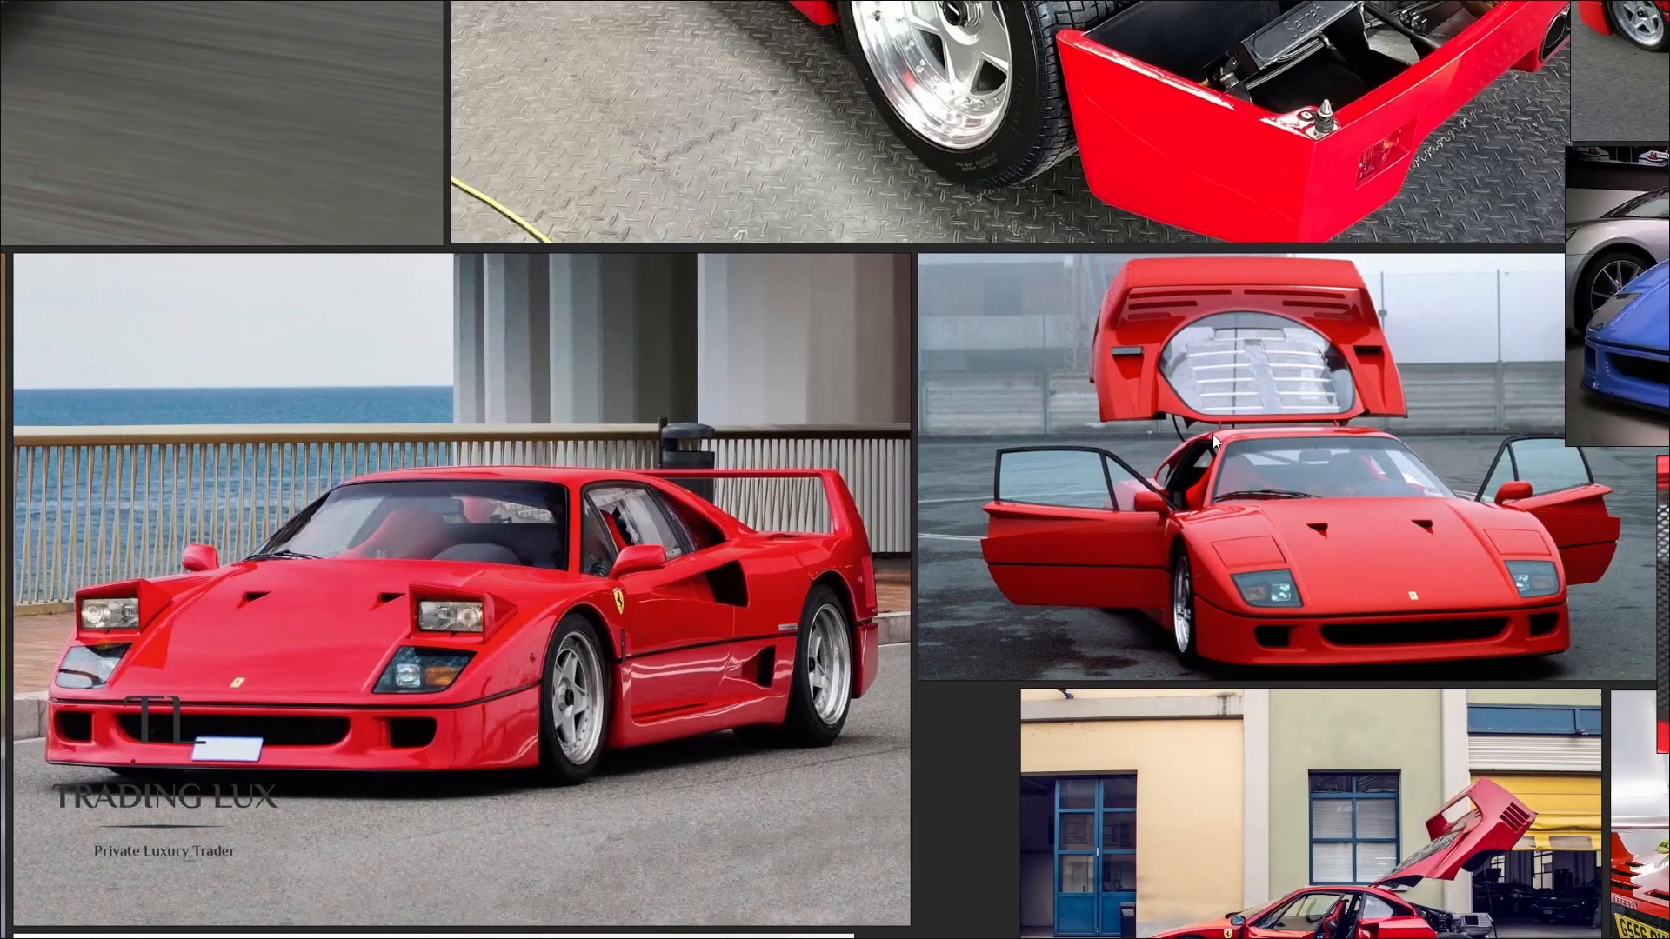
key(alt+Tab)
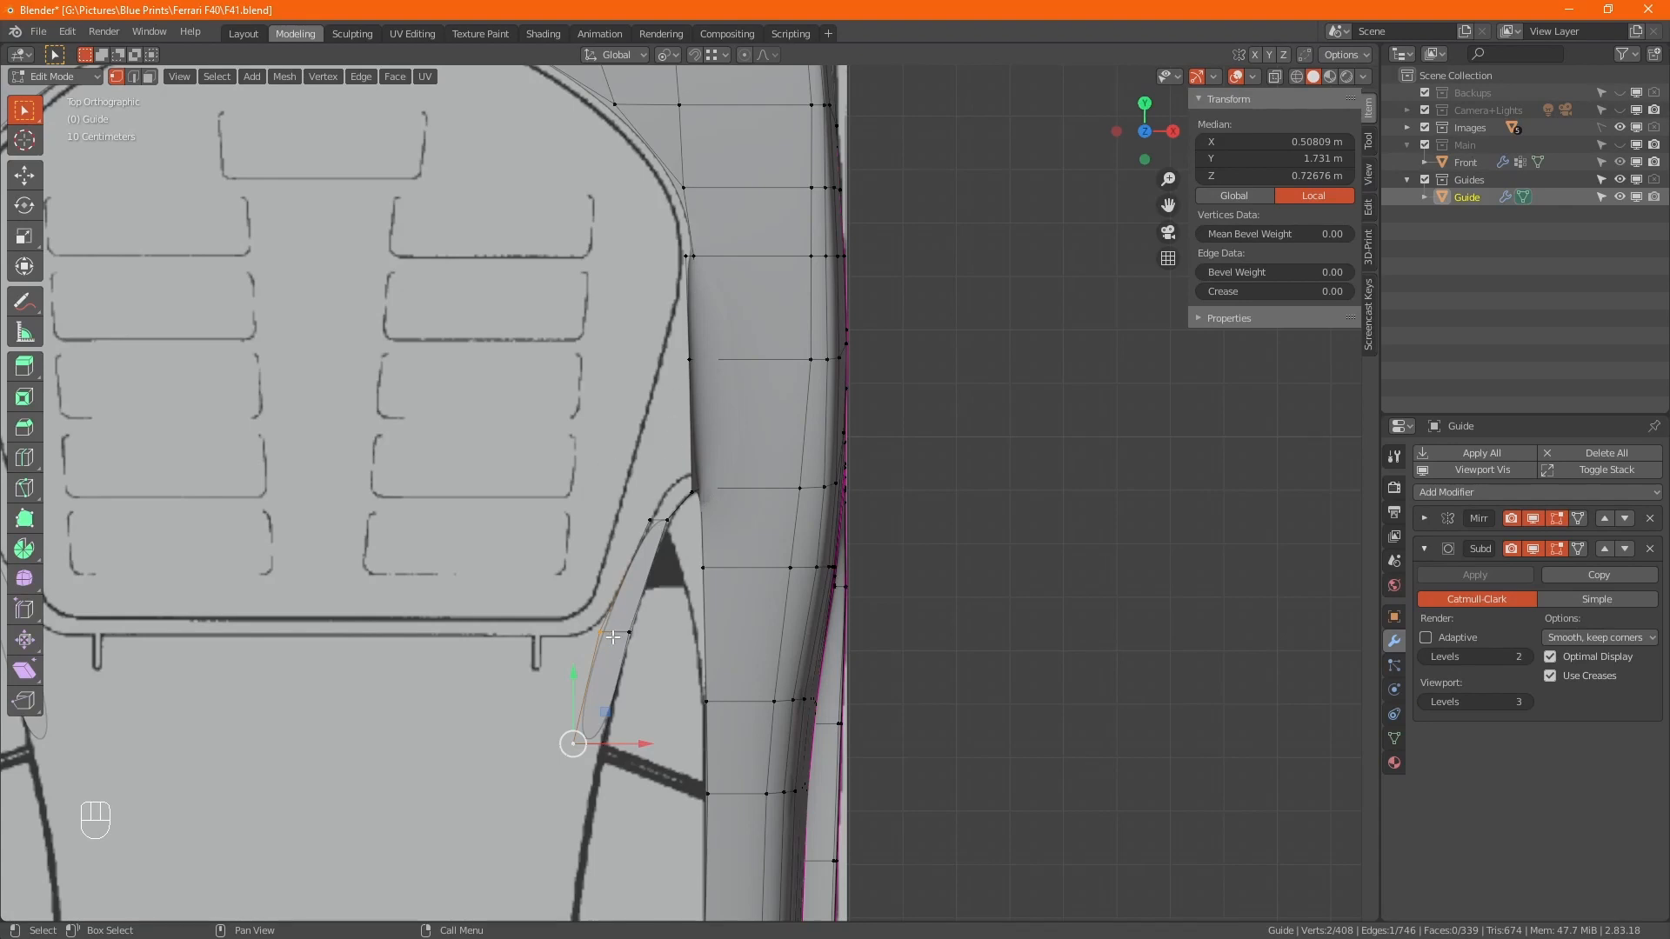
Extrude the whole inner edge of the new window strip inward in X by about 0.038 m
scroll(648, 532, up, 3)
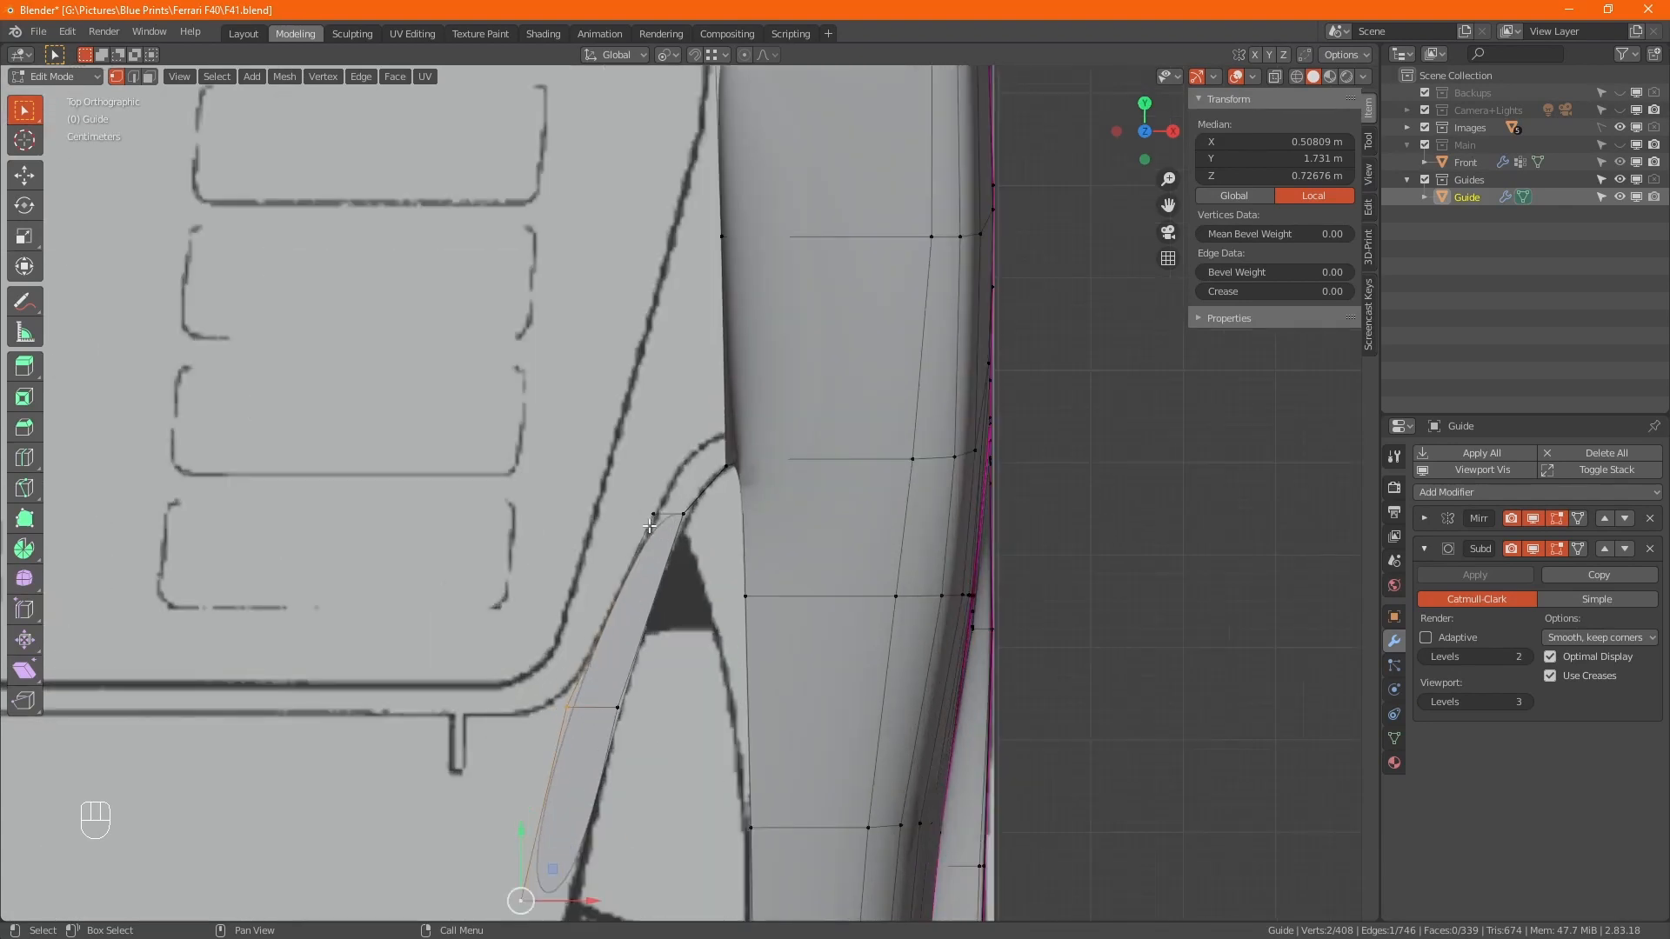
ctrl+click(651, 519)
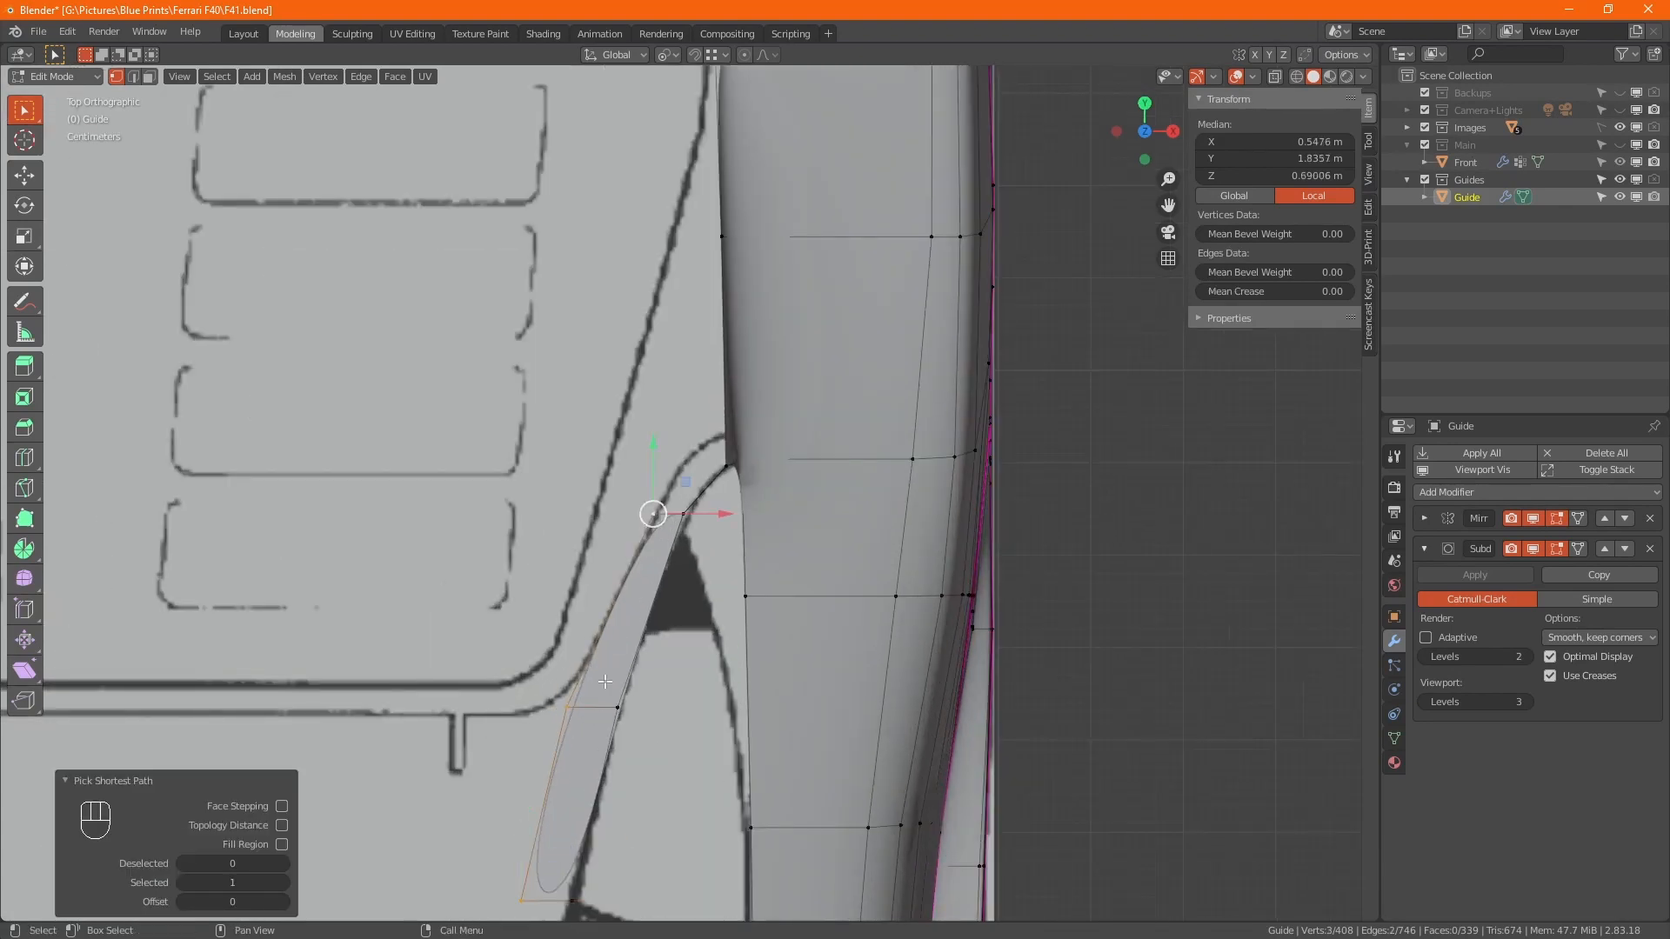
middle_drag(677, 789, 689, 690)
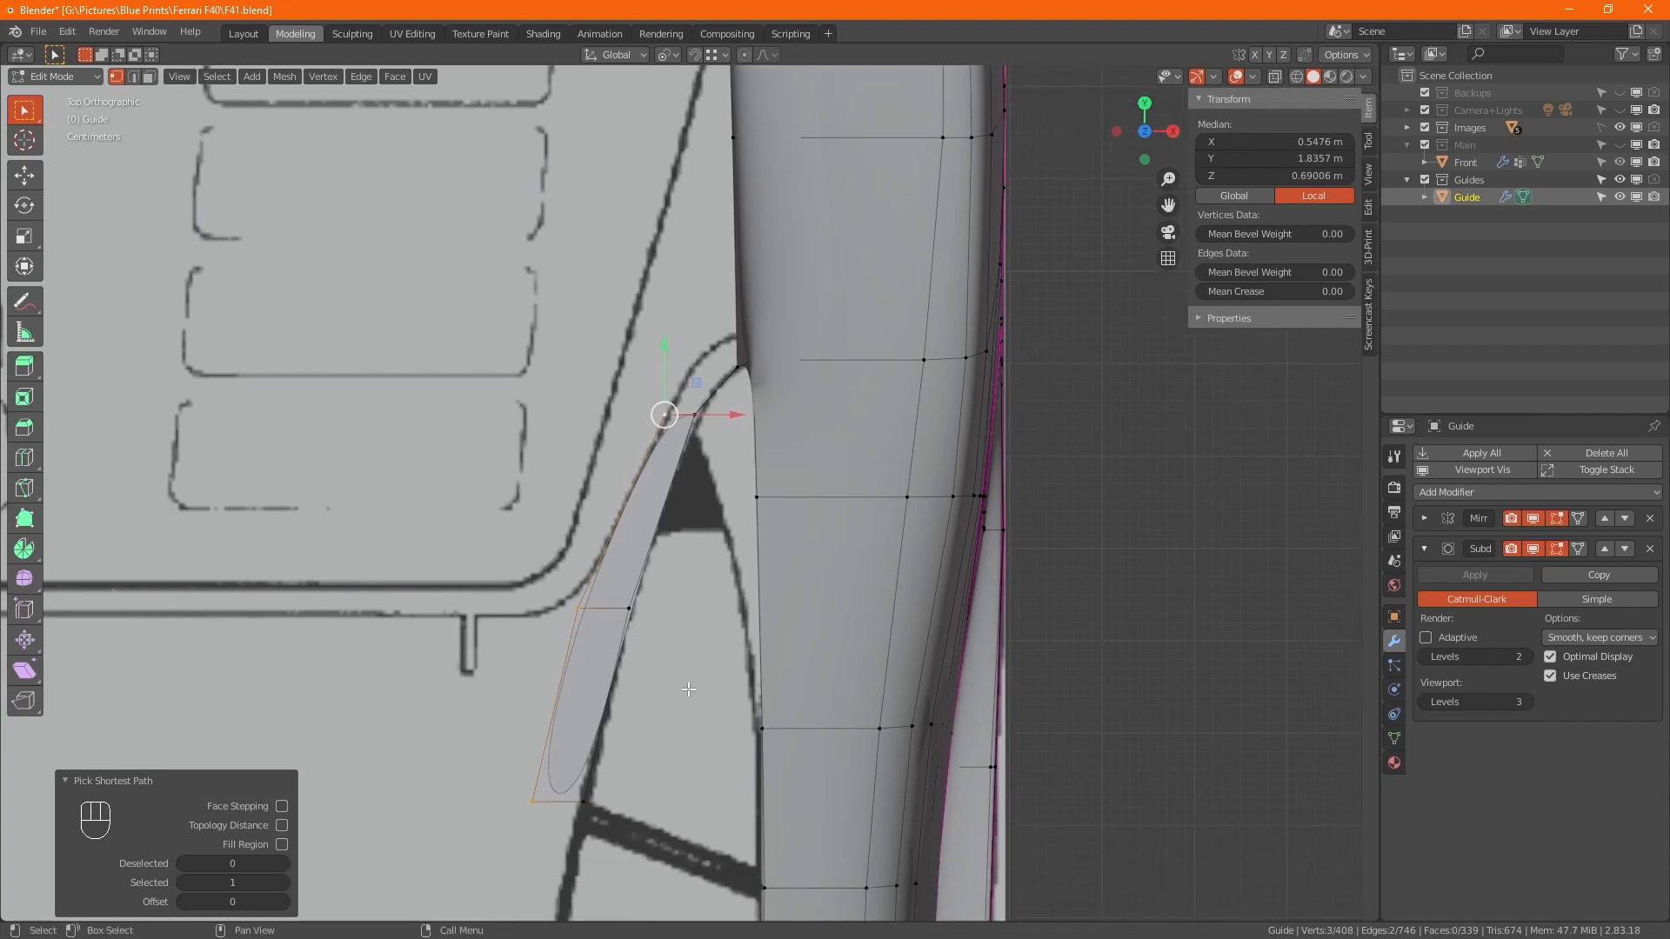
key(e)
key(x)
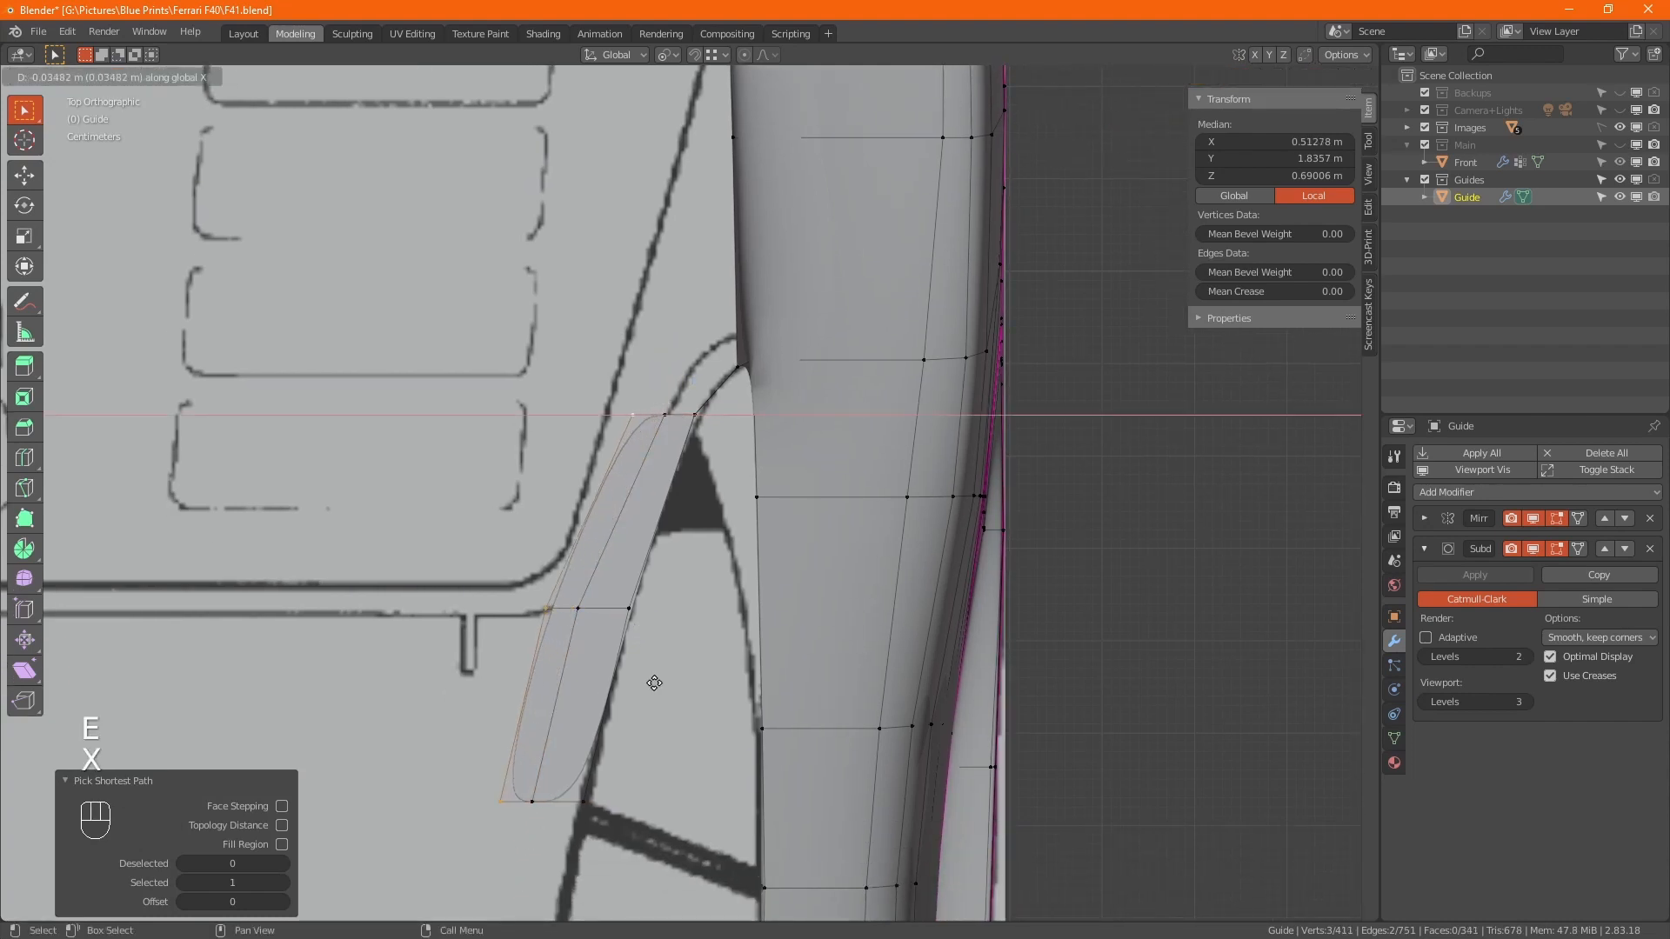
click(653, 678)
Move the rear vertex of the extruded edge inward in X by about 0.027 m onto the engine-cover outline
click(632, 417)
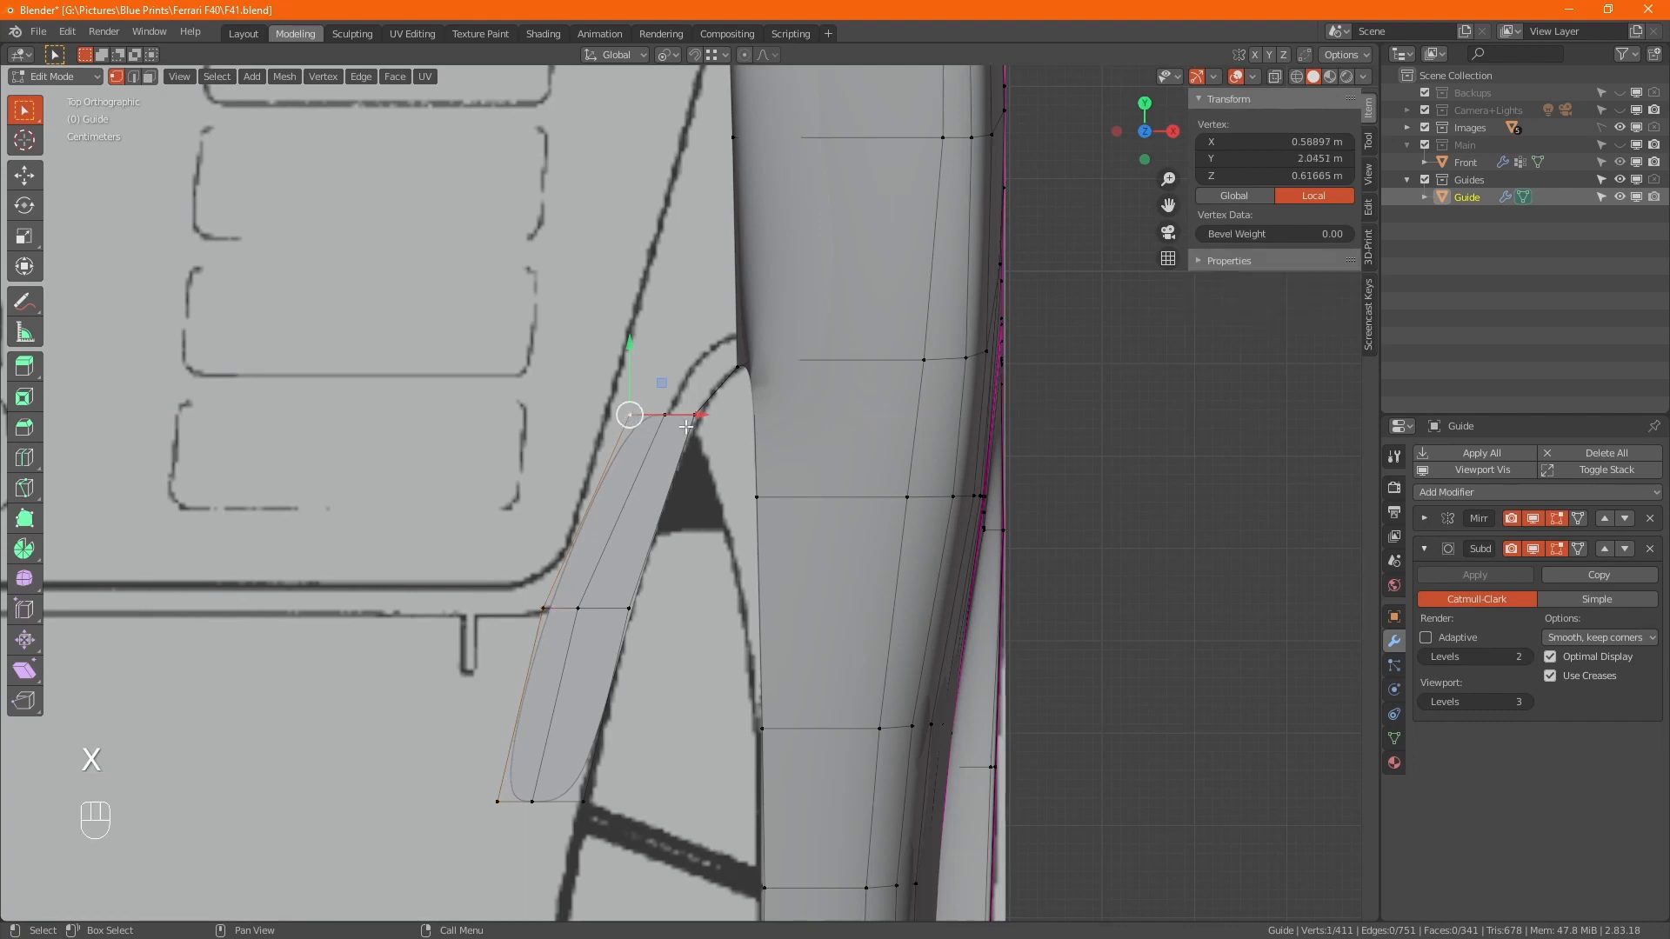
key(g)
key(x)
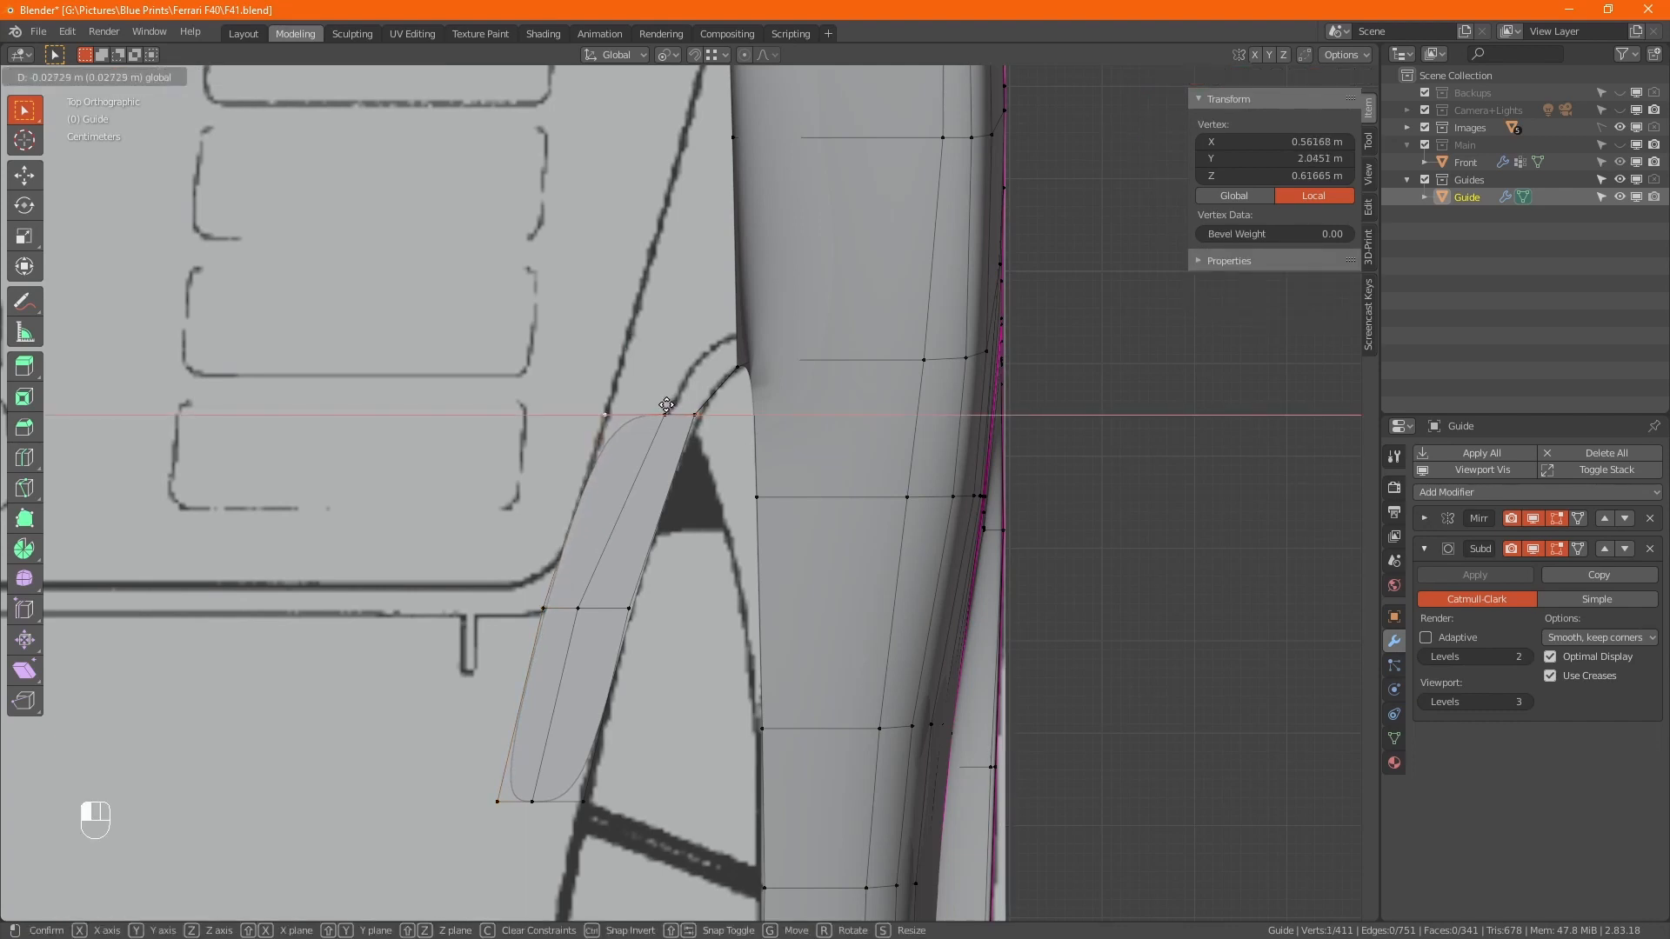
click(667, 405)
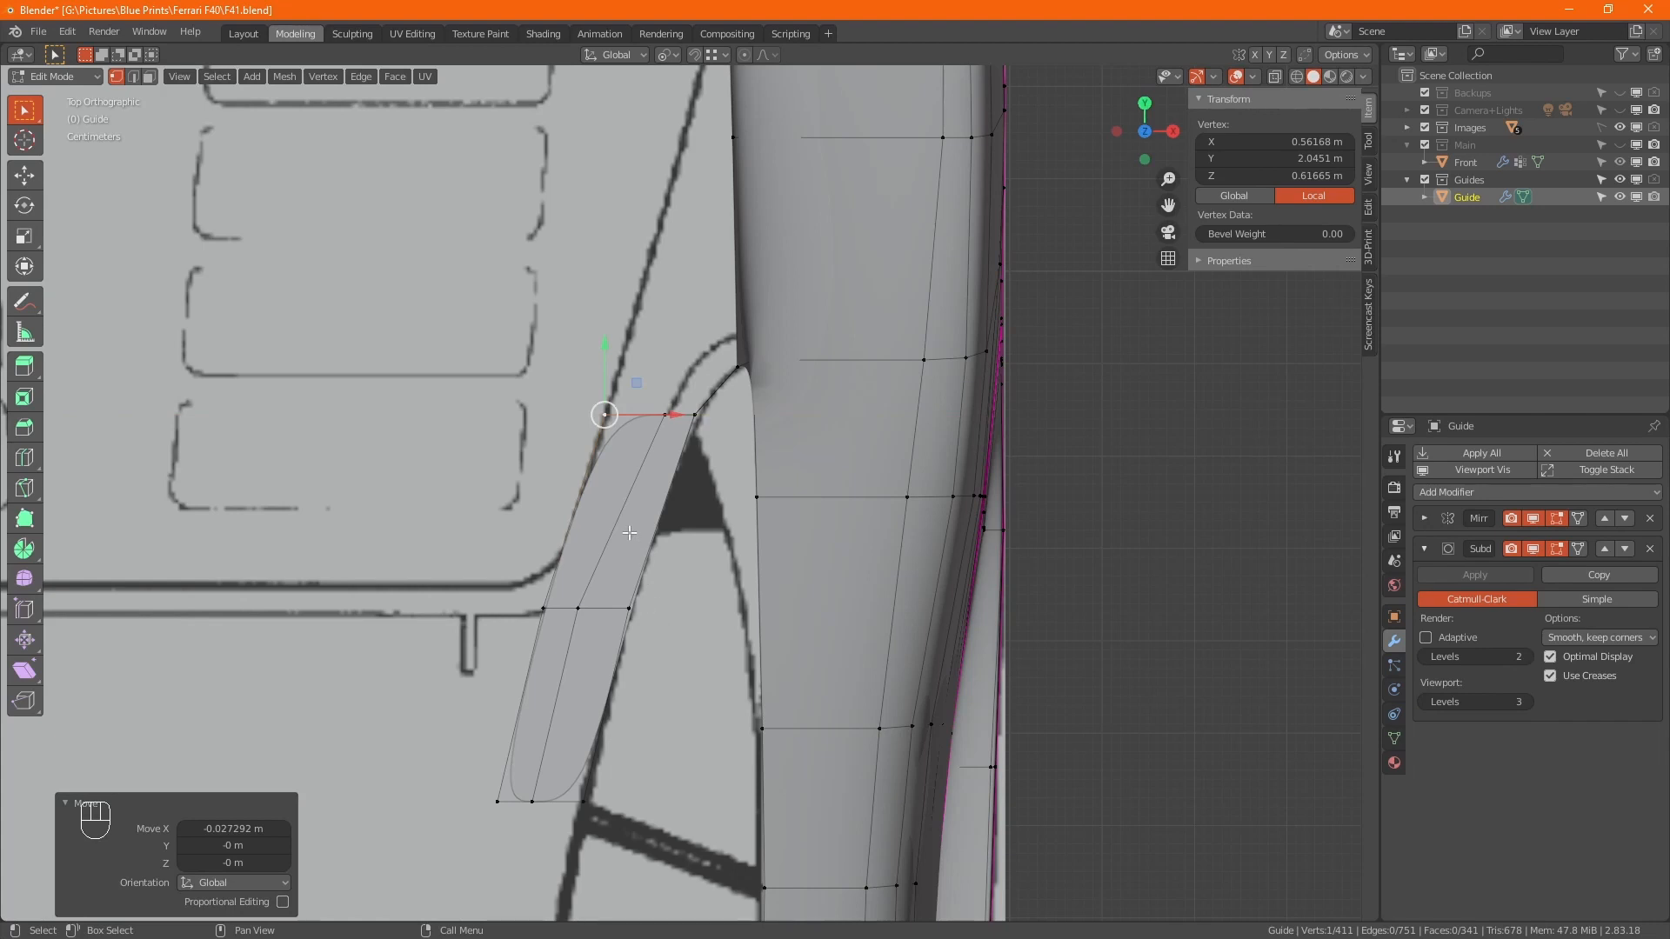
Turn on X-ray and delete the front inner corner vertex of the second strip
shift+middle_drag(630, 532, 602, 722)
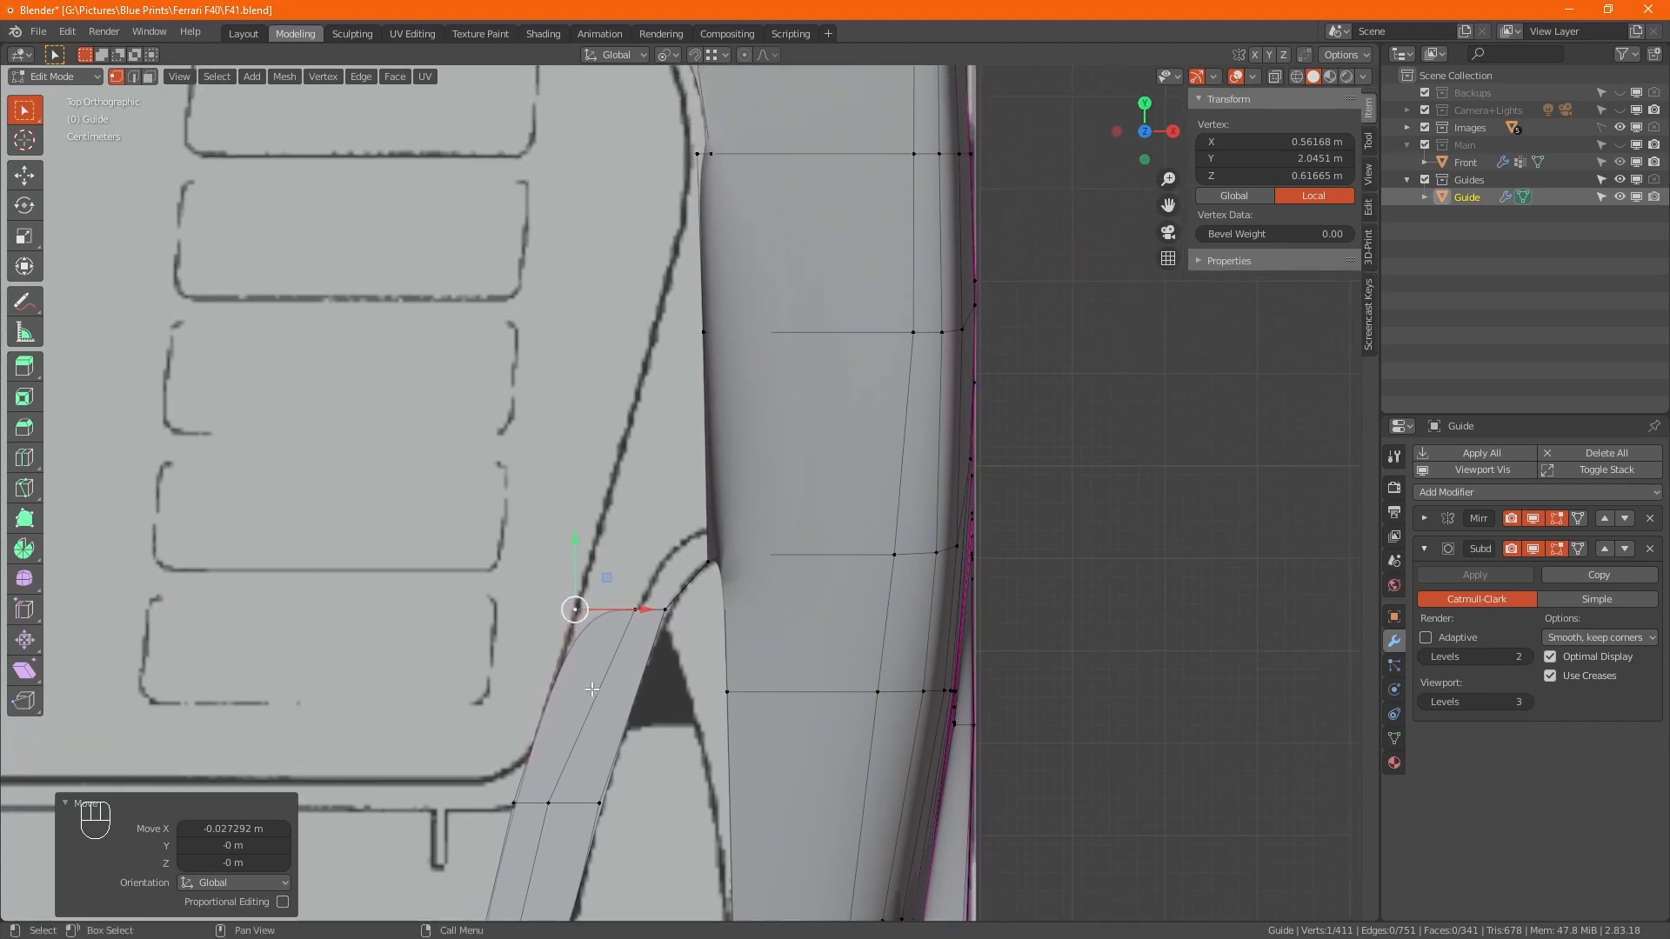
key(alt+z)
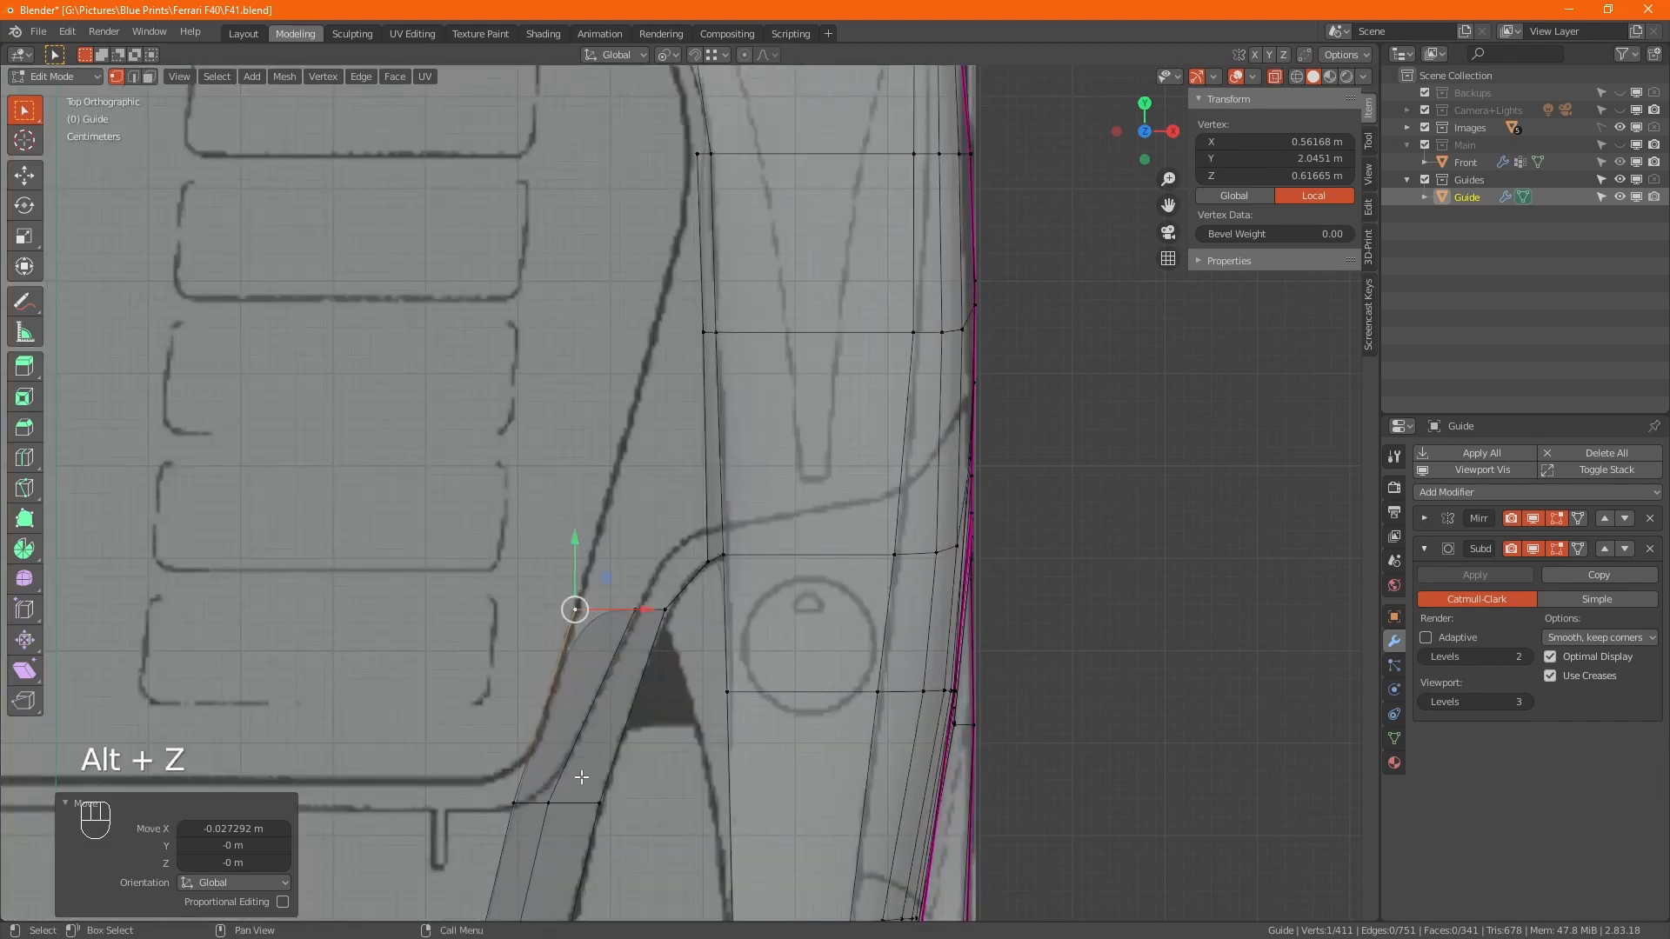
shift+middle_drag(584, 774, 763, 325)
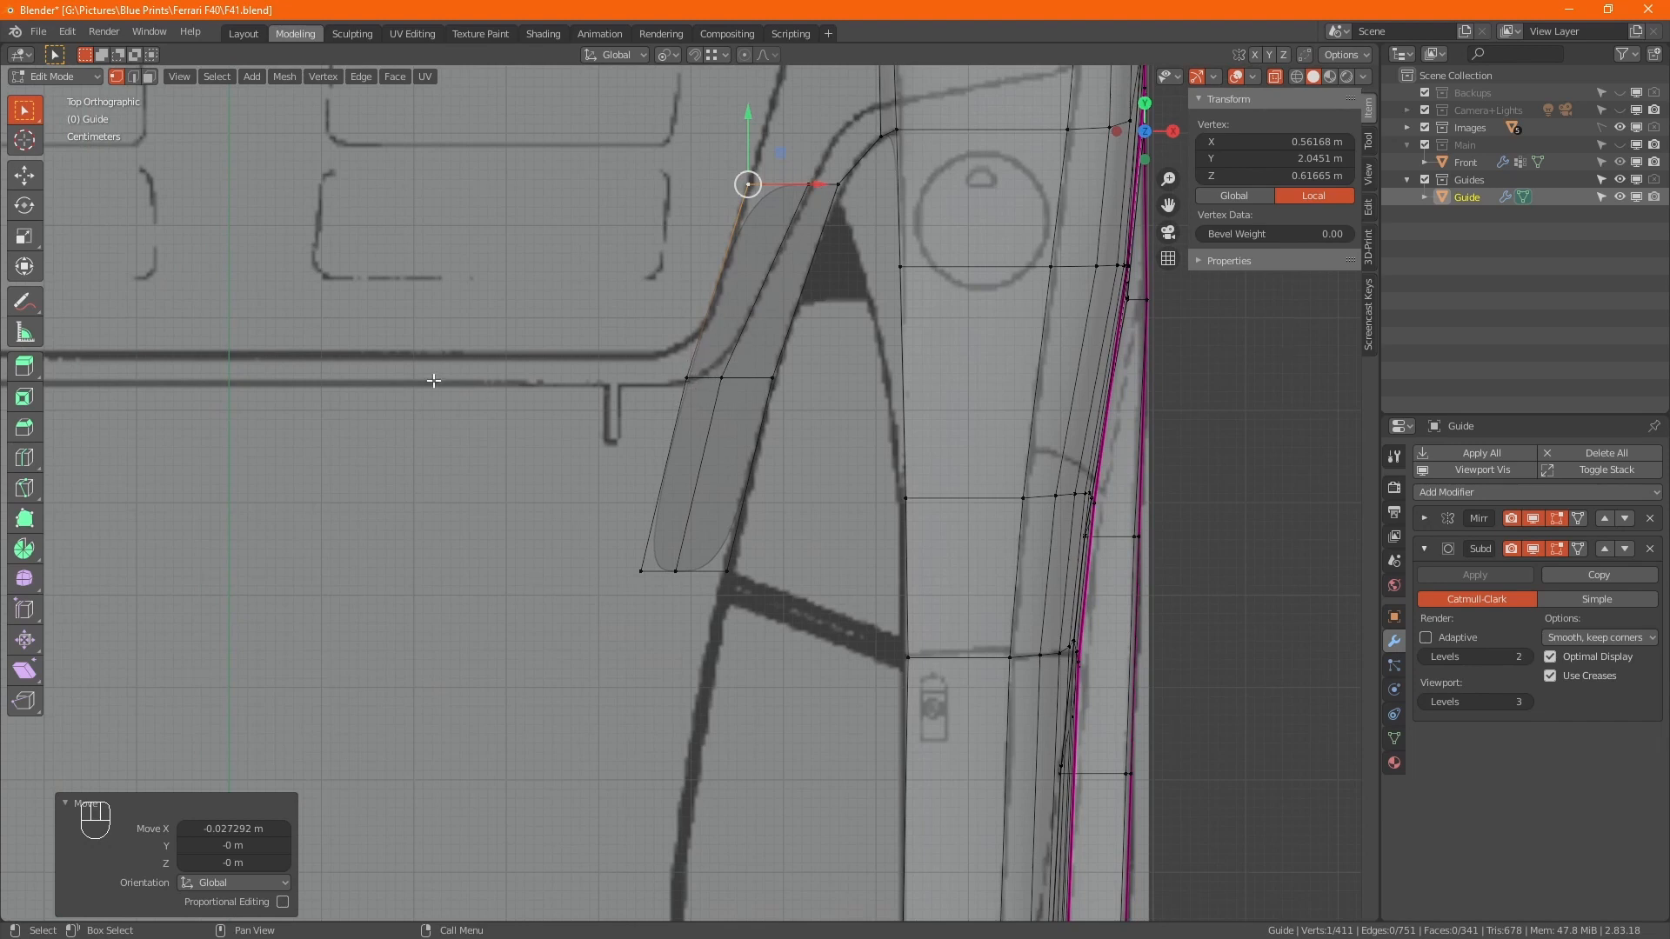
drag(575, 522, 779, 604)
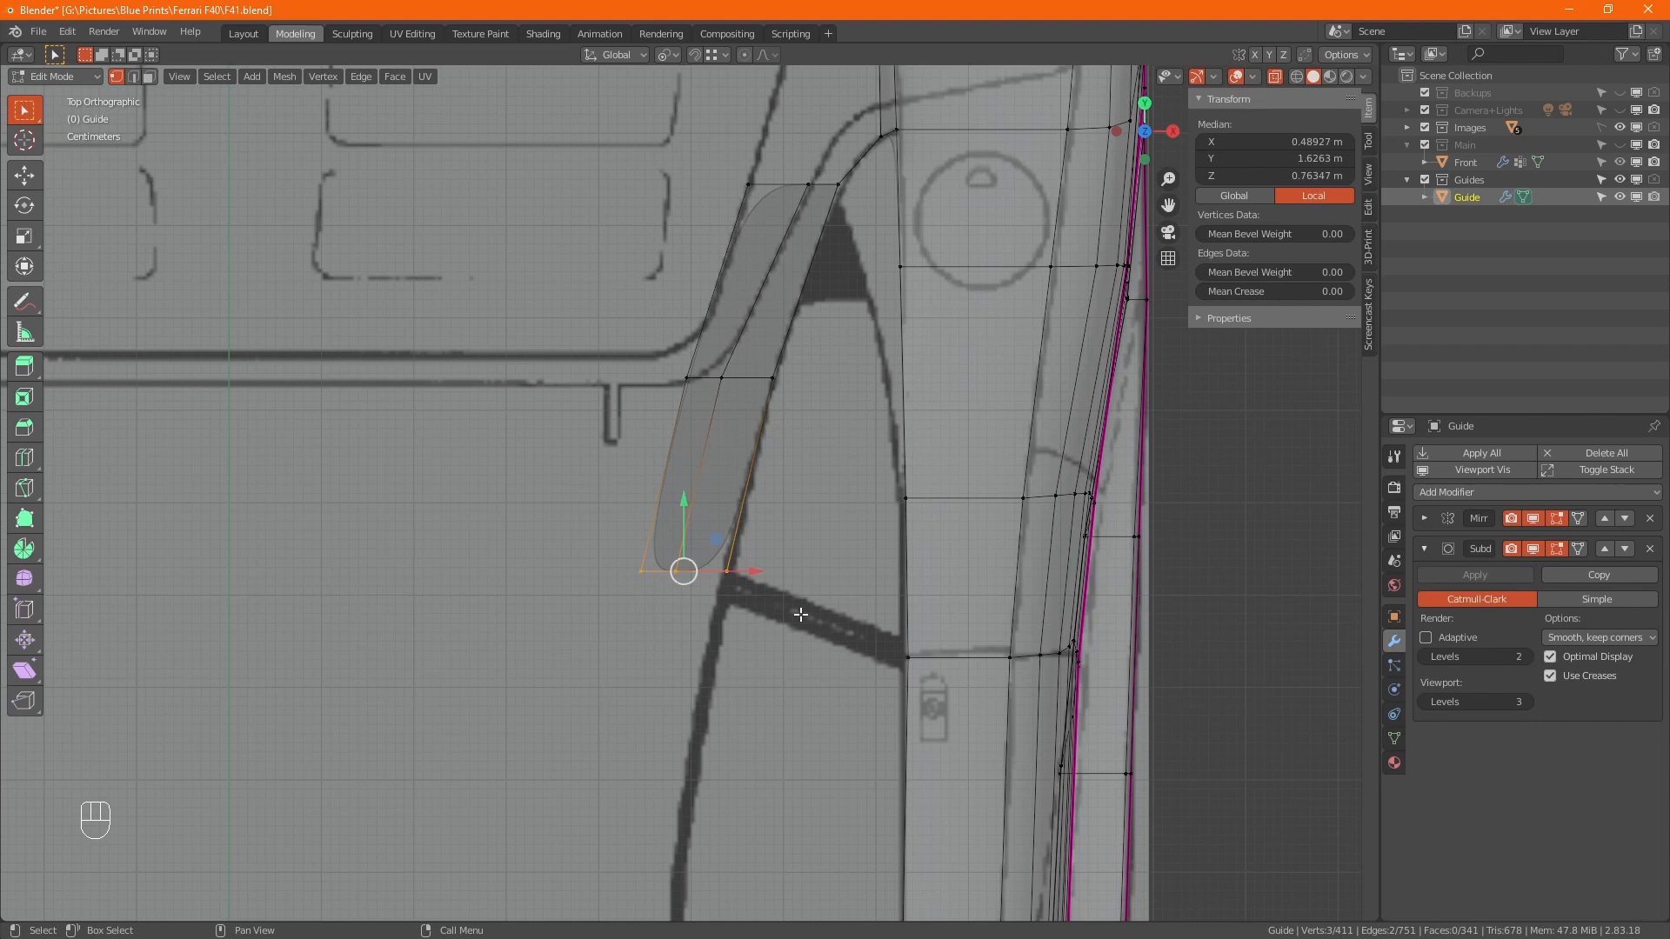
click(641, 570)
key(x)
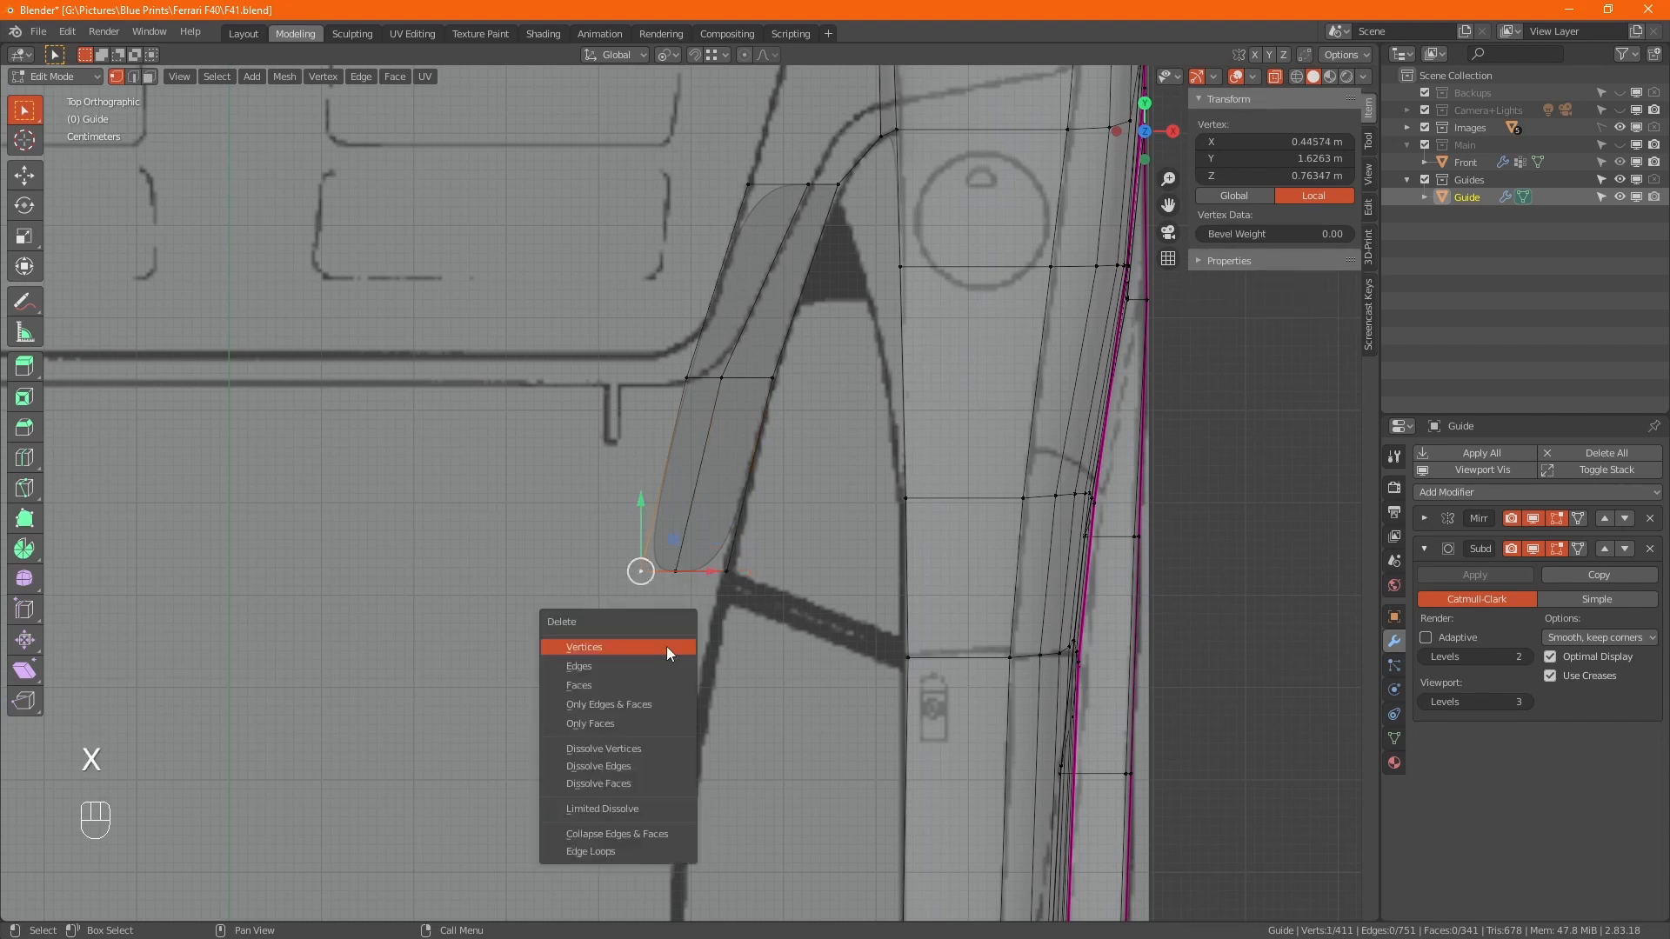
click(667, 646)
Move the strip's two middle vertices rearward by about 0.047 m and 0.025 m, shifting both 0.009 m outward along the engine-cover seam
click(686, 378)
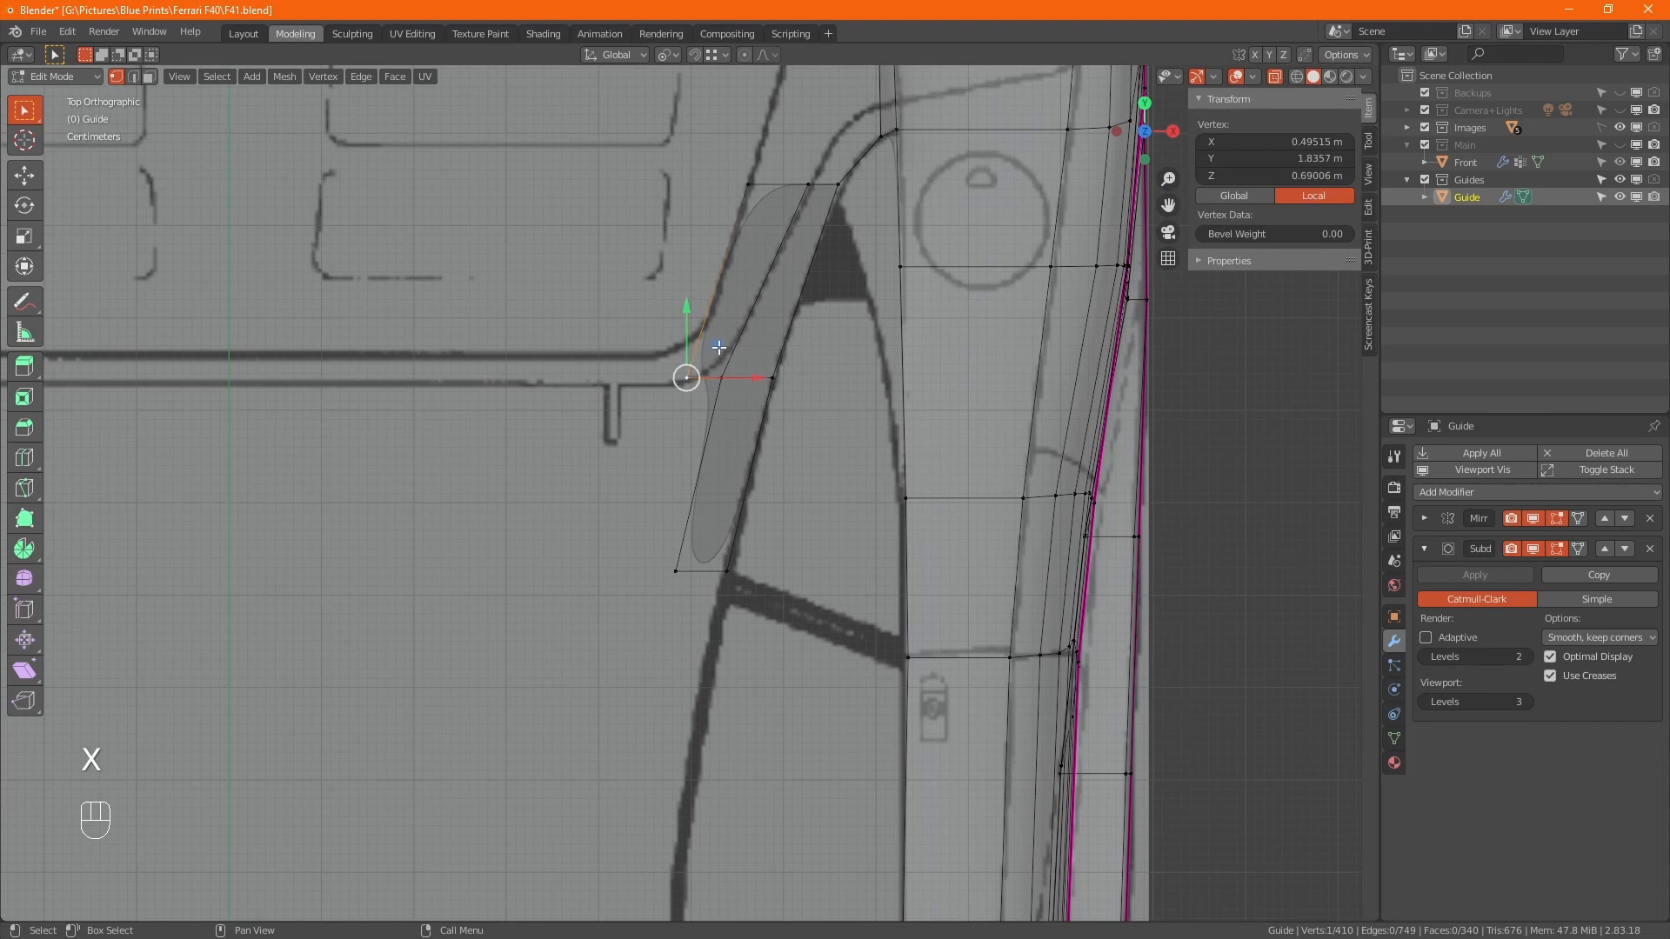
drag(718, 347, 728, 304)
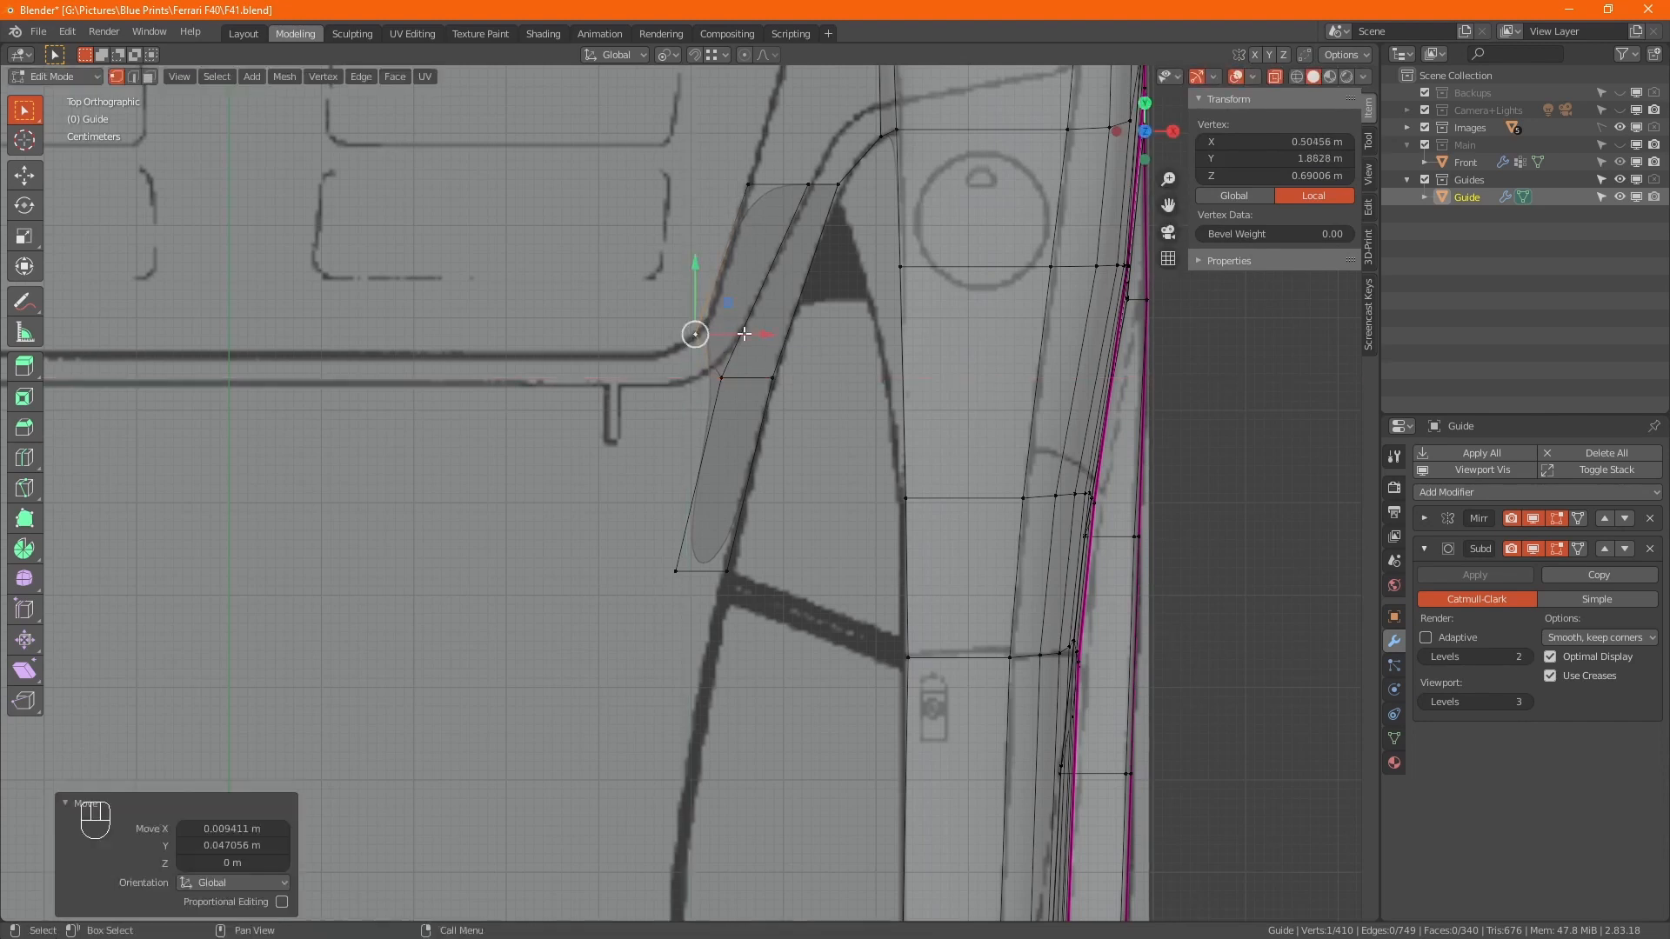
click(721, 378)
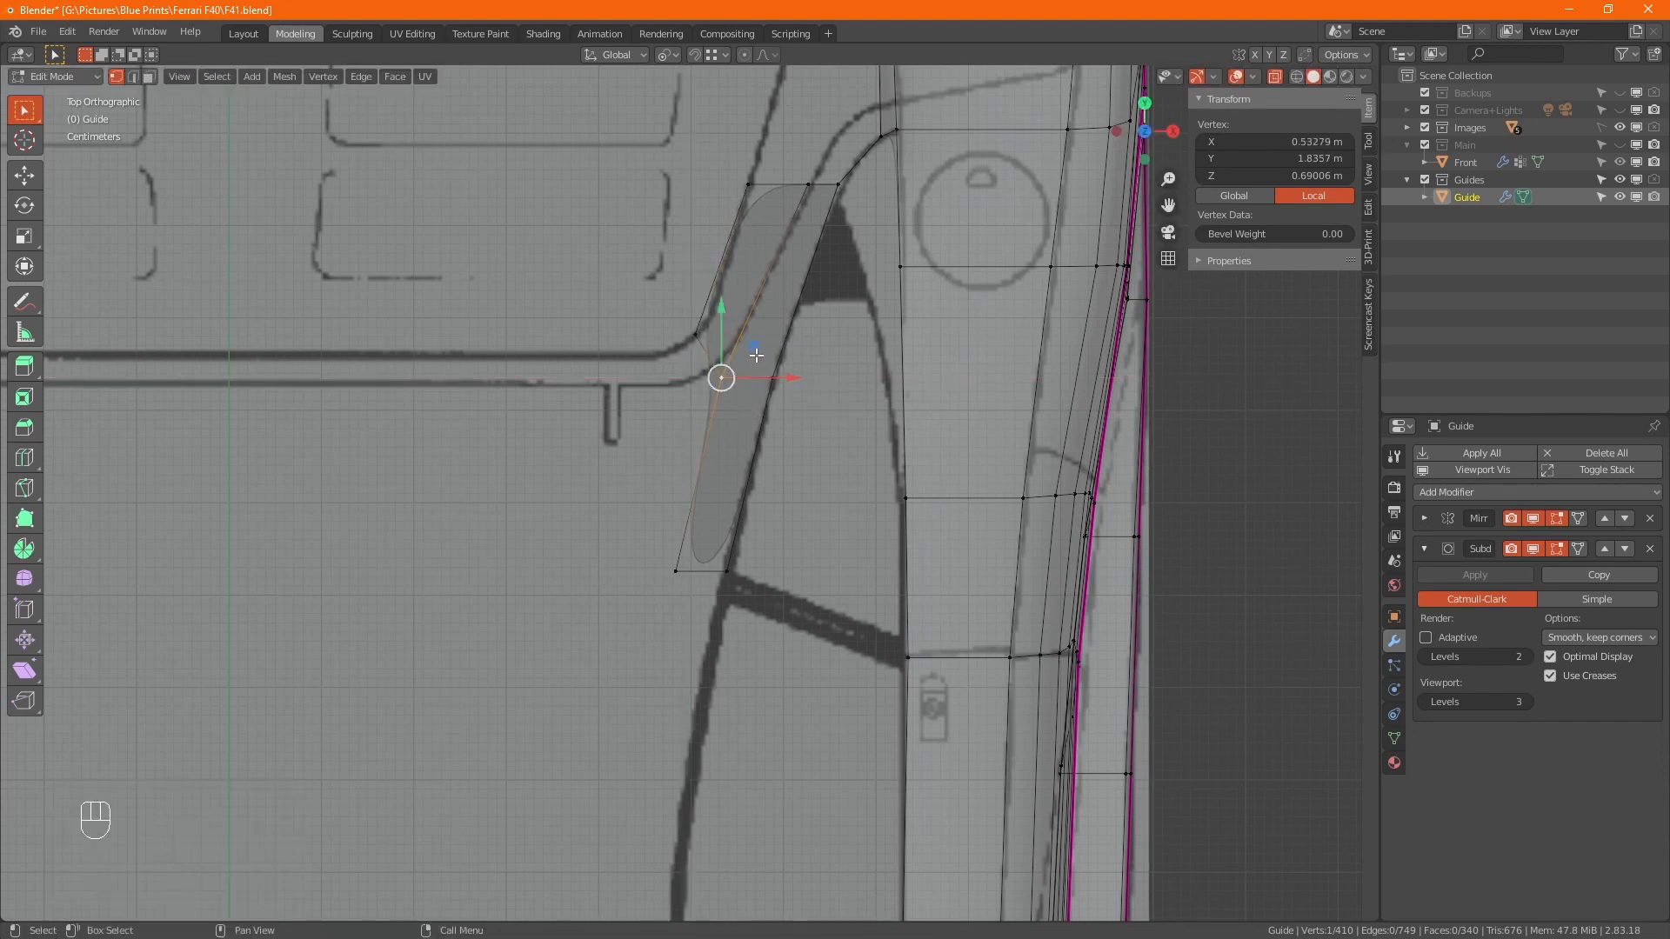
drag(753, 348, 762, 324)
Extrude the strip's corner edge inward around the bend and align both new vertices with the engine-cover seam, shifting the front one 0.022 m inward and 0.012 m forward
drag(652, 307, 747, 375)
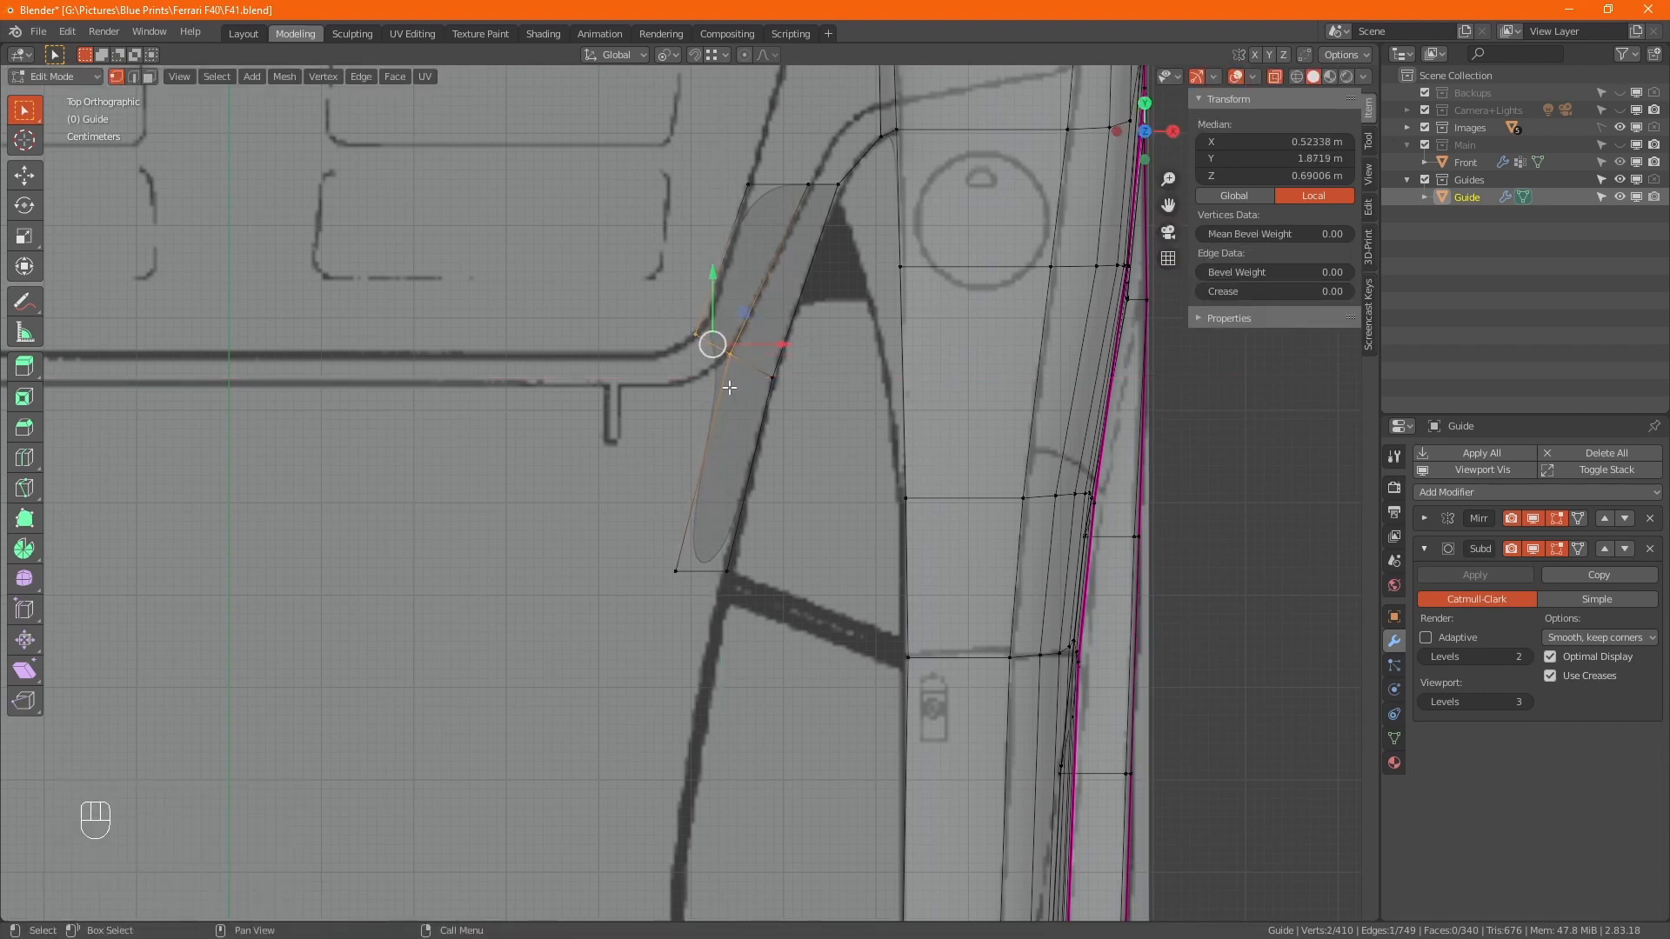
key(e)
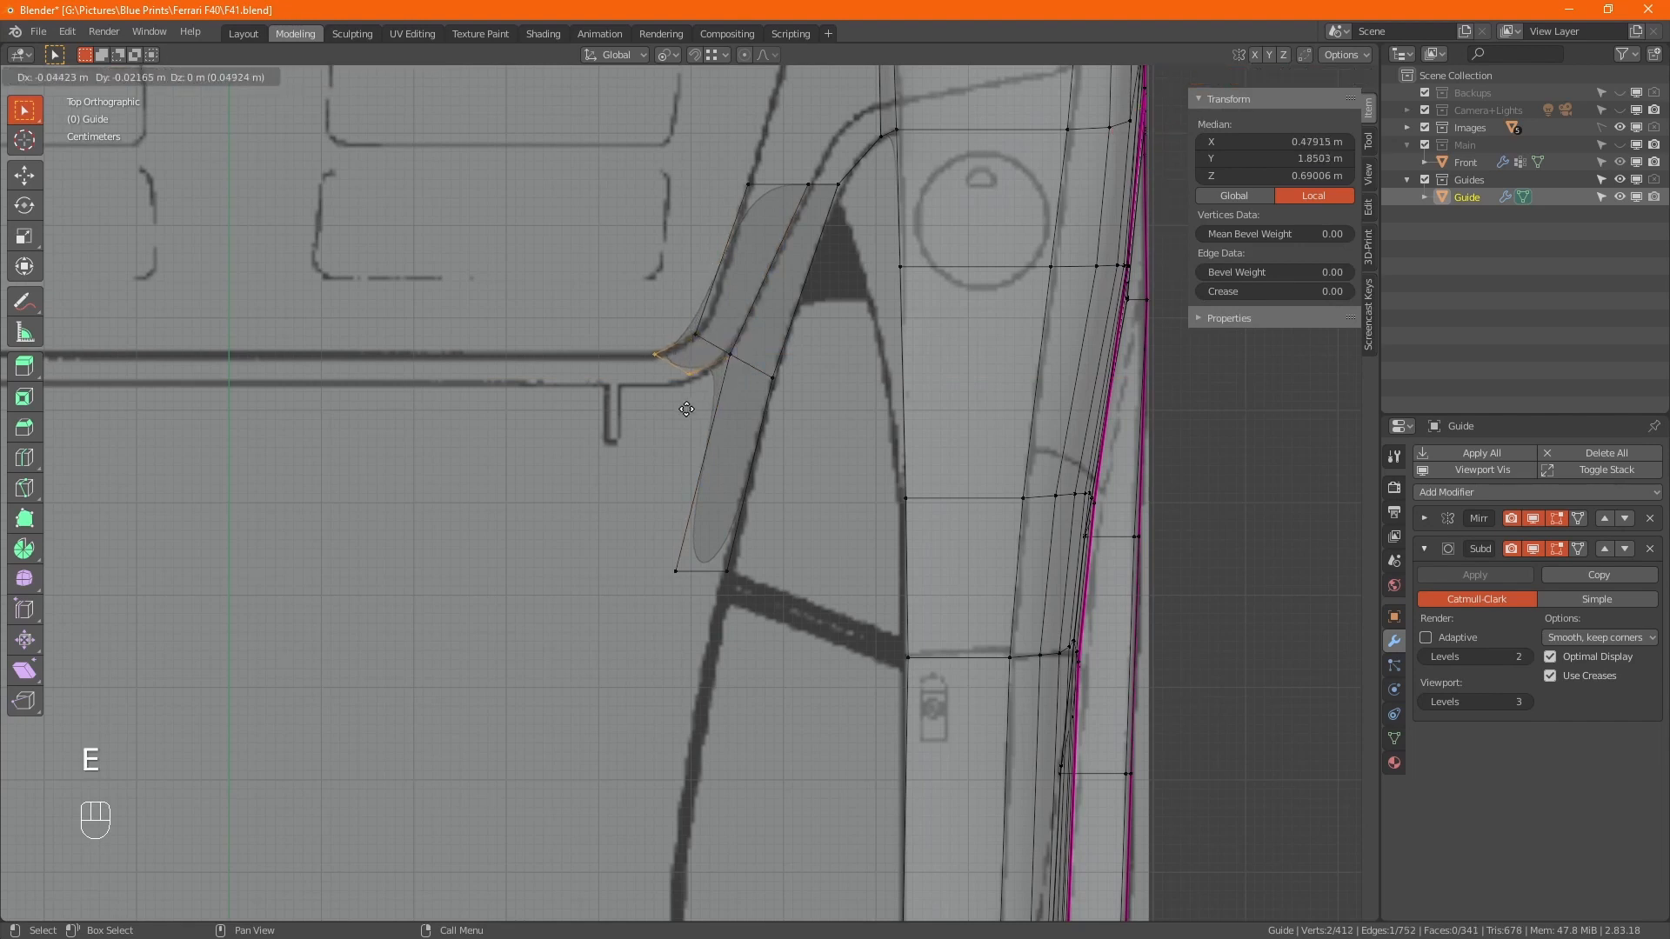
click(690, 401)
click(688, 374)
key(g)
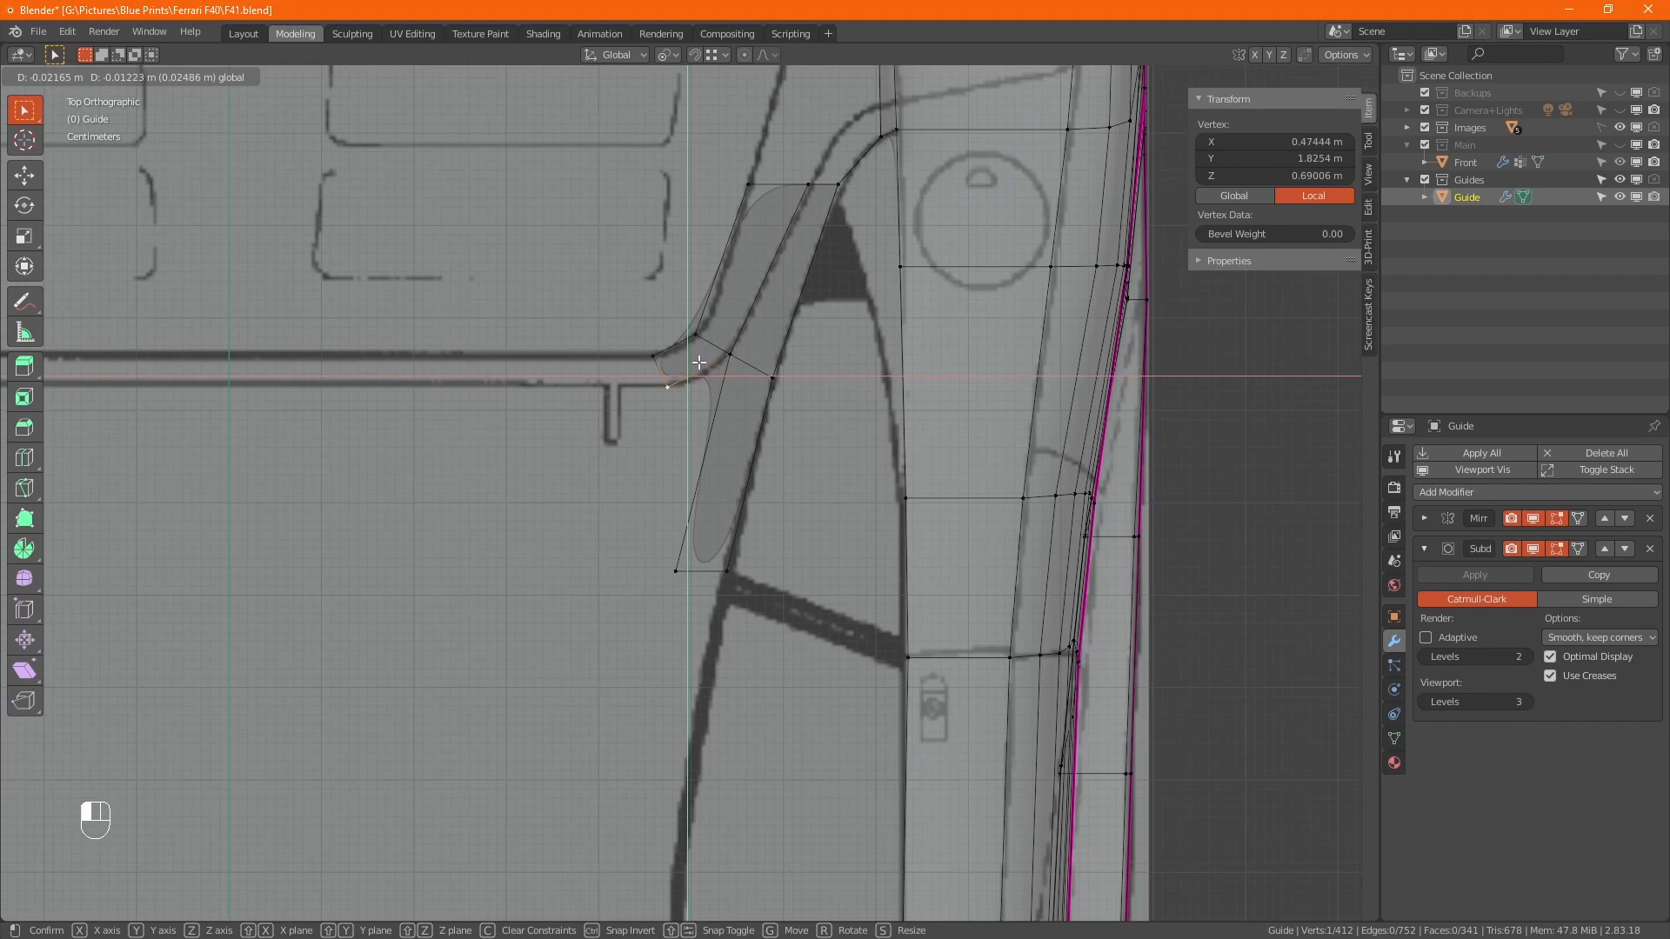
click(696, 356)
drag(696, 356, 711, 355)
Extrude the new end edge inward in X by about 0.208 m along the seam and flatten it with an X scale of 0
drag(604, 287, 682, 409)
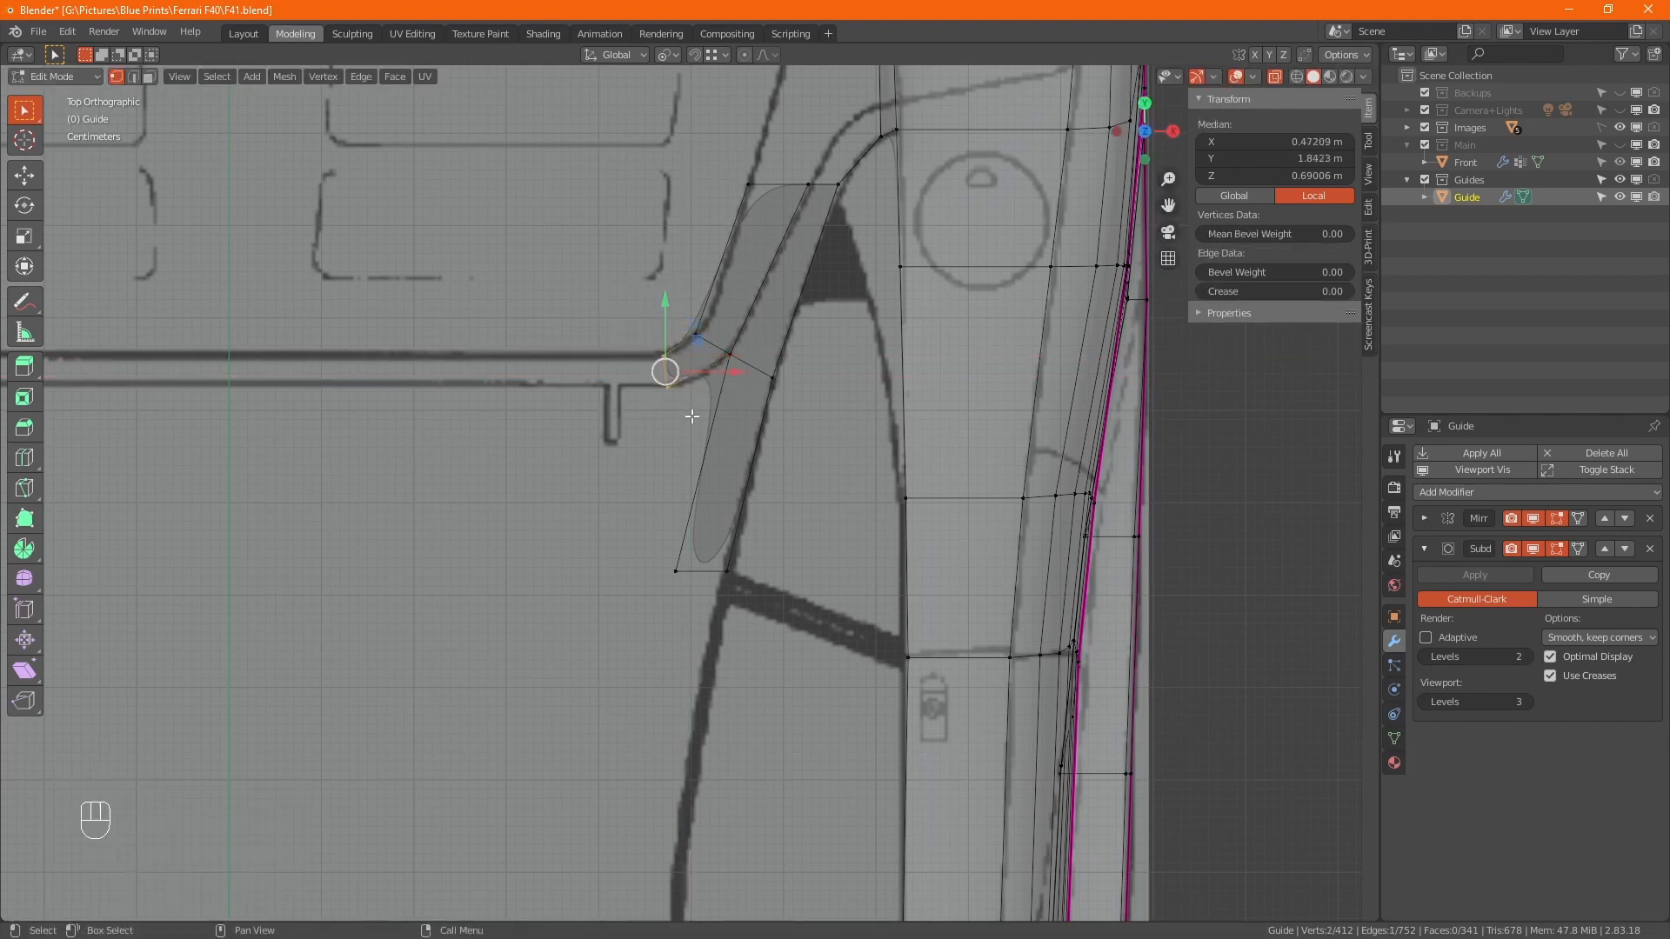
key(e)
key(x)
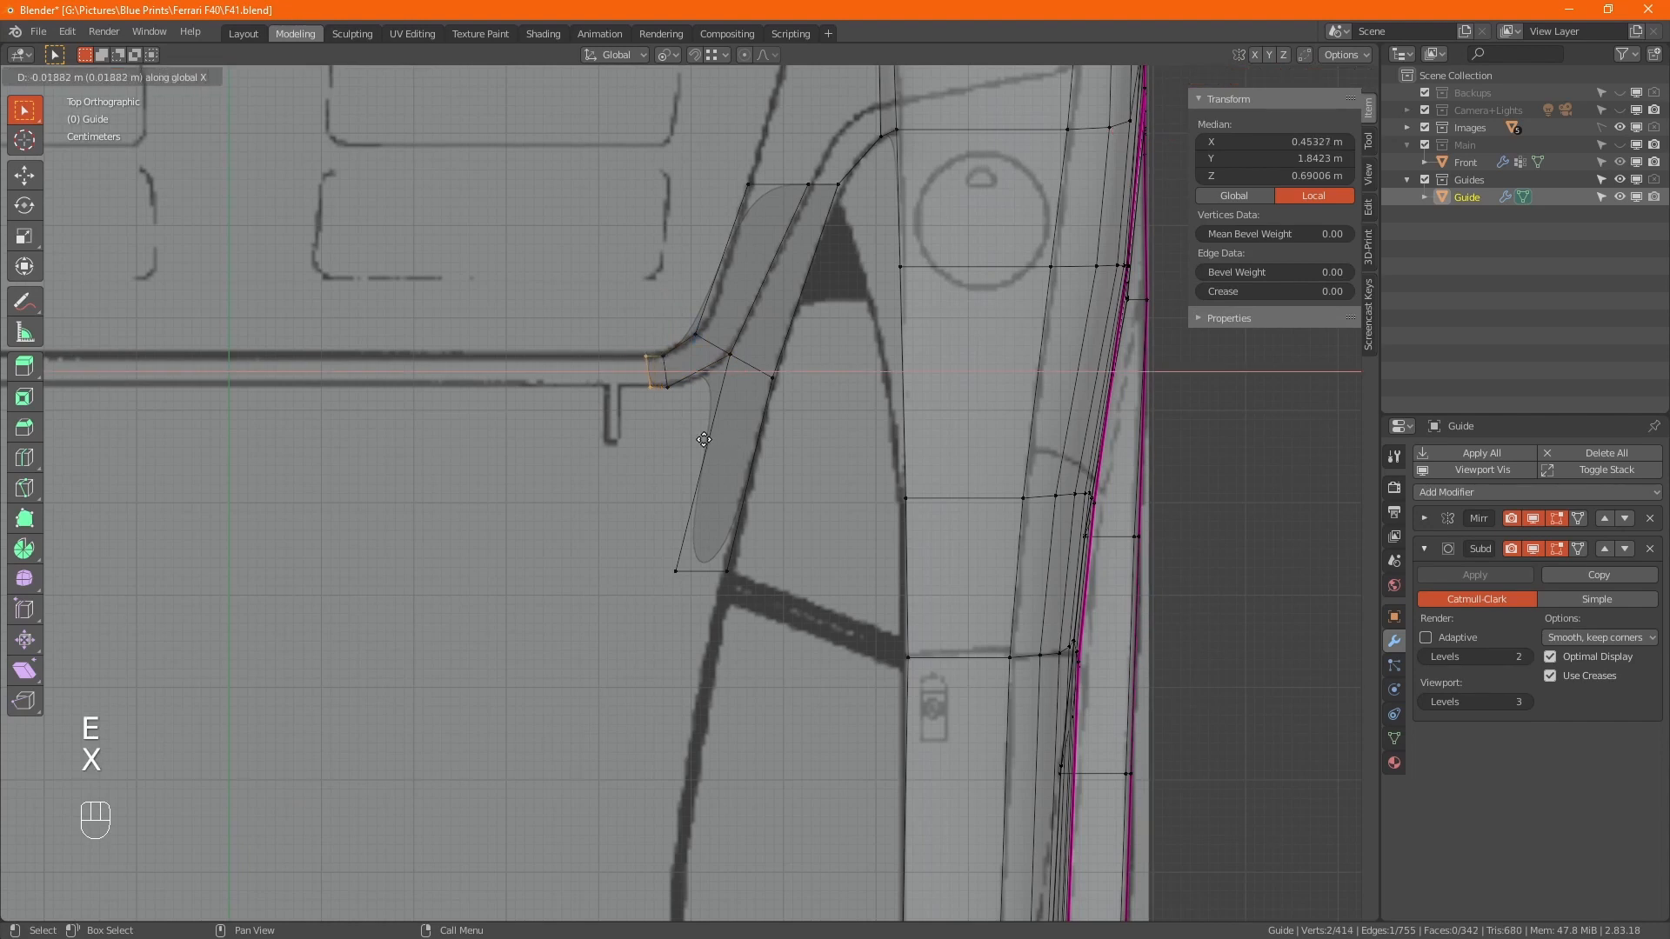
click(544, 432)
key(s)
key(x)
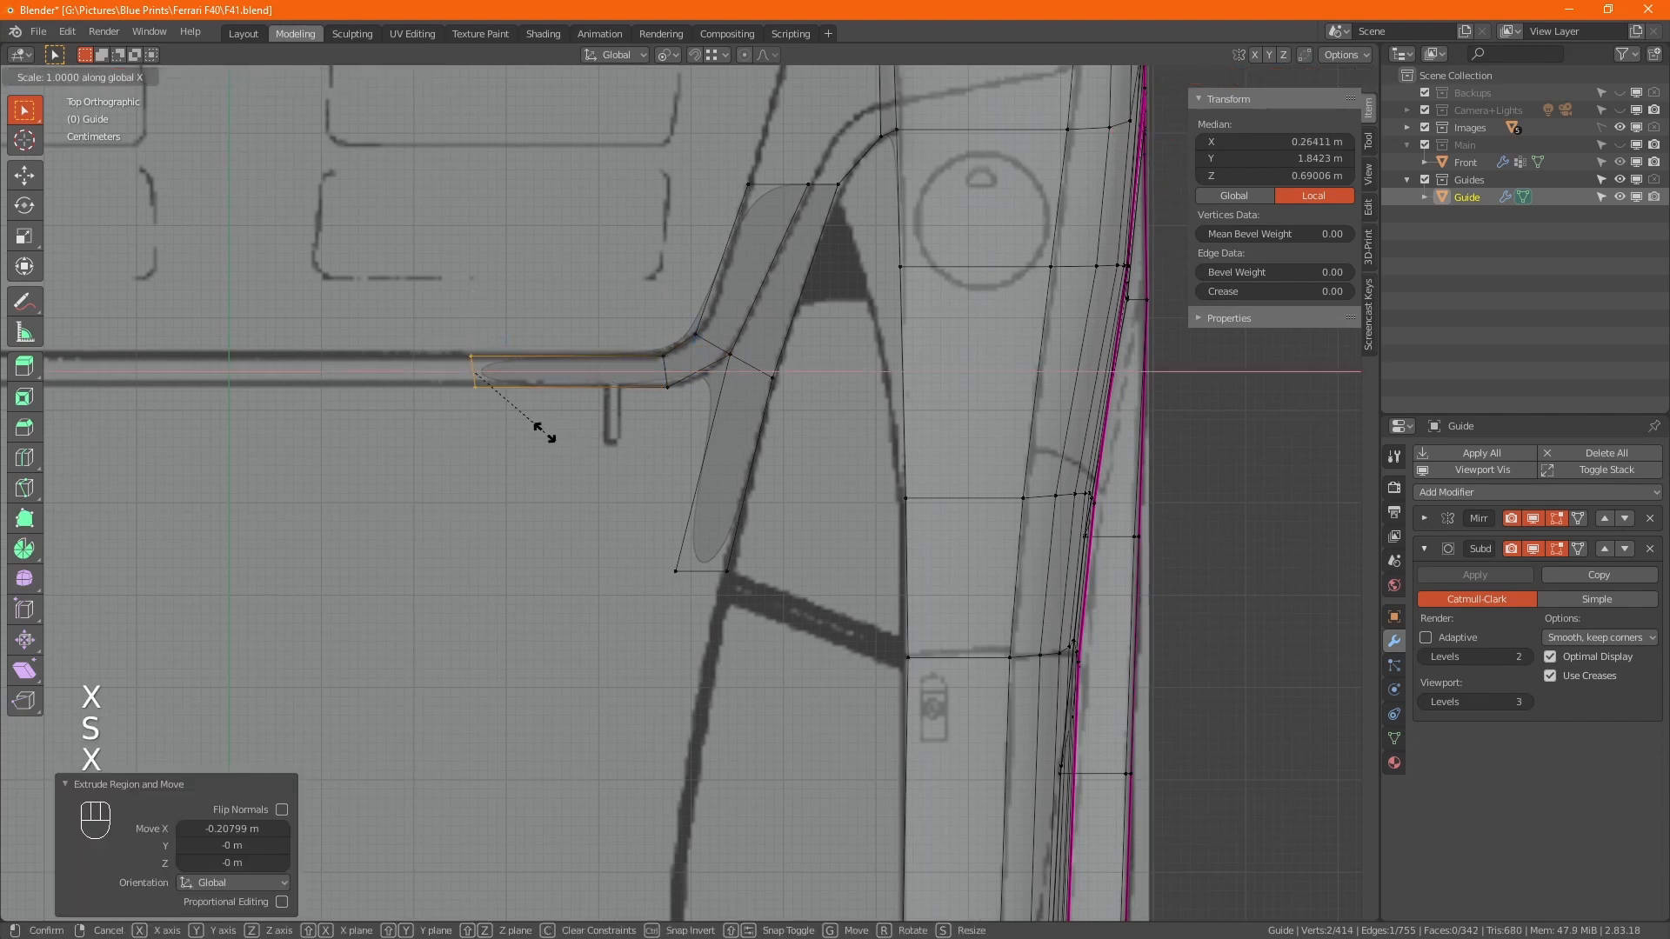
key(KP_0)
key(KP_Enter)
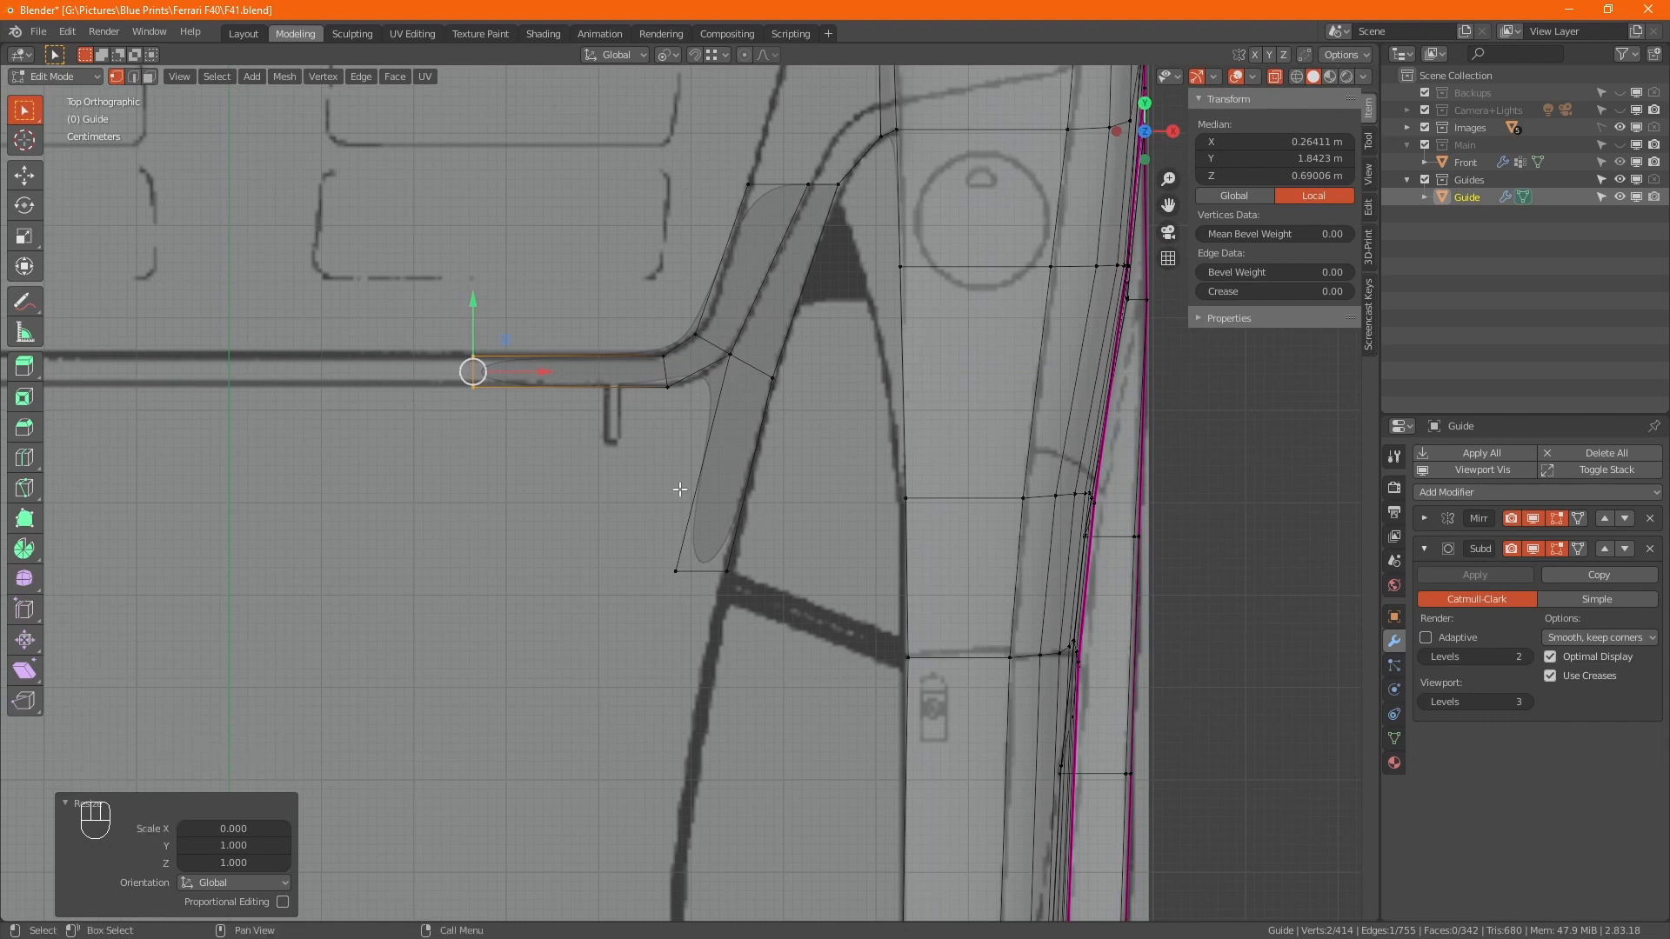
Select all four vertices of the new cross-strip face and raise them in Z by about 0.101 m to the roof line
key(KP_3)
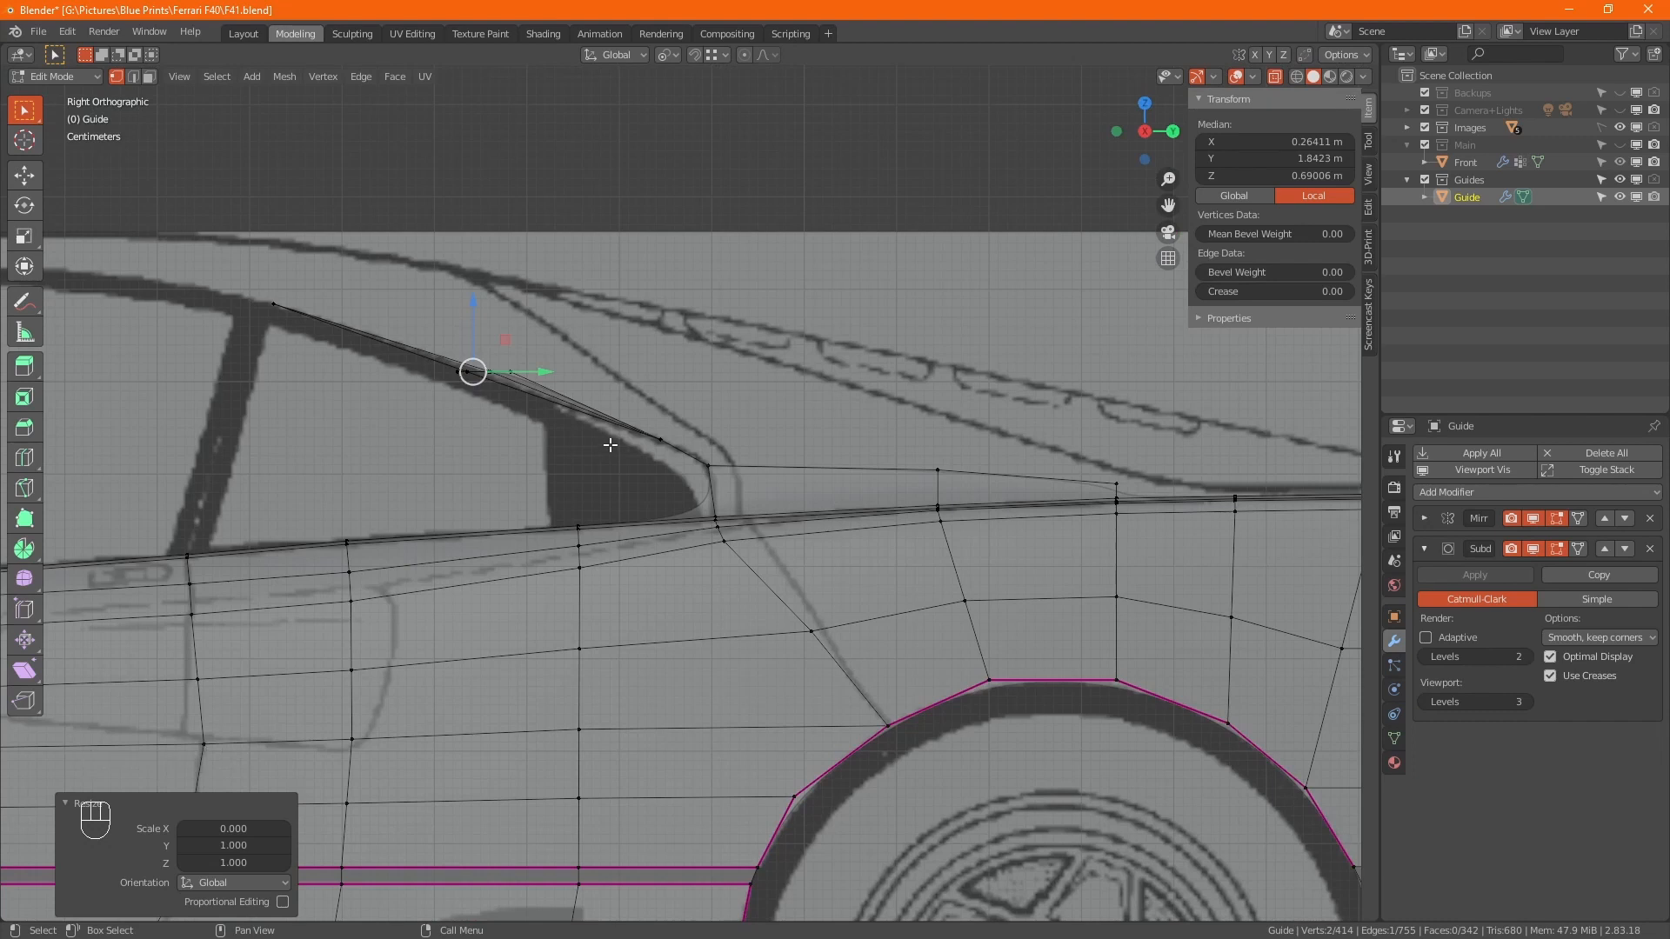
key(KP_7)
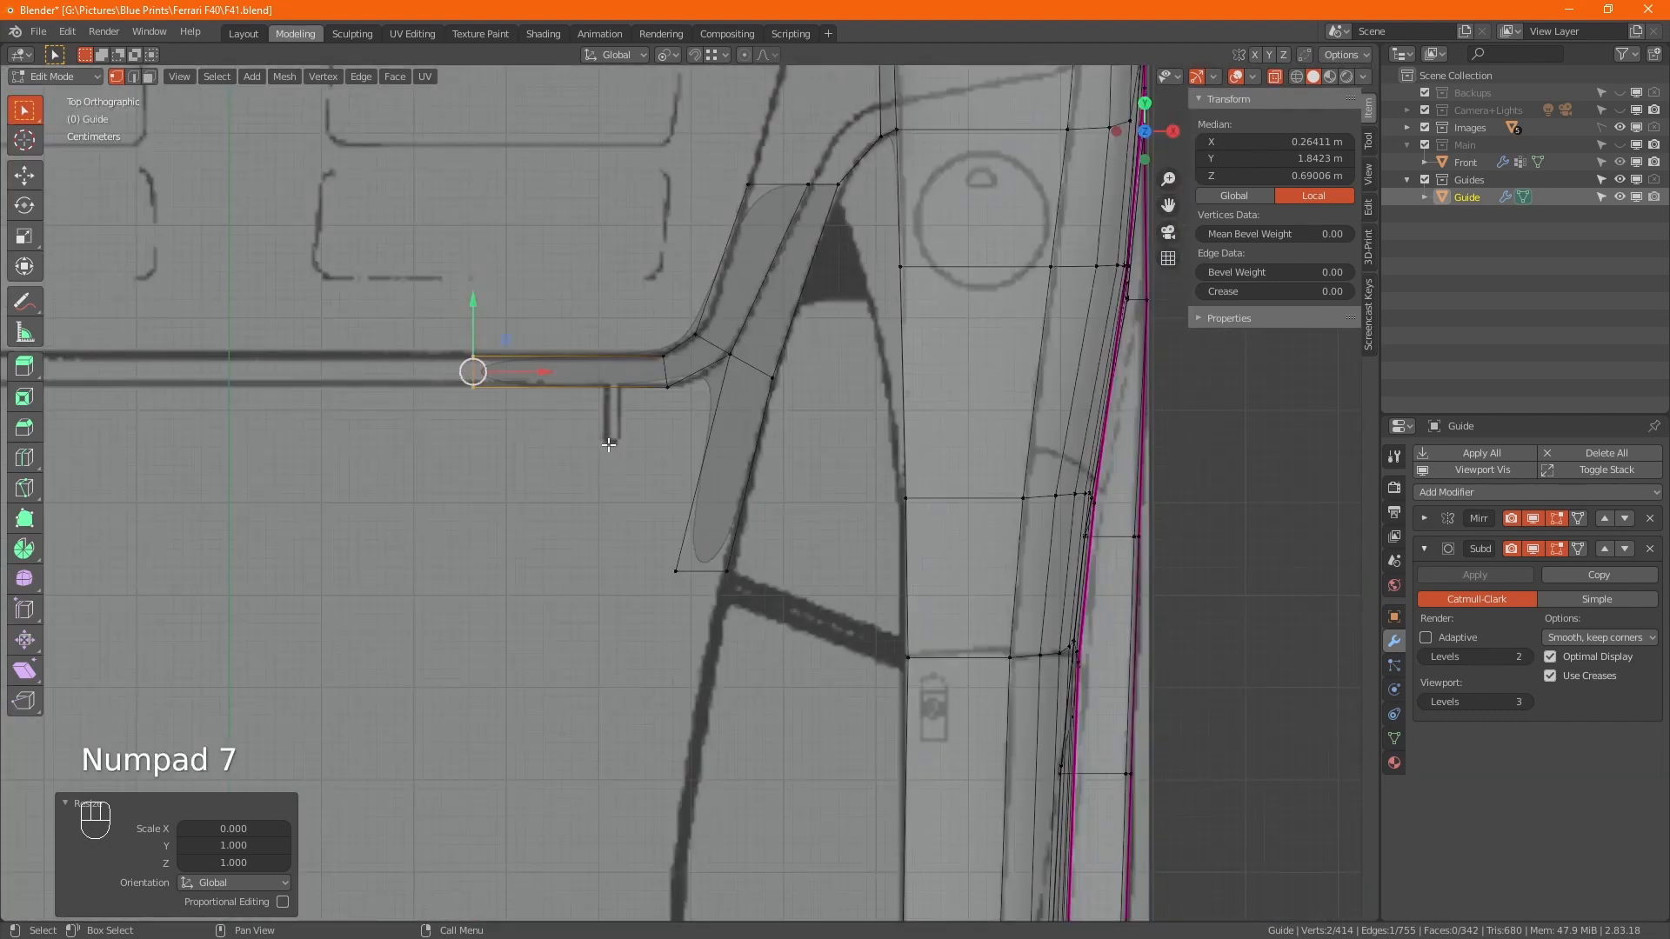
shift+drag(630, 321, 681, 407)
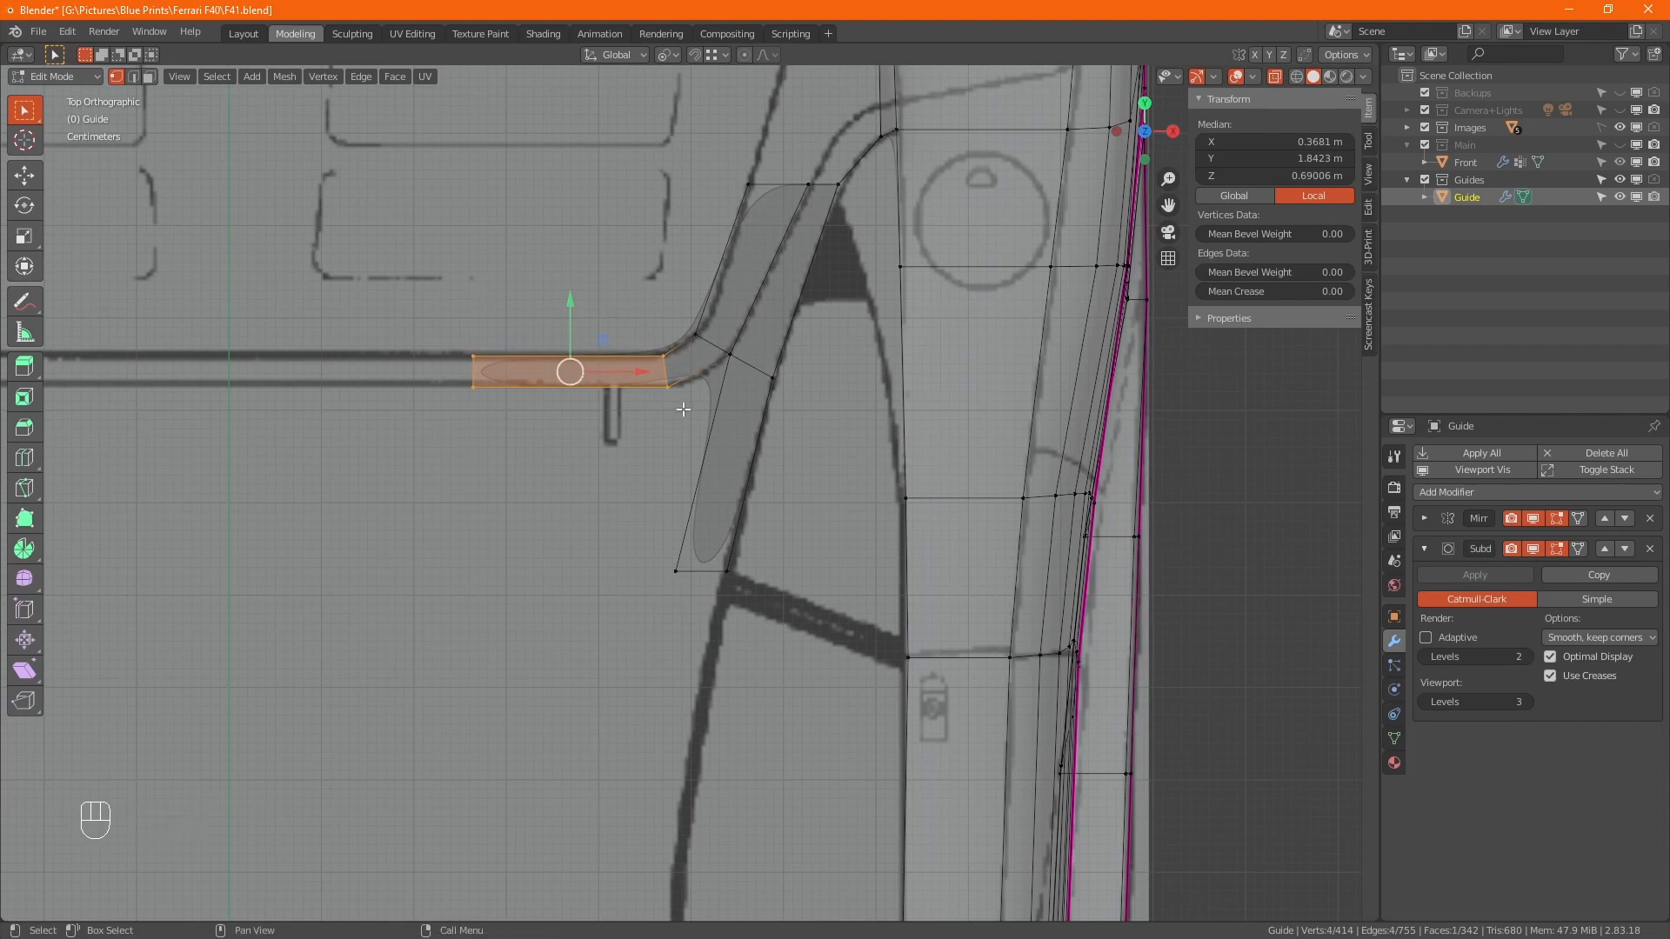
key(KP_3)
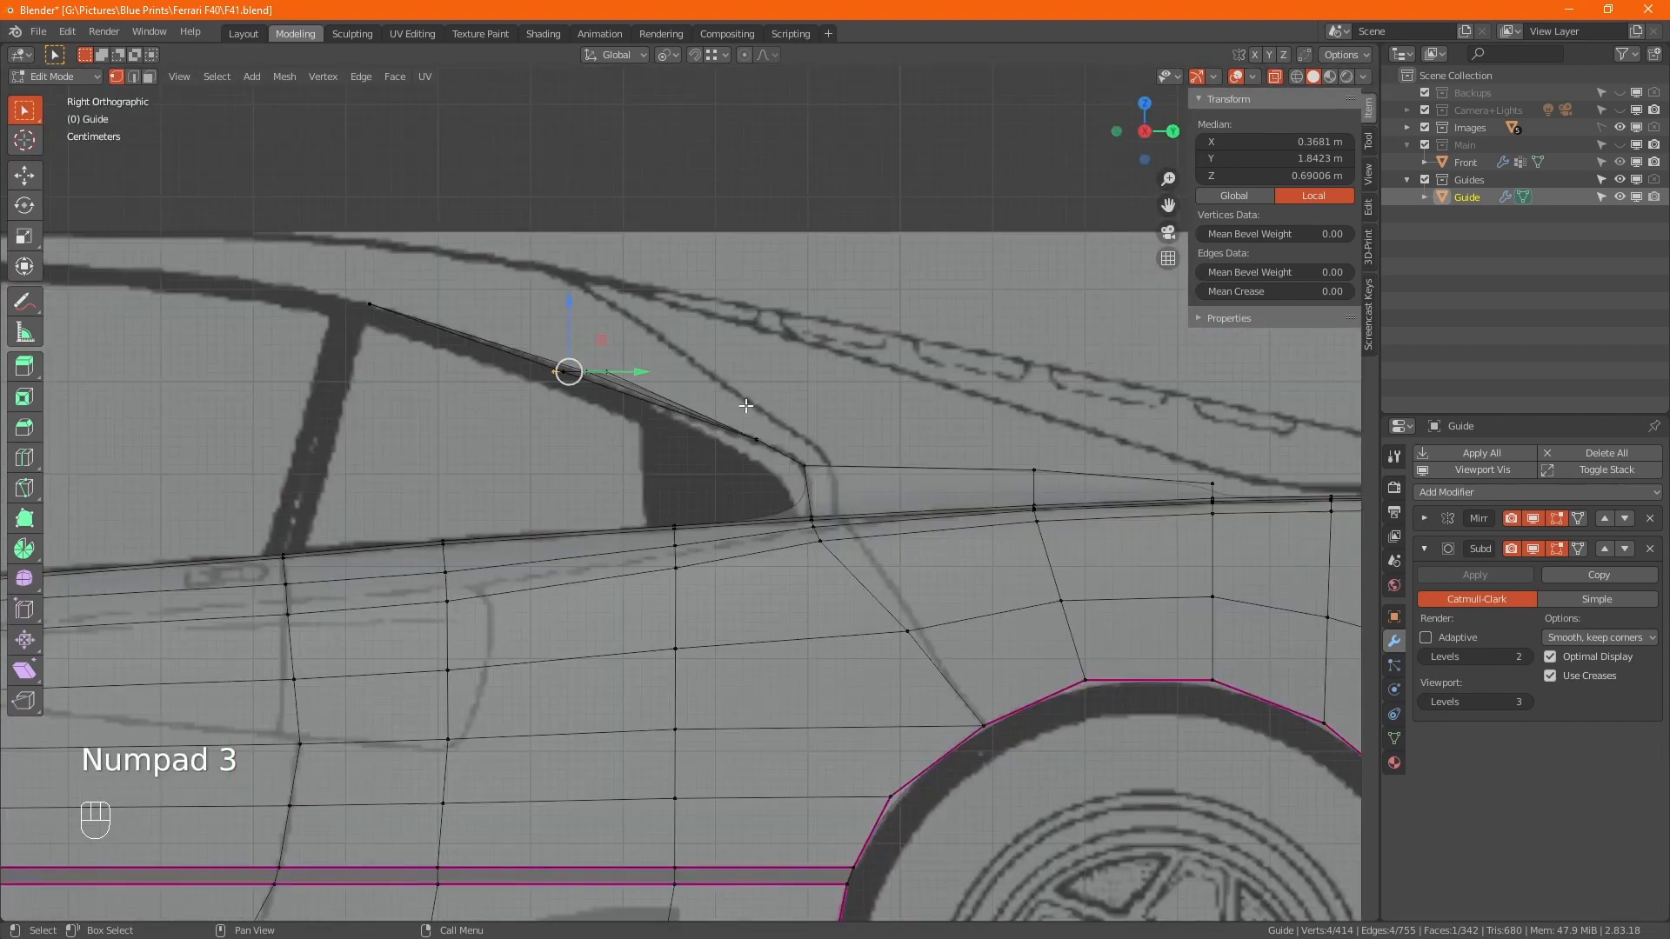
drag(571, 302, 587, 218)
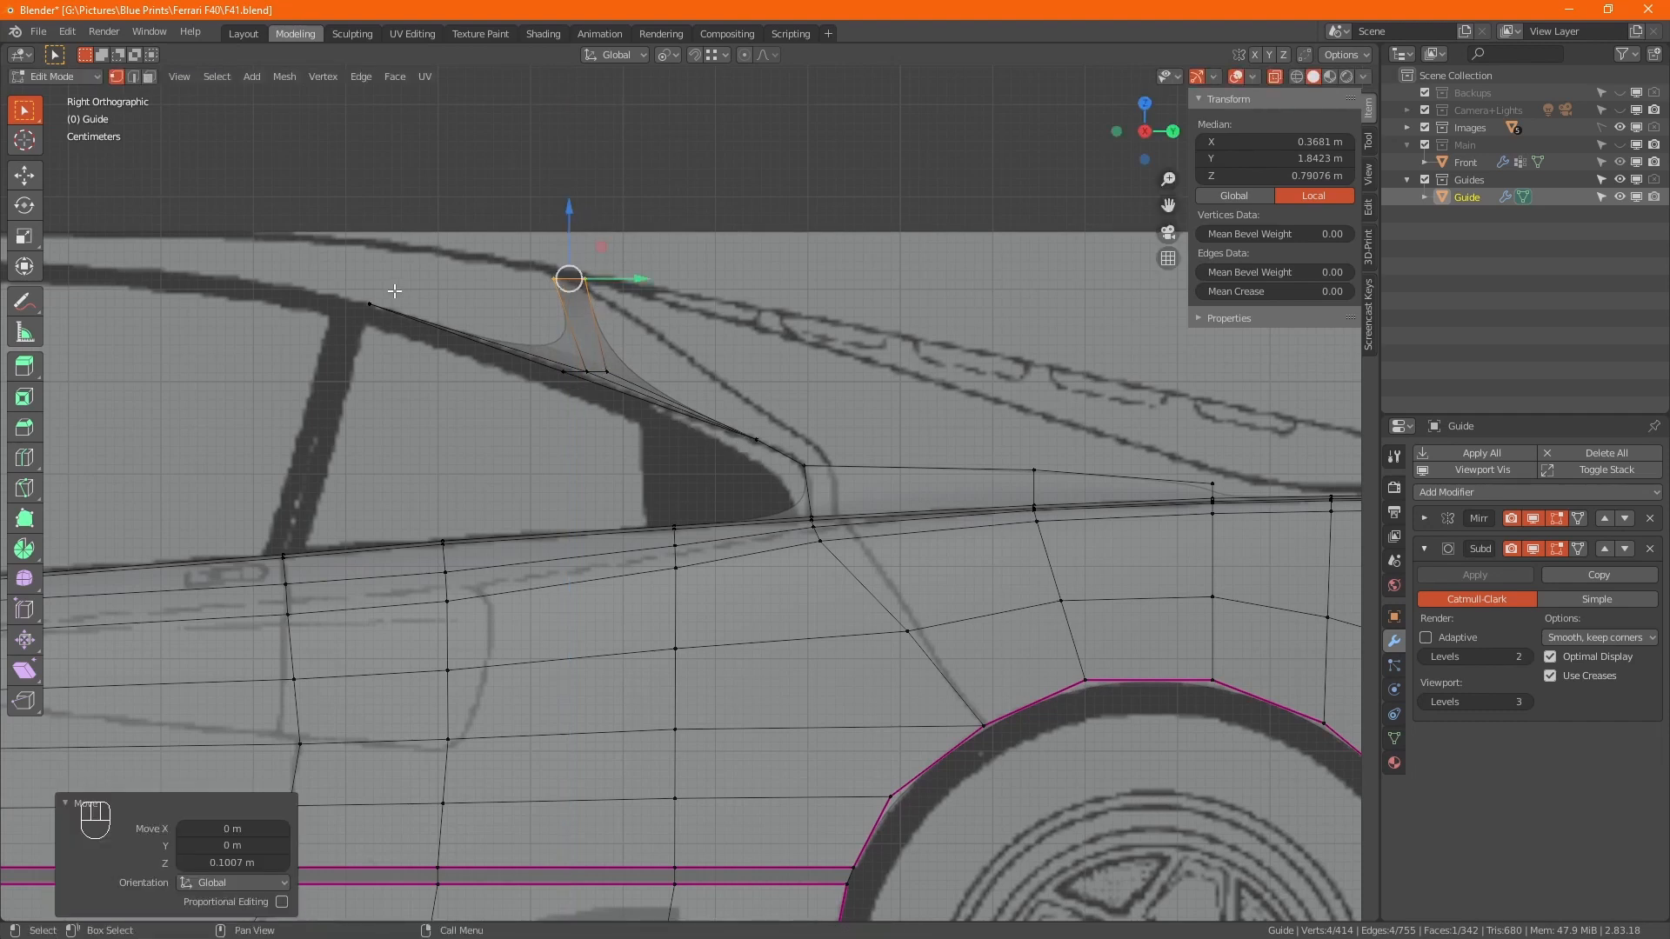
Raise the two inner vertices at the seam bend and the side strip's front inner vertex in Z by about 0.056 m
key(KP_7)
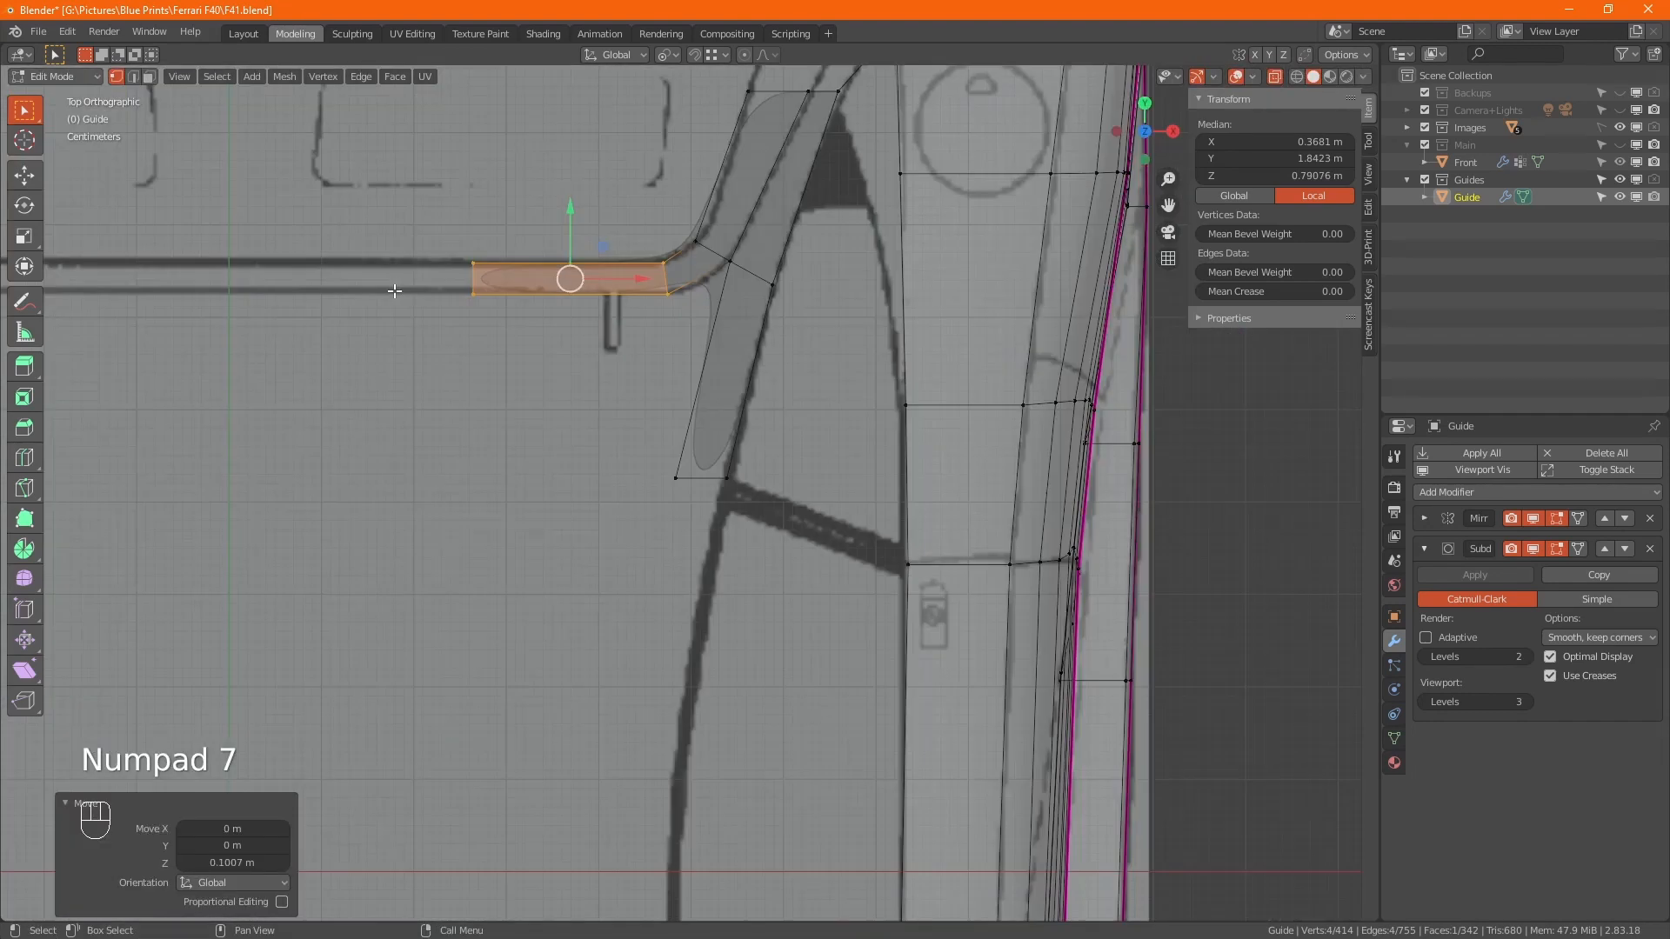
click(695, 240)
shift+click(729, 261)
shift+click(676, 477)
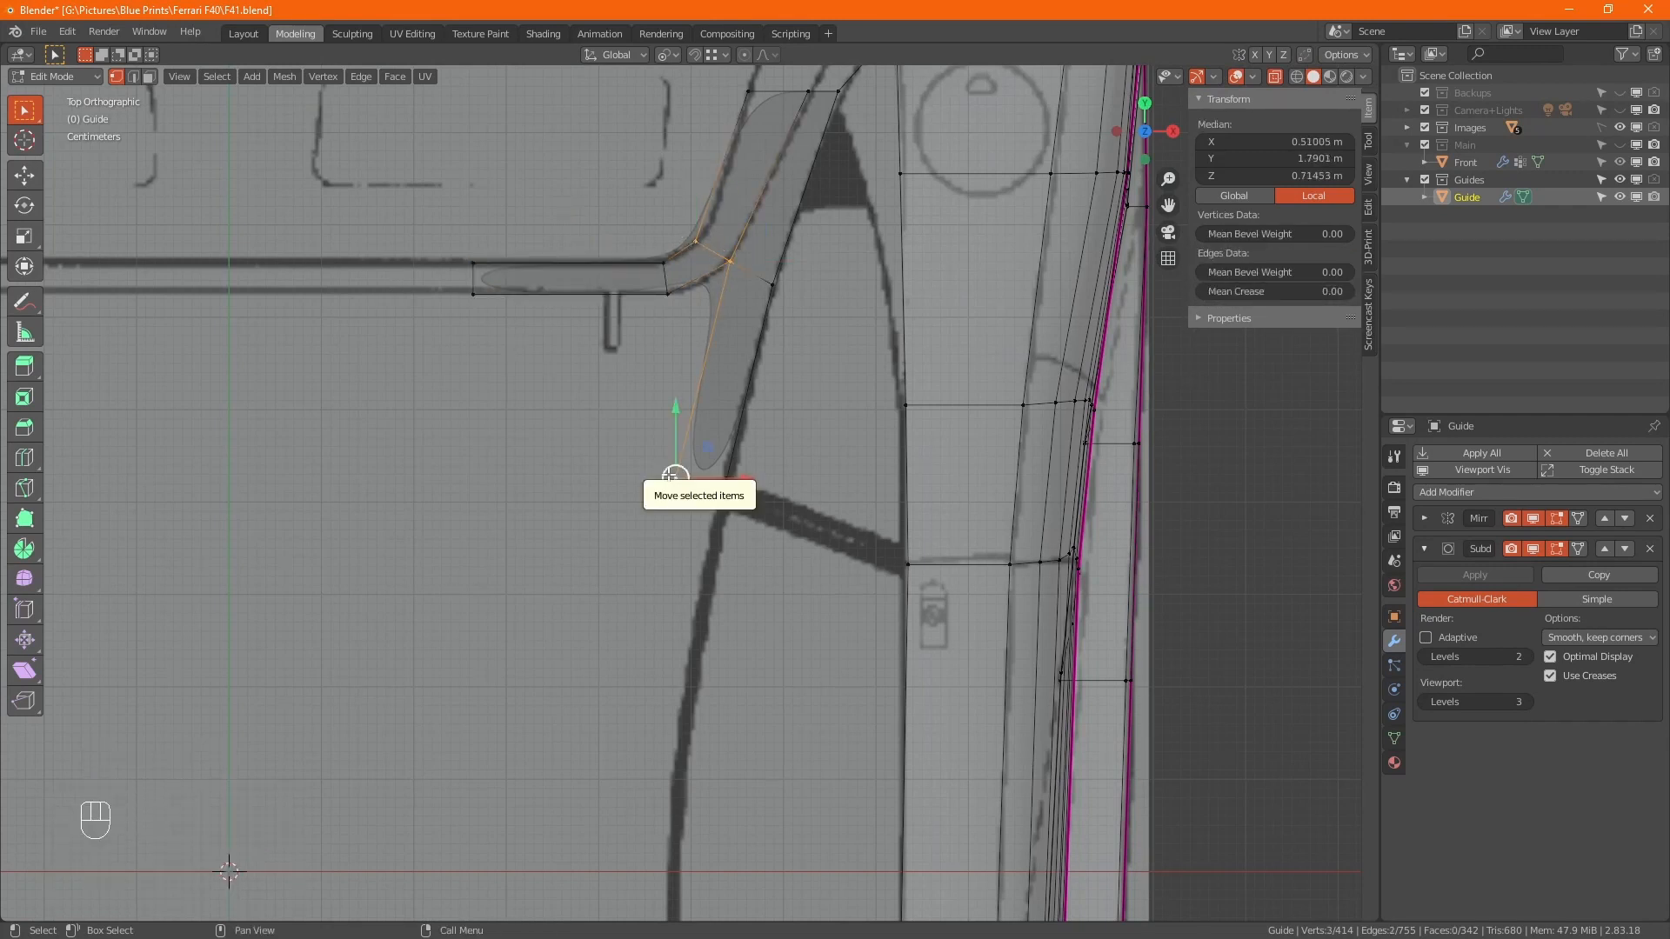
key(KP_3)
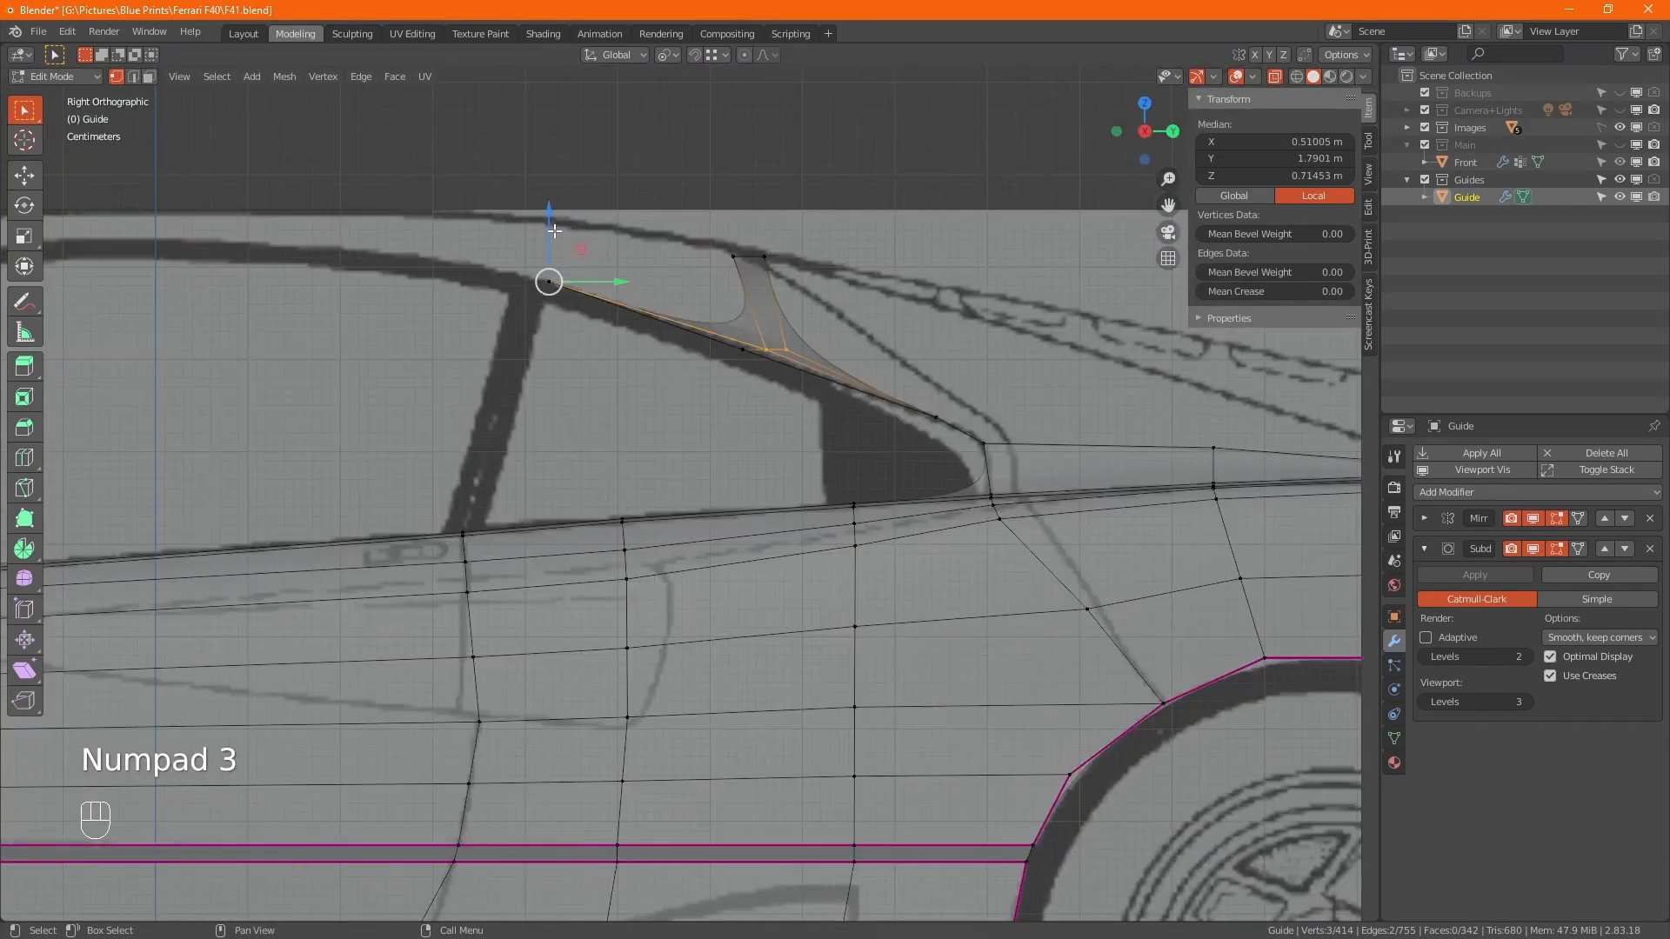
drag(554, 230, 577, 174)
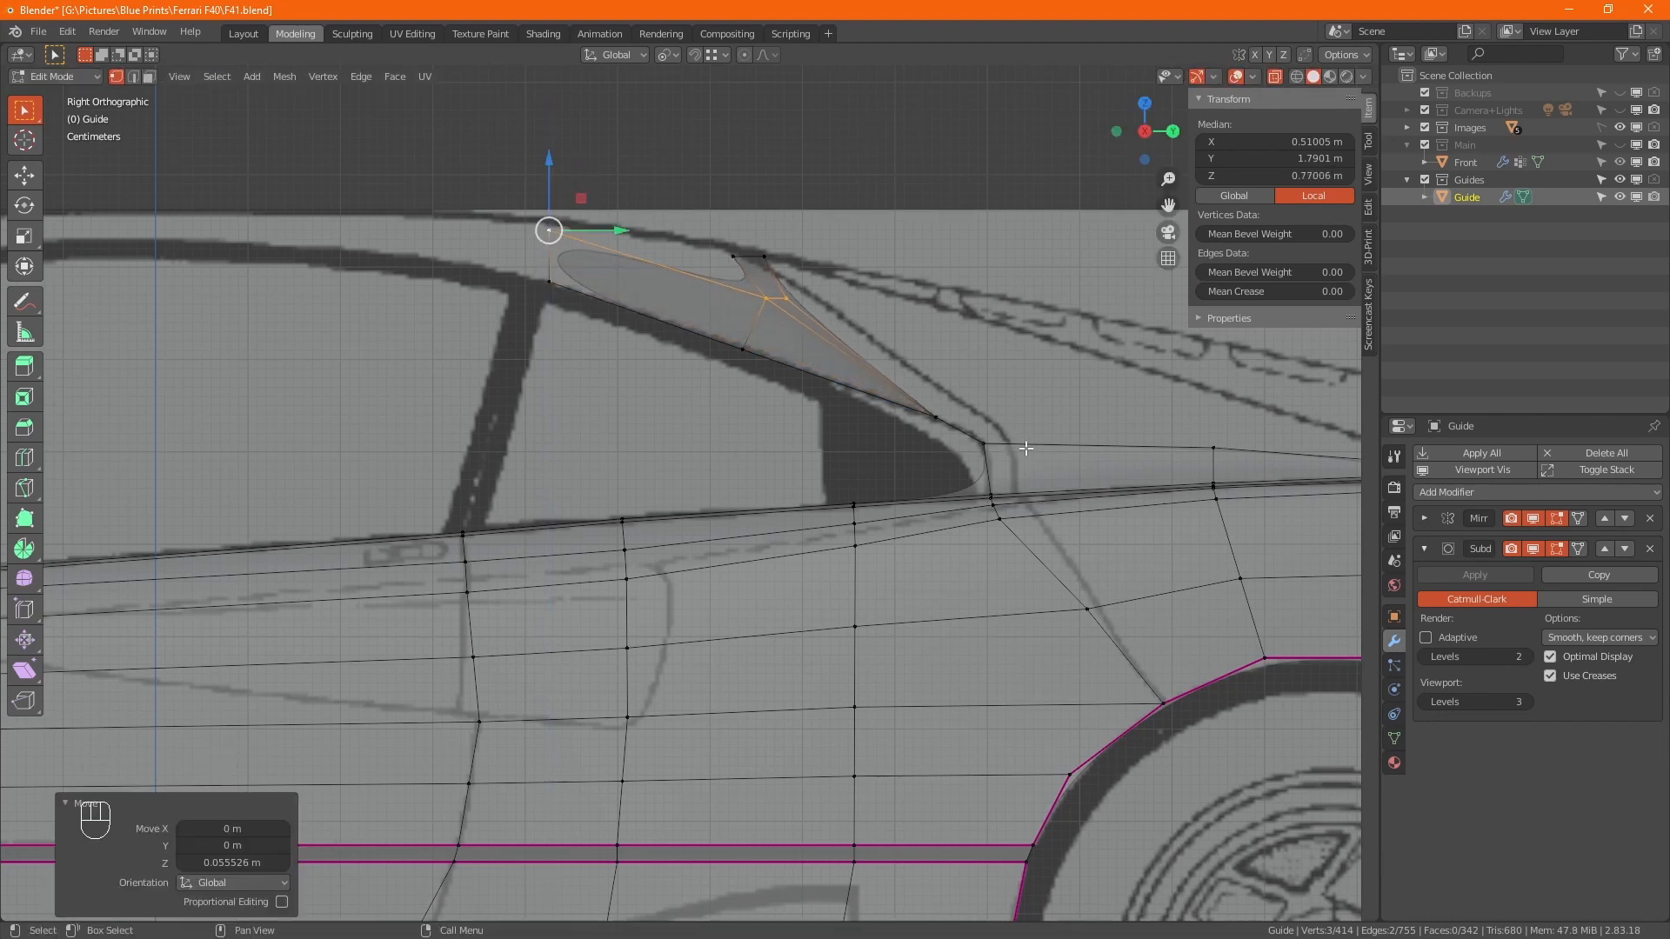
Raise the two inner vertices at the side strip's rear end in Z by about 0.035 m
key(KP_7)
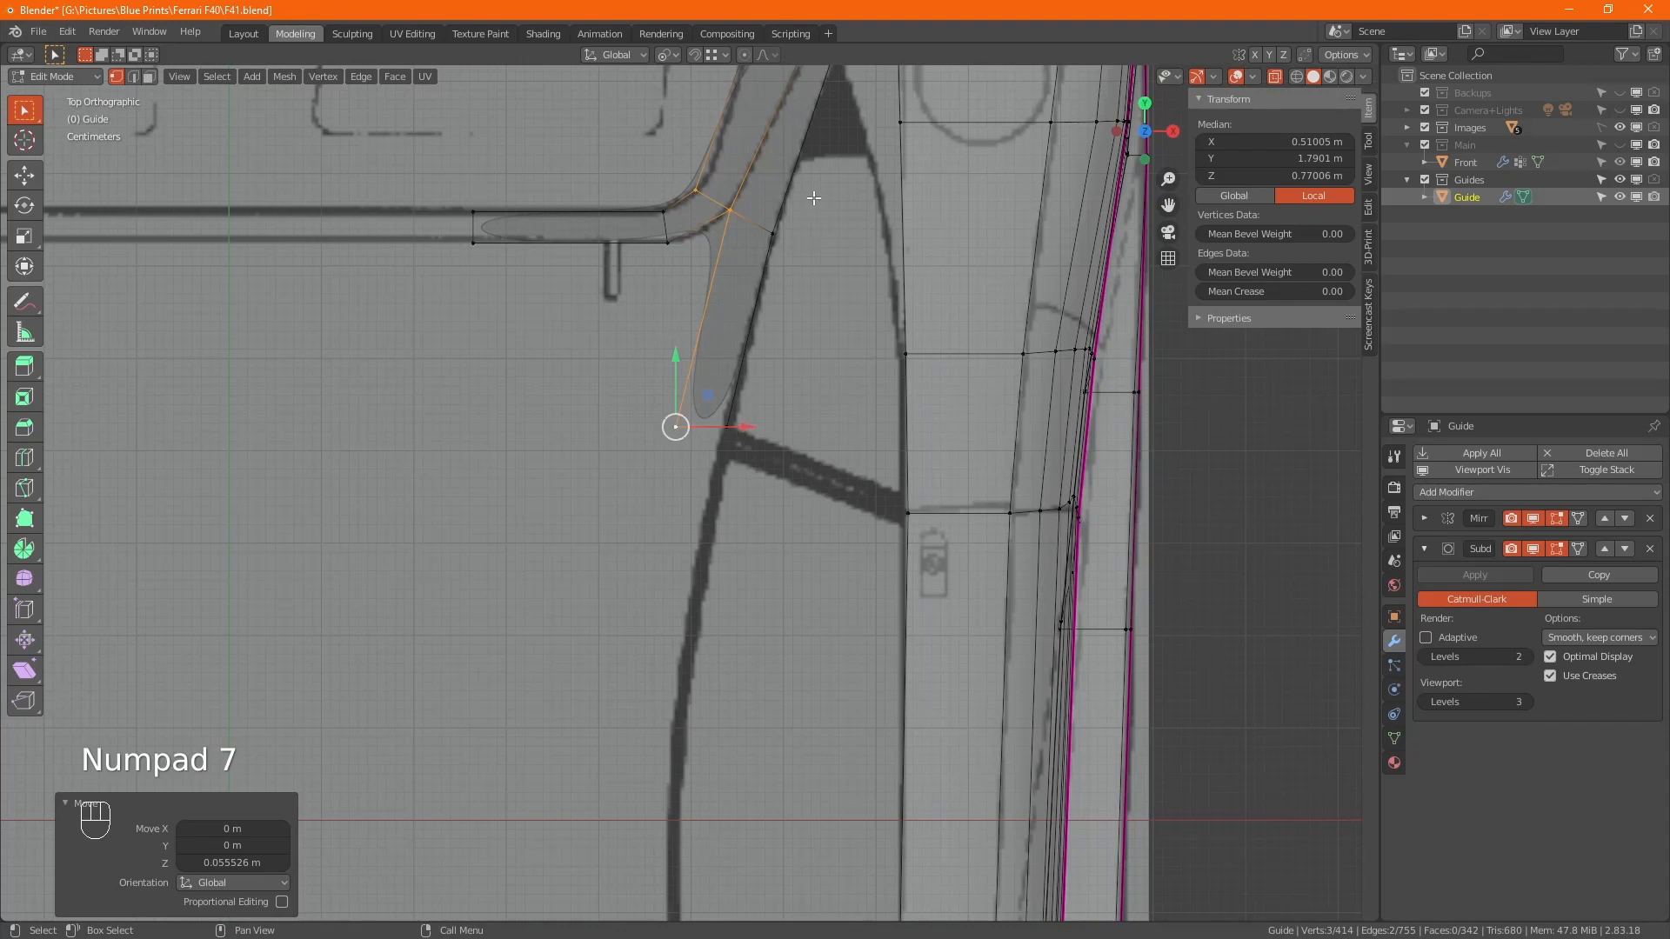
shift+middle_drag(815, 199, 789, 451)
click(724, 293)
shift+click(784, 293)
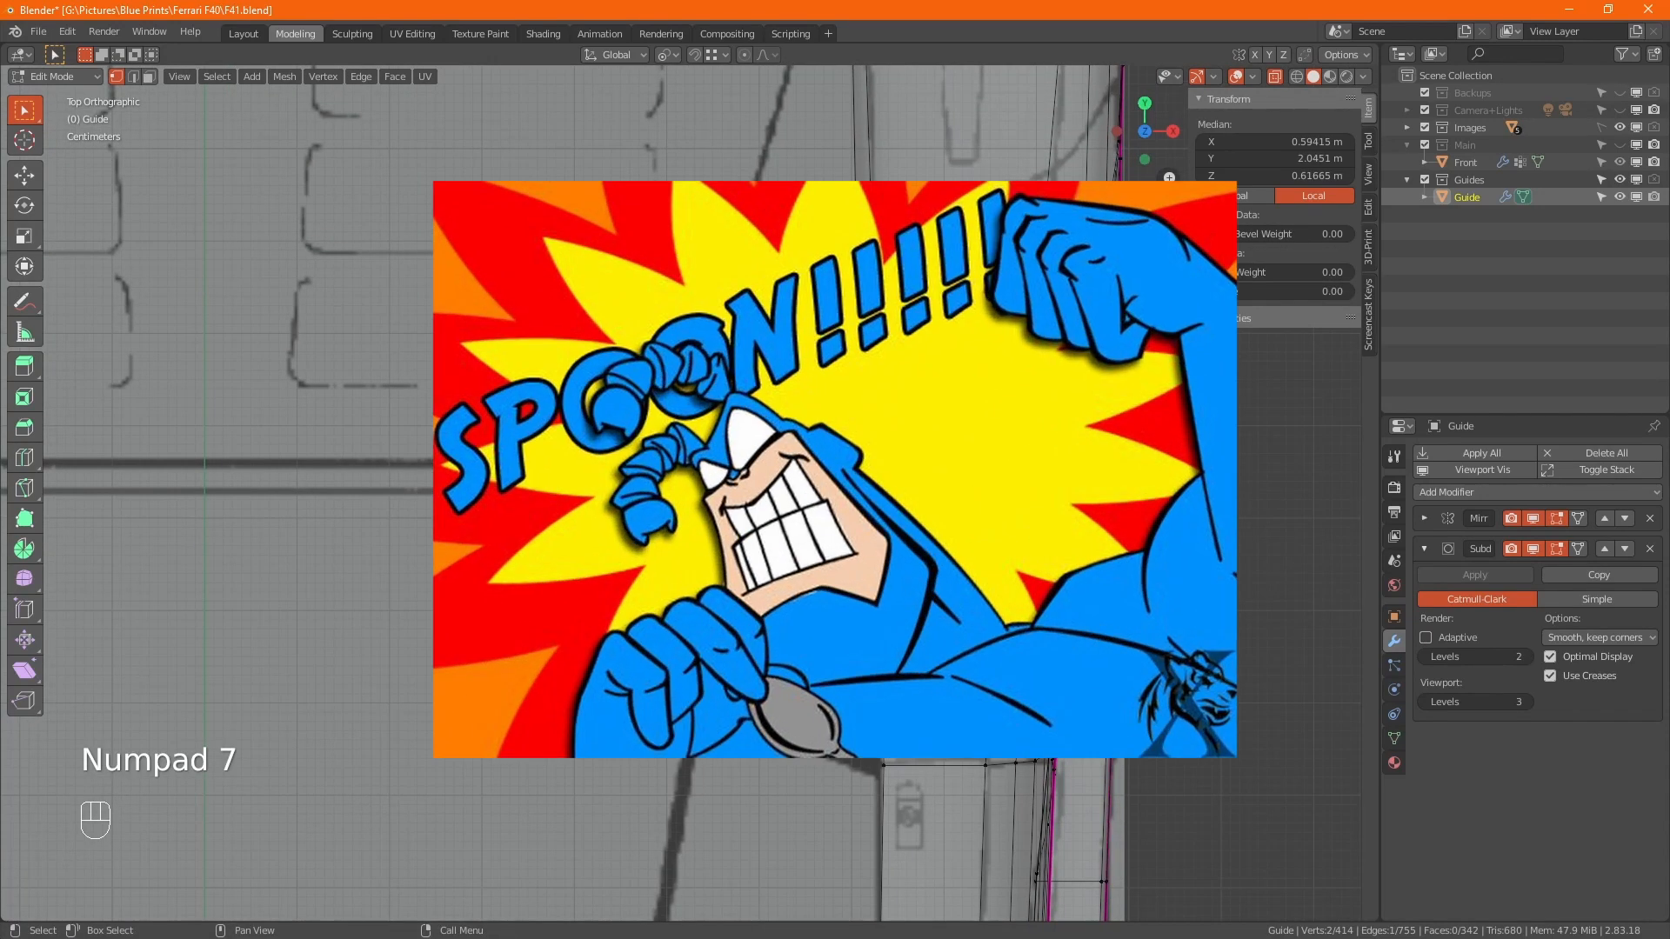
key(KP_3)
shift+middle_drag(753, 451, 764, 558)
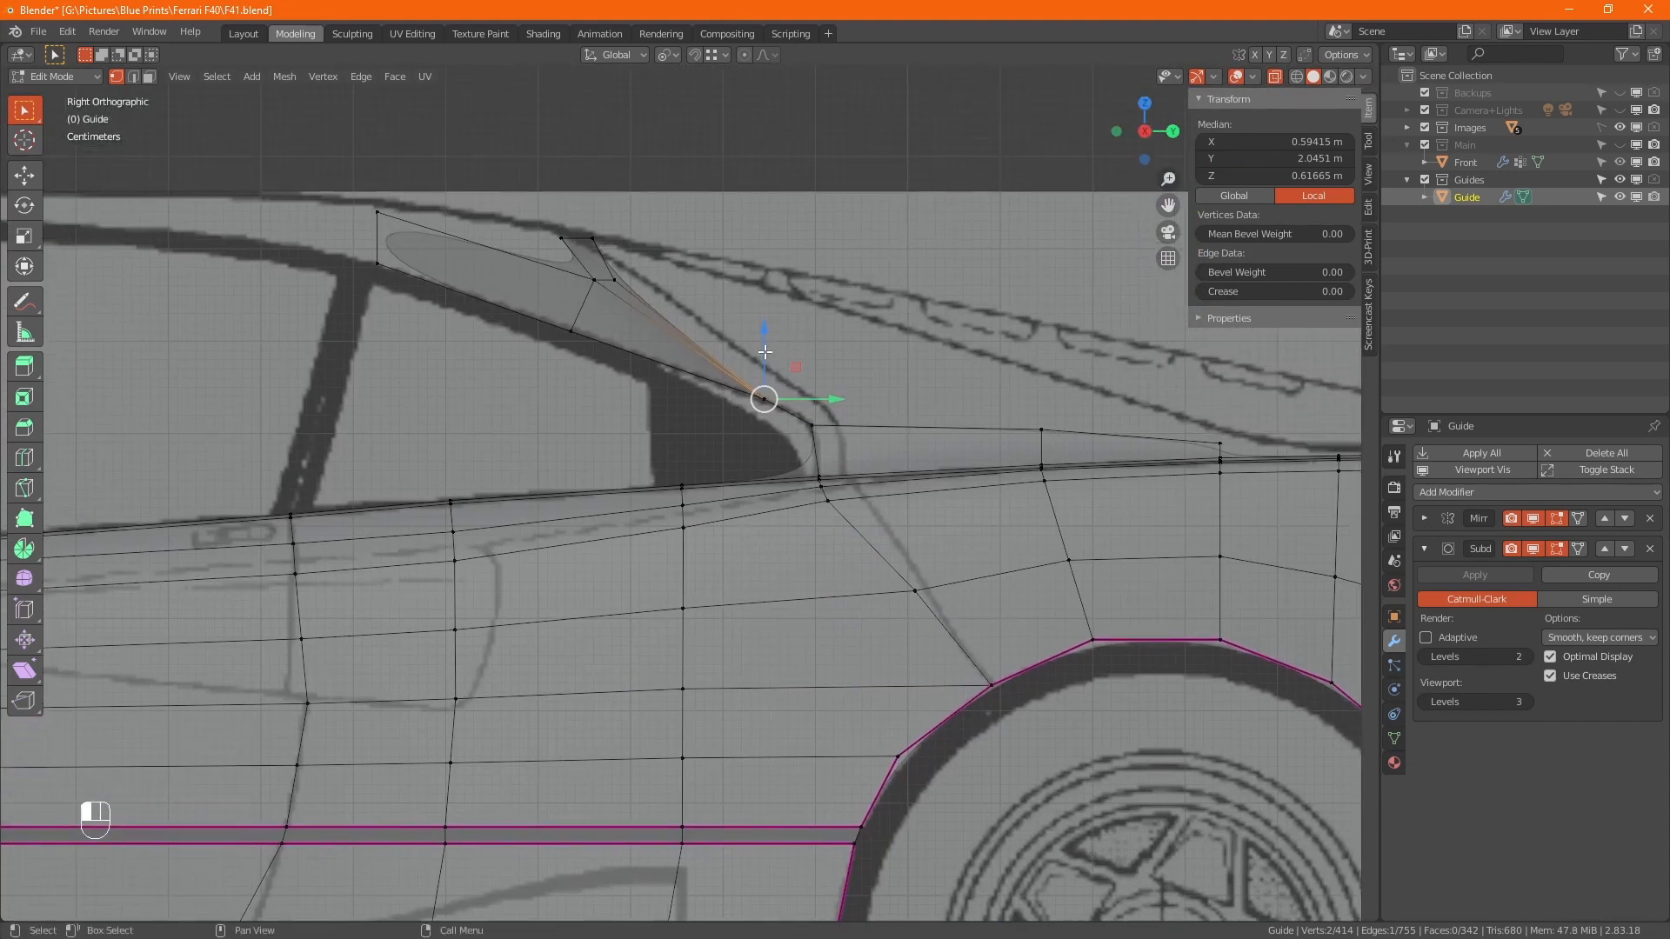
drag(765, 352, 783, 317)
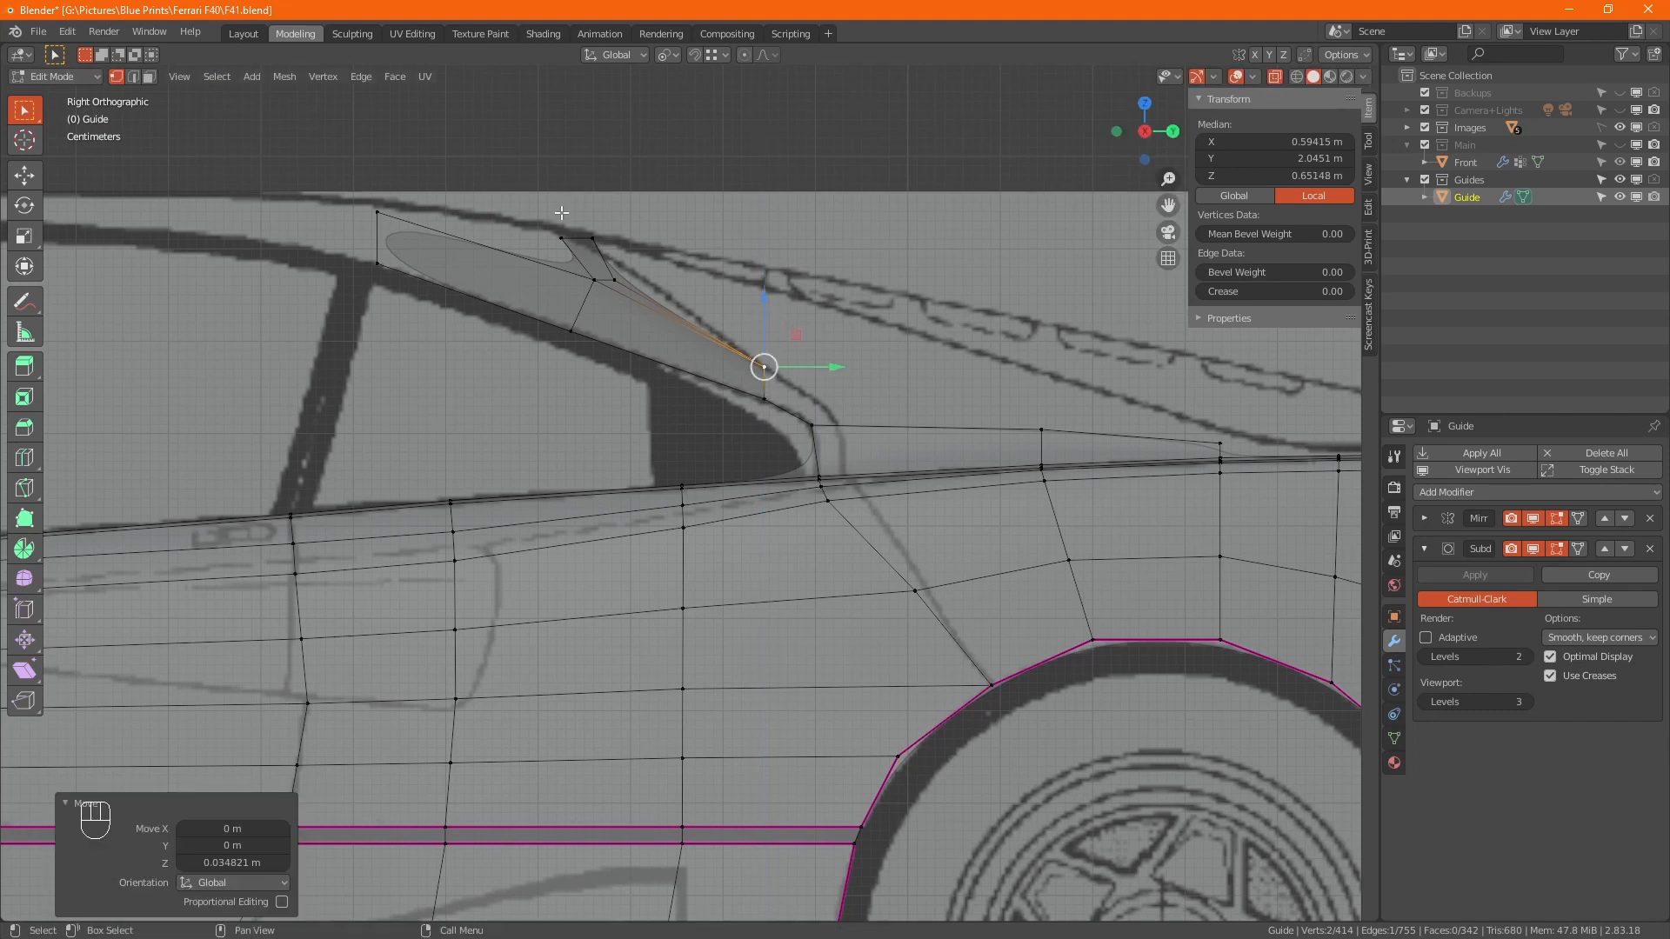
Raise the rear inner vertex at the seam bend in Z by about 0.020 m
click(620, 278)
key(g)
key(z)
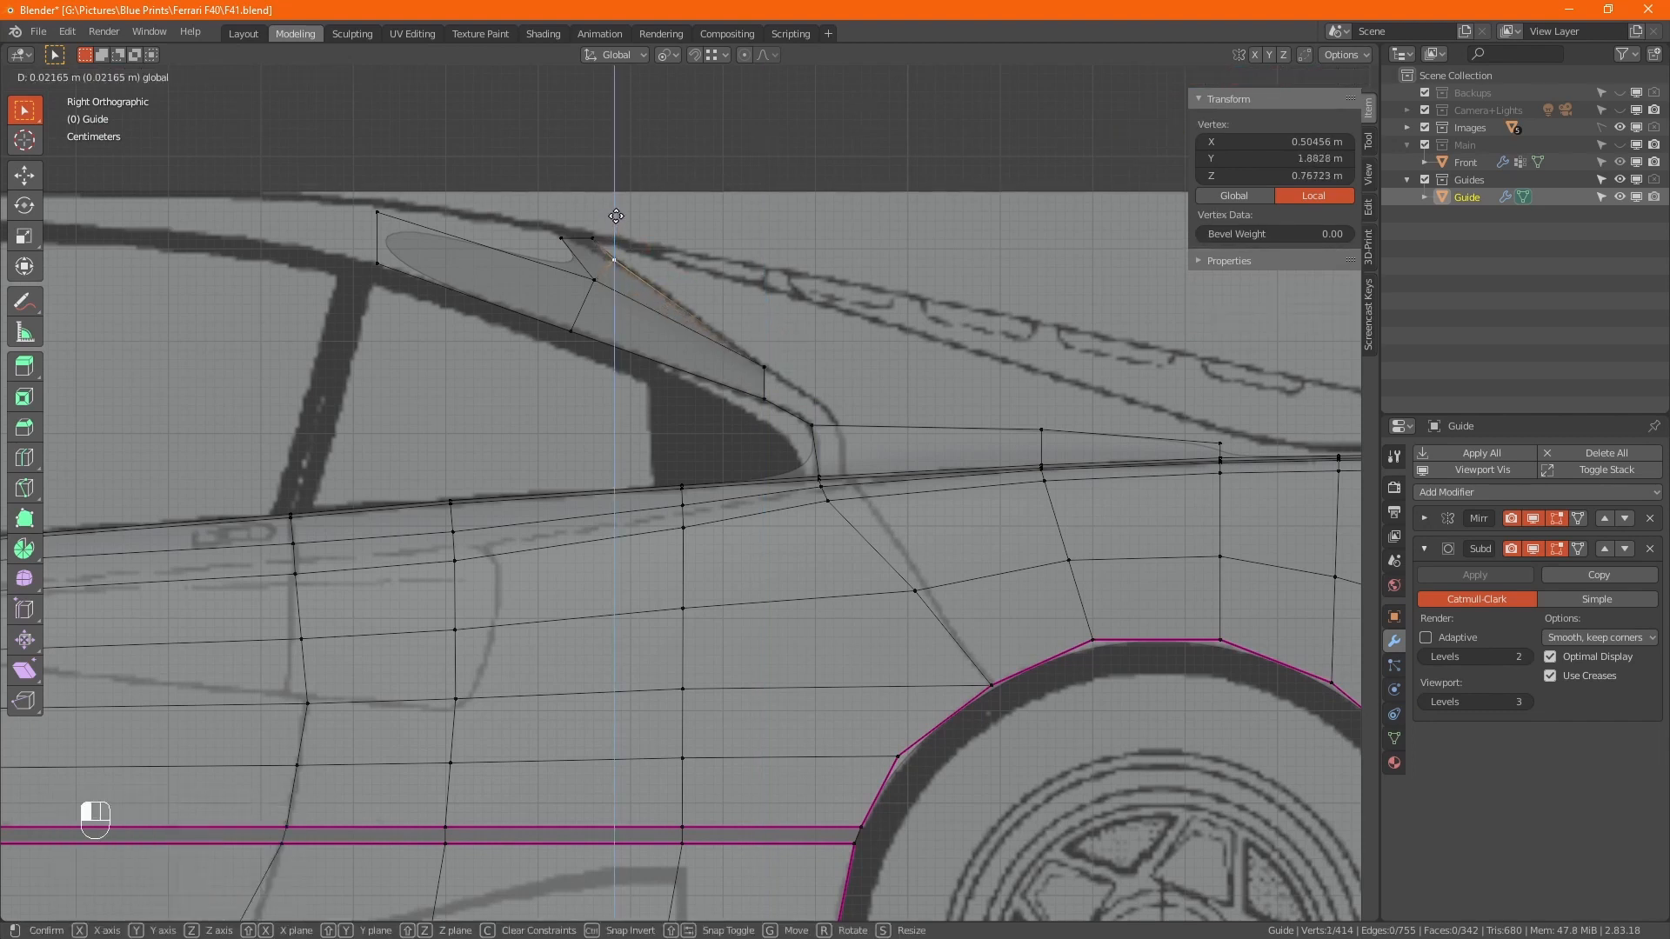
click(617, 217)
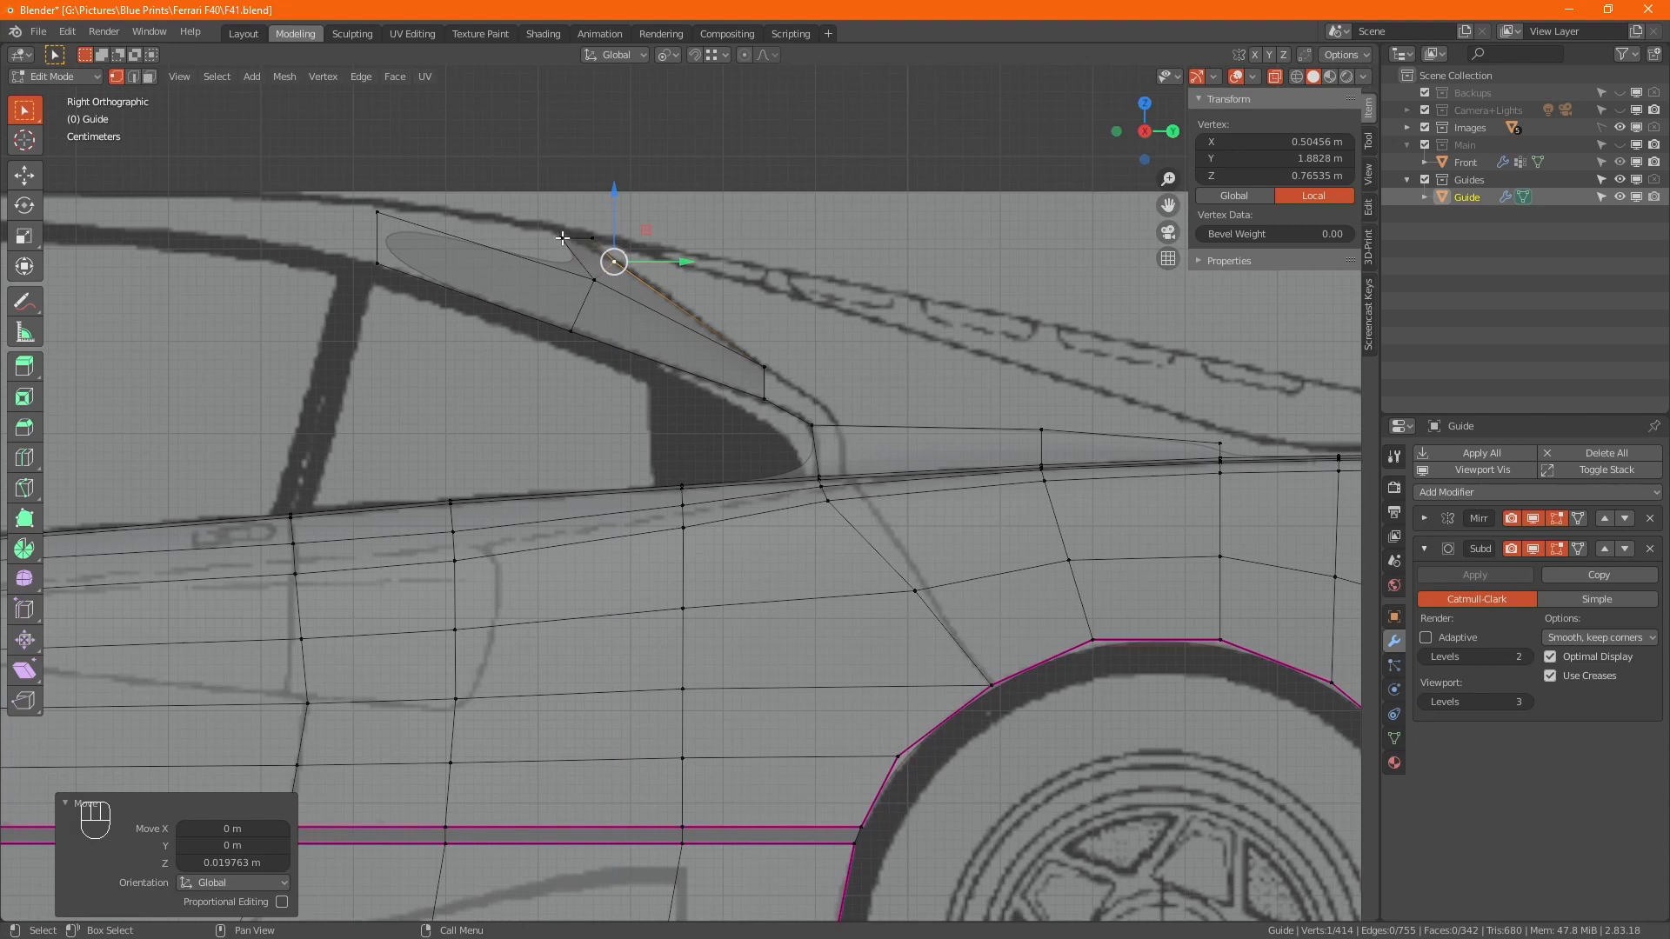
click(562, 238)
key(g)
key(z)
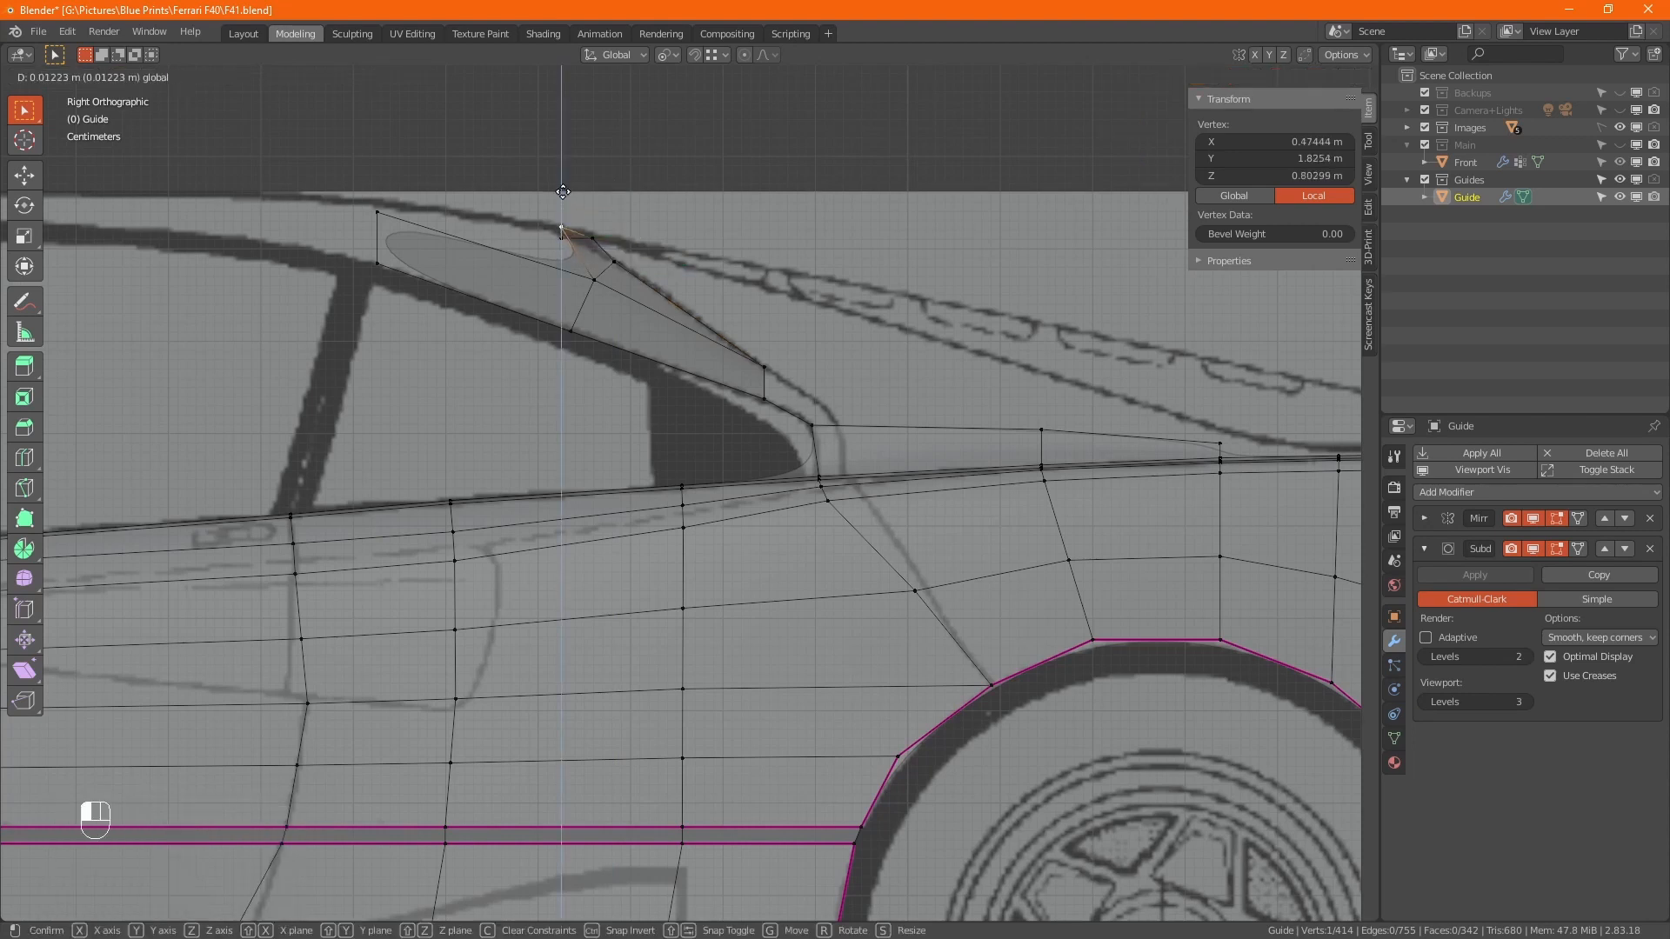
click(564, 193)
key(ctrl+z)
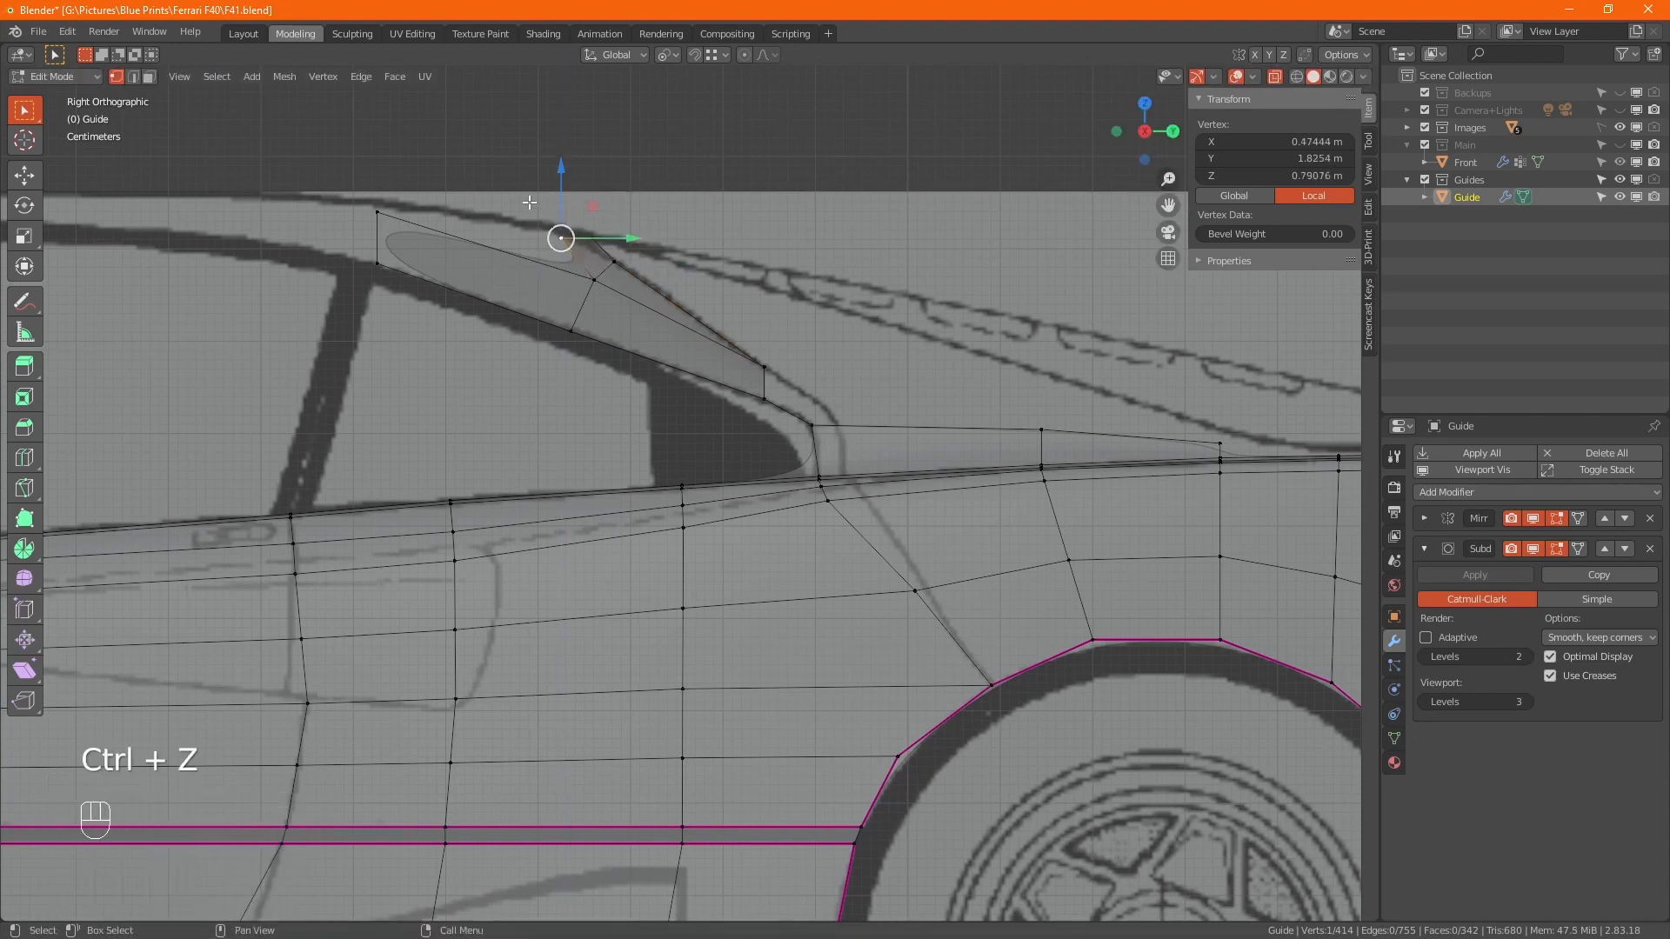
Raise both front-edge vertices of the cross strip in Z by about 0.013 m to meet the roof line
drag(500, 165, 561, 237)
key(g)
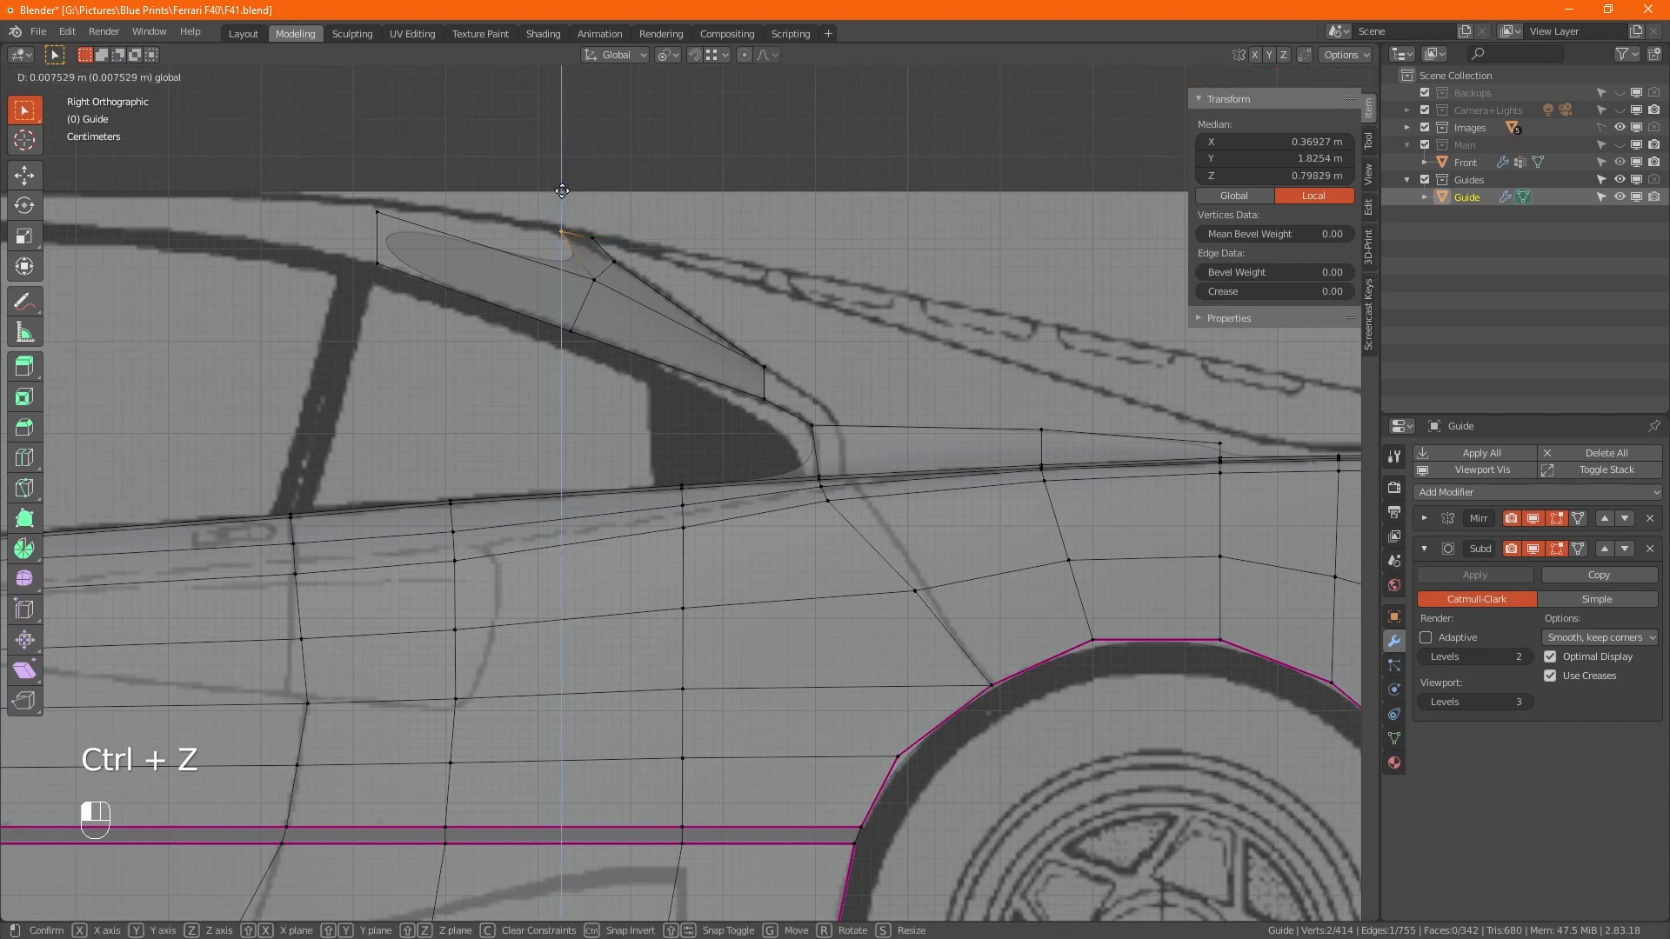
key(z)
click(562, 188)
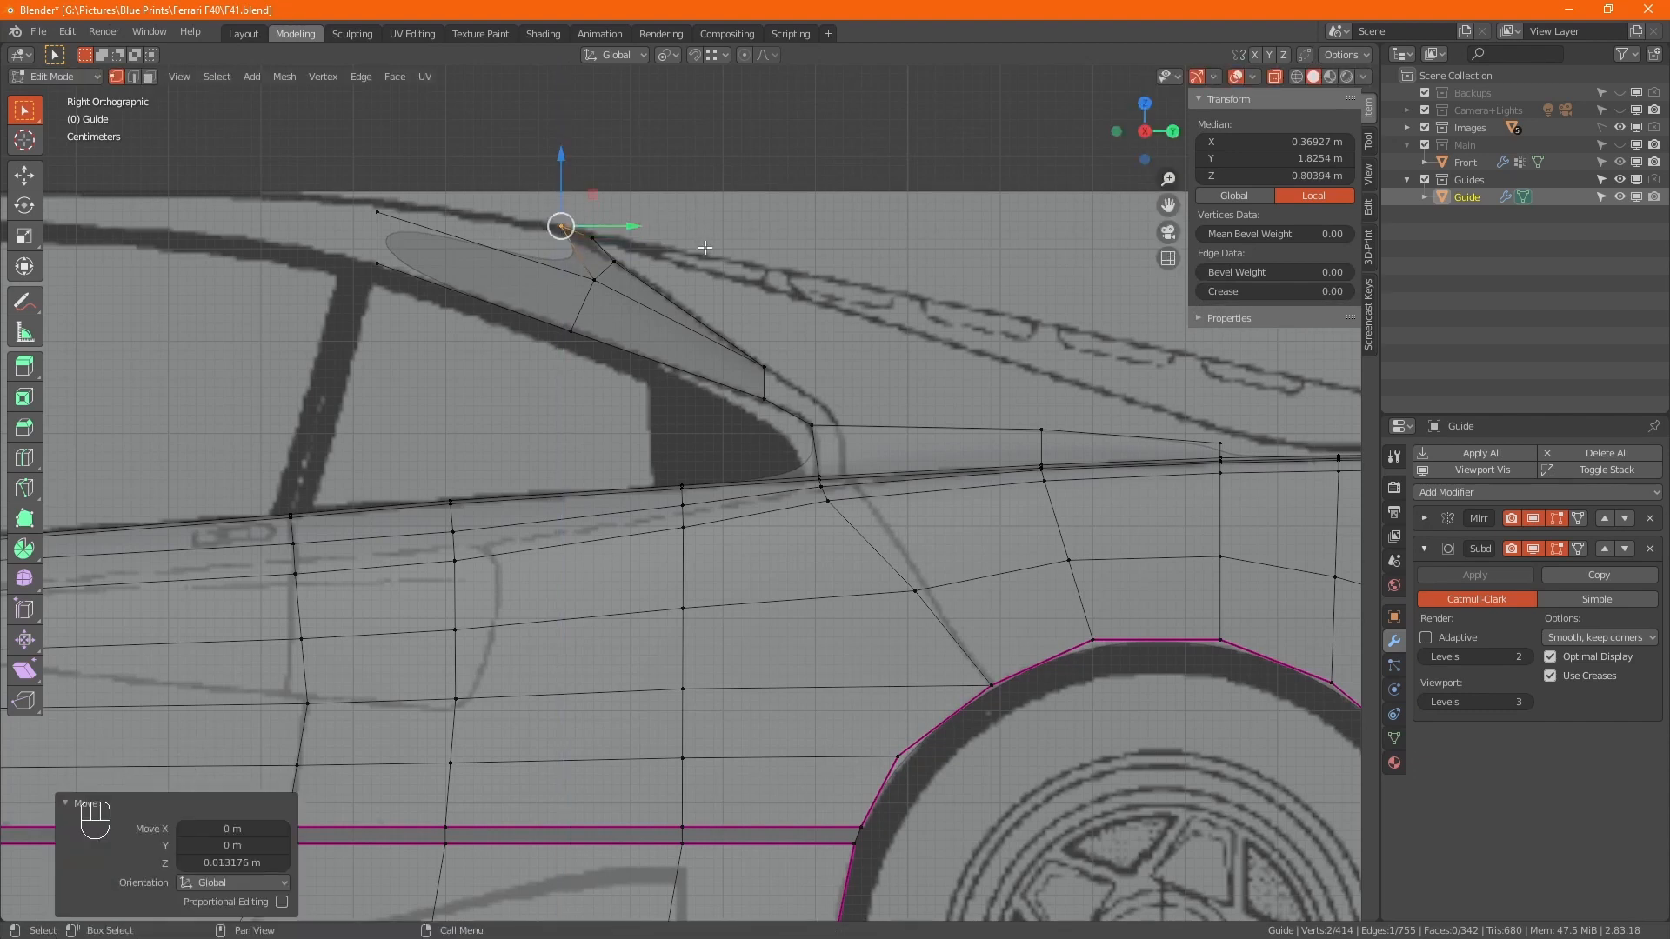
Raise the innermost vertex at the side strip's rear end in Z by about 0.079 m onto the engine-cover line
click(763, 365)
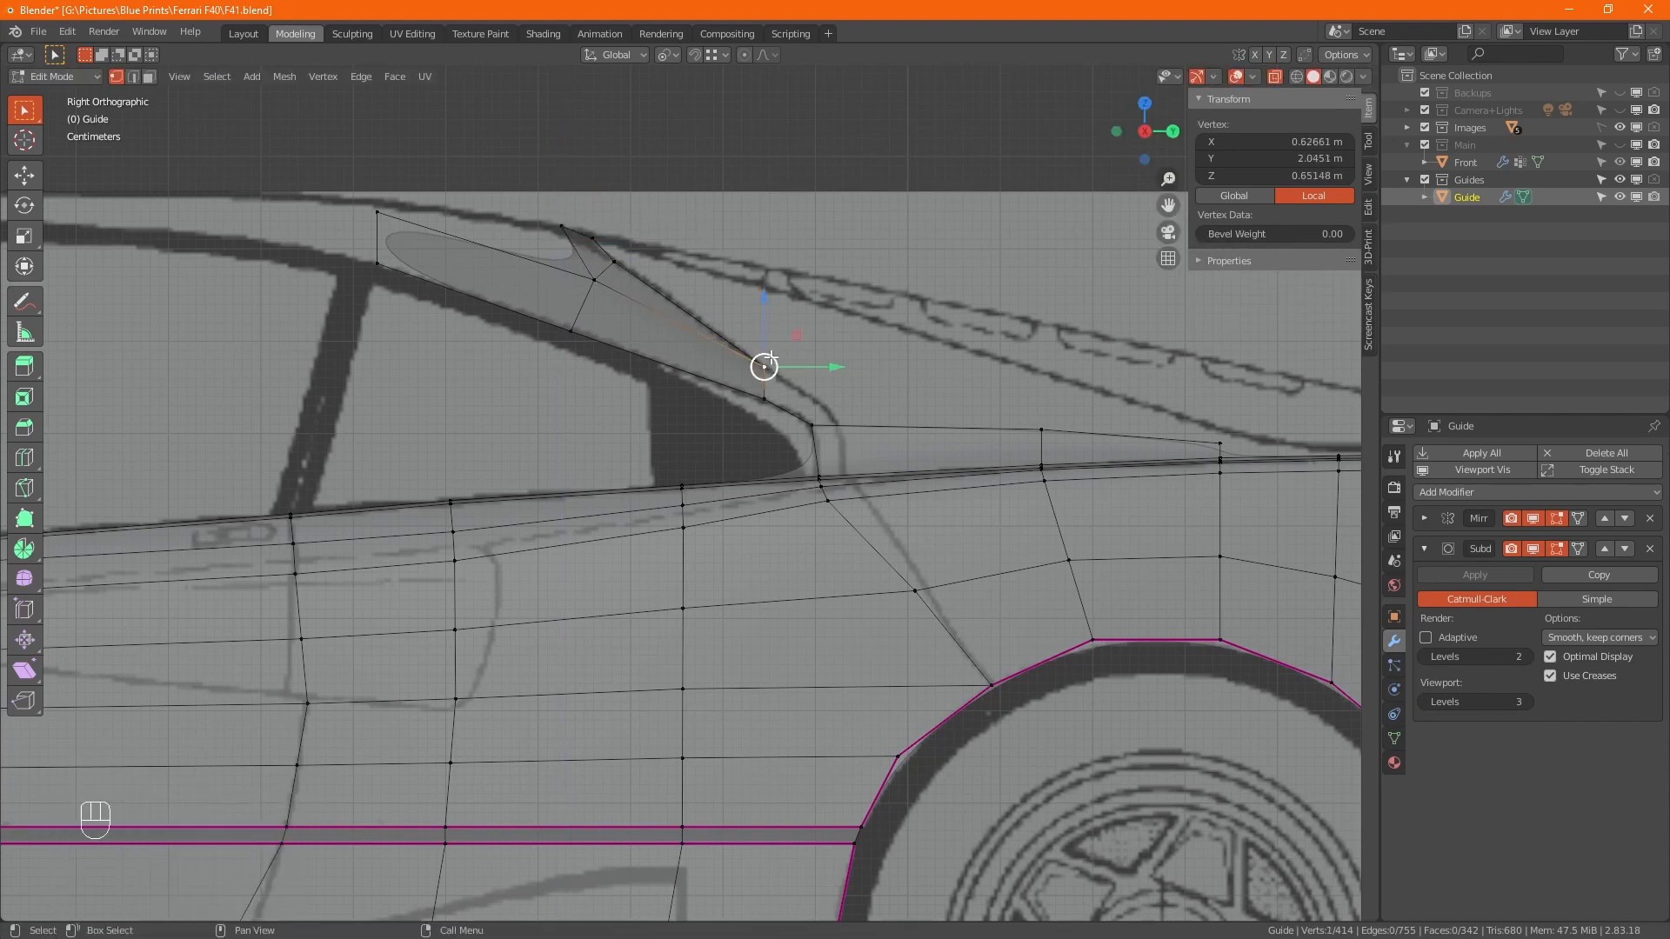
key(g)
key(z)
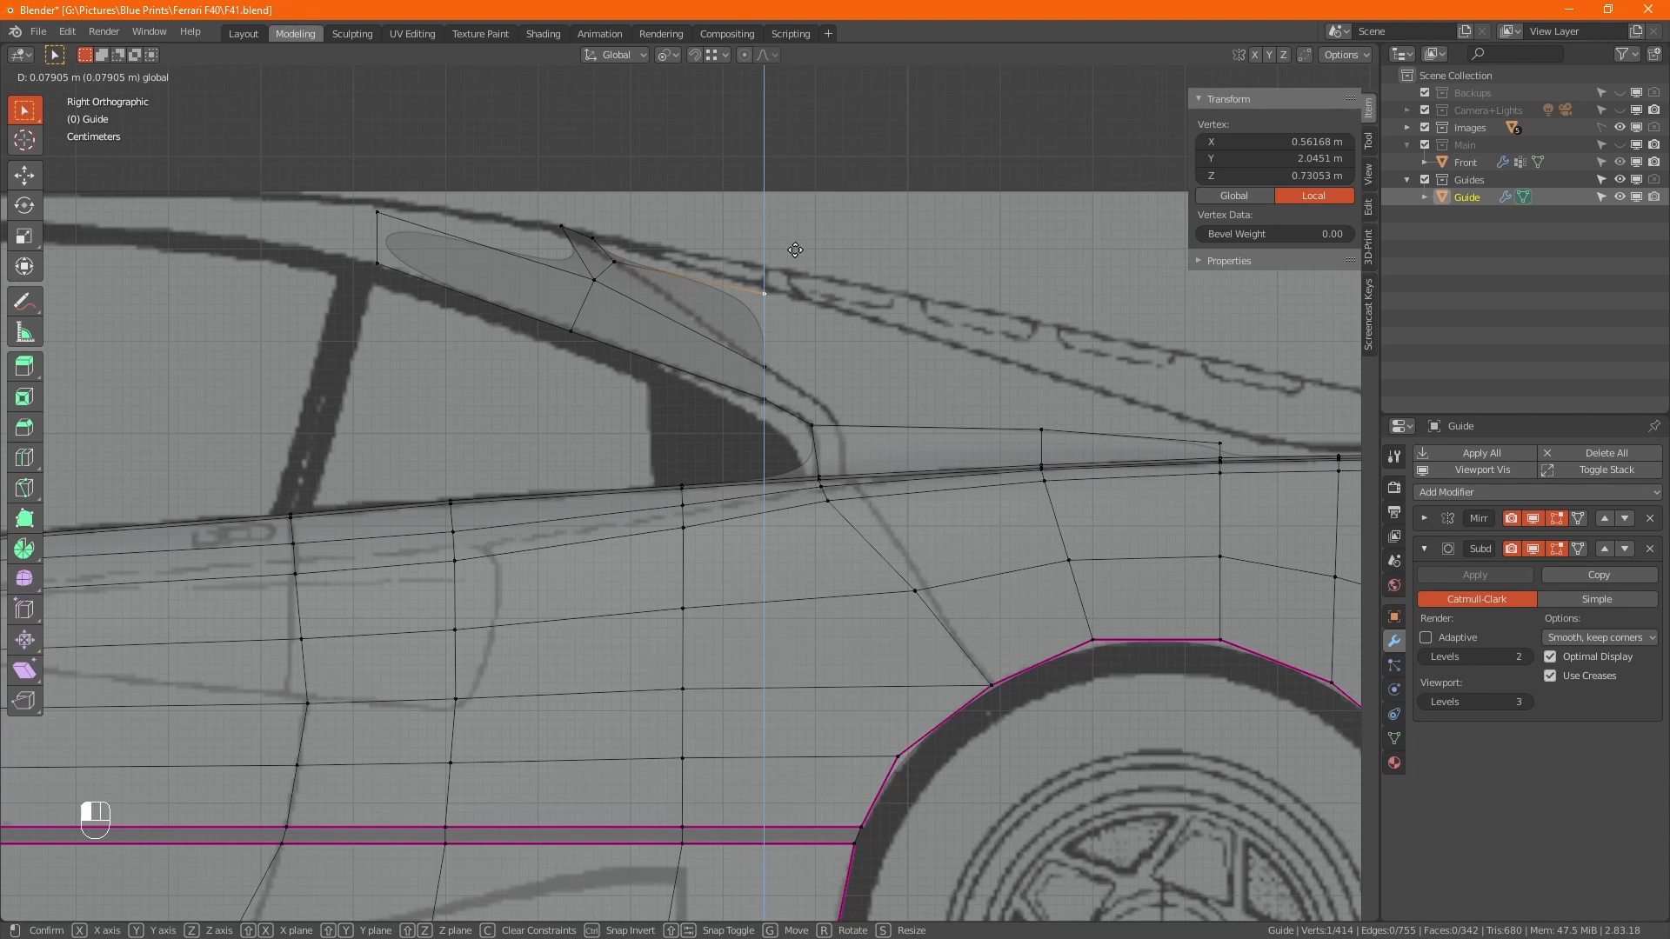
click(795, 249)
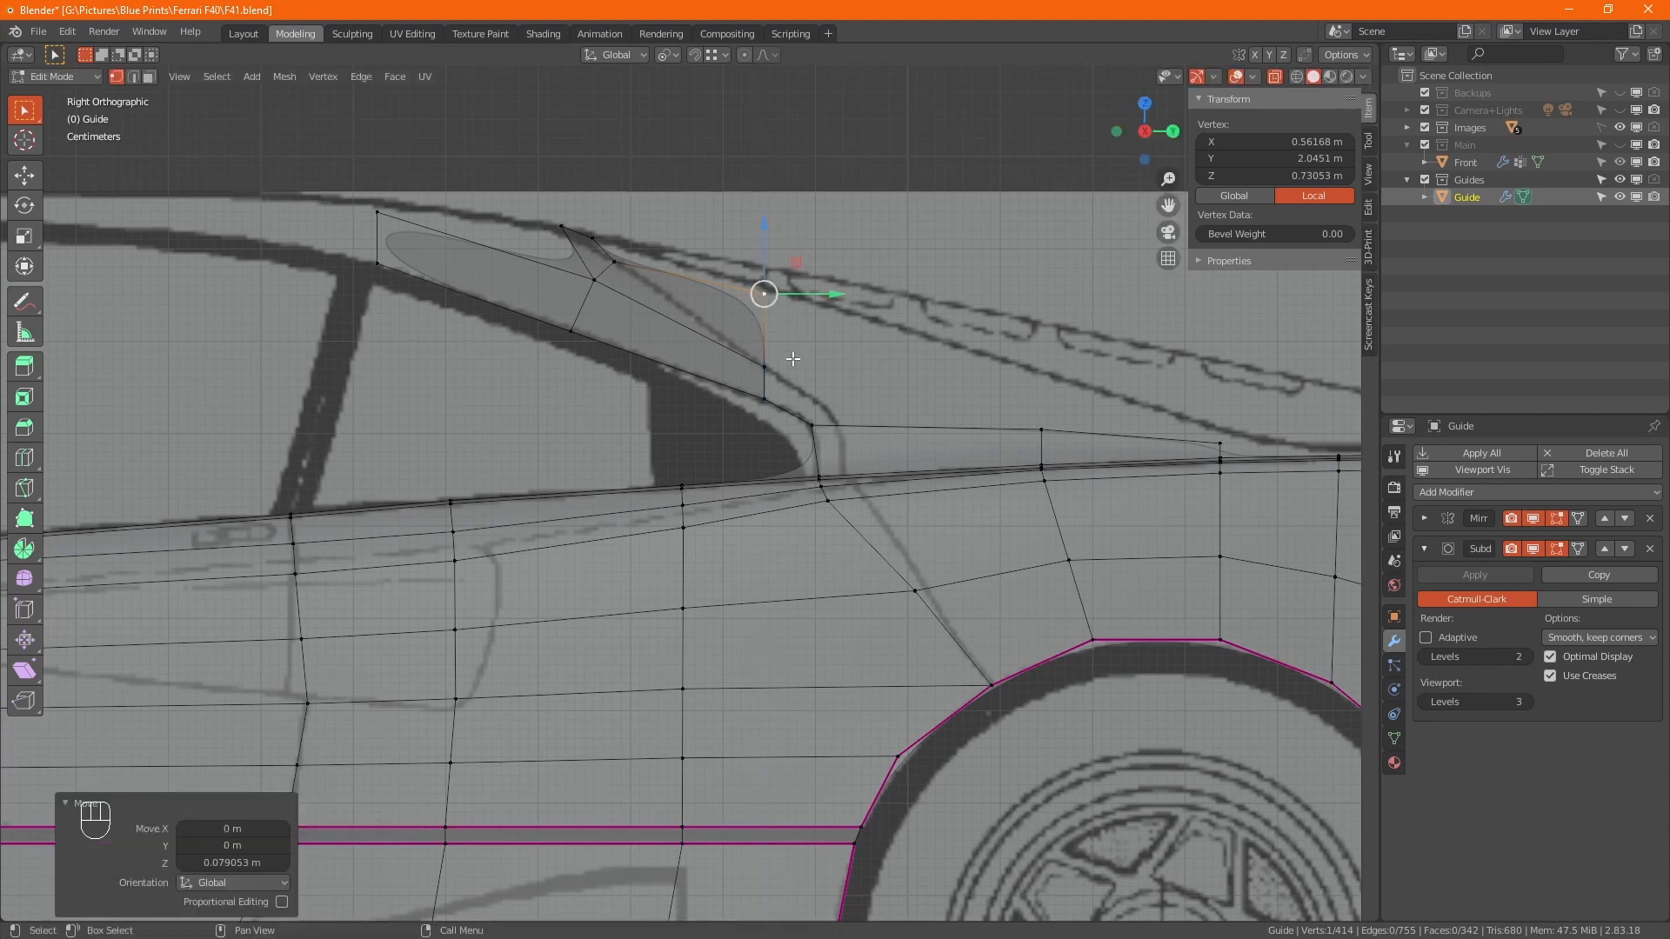
Raise the middle vertex at the seam bend in Z by about 0.028 m, checking it against the top and side views
click(592, 282)
key(KP_7)
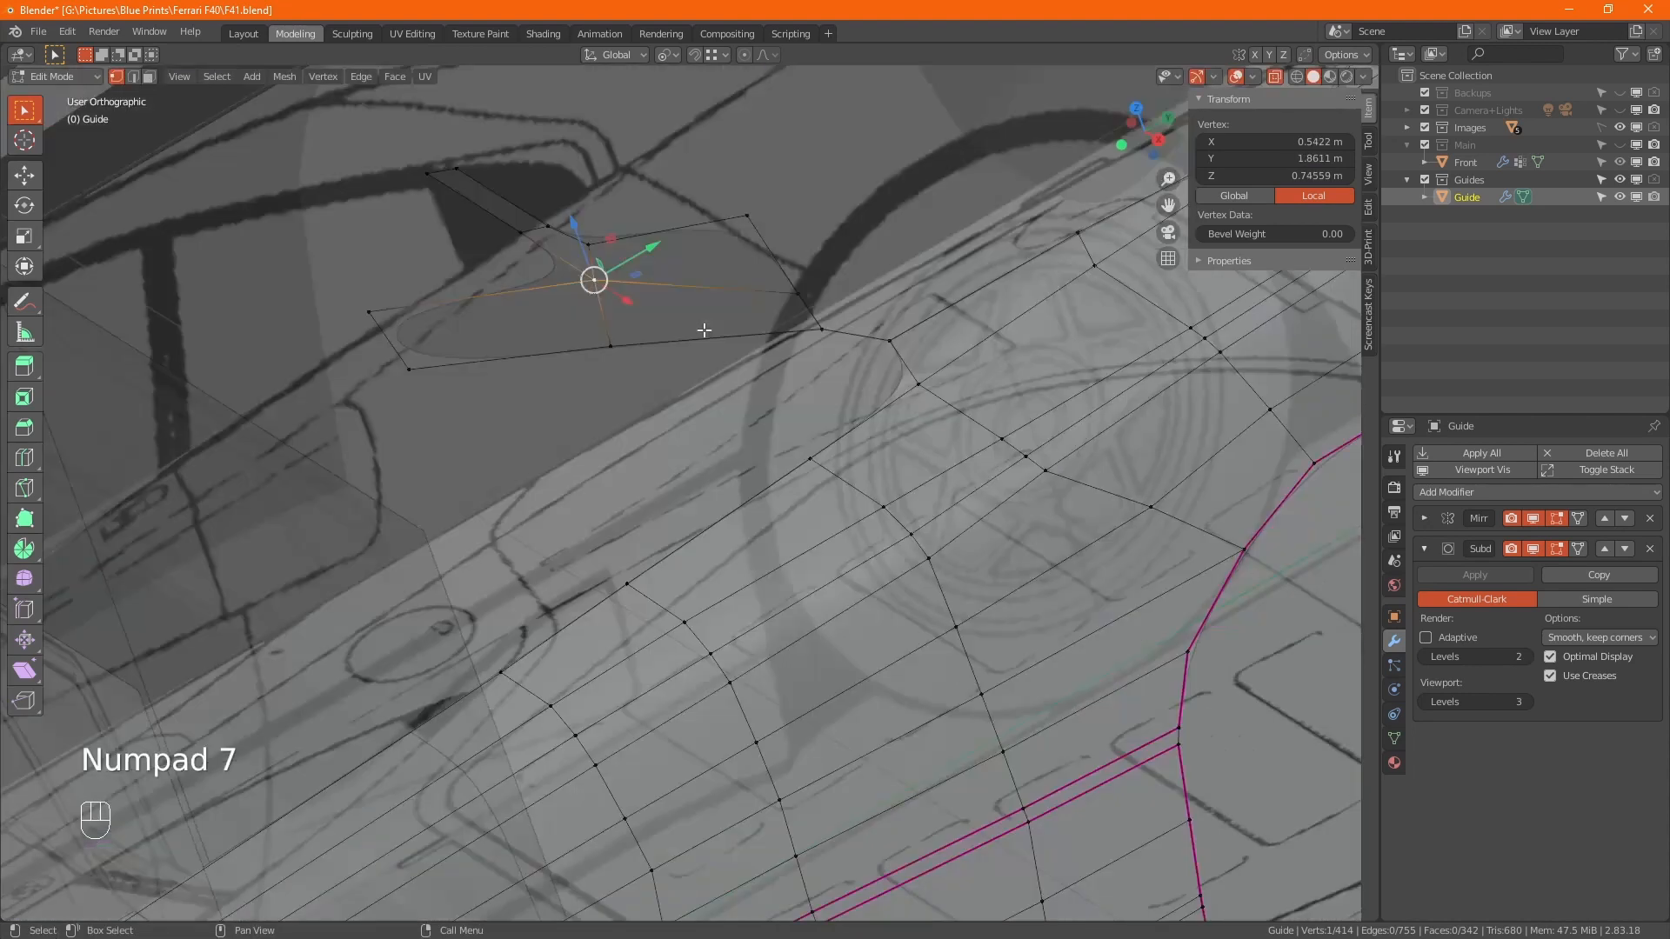
key(KP_7)
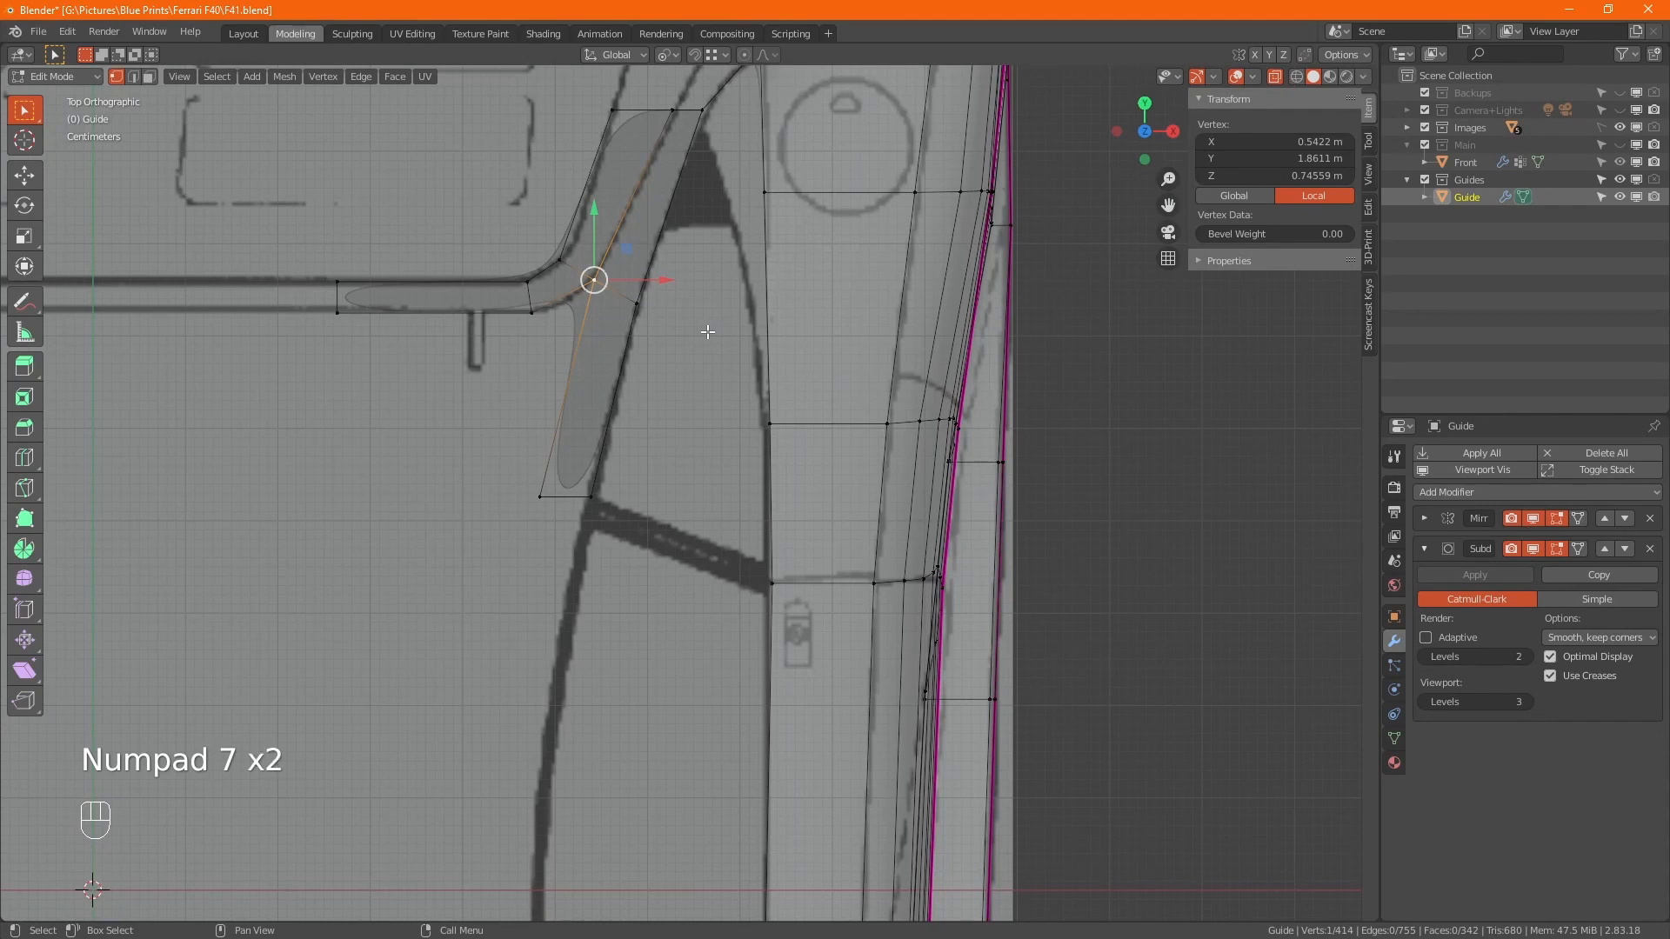
key(KP_3)
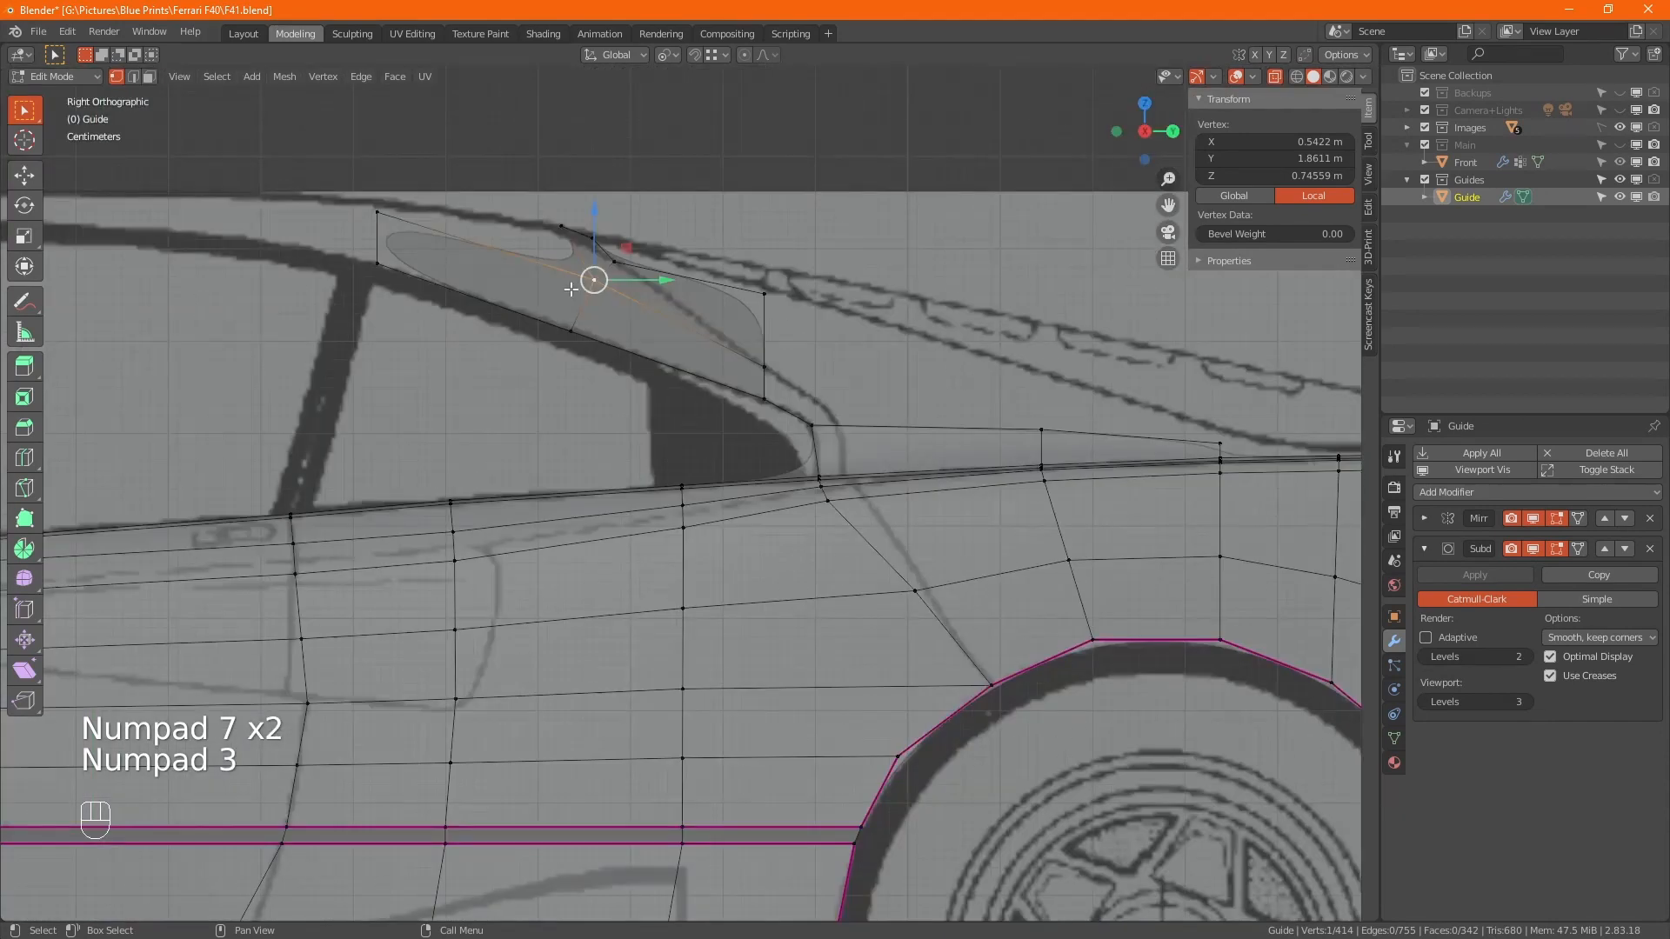
drag(603, 254, 629, 215)
Raise the rear inner bend vertex in Z by about 0.016 m and nudge the strip's rear innermost vertex slightly up
click(616, 263)
scroll(609, 250, up, 4)
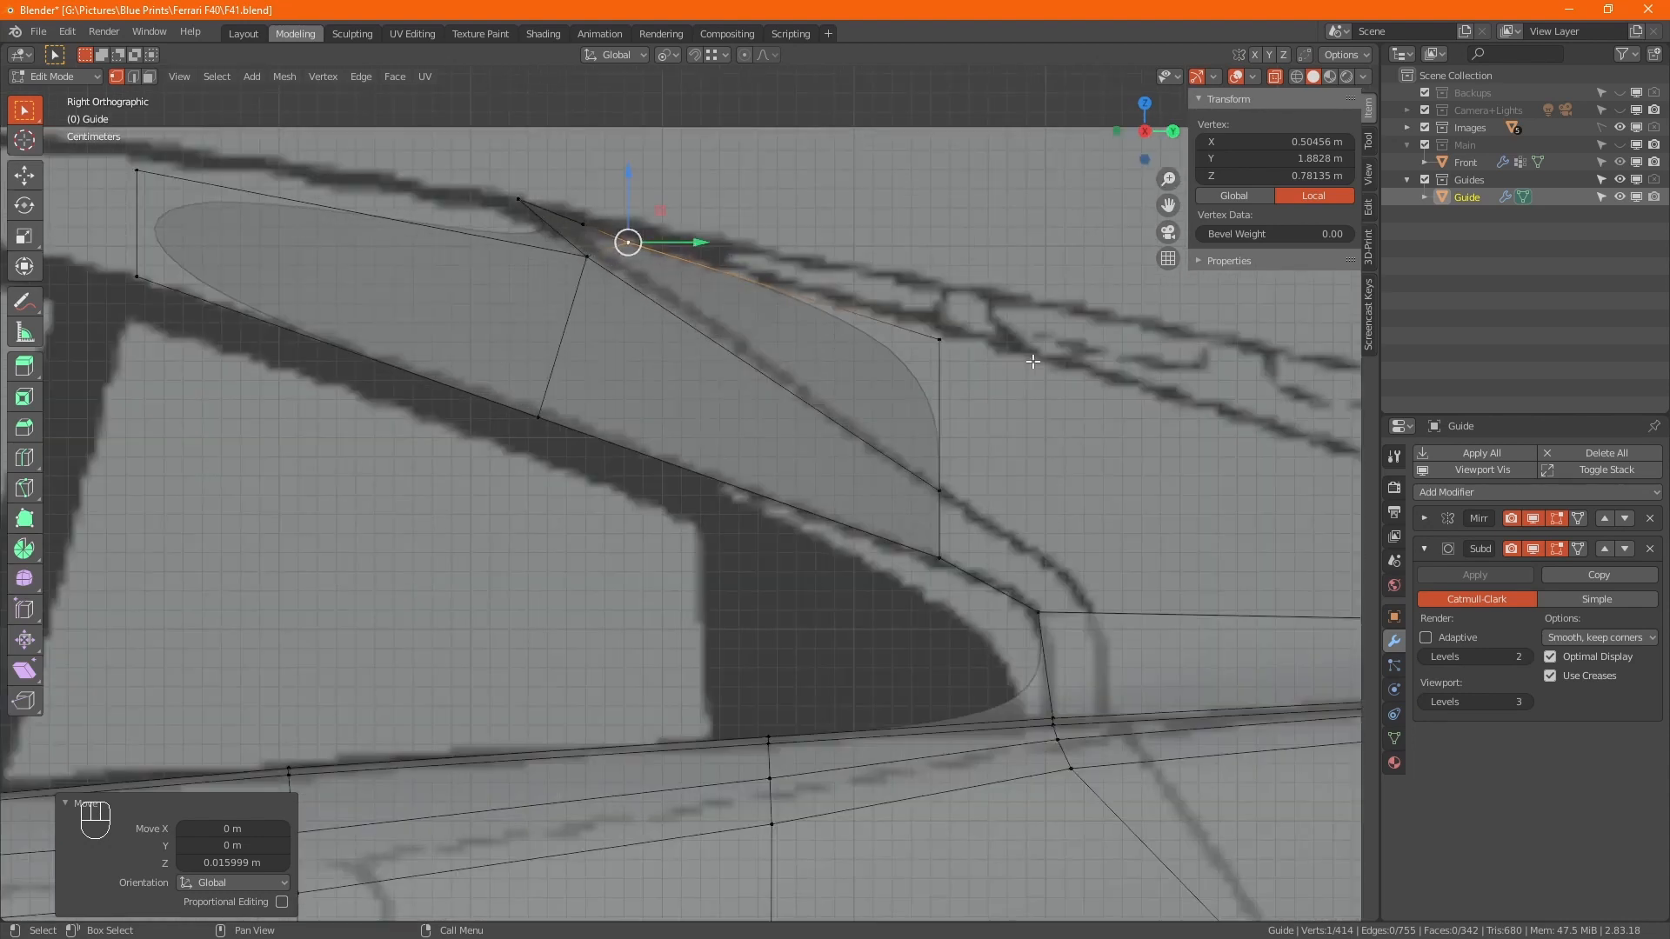
click(947, 338)
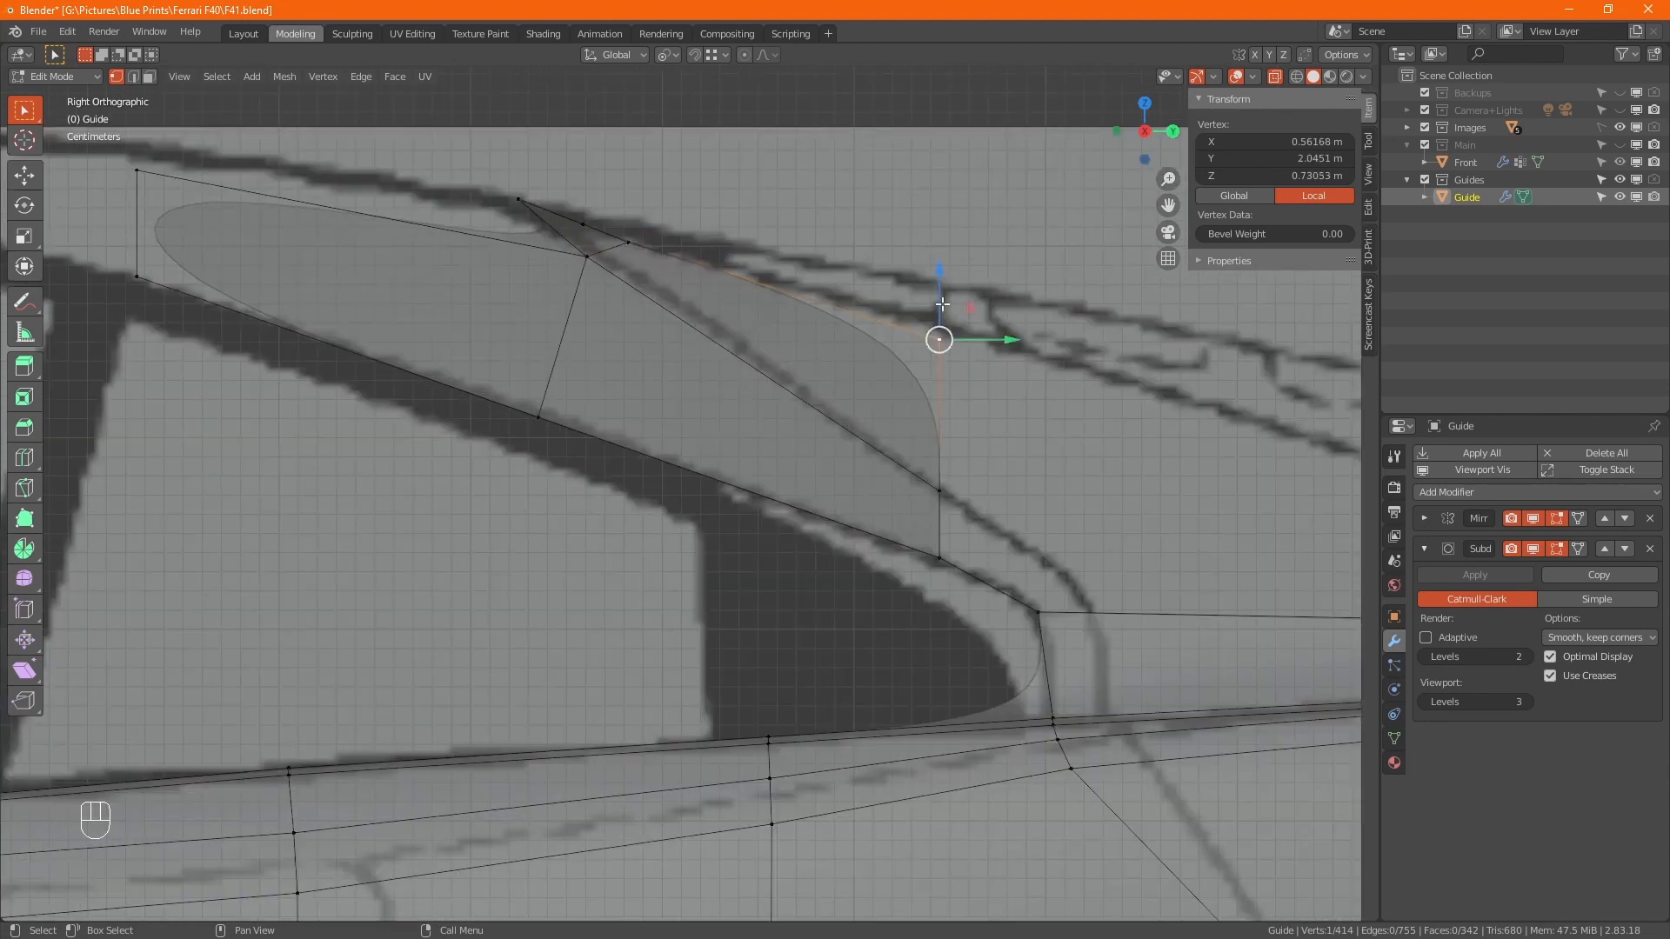
drag(942, 301, 942, 293)
Raise the middle vertex at the seam bend in Z by about 0.004 m and the strip's rear middle vertex by about 0.0014 m
click(590, 260)
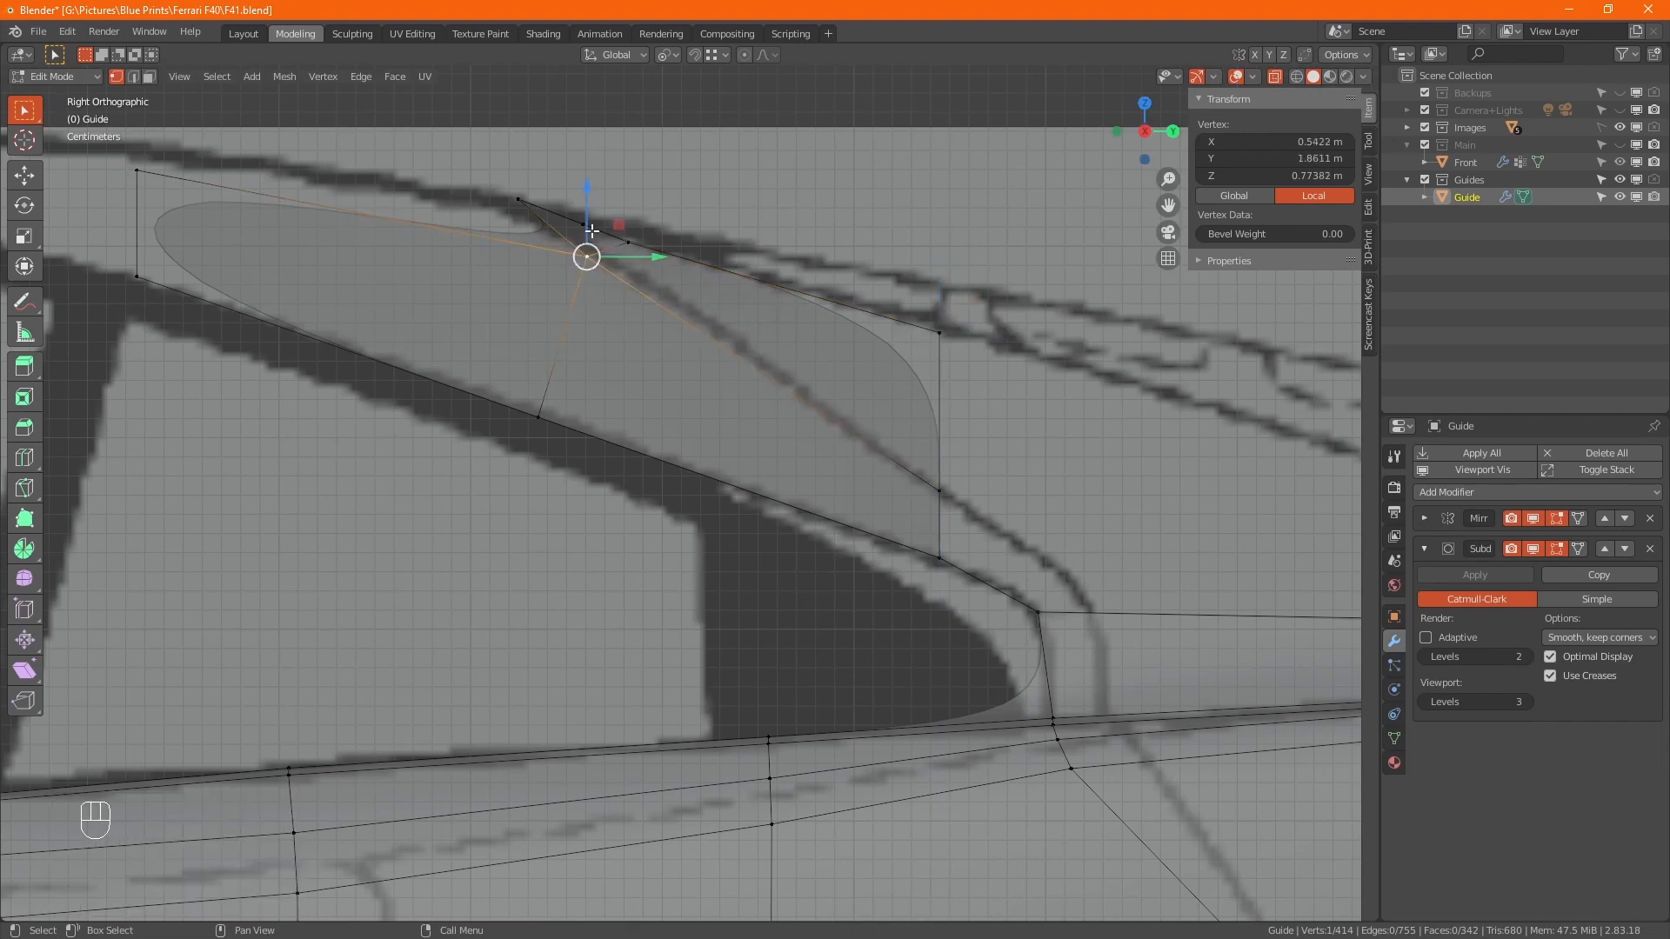
drag(589, 223, 589, 215)
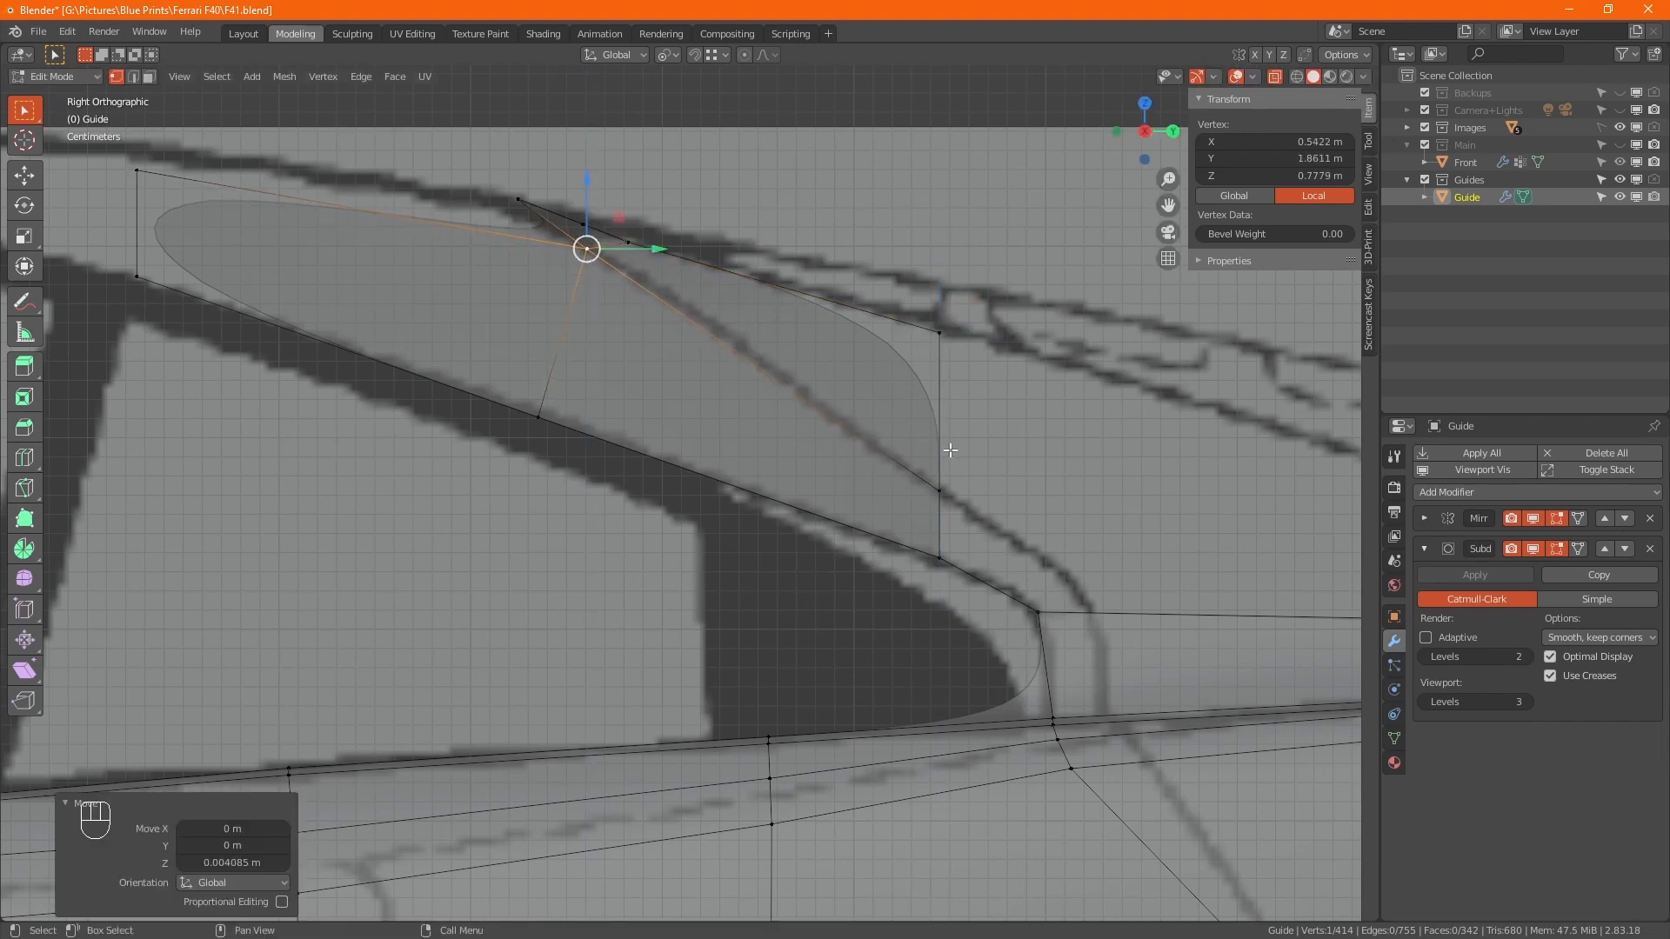
click(939, 488)
drag(940, 431, 940, 430)
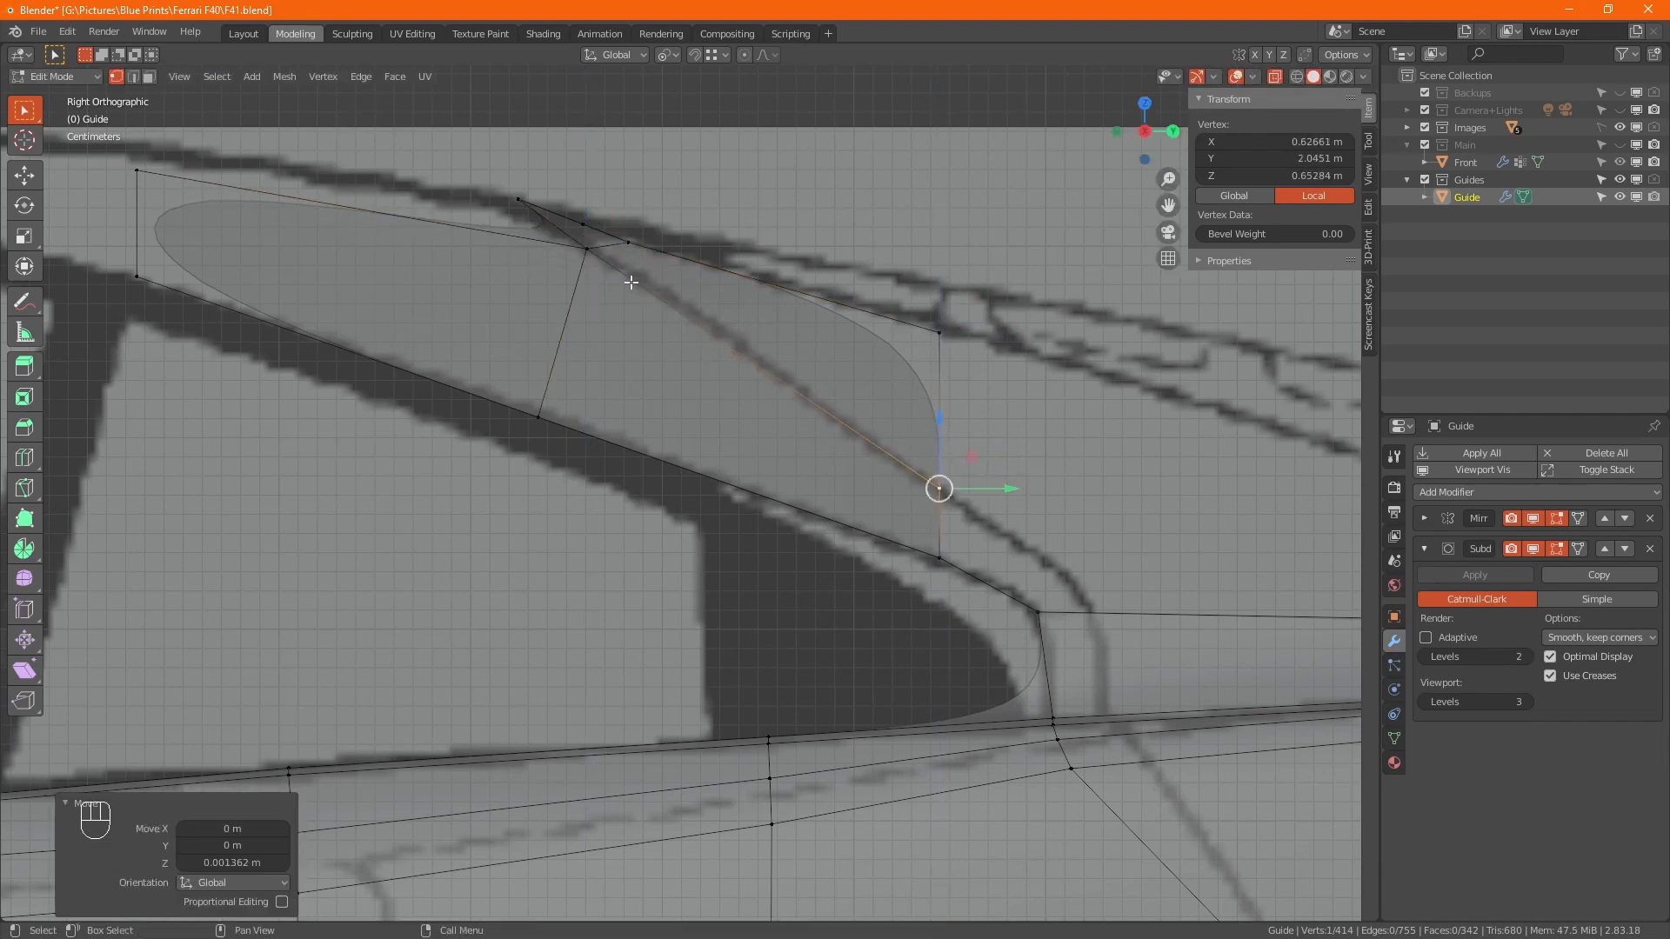
Lower the cross strip's inner front vertex in Z by about 0.004 m together with the other front-edge vertex
click(587, 249)
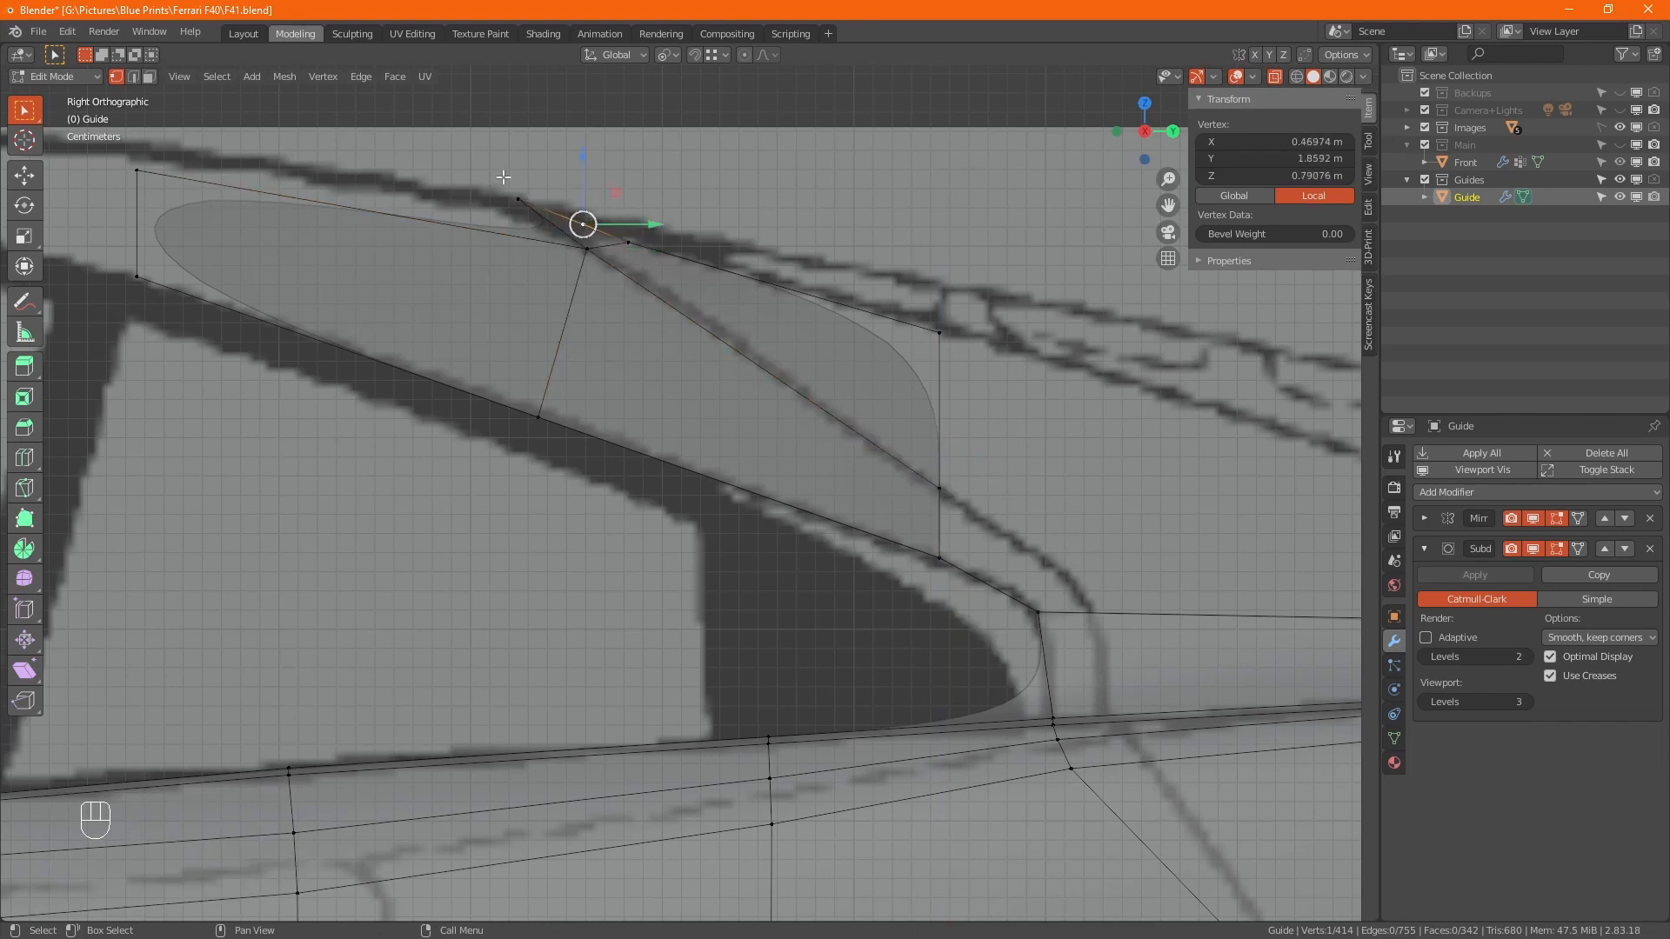
shift+click(518, 198)
key(g)
key(z)
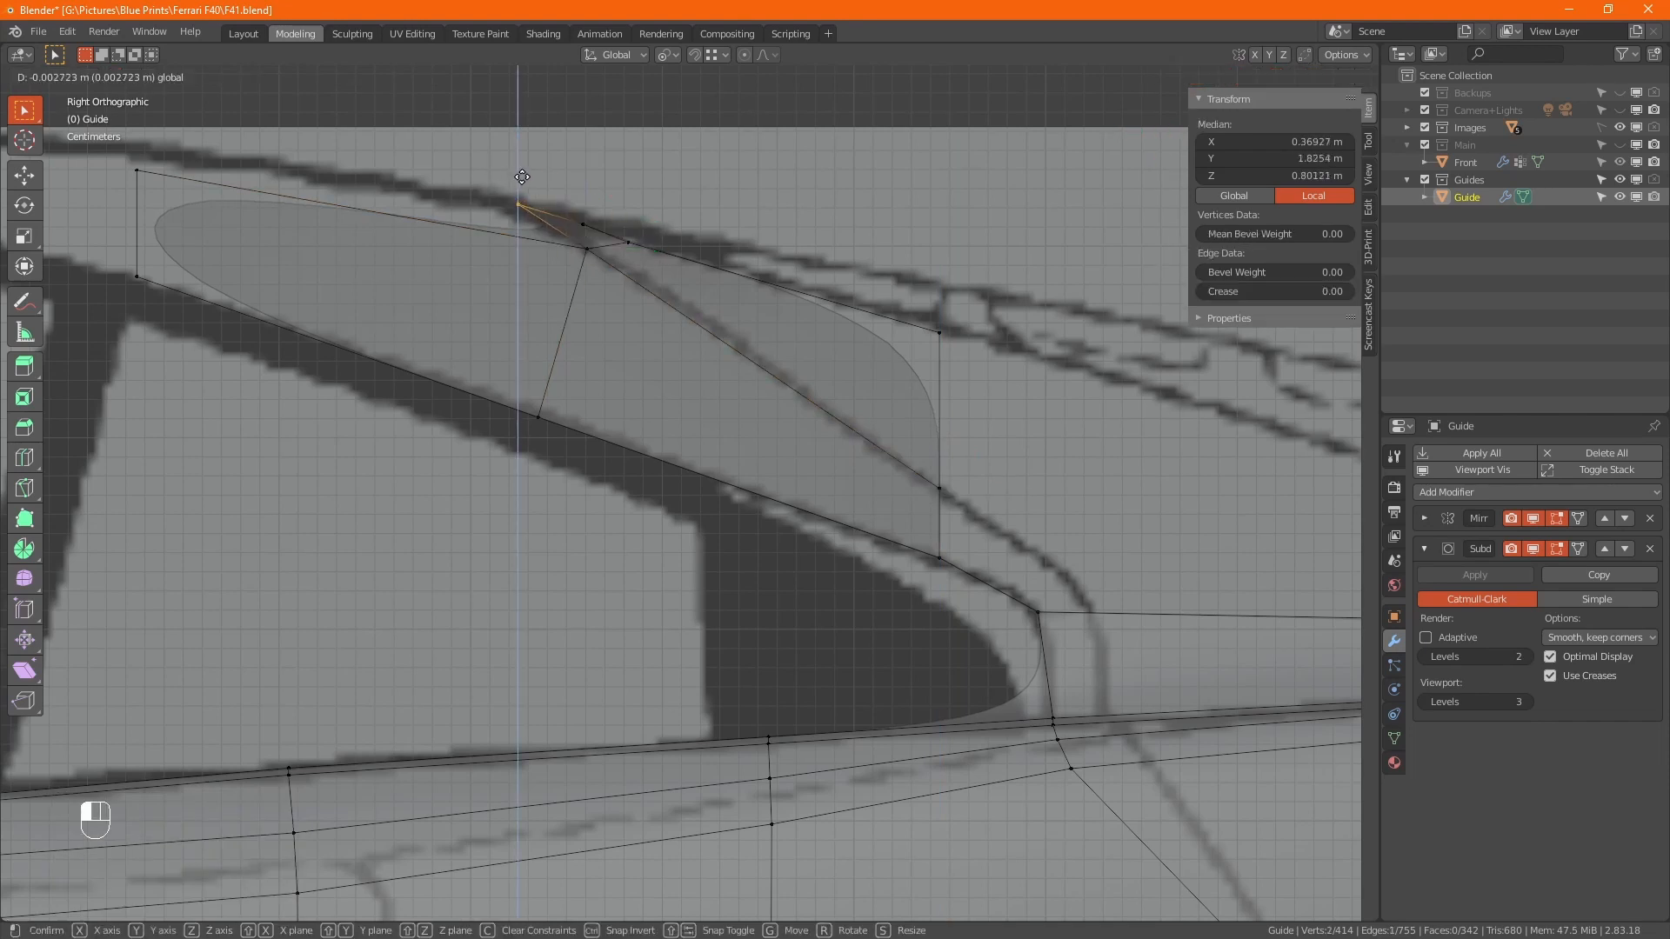
click(519, 178)
Lower the cross strip's rear outer corner vertex in Z by about 0.0023 m and its front outer corner vertex by about 0.0018 m
click(584, 193)
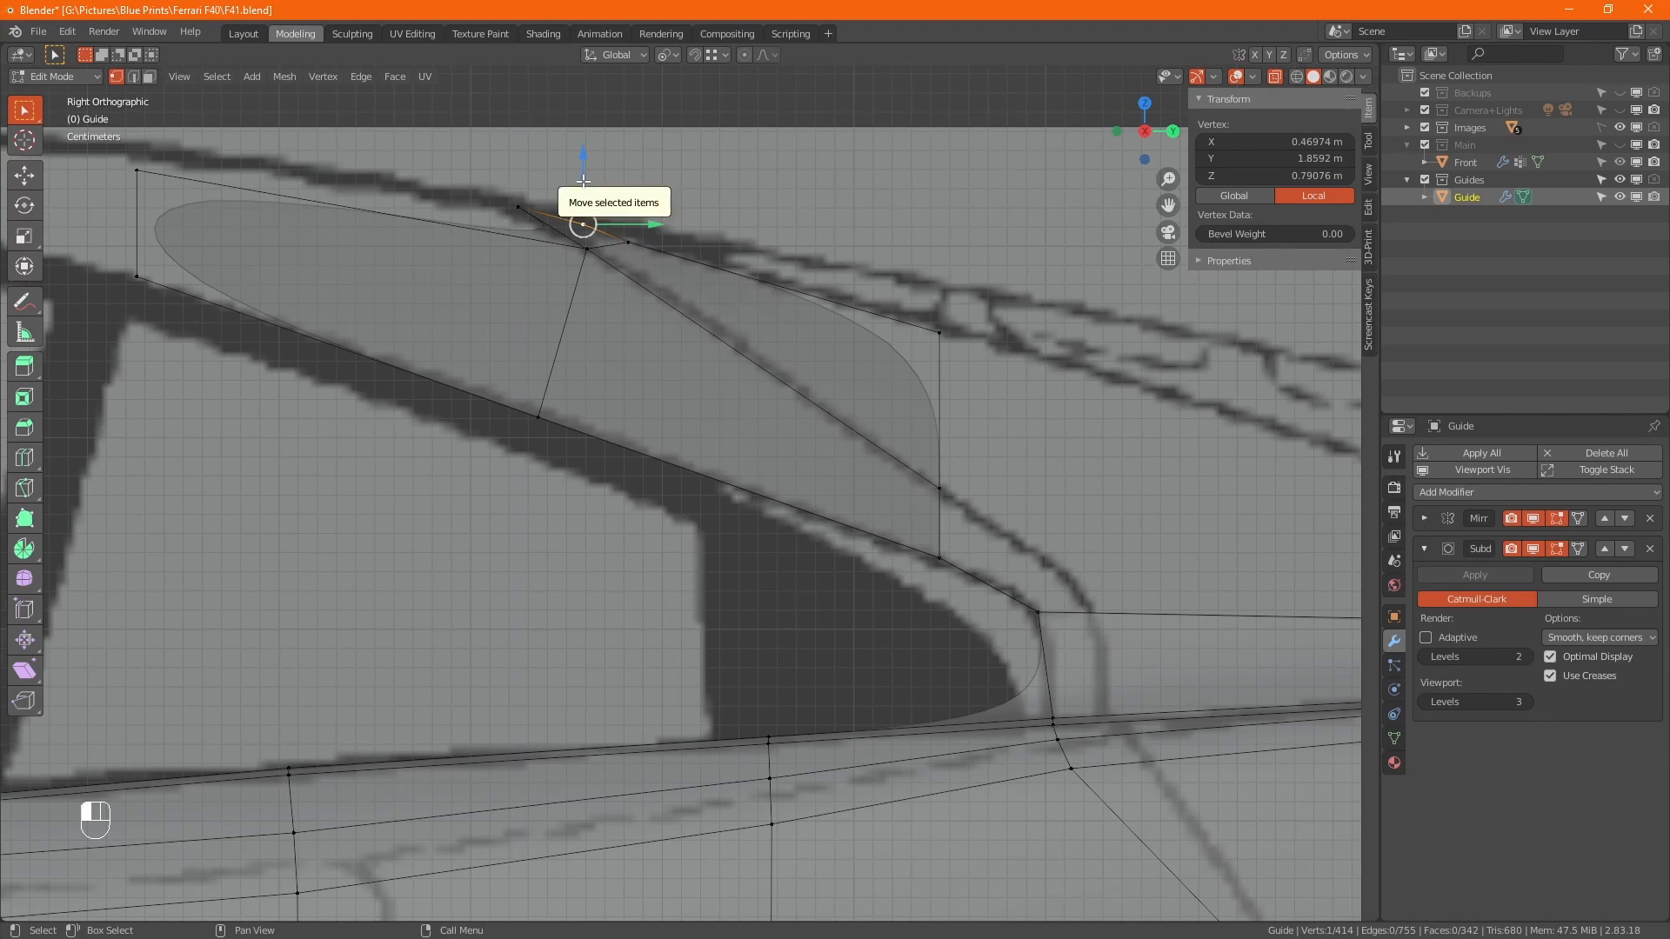
drag(587, 190, 597, 194)
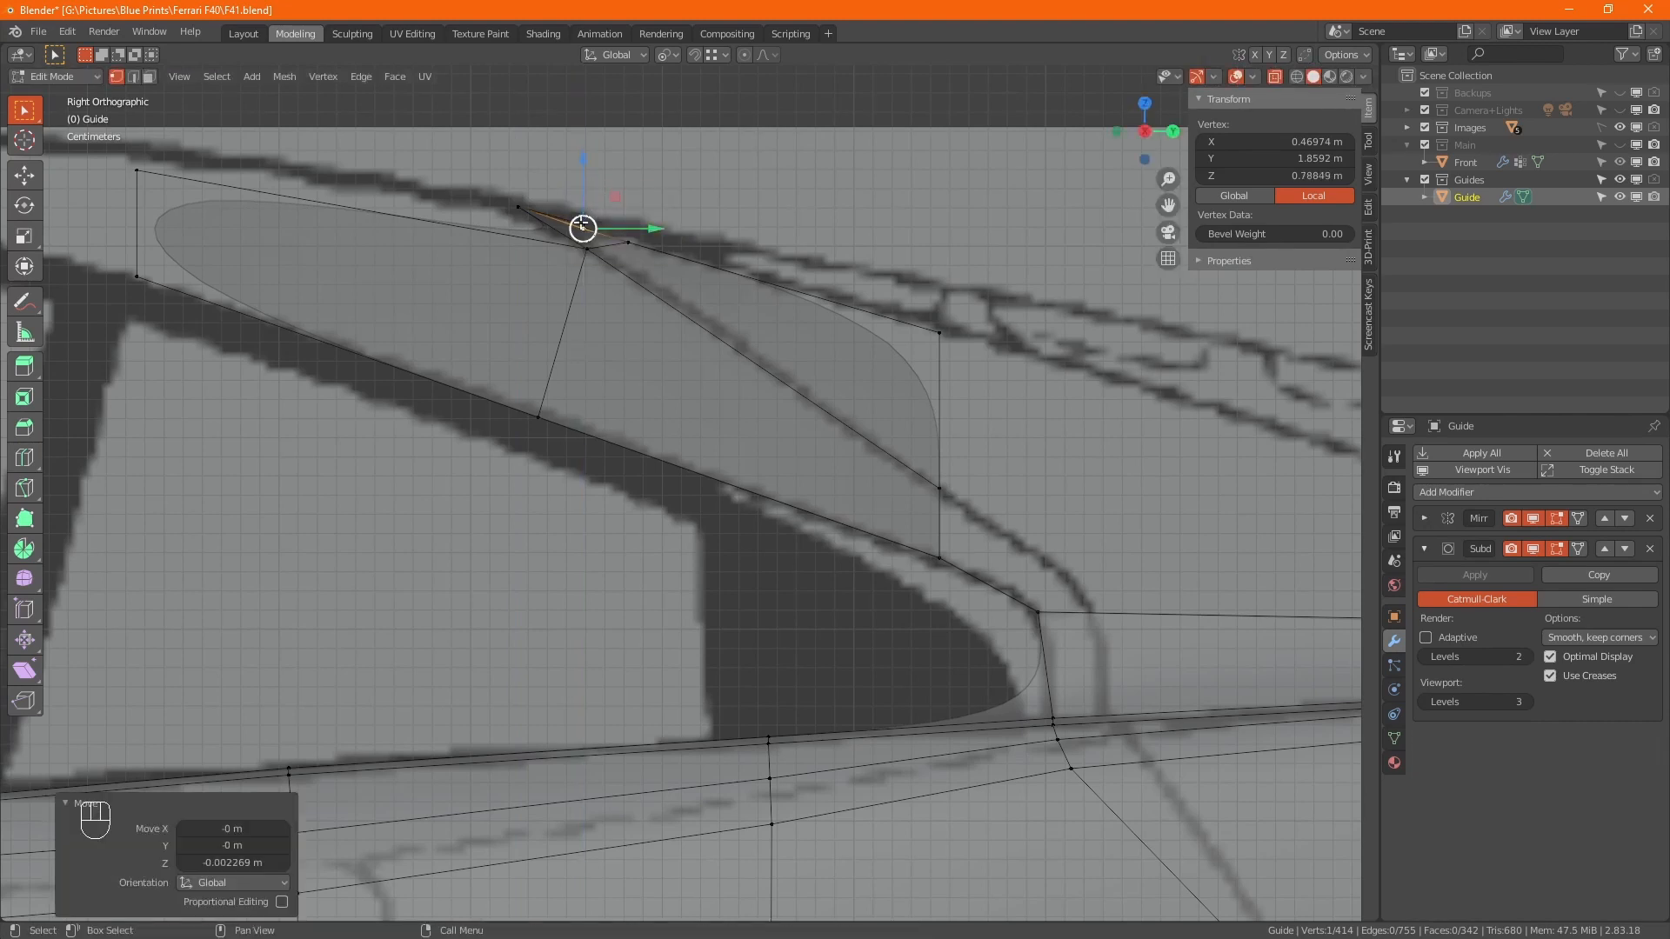
click(531, 215)
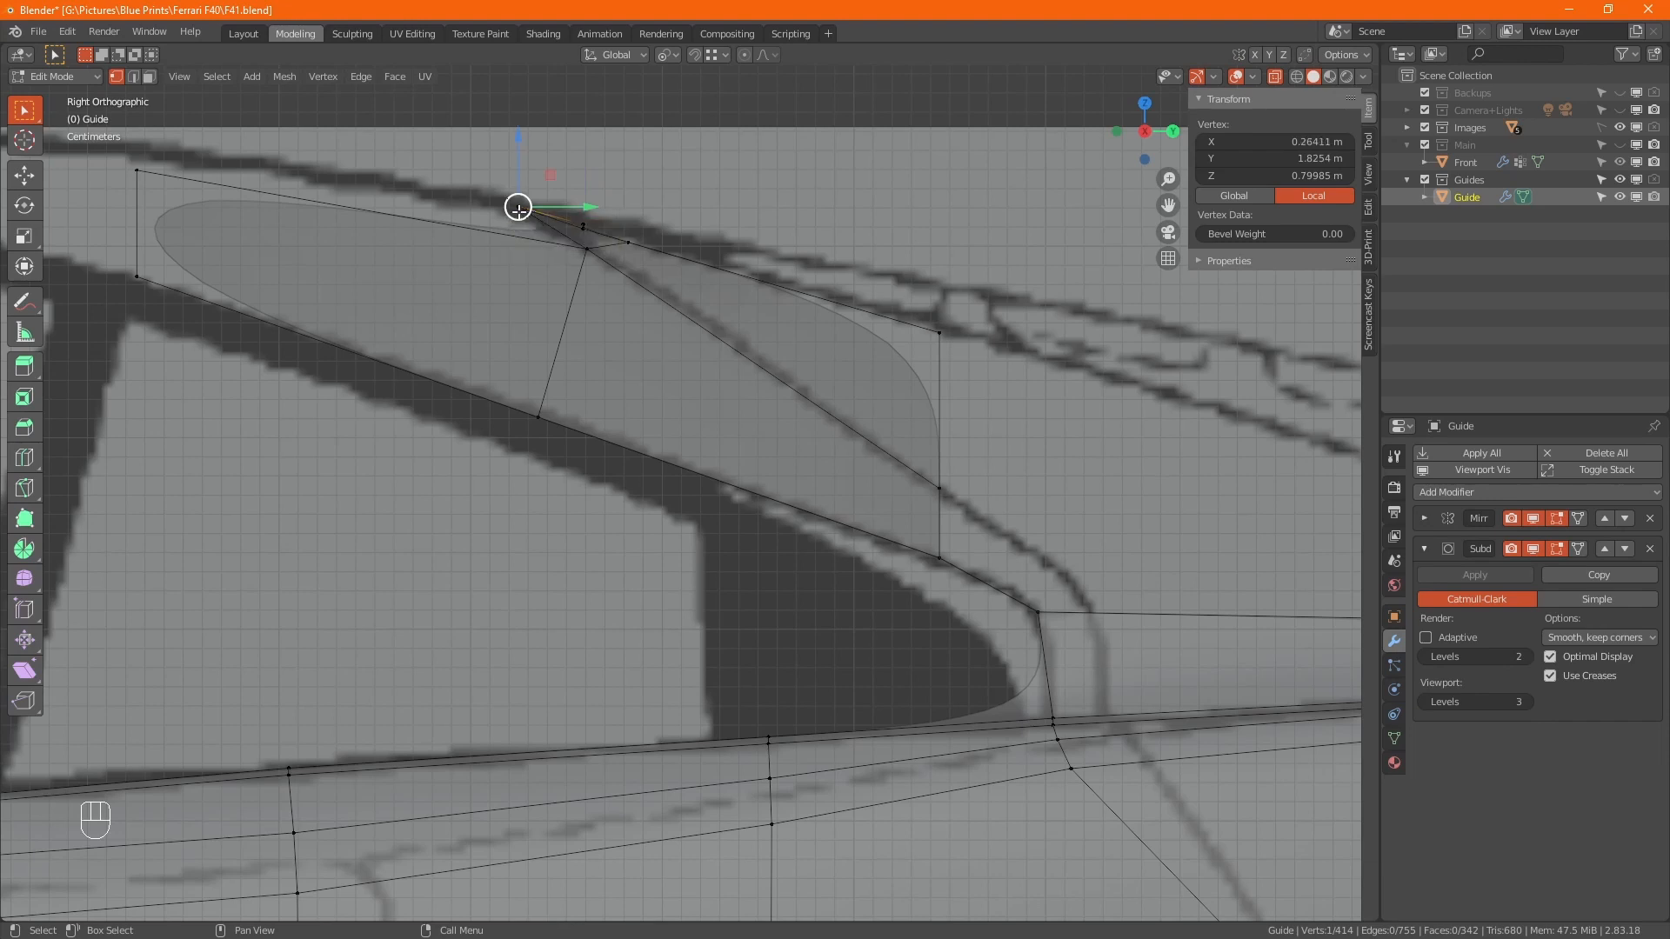
click(518, 207)
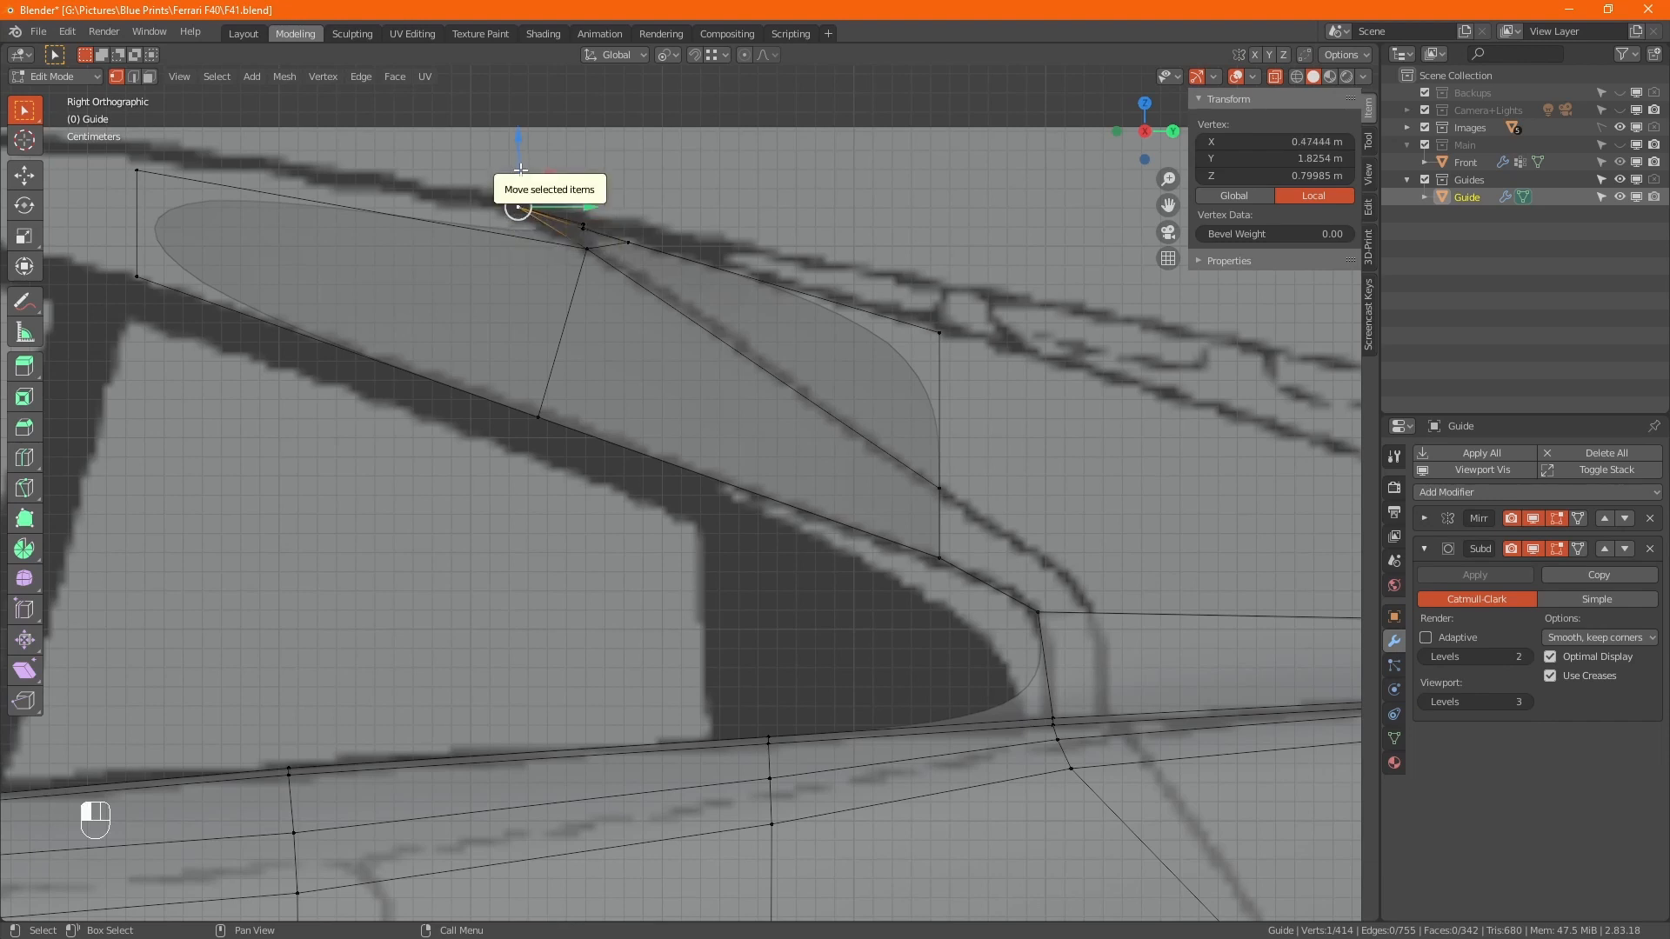
drag(520, 169, 528, 175)
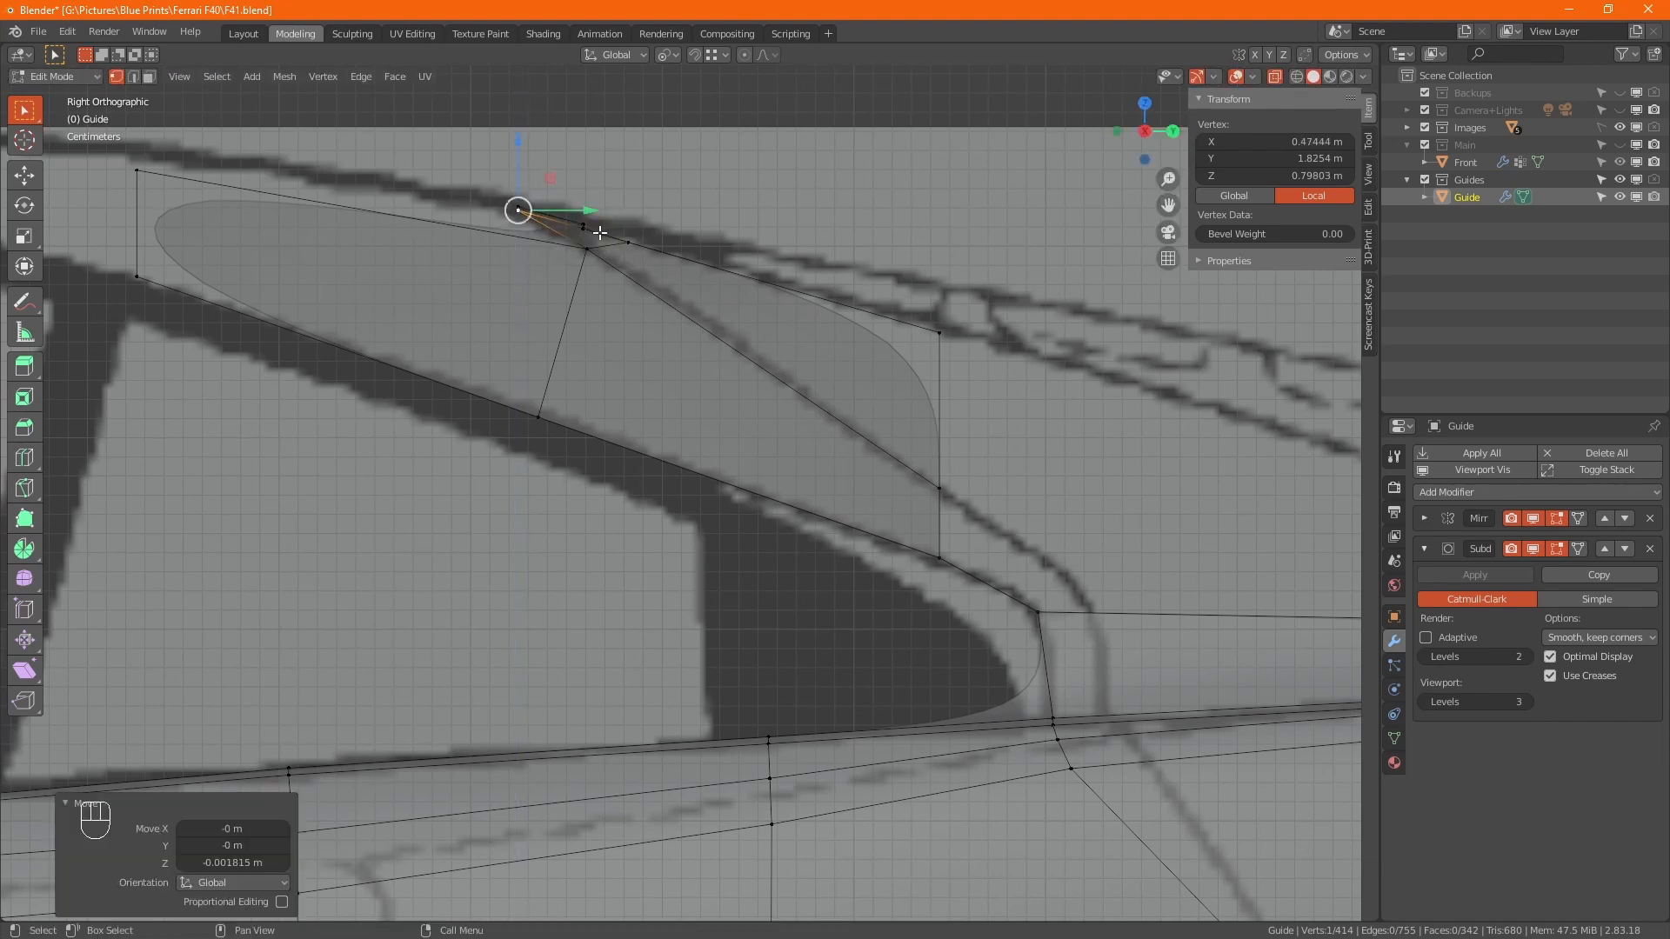
Extrude the cross strip's inner edge along X by -0.2995 m to the car's centreline
key(KP_7)
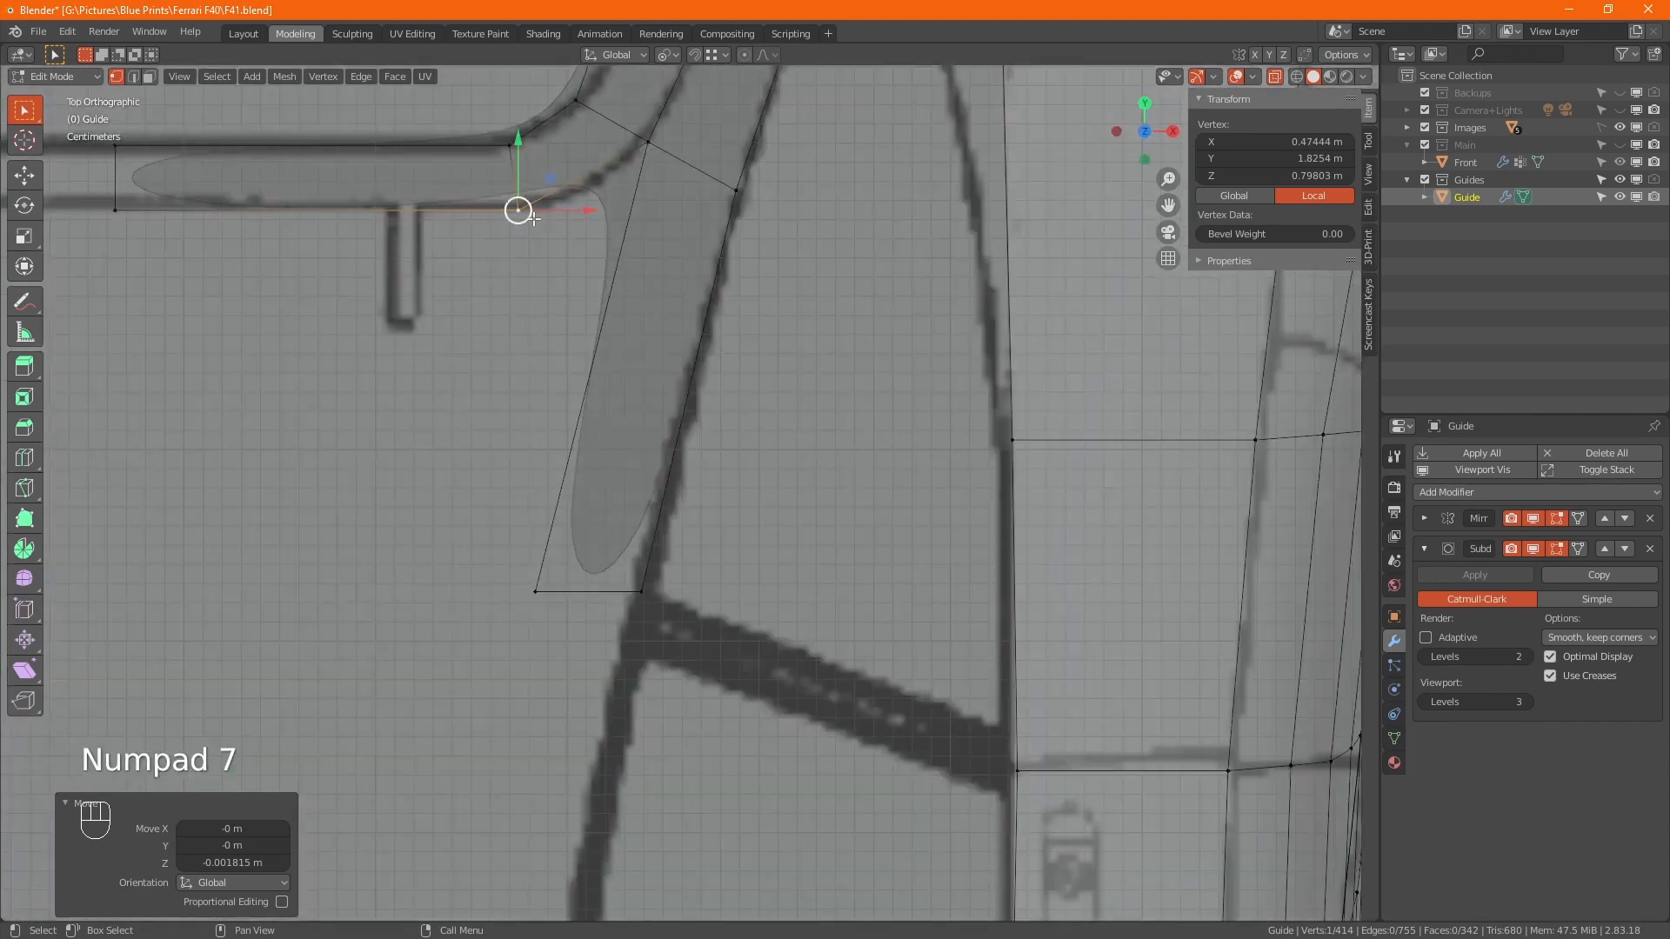
scroll(600, 234, down, 4)
drag(602, 294, 676, 463)
key(e)
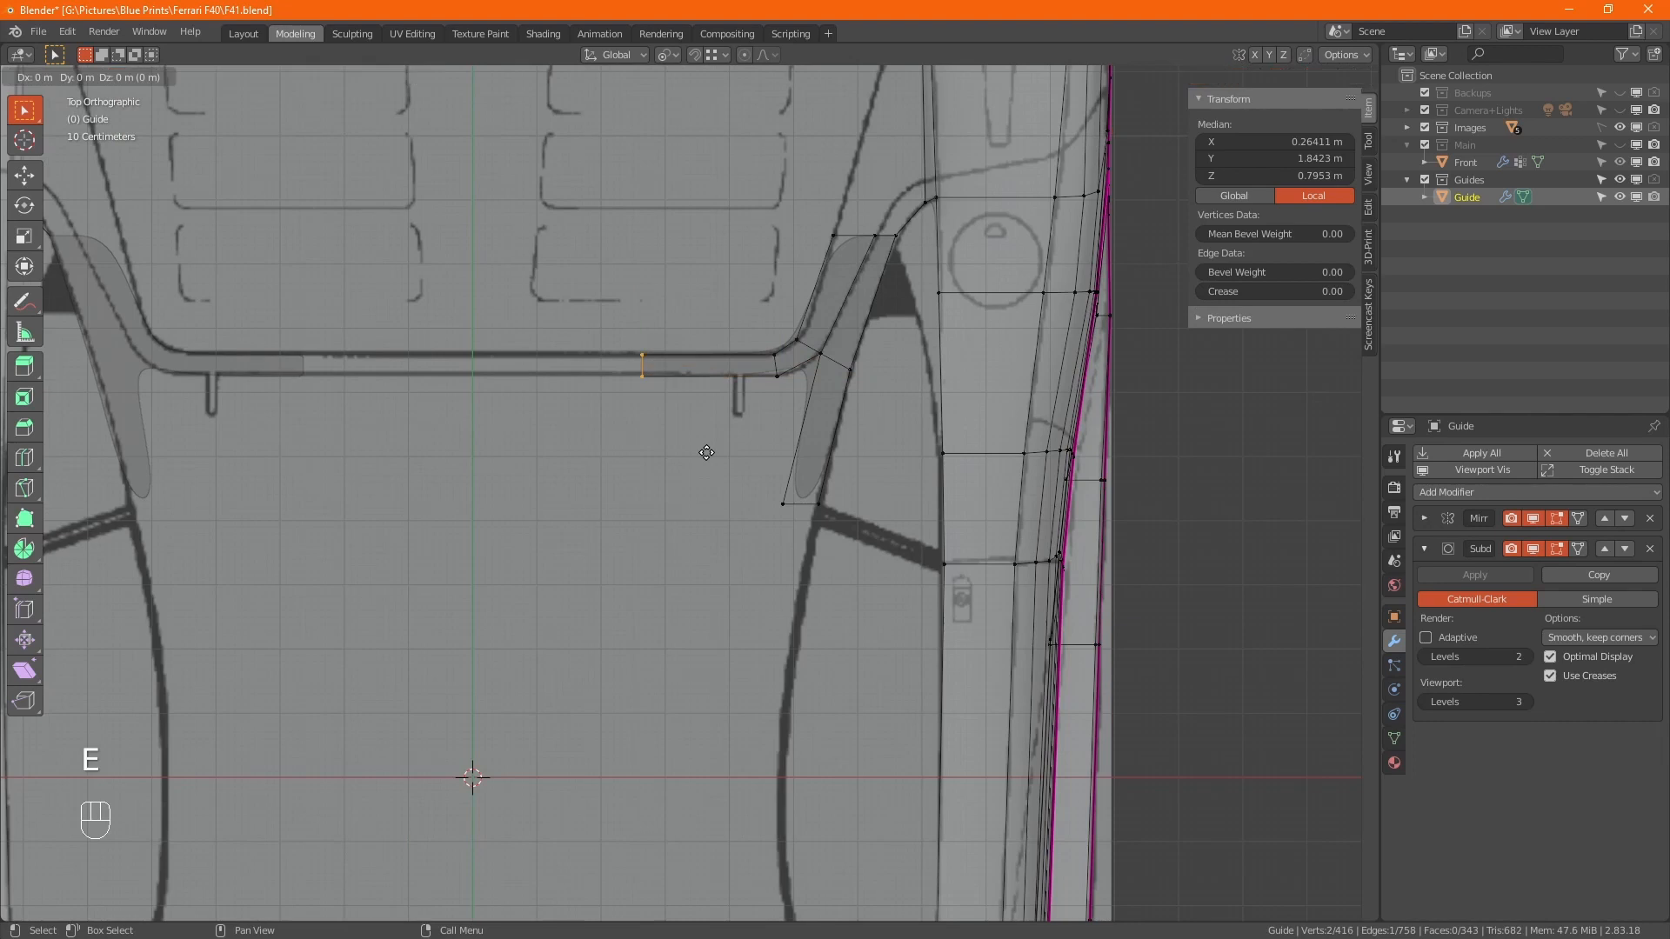
key(x)
click(513, 442)
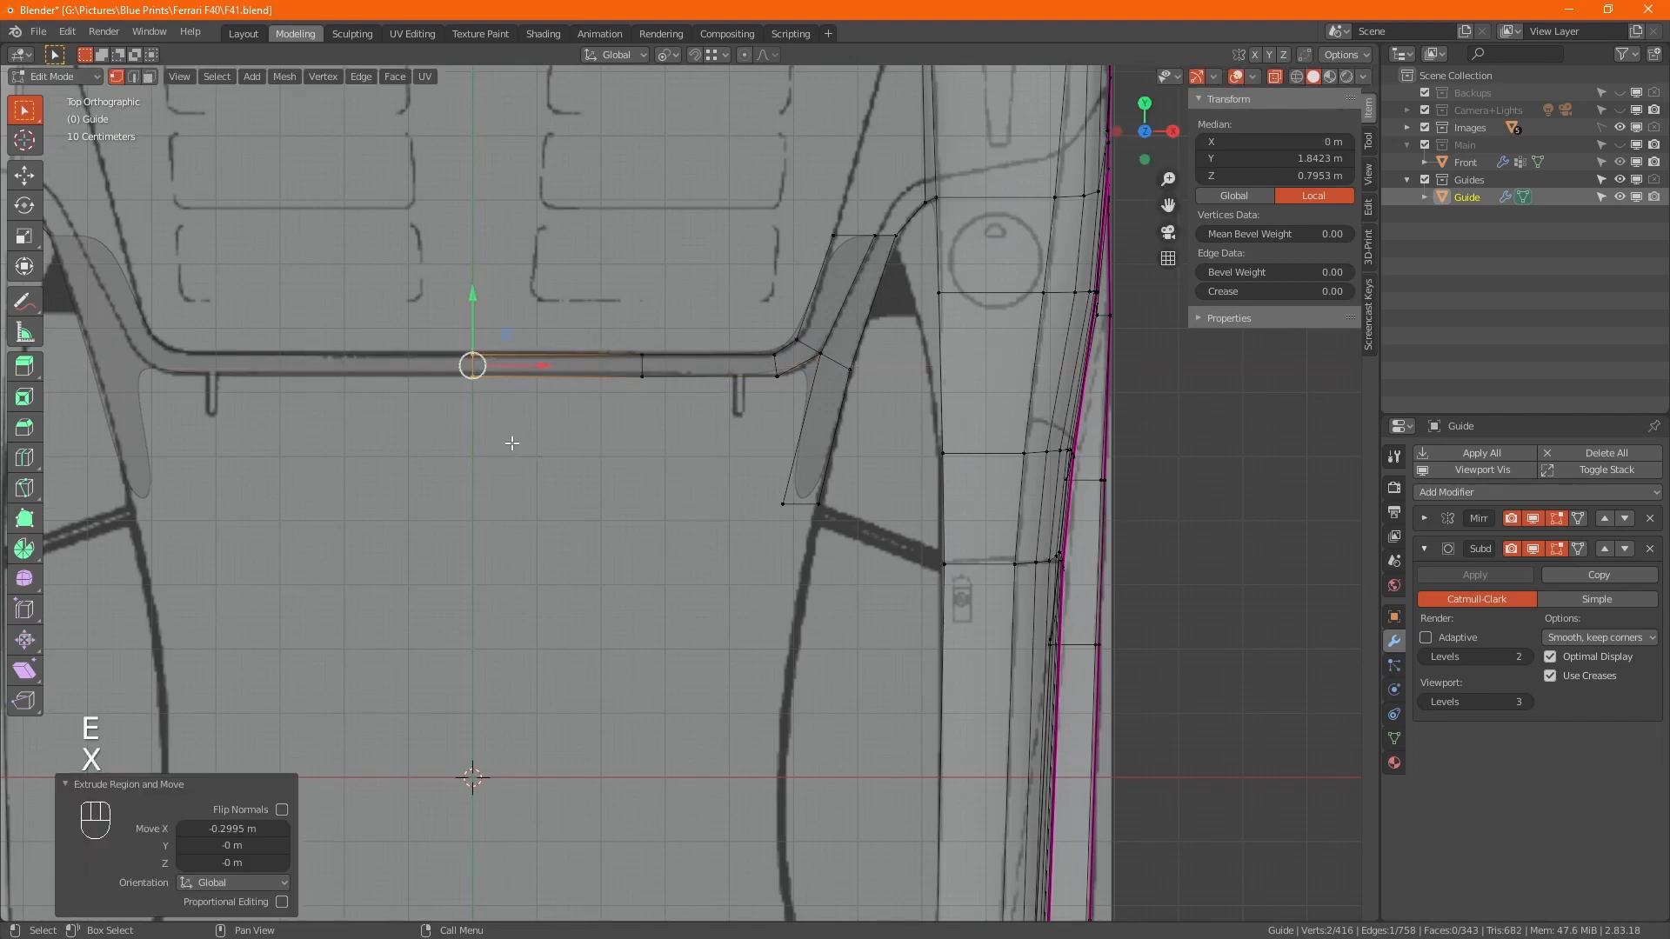
Raise the cross strip's centreline edge in Z by about 0.0015 m and compare the strip with the rear blueprint
key(KP_3)
scroll(486, 350, up, 5)
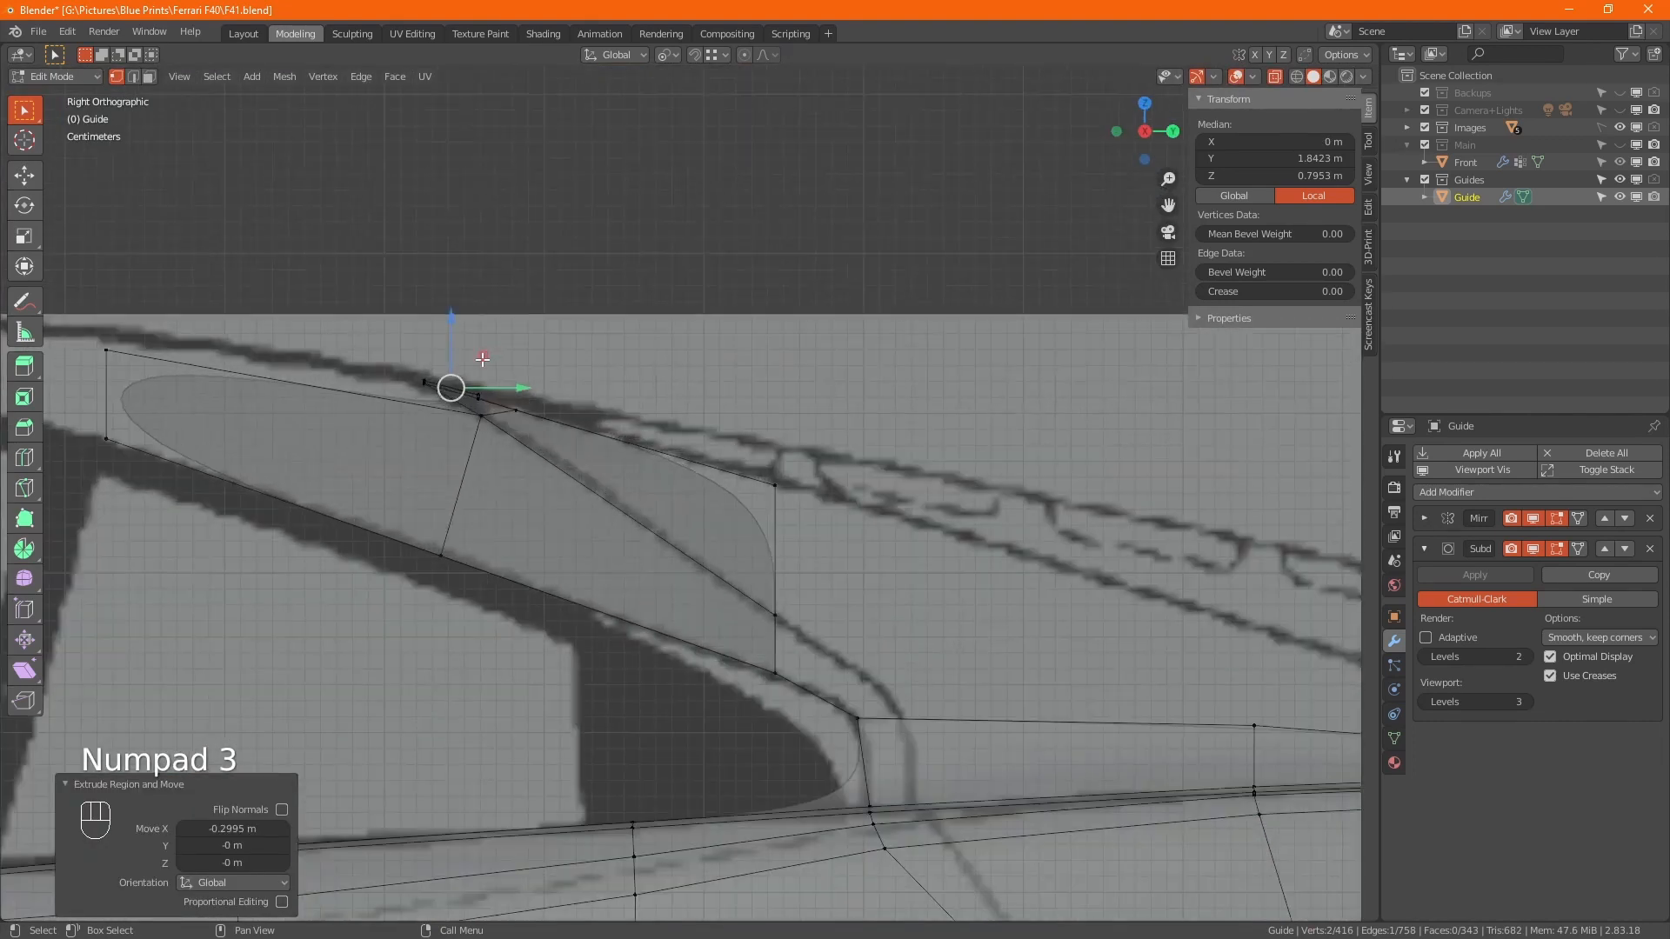
drag(430, 380, 431, 371)
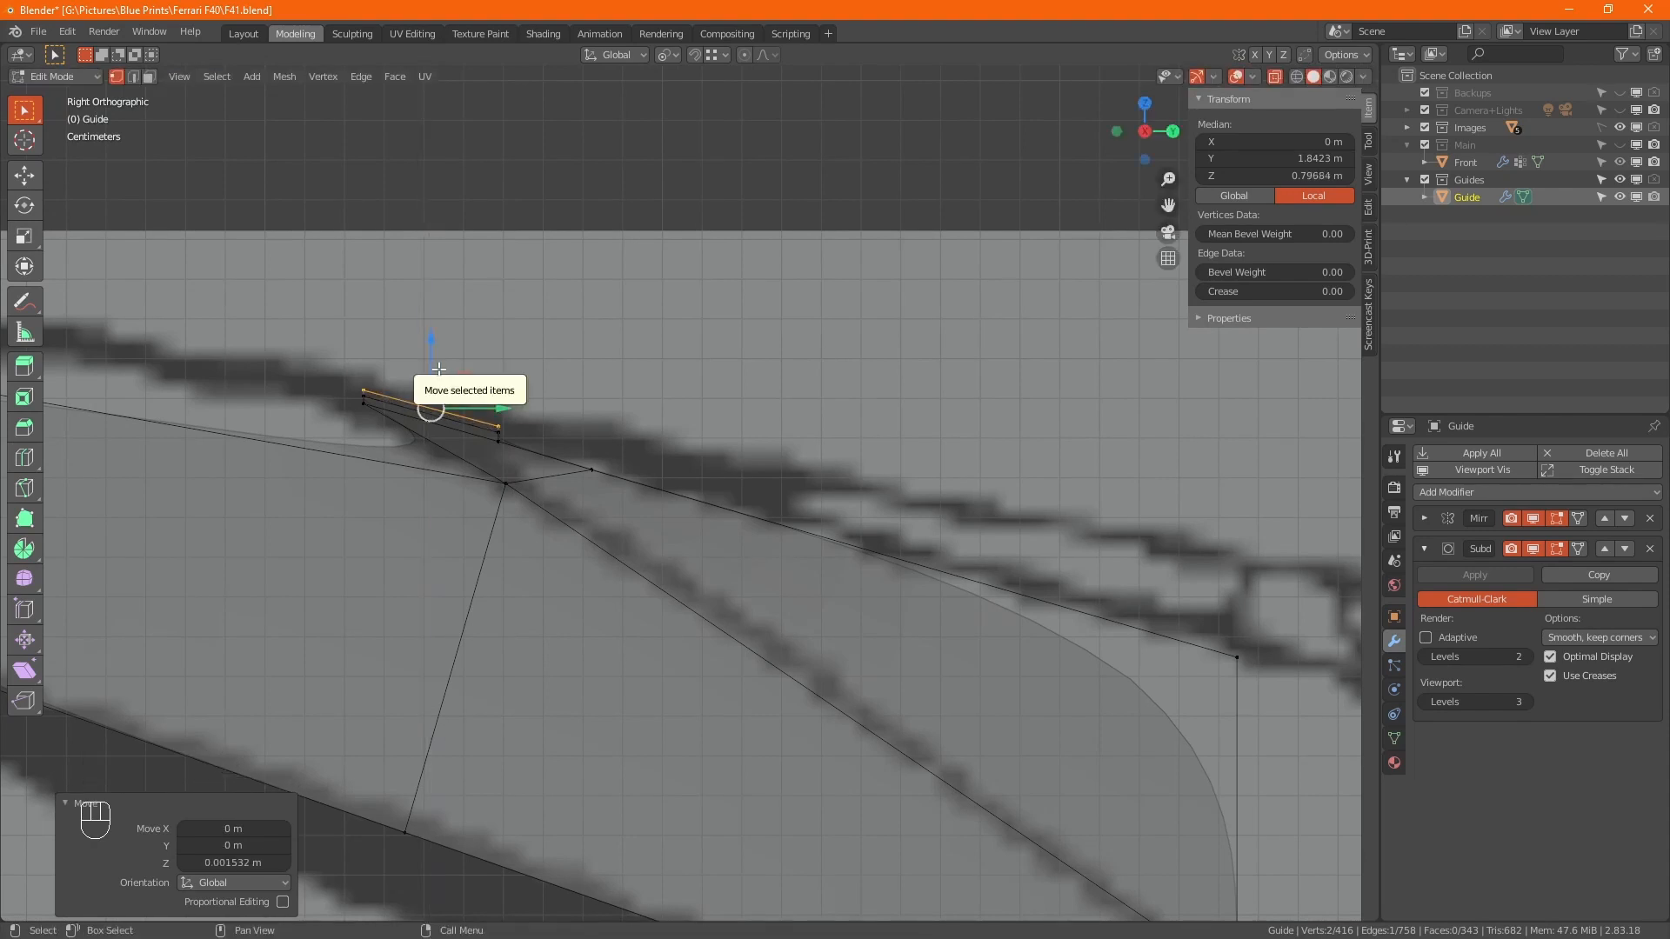
key(ctrl+KP_1)
scroll(497, 421, down, 5)
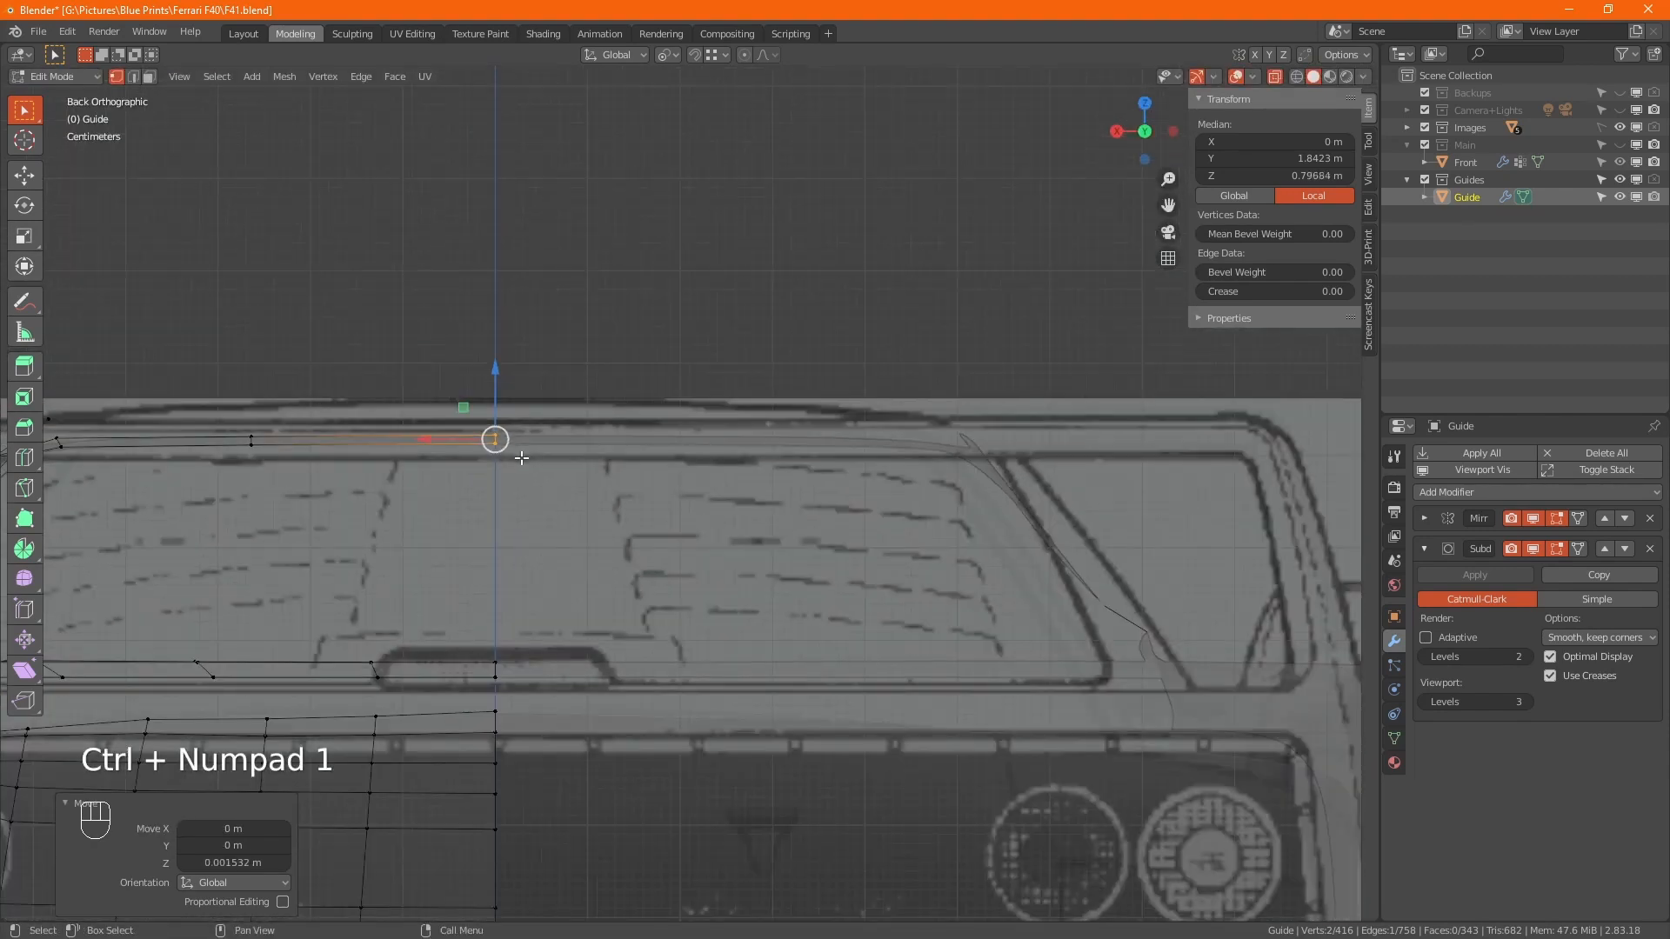
shift+middle_drag(384, 492, 640, 512)
scroll(587, 477, up, 5)
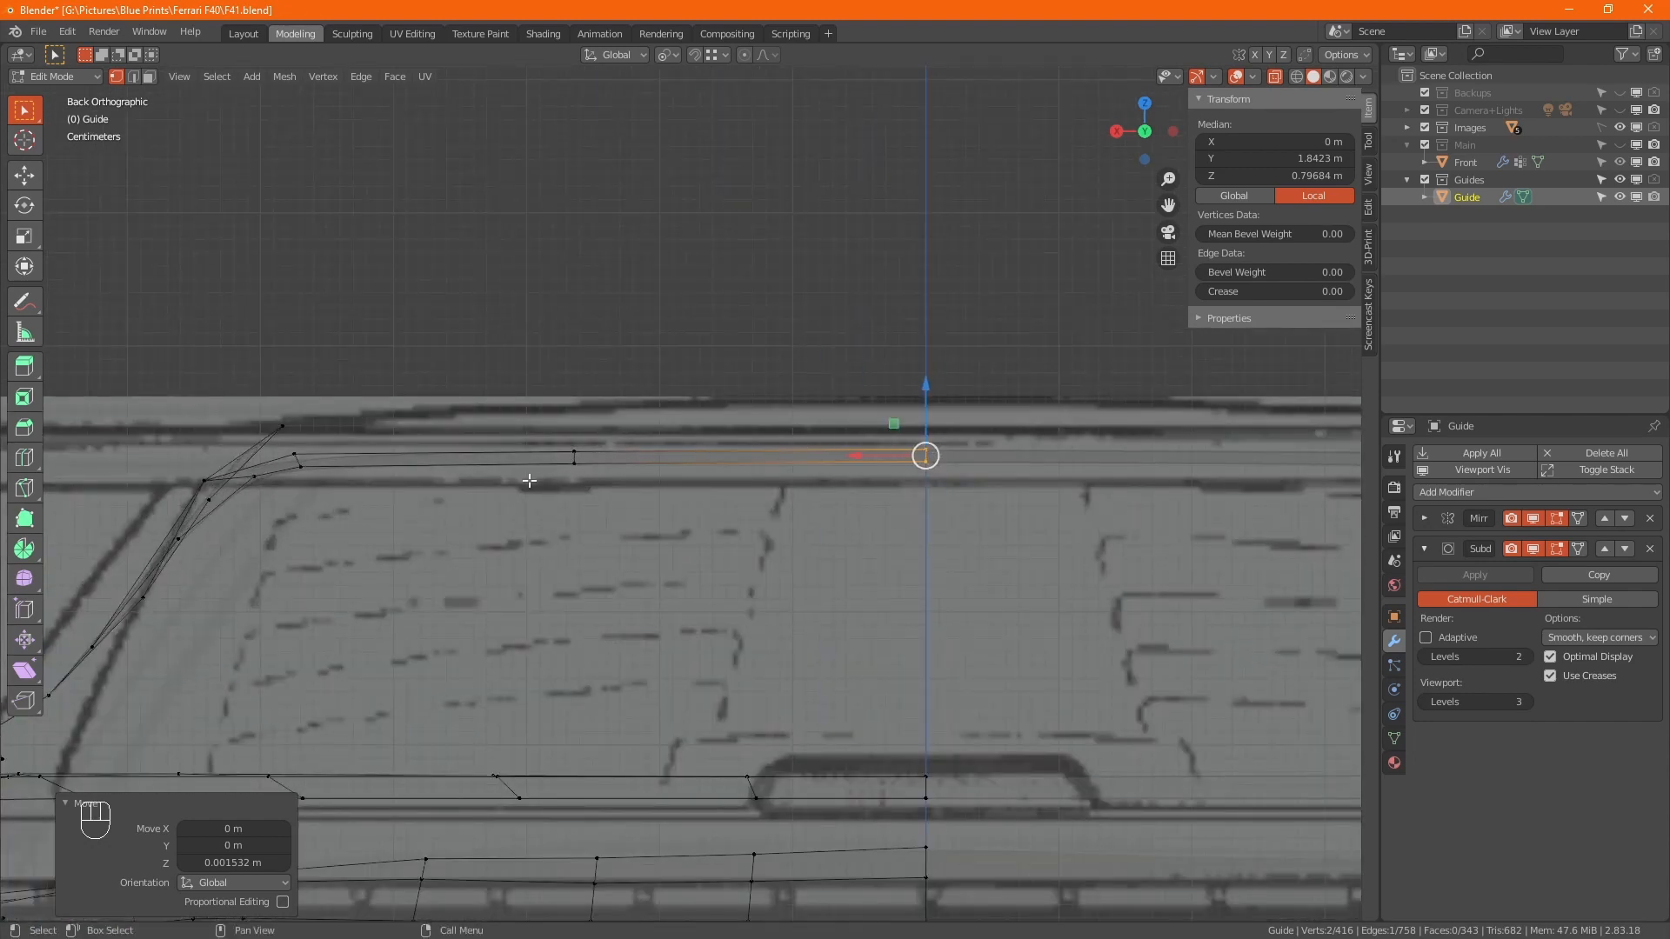
shift+middle_drag(290, 498, 559, 496)
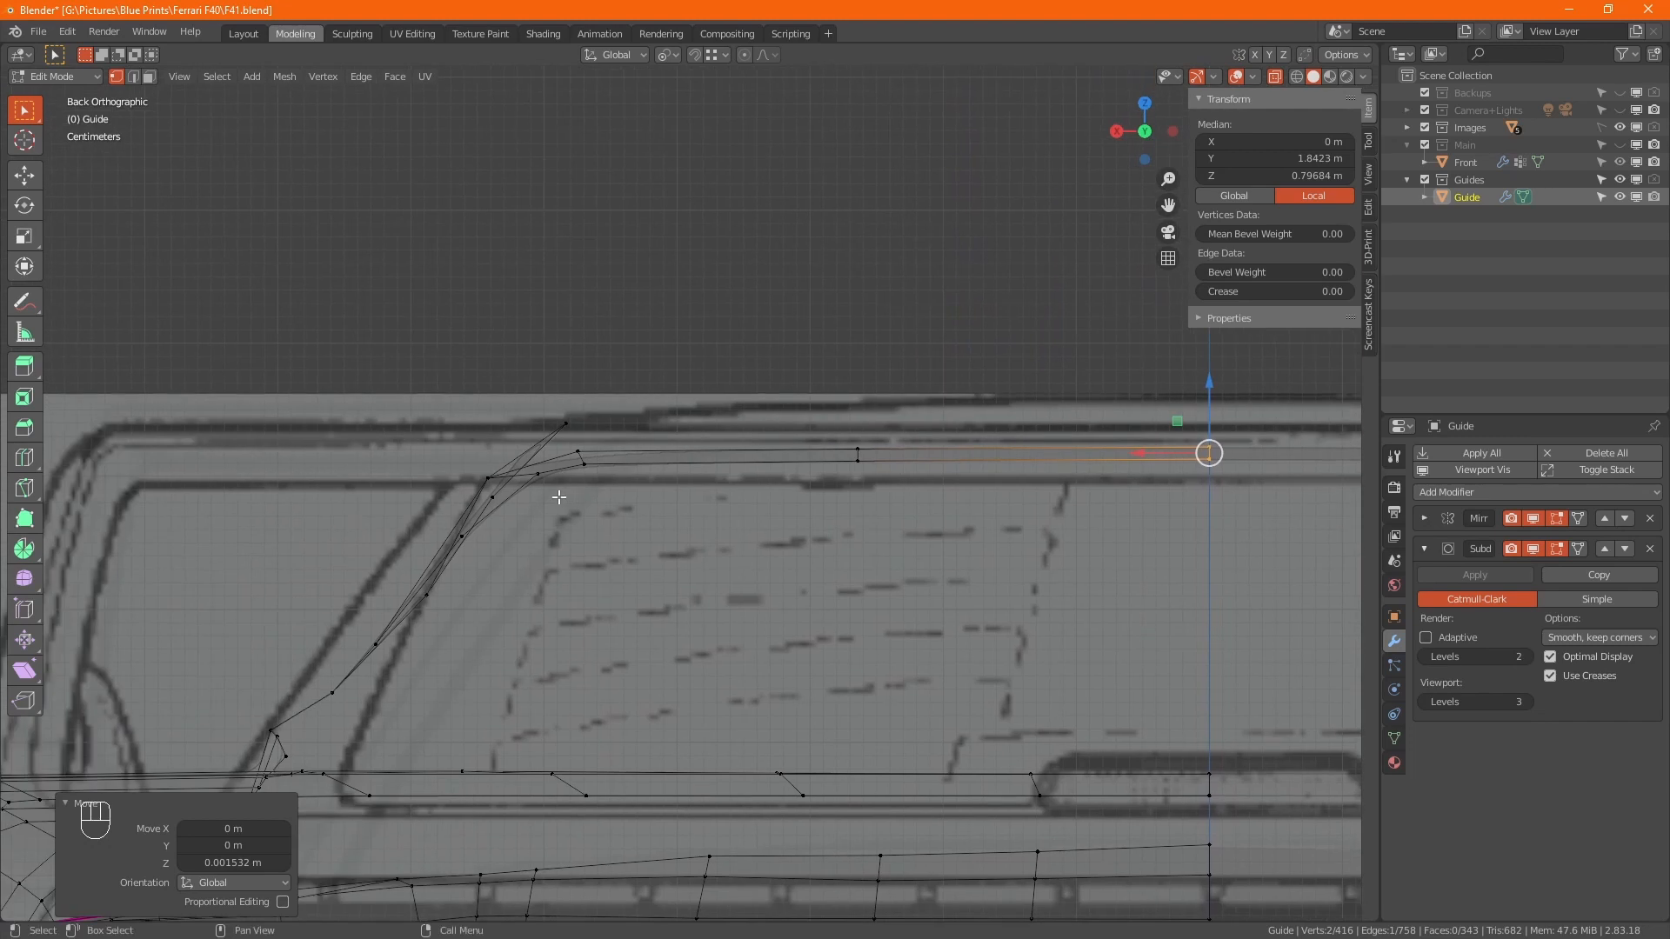
scroll(737, 479, down, 1)
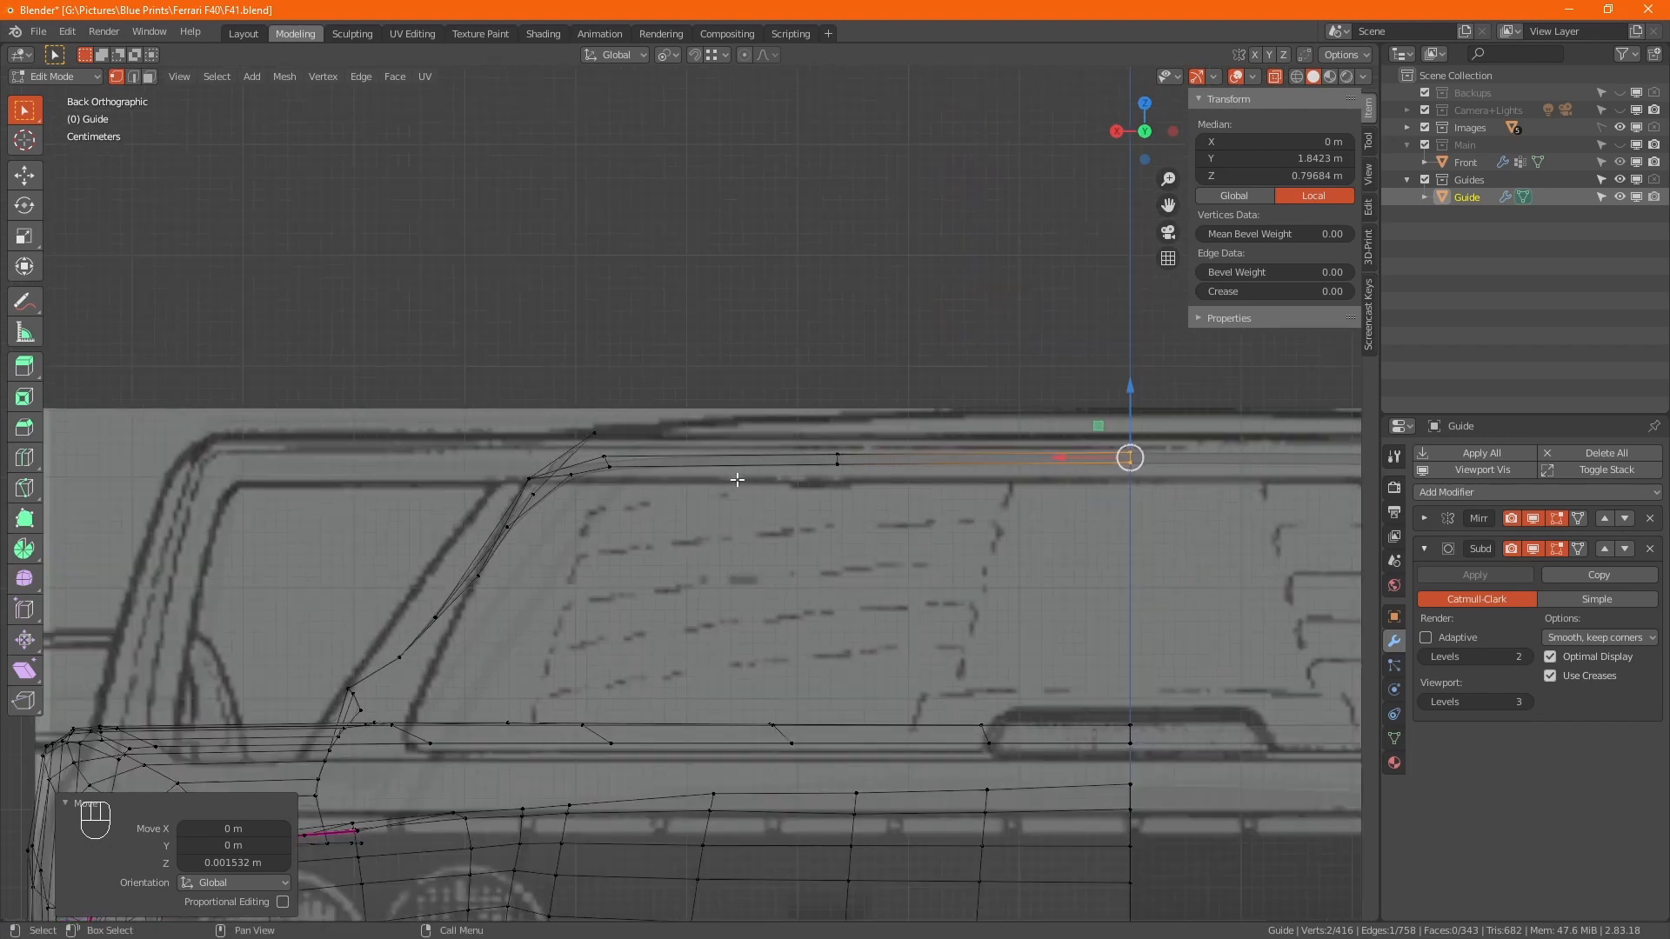
Shift the rear inner bend vertex in X by about 0.006 m and fit it and the front outer corner vertex to the top-view seam line
click(571, 477)
drag(522, 477, 521, 478)
key(KP_7)
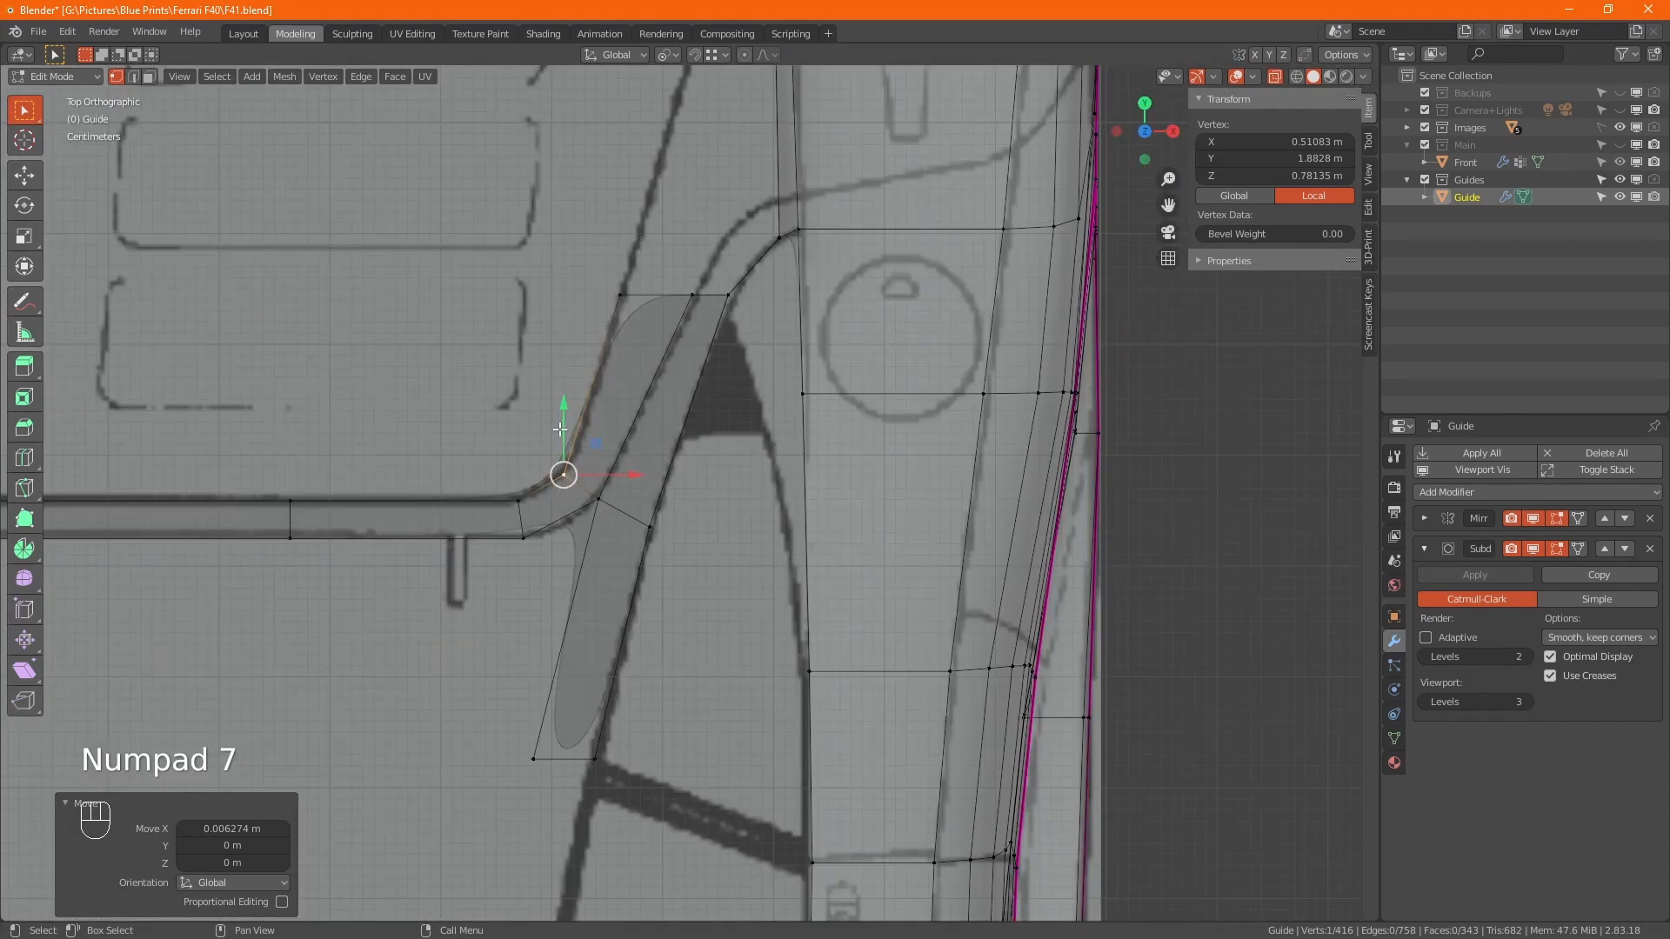
drag(620, 474, 566, 510)
click(523, 536)
click(519, 500)
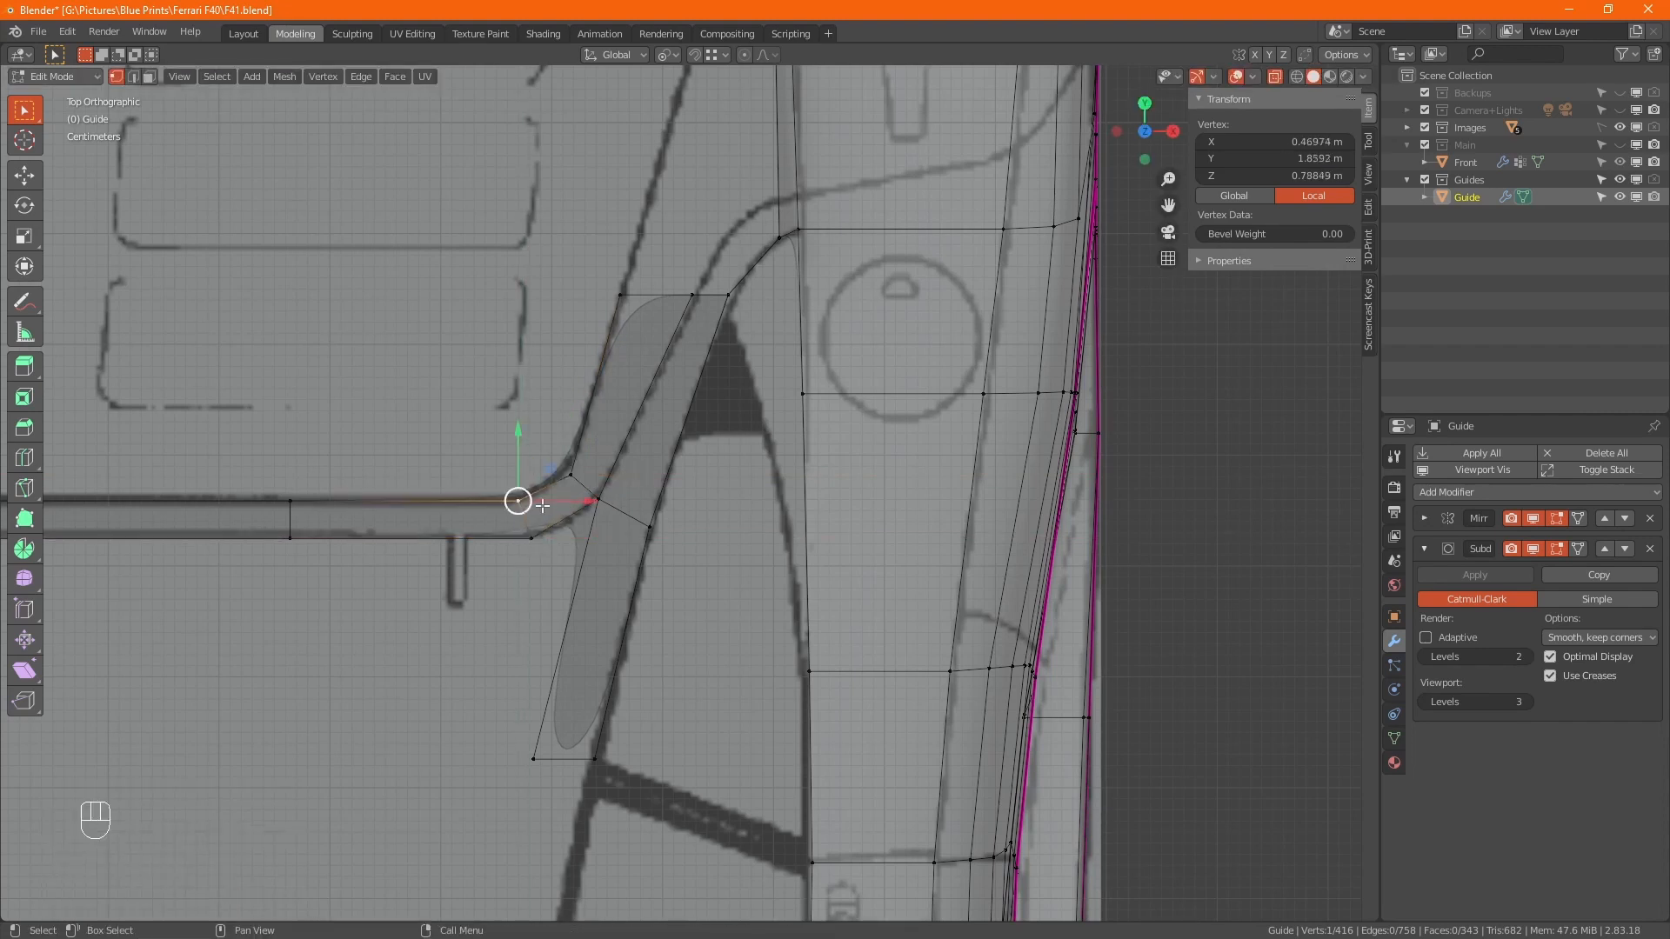
Vertex-slide the flank vertex midway down the seam above the rear wheel arch forward by a factor of about 0.149
middle_drag(730, 284, 571, 492)
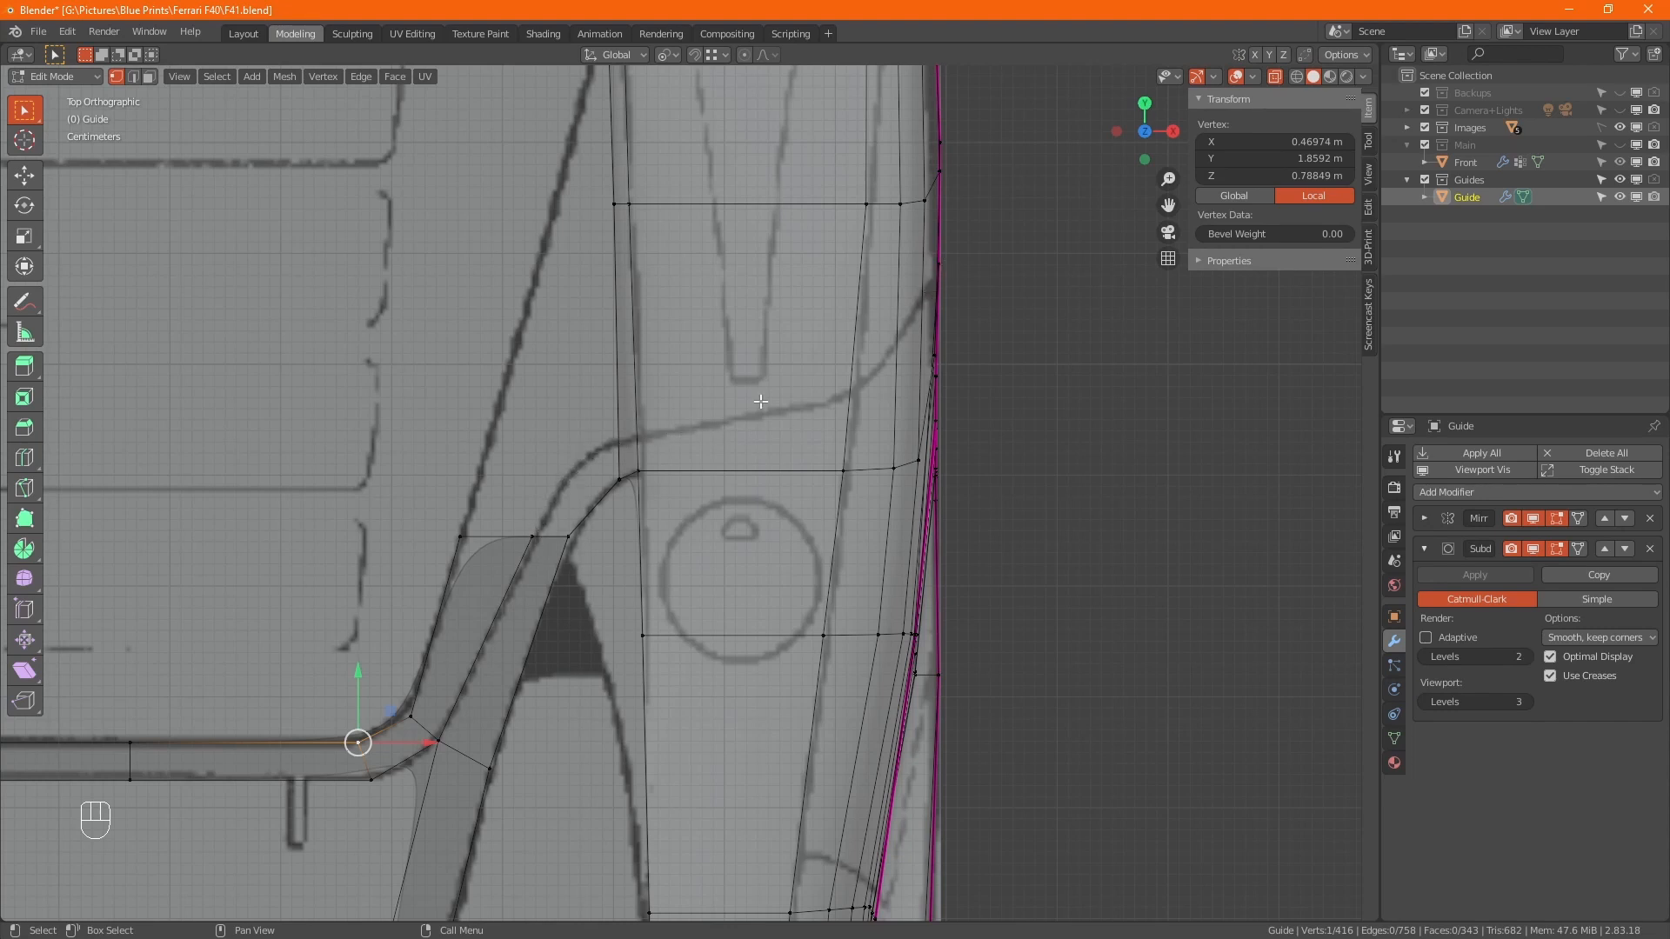
click(640, 470)
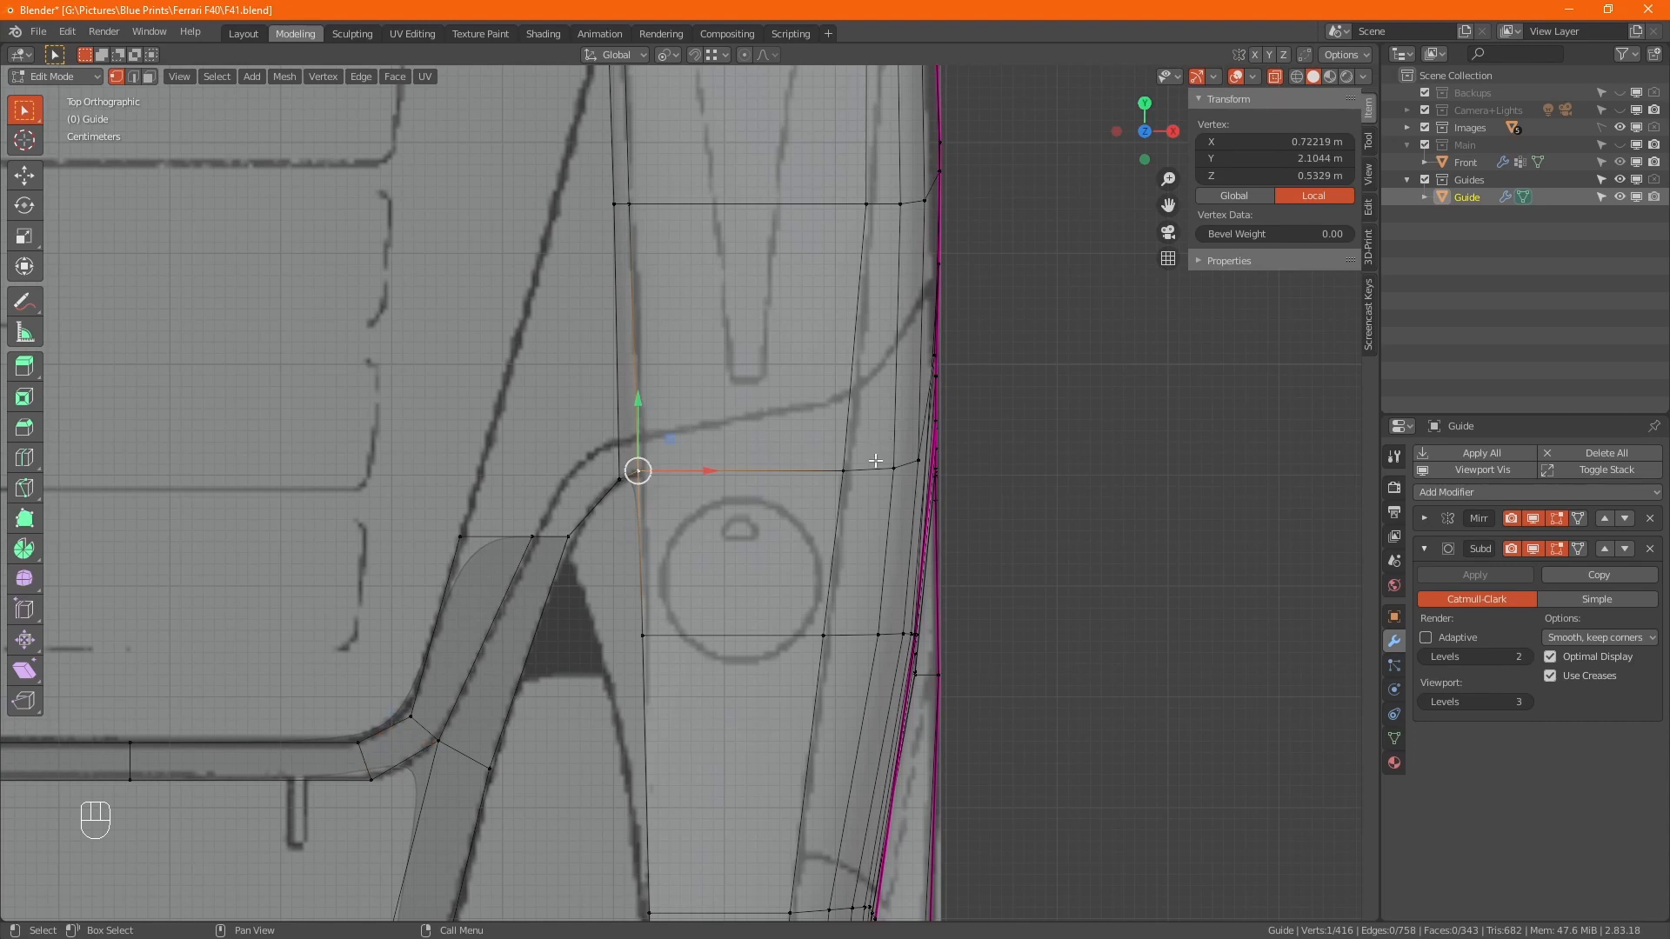
alt+middle_drag(875, 462, 731, 446)
scroll(709, 434, down, 4)
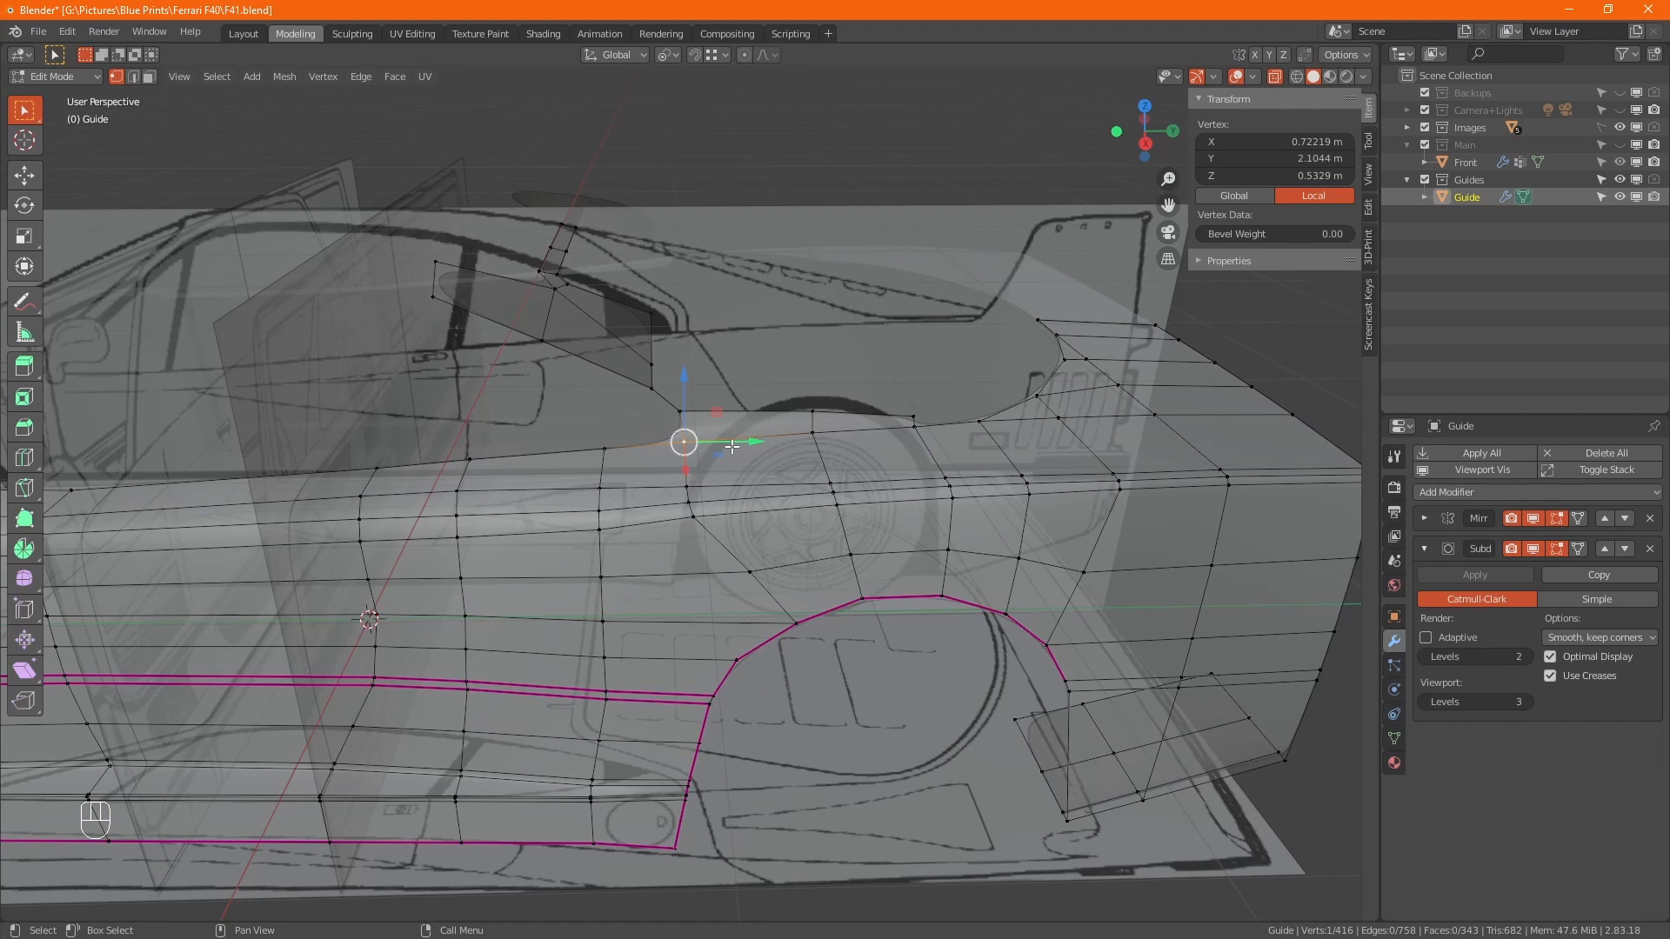
key(KP_3)
scroll(710, 464, up, 2)
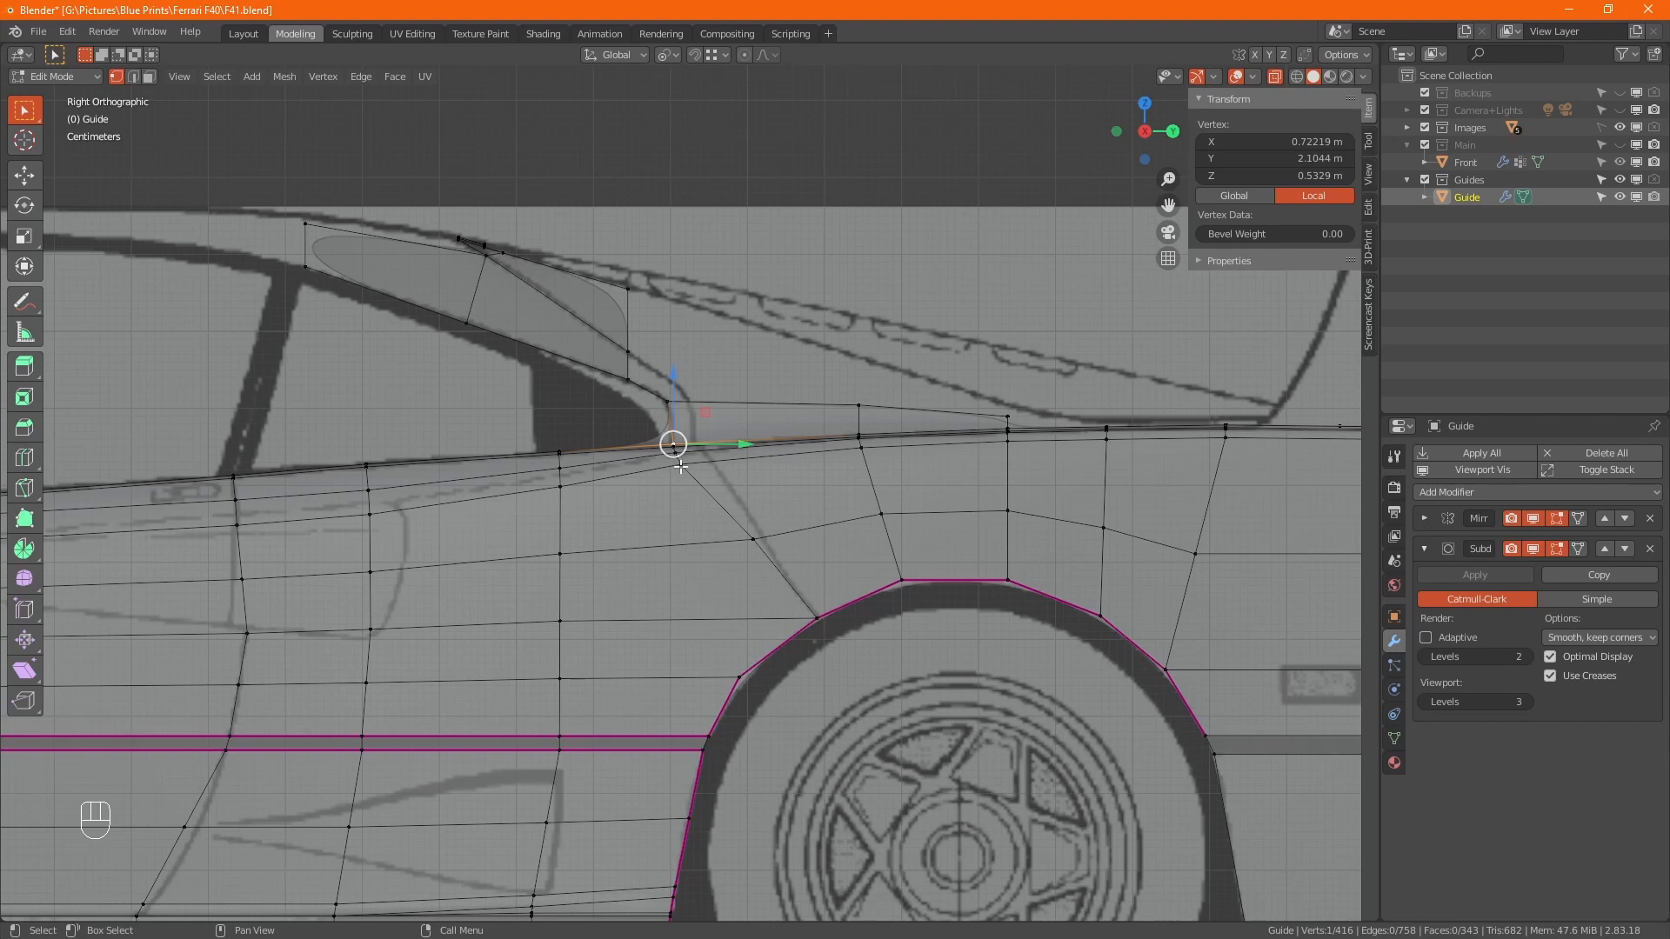
alt+click(785, 579)
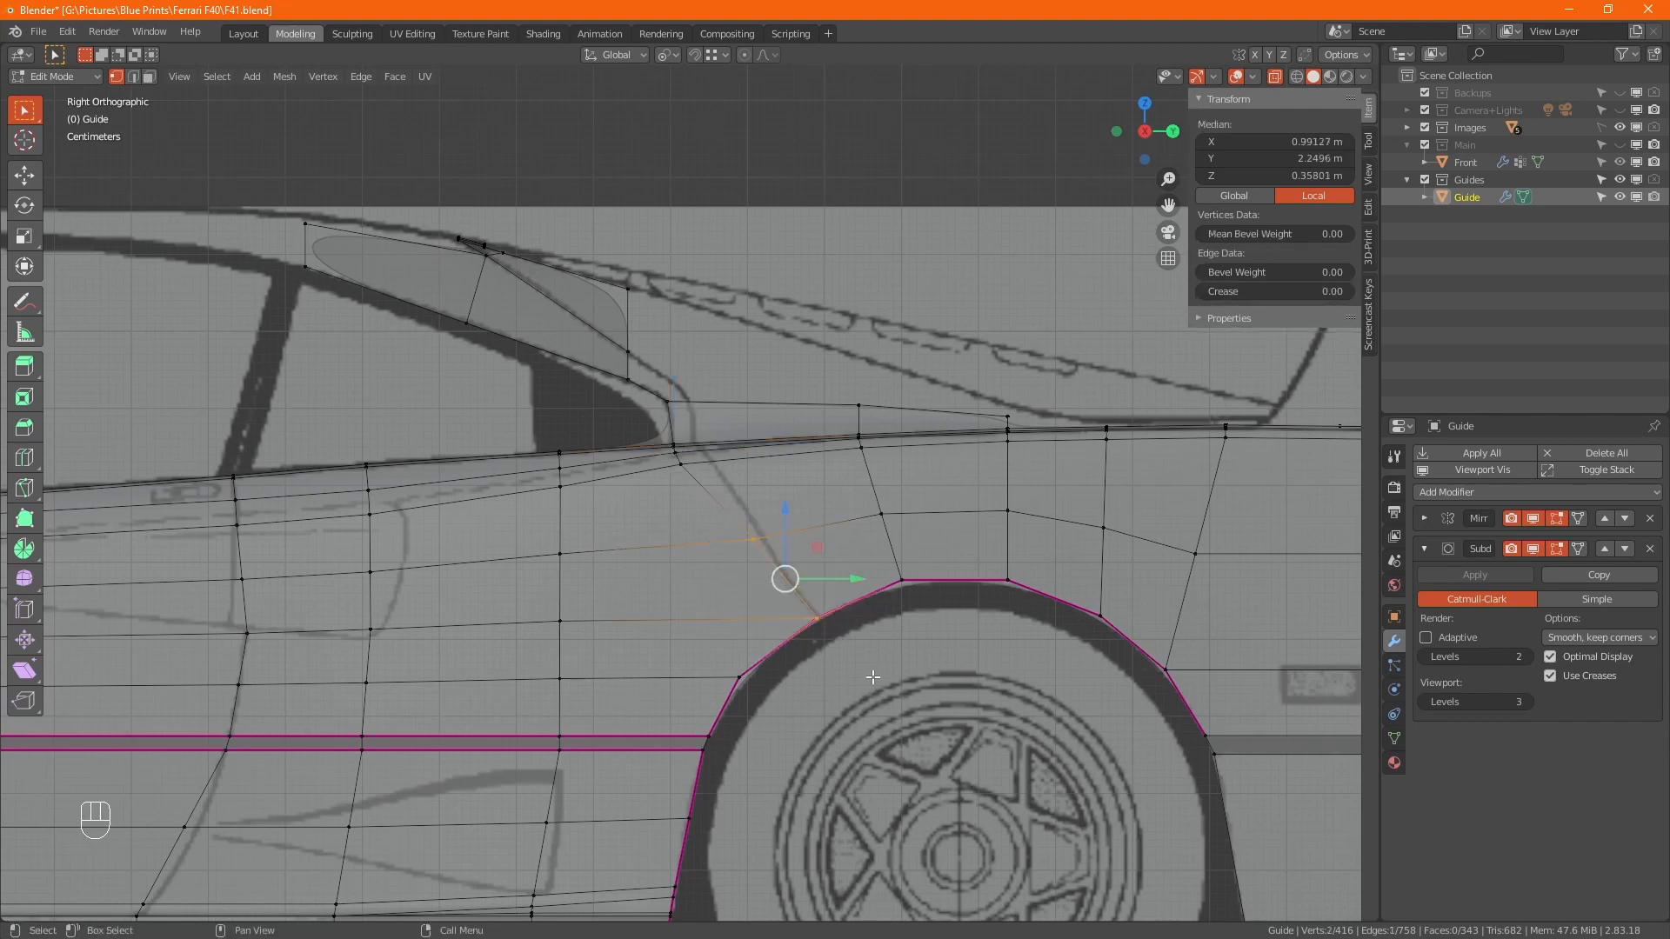
shift+click(817, 619)
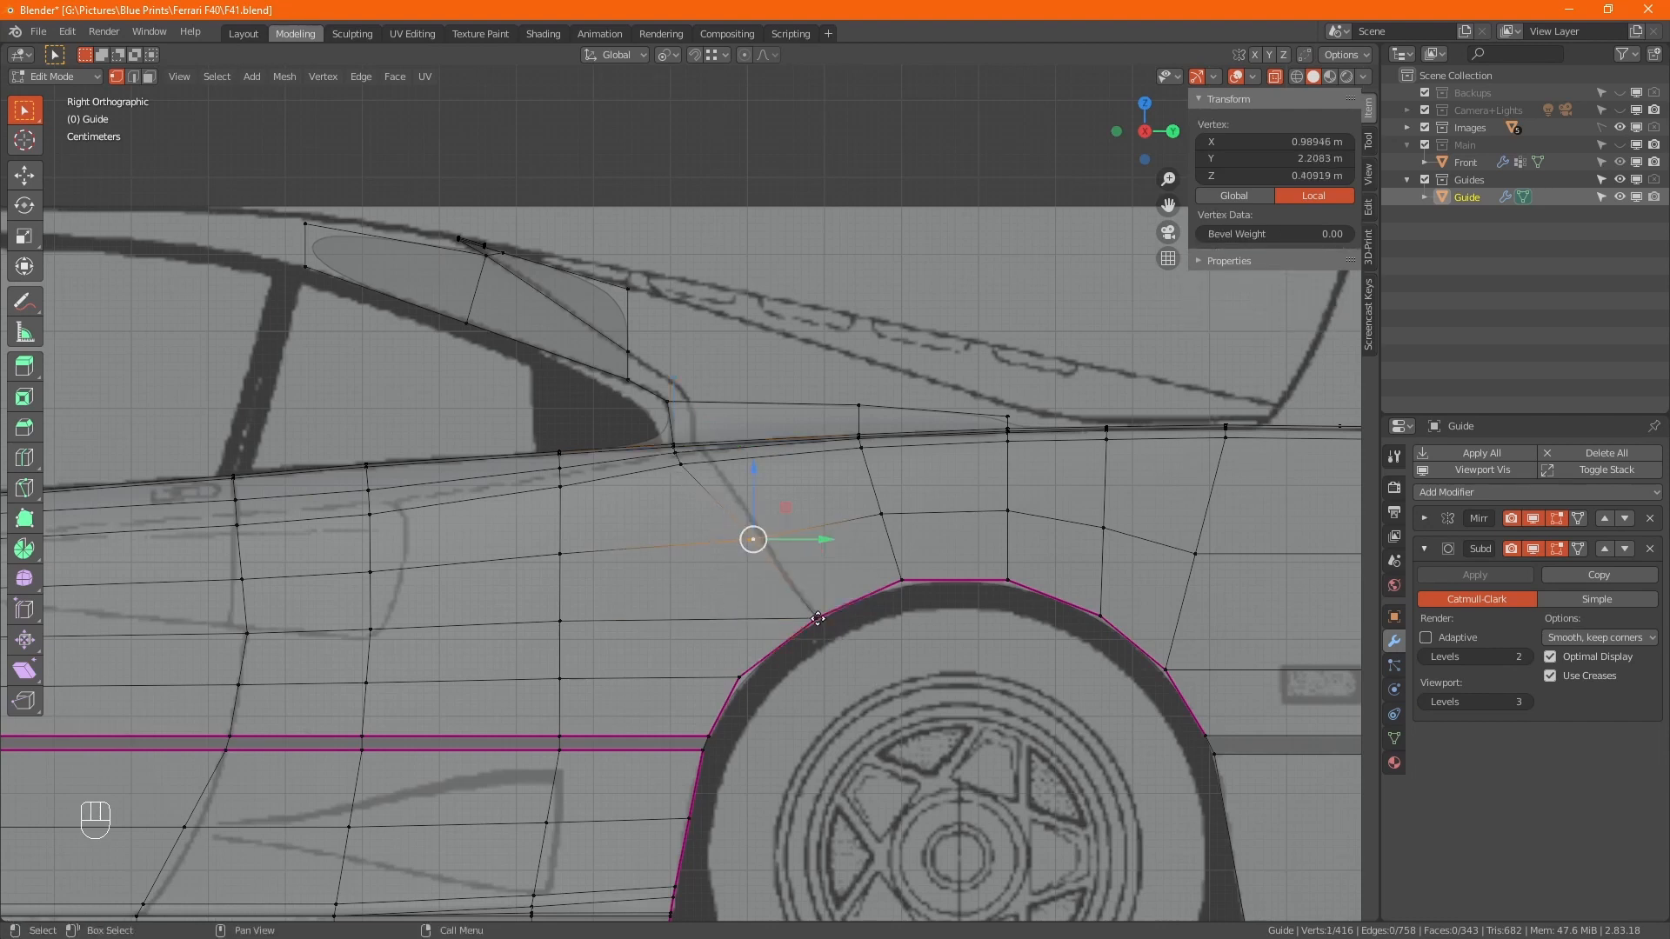
key(g)
key(g)
click(788, 614)
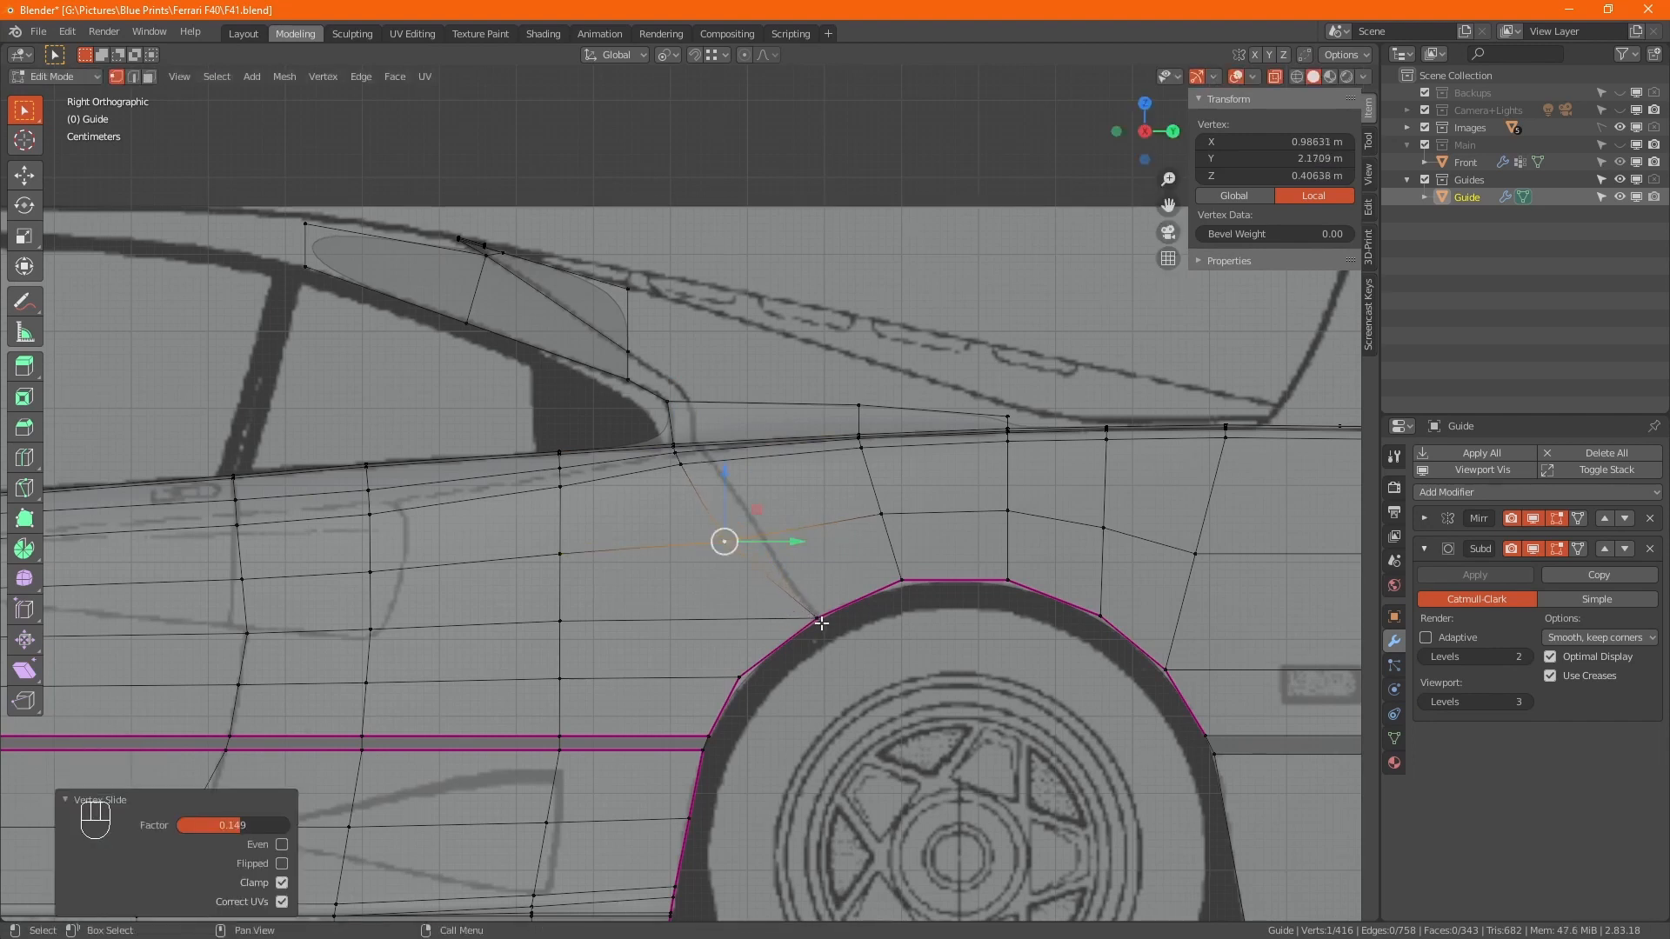
Vertex-slide the wheel-arch vertex at the seam's lower end forward by a factor of about 0.182
click(821, 622)
key(g)
key(g)
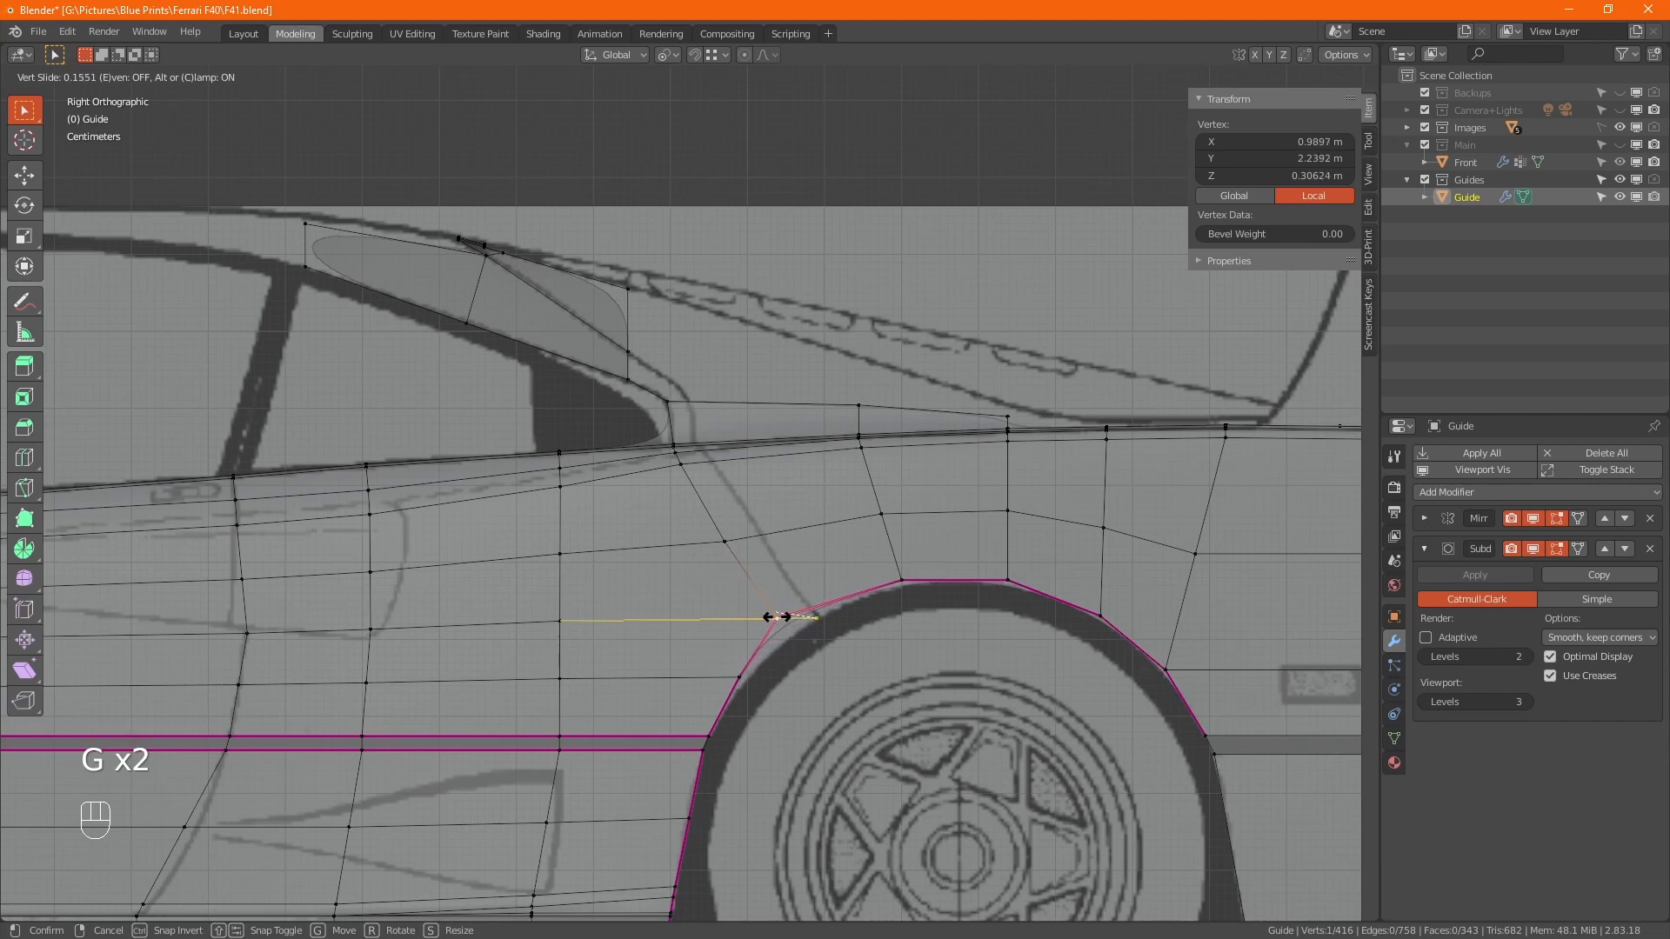
click(774, 618)
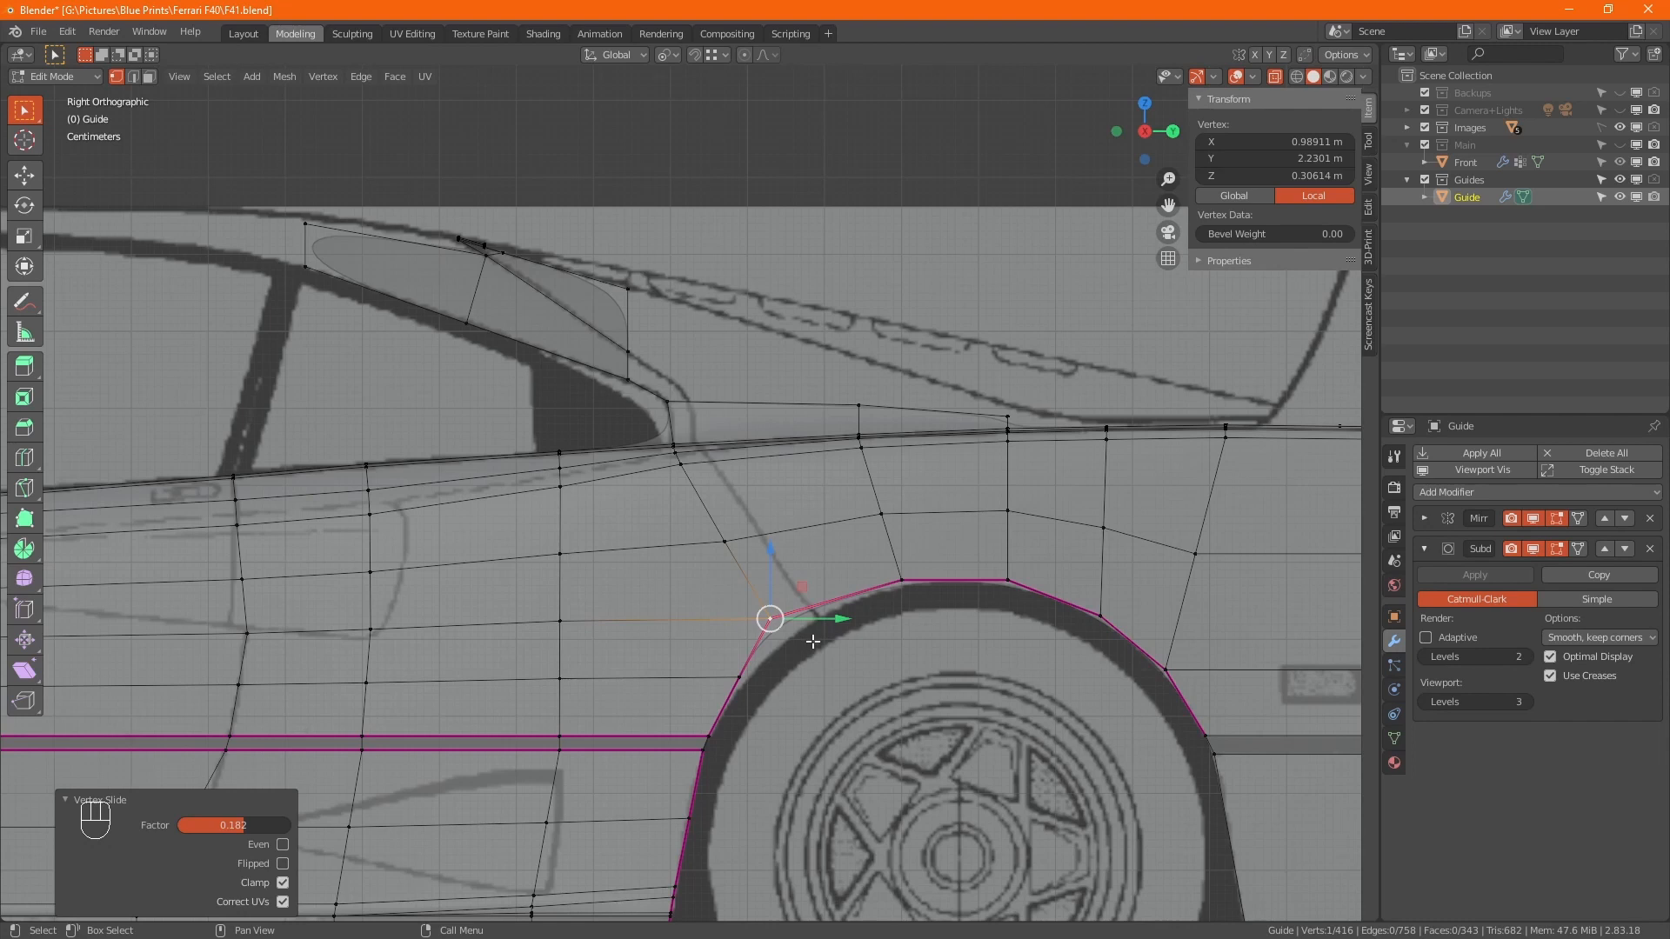
Add one loop cut down the rear fender just behind the seam, slid forward by a factor of about 0.404
key(ctrl+r)
click(784, 533)
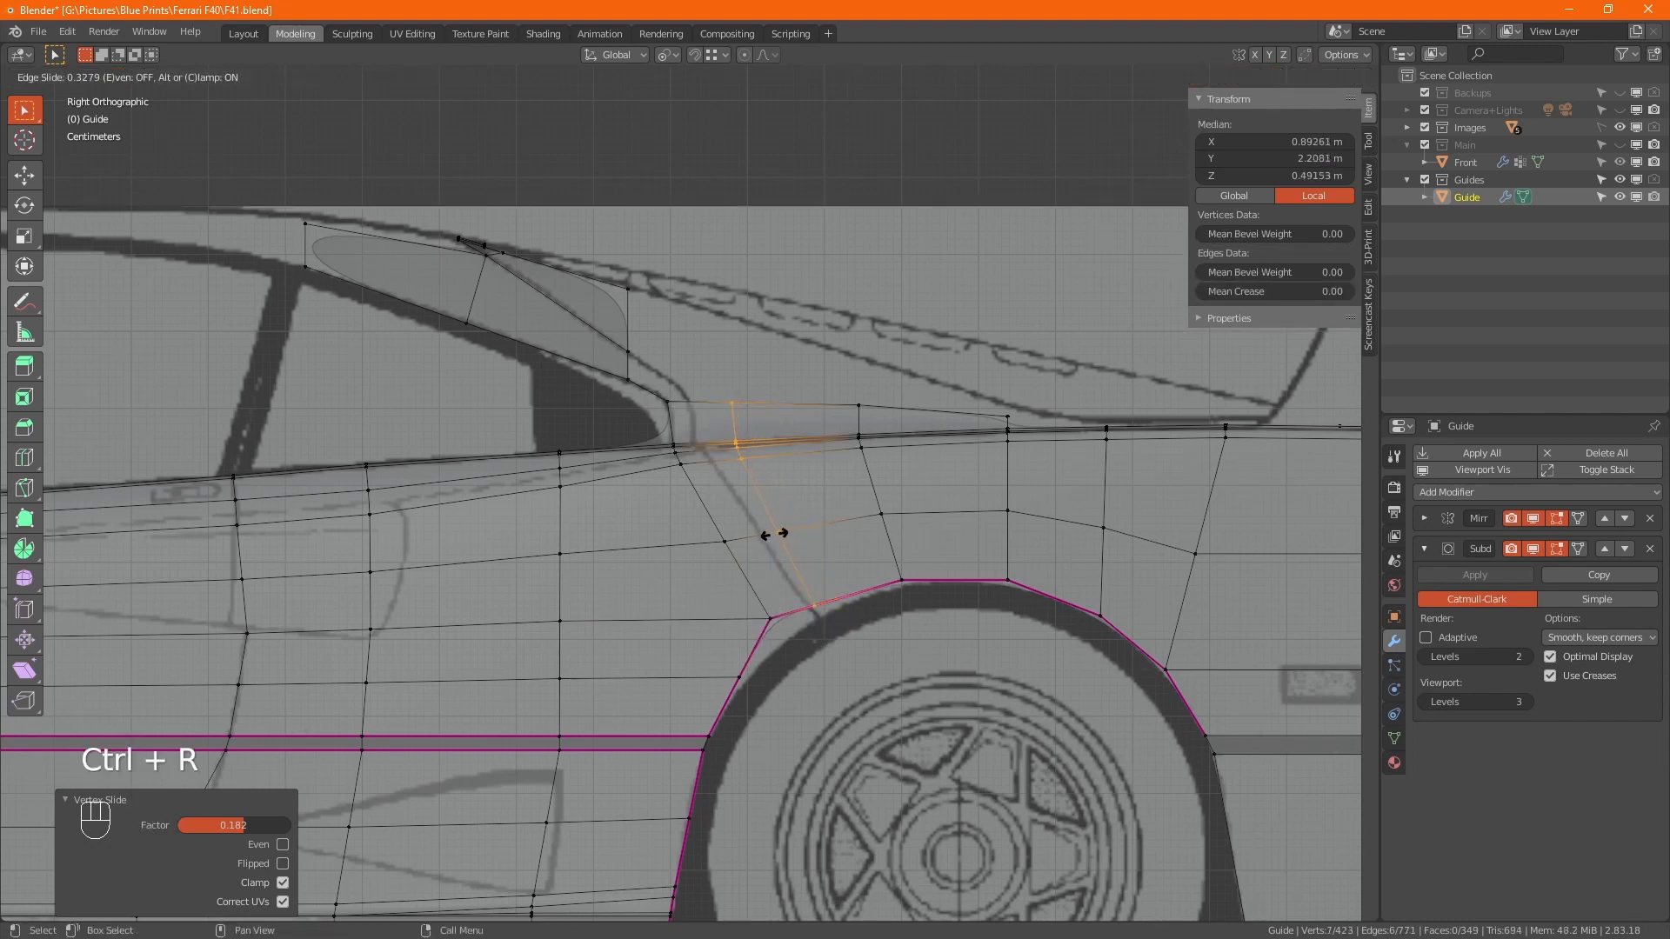
click(774, 533)
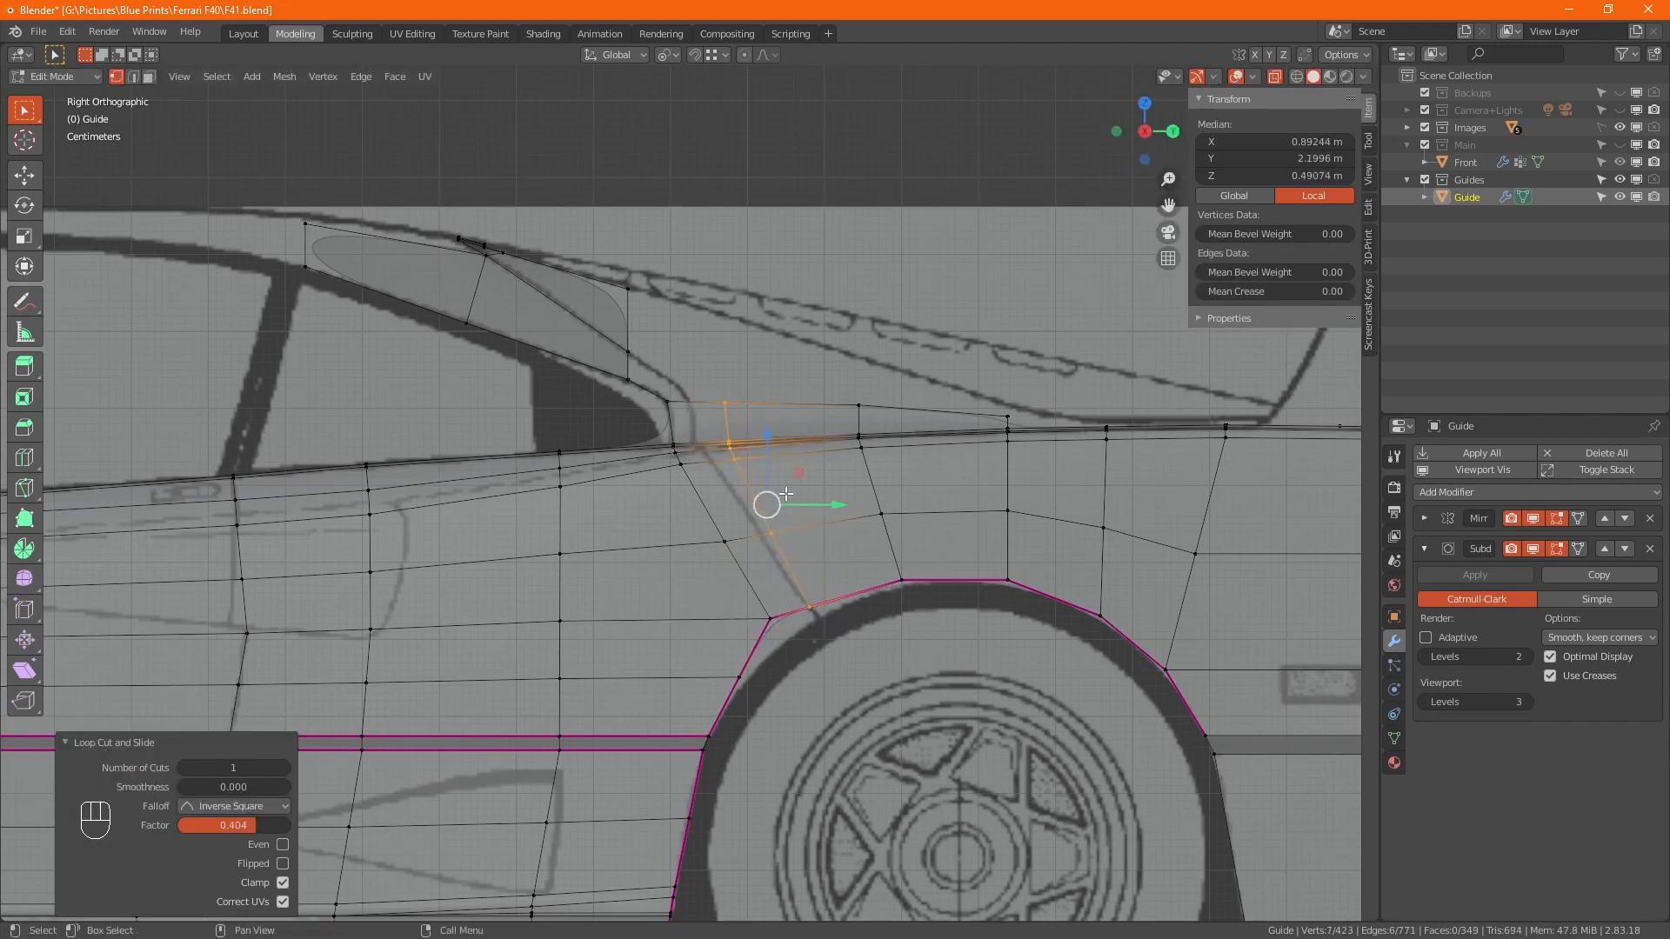
Exclude the wheel-arch vertex from the new loop and edge-slide the rest forward by a factor of about 0.230 onto the seam line
ctrl+drag(848, 638, 791, 596)
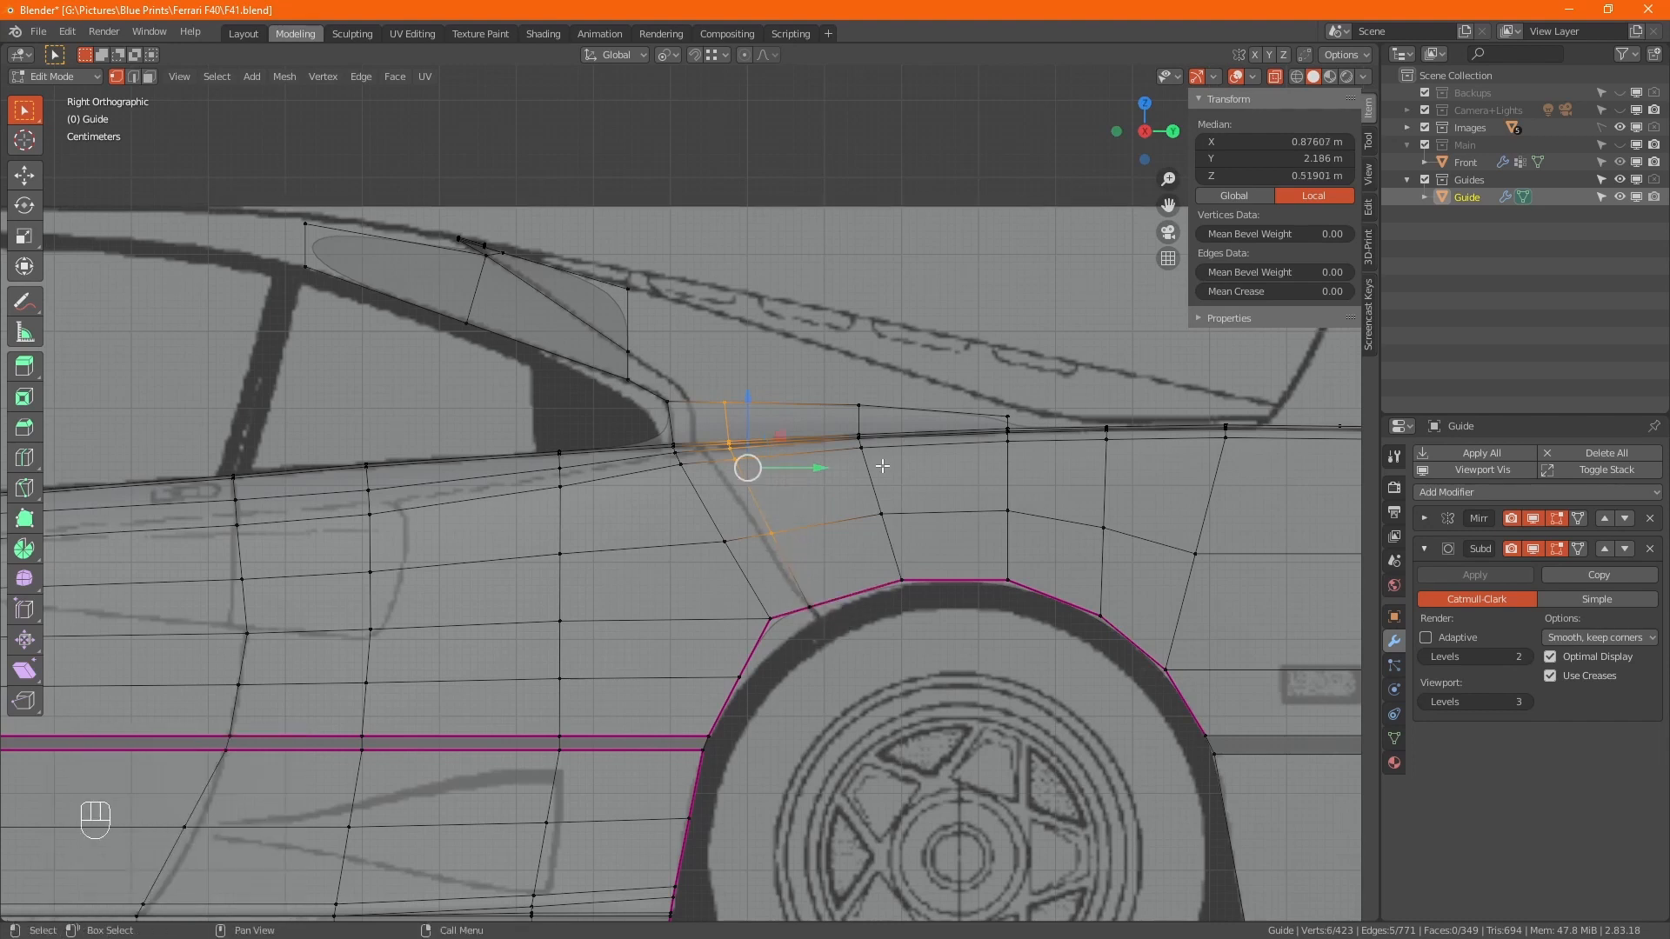
key(g)
key(g)
click(848, 468)
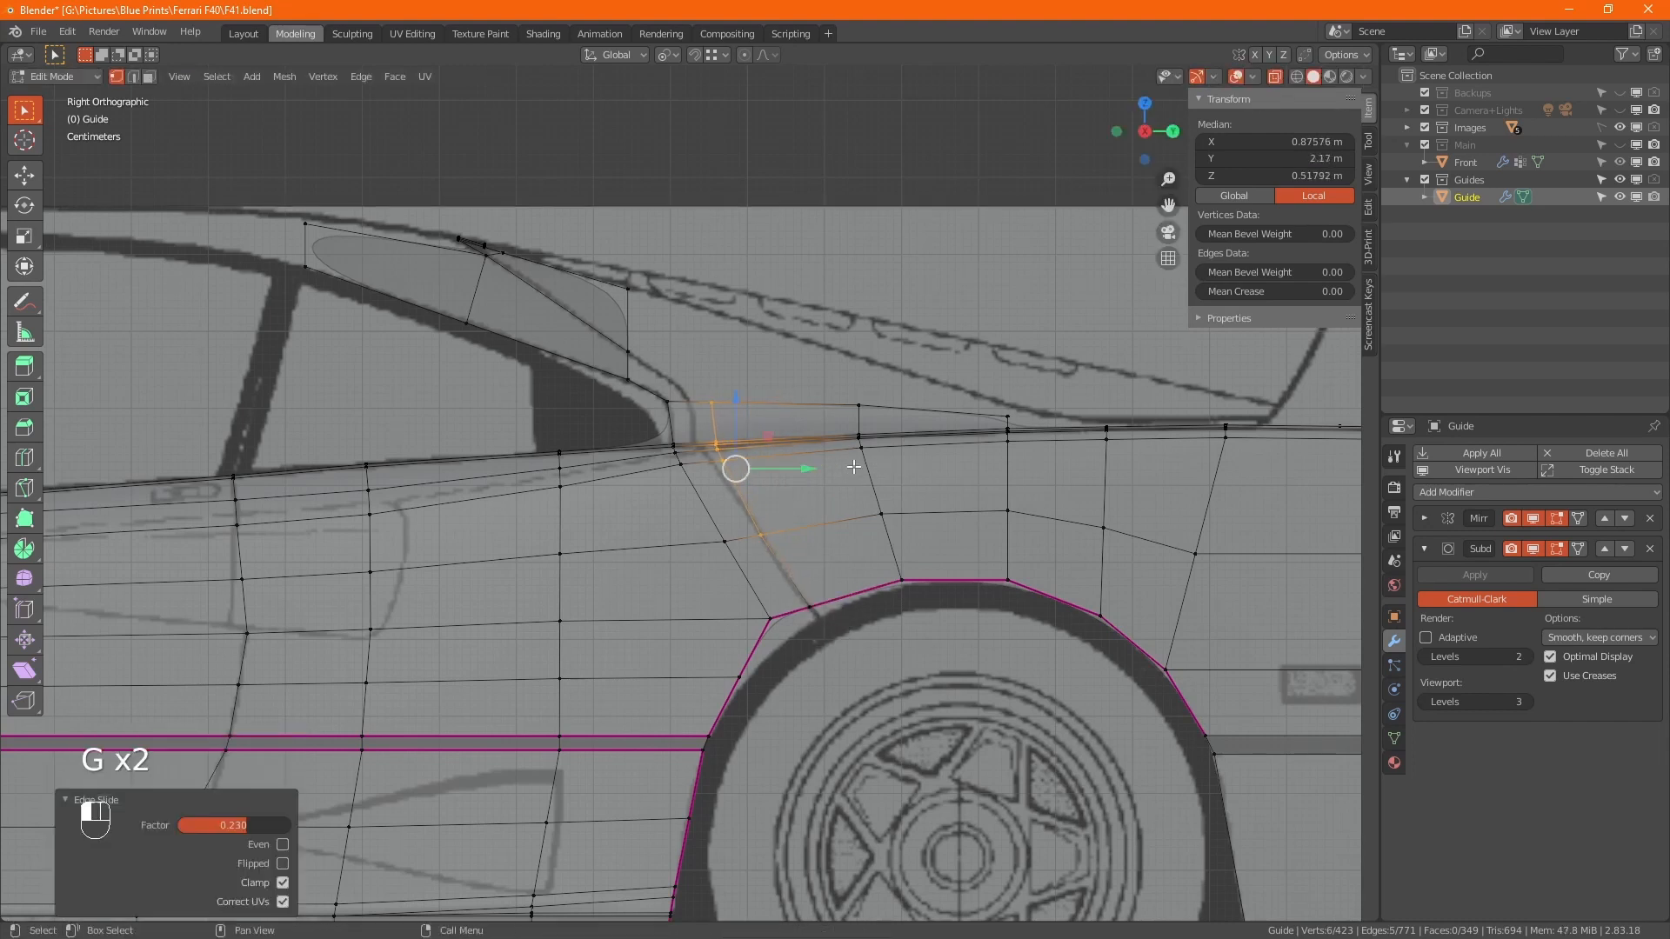
Exclude the flank vertex from the selected seam loop and edge-slide the remaining five vertices forward by a factor of about 0.290
ctrl+drag(794, 549, 744, 520)
key(g)
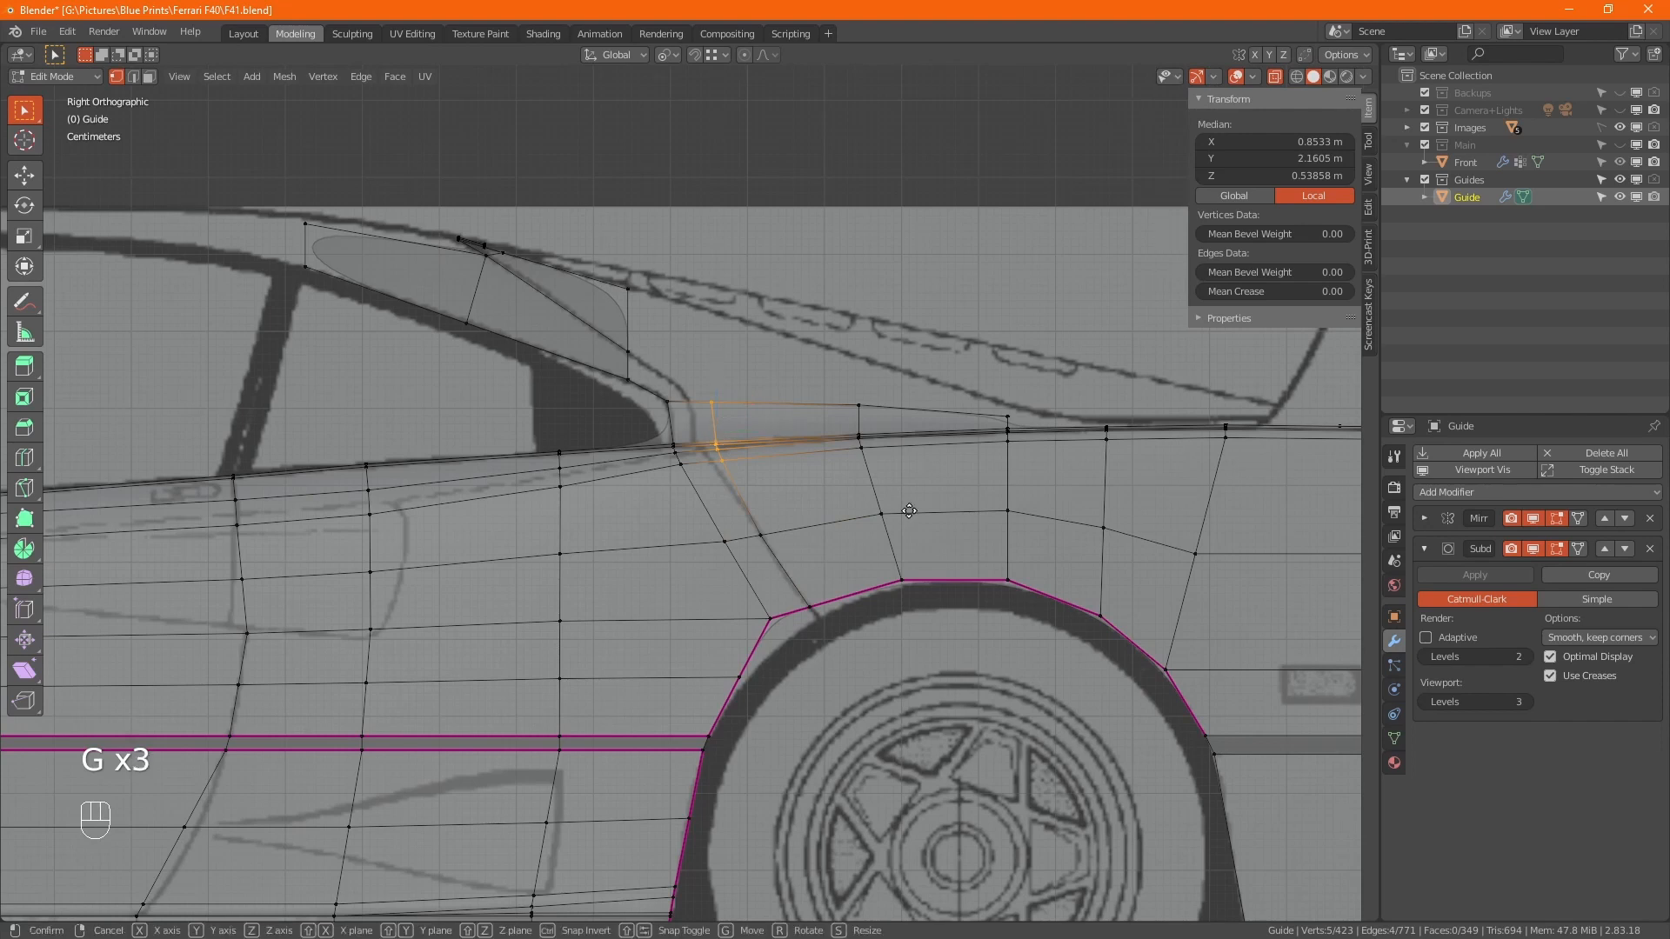
key(g)
click(883, 504)
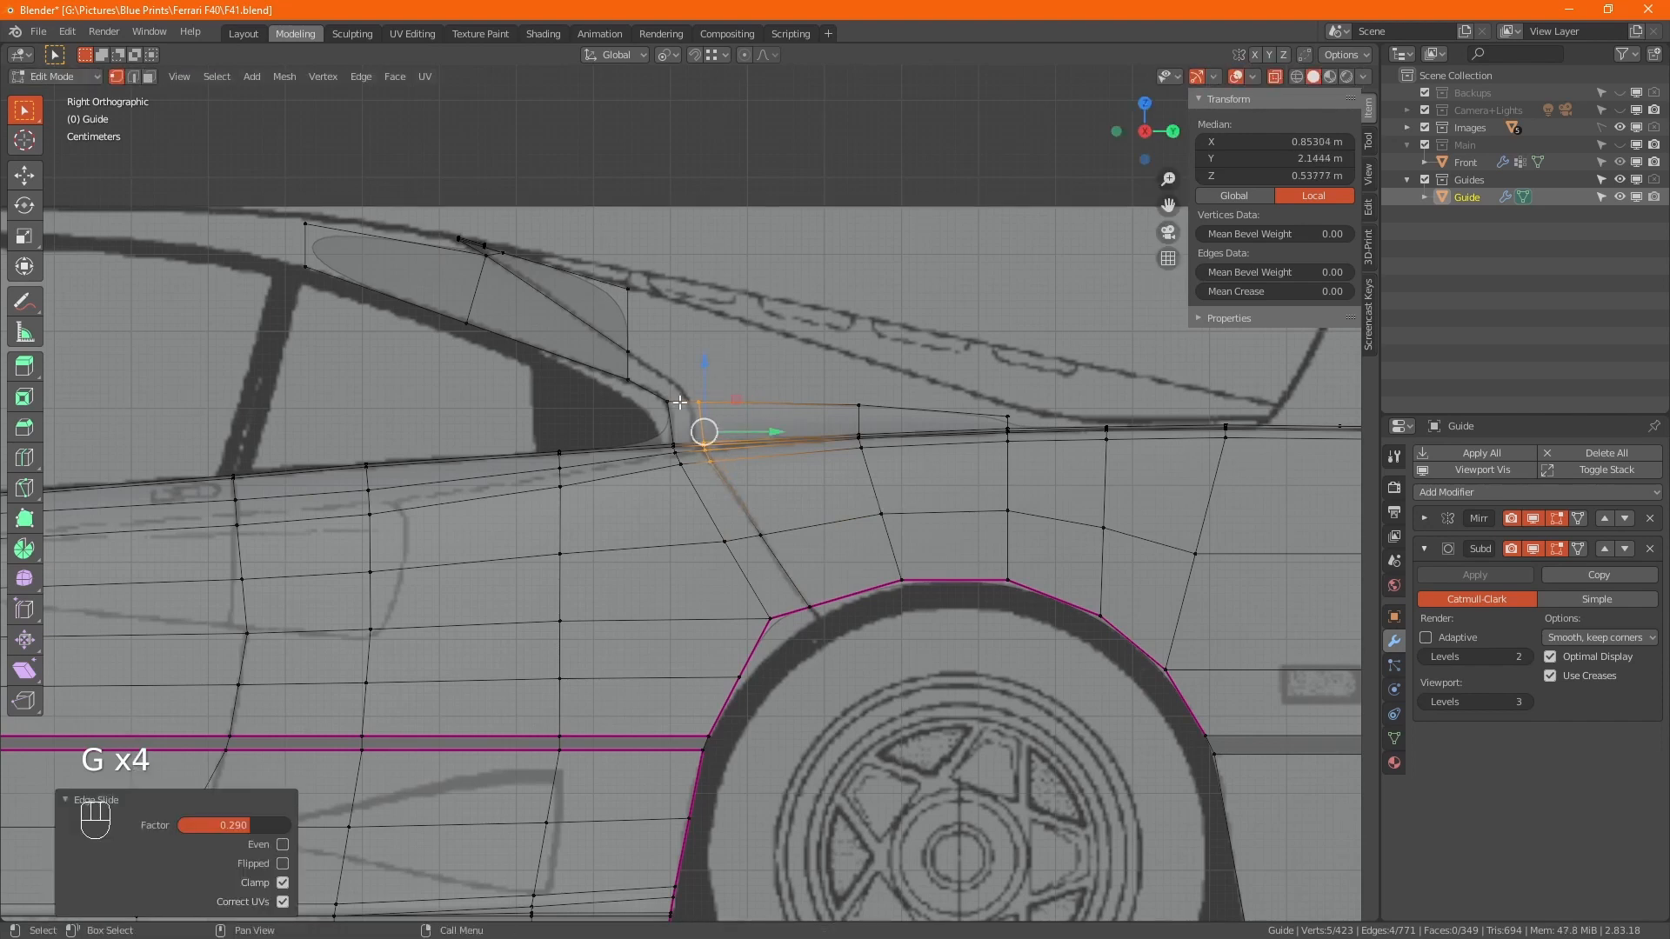
Exclude the lowest selected vertex below the window corner and edge-slide the remaining four slightly forward along the seam
scroll(700, 441, up, 4)
scroll(719, 461, up, 6)
ctrl+drag(848, 616, 718, 528)
key(g)
key(g)
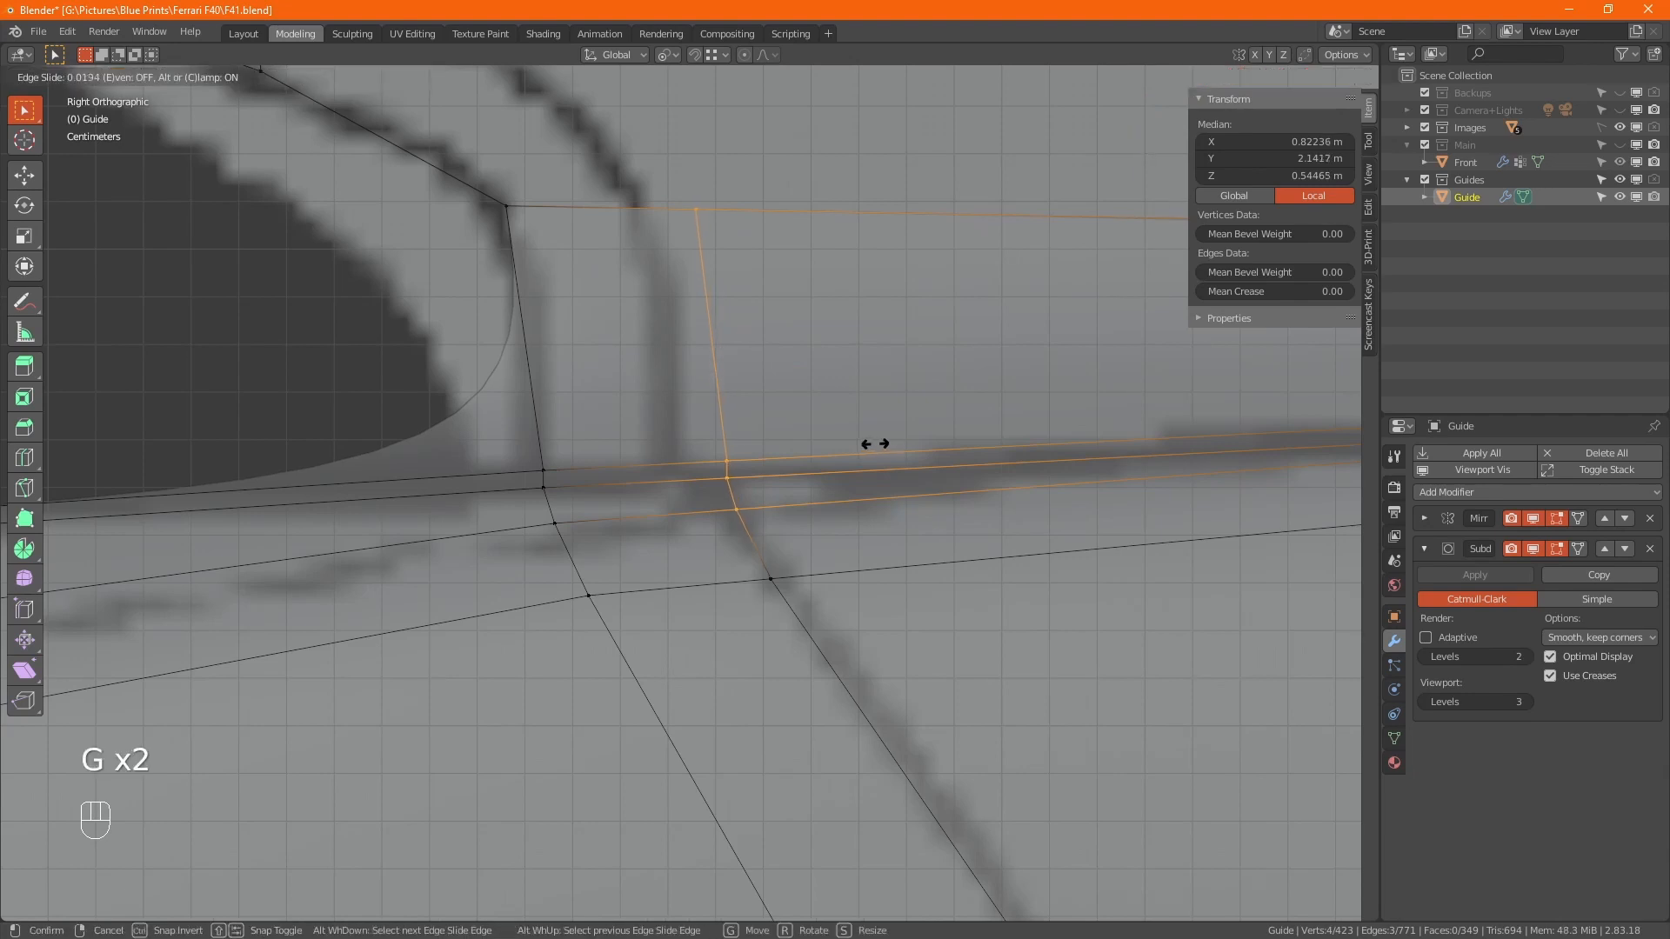
click(837, 433)
Select the two loop vertices on the shoulder line and edge-slide them forward by a factor of about 0.212
drag(832, 417, 695, 485)
key(g)
key(g)
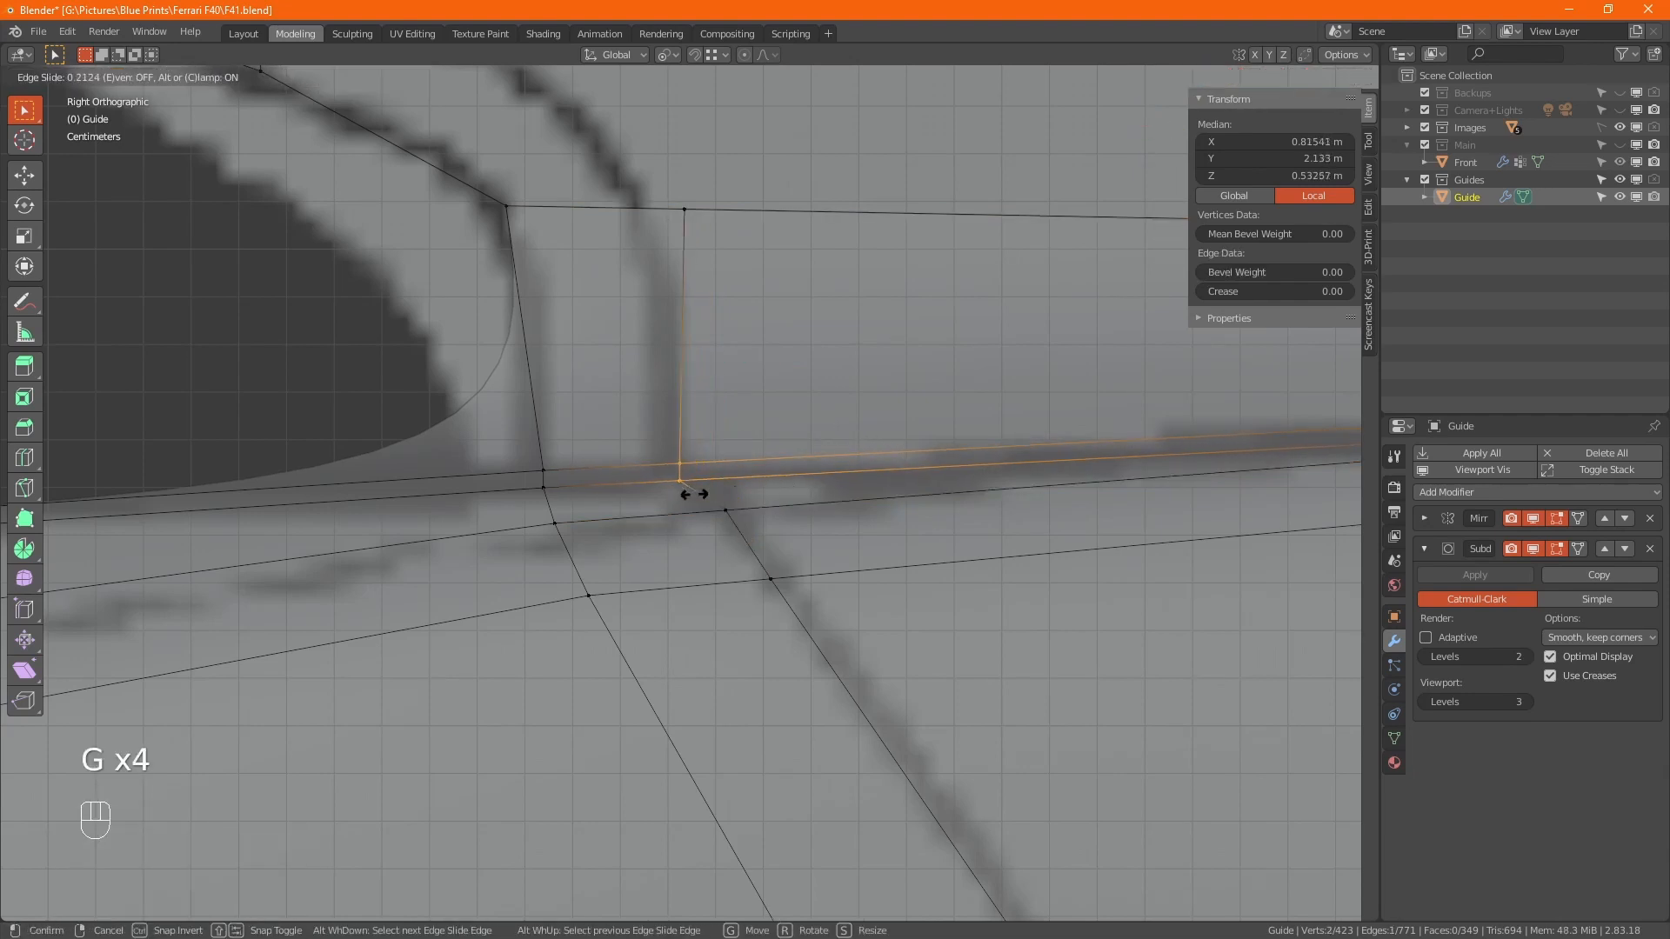
click(693, 489)
Vertex-slide the lower of the two shoulder-line vertices backward by a factor of about 0.018
click(678, 479)
key(g)
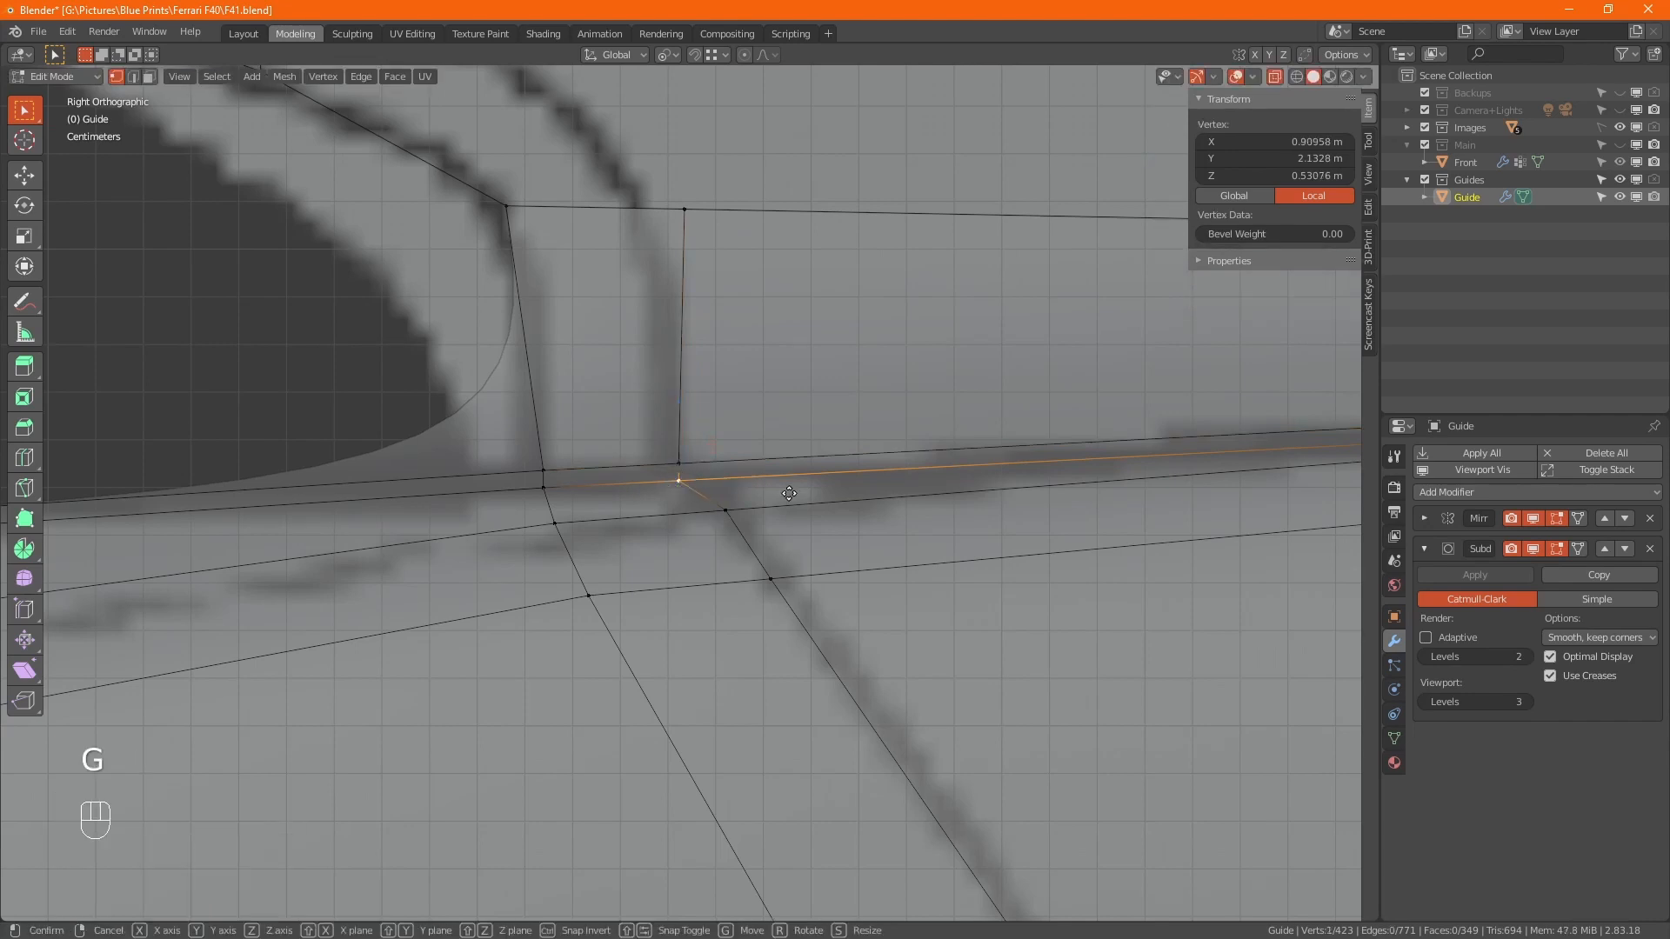
key(g)
click(805, 493)
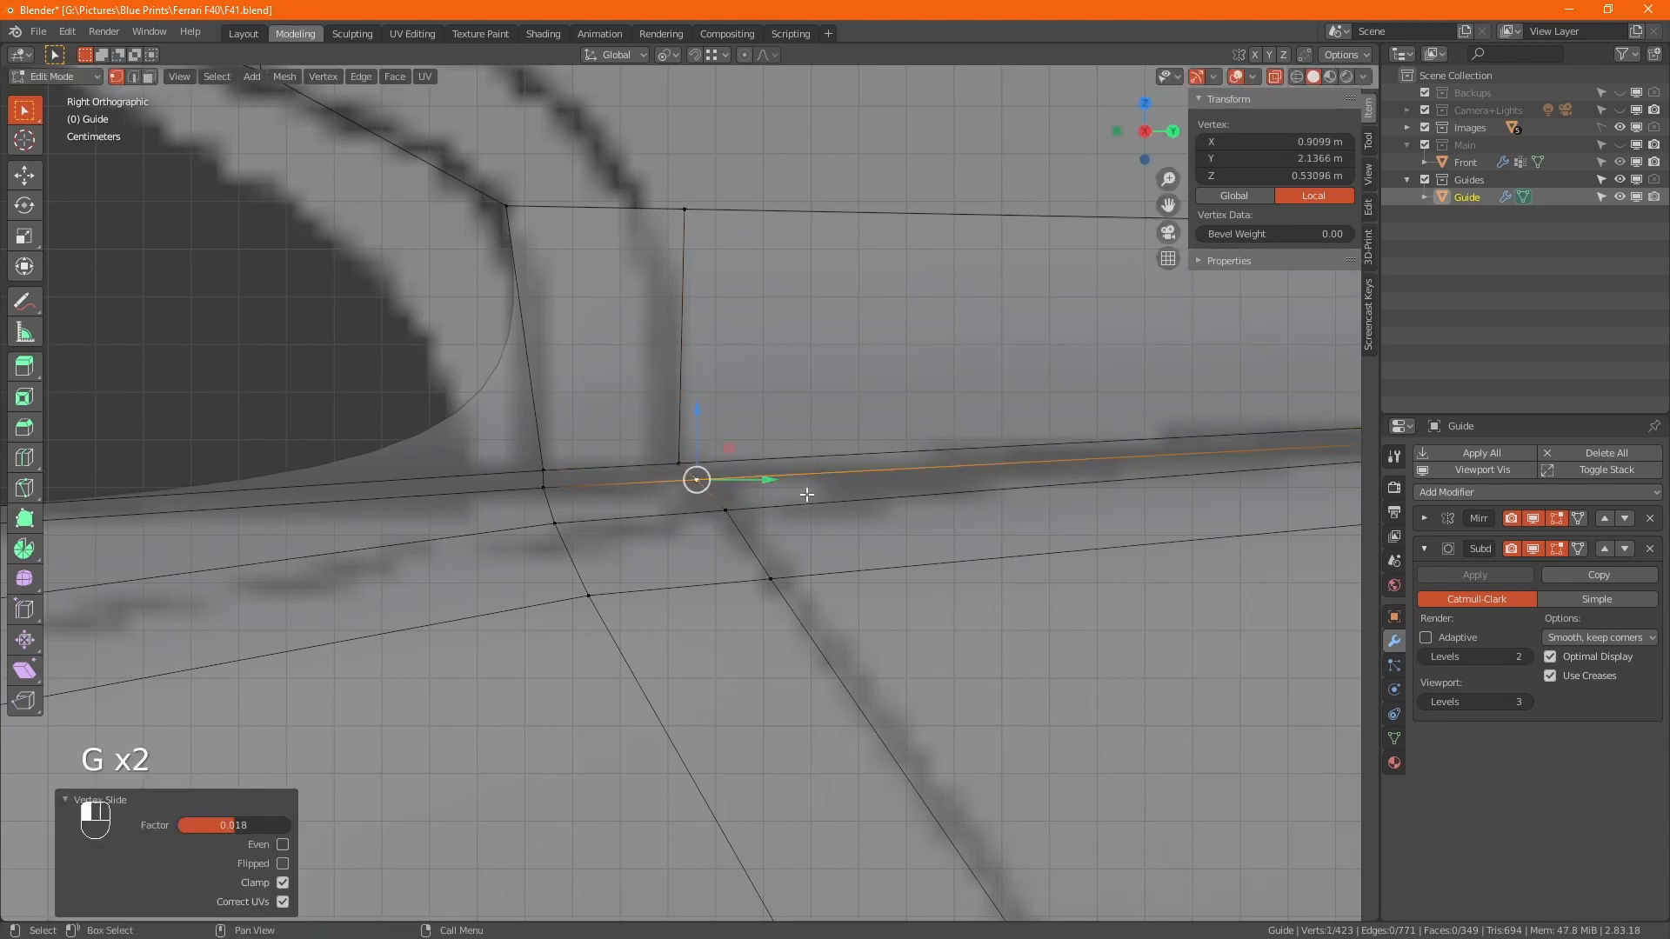
Vertex-slide the loop's top vertex behind the side window forward by a factor of about 0.283 onto the blueprint seam
click(687, 209)
key(g)
key(g)
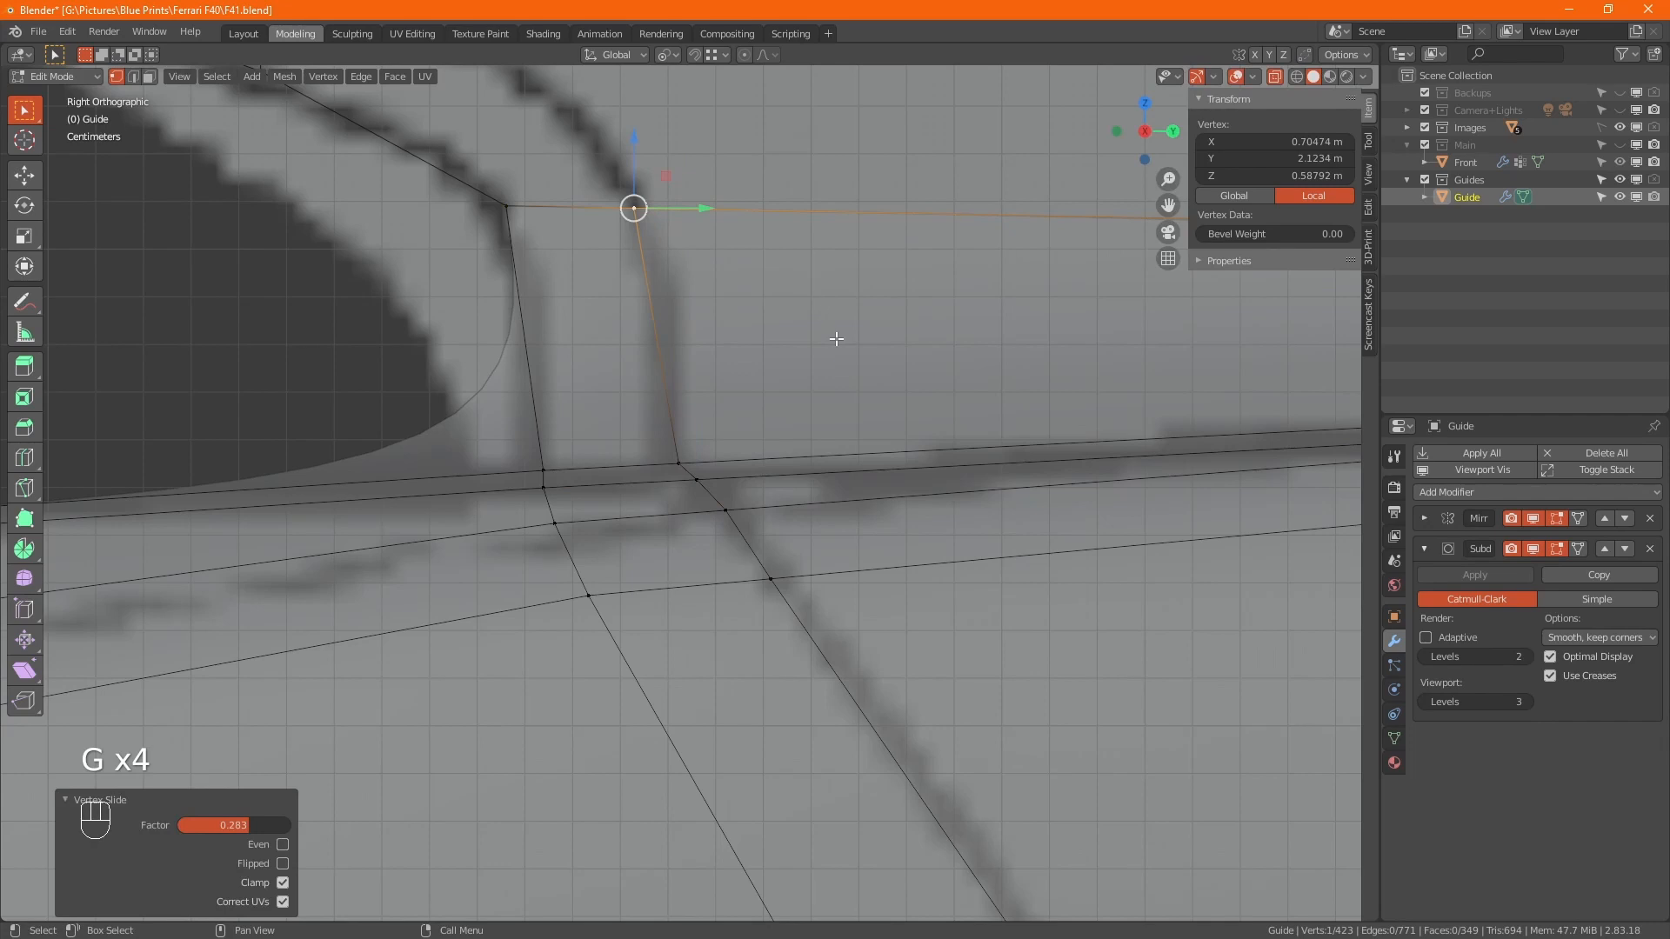
Move the wheel-arch vertex at the seam's lower end about 0.013 m back and 0.015 m down onto the arch outline
scroll(836, 348, down, 4)
shift+middle_drag(876, 440, 729, 261)
click(860, 387)
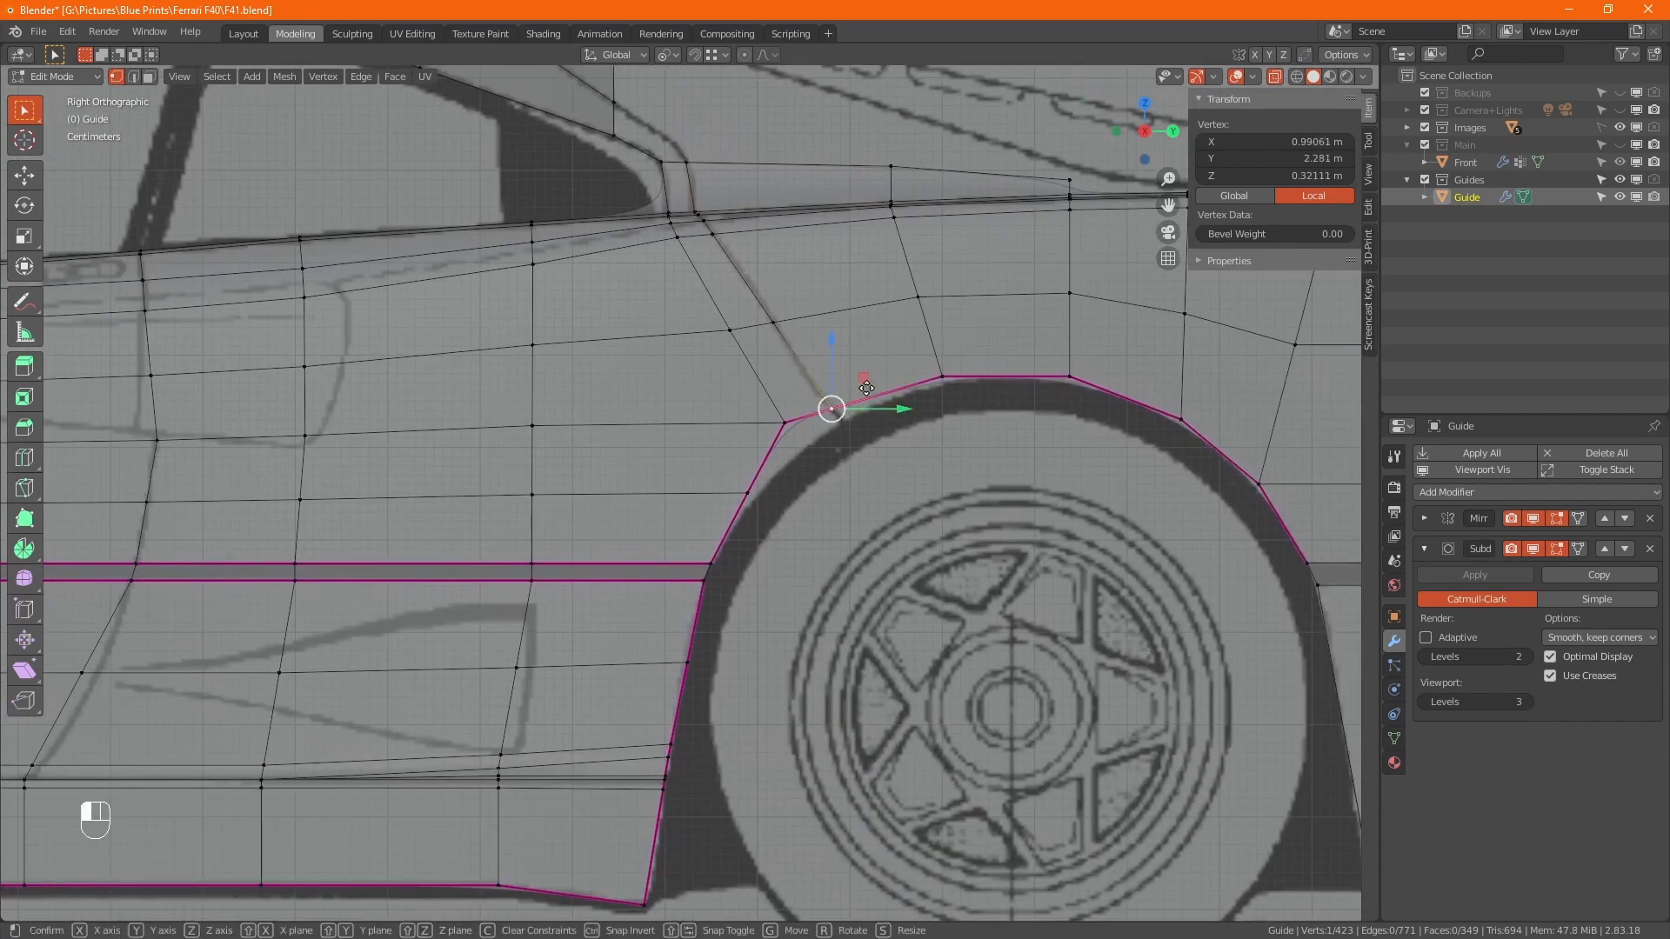
drag(861, 387, 872, 401)
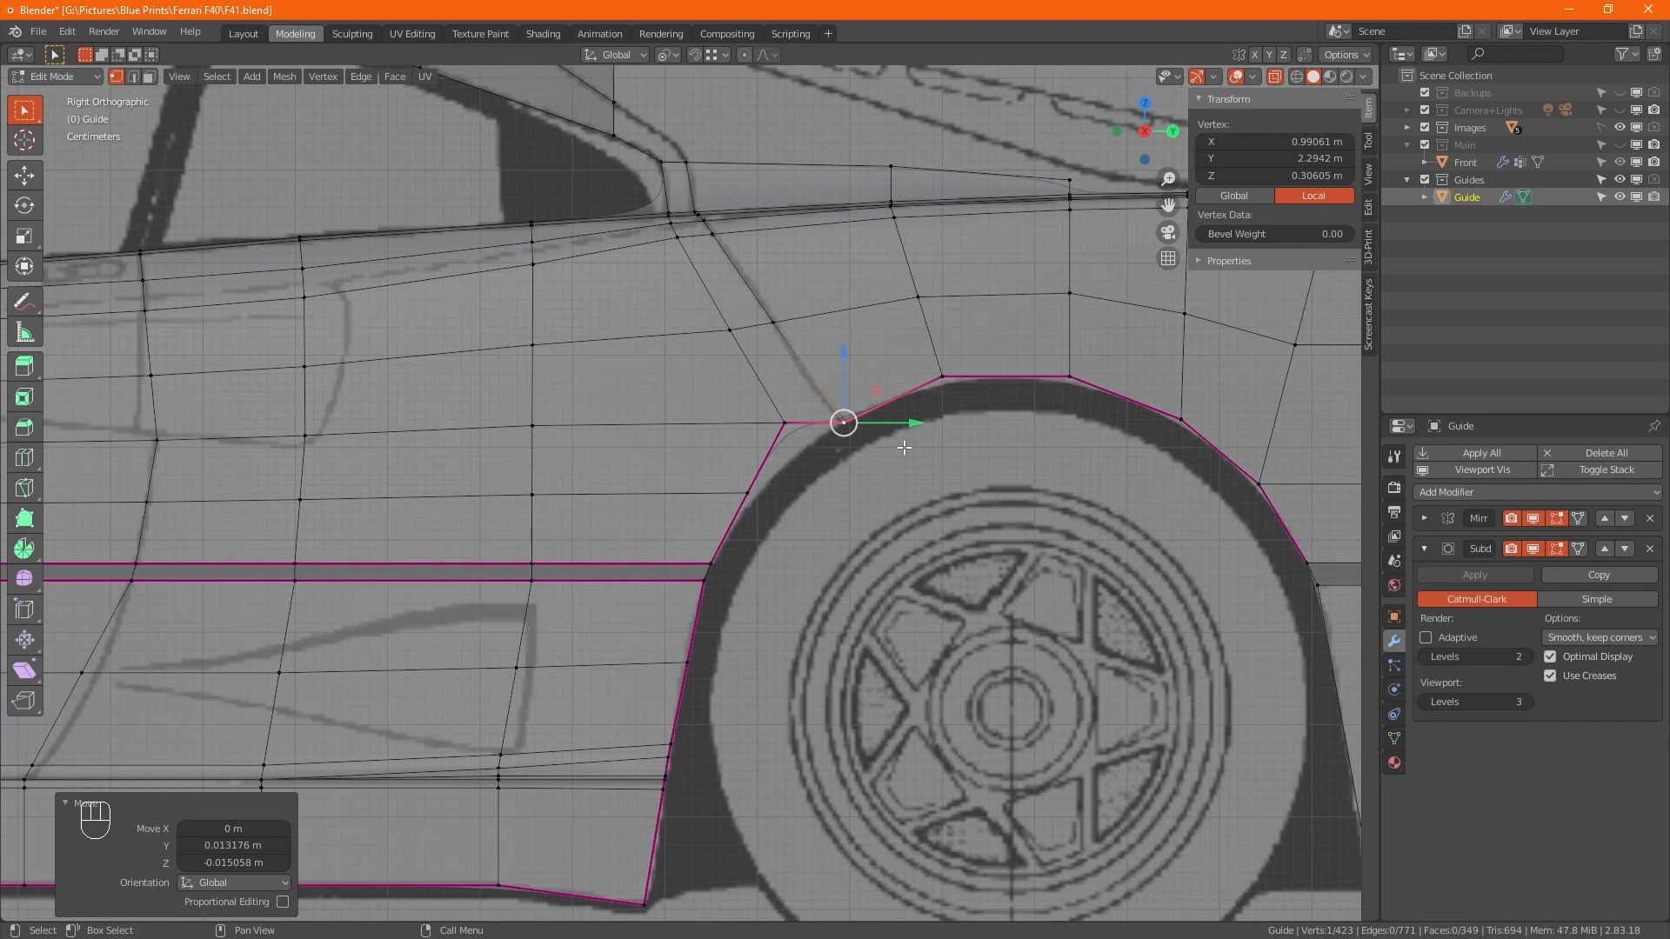
Nudge the second wheel-arch vertex ahead of the seam slightly back, and move the first about 0.025 m back and 0.023 m down
click(748, 493)
drag(791, 492, 800, 491)
click(784, 422)
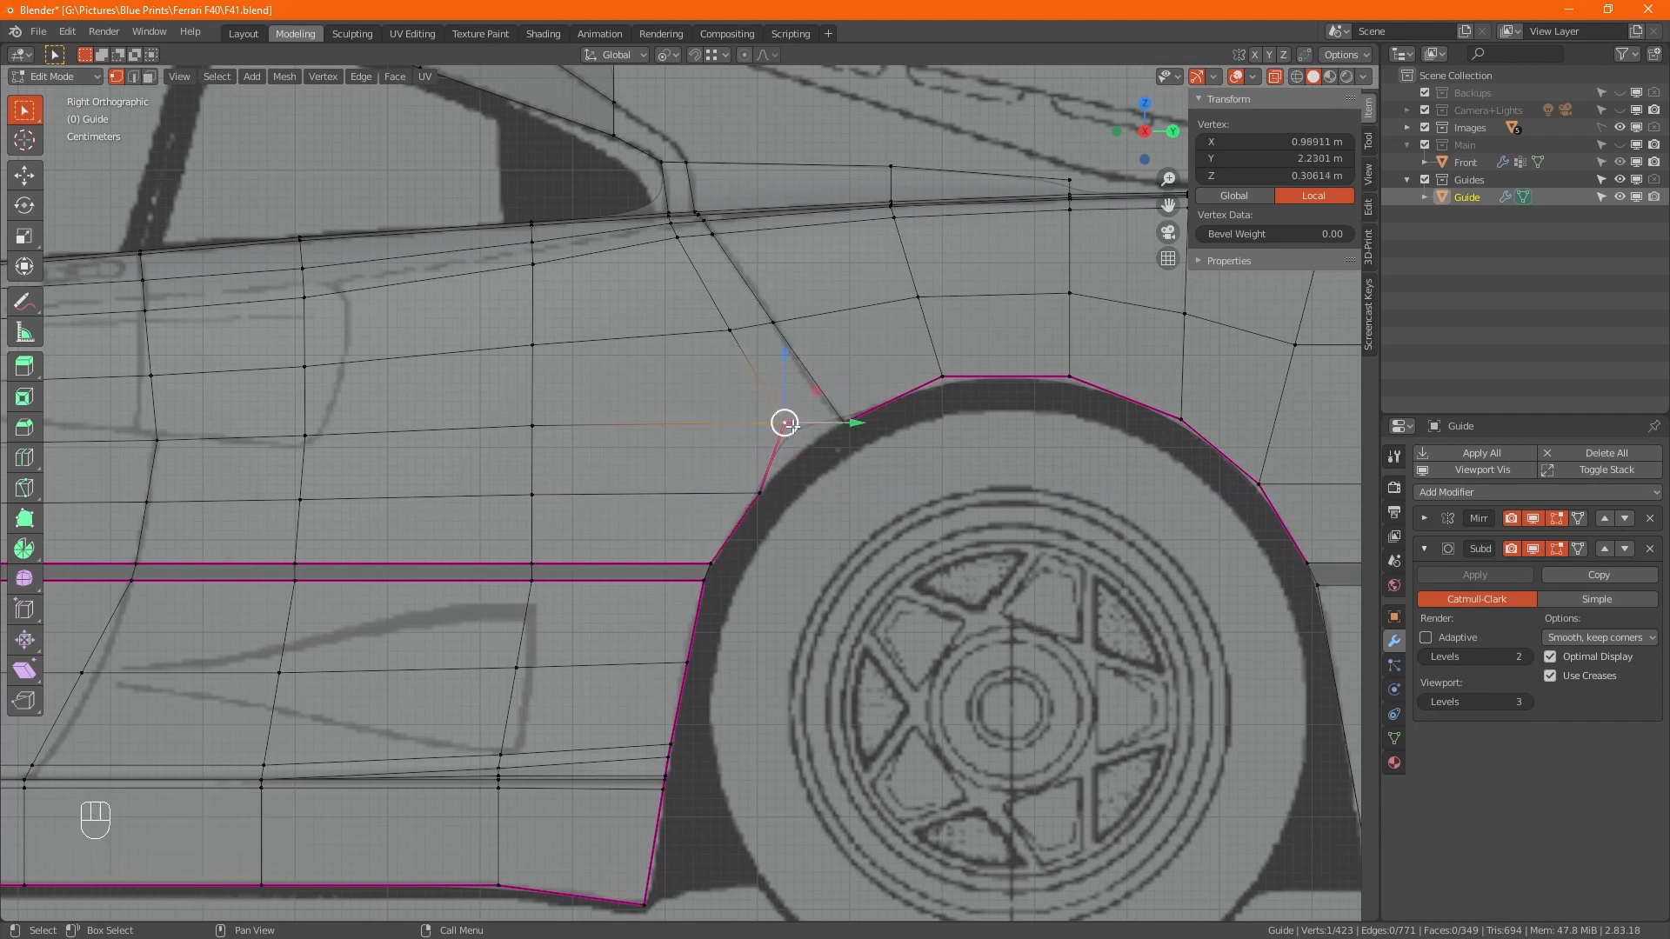
drag(785, 425, 808, 445)
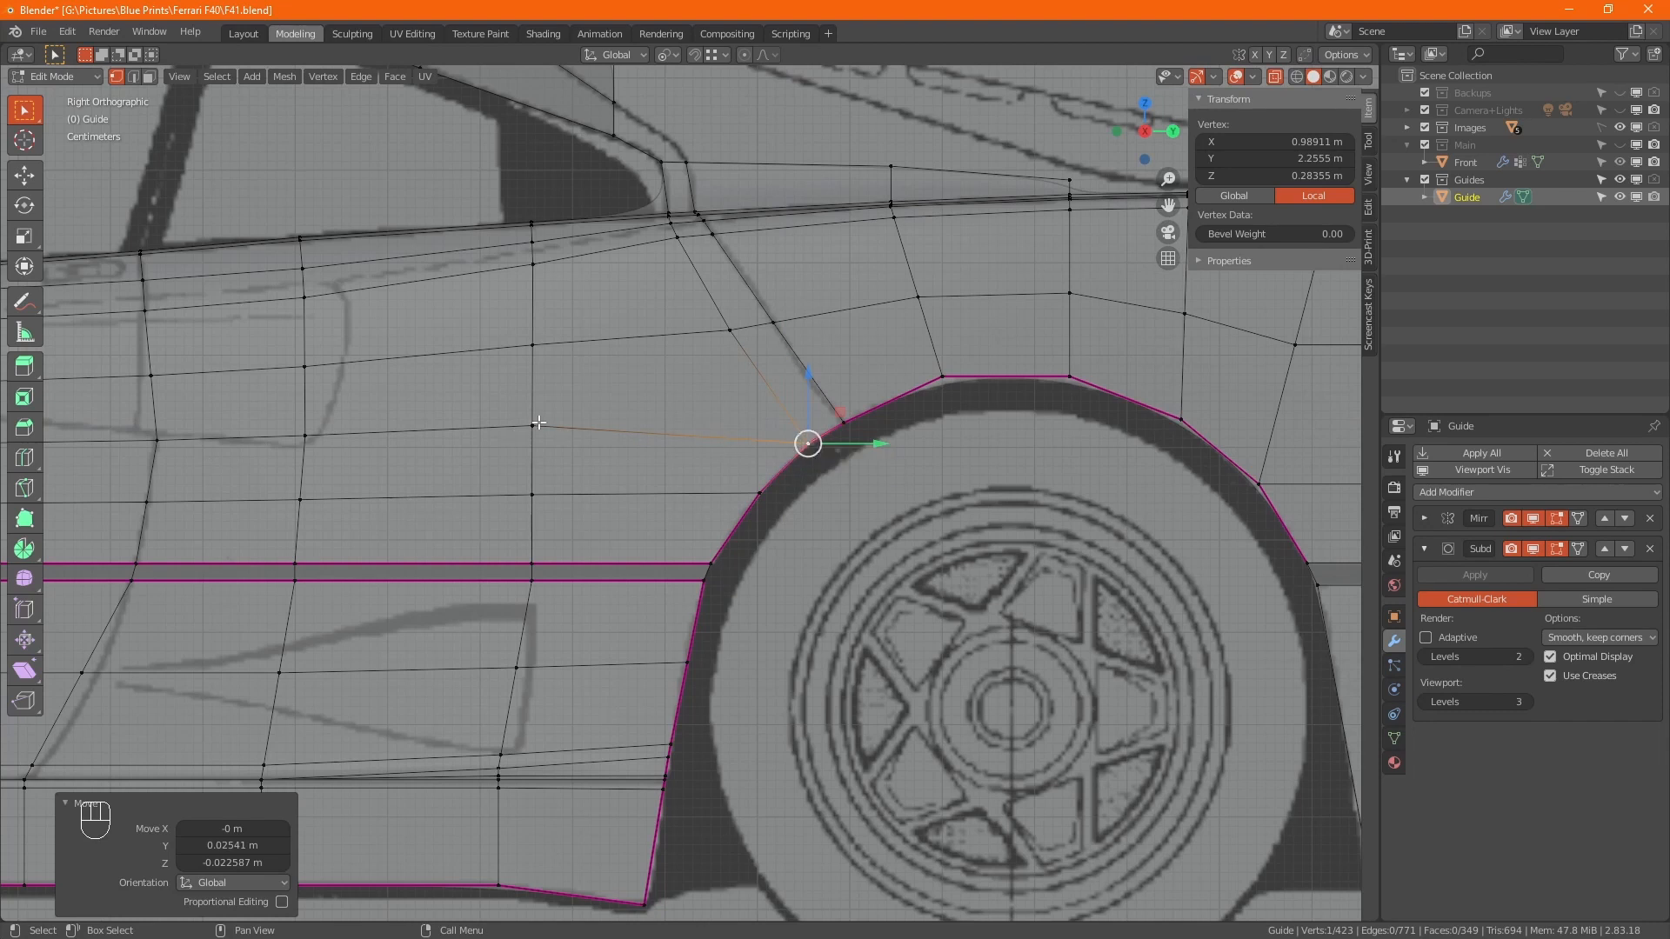
Edge-slide the three flank vertices ahead of the rear wheel arch, on its front vertex's row, downward by a factor of about 0.113
key(alt+z)
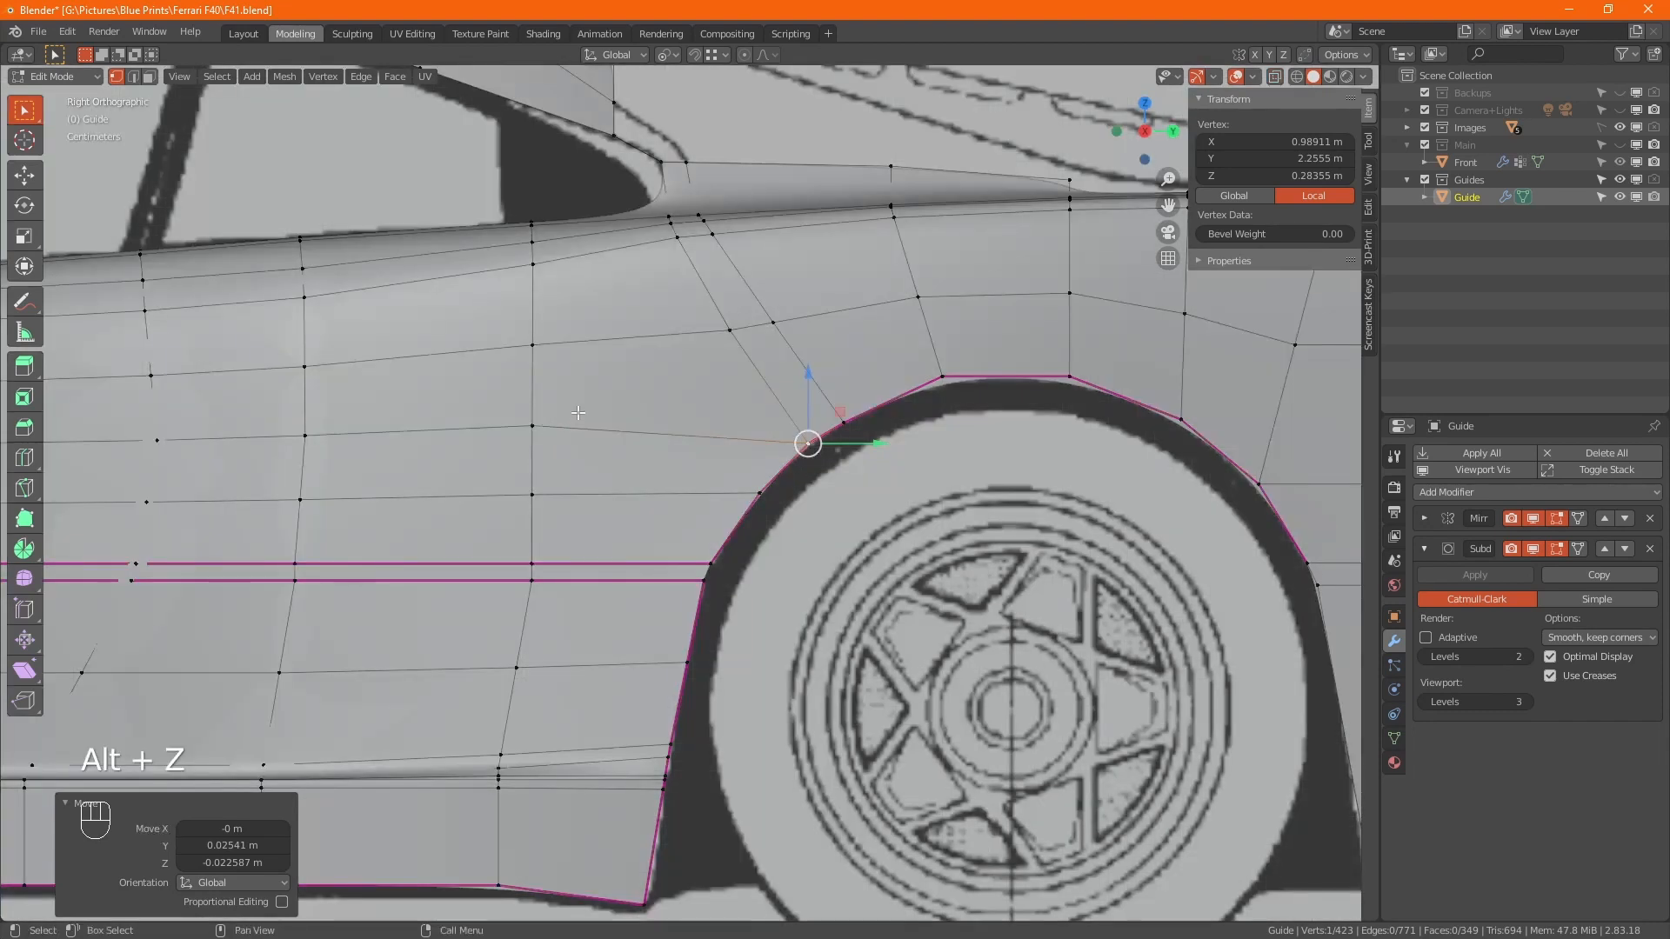
middle_drag(577, 410, 795, 343)
key(KP_3)
key(alt+z)
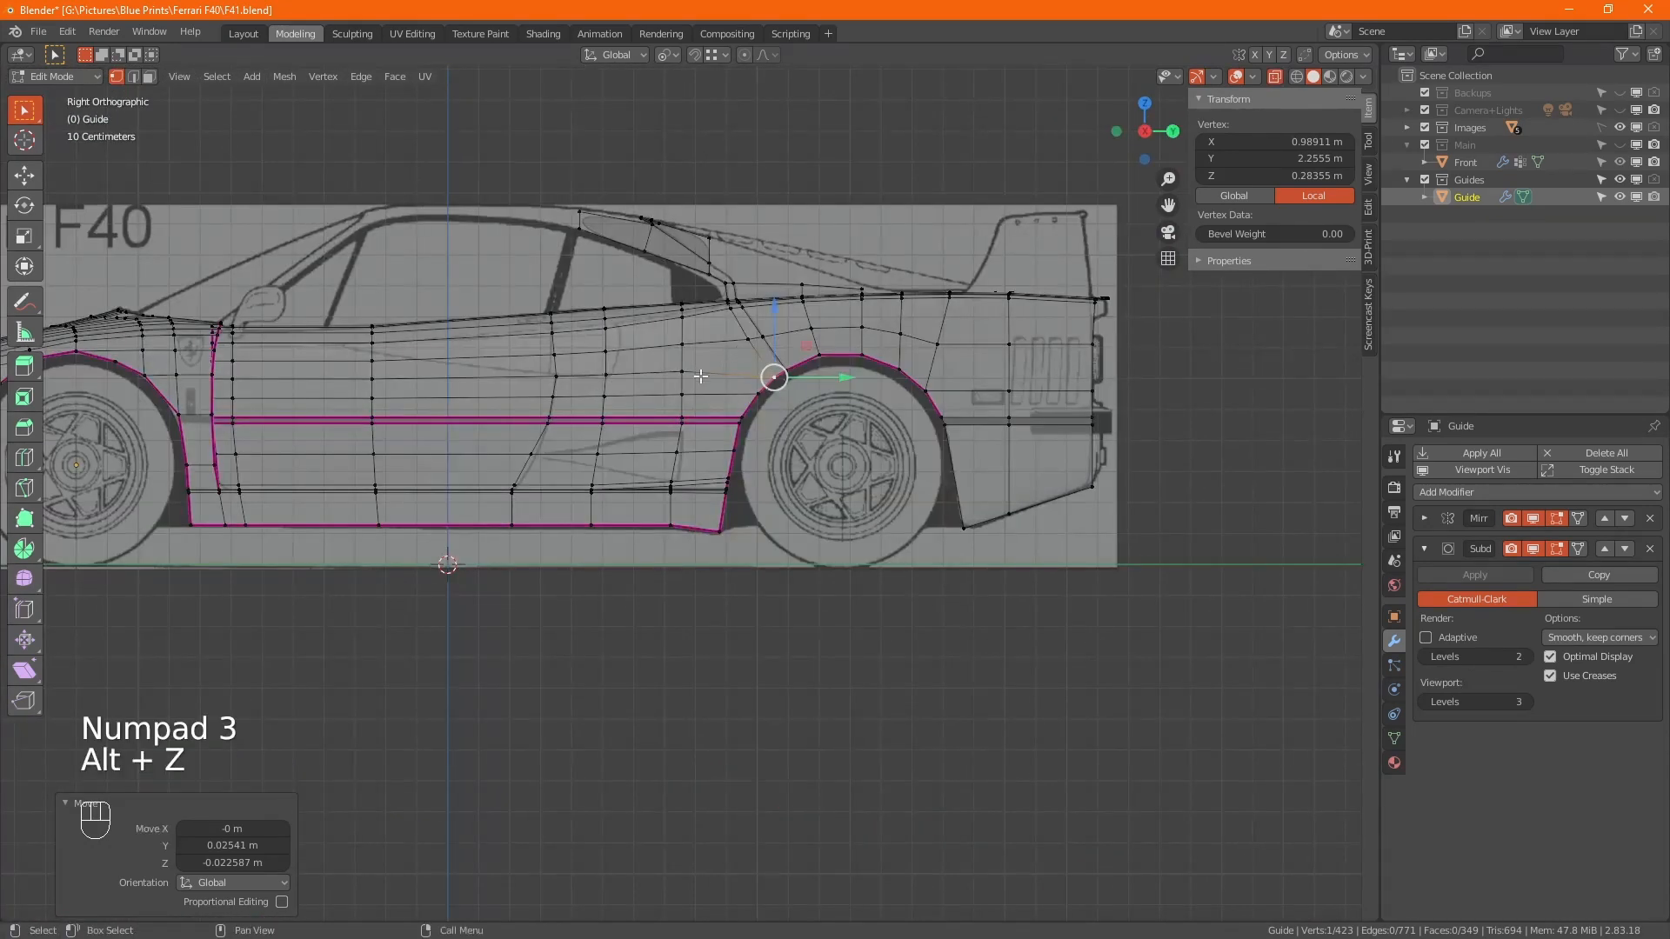
scroll(665, 378, up, 5)
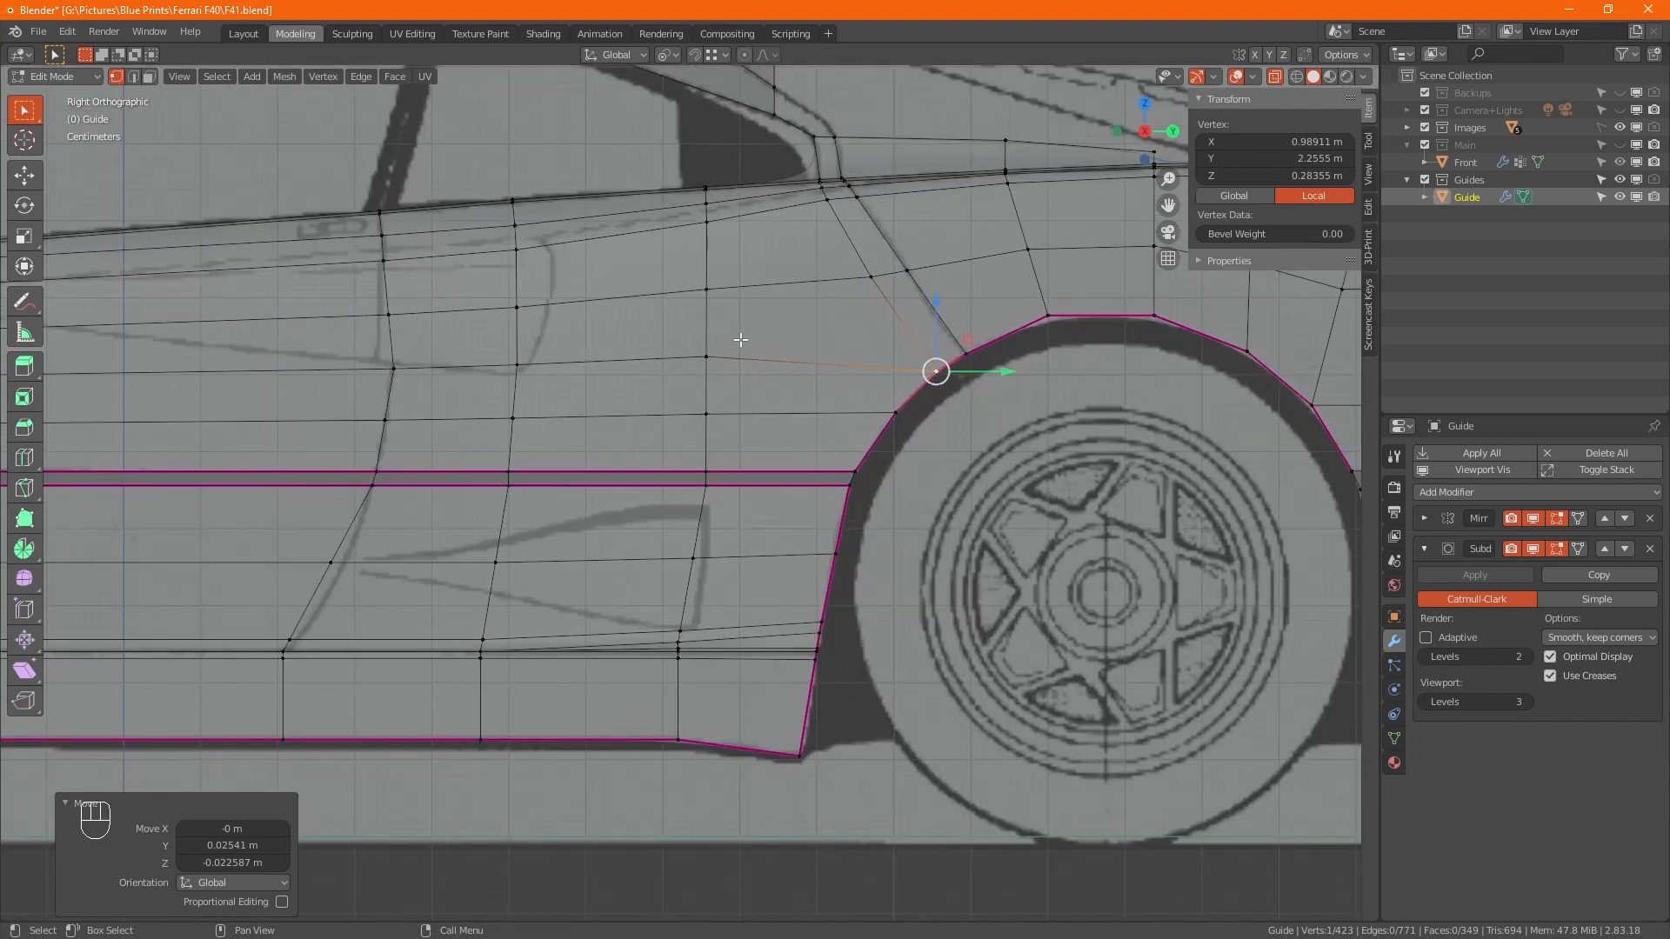
drag(331, 339, 794, 385)
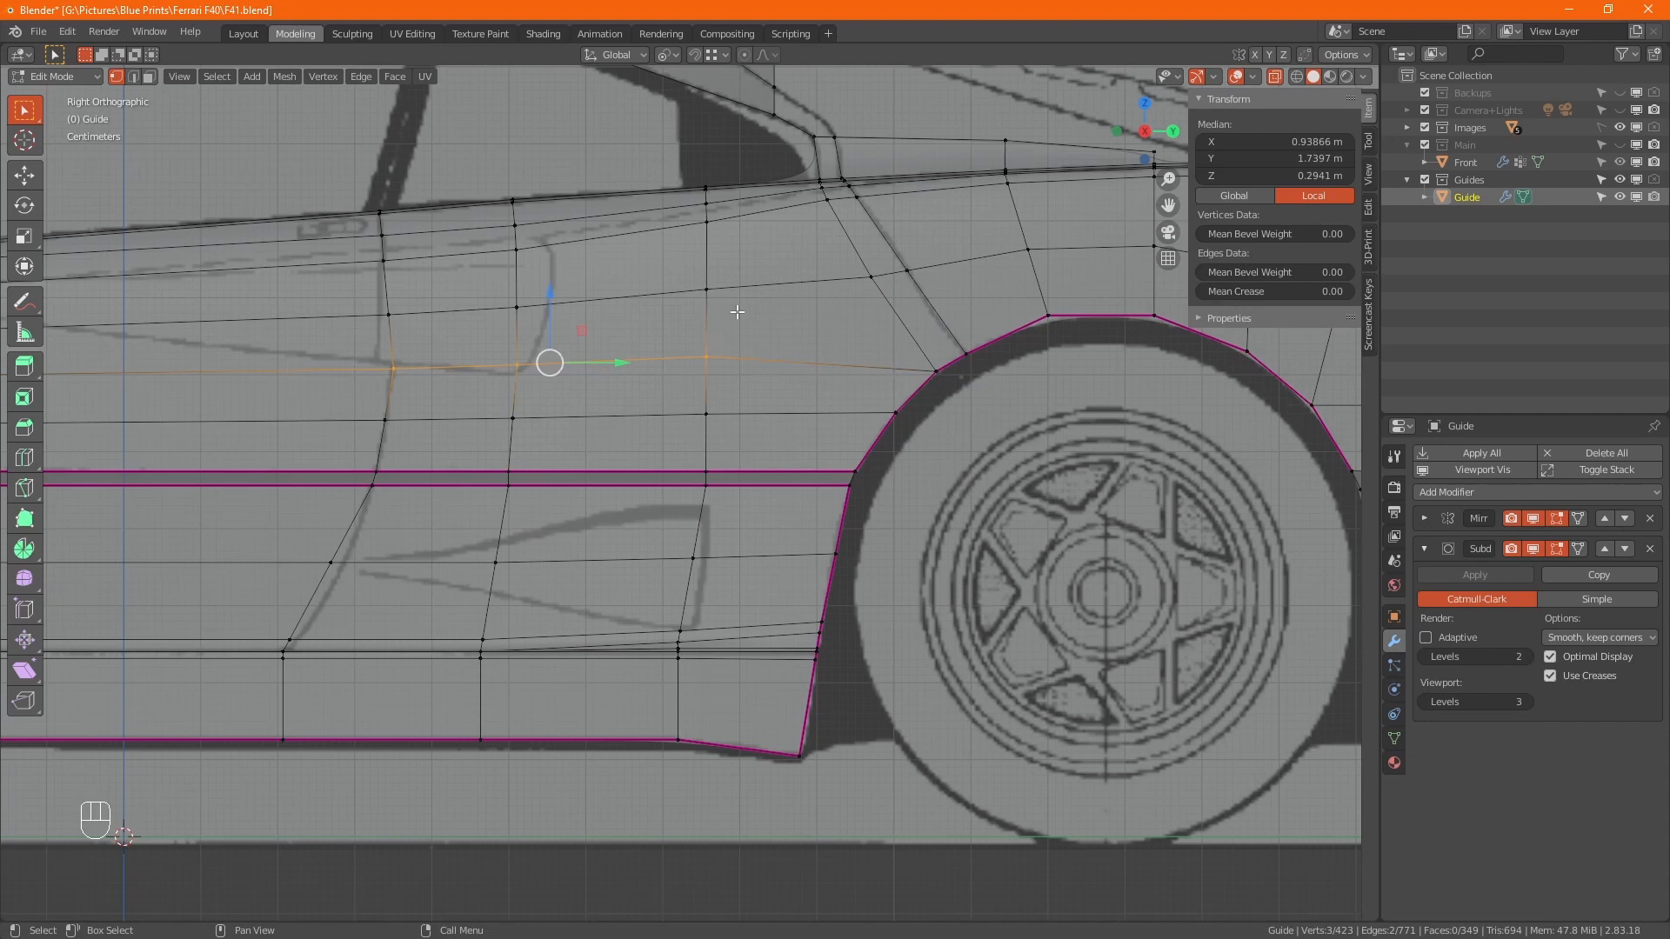
key(g)
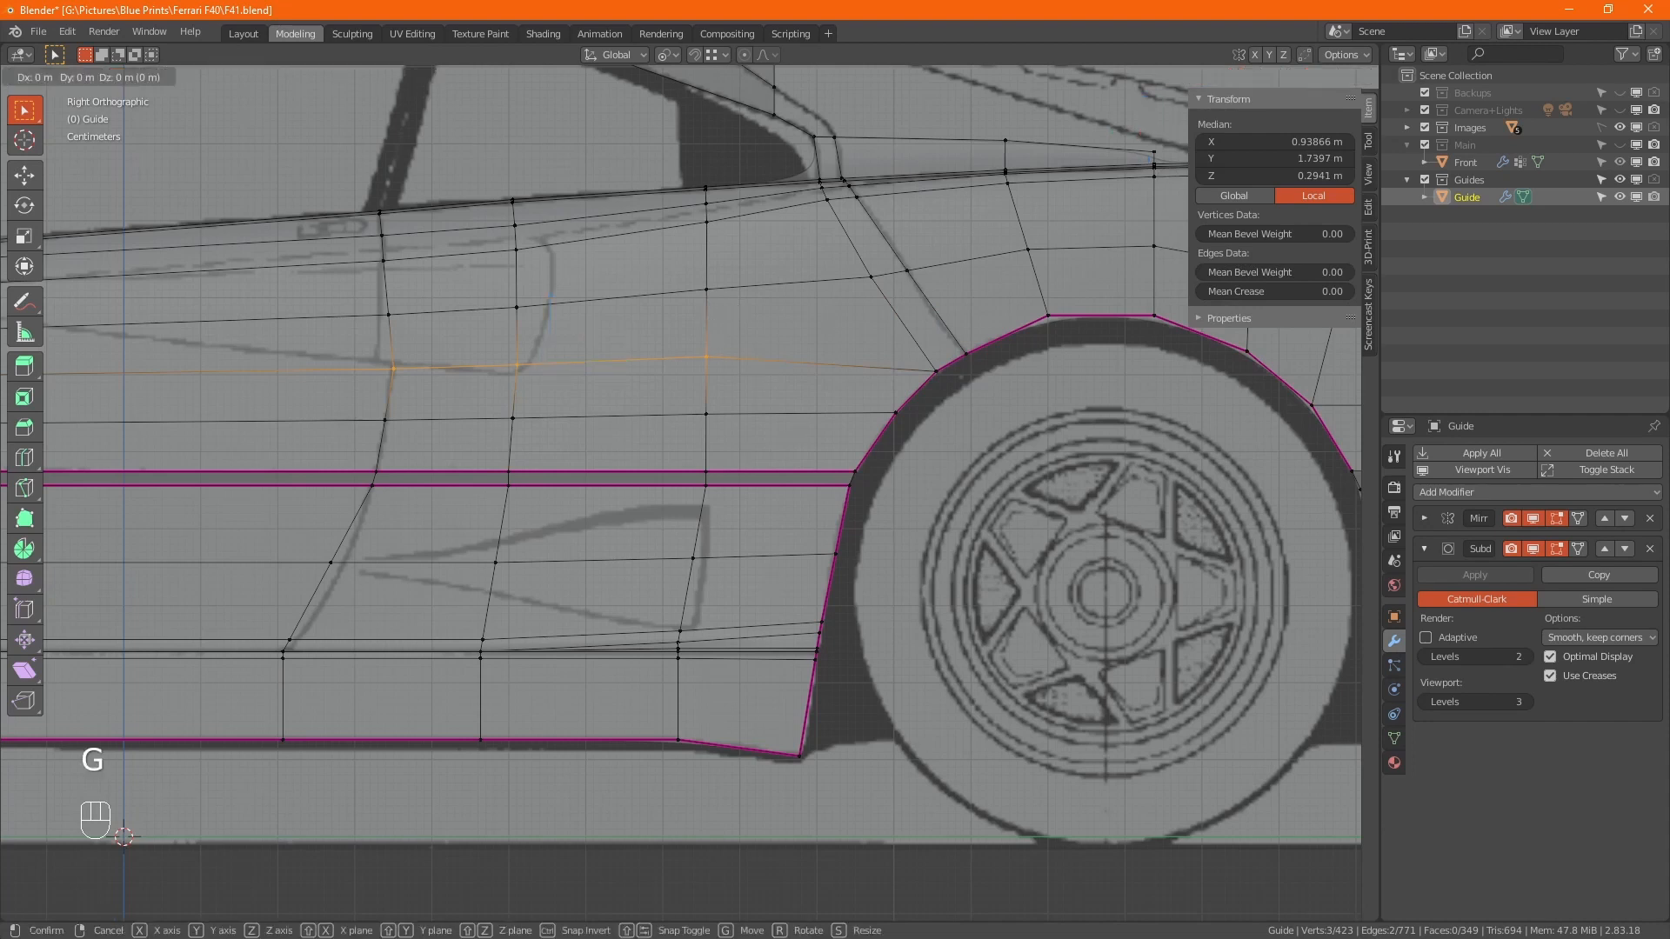
key(g)
click(736, 318)
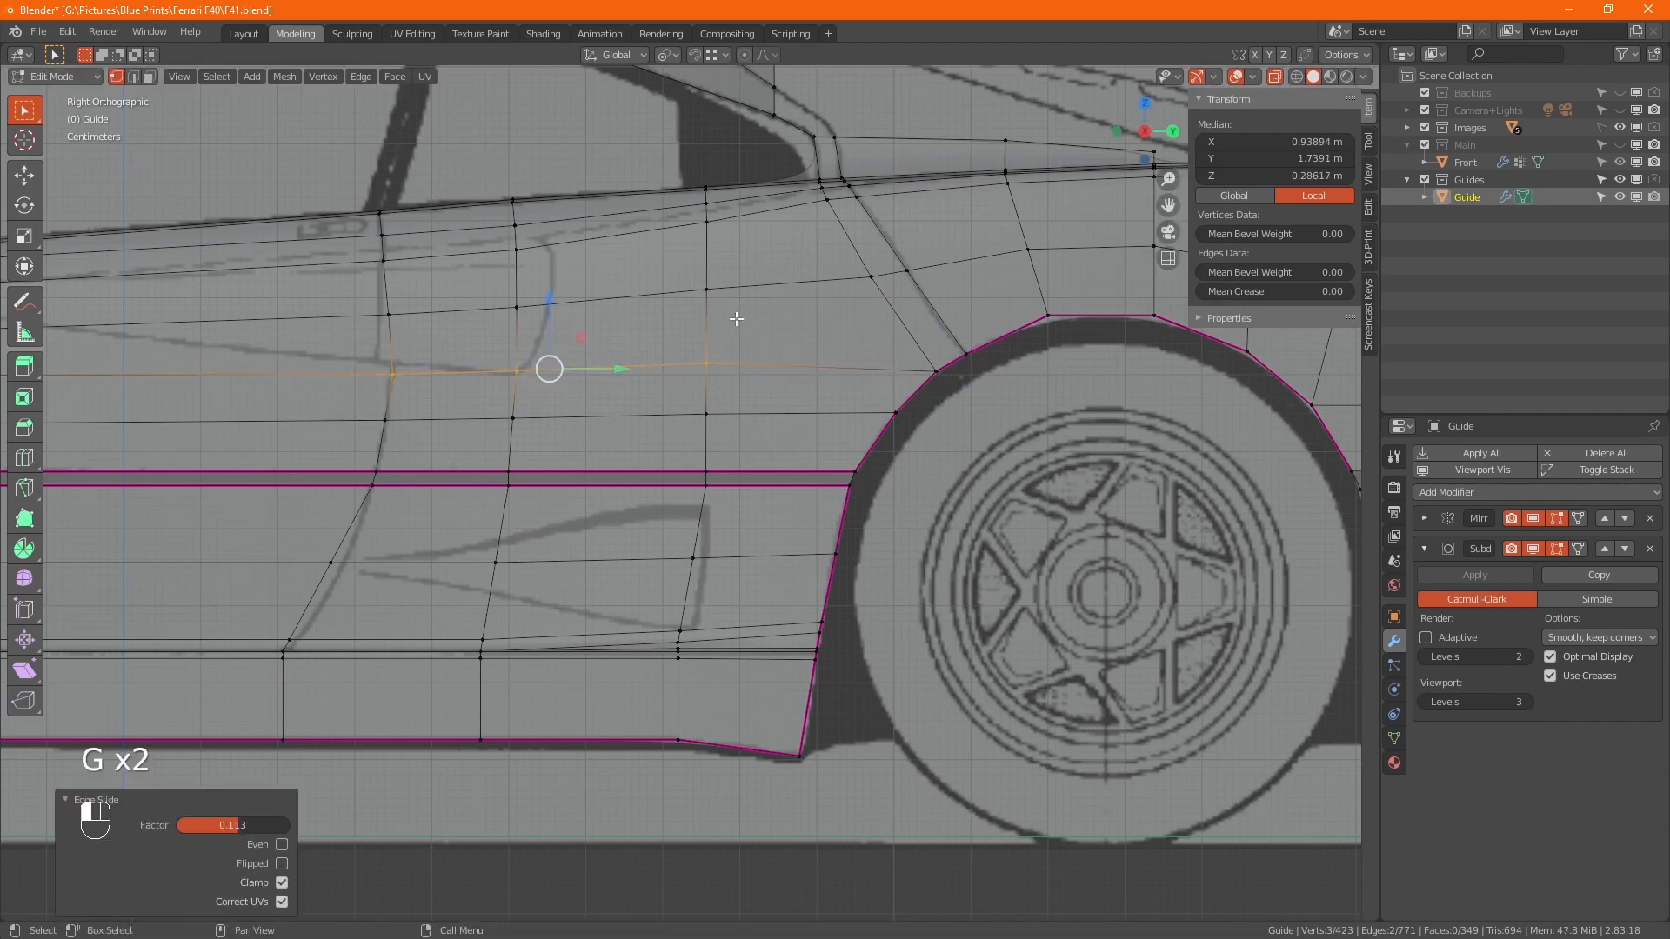
Edge-slide the rear two vertices of that flank row downward by a factor of about 0.075
drag(759, 321, 502, 382)
key(g)
key(g)
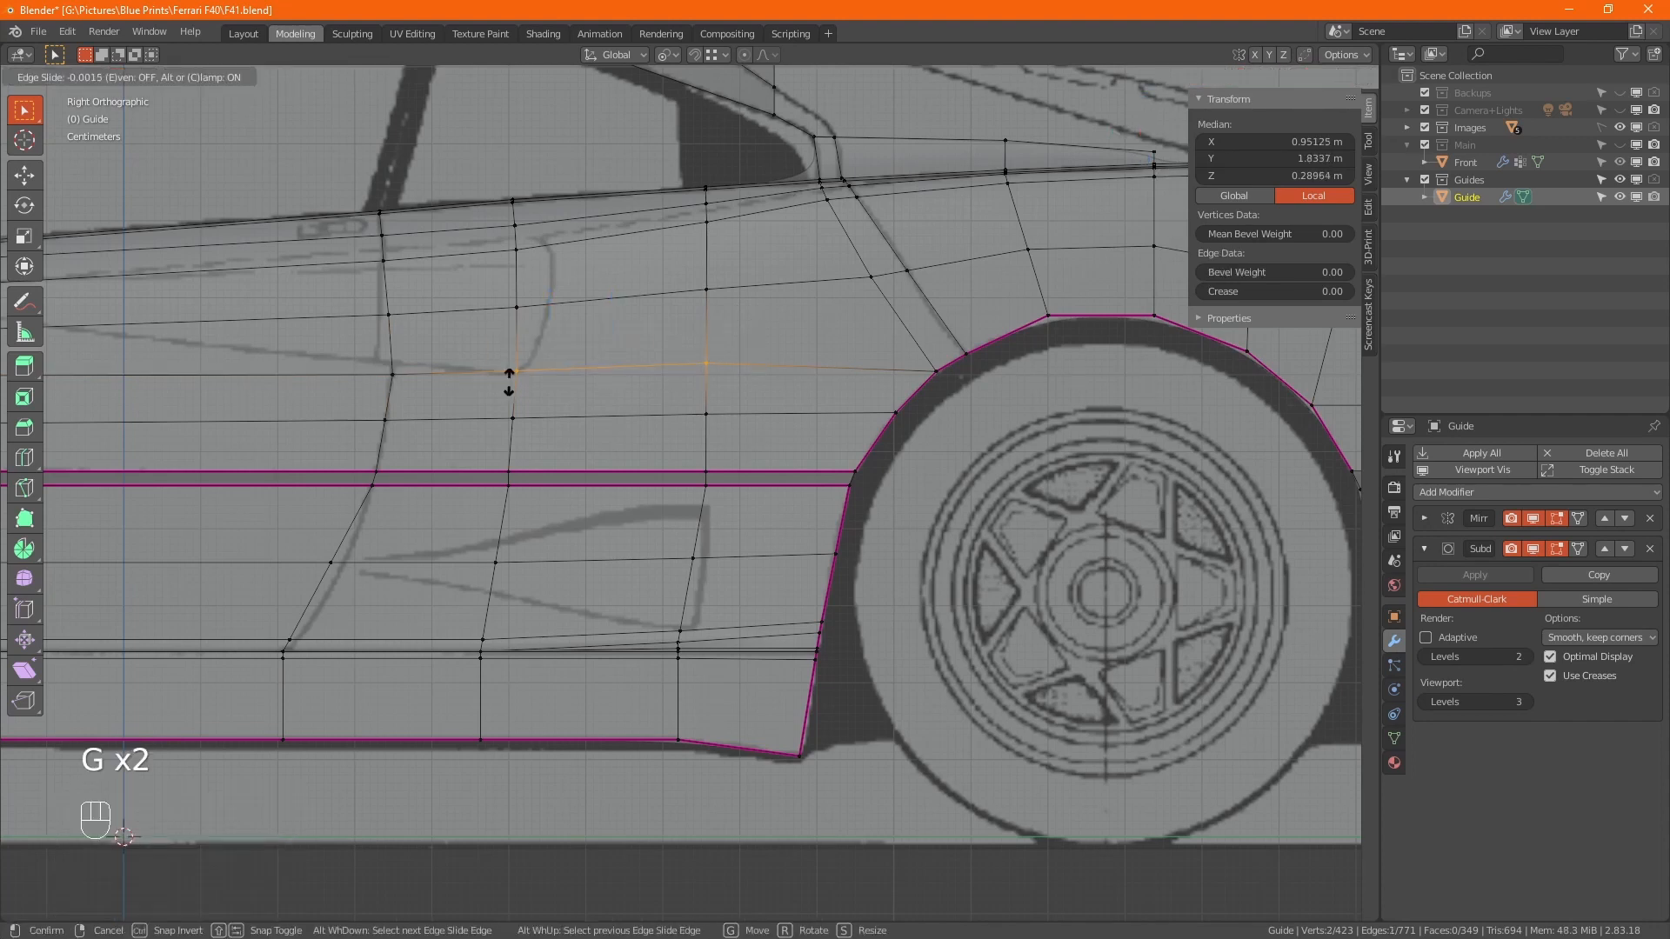
click(512, 384)
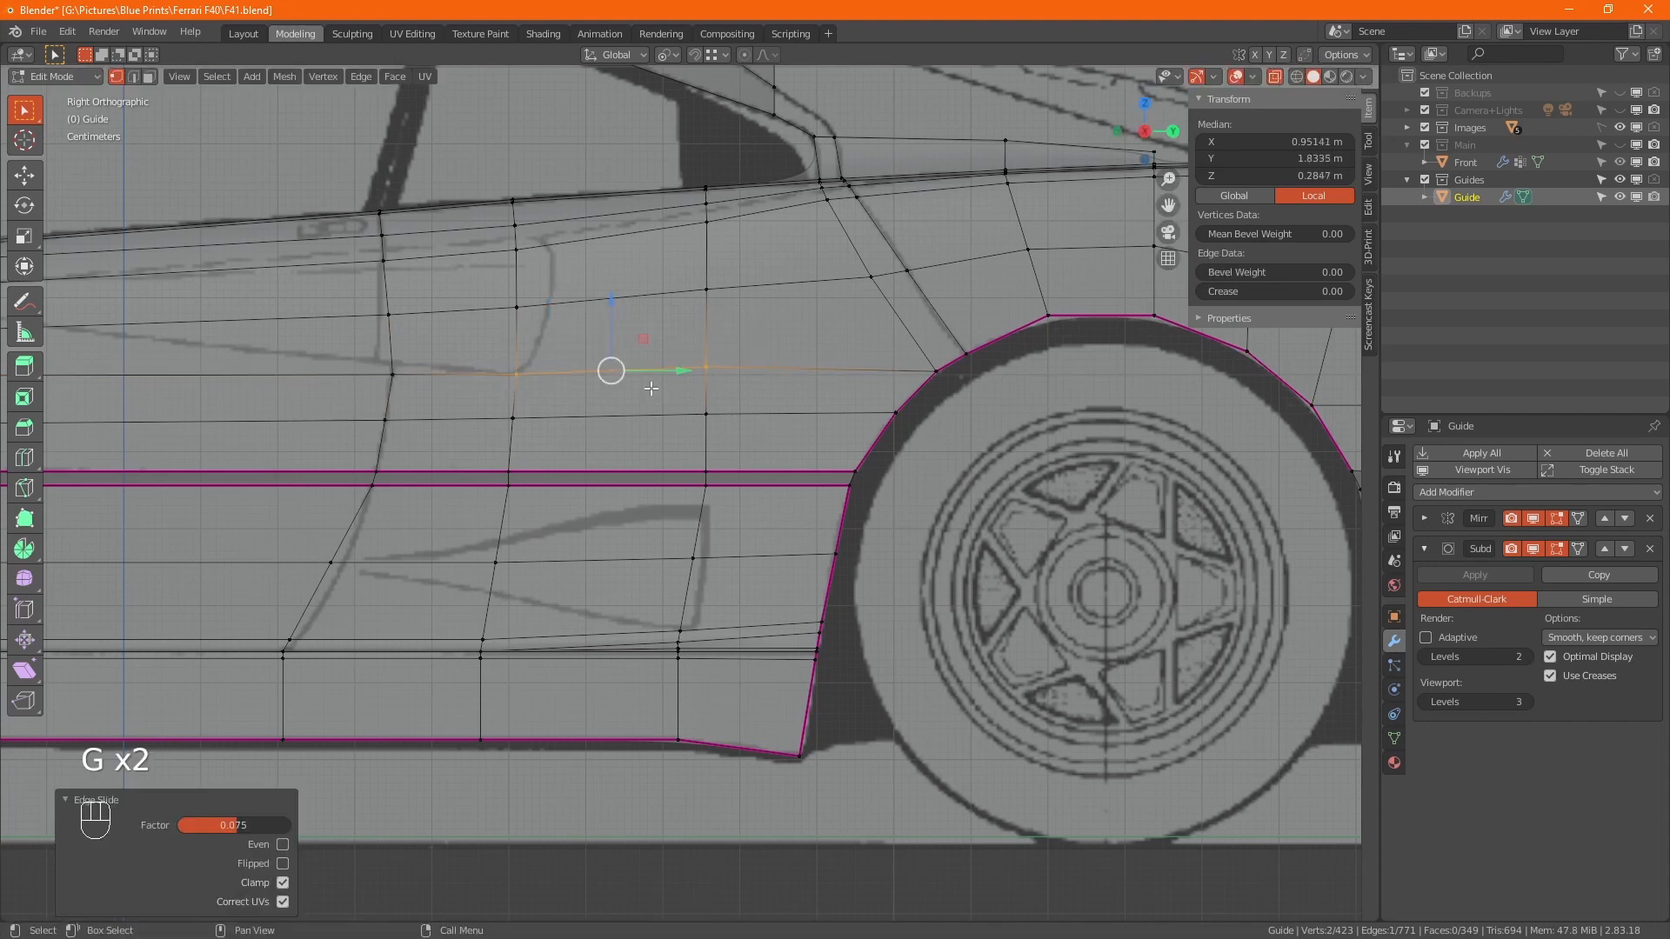
Vertex-slide the rearmost vertex of that flank row downward by a factor of about 0.109
click(703, 369)
key(g)
key(g)
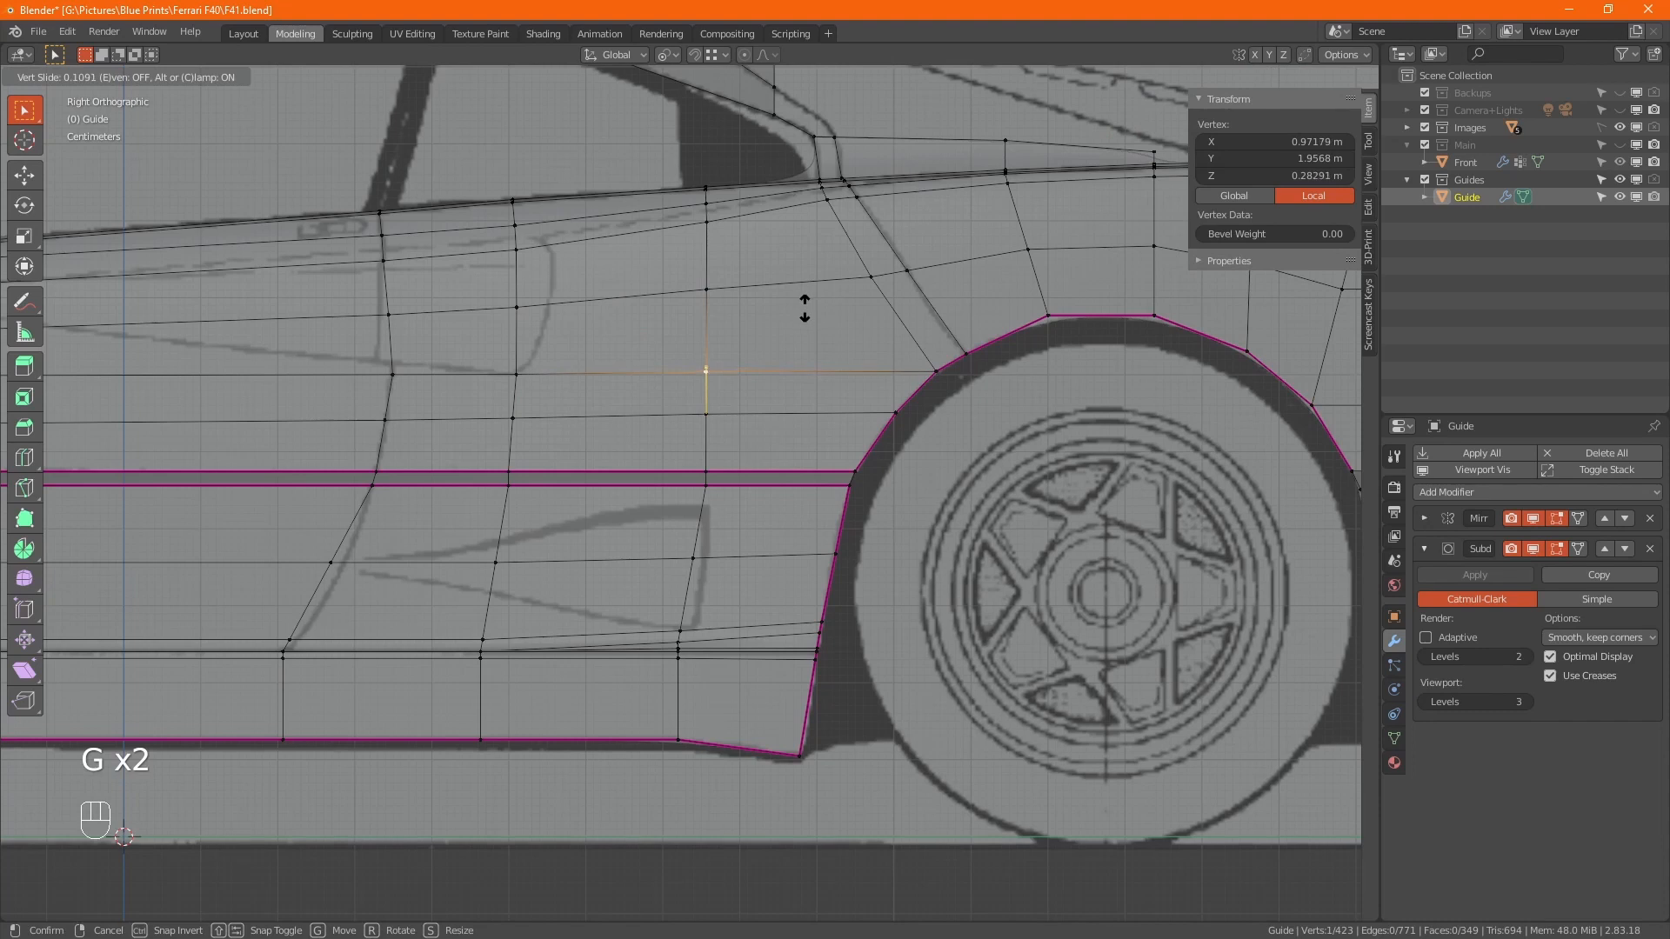
click(806, 306)
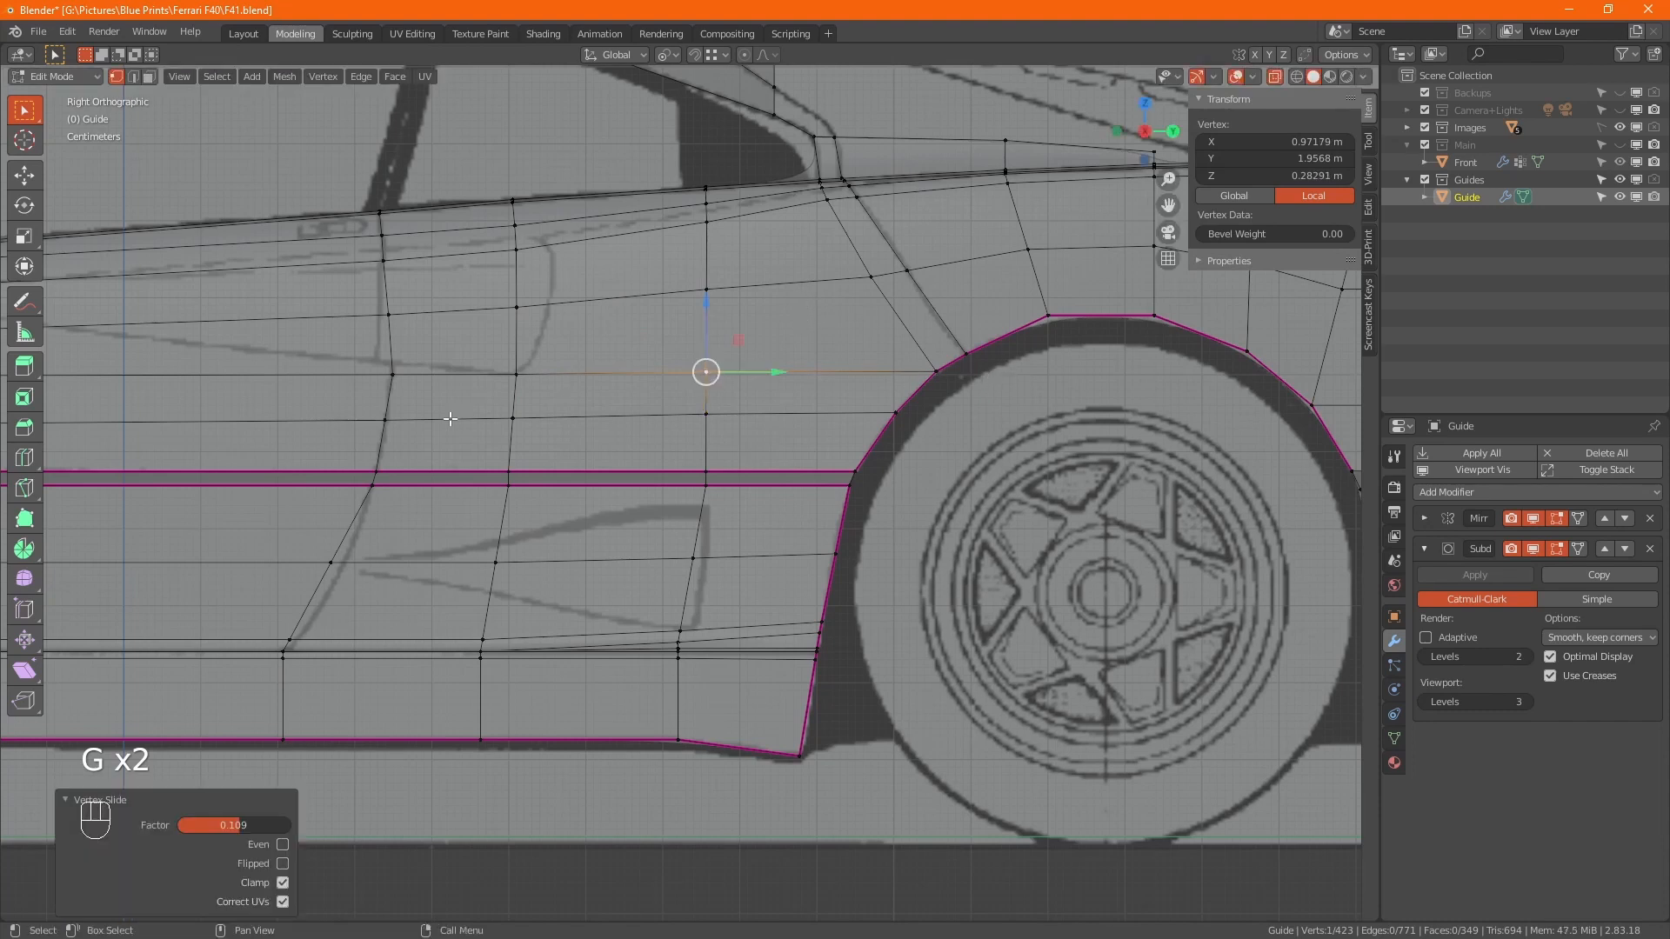
Raise the flank vertex just ahead of the seam's midpoint slightly
scroll(797, 431, down, 4)
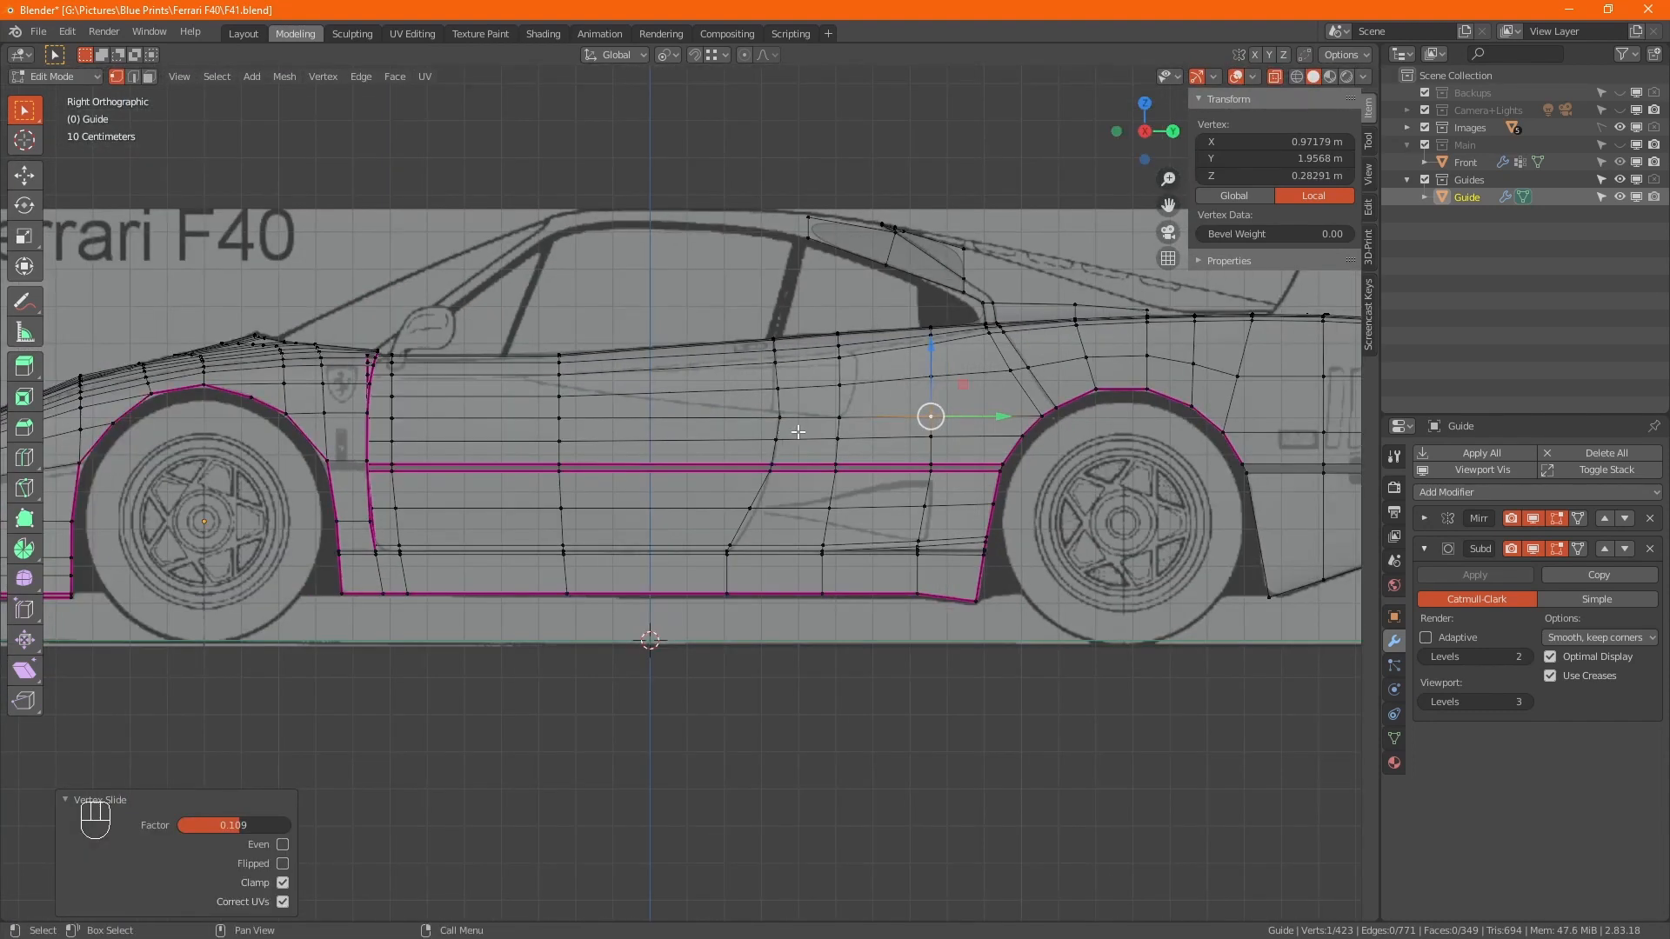
scroll(798, 432, up, 5)
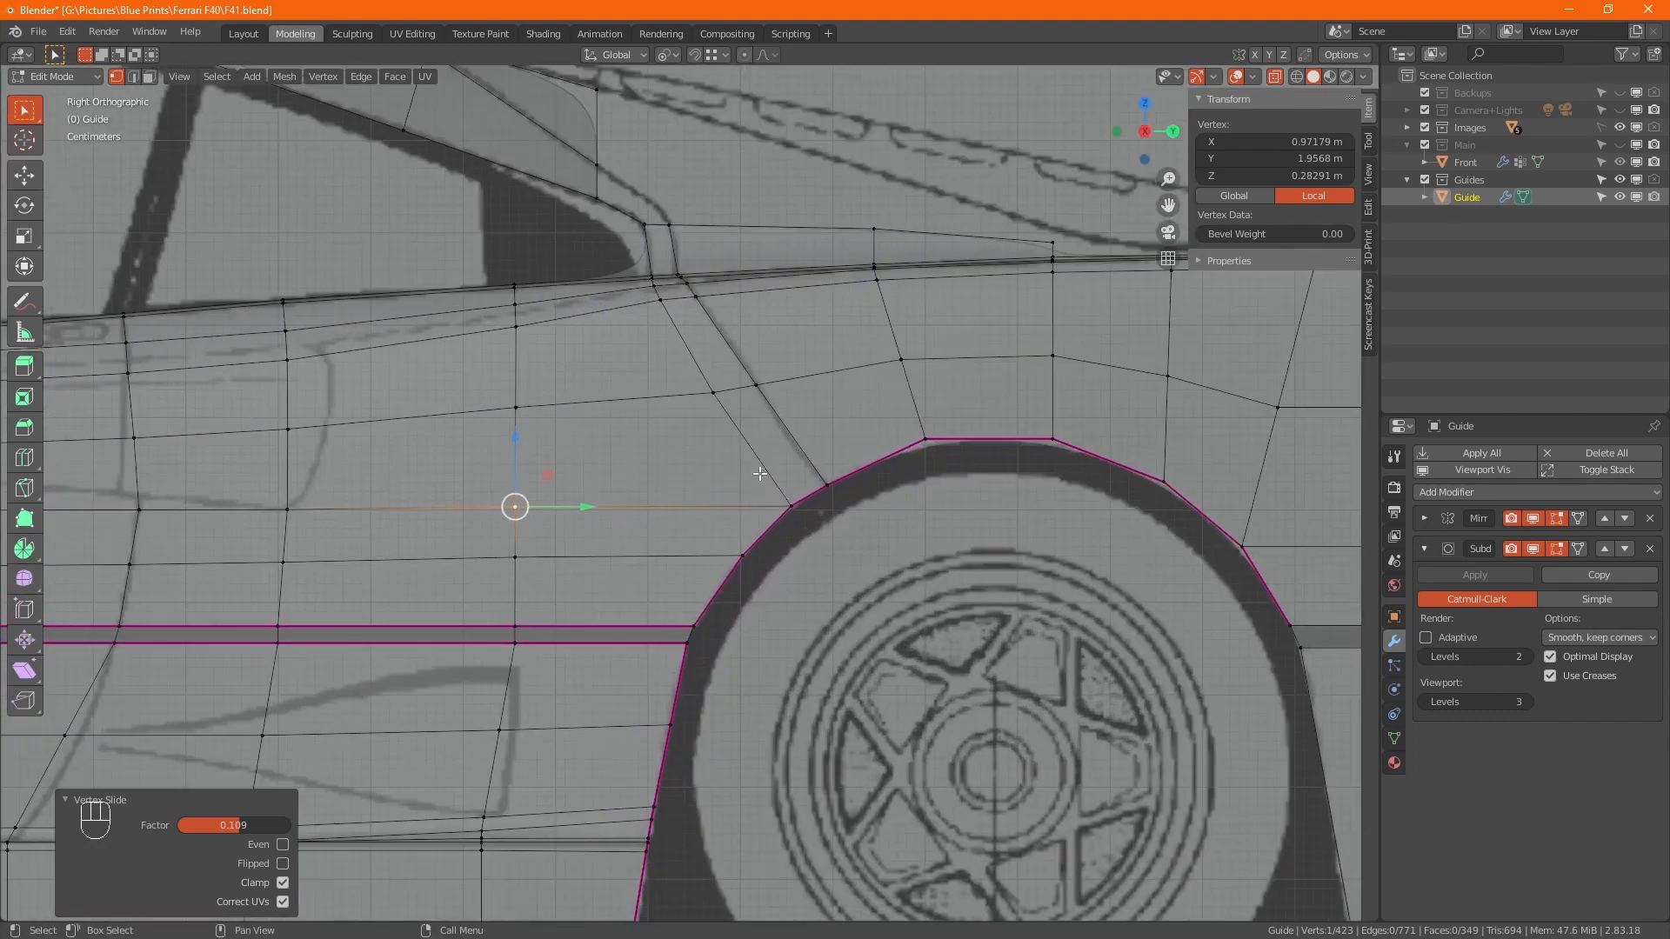
scroll(759, 473, up, 1)
click(703, 379)
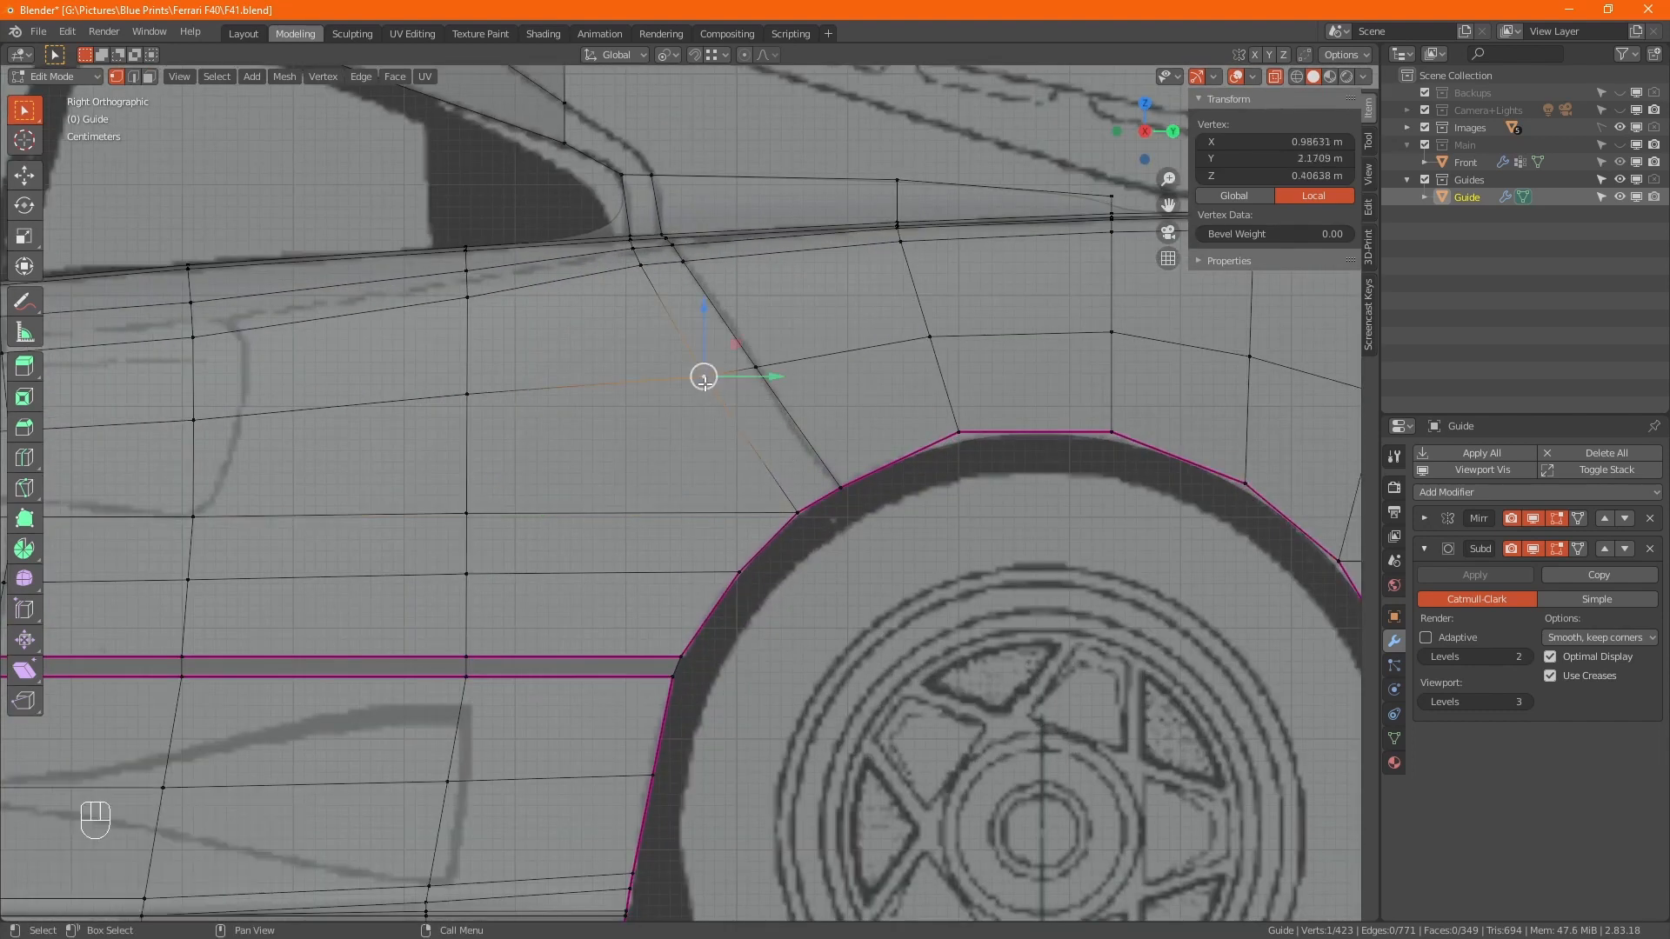
drag(702, 337, 785, 330)
Nudge the wheel-arch vertex at the seam's lower end slightly forward, and lower the arch vertex behind it by about 0.003 m
click(840, 488)
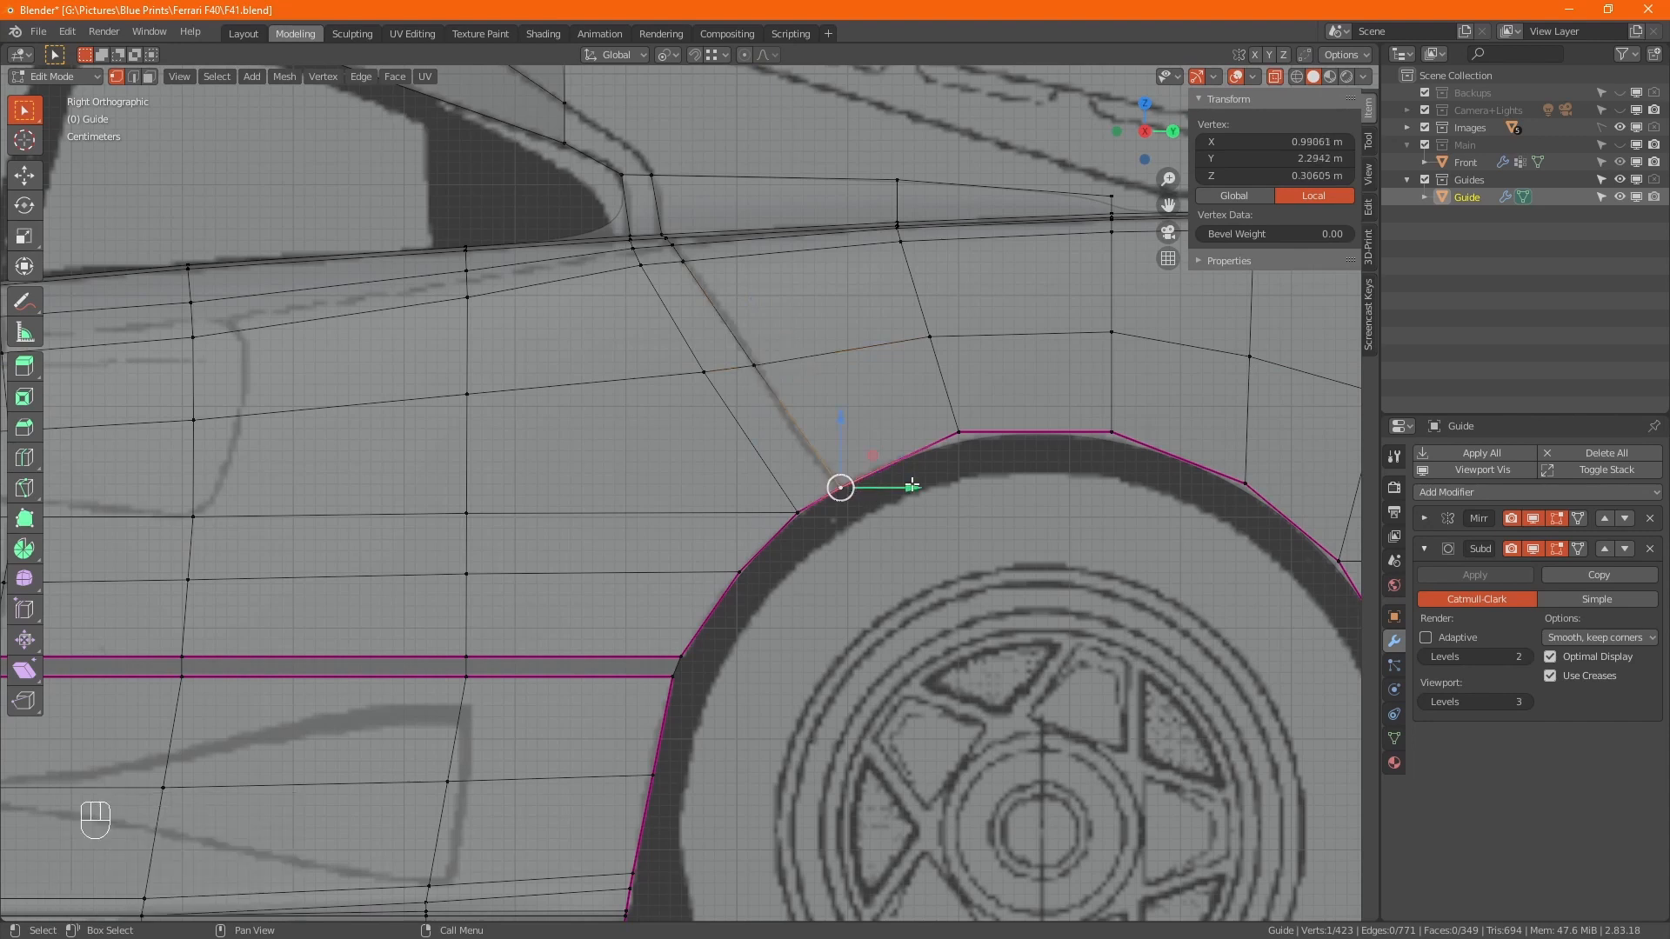
drag(838, 483, 864, 452)
click(959, 433)
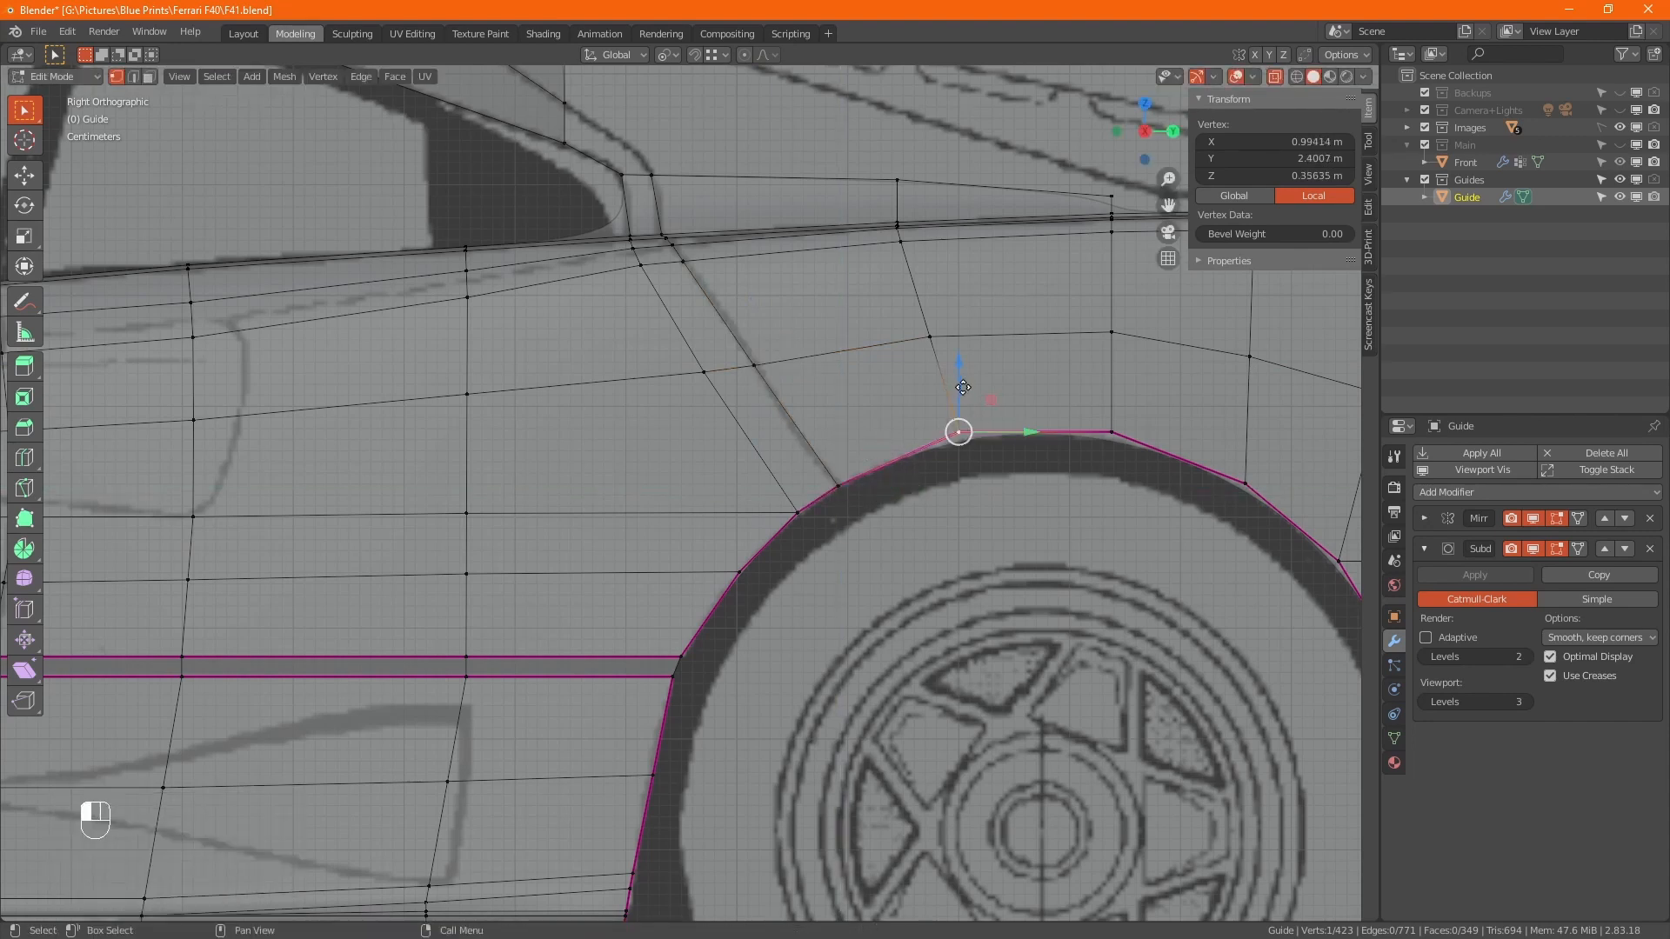
drag(961, 384, 969, 391)
click(969, 390)
alt+middle_click(996, 554)
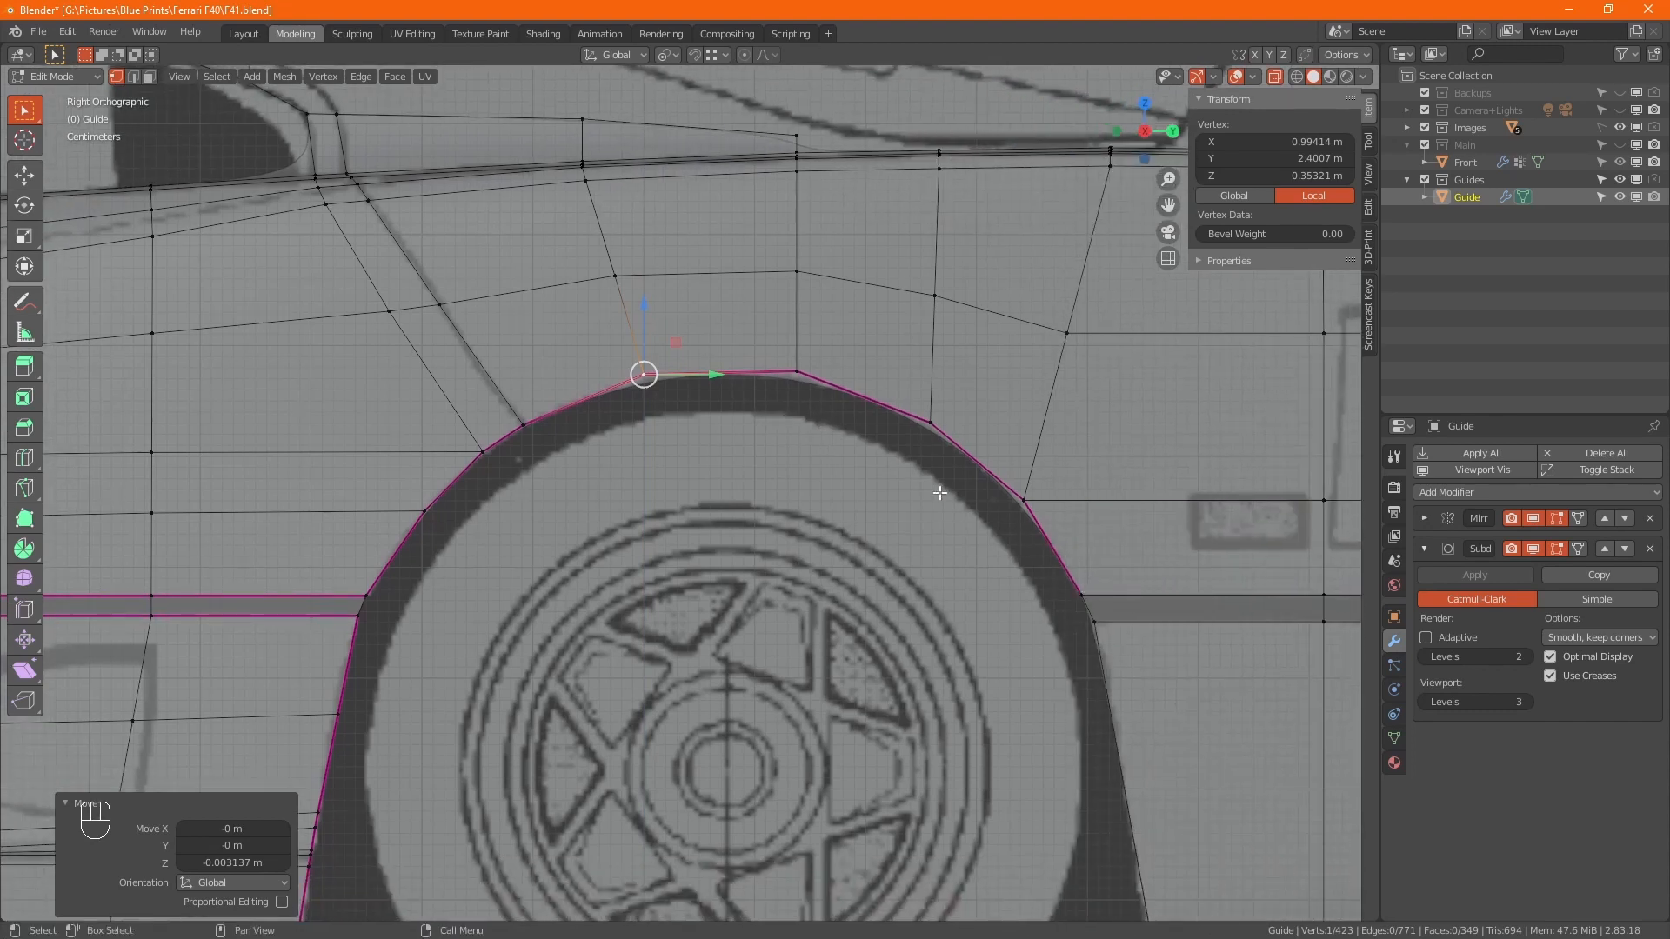
Set the crease to 1.00 on the short wheel-arch edge where the horizontal side strip meets the arch
key(alt+z)
key(Tab)
scroll(875, 524, down, 3)
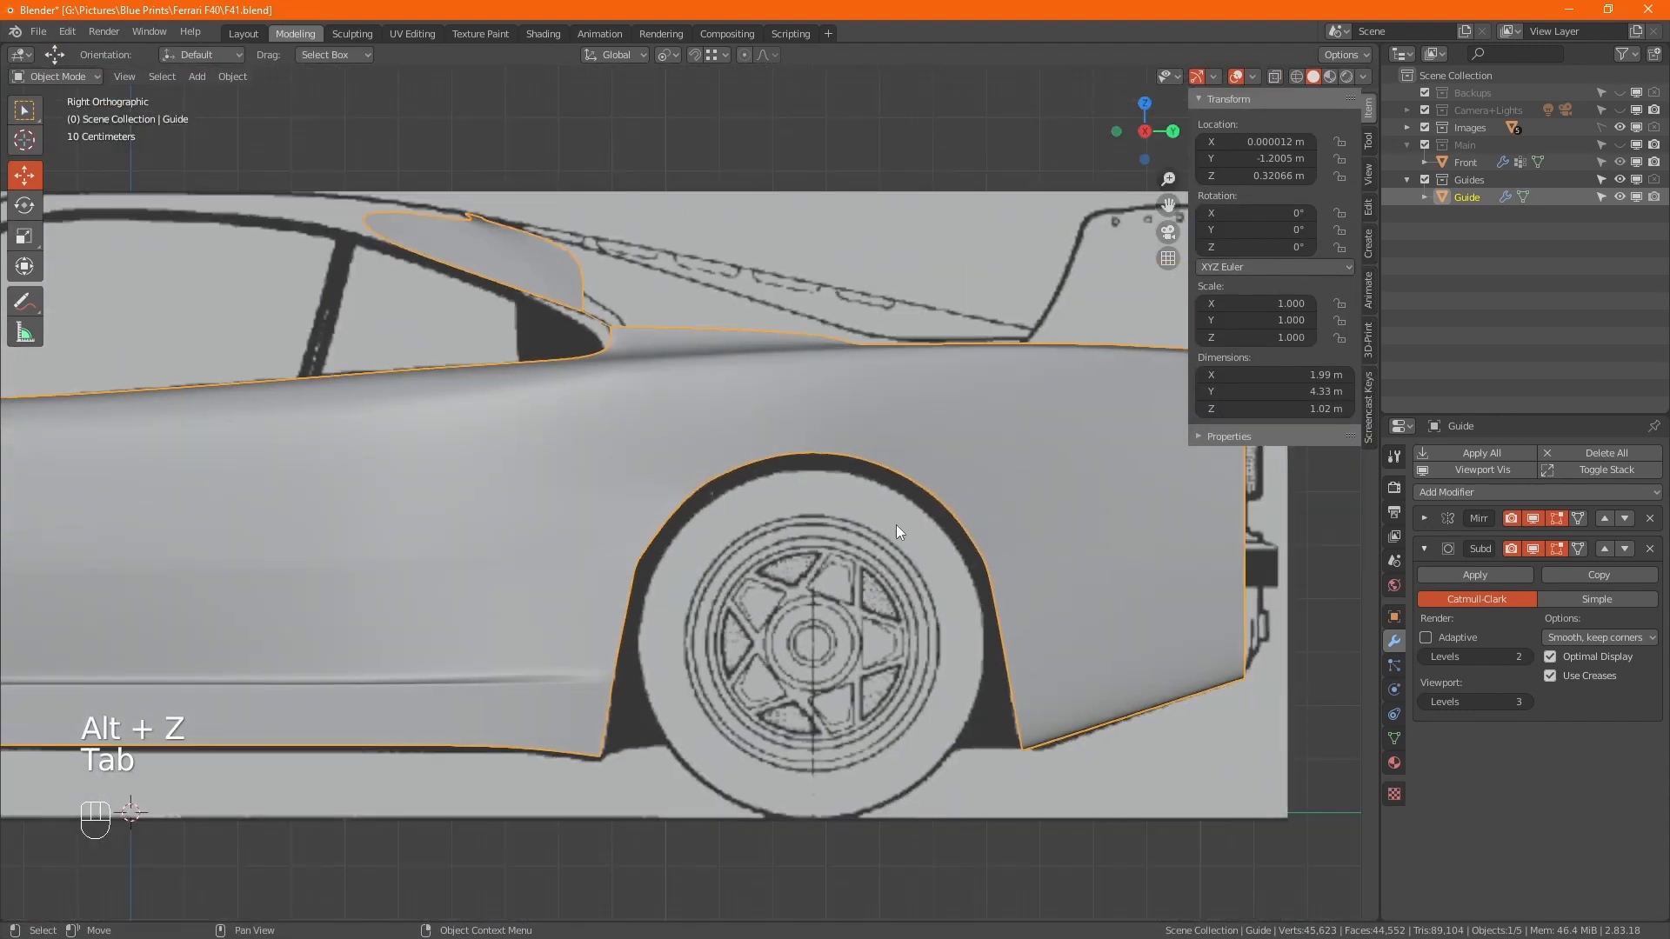
key(Tab)
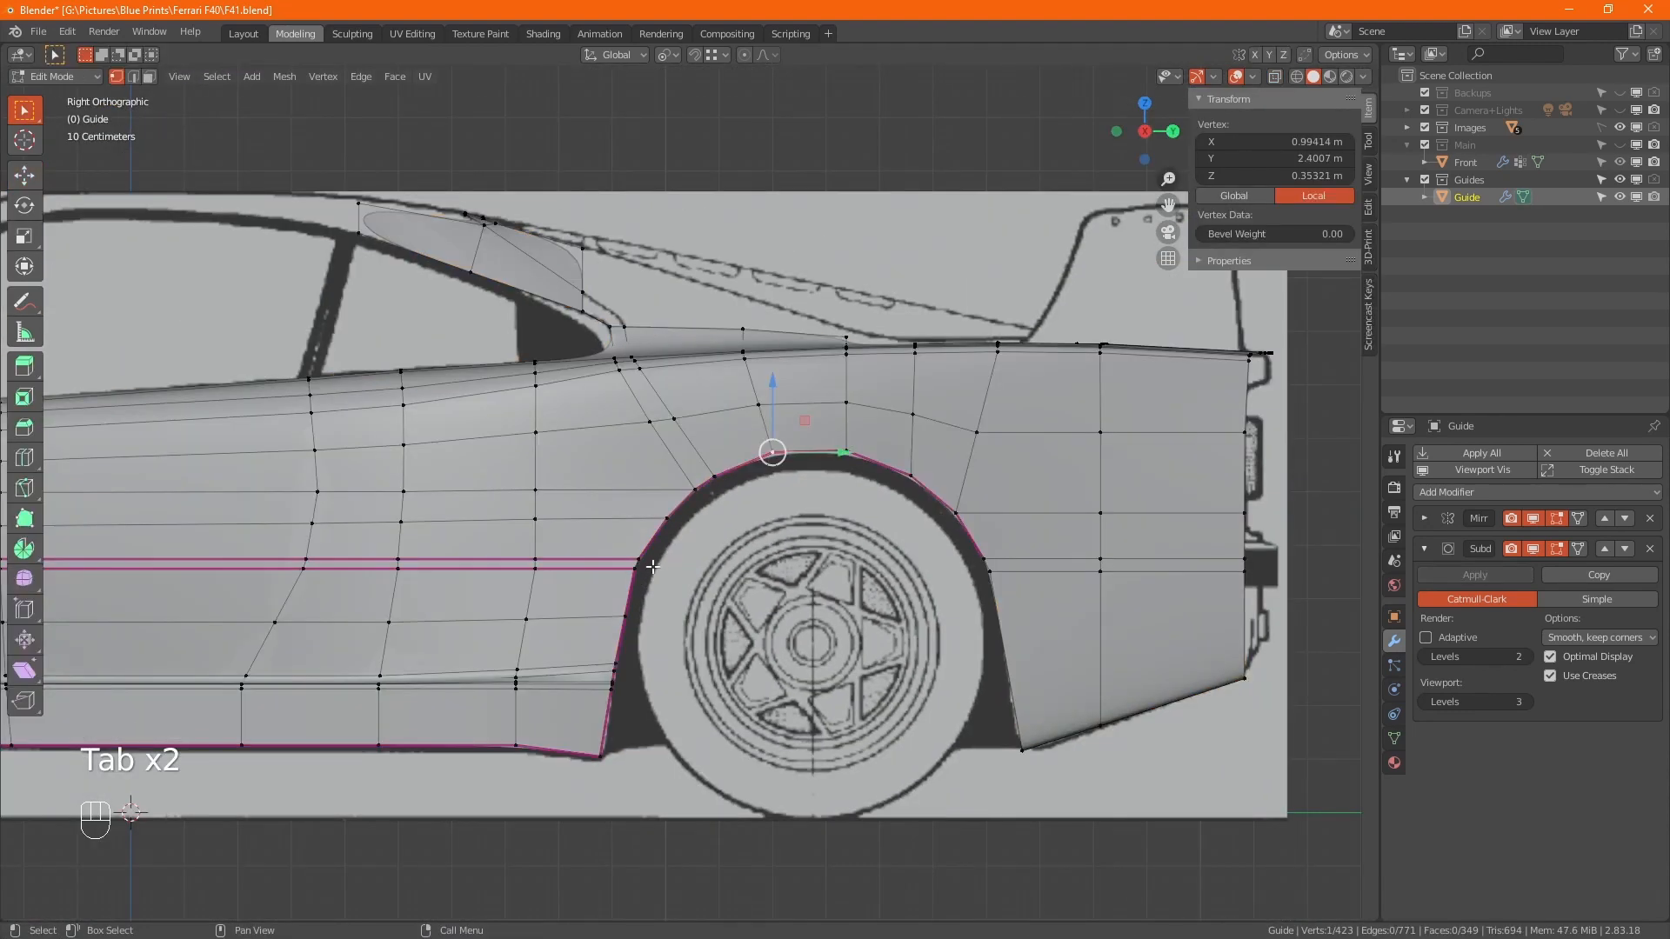
scroll(648, 568, up, 5)
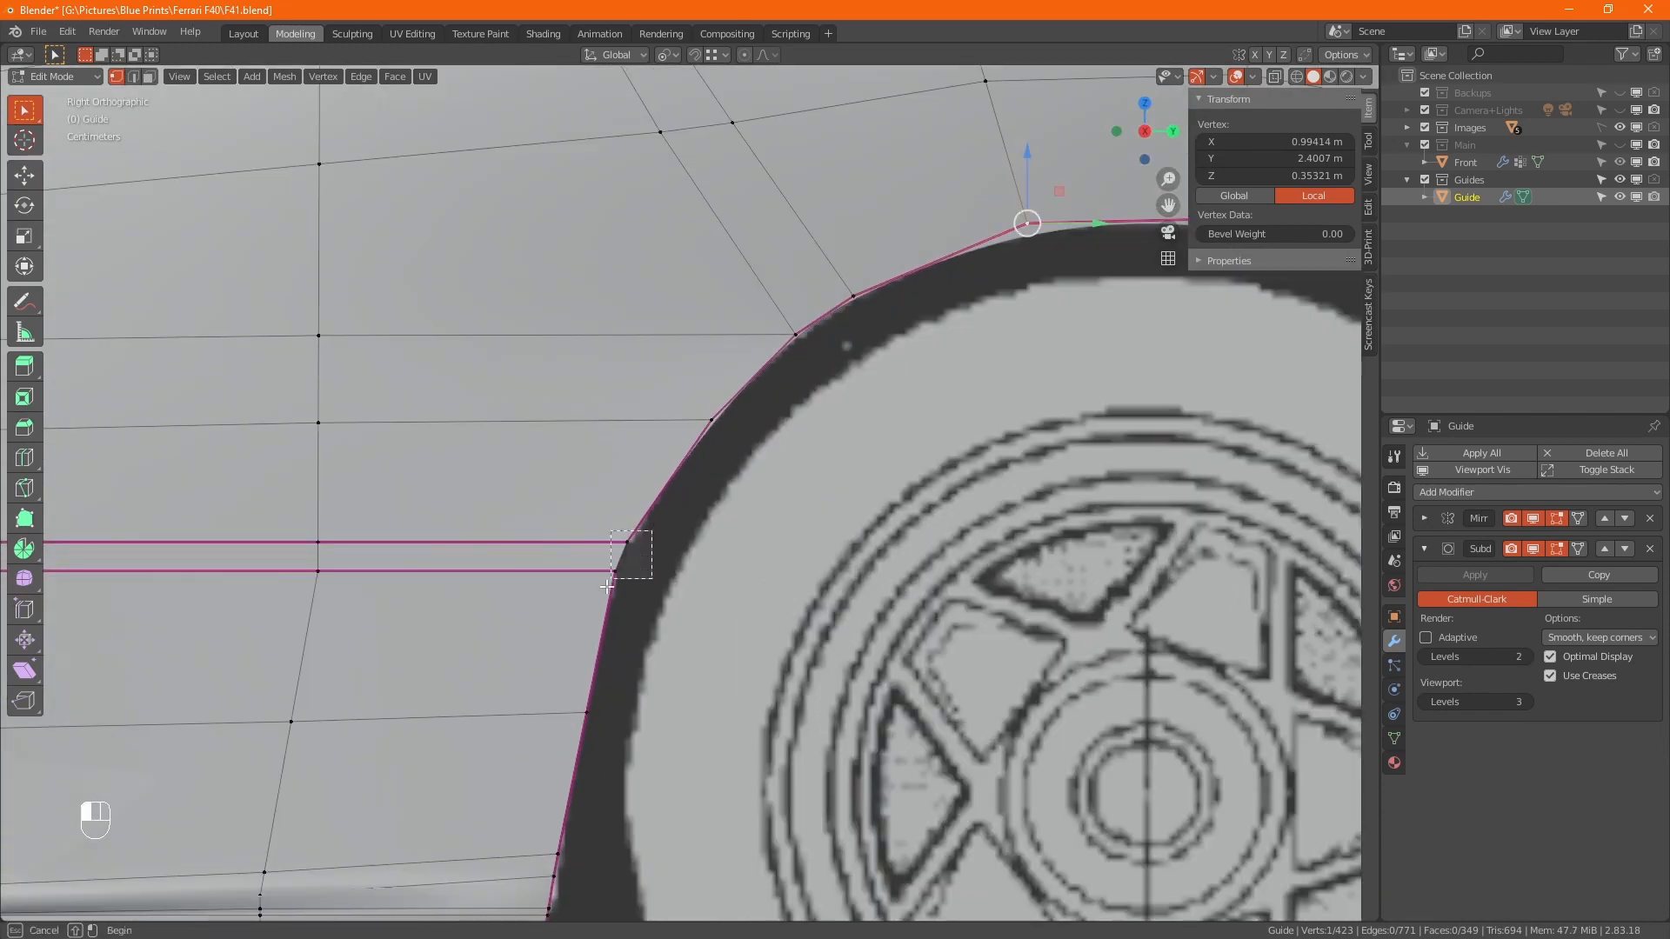
click(622, 557)
click(1280, 289)
text(1)
key(Return)
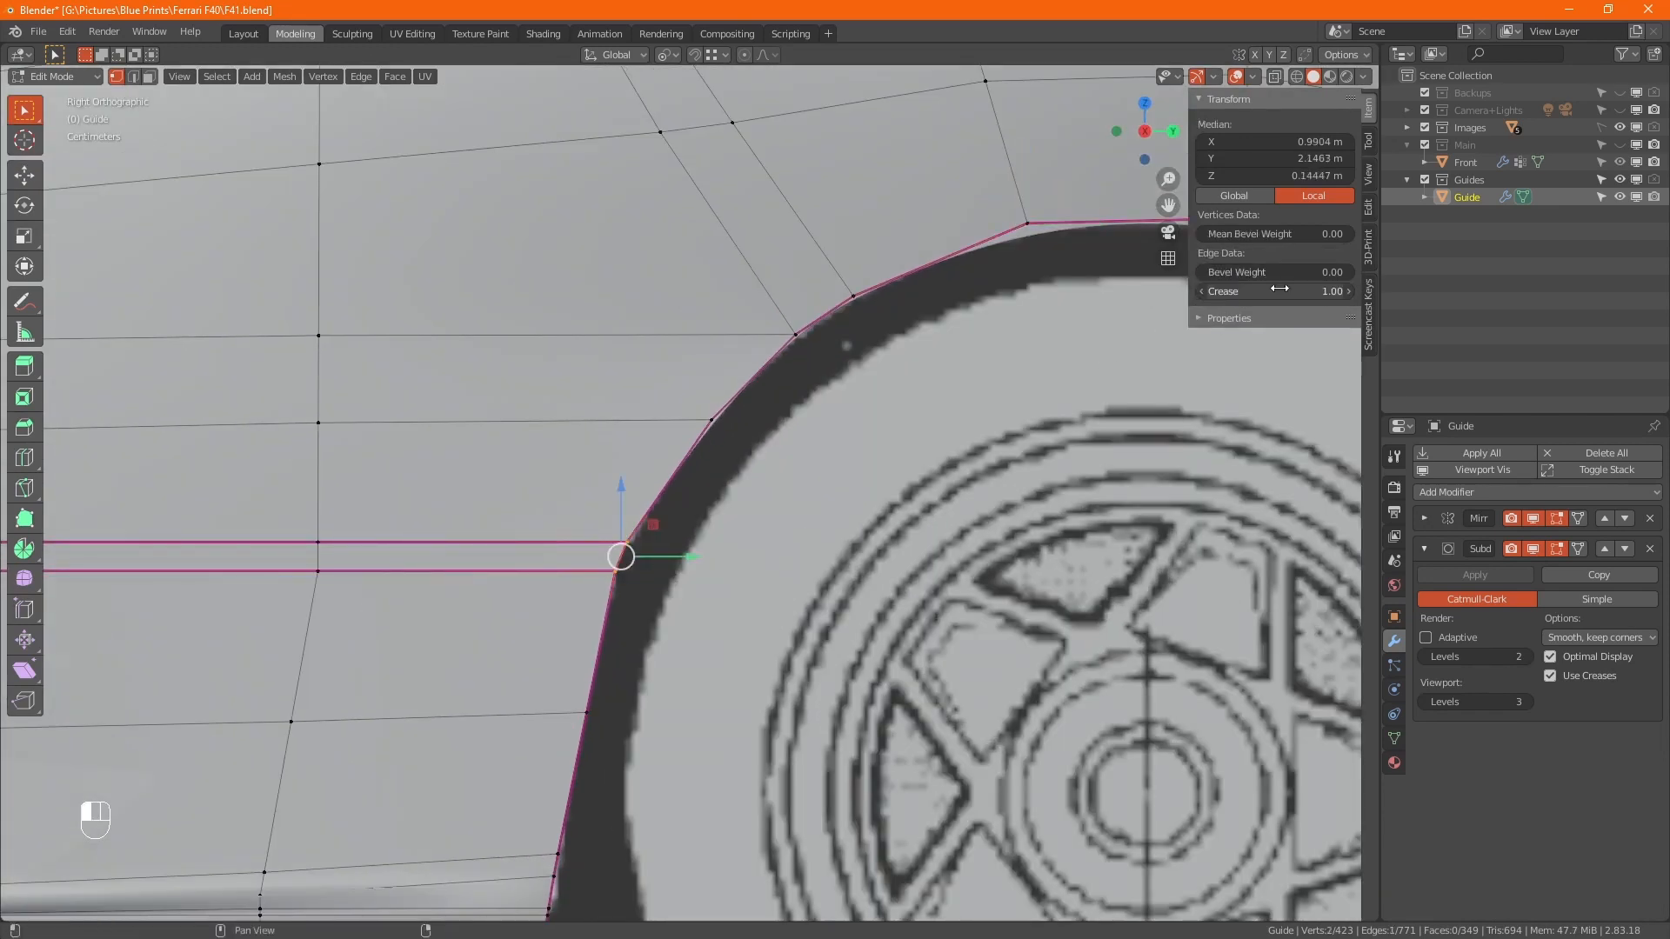
Move the wheel-arch vertex just above the side strip forward by about 0.006 m along Y
scroll(771, 469, down, 5)
key(Tab)
scroll(784, 539, down, 4)
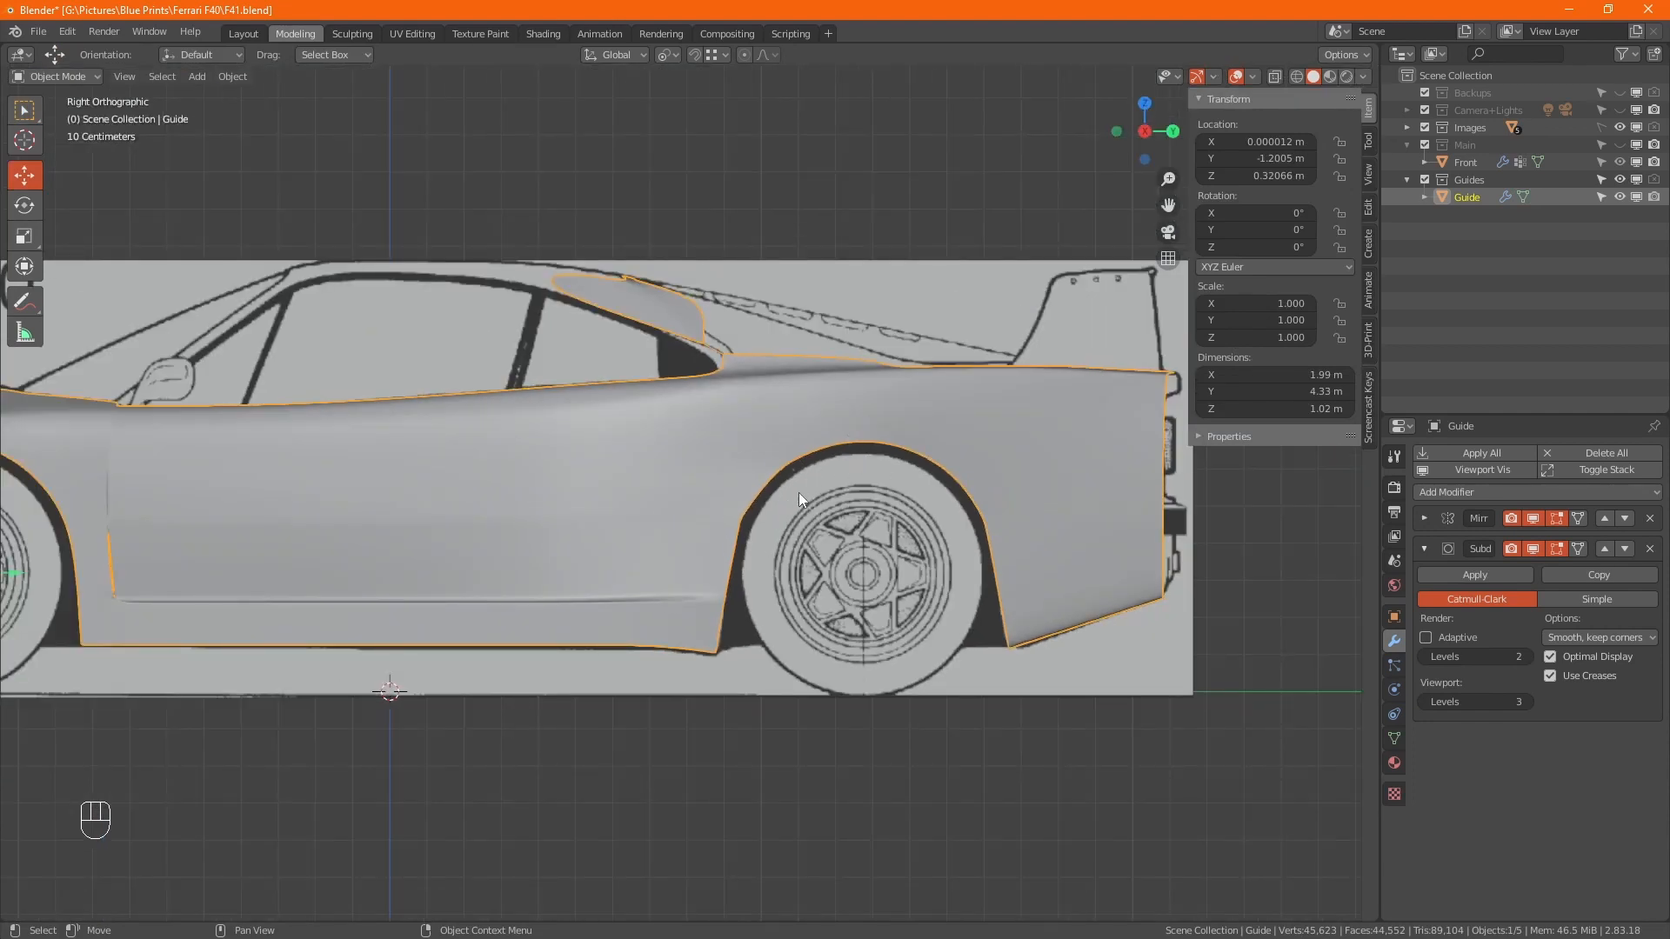
scroll(794, 487, up, 6)
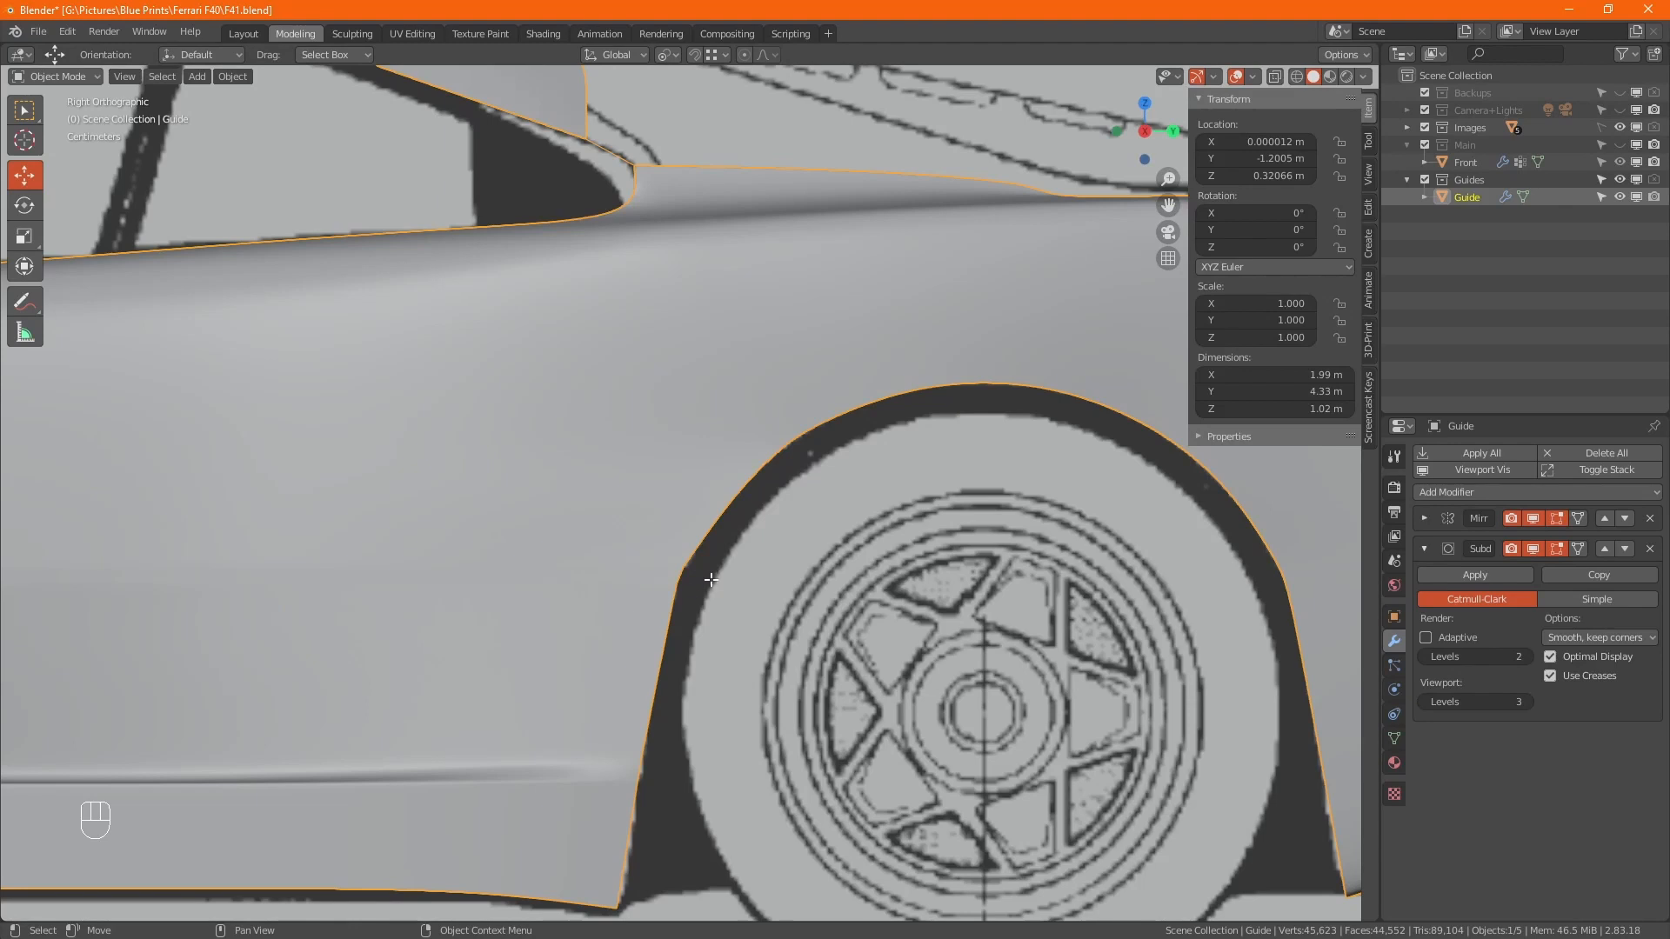
key(Tab)
scroll(684, 582, up, 4)
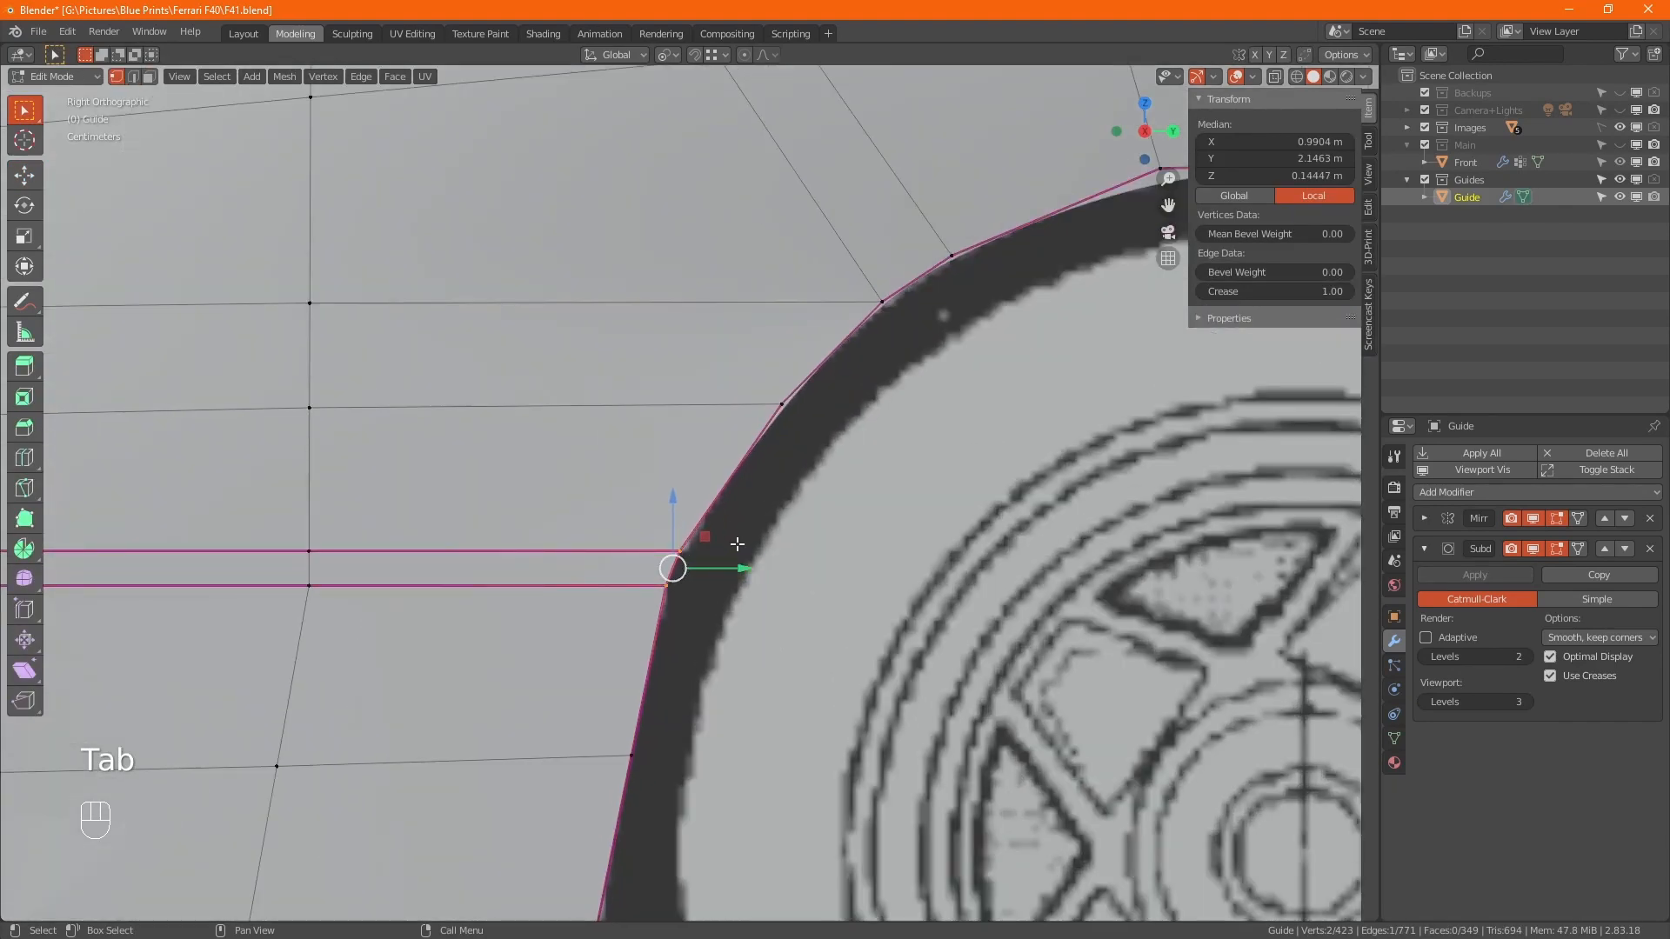
key(alt+z)
click(829, 414)
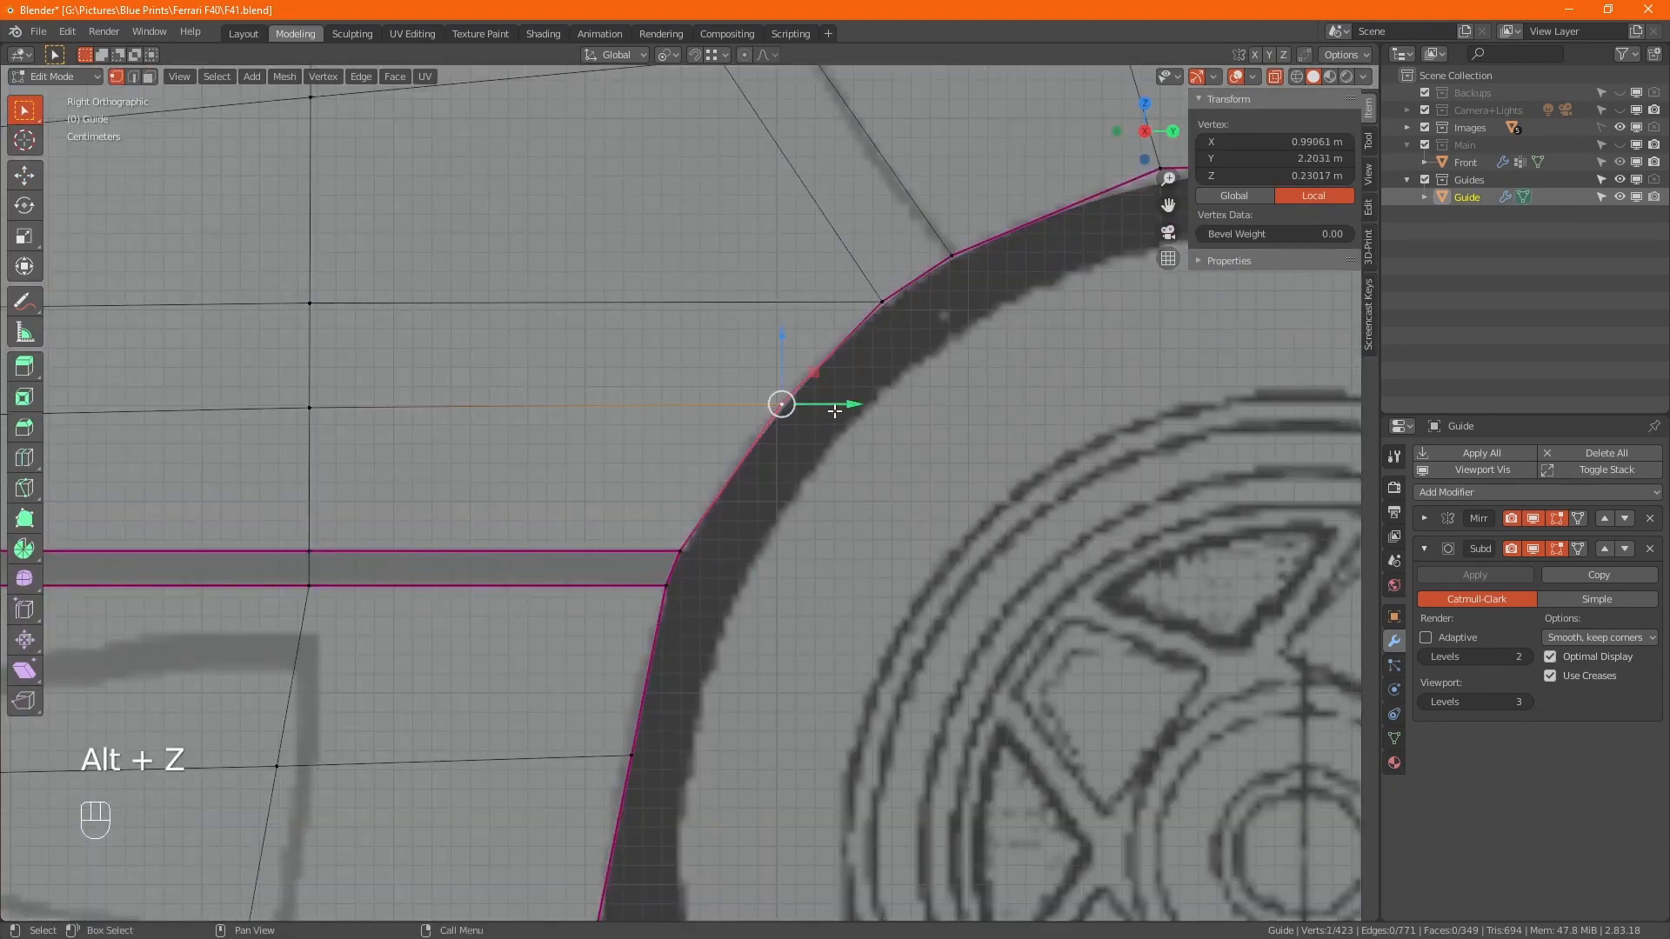
drag(822, 398, 813, 394)
scroll(774, 399, down, 5)
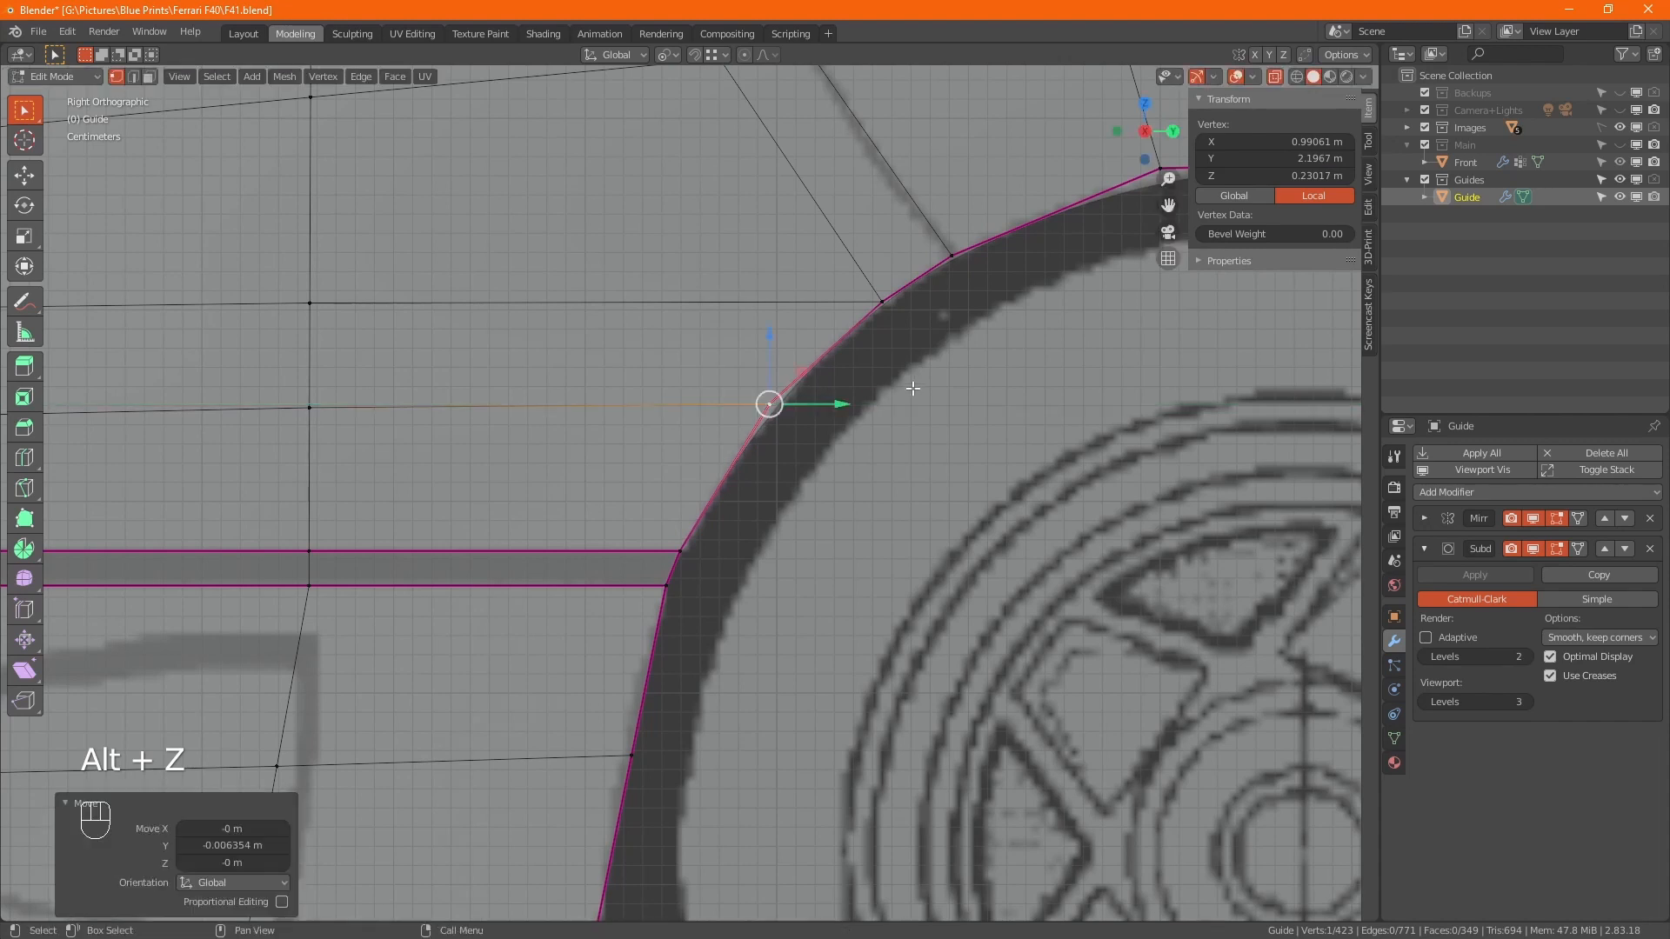
Return to Object Mode and save the file
key(Tab)
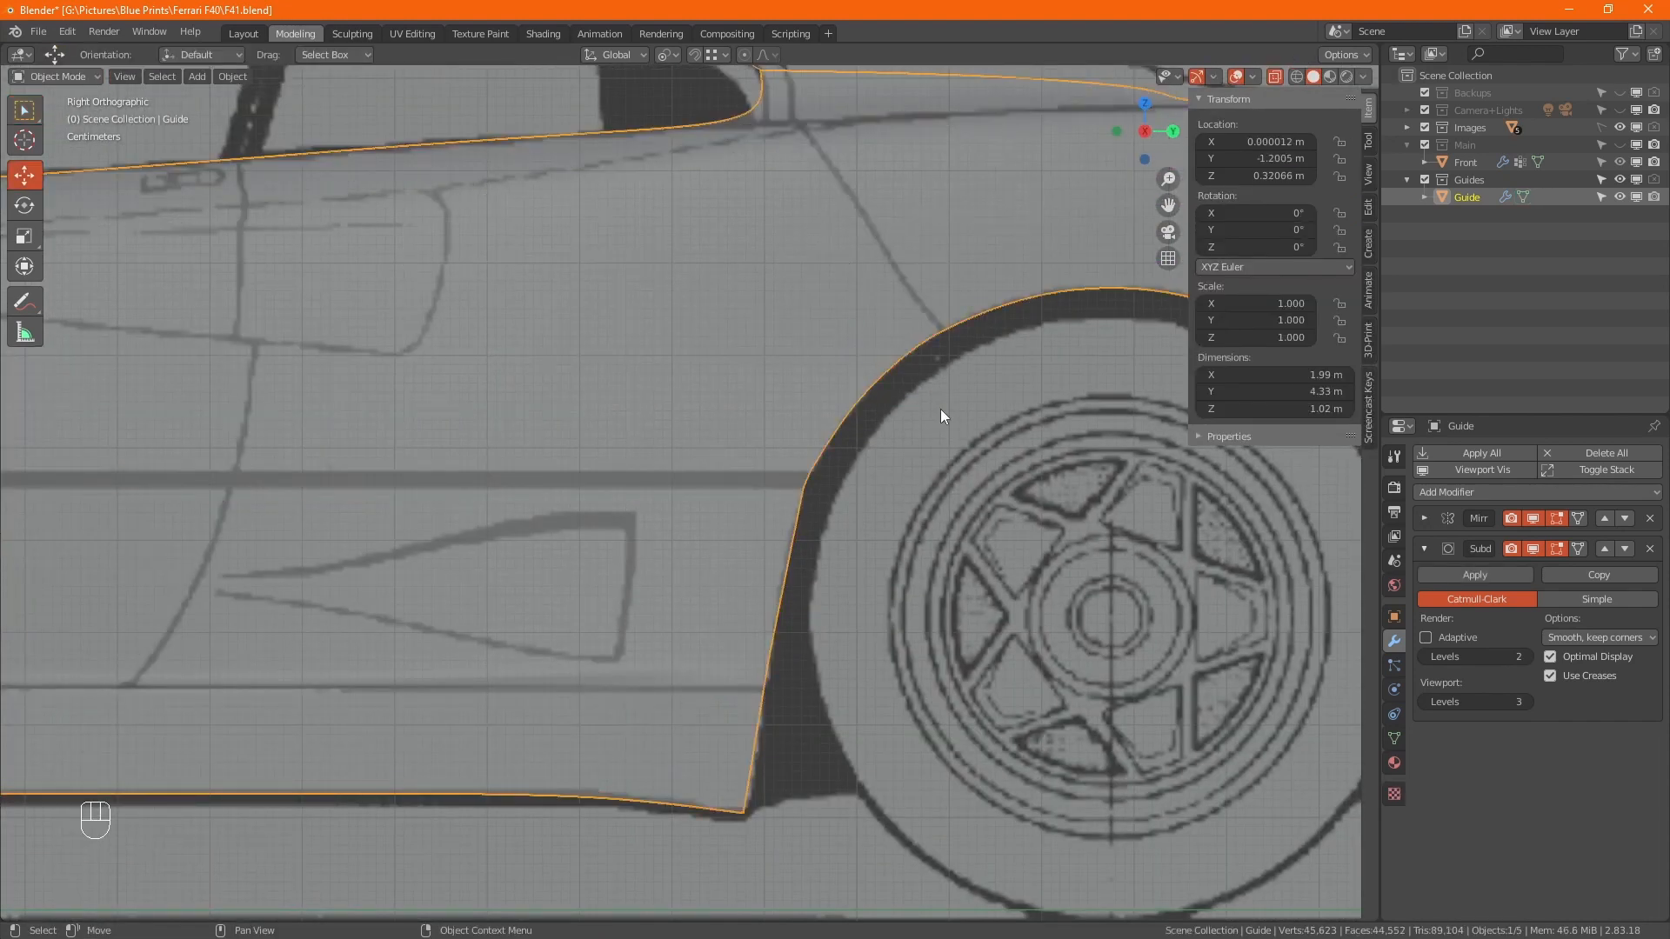
scroll(931, 417, down, 4)
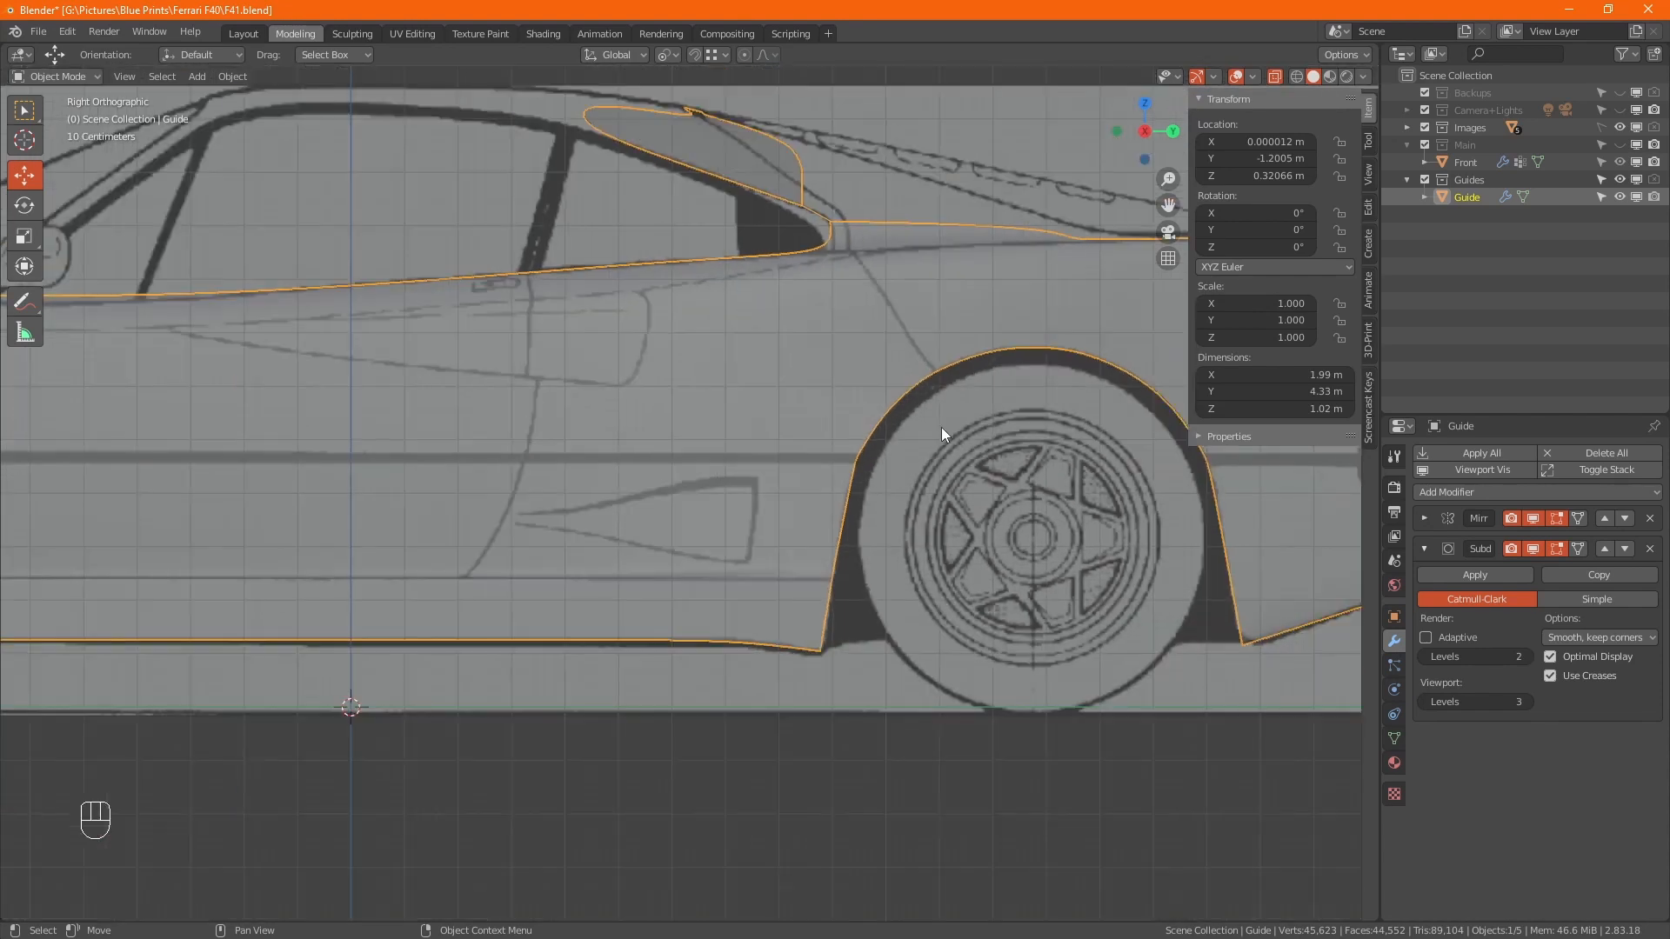
scroll(926, 357, up, 4)
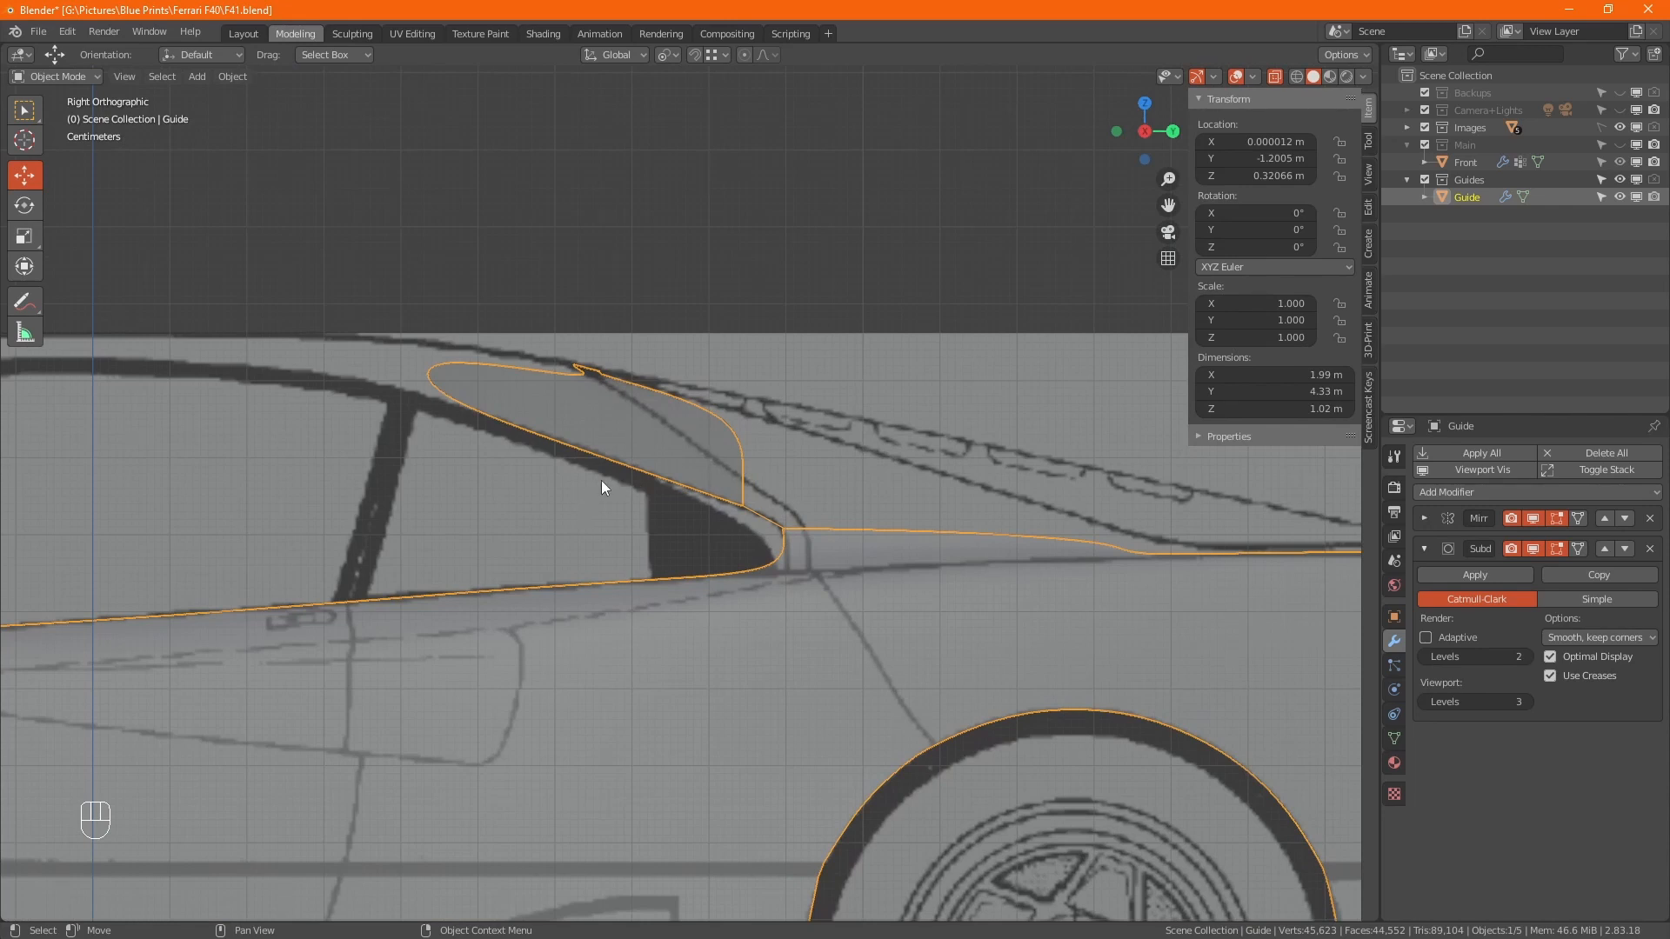
key(ctrl+s)
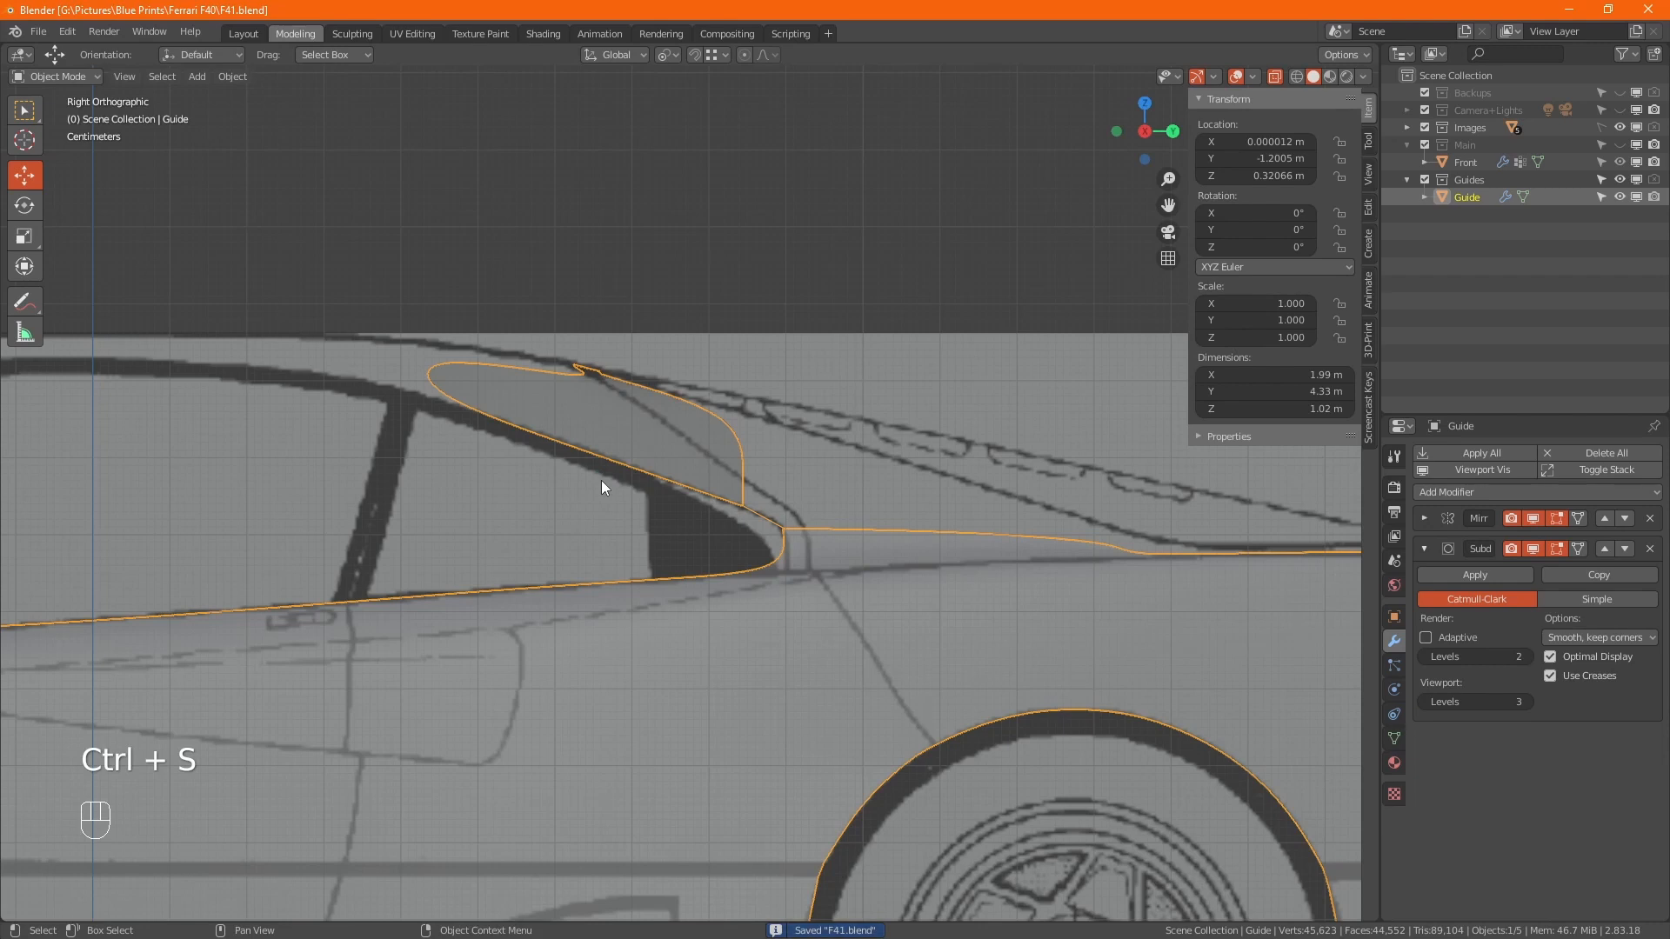